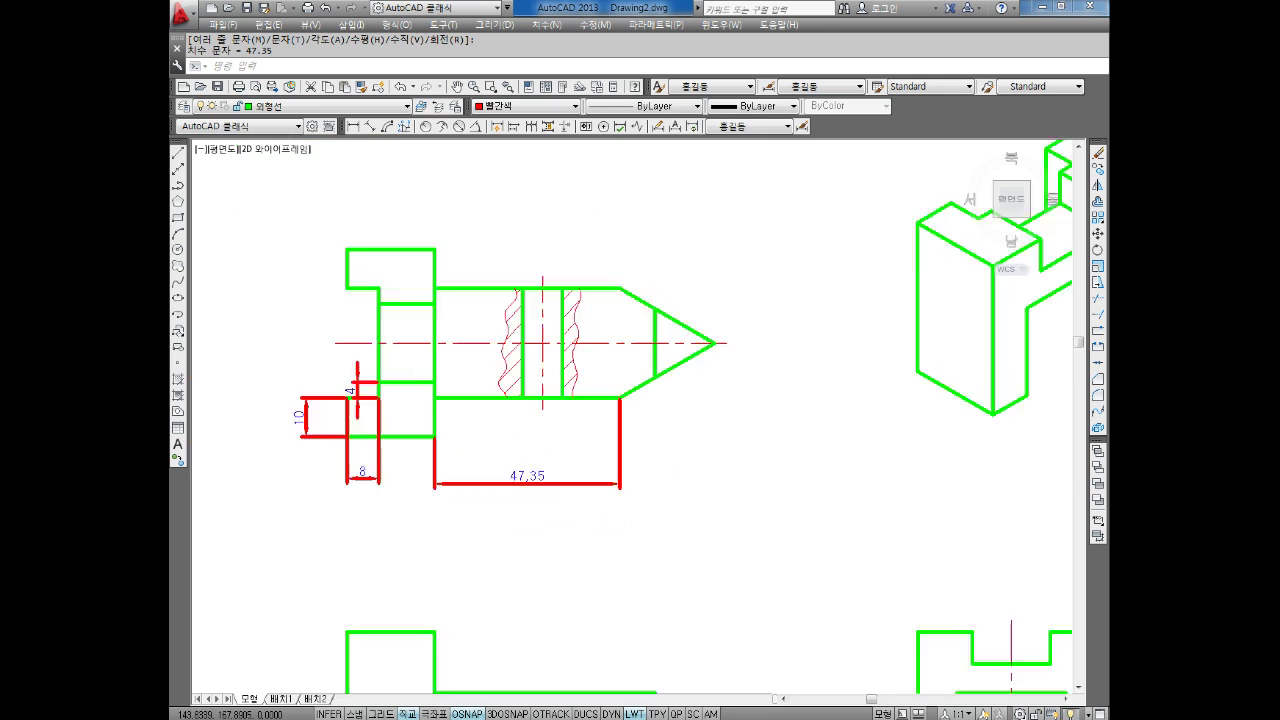
Draw the isometric body's front side face from the block's lower corner, 47.35 long and 22.4 high, closing at the upper corner.
scroll(757, 386, "up", 5)
key("Escape")
key("Escape")
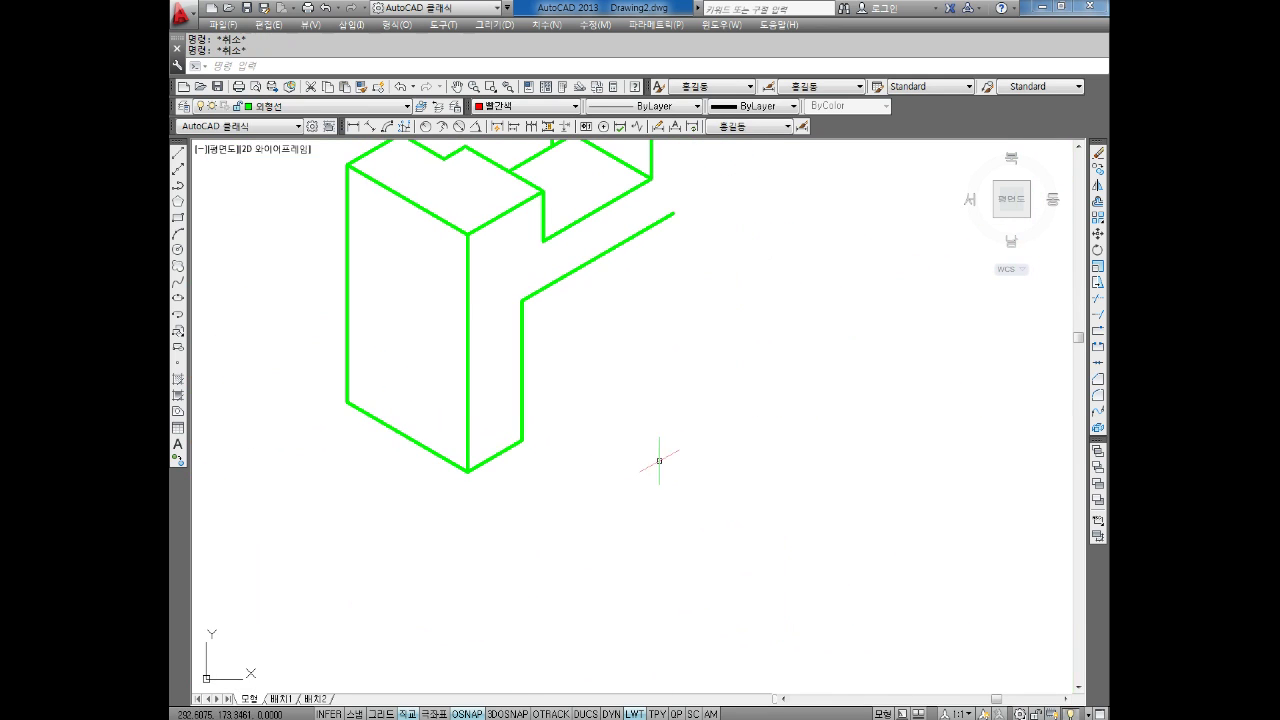
key("Return")
left_click(521, 440)
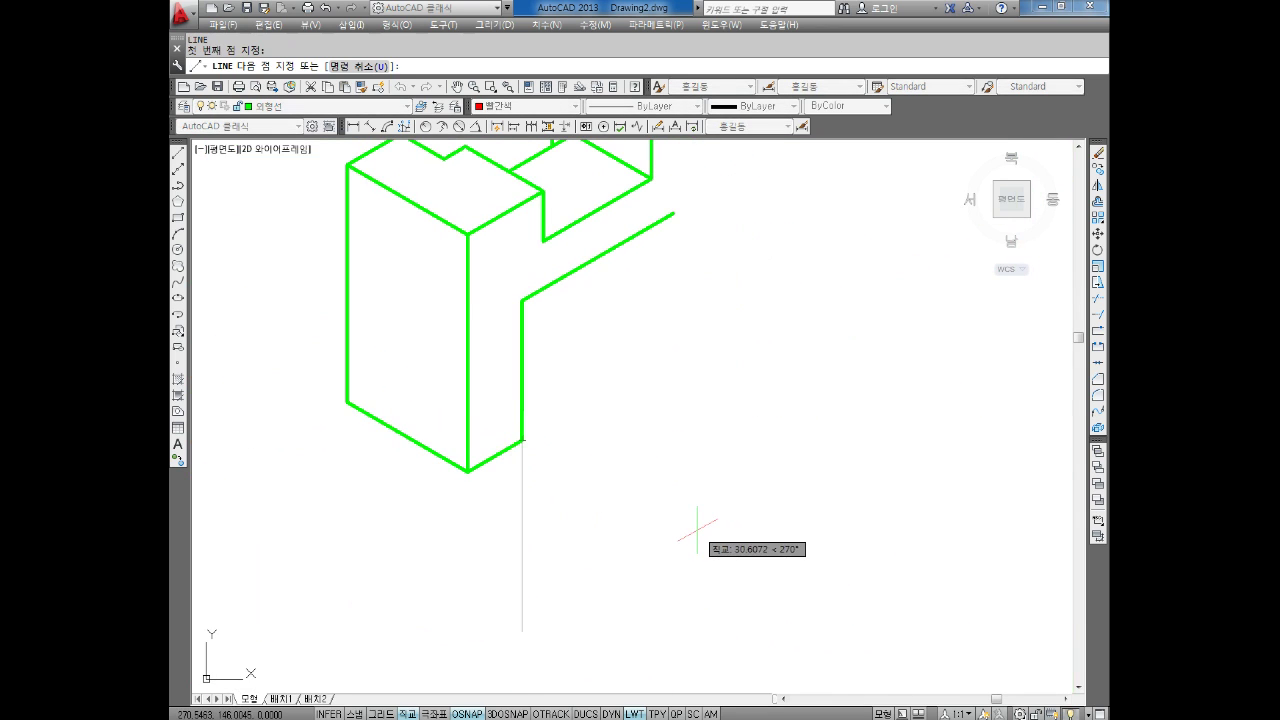
key("F5")
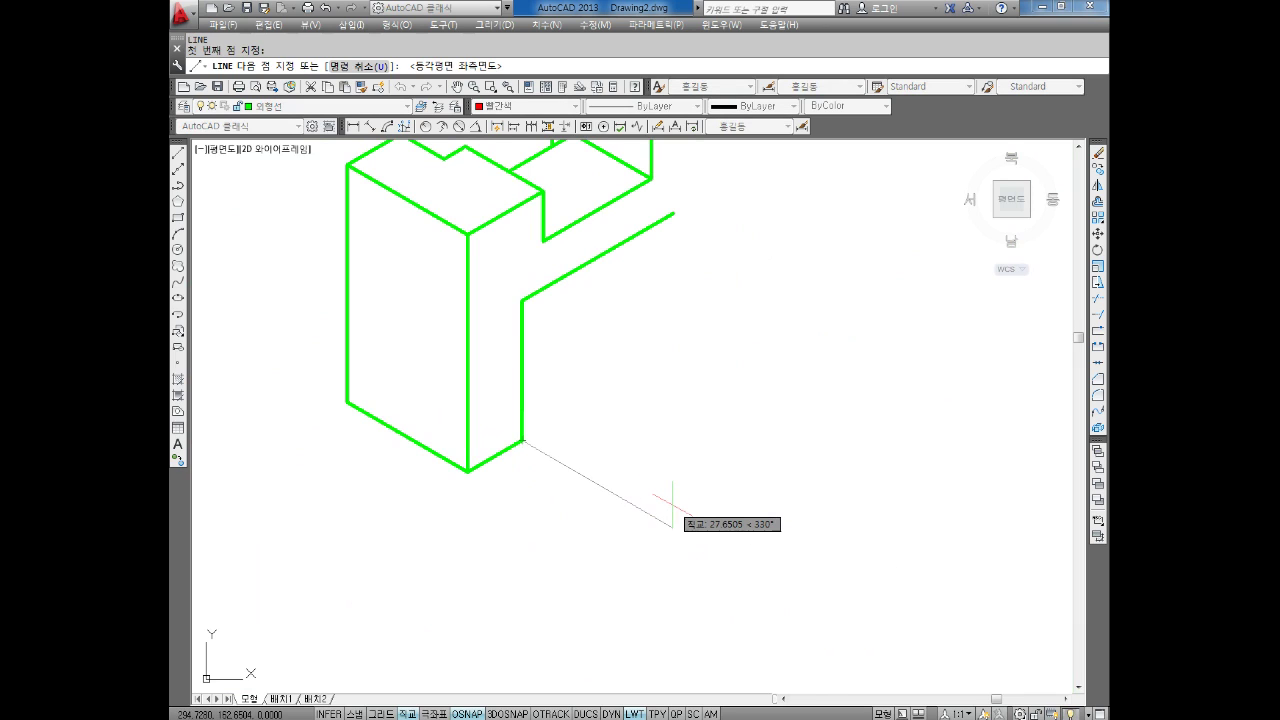
type("47.35")
key("Return")
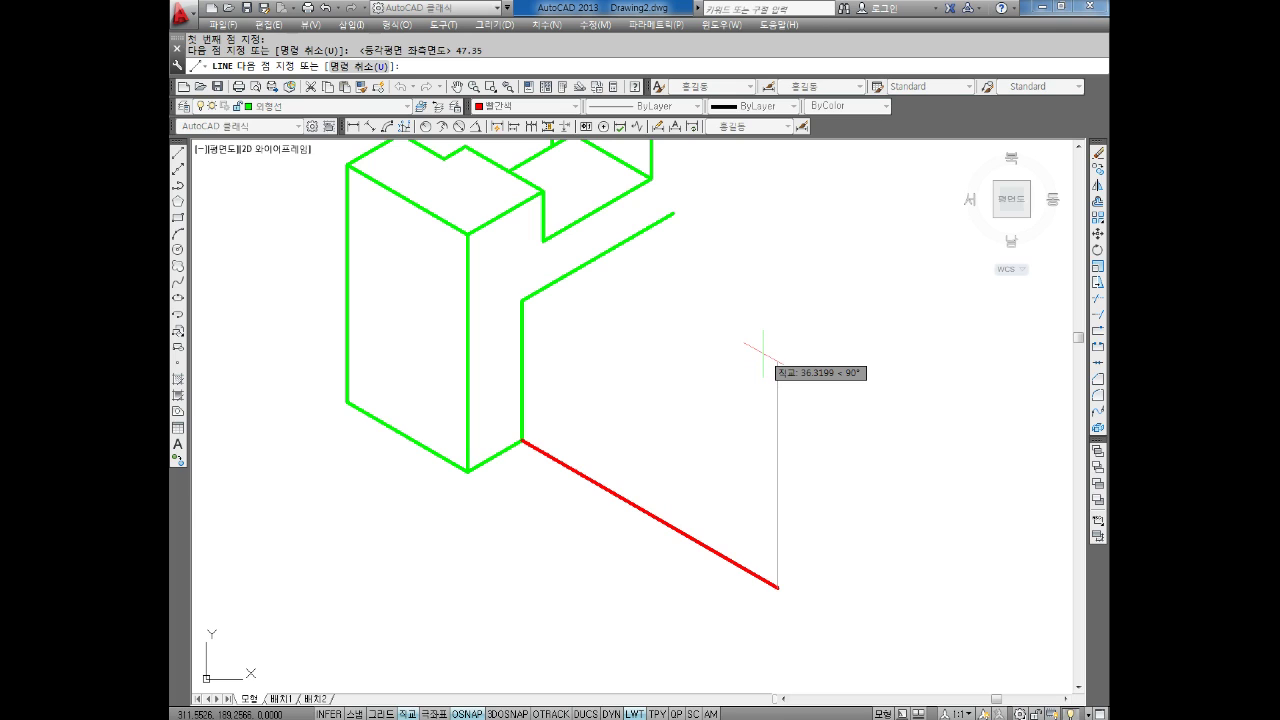
key("Return")
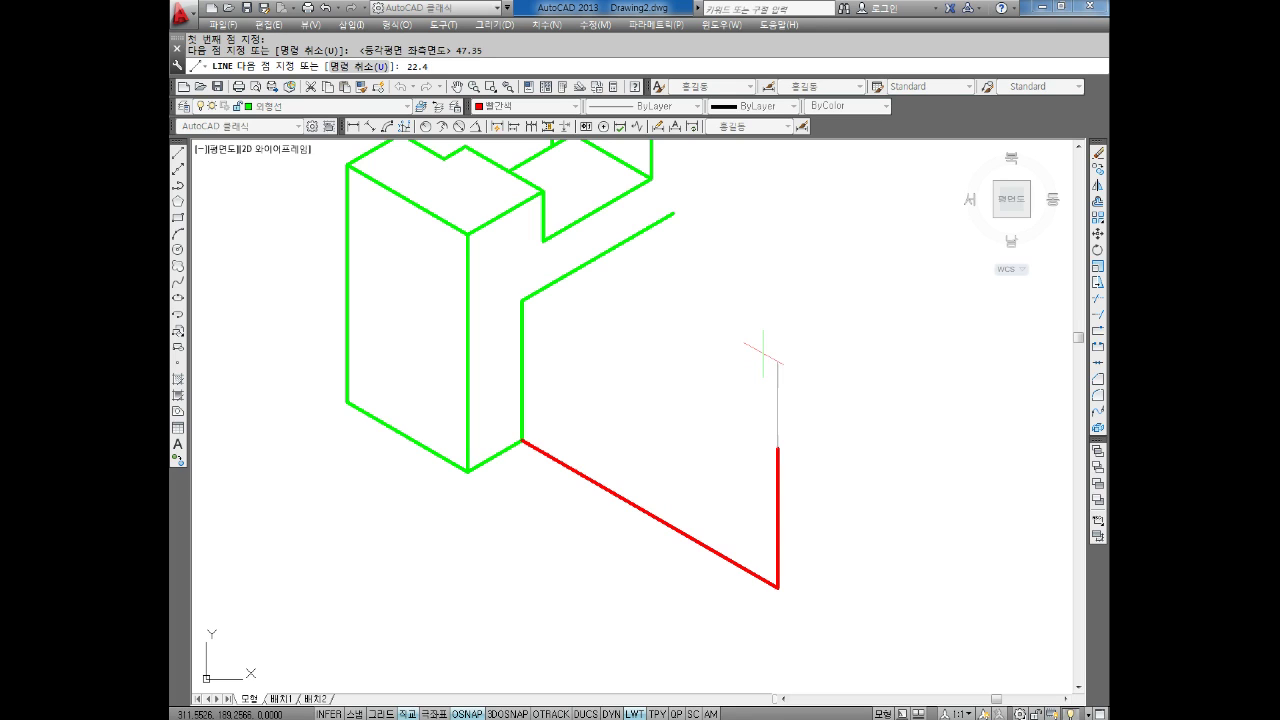
left_click(522, 300)
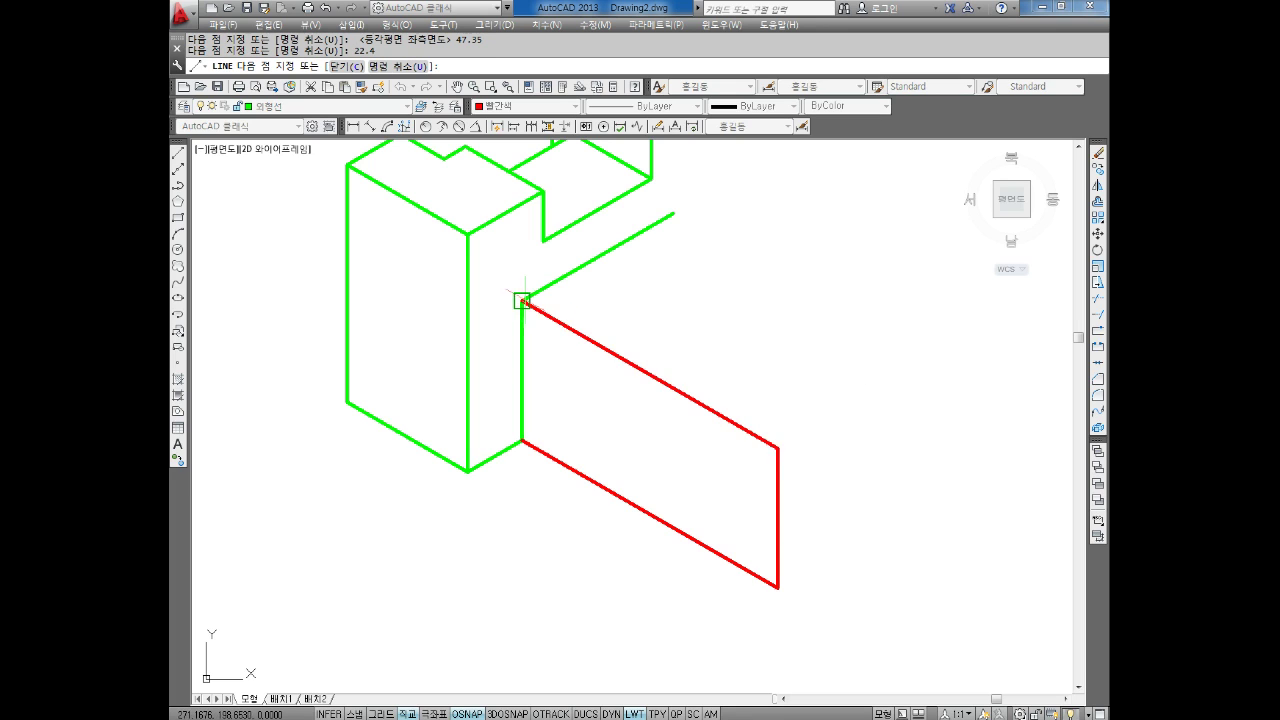
key("Escape")
Change the three new side-face lines to the layer's green colour.
scroll(580, 360, "down", 5)
scroll(540, 404, "up", 3)
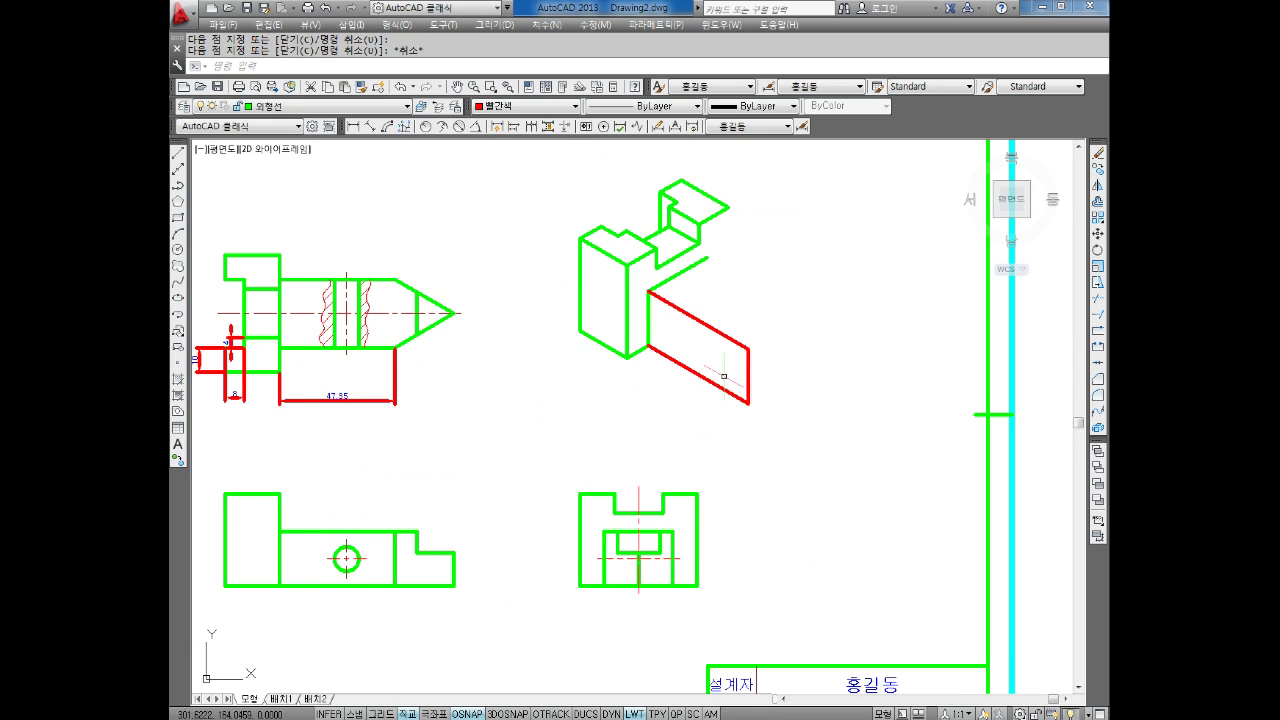
scroll(760, 345, "up", 6)
left_click(771, 331)
left_click(586, 566)
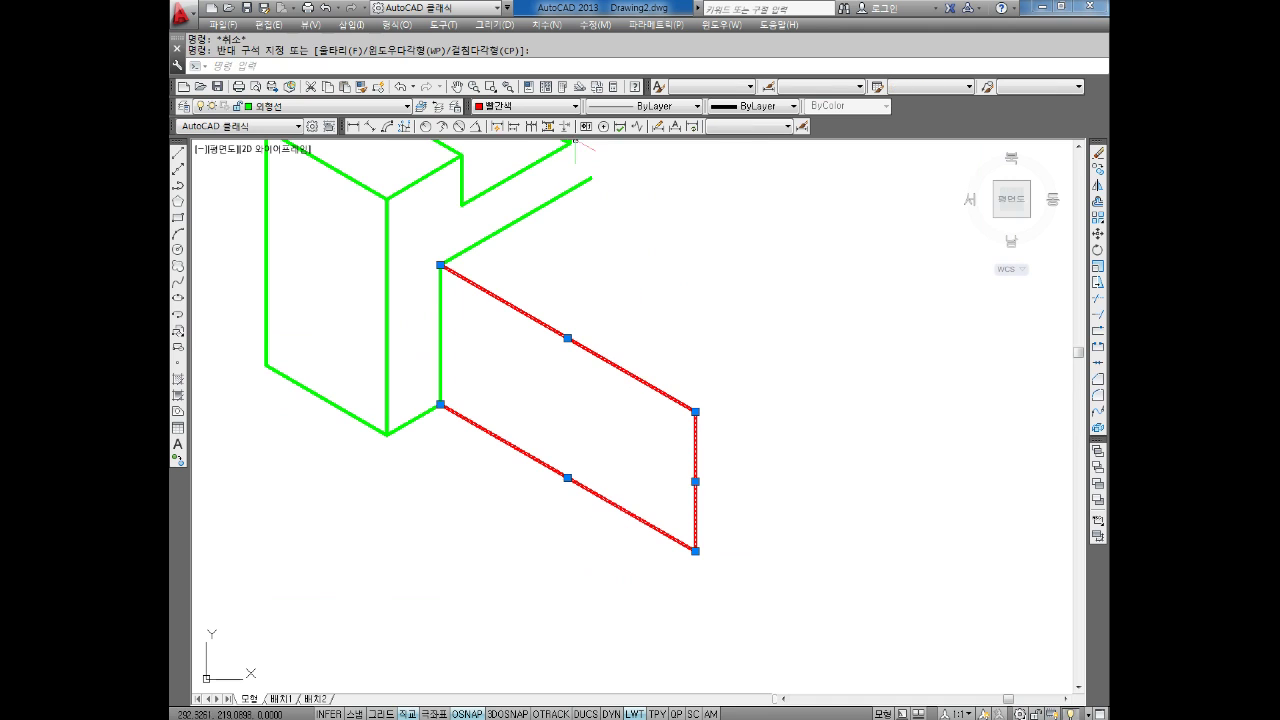
left_click(576, 106)
left_click(510, 117)
key("Escape")
Delete the 47.35 dimension below the top view.
scroll(640, 400, "down", 4)
scroll(640, 400, "up", 2)
scroll(370, 318, "up", 5)
left_click(598, 441)
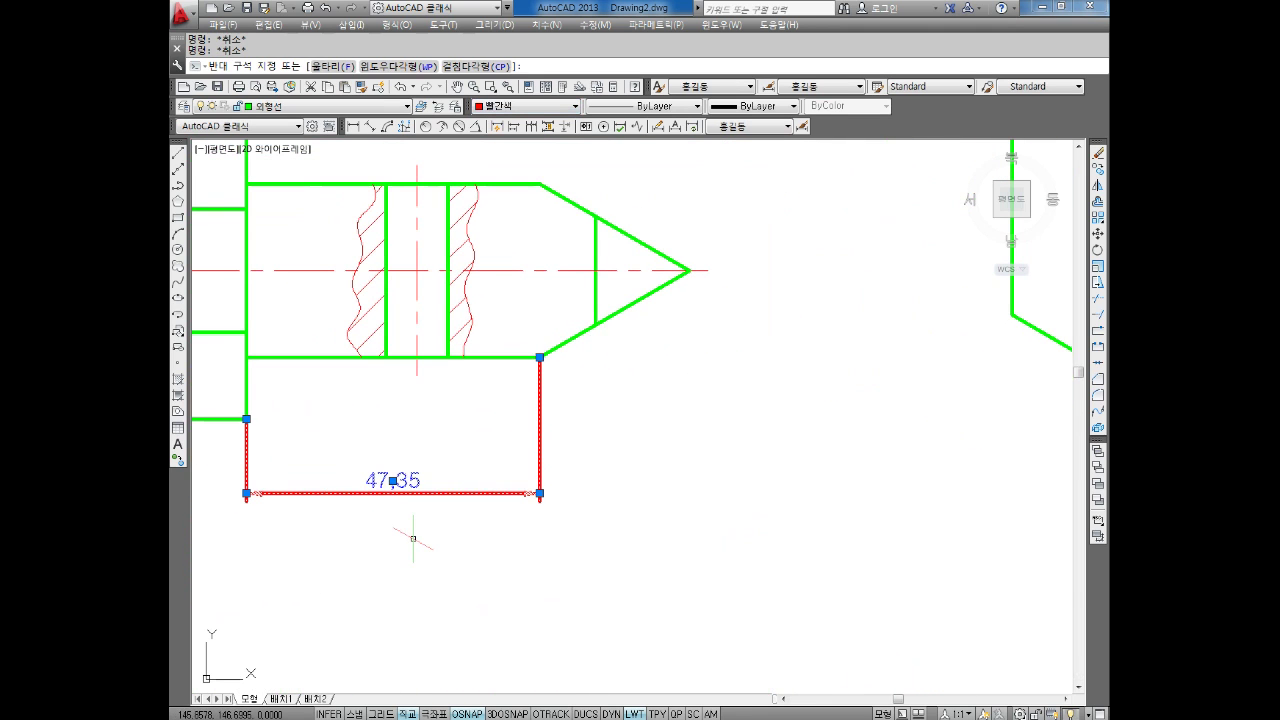
left_click(414, 535)
key("Delete")
scroll(224, 188, "down", 1)
scroll(454, 175, "up", 1)
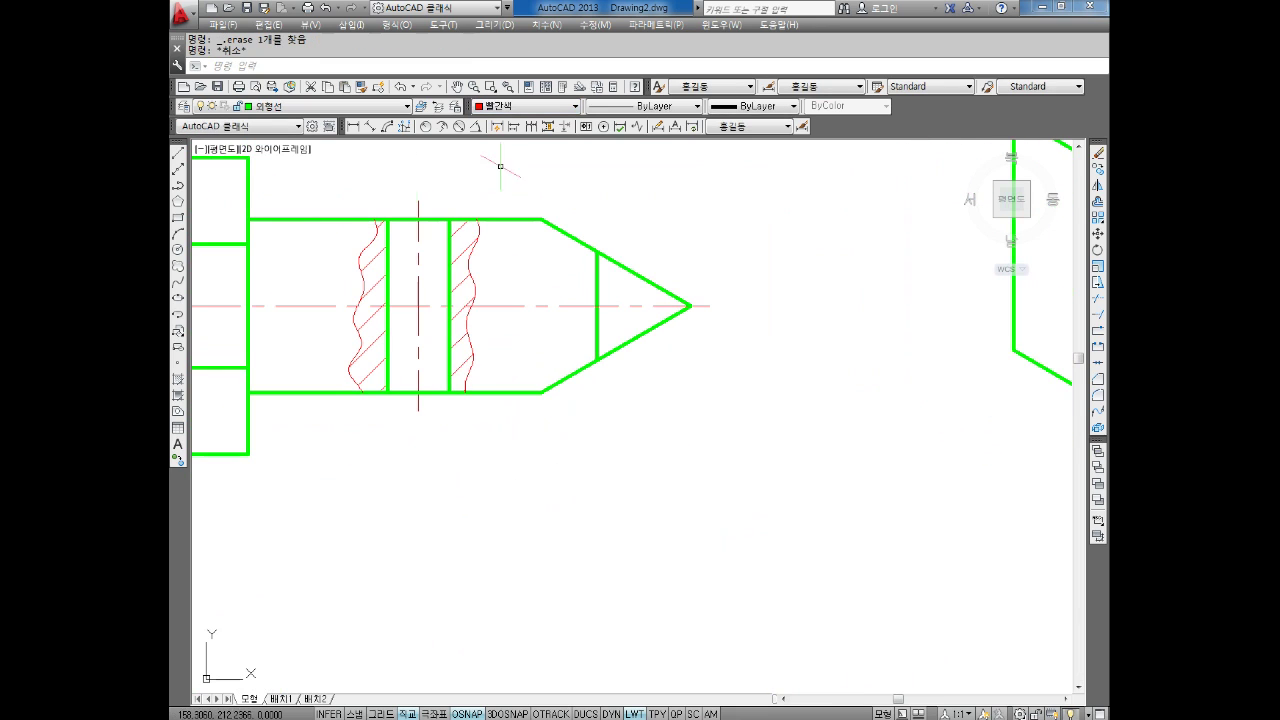
Add a linear dimension for the tip's horizontal length in the top view, placed below the part.
left_click(356, 127)
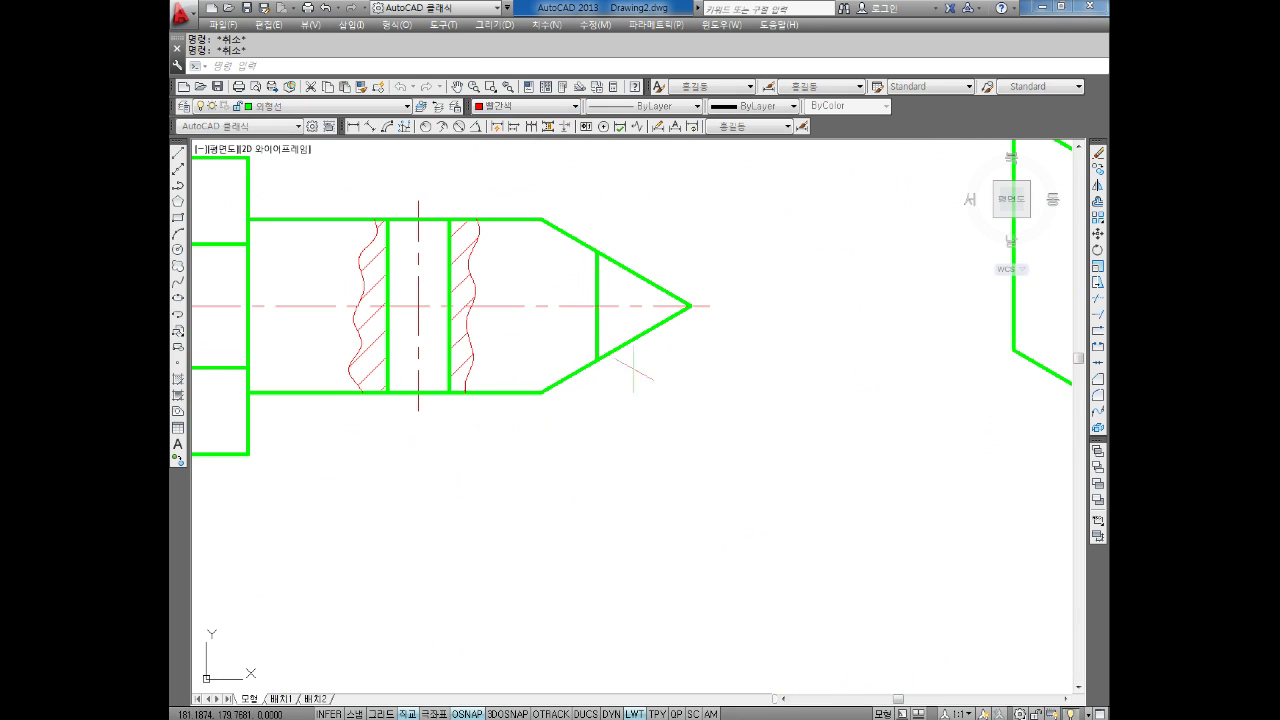
left_click(541, 392)
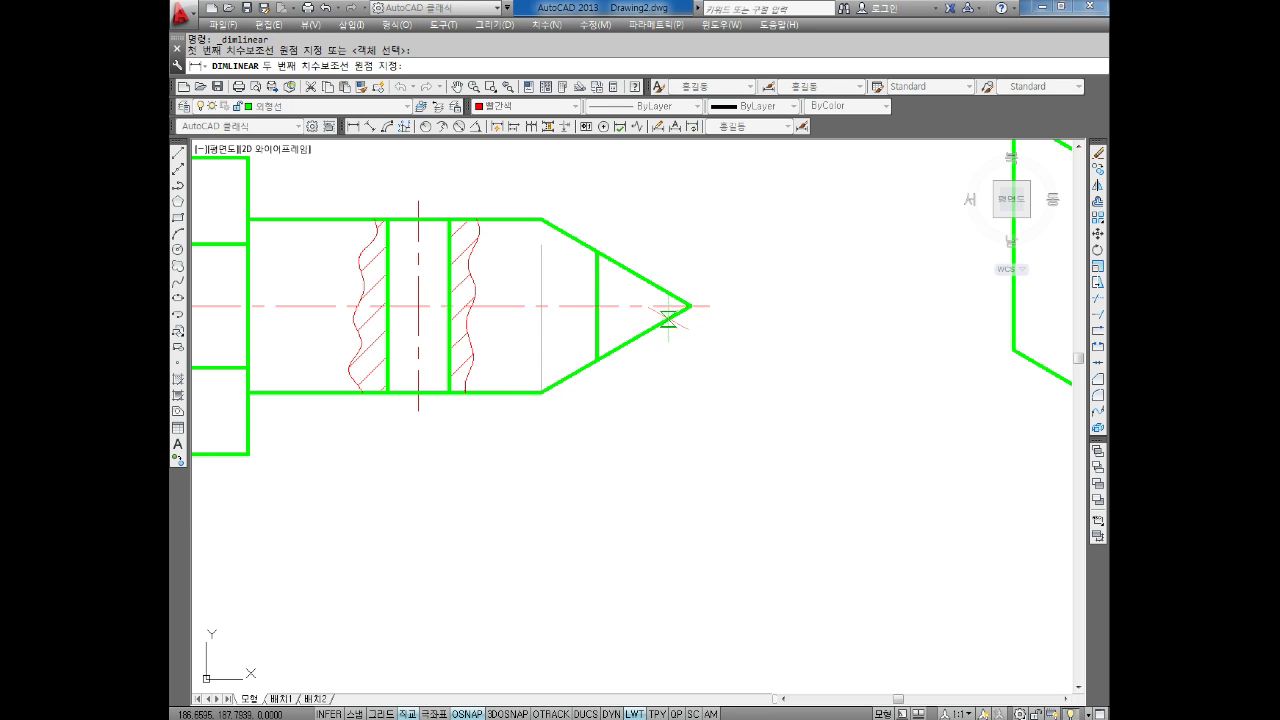
left_click(690, 305)
left_click(610, 463)
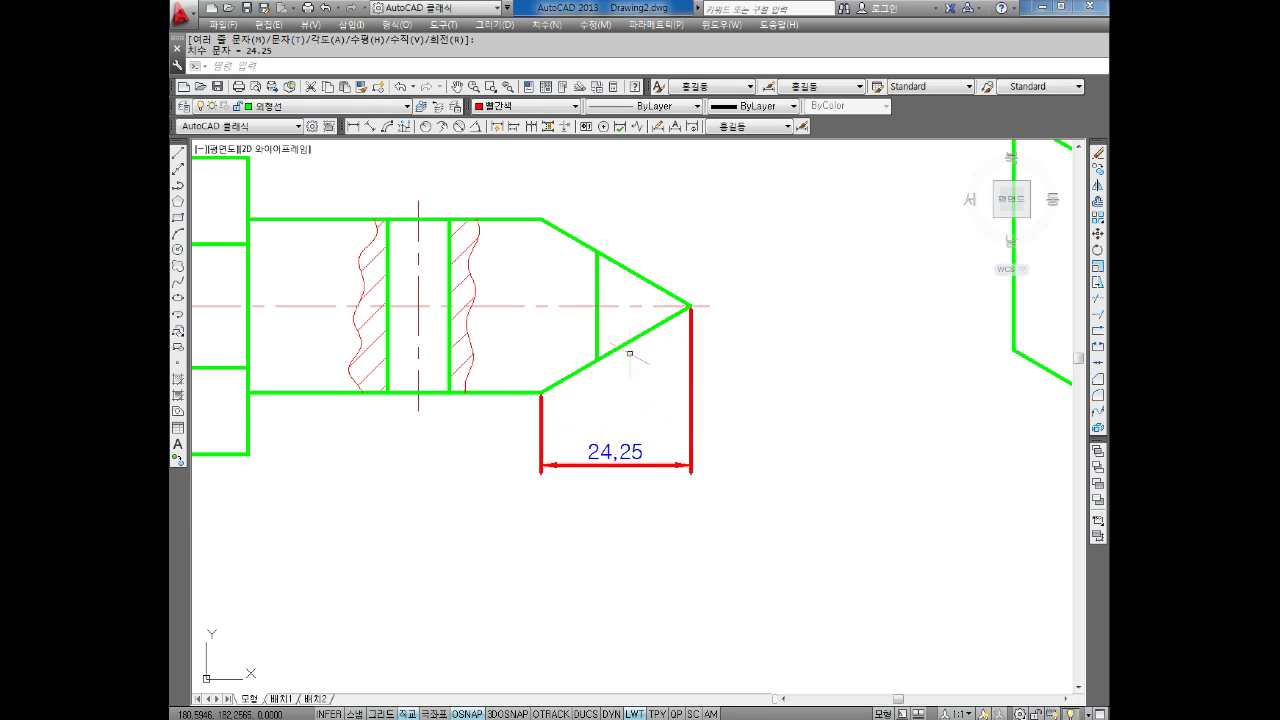
Add a vertical linear dimension between the body's lower corner and the tip's point, placed beyond the point.
scroll(611, 290, "up", 2)
key("Return")
left_click(505, 462)
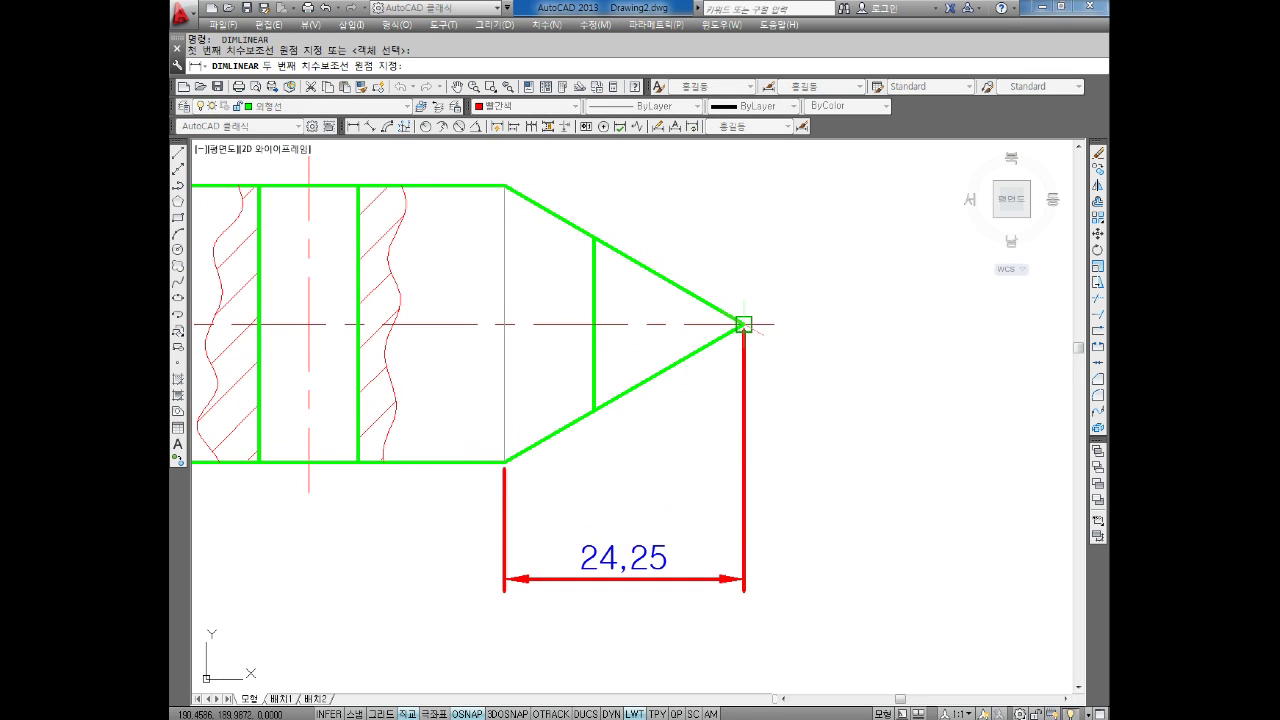
left_click(743, 325)
left_click(840, 378)
key("Escape")
left_click(724, 510)
left_click(568, 612)
key("Escape")
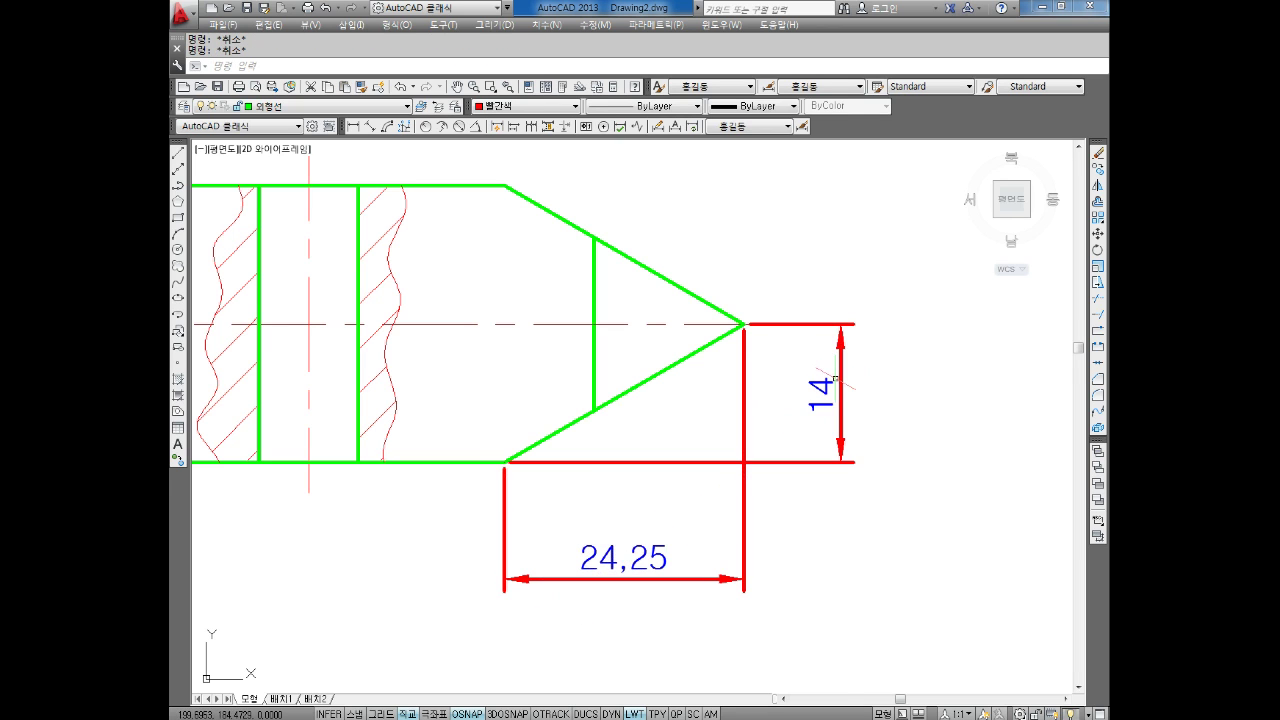
Draw an isometric triangle from the side face's upper outer corner: 14 across at 30°, 24.25 outward at 330°, and back to the corner.
scroll(836, 379, "down", 3)
mouse_move(836, 379)
middle_mouse_down()
mouse_move(550, 273)
mouse_move(360, 290)
middle_mouse_up()
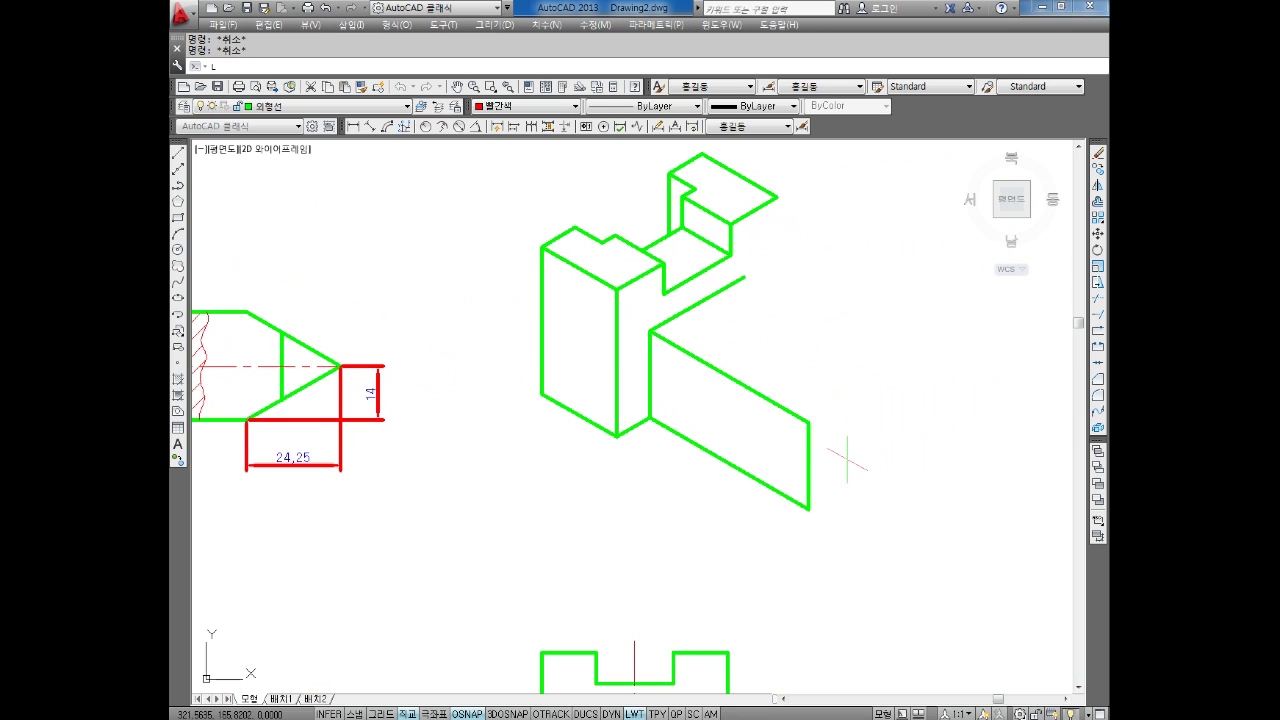
type("L")
key("Return")
left_click(809, 421)
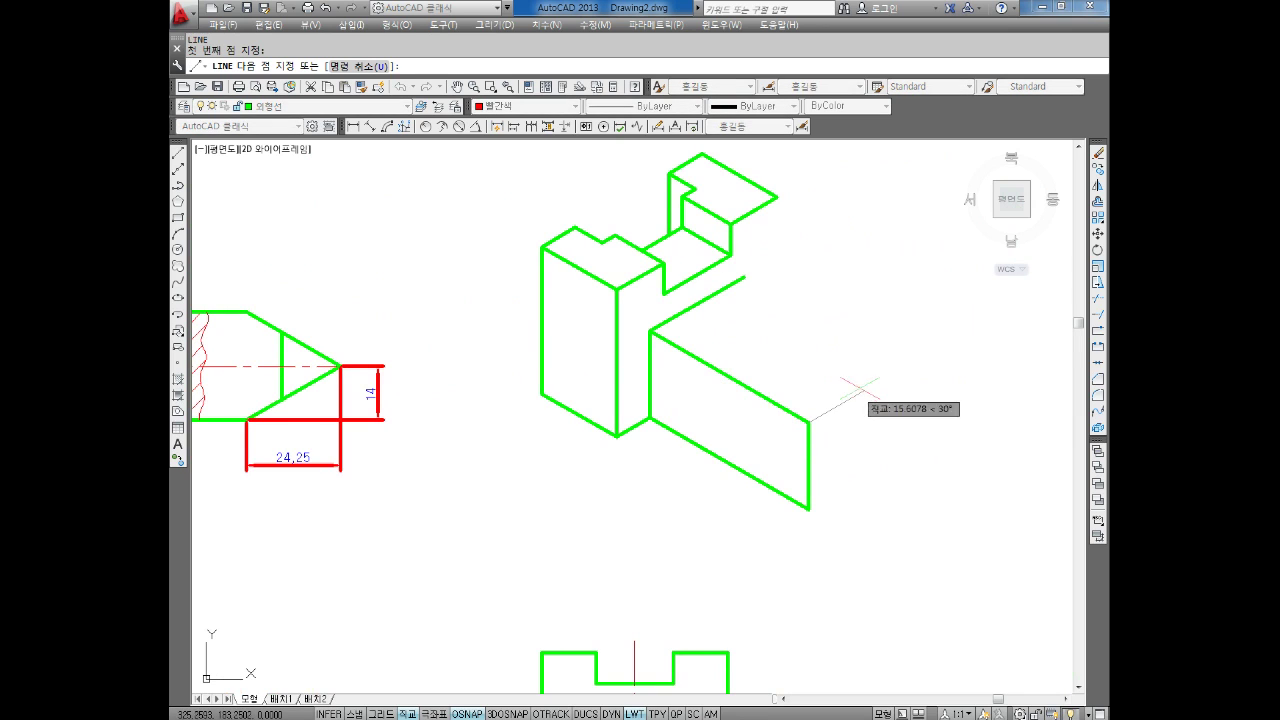
key("F5")
type("14")
key("Return")
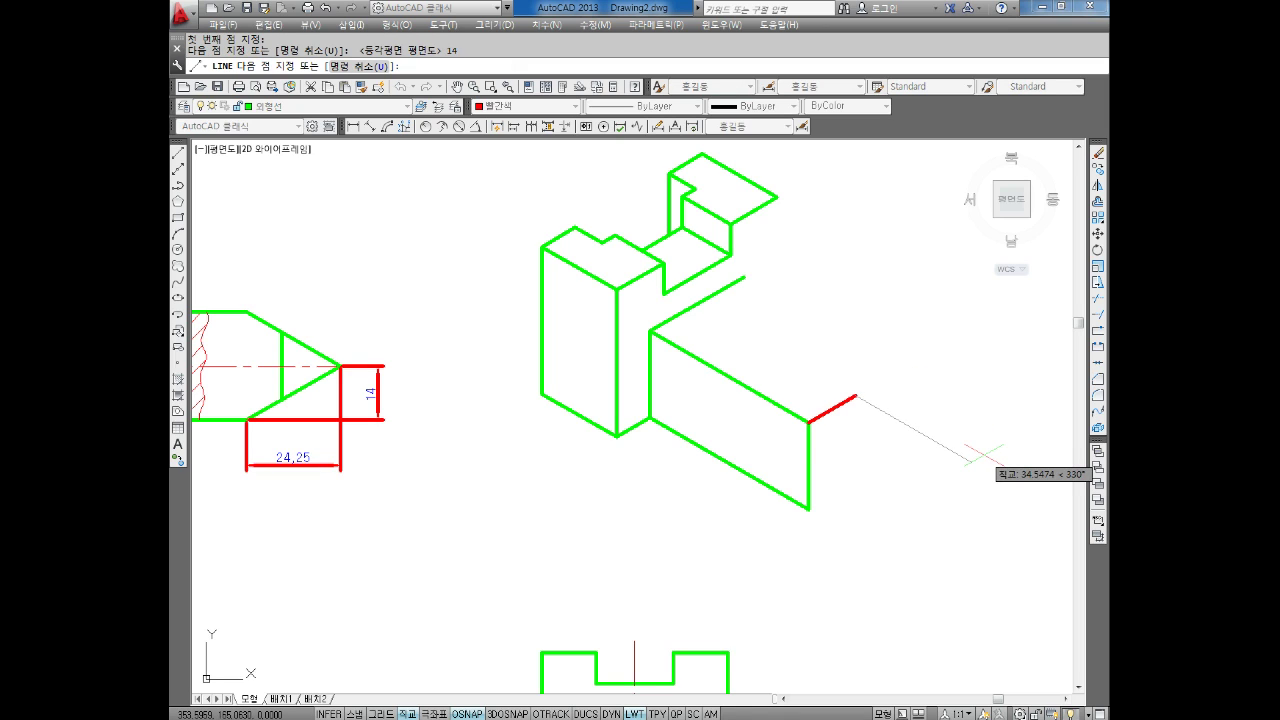
type("24.25")
key("Return")
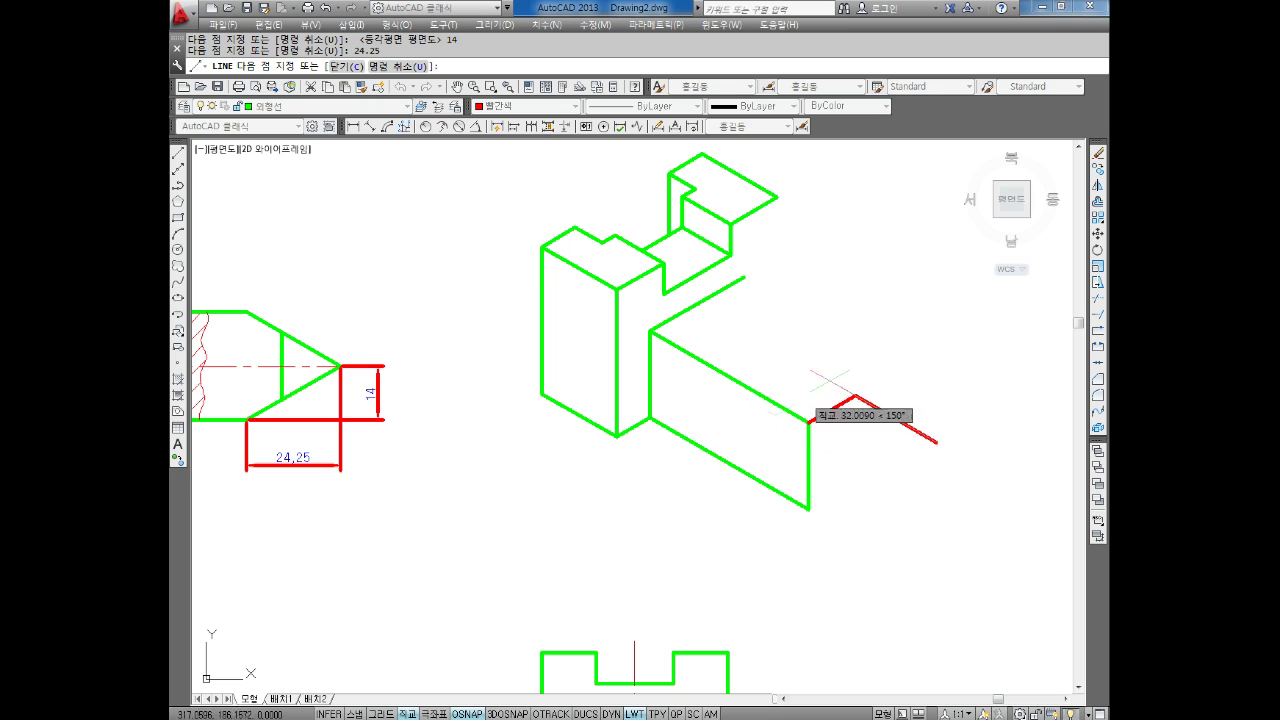
left_click(808, 422)
key("Escape")
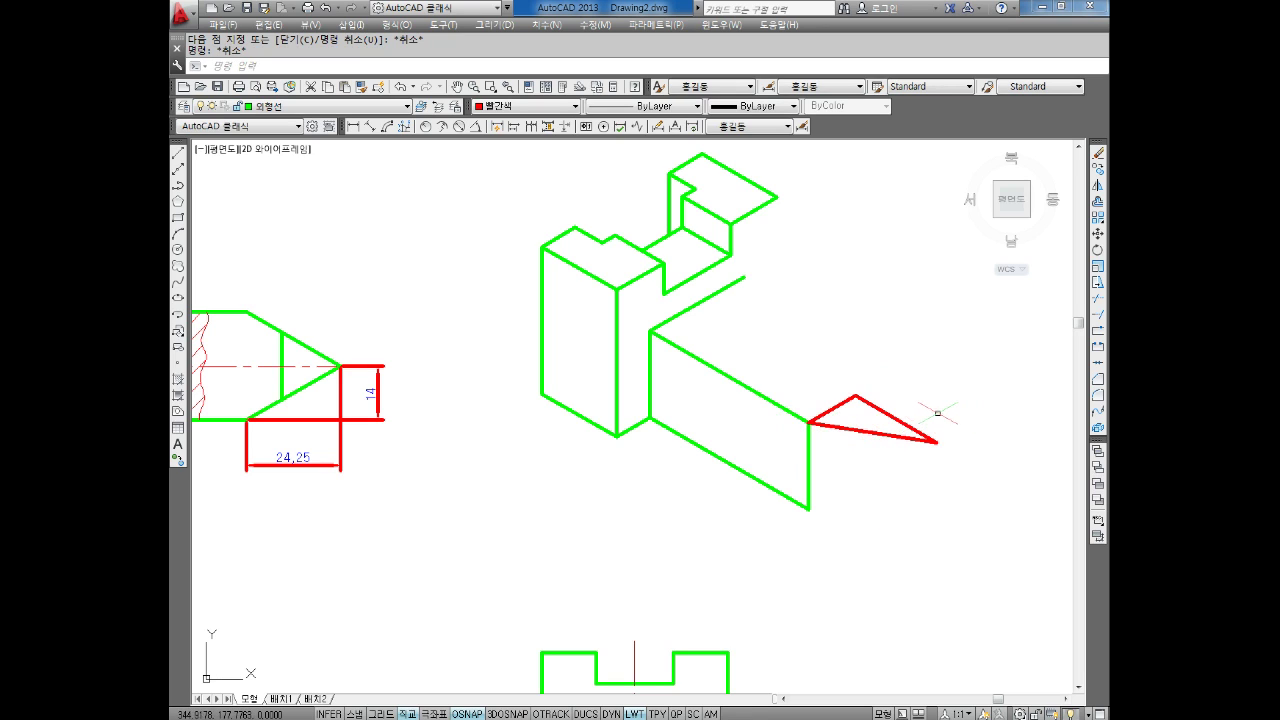
Draw a line 14 long continuing the tip's base edge at 30° from its existing end.
middle_click_drag(934, 412, 896, 412)
key("Escape")
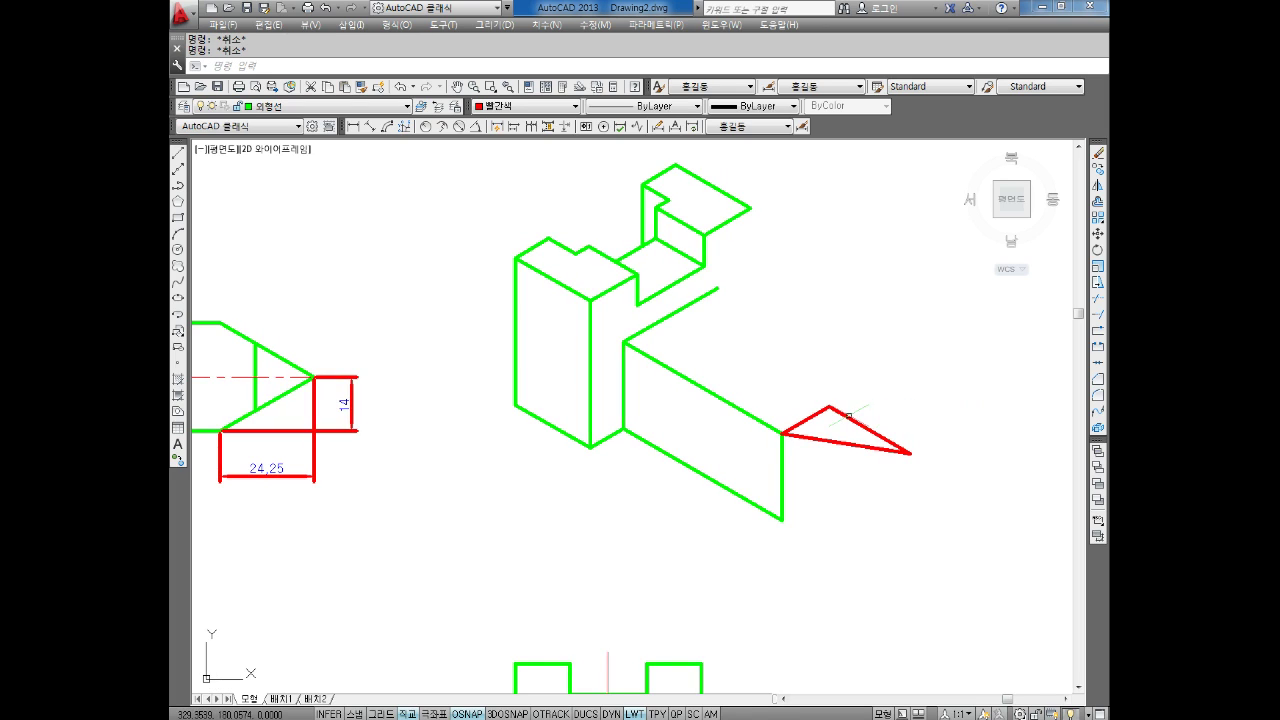
left_click(812, 419)
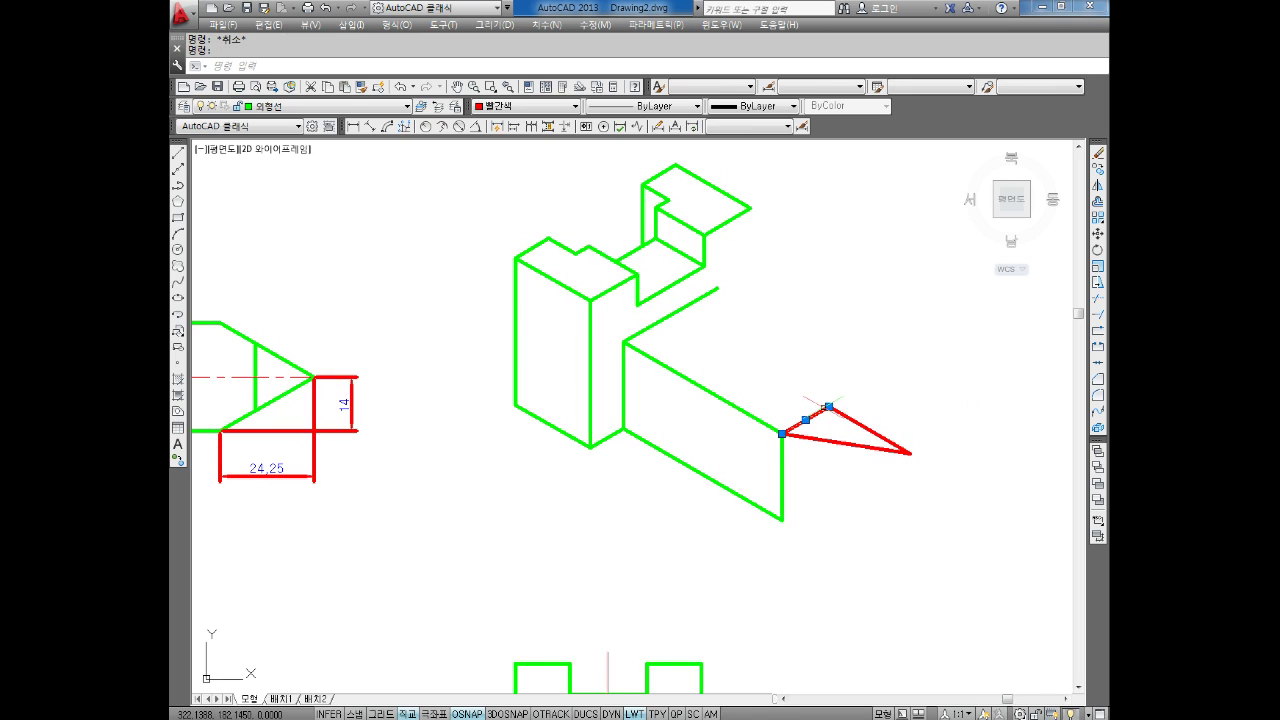
key("Escape")
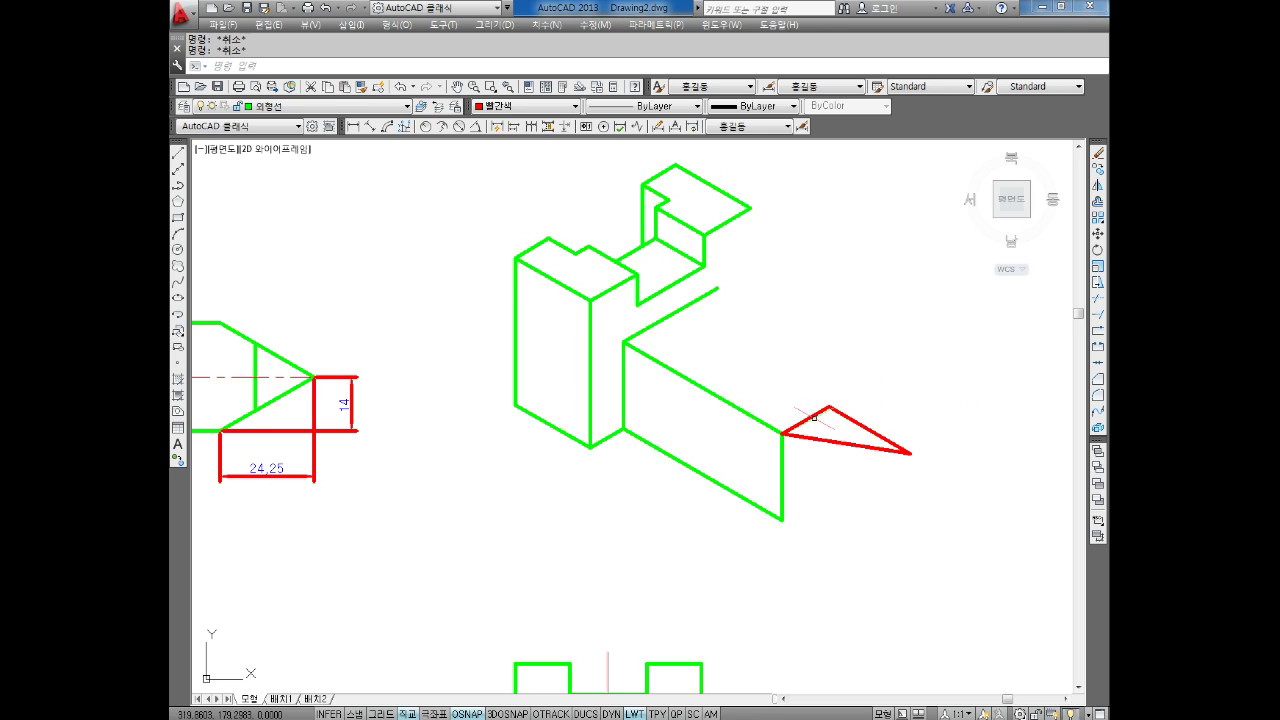
type("l")
key("Return")
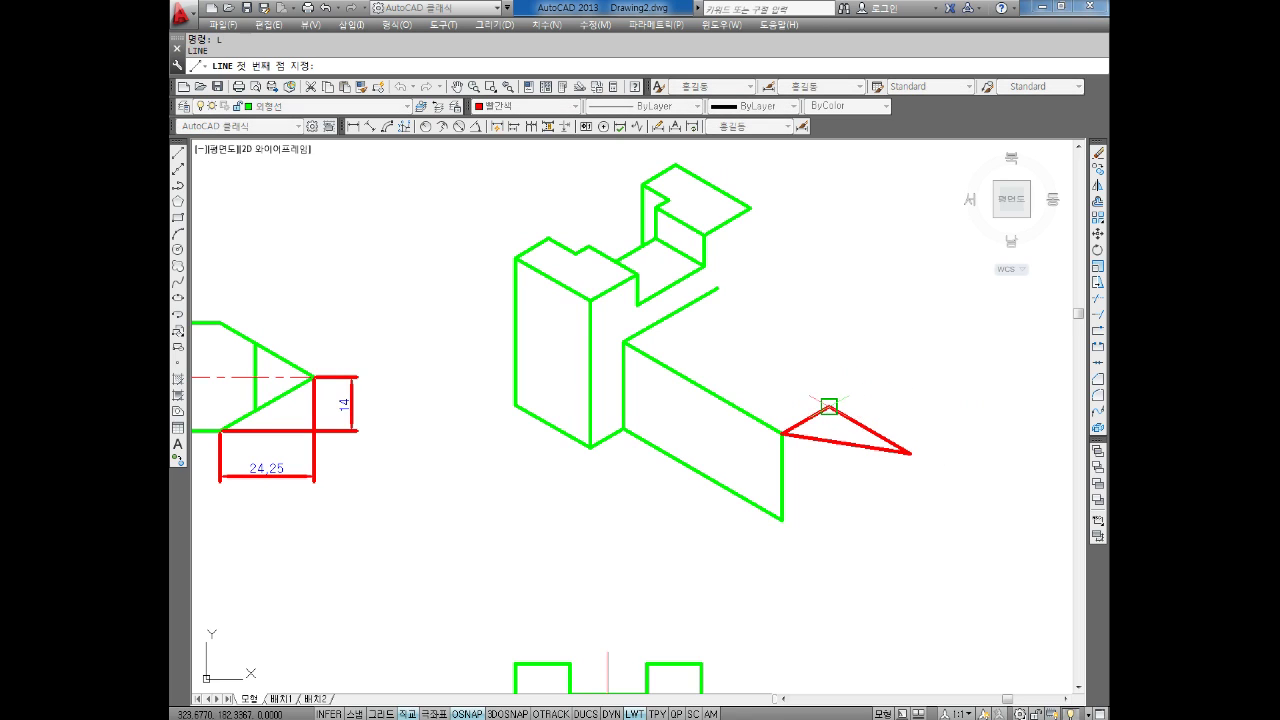
left_click(829, 406)
left_click(877, 379)
key("Escape")
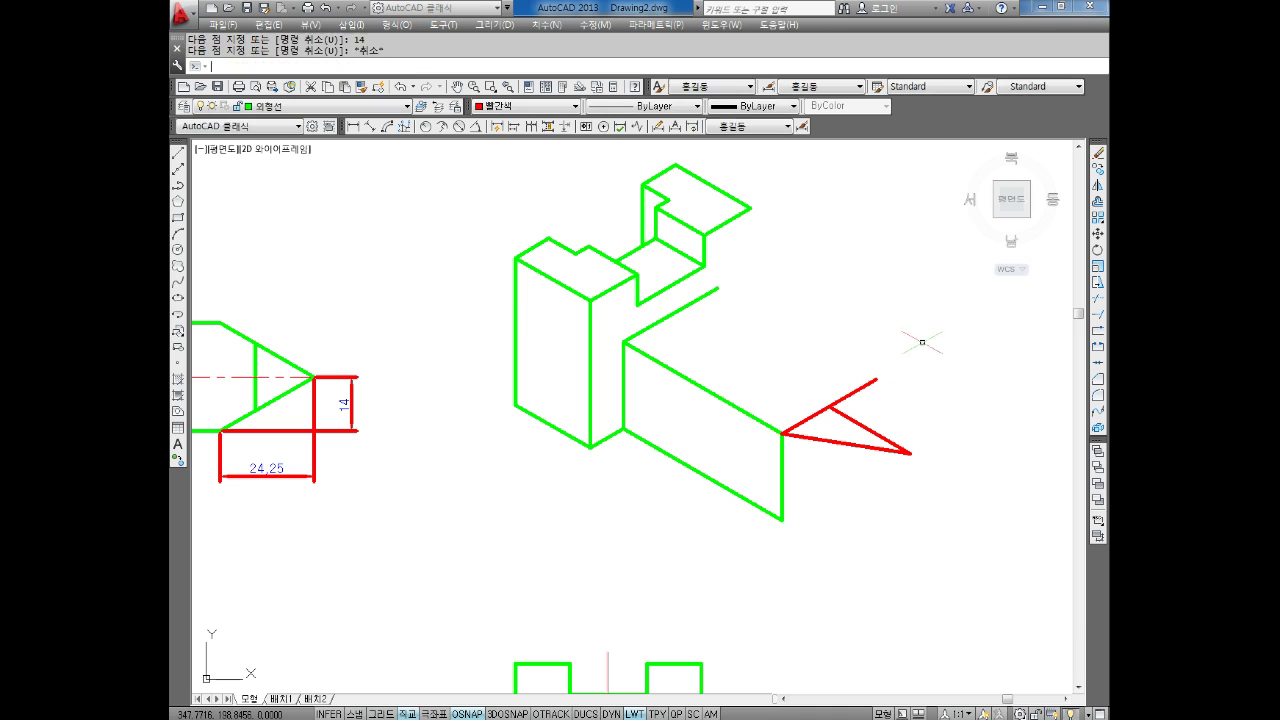
Connect the tip's point to the far end of its base edge with a line.
type("l")
key("Return")
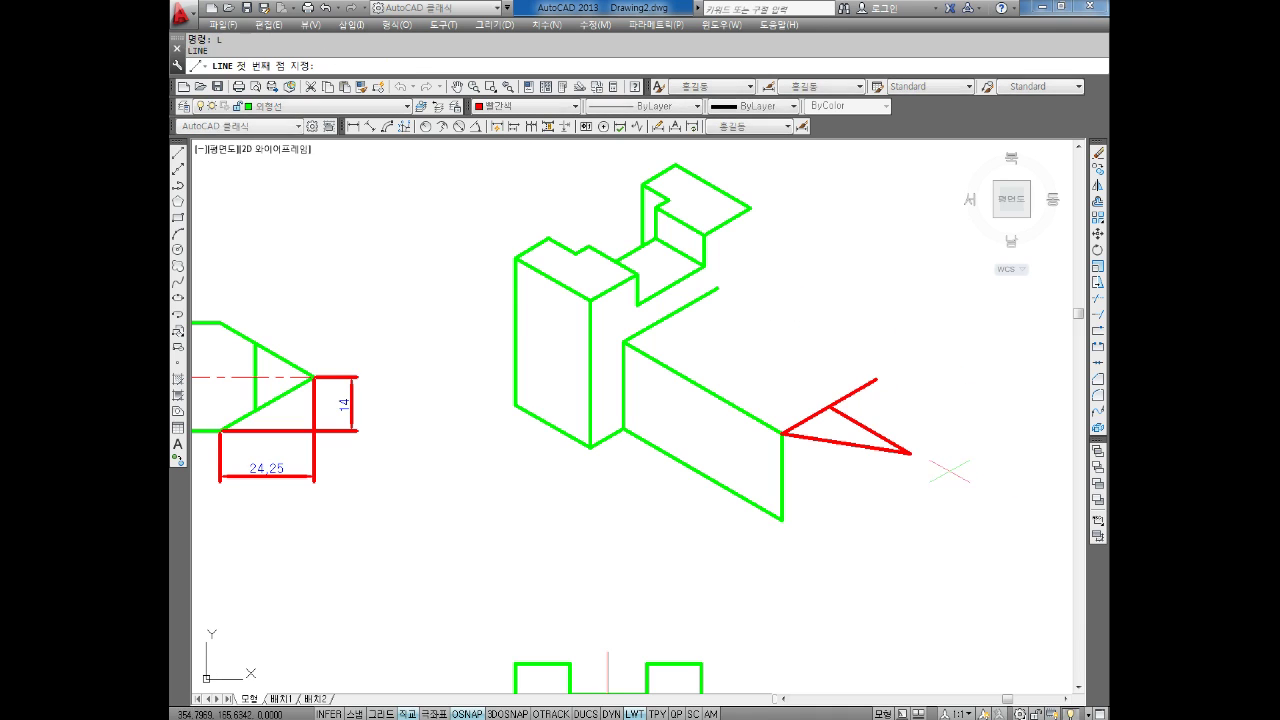
left_click(910, 453)
left_click(876, 379)
key("Escape")
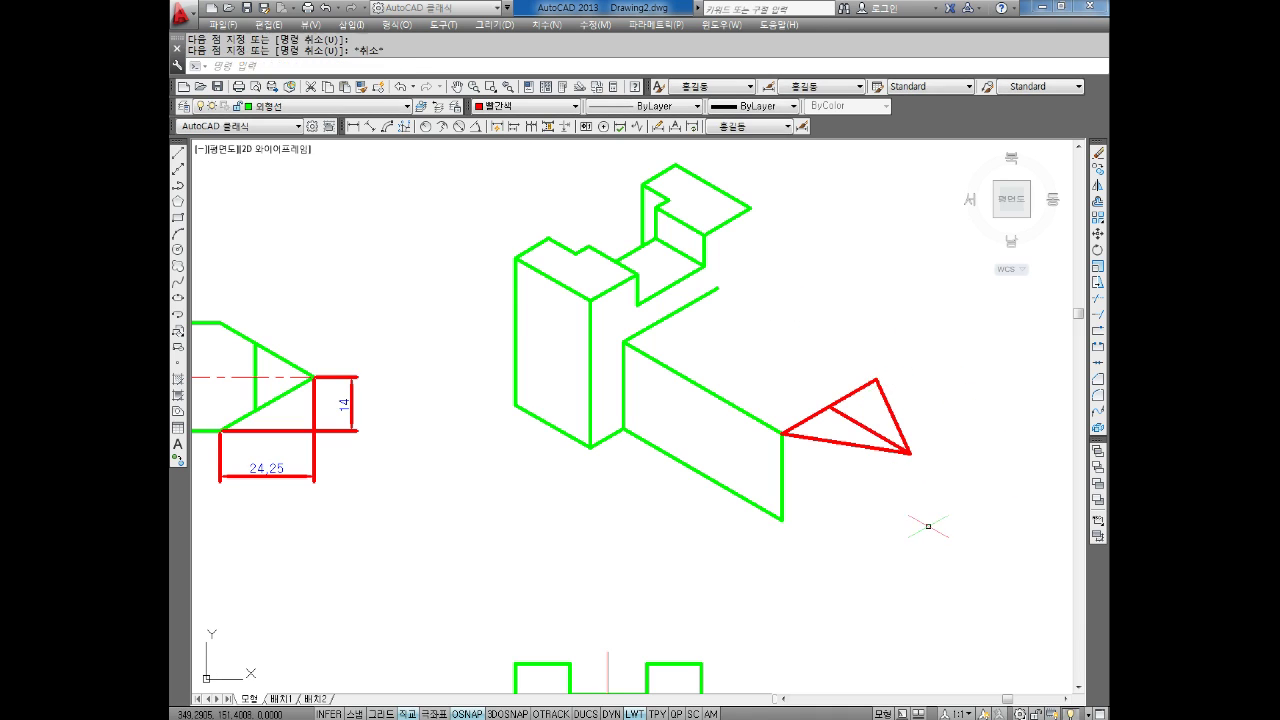
Draw the body's rear top edge from the tip base's far corner to the open end of the body's inner edge.
mouse_move(878, 576)
middle_mouse_down()
mouse_move(896, 551)
mouse_move(877, 571)
middle_mouse_up()
key("Escape")
type("l")
key("Return")
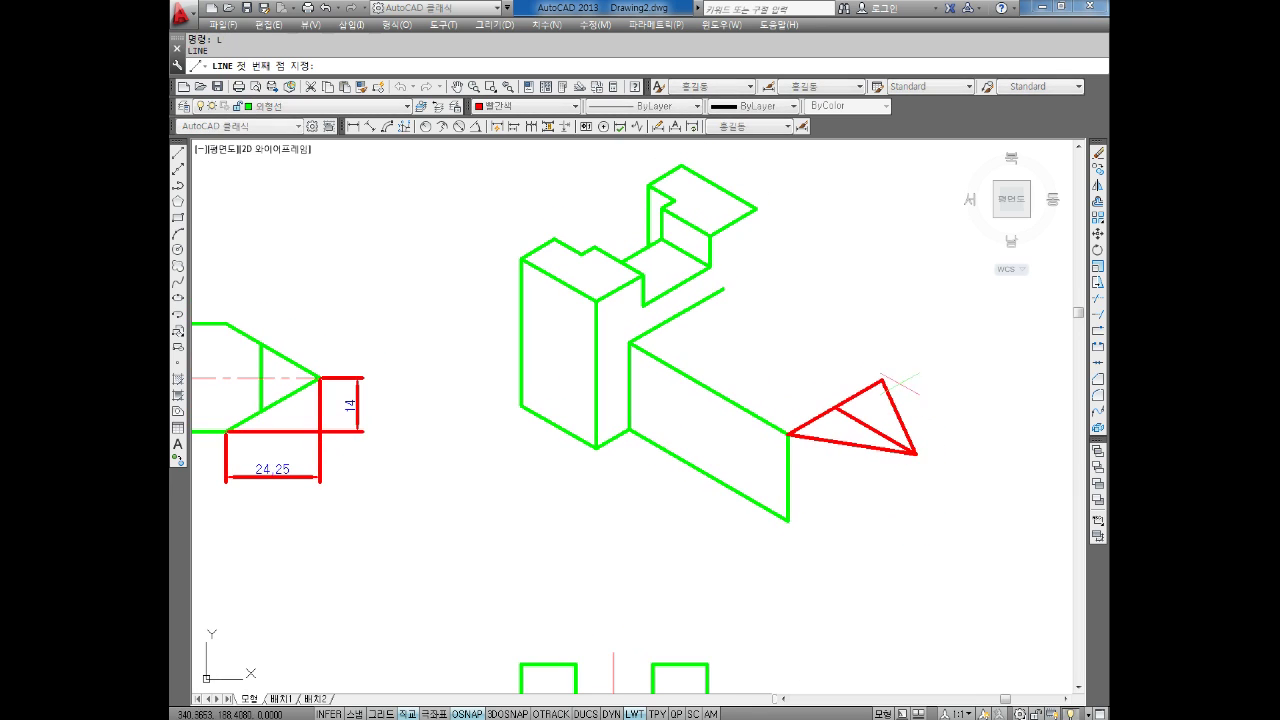
left_click(882, 380)
left_click(723, 289)
middle_click_drag(790, 327, 778, 345)
key("Escape")
Draw a vertical line down from the rear block's outer upper corner, crossing the body's rear top edge.
type("l")
key("Return")
left_click(745, 227)
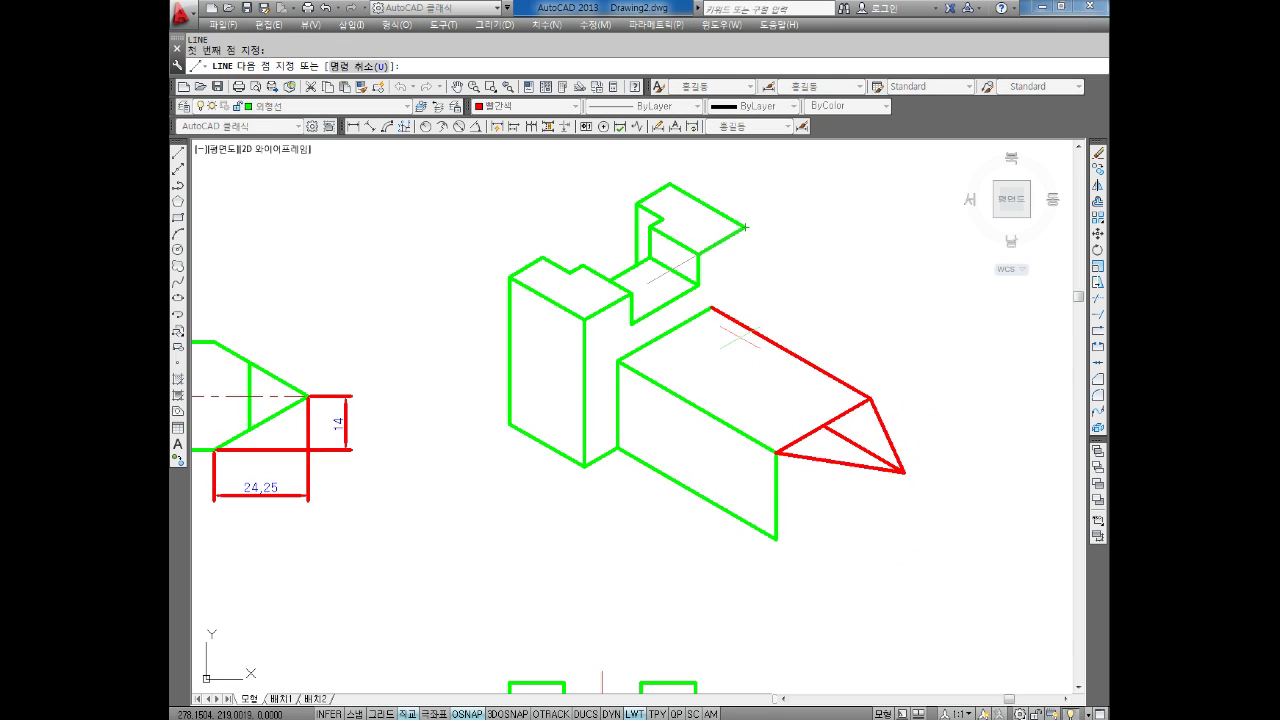
key("F5")
key("Escape")
key("Escape")
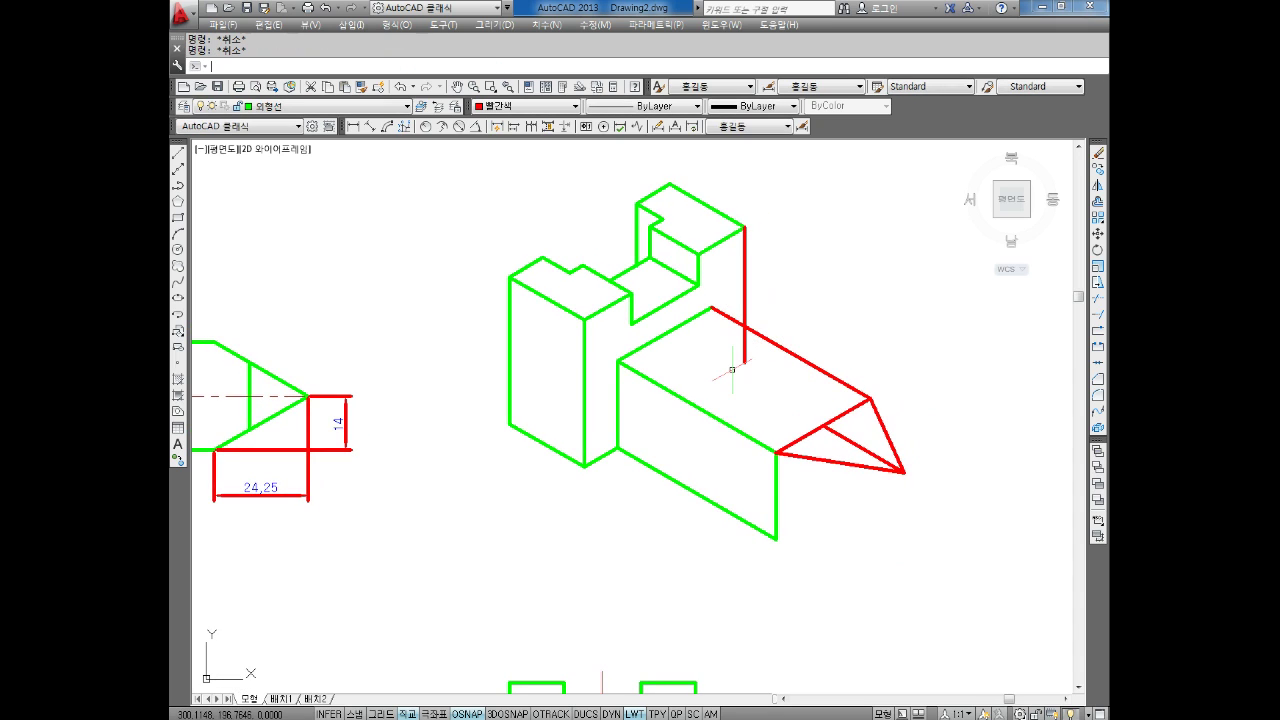
Trim the part of the vertical line that extends below the body's rear top edge.
type("tr")
key("Return")
key("Return")
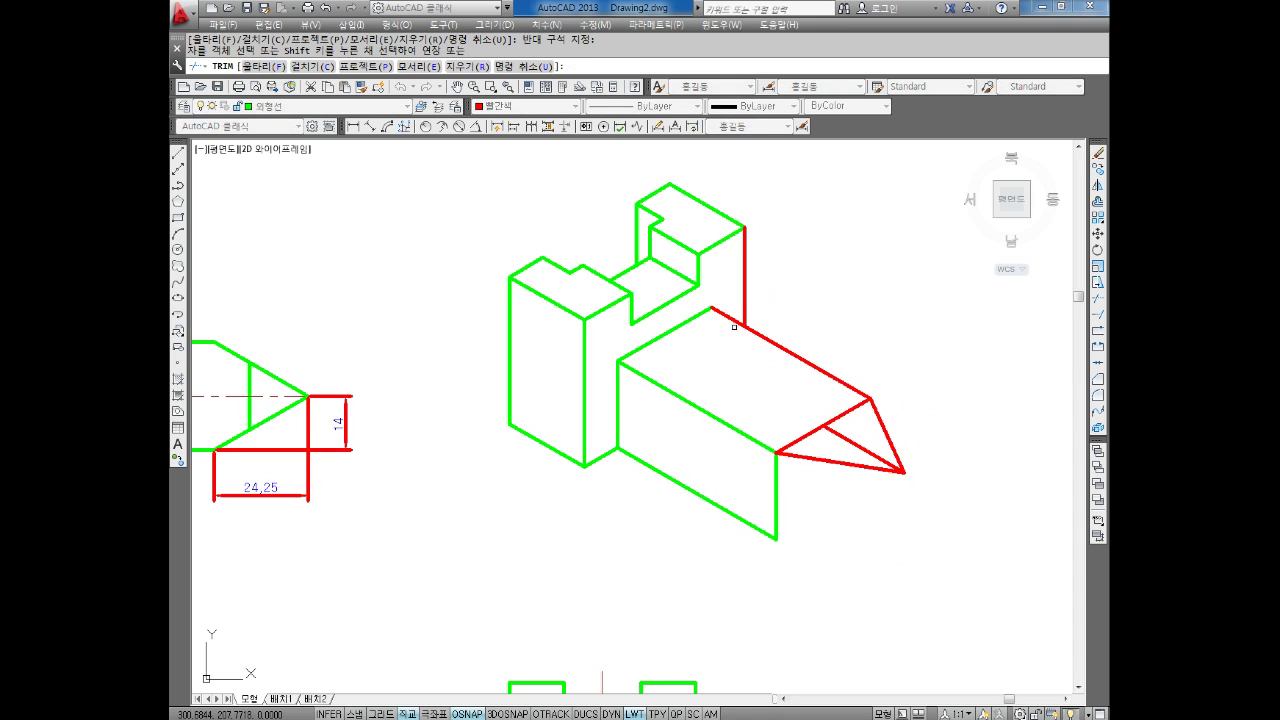
key("Escape")
Change the trimmed vertical line and the body's rear top edge to the layer's green colour.
left_click(773, 326)
left_click(726, 350)
left_click(530, 106)
left_click(512, 124)
key("Escape")
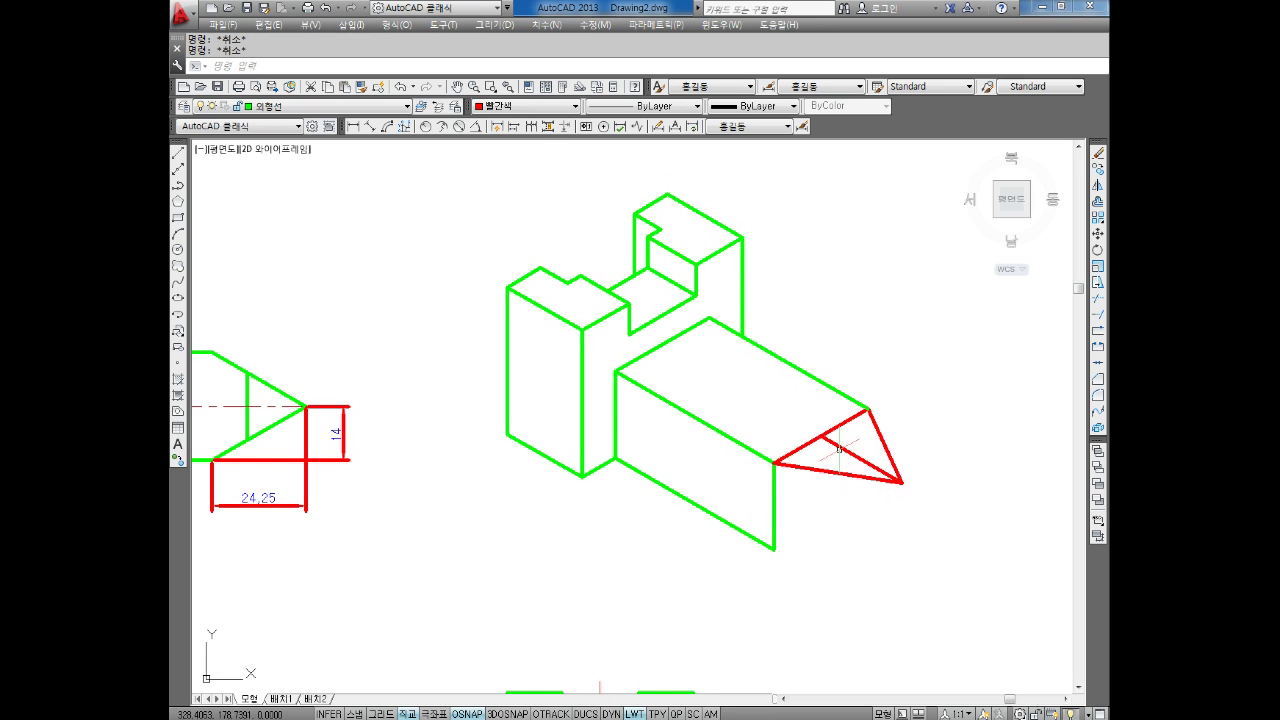
middle_click_drag(840, 450, 837, 440)
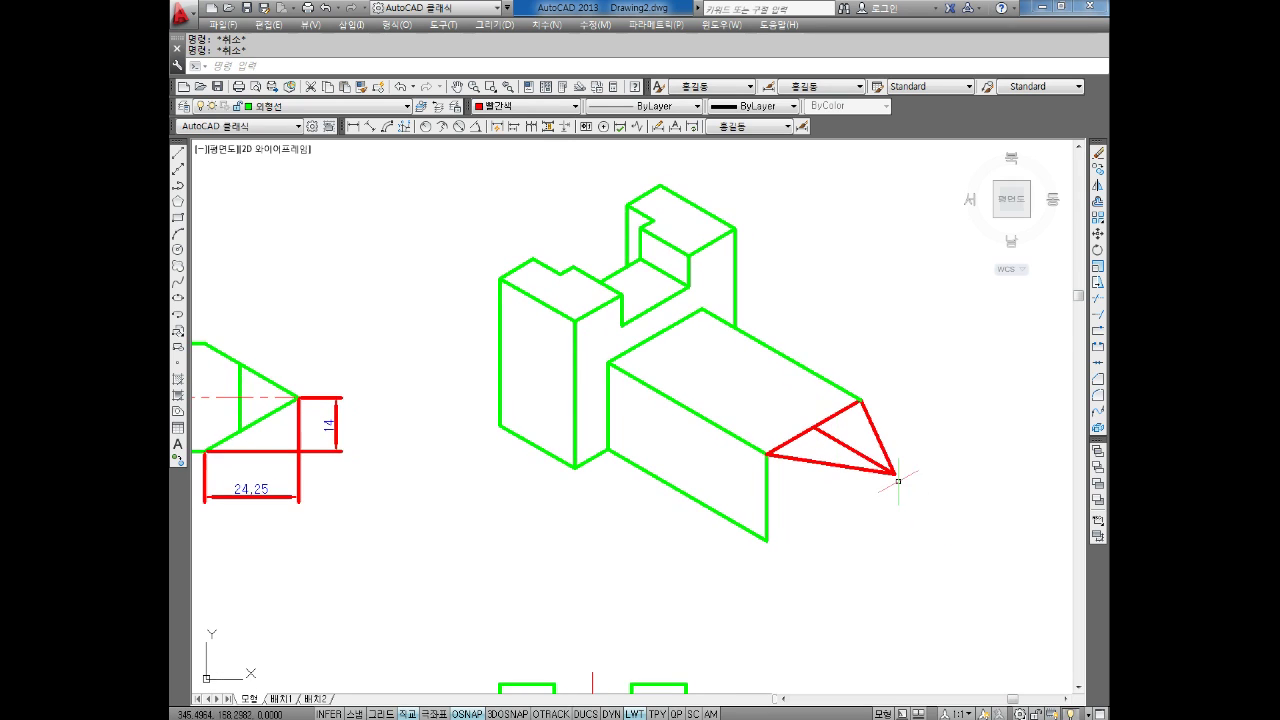
scroll(899, 484, "up", 3)
left_click_drag(909, 391, 811, 486)
key("Escape")
middle_click_drag(875, 470, 897, 472)
left_click(946, 387)
key("Escape")
key("Escape")
Copy the three lines meeting at the tip's point from the side face's upper outer corner to its lower outer corner.
key("Return")
left_click(944, 419)
left_click(834, 509)
key("Return")
left_click(694, 436)
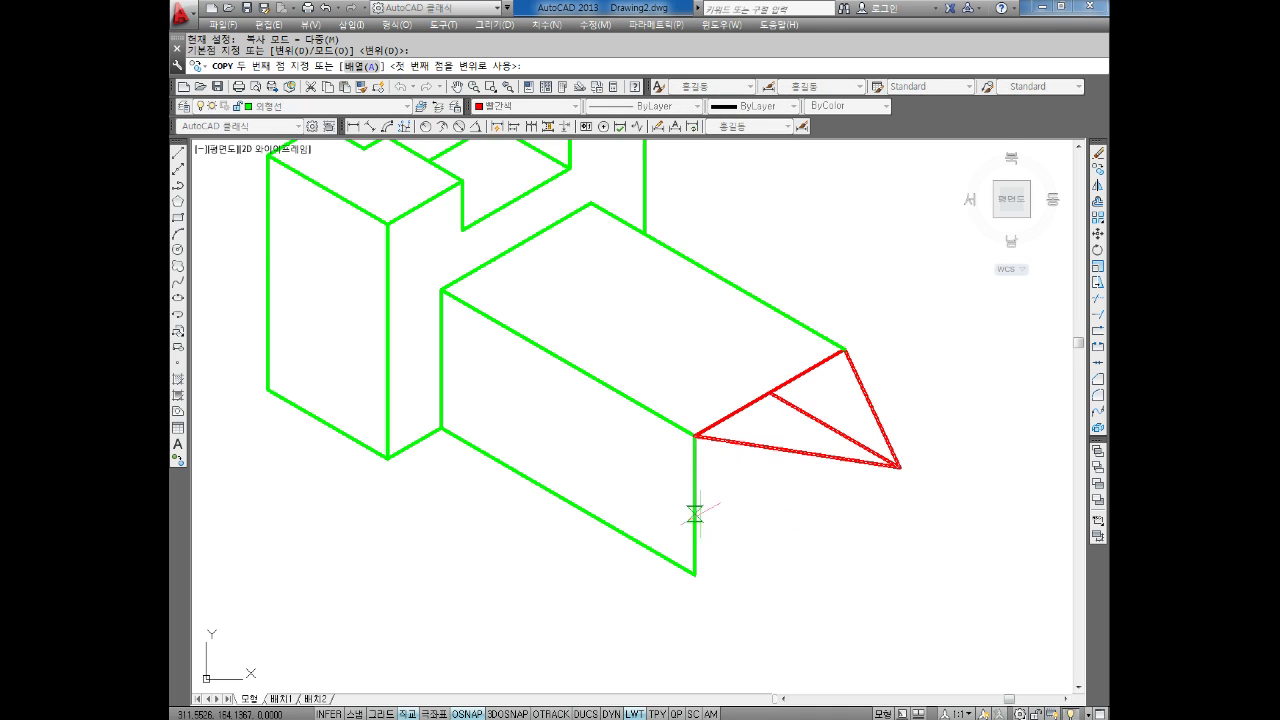
left_click(694, 575)
key("Escape")
key("Escape")
middle_click_drag(914, 512, 894, 508)
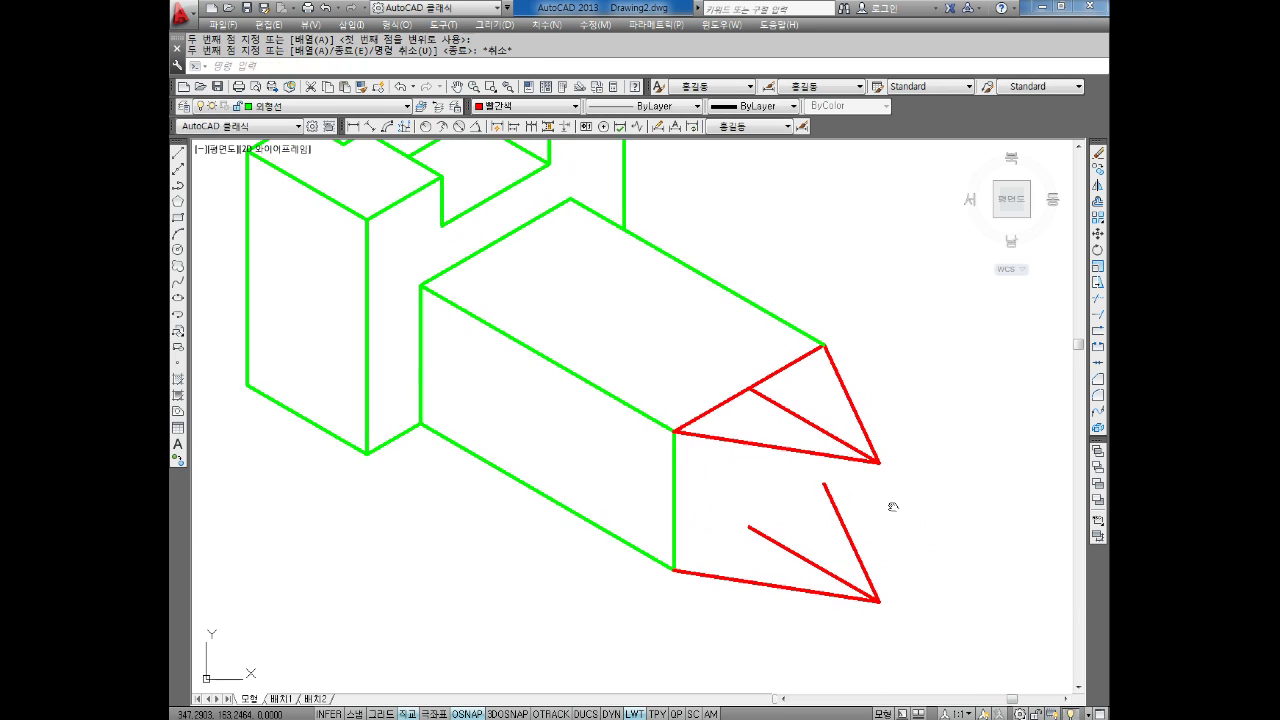
Draw a vertical line joining the lower copied tip point to the upper tip point.
type("l")
key("Return")
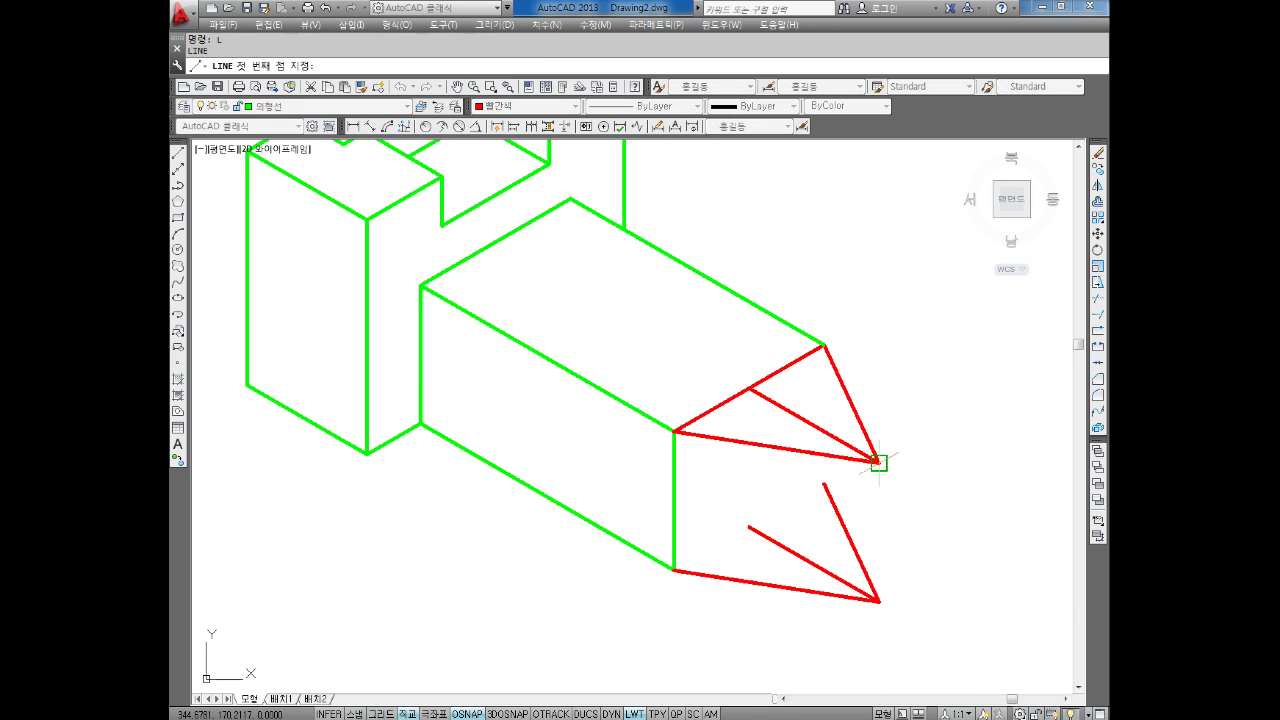
left_click(878, 600)
left_click(878, 462)
key("Escape")
Erase the copied lower centre line and rear slanted line, keeping the tip's front bottom edge.
left_click(856, 512)
left_click(777, 543)
left_click(779, 551)
key("Delete")
Erase the tip's upper centre line and the transverse line between the body's two upper end corners.
middle_click_drag(754, 398, 750, 375)
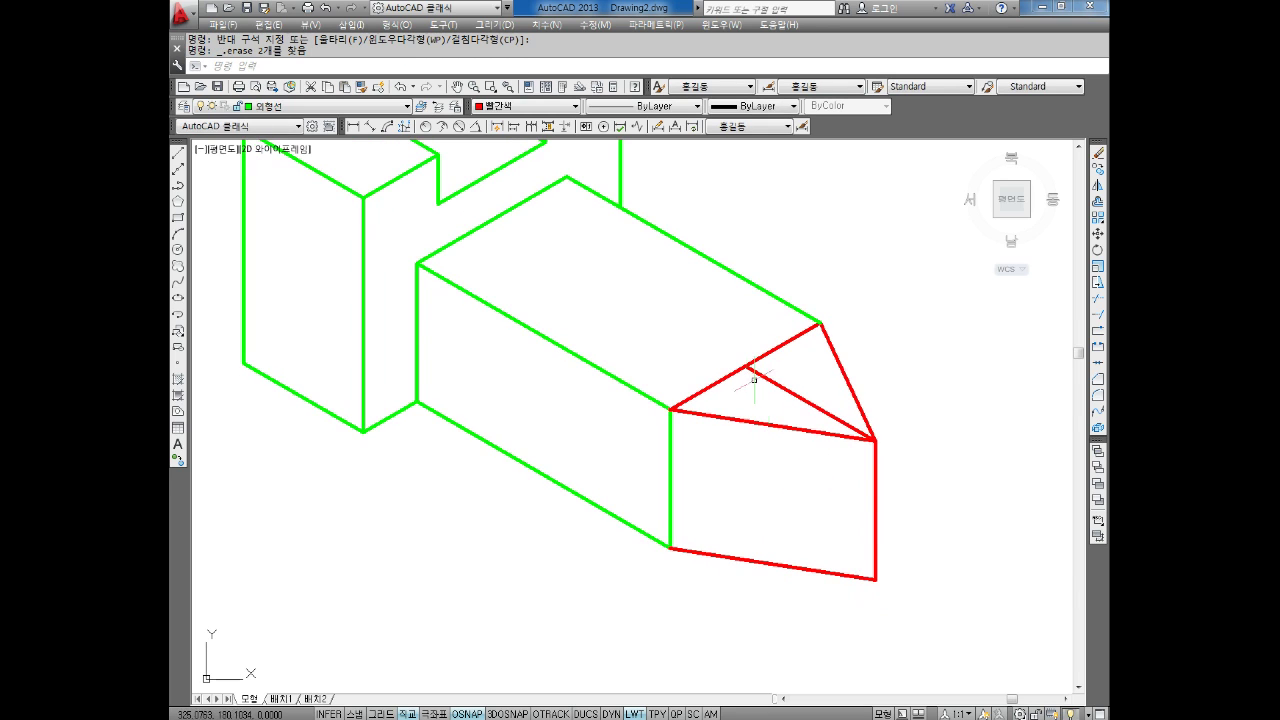
middle_click_drag(876, 475, 878, 501)
key("Escape")
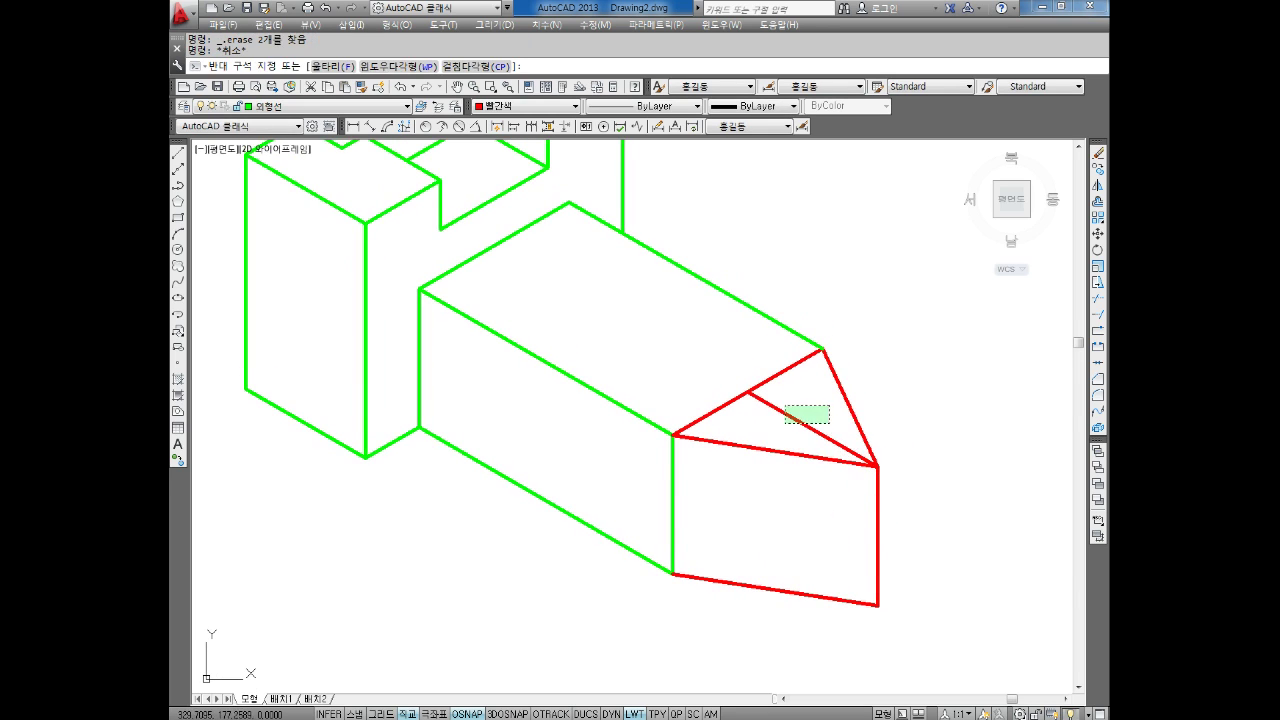
left_click(812, 429)
key("Delete")
left_click(788, 396)
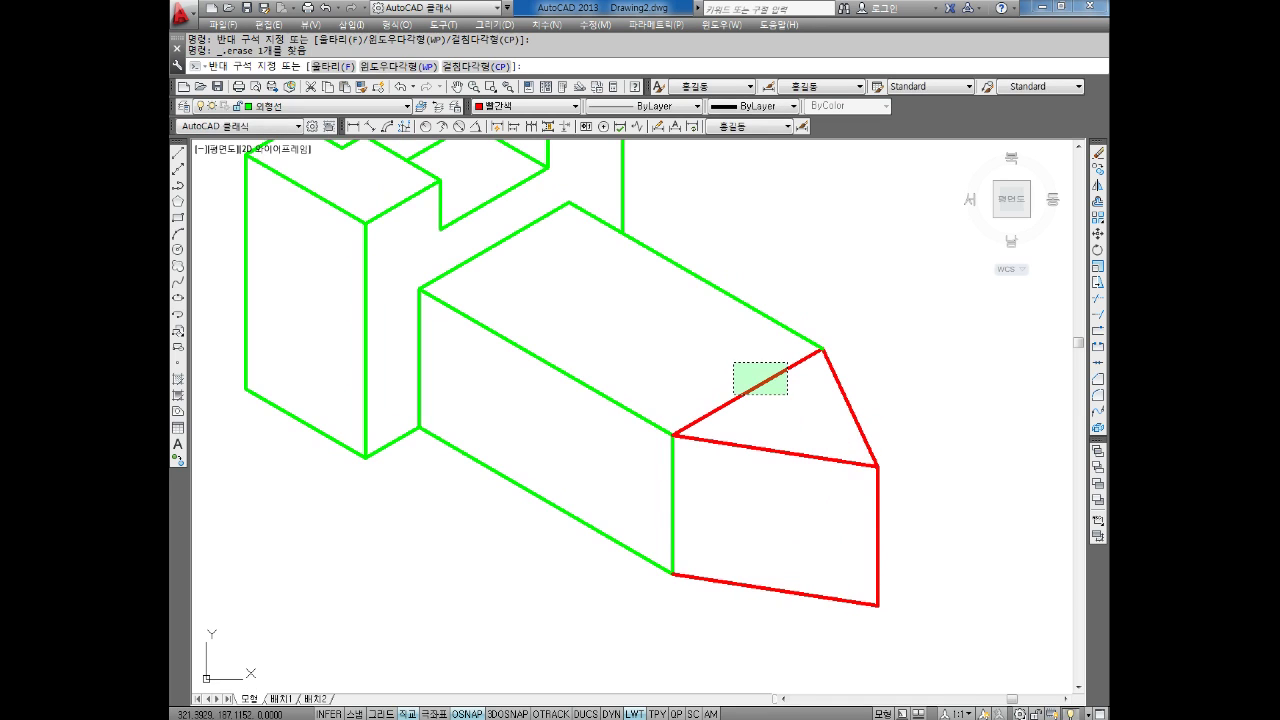
left_click(752, 367)
key("Delete")
Erase the 24,25 and 14 dimensions from the pointed end of the top view.
mouse_move(786, 477)
middle_mouse_down()
mouse_move(831, 434)
mouse_move(857, 490)
mouse_move(840, 487)
middle_mouse_up()
key("Escape")
scroll(840, 487, "down", 4)
scroll(480, 358, "up", 5)
middle_click_drag(491, 360, 514, 389)
key("Escape")
left_click(586, 429)
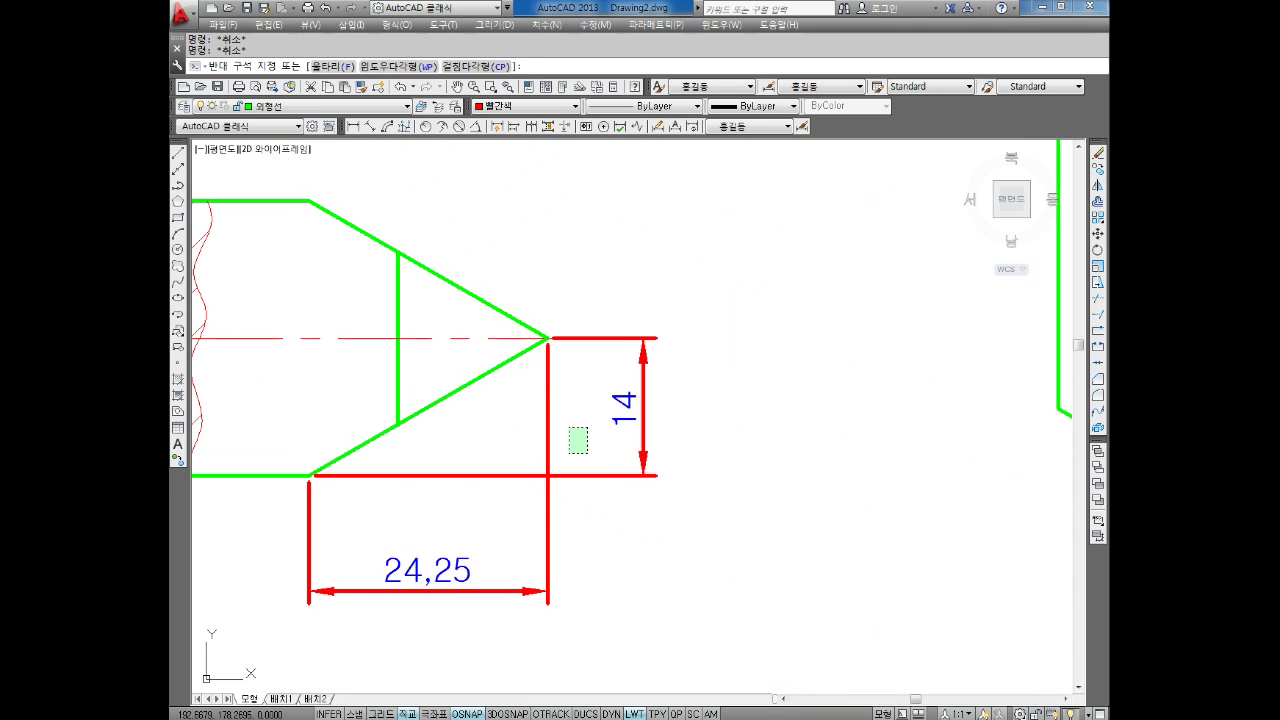
left_click(523, 509)
key("Delete")
Dimension the horizontal distance in the top view from the tip point to the vertical line's lower end.
middle_click_drag(355, 309, 380, 309)
key("Escape")
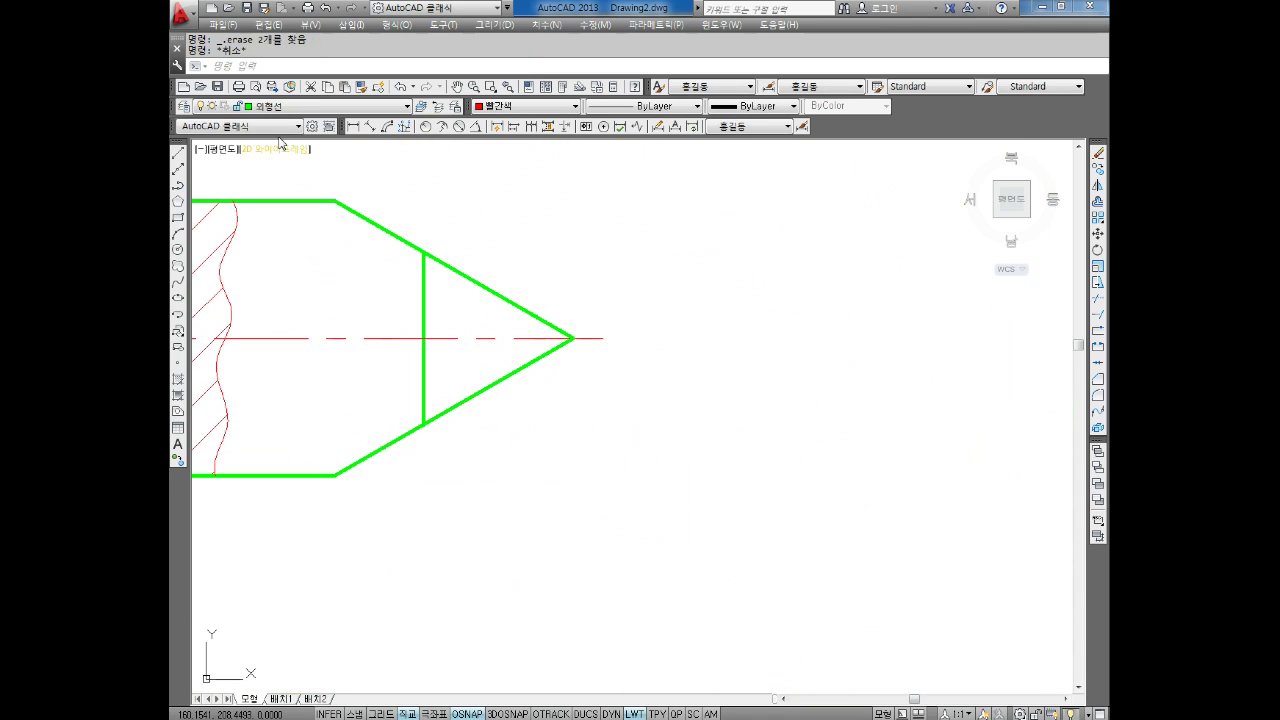
left_click(352, 127)
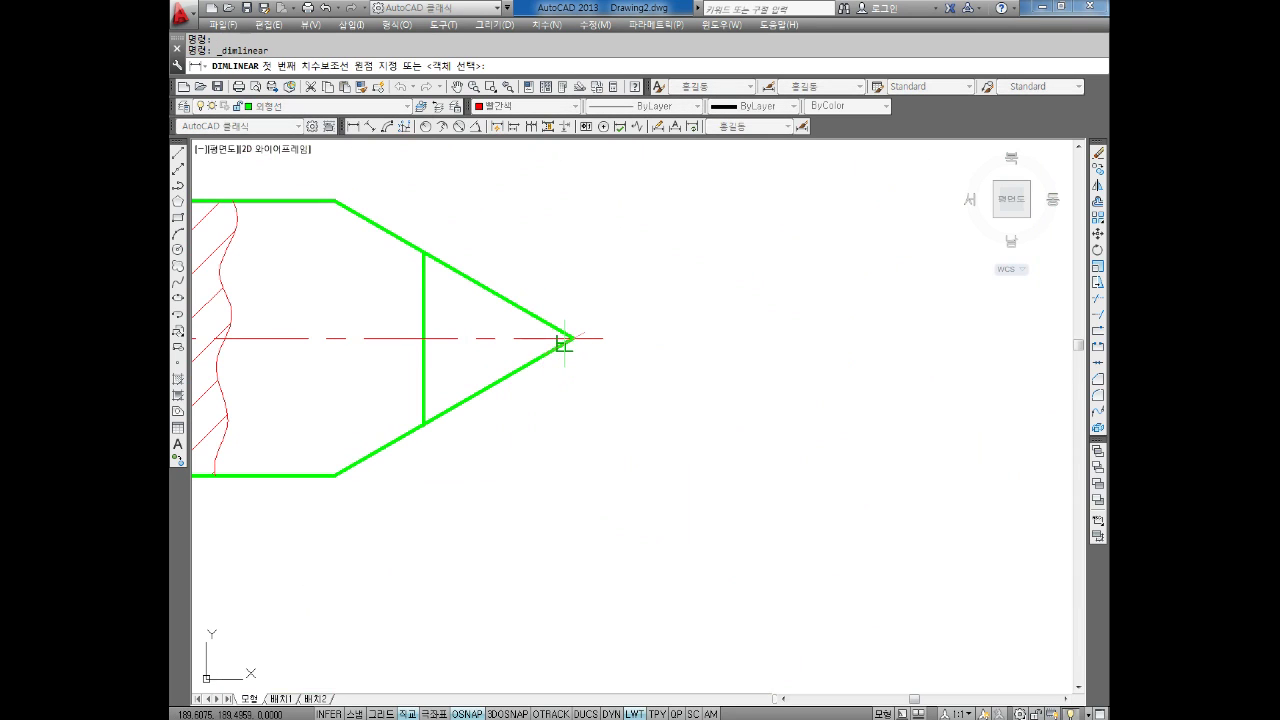
left_click(572, 338)
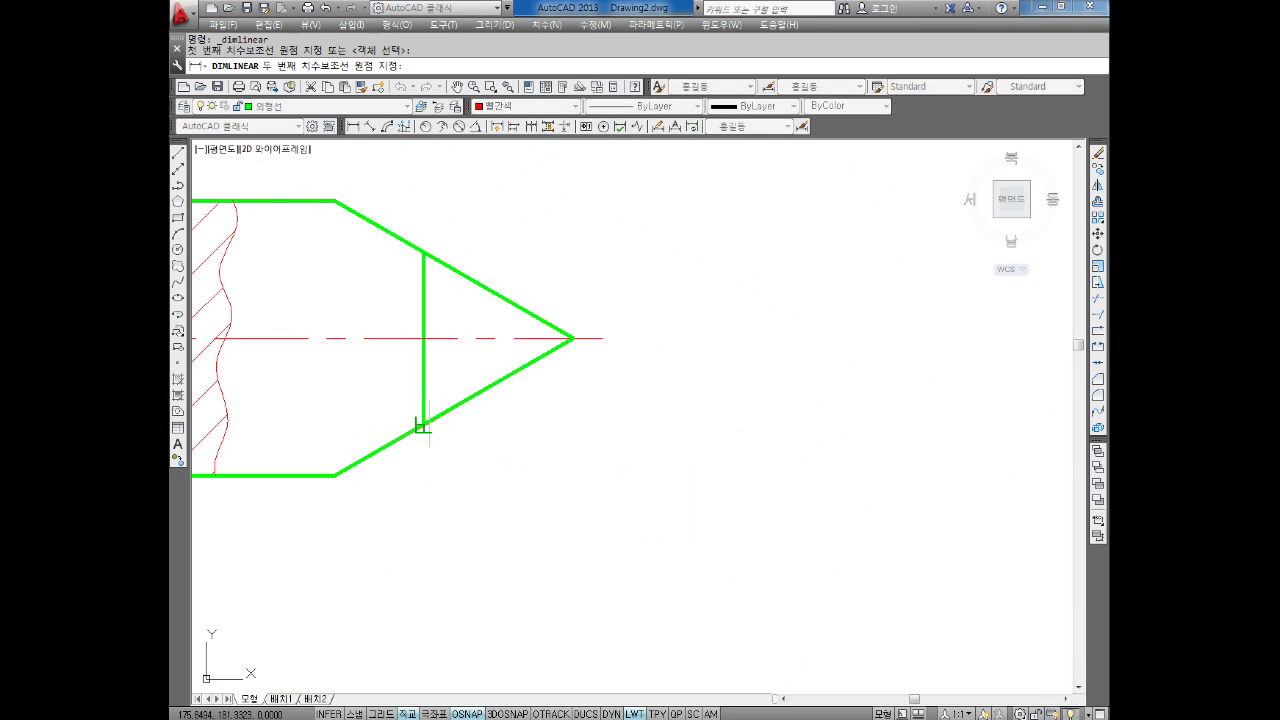
left_click(422, 426)
left_click(497, 522)
Dimension the vertical distance in the top view from the vertical line's lower end to the centreline.
key("Return")
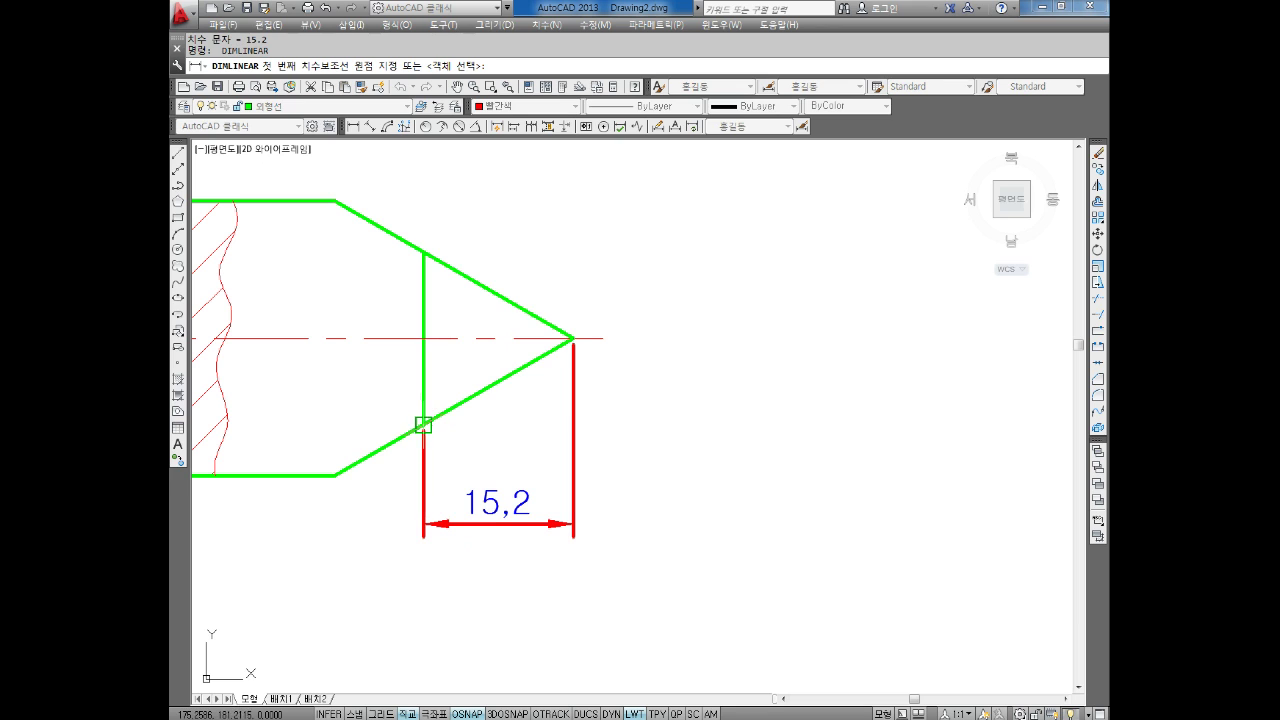
left_click(422, 426)
left_click(423, 338)
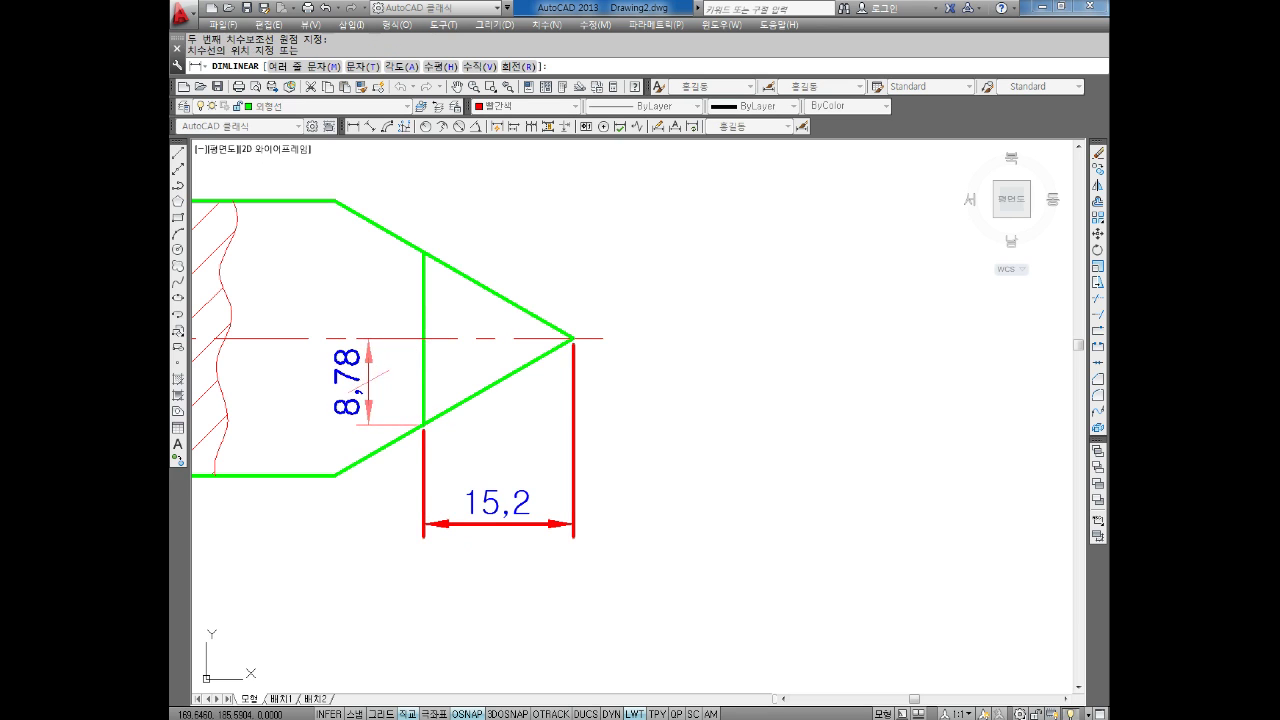
left_click(343, 372)
Examine the vertical dimension's origin where the top view's vertical line meets the lower slanted edge.
scroll(443, 361, "up", 5)
scroll(443, 361, "up", 4)
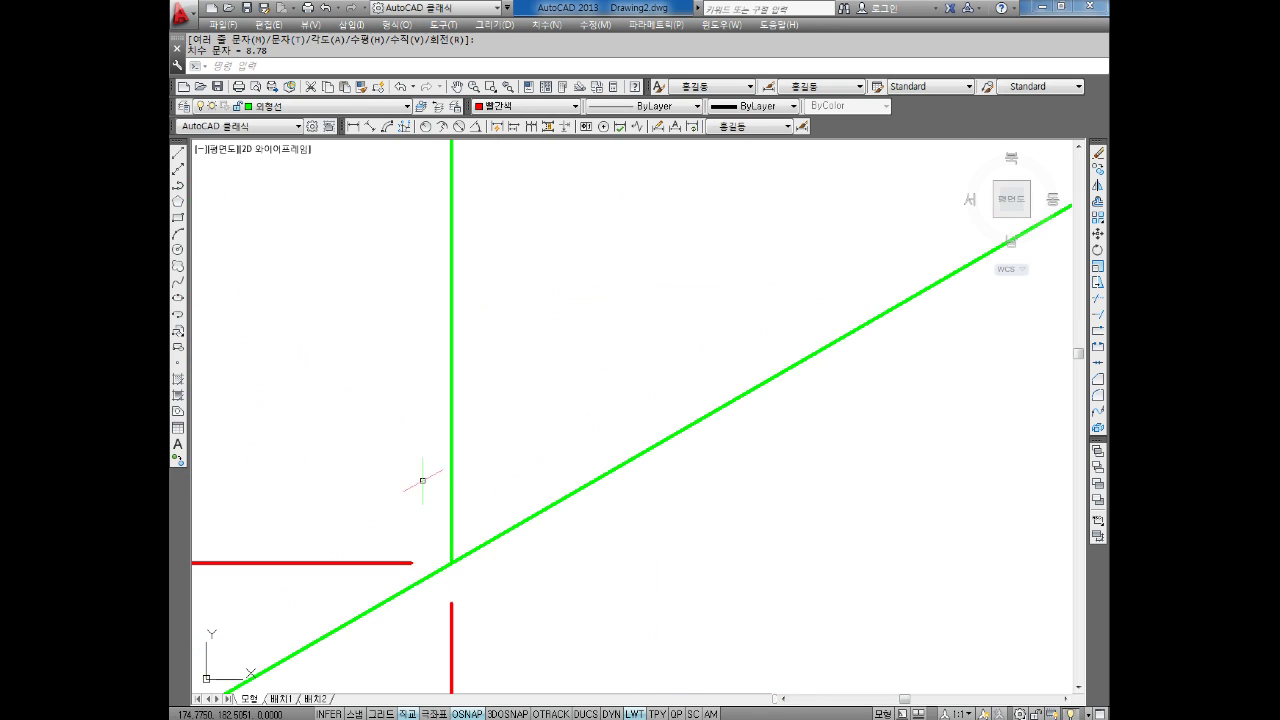
key("Escape")
left_click(416, 518)
left_click(400, 503)
scroll(450, 530, "up", 12)
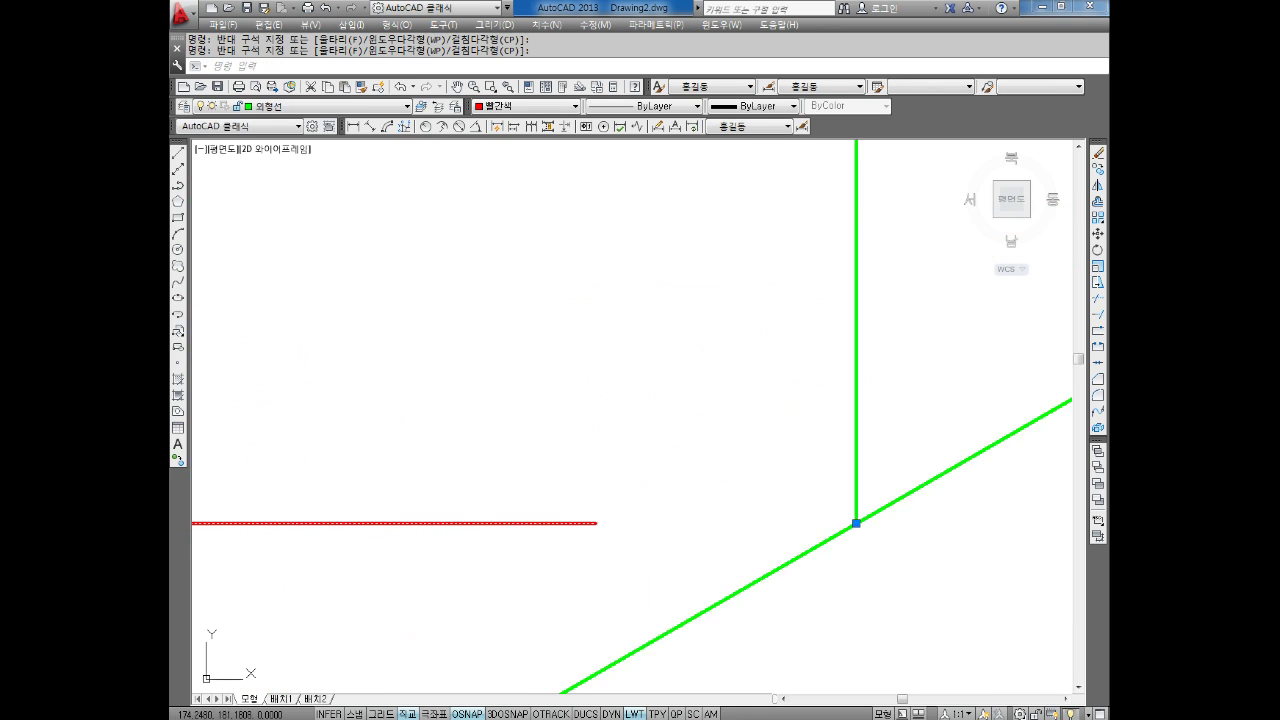
middle_click_drag(809, 551, 323, 414)
scroll(330, 414, "down", 6)
scroll(334, 413, "down", 5)
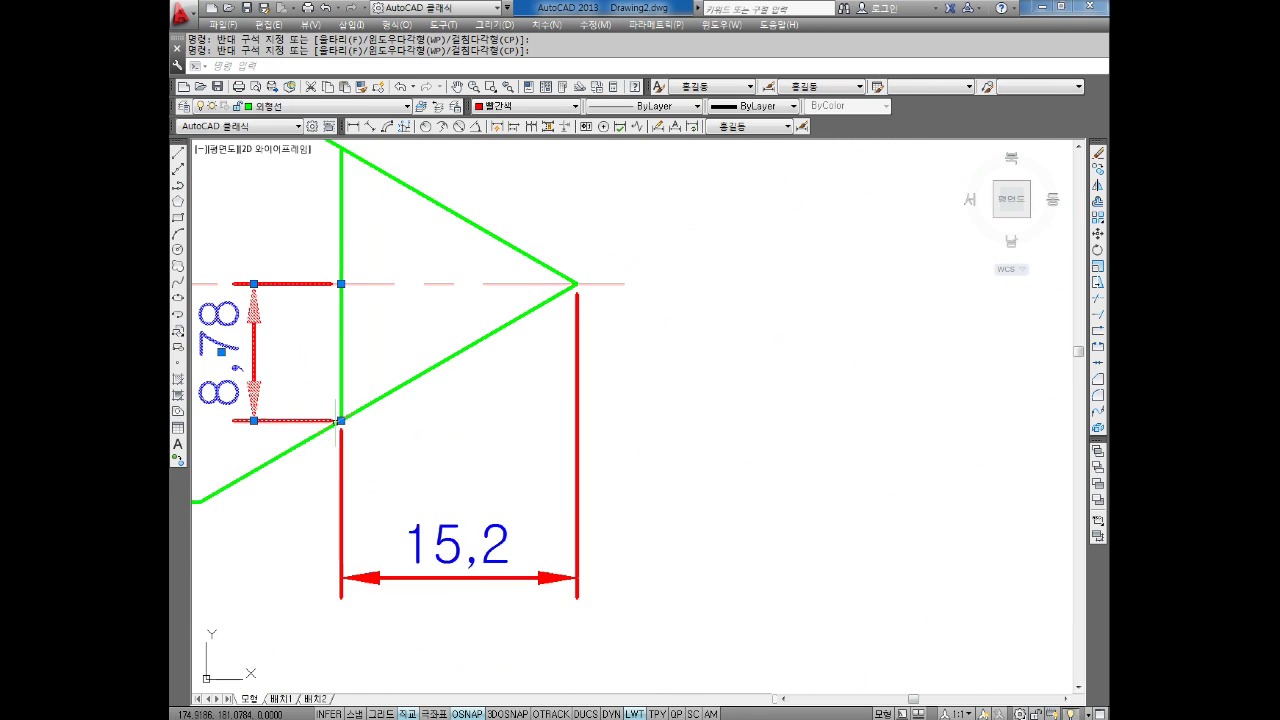
key("Escape")
key("Escape")
Draw a 15.2 line from the isometric view's upper tip point back along the body's length.
mouse_move(503, 439)
middle_mouse_down()
mouse_move(411, 401)
mouse_move(449, 415)
middle_mouse_up()
scroll(445, 440, "down", 3)
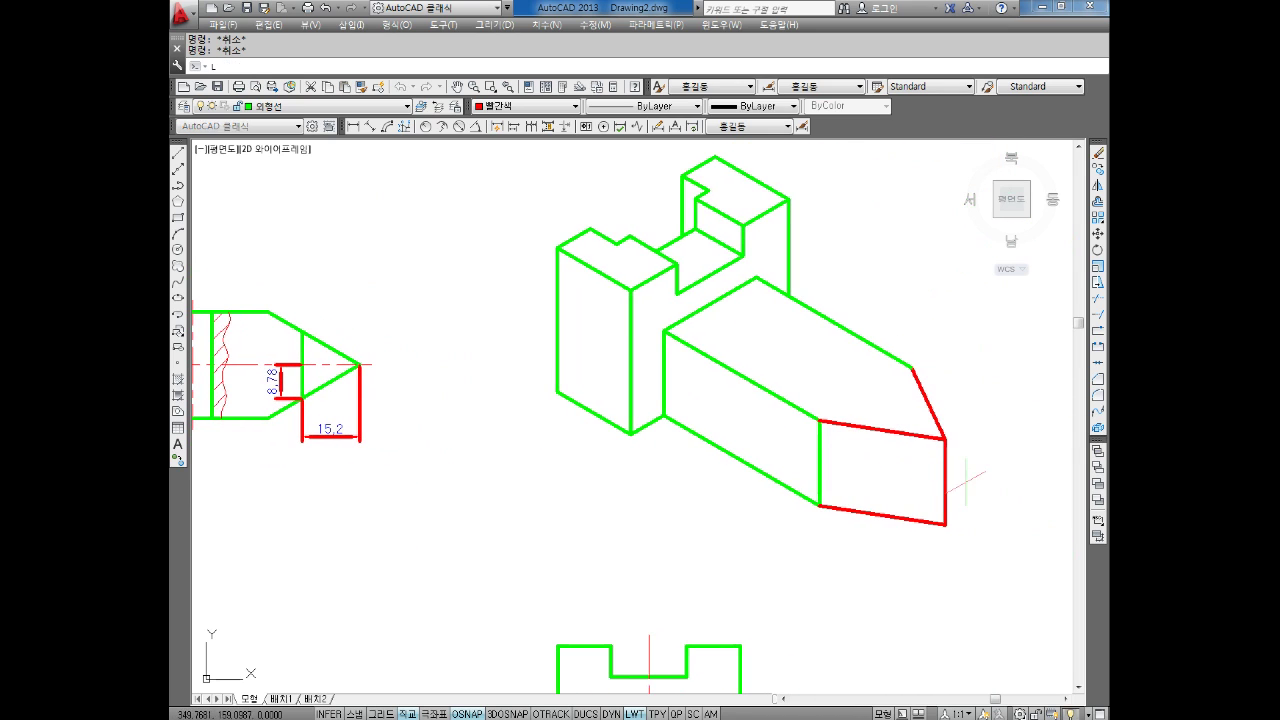
type("l")
key("Return")
scroll(945, 460, "up", 4)
left_click(957, 406)
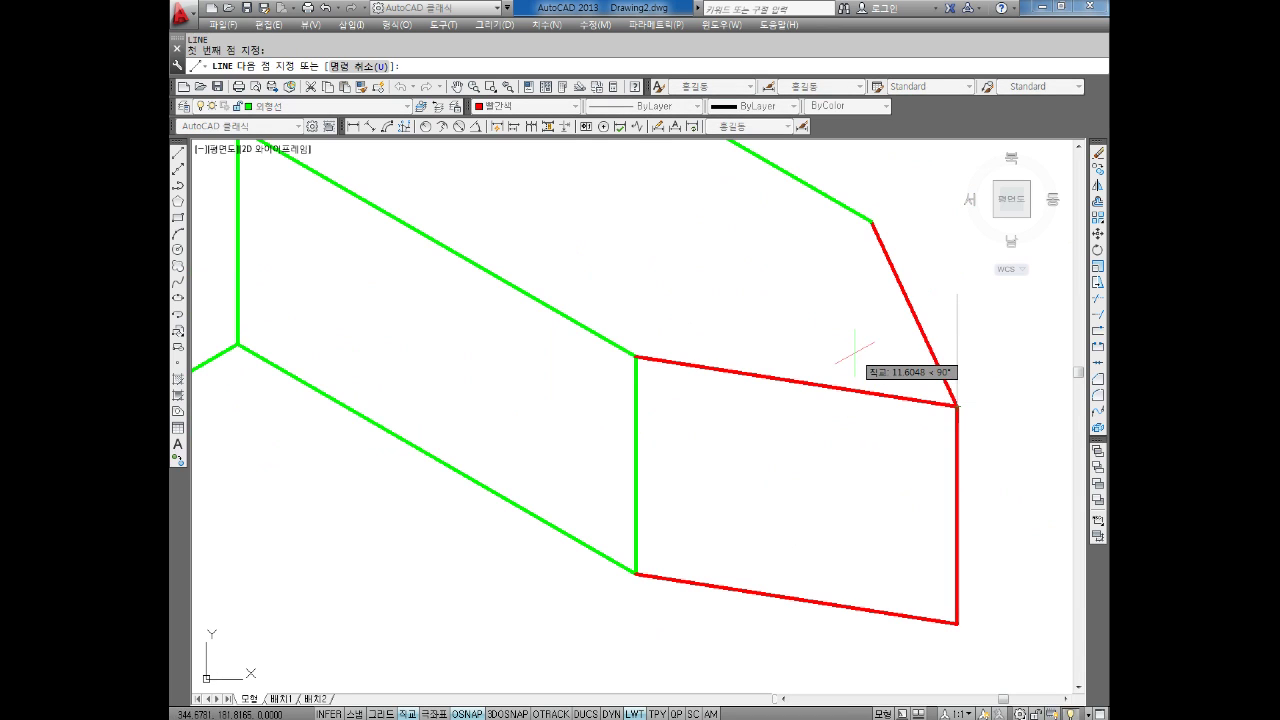
key("F5")
scroll(880, 395, "down", 4)
middle_click_drag(853, 388, 860, 394)
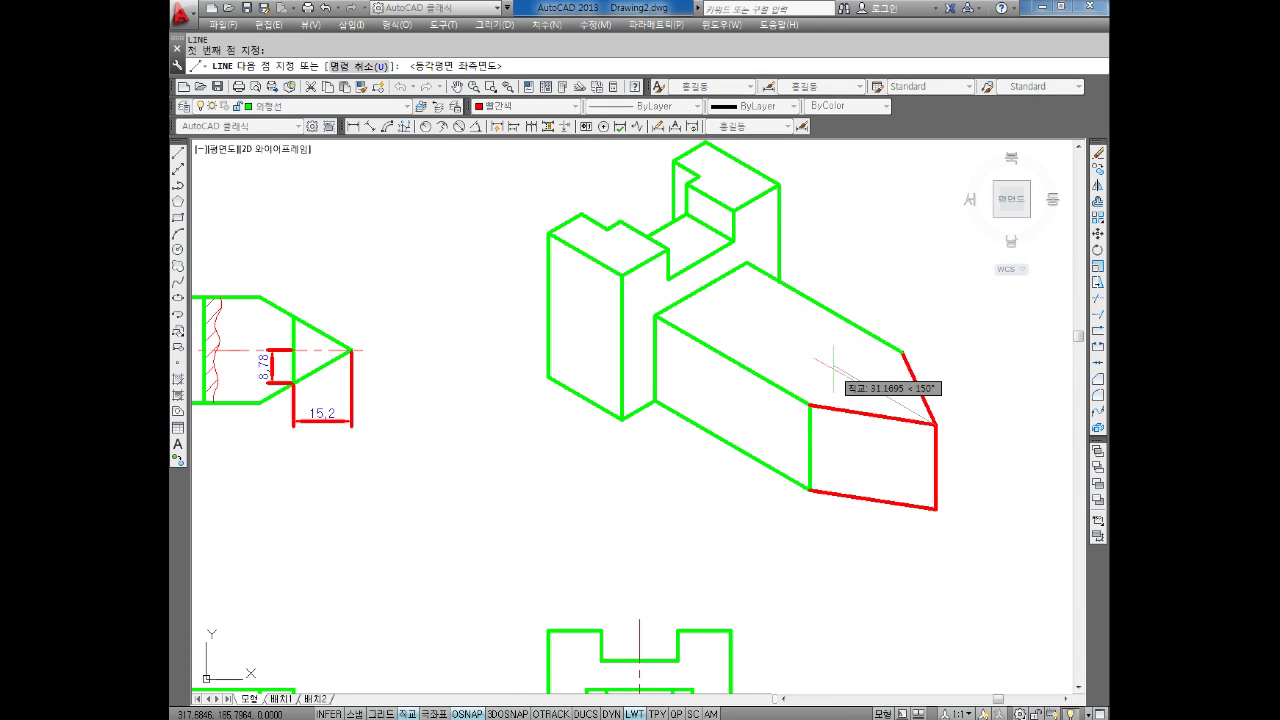
type("15.2")
key("Return")
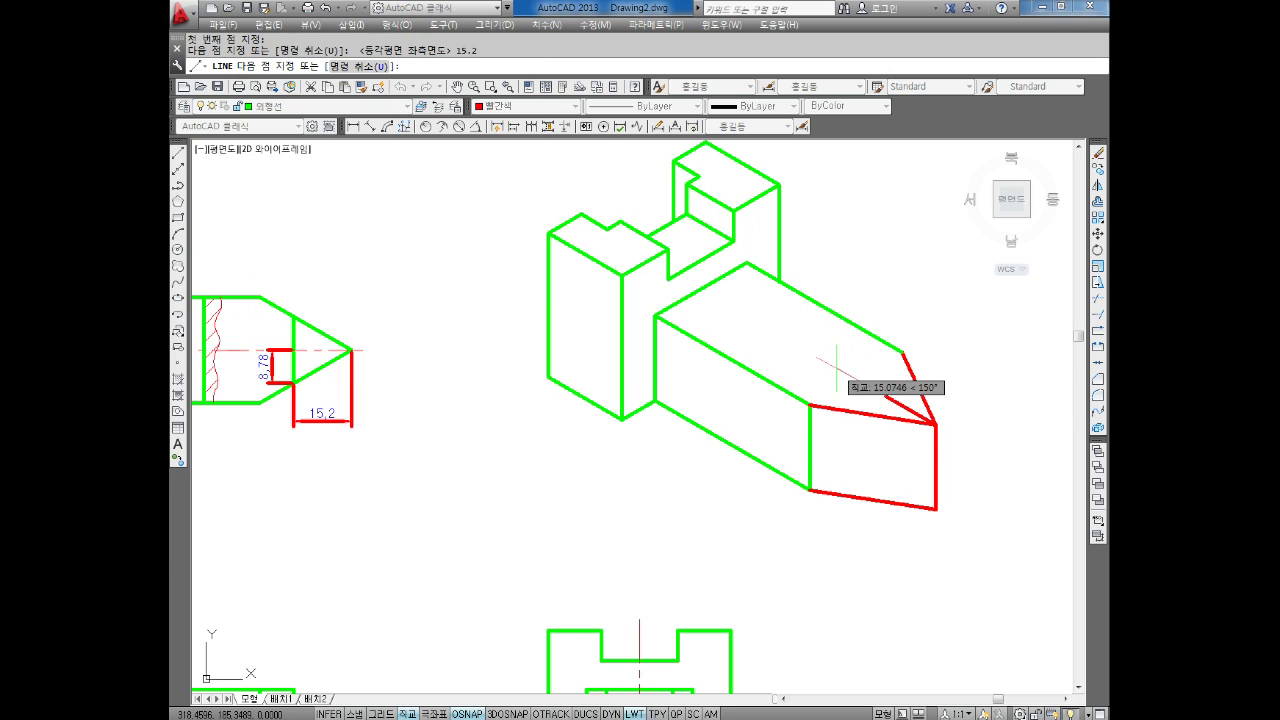
Continue the line 8.78 across the isometric top plane to the tip's front upper edge.
key("F5")
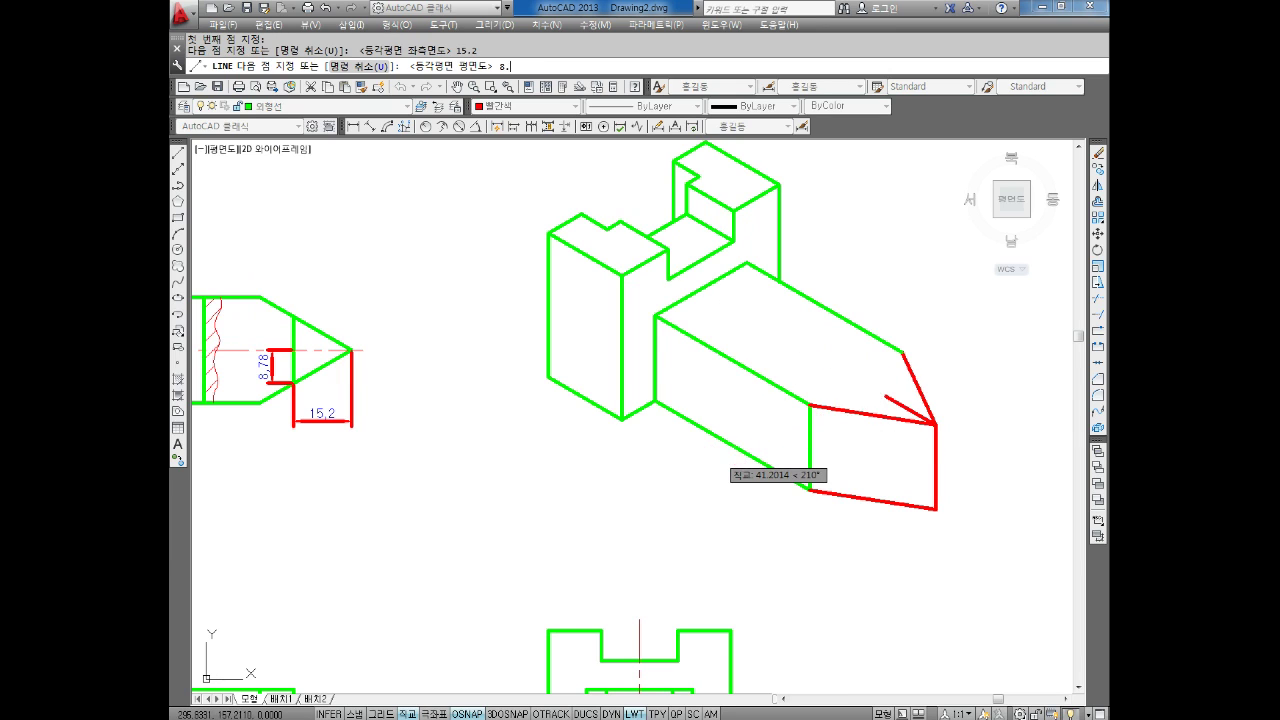
key("Return")
key("Escape")
key("Escape")
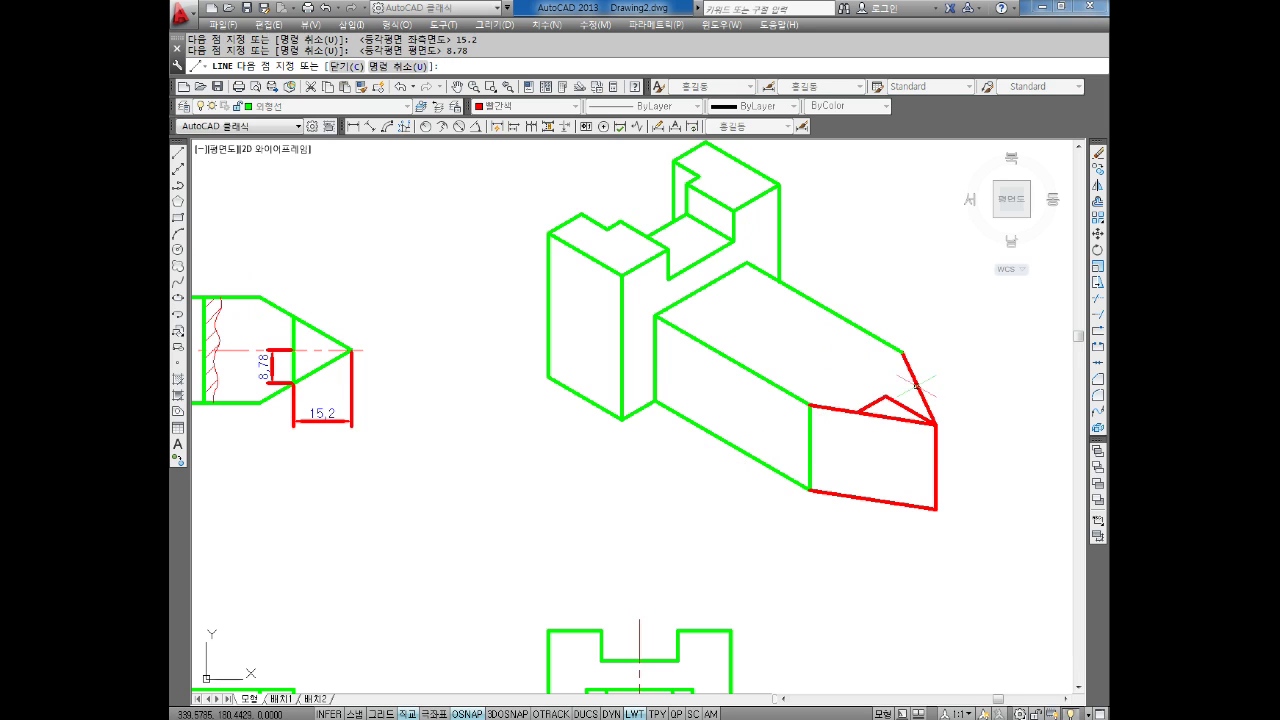
Draw an 8.78 line from the inner end of the 15.2 line across to the tip's rear upper edge.
scroll(953, 390, "up", 4)
key("Return")
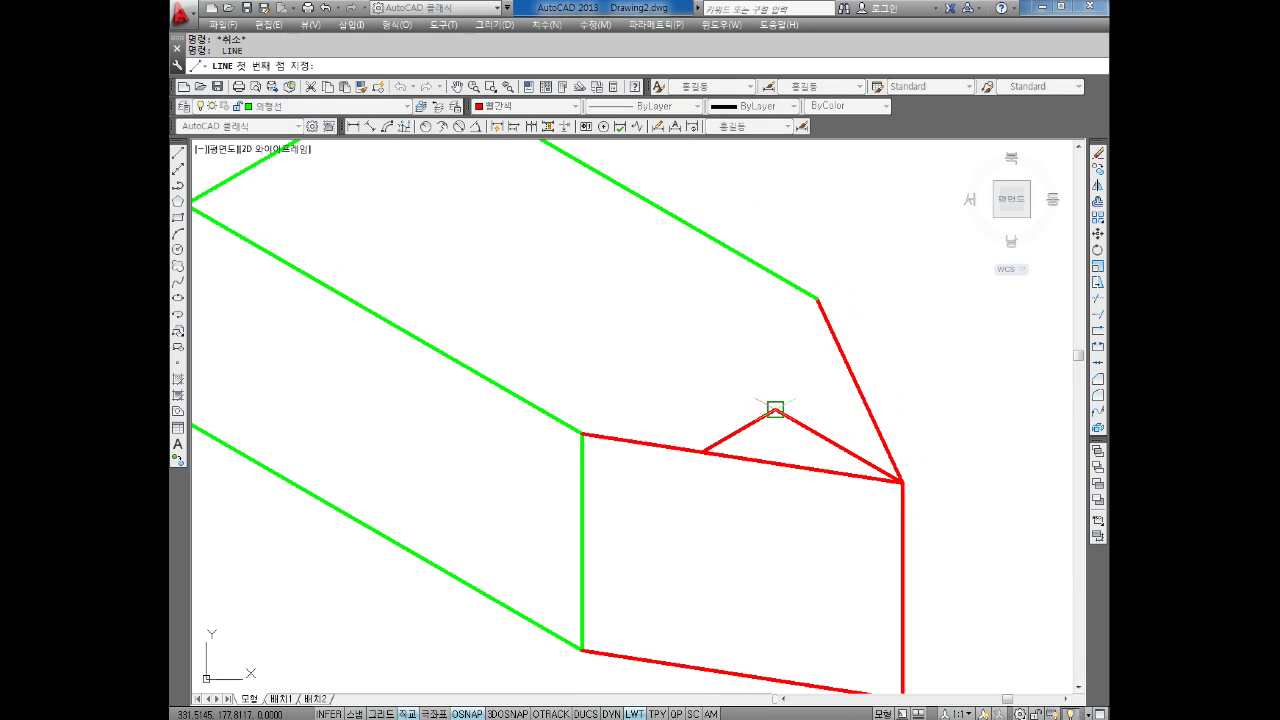
left_click(775, 409)
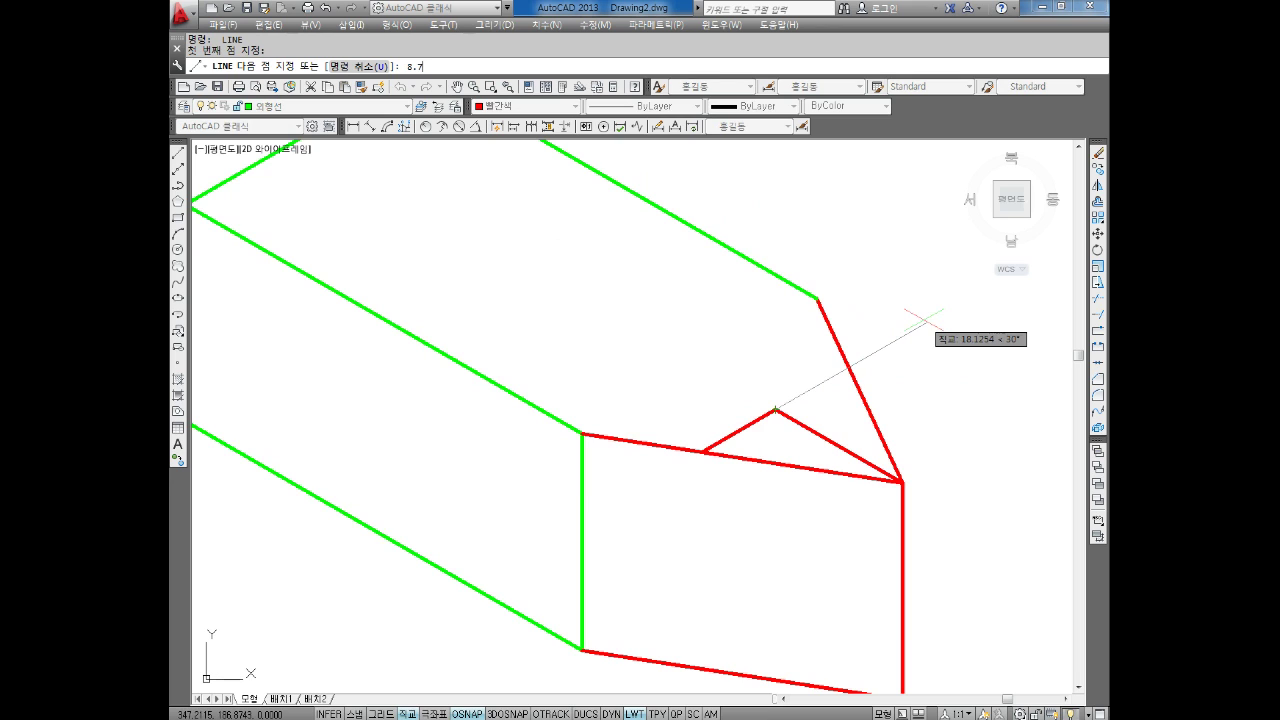
key("Escape")
key("Escape")
scroll(775, 420, "down", 4)
scroll(775, 428, "up", 6)
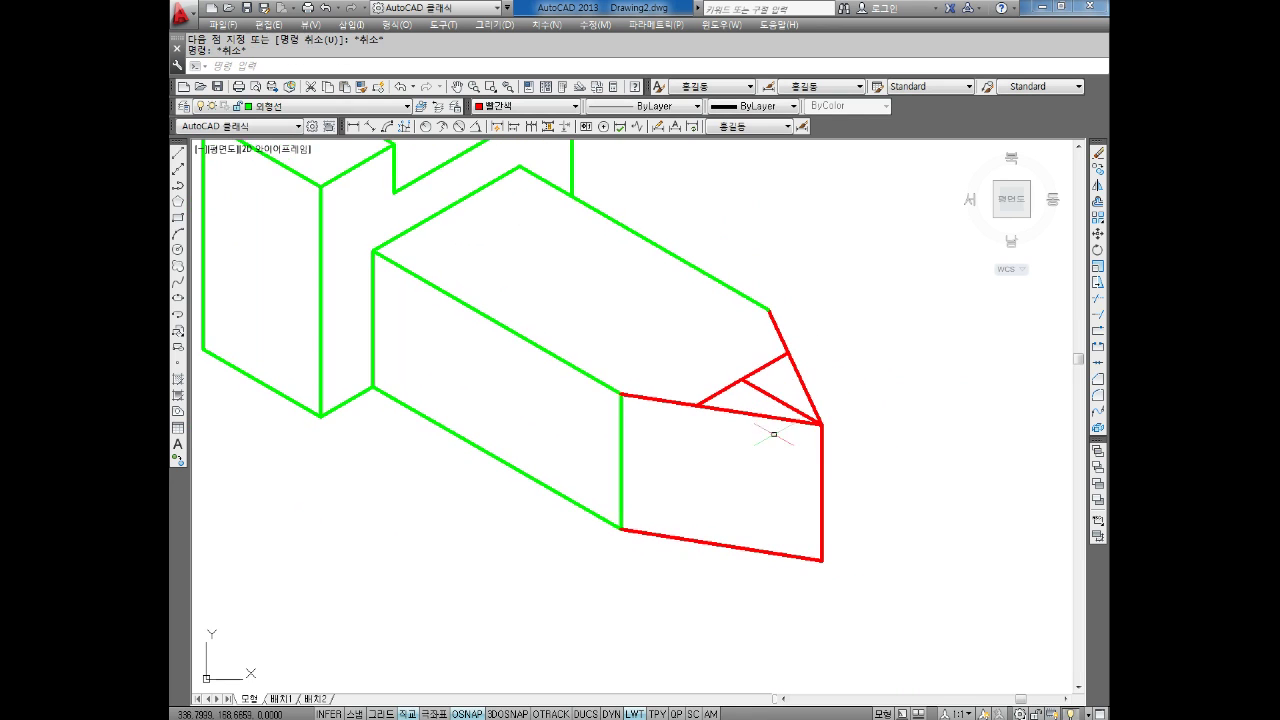
scroll(775, 428, "down", 3)
scroll(788, 412, "up", 3)
key("Escape")
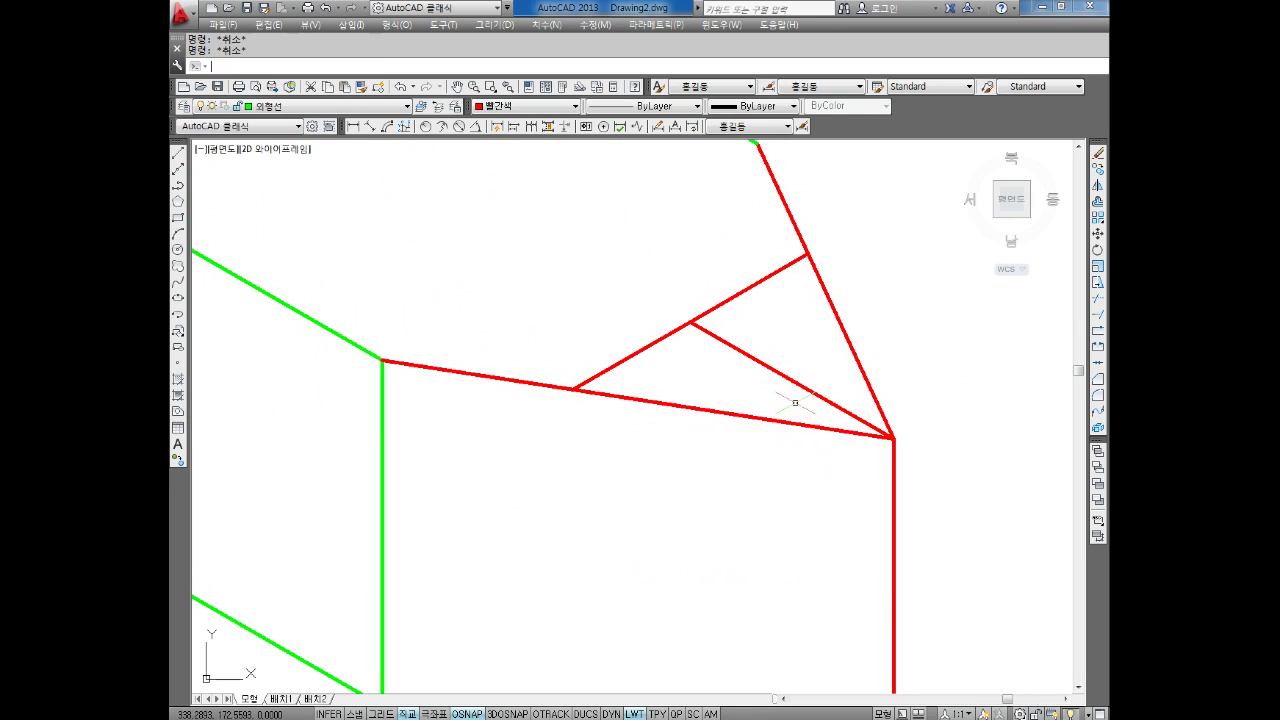
scroll(795, 403, "down", 3)
scroll(794, 409, "down", 1)
scroll(721, 442, "up", 1)
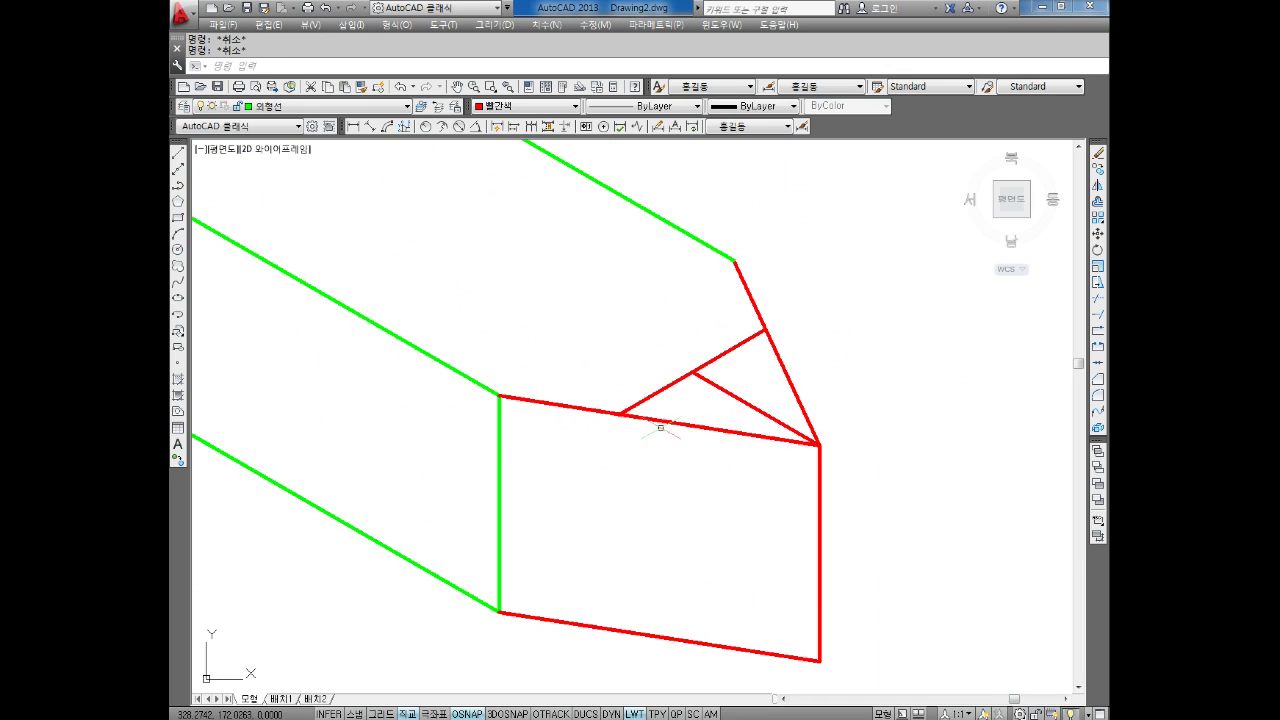
Draw a vertical line down the tip's side face from where the cross line meets its front upper edge.
key("Return")
left_click(618, 413)
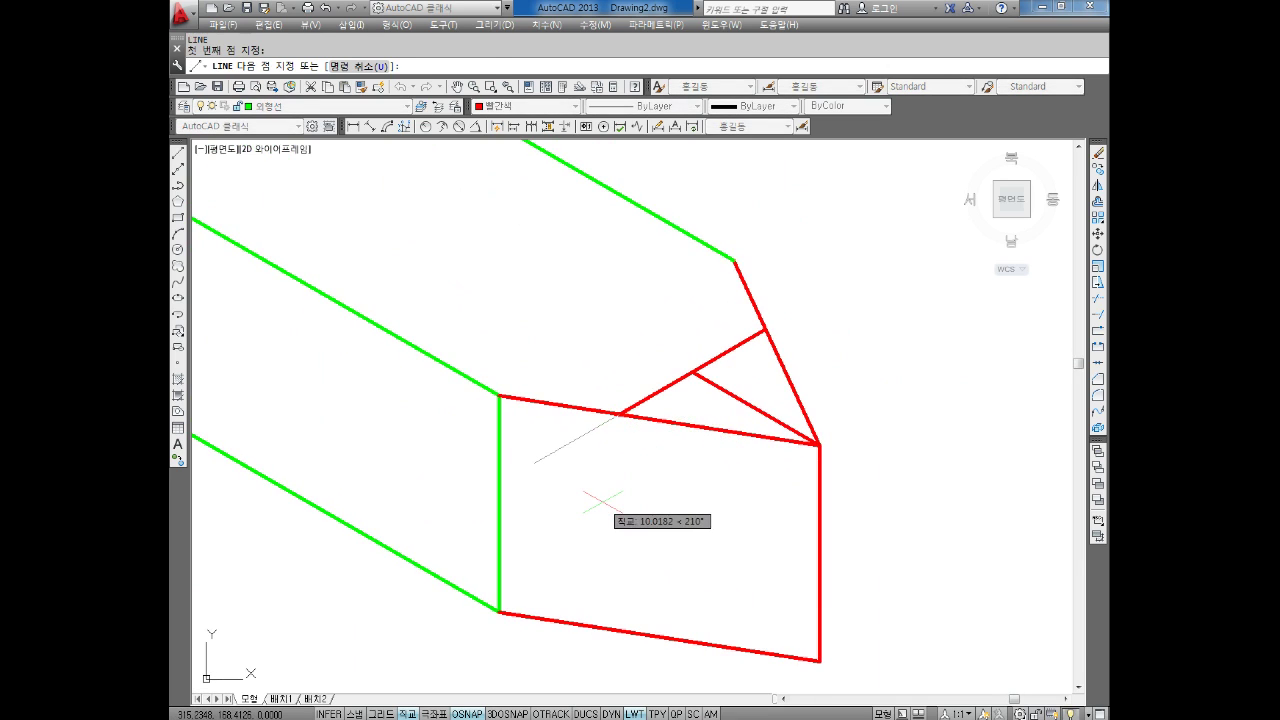
scroll(610, 495, "down", 5)
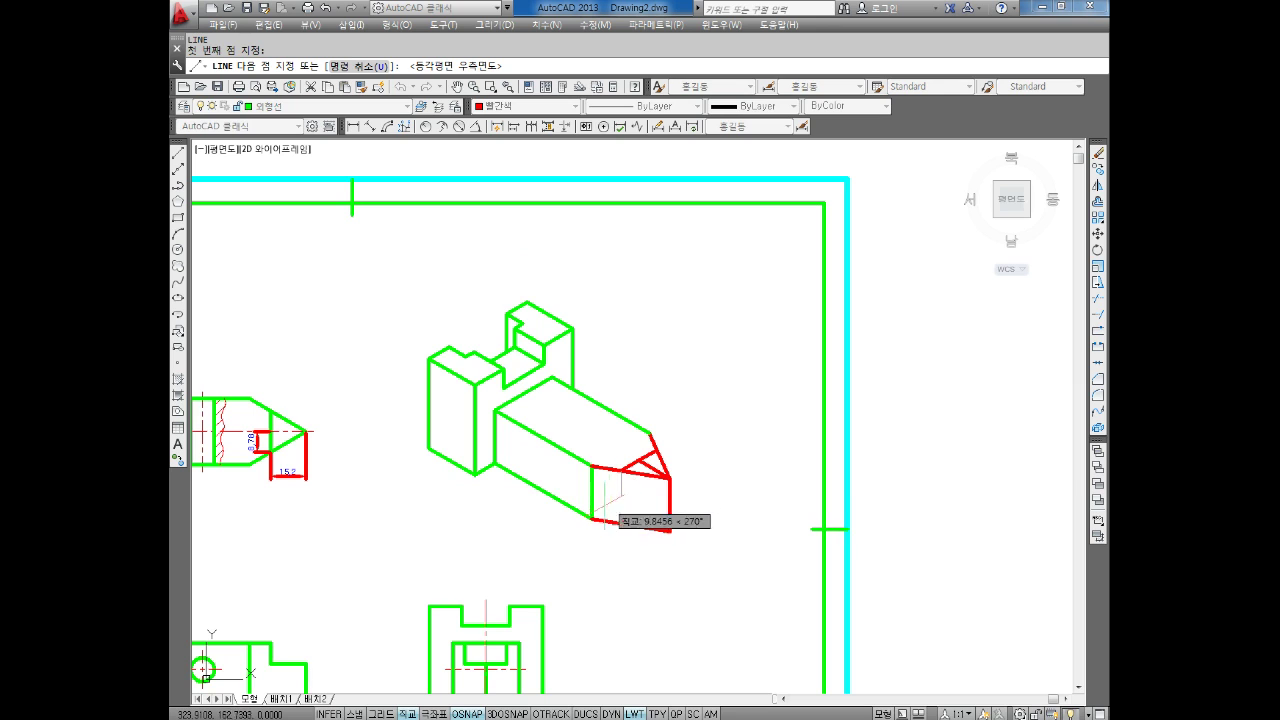
scroll(622, 514, "up", 6)
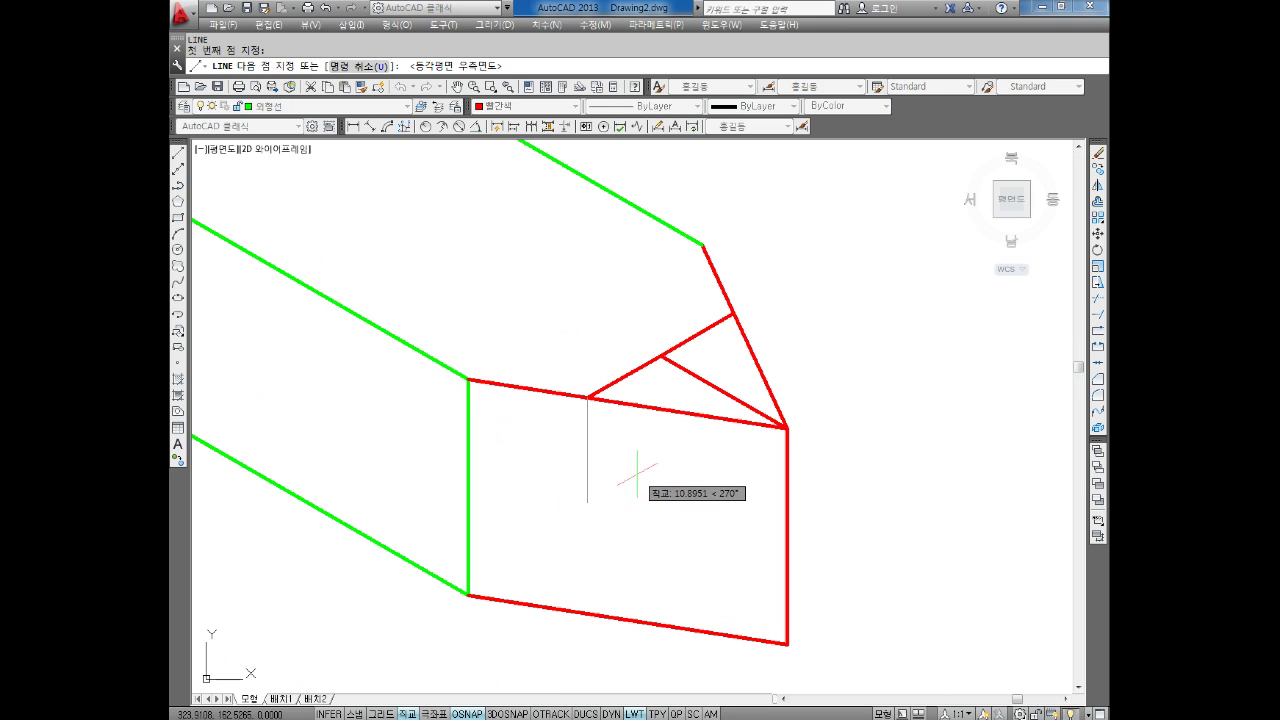
key("Return")
key("Escape")
key("Escape")
key("Escape")
Try to copy the tip's two slanted upper edges from the short vertical line's upper end to its lower end.
type("co")
key("Return")
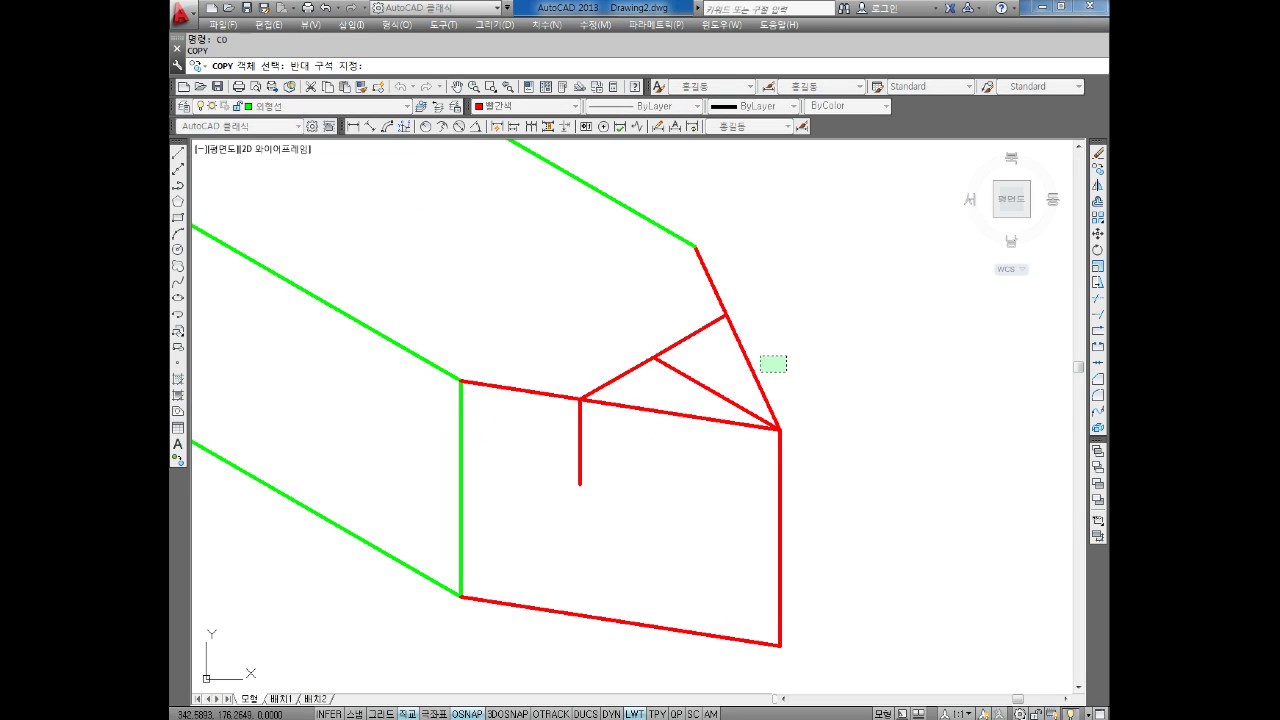
left_click(701, 402)
left_click(626, 467)
key("Return")
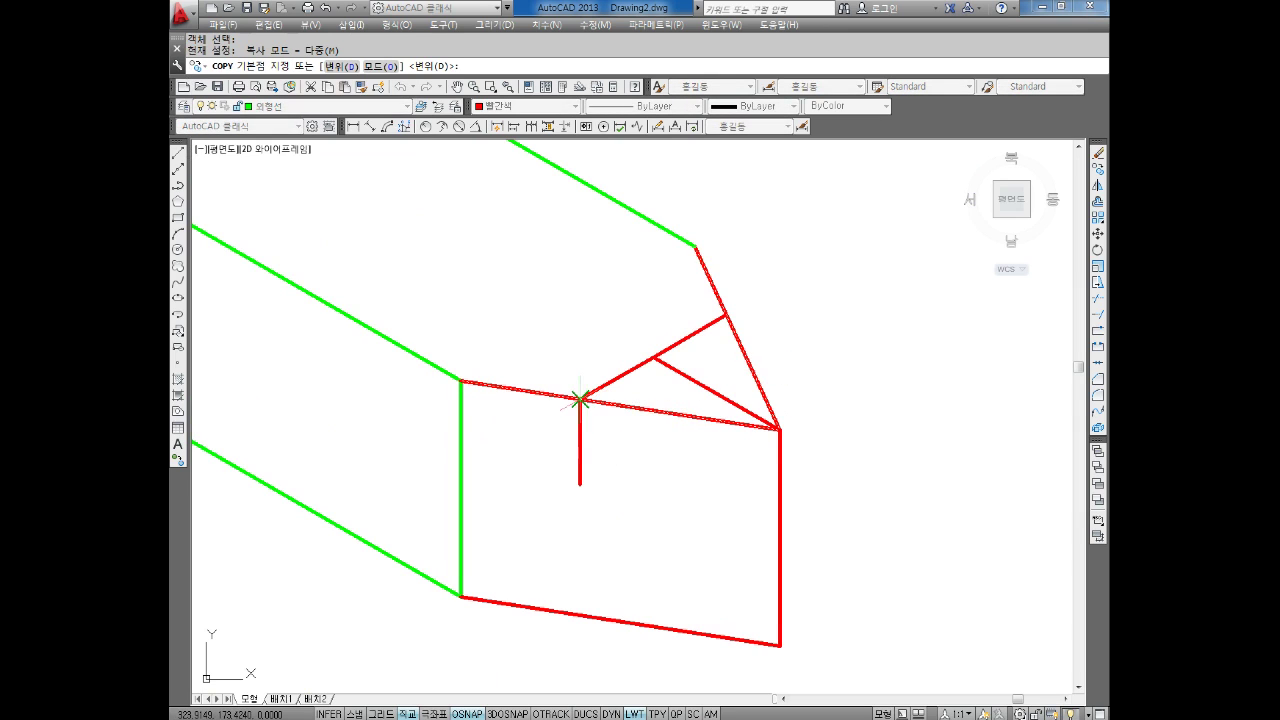
left_click(580, 410)
left_click(580, 484)
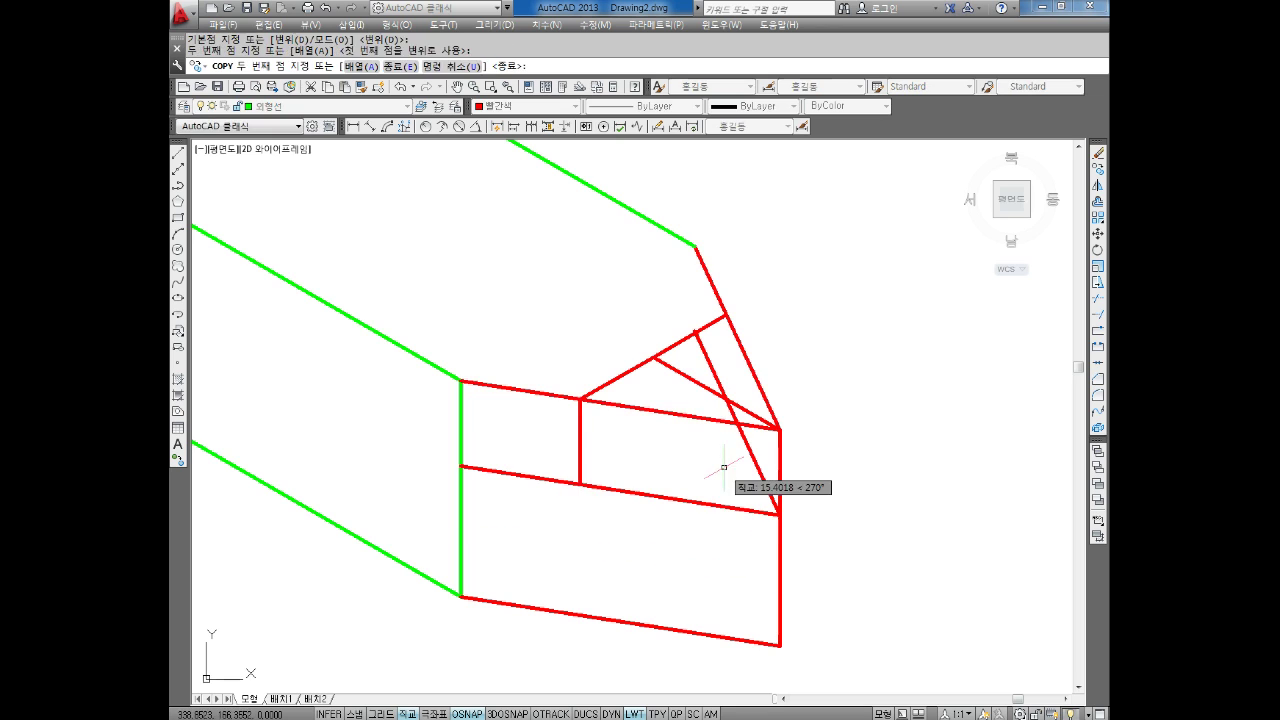
key("Escape")
key("Escape")
Undo the copy of the tip's two slanted upper edges.
middle_click_drag(756, 453, 733, 437)
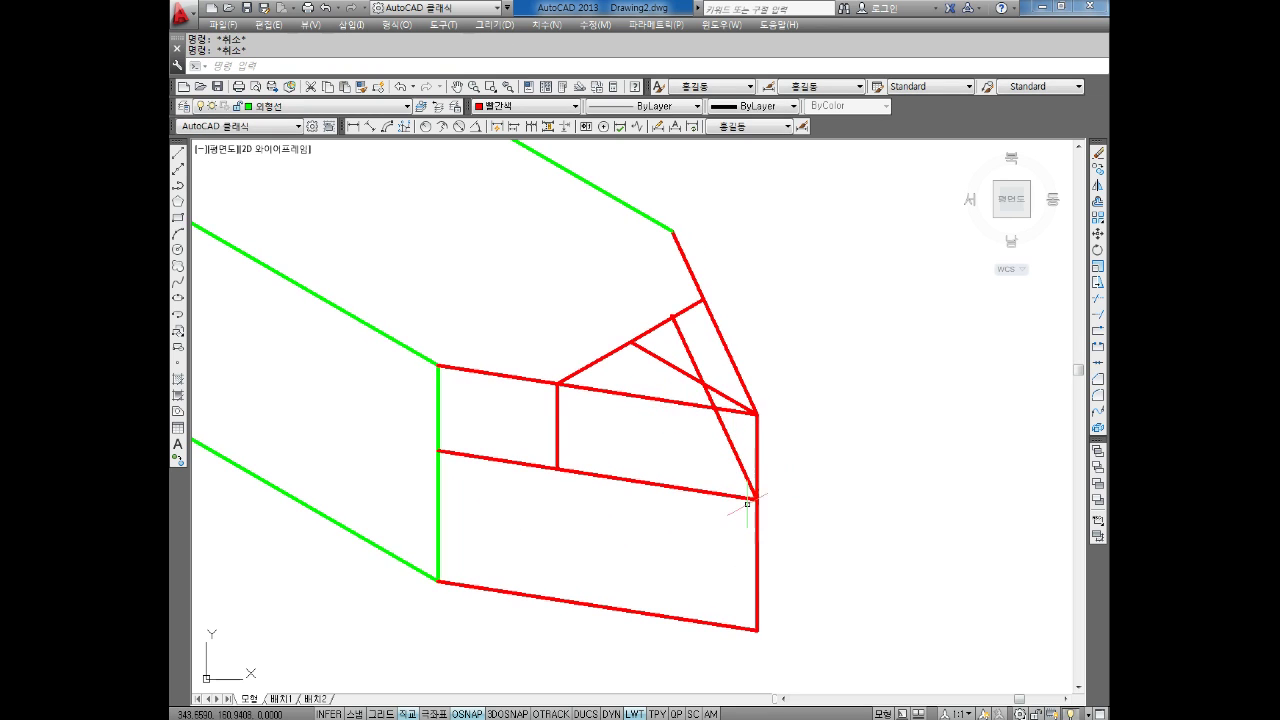
scroll(752, 470, "up", 5)
middle_click_drag(943, 615, 744, 513)
scroll(579, 468, "down", 3)
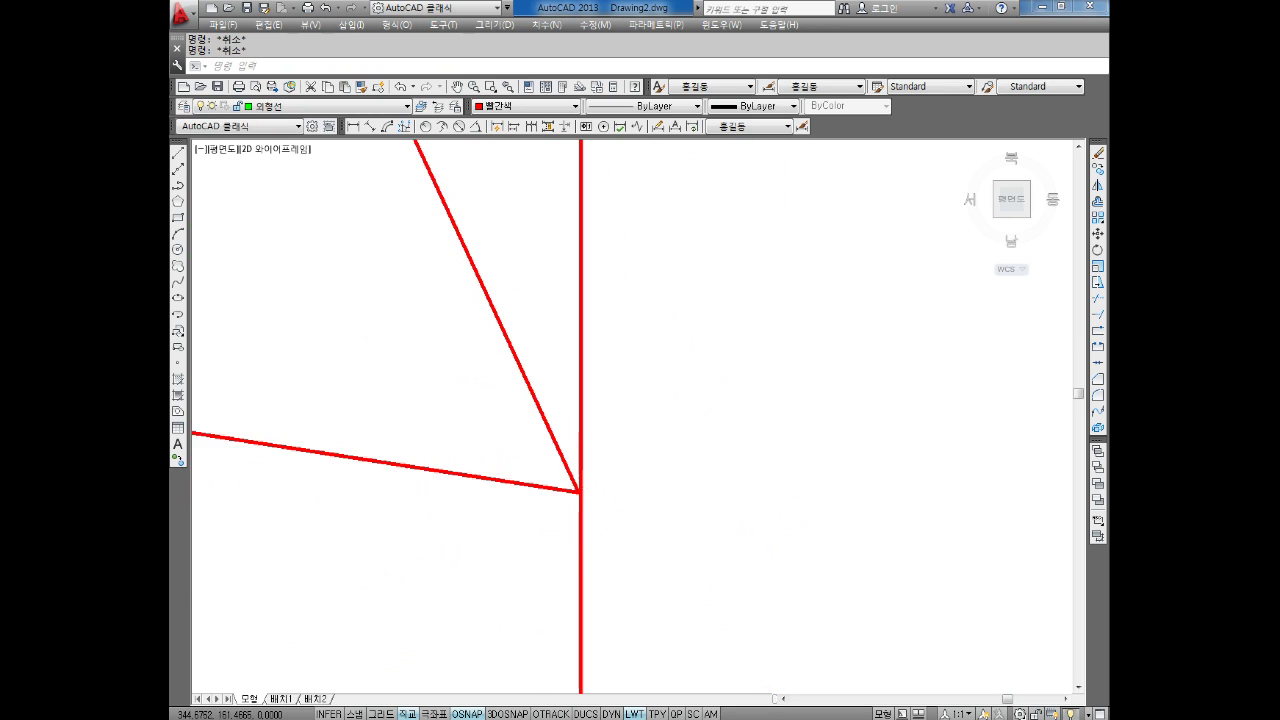
type("u")
key("Return")
type("u")
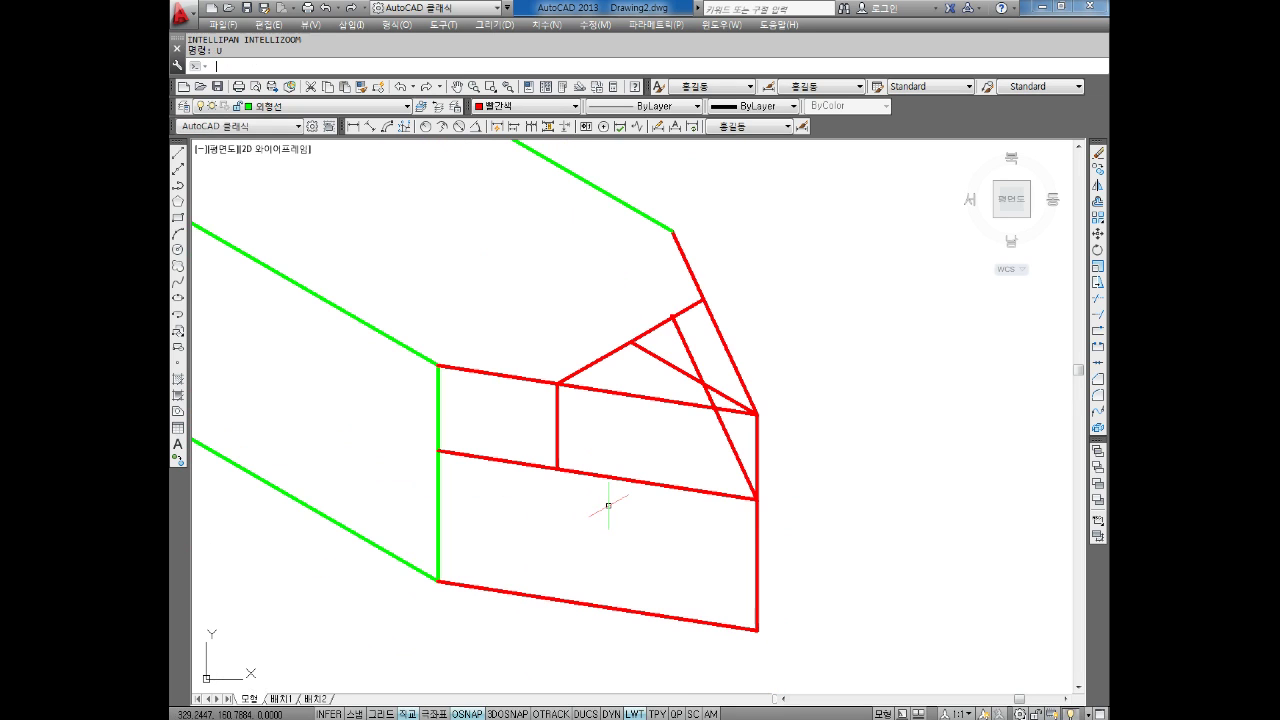
key("Return")
key("Return")
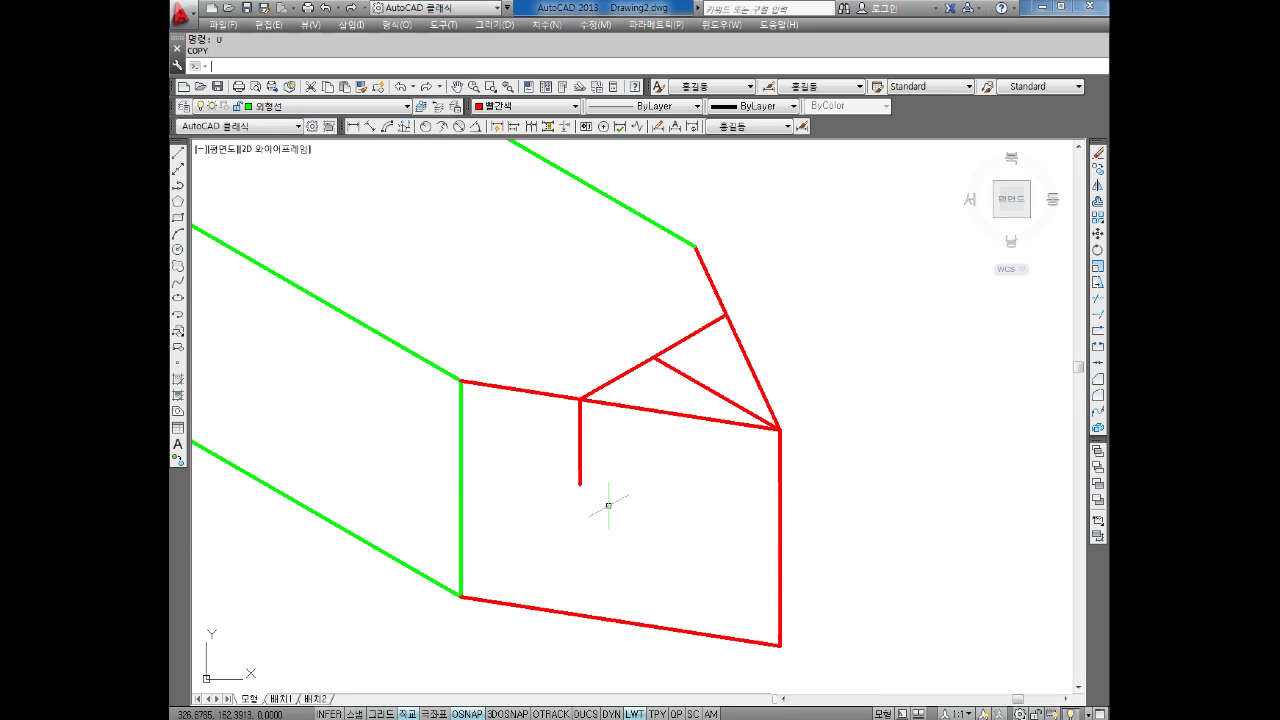
Check the active object snap modes in the drafting settings and accept them.
right_click(471, 713)
left_click(507, 680)
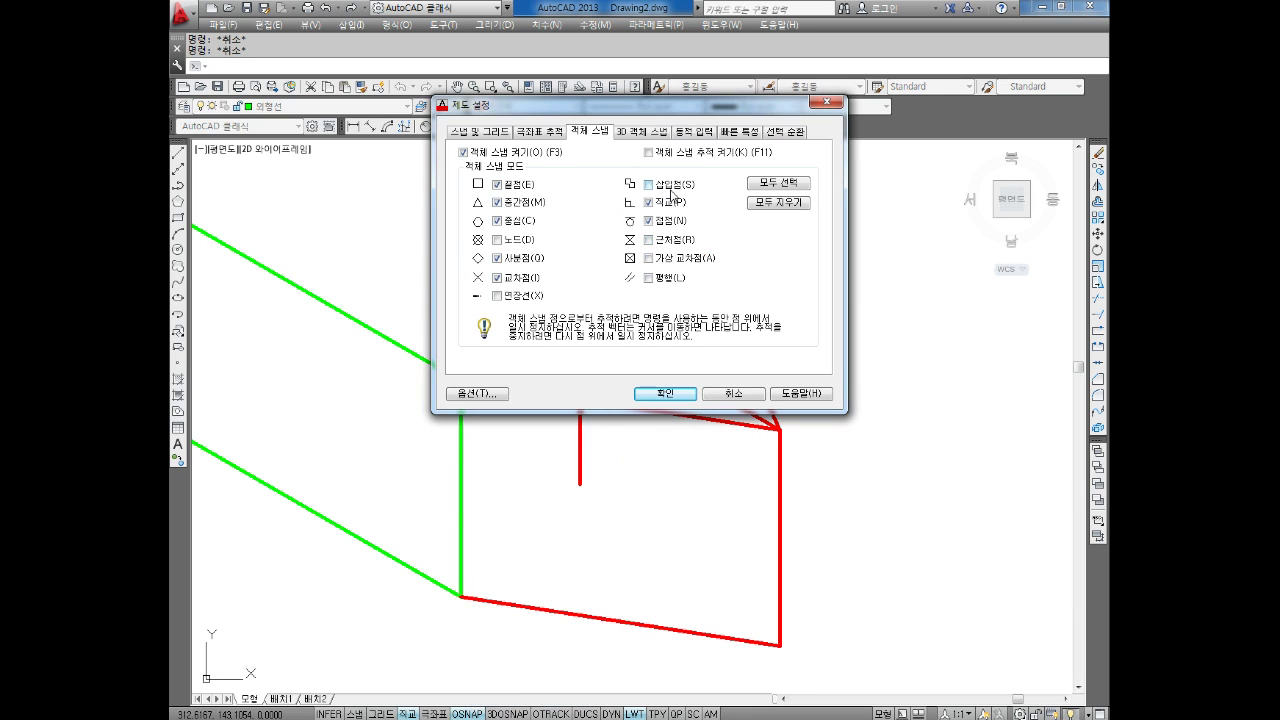
left_click(667, 394)
middle_click_drag(726, 403, 690, 412)
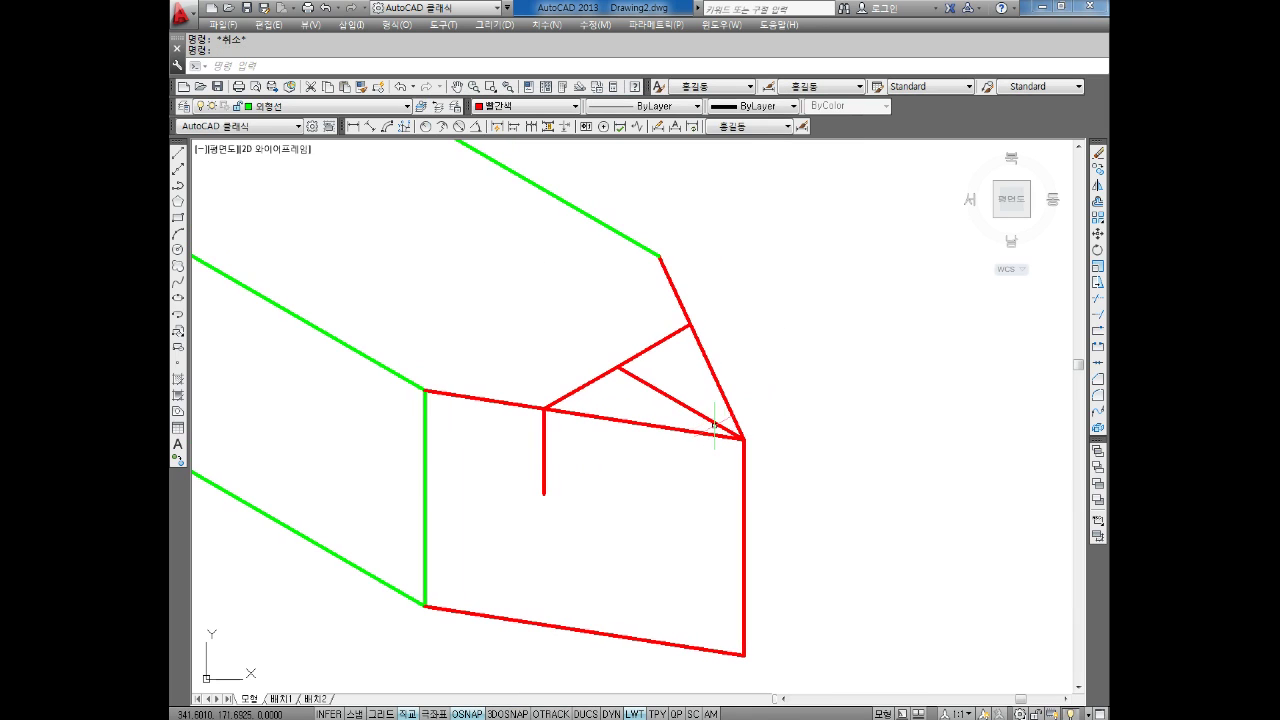
Copy the tip's two slanted upper edges down from the short vertical line's upper end to its lower end.
type("co")
key("Return")
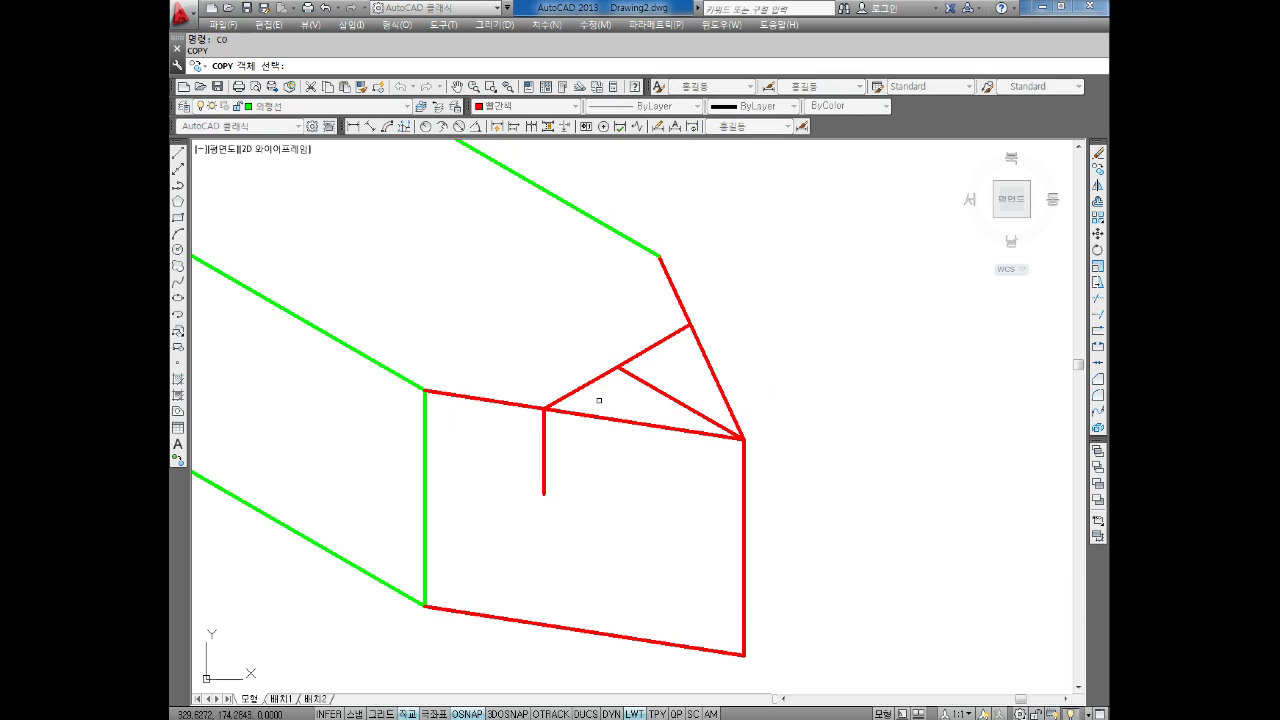
left_click(742, 392)
key("Return")
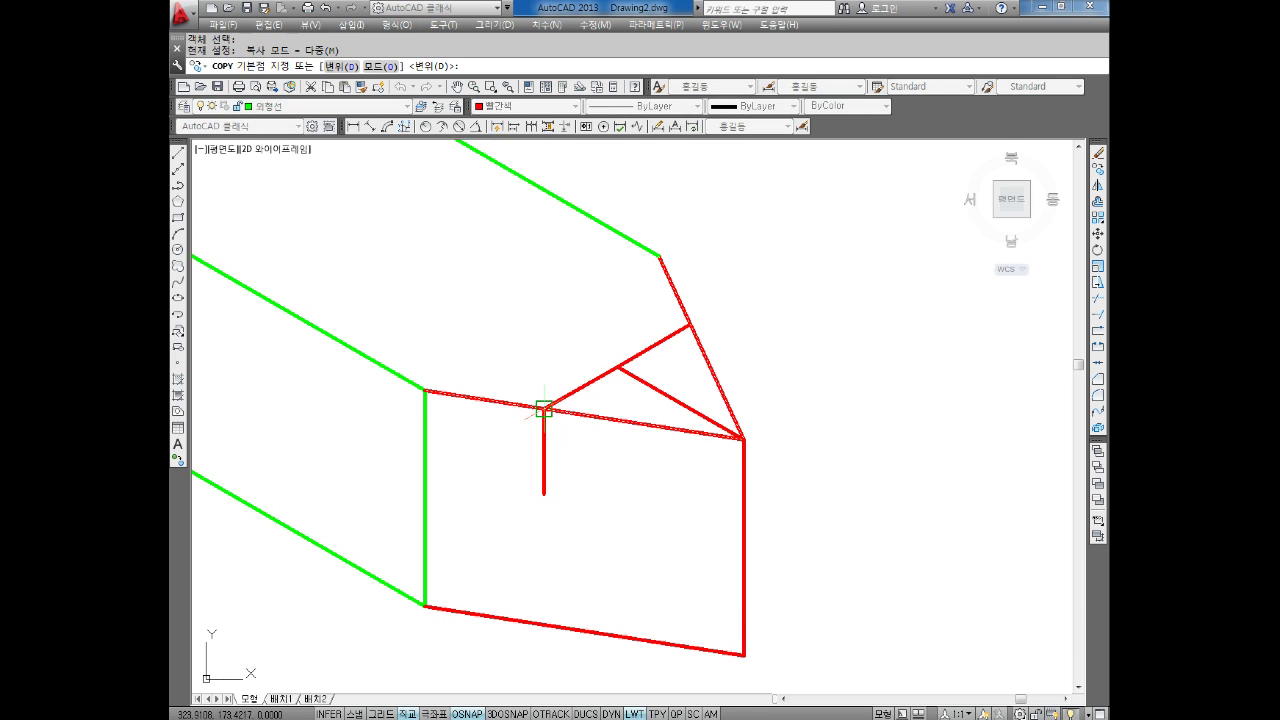
left_click(543, 410)
left_click(543, 493)
key("Escape")
Examine where the copied slanted edges meet the tip's vertical edge and the cross line.
scroll(707, 370, "up", 4)
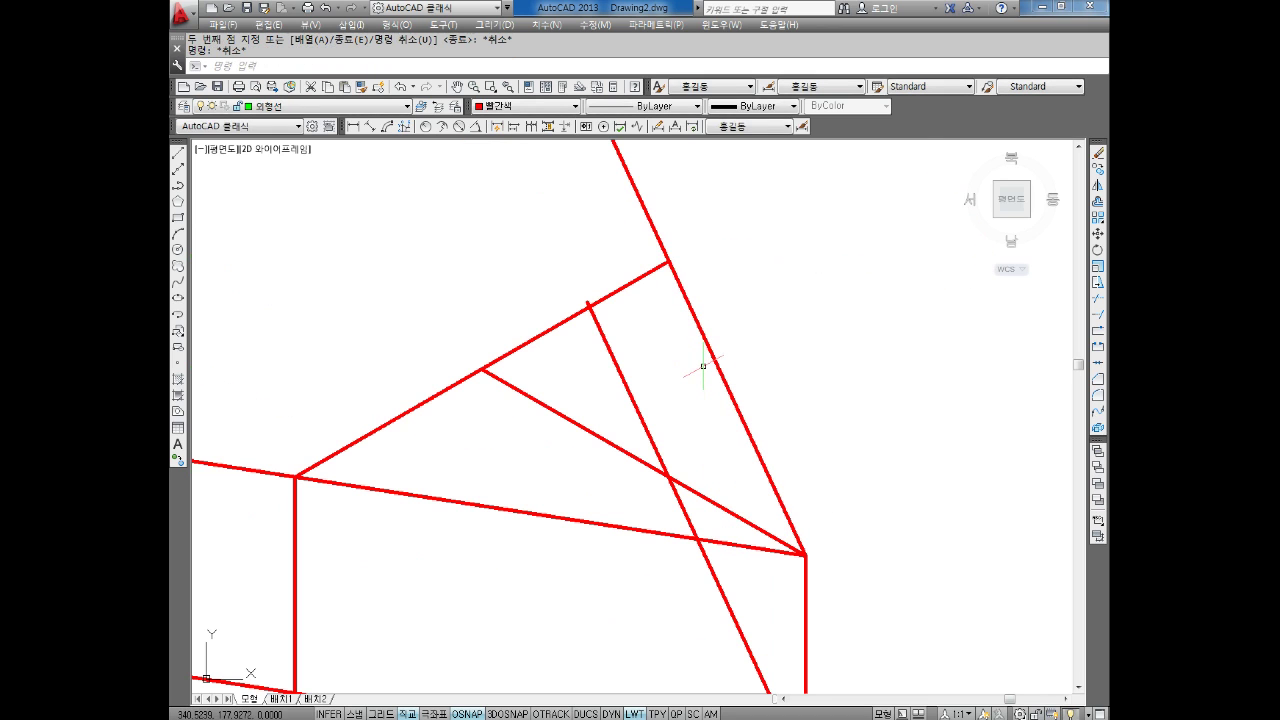
scroll(720, 423, "down", 3)
scroll(777, 543, "up", 5)
scroll(706, 509, "down", 2)
scroll(609, 509, "up", 4)
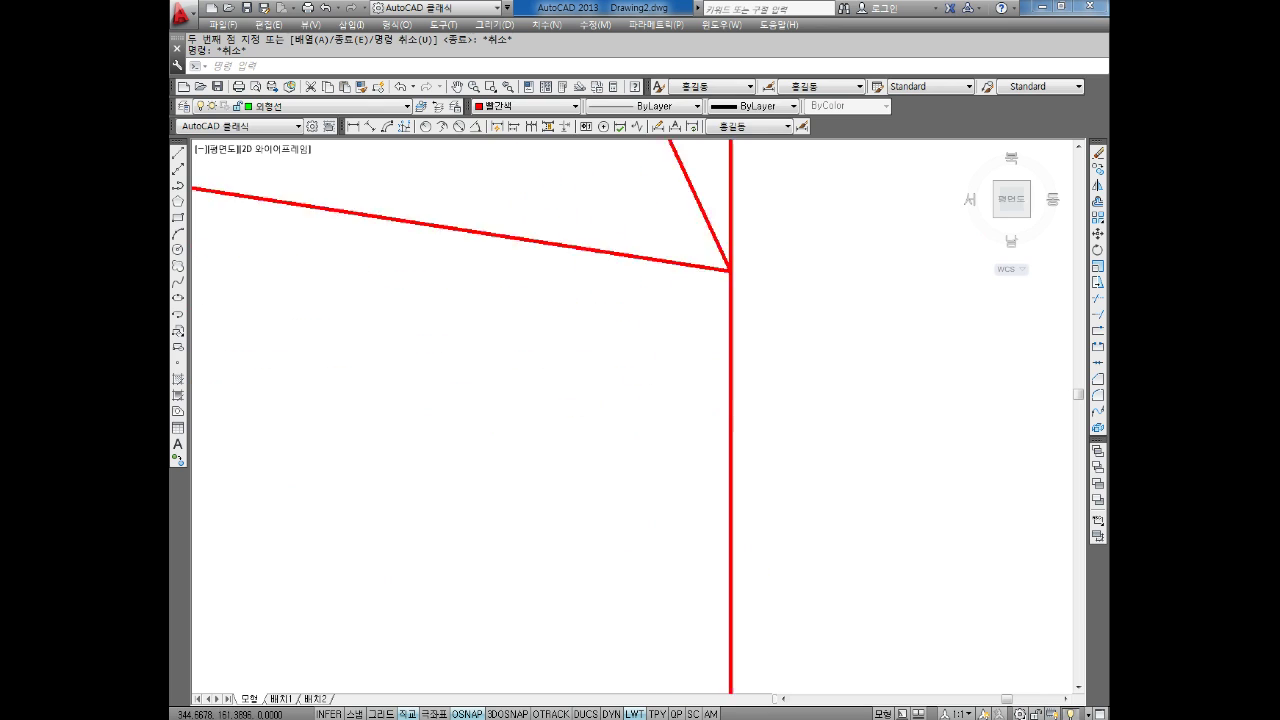
scroll(683, 471, "down", 4)
middle_click_drag(665, 535, 665, 625)
scroll(634, 434, "down", 4)
scroll(638, 430, "up", 2)
key("Escape")
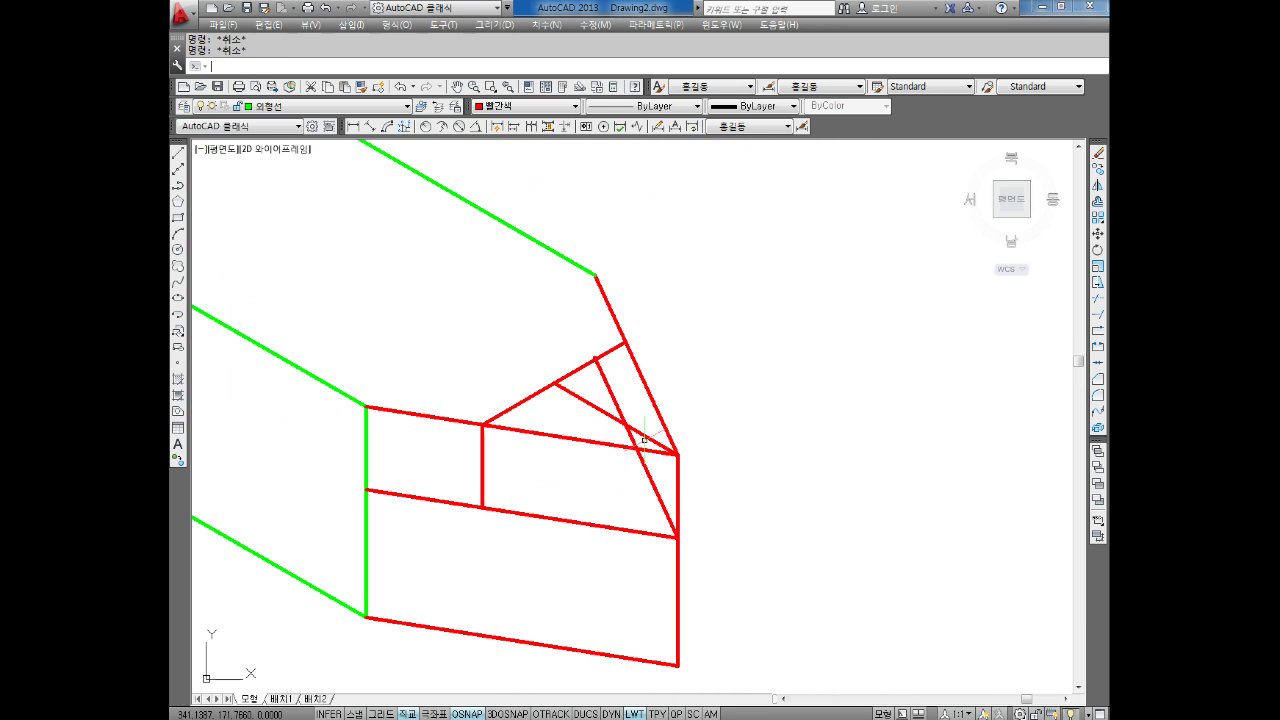
Trim the copied front edge back to the short vertical line, removing its part toward the body's corner edge.
type("TR")
key("Return")
key("Return")
left_click(457, 389)
left_click(422, 452)
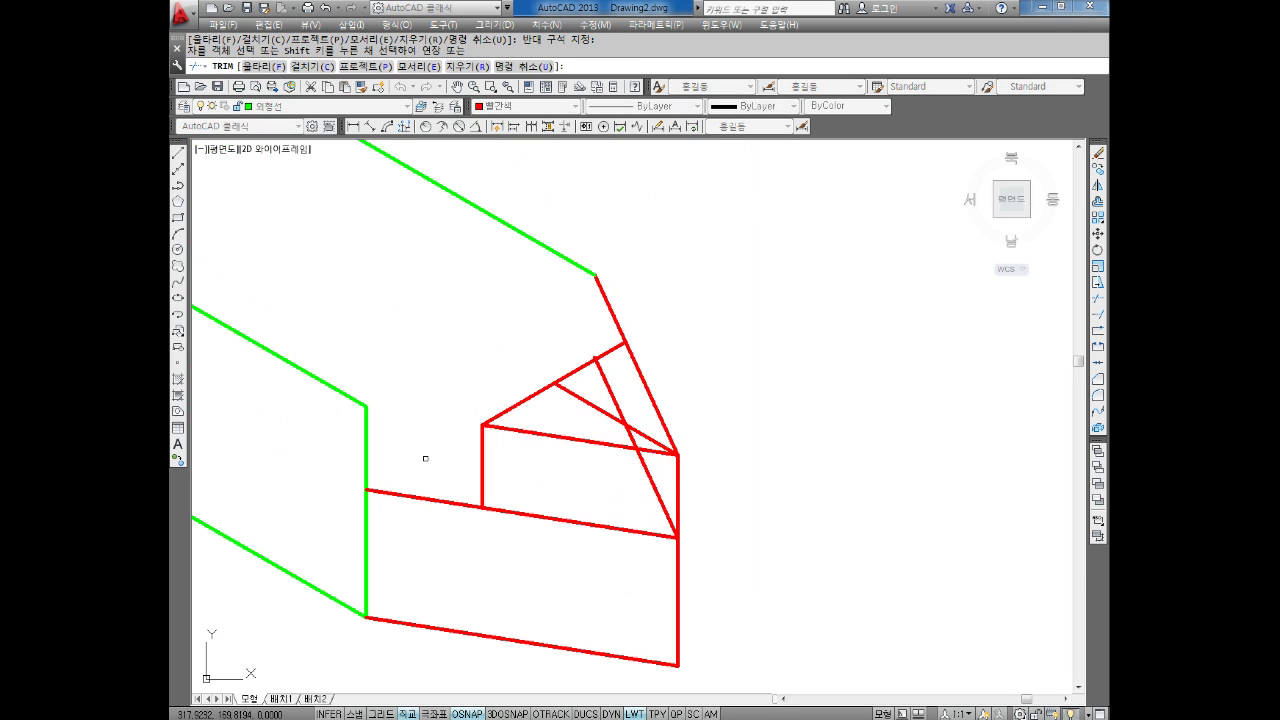
key("ctrl+z")
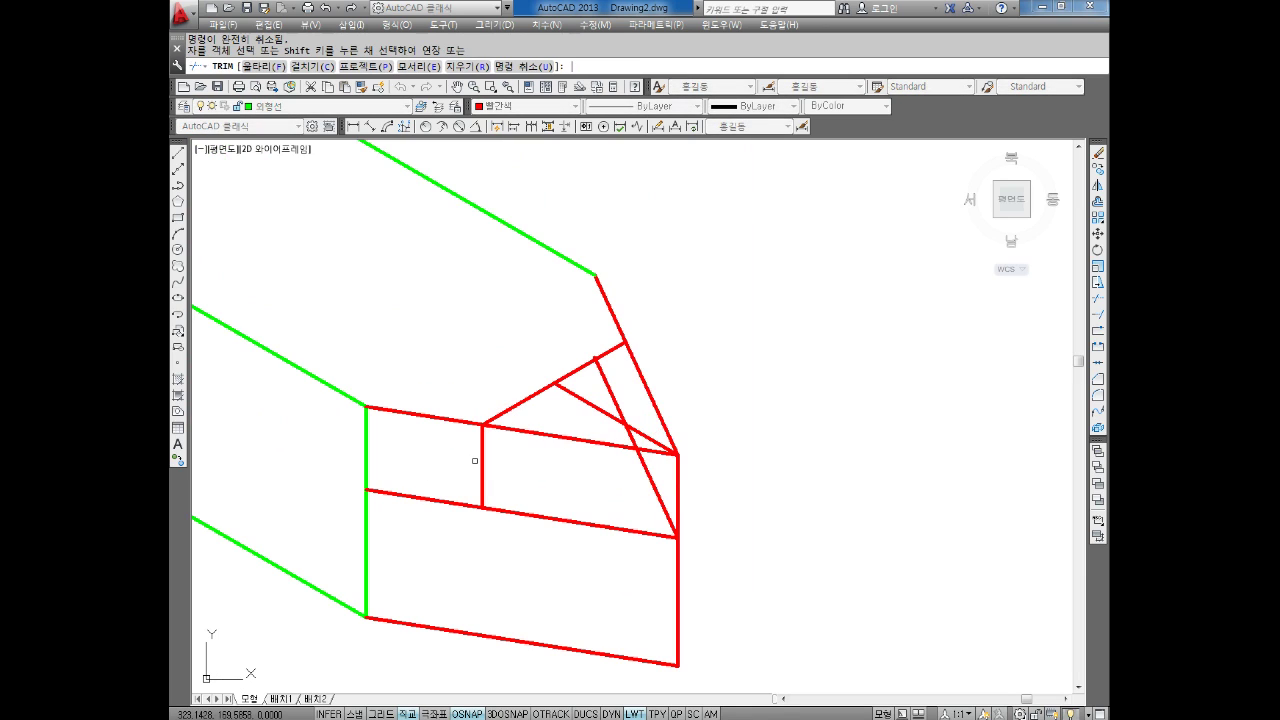
left_click(435, 492)
Trim the original upper edges at the point and the upper part of the tip's vertical edge outside the lowered slanted edge.
left_click(688, 398)
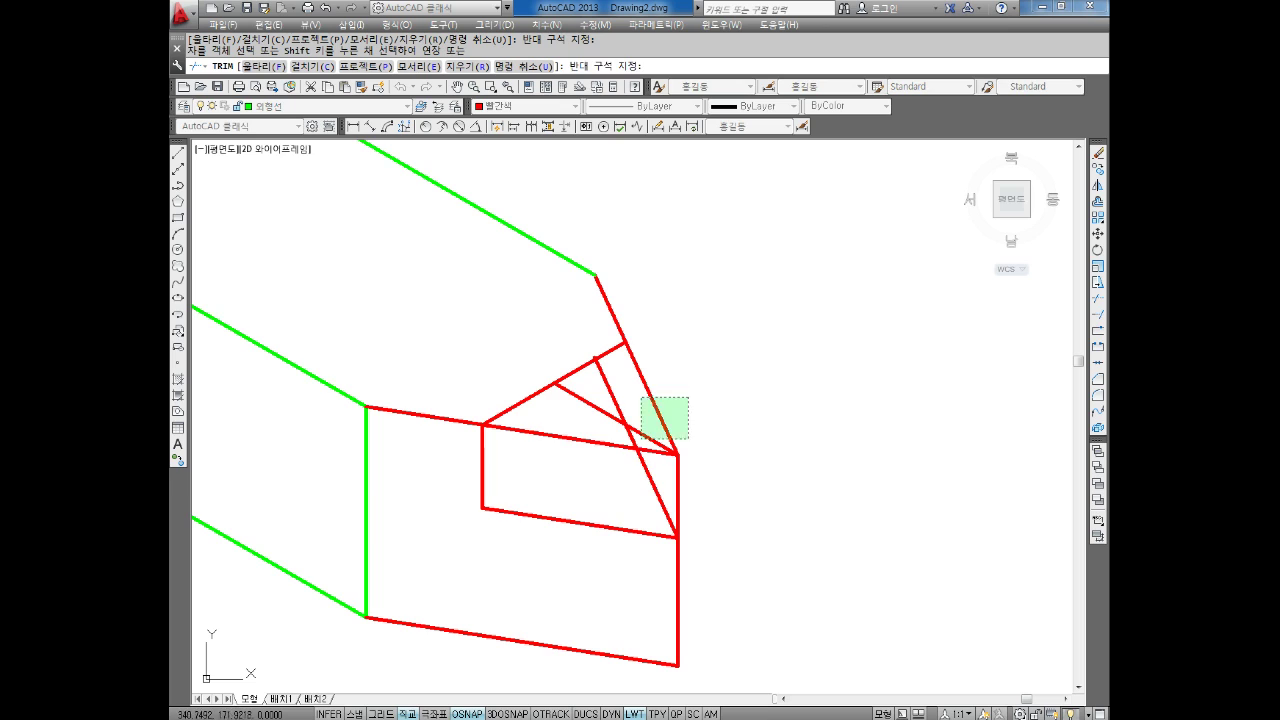
left_click(652, 436)
type("u")
key("Return")
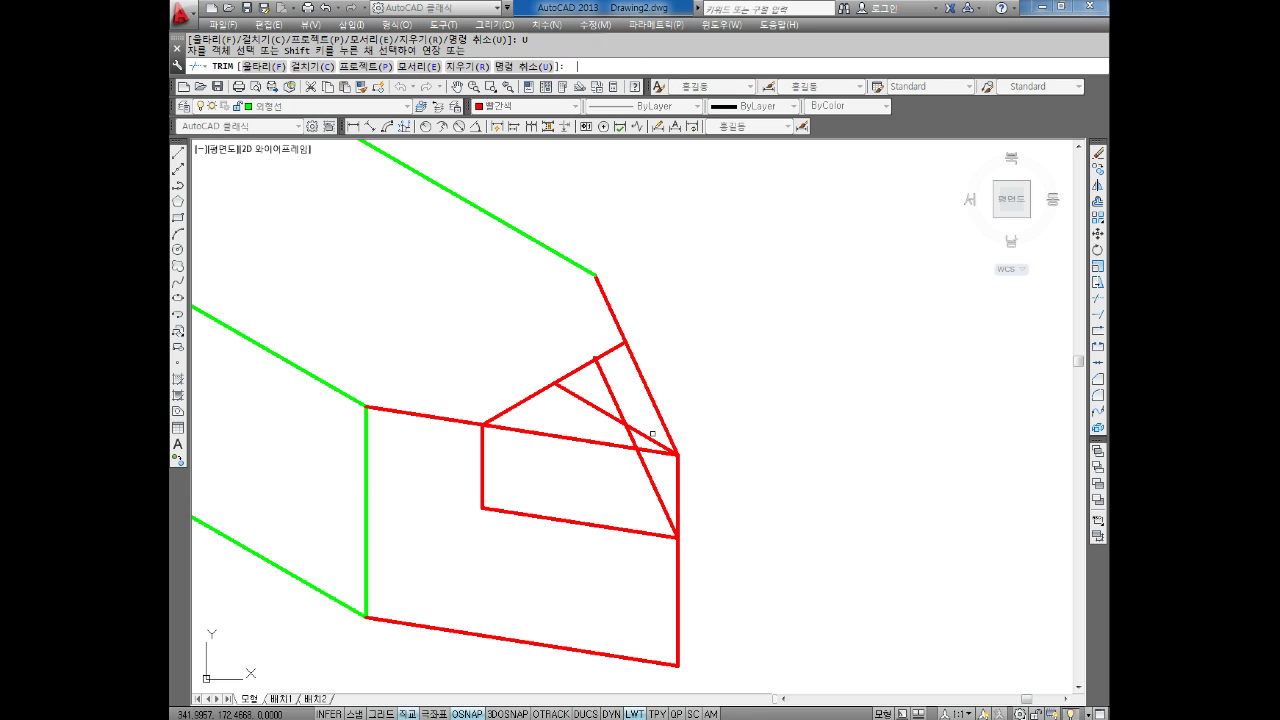
left_click(714, 470)
left_click(674, 451)
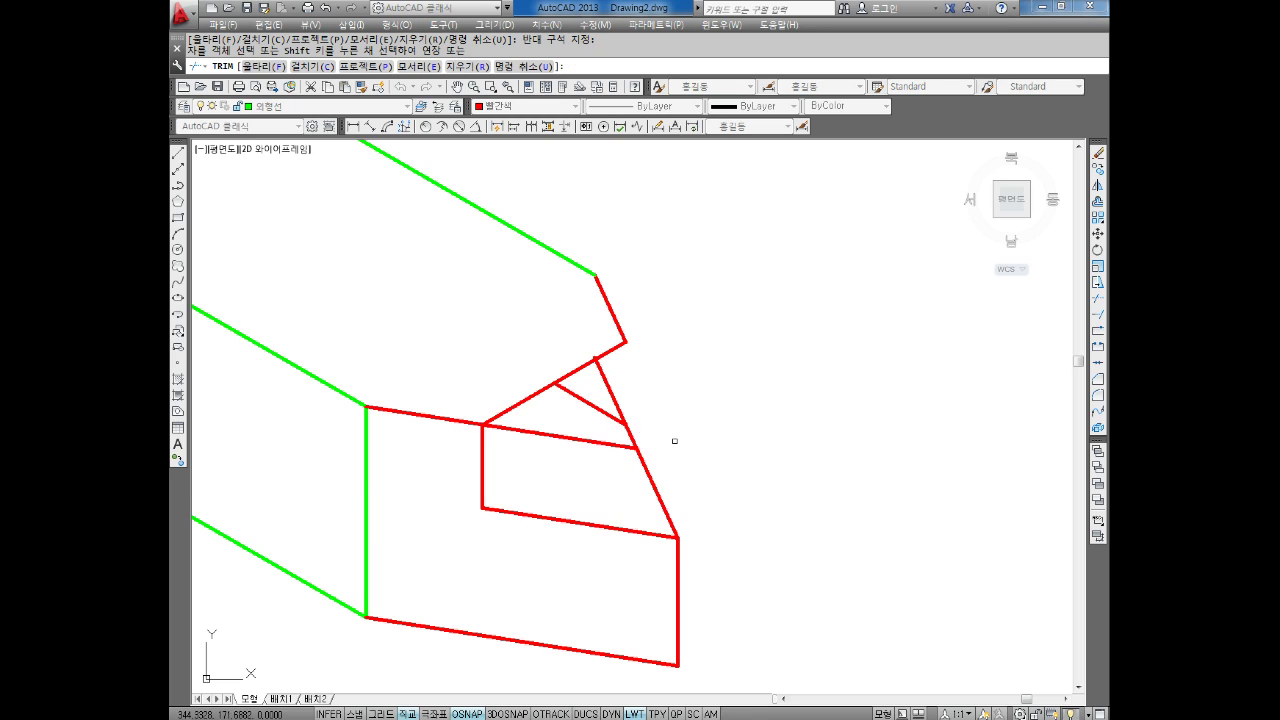
key("Escape")
Trim the remaining original front upper edge between the short vertical line and the lowered rear slanted edge.
left_click(606, 388)
left_click(548, 436)
key("Escape")
type("TR")
key("Return")
key("Return")
left_click(592, 395)
left_click(562, 442)
key("Escape")
key("Escape")
key("Escape")
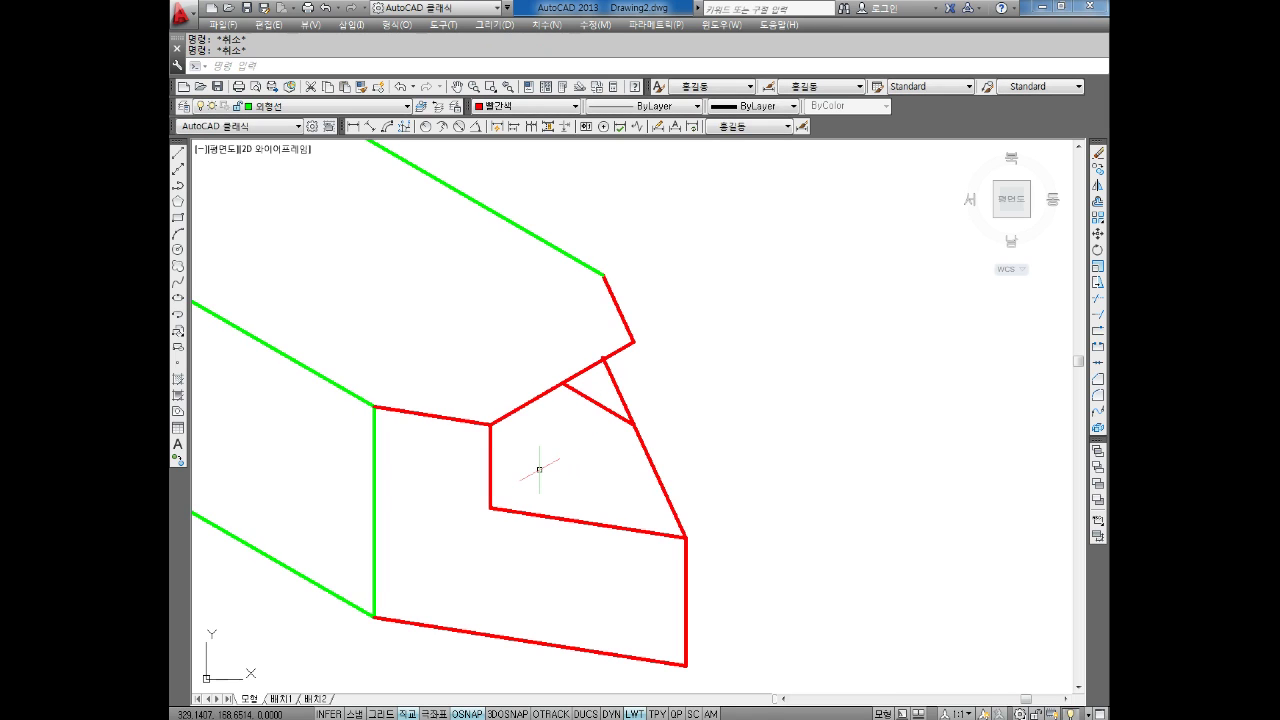
type("L")
key("Return")
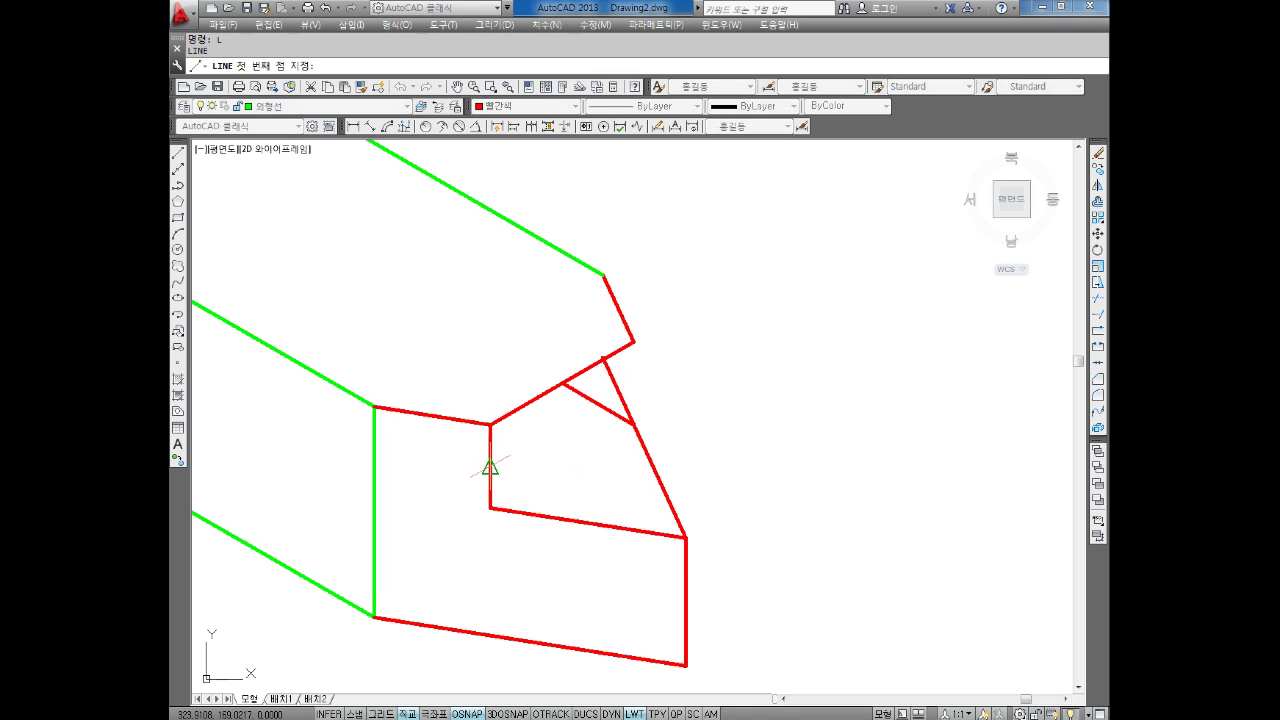
key("Escape")
Copy the short vertical line from its upper end to the cross line's rear end on the rear upper edge.
type("co")
key("Return")
left_click(493, 459)
key("Return")
left_click(490, 425)
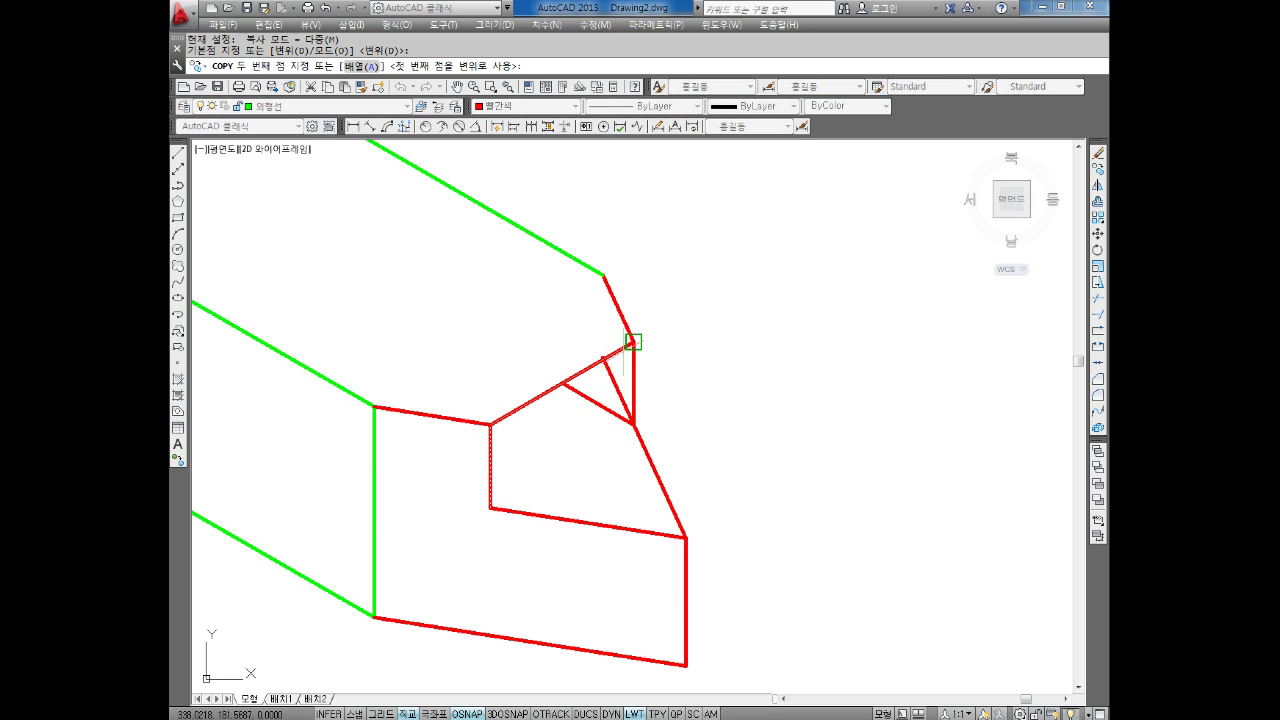
key("Escape")
key("Escape")
key("Escape")
Trim the lowered rear edge between the cross line and the lower end of the rear vertical line.
scroll(590, 428, "up", 2)
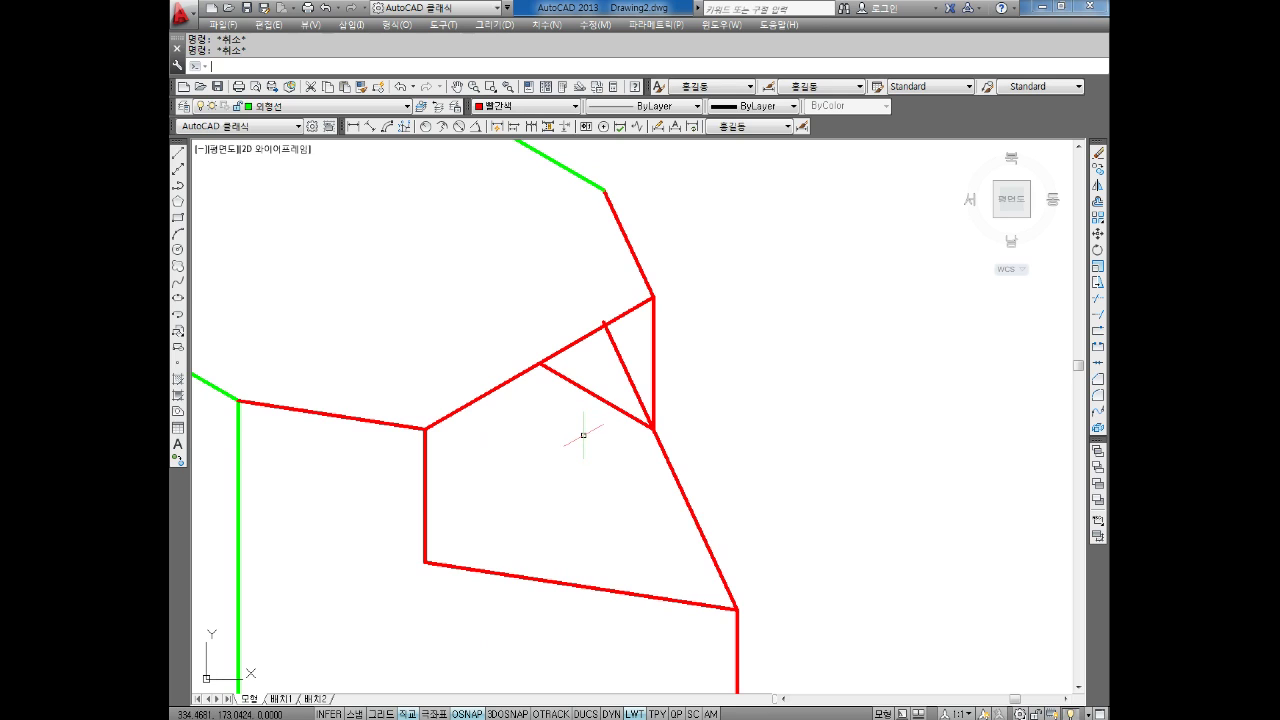
type("TR")
key("Return")
key("Return")
left_click(628, 375)
left_click(575, 401)
left_click(541, 415)
key("u")
key("Return")
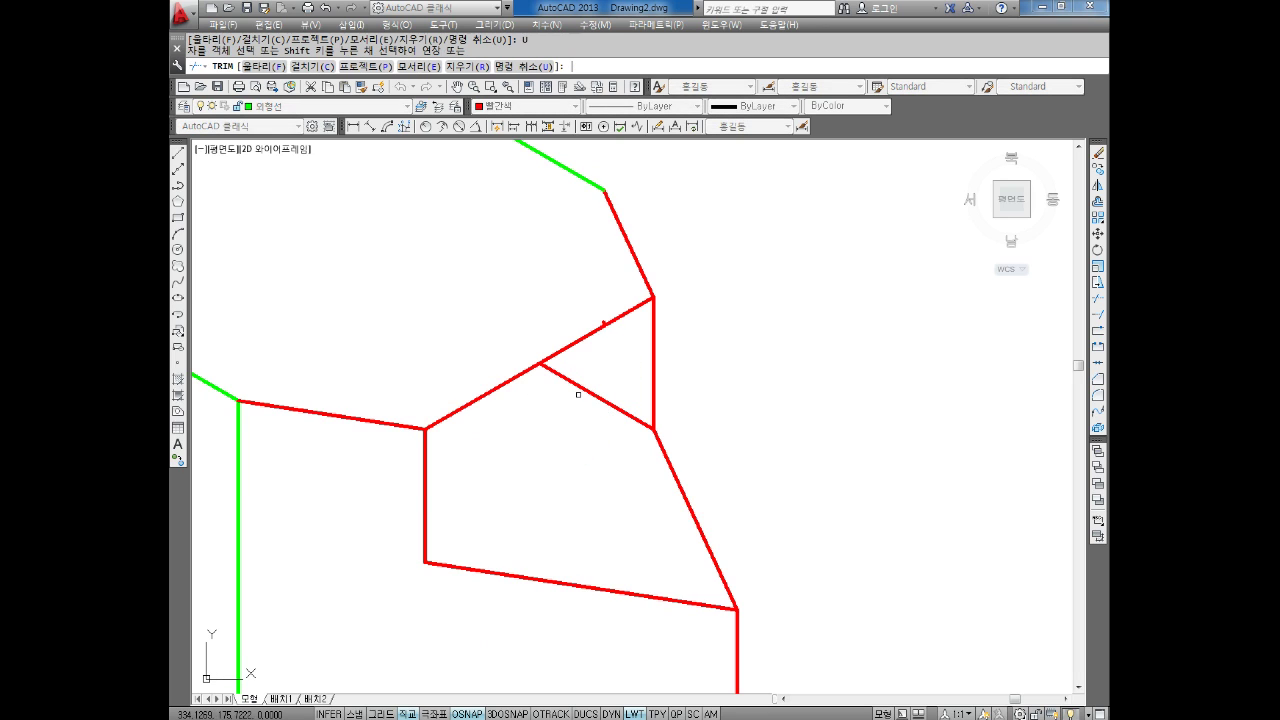
Erase the diagonal construction line below the cross line and the tiny leftover stub above it.
key("Escape")
left_click(594, 394)
left_click(583, 403)
key("Escape")
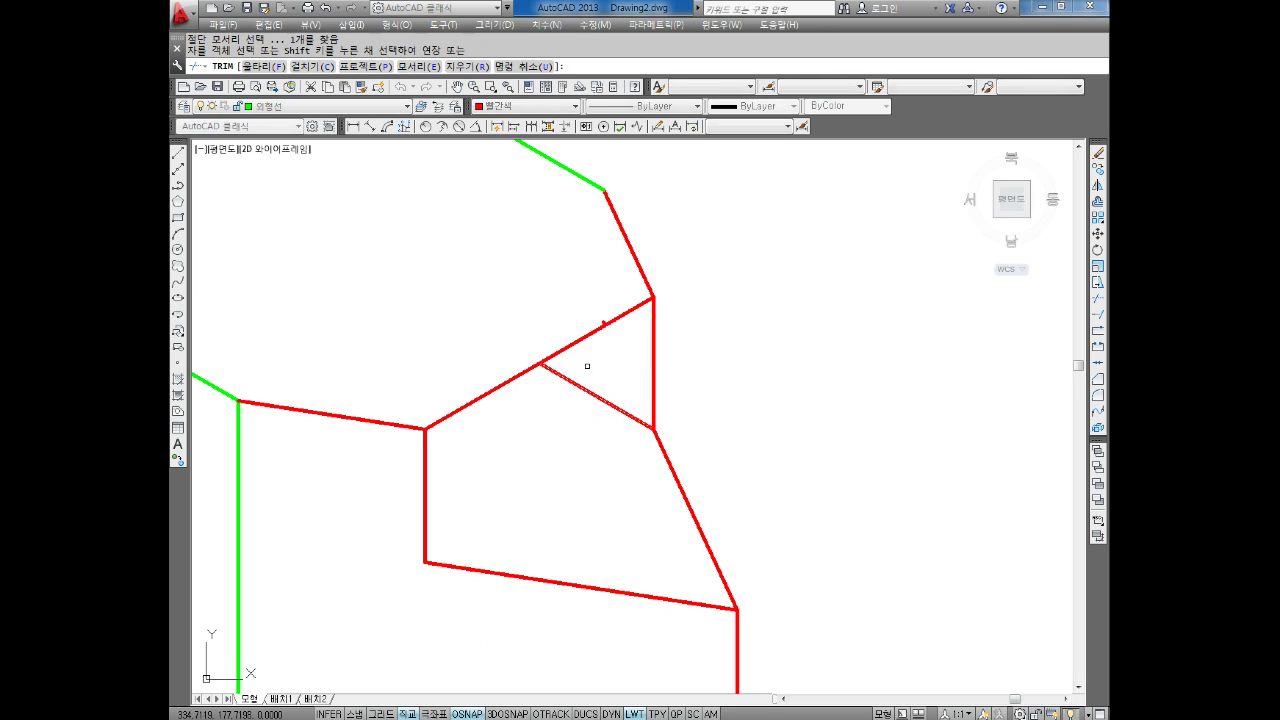
left_click(605, 399)
key("Delete")
scroll(611, 292, "up", 4)
scroll(611, 292, "up", 1)
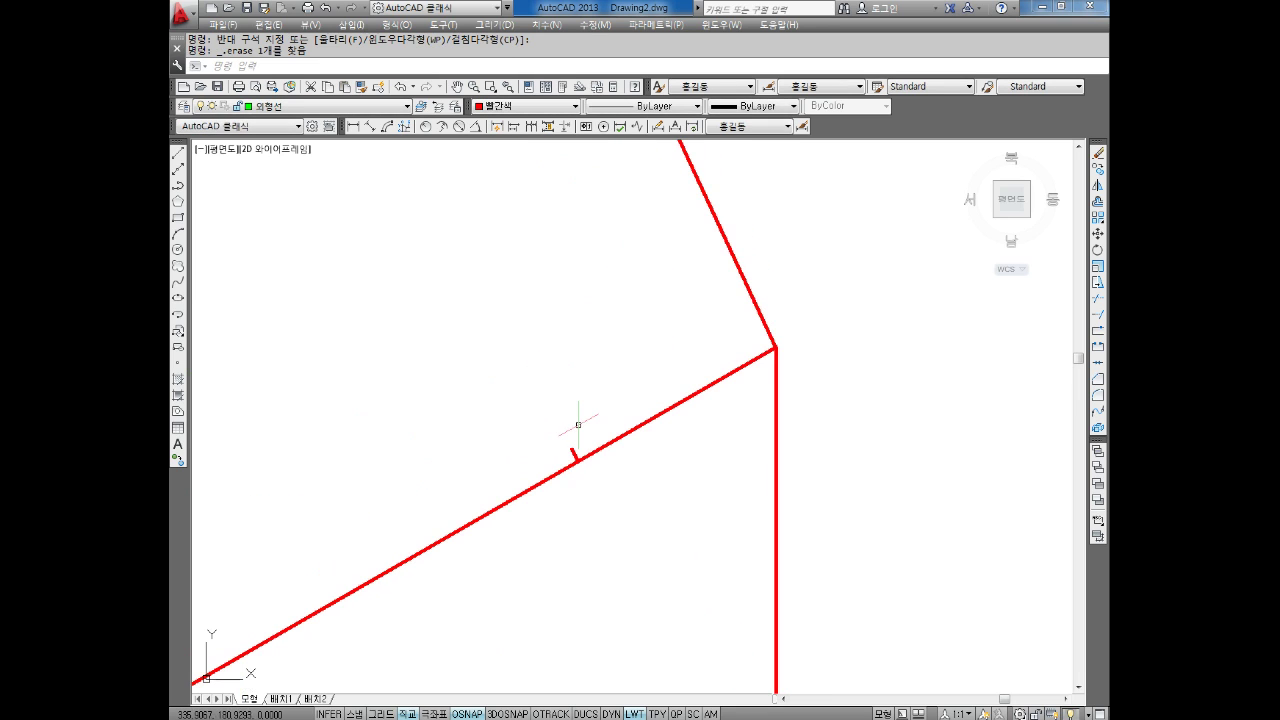
left_click(577, 437)
left_click(567, 447)
Draw a line joining the lower ends of the front and rear vertical lines of the stepped cut.
scroll(600, 390, "down", 2)
type("l")
key("Return")
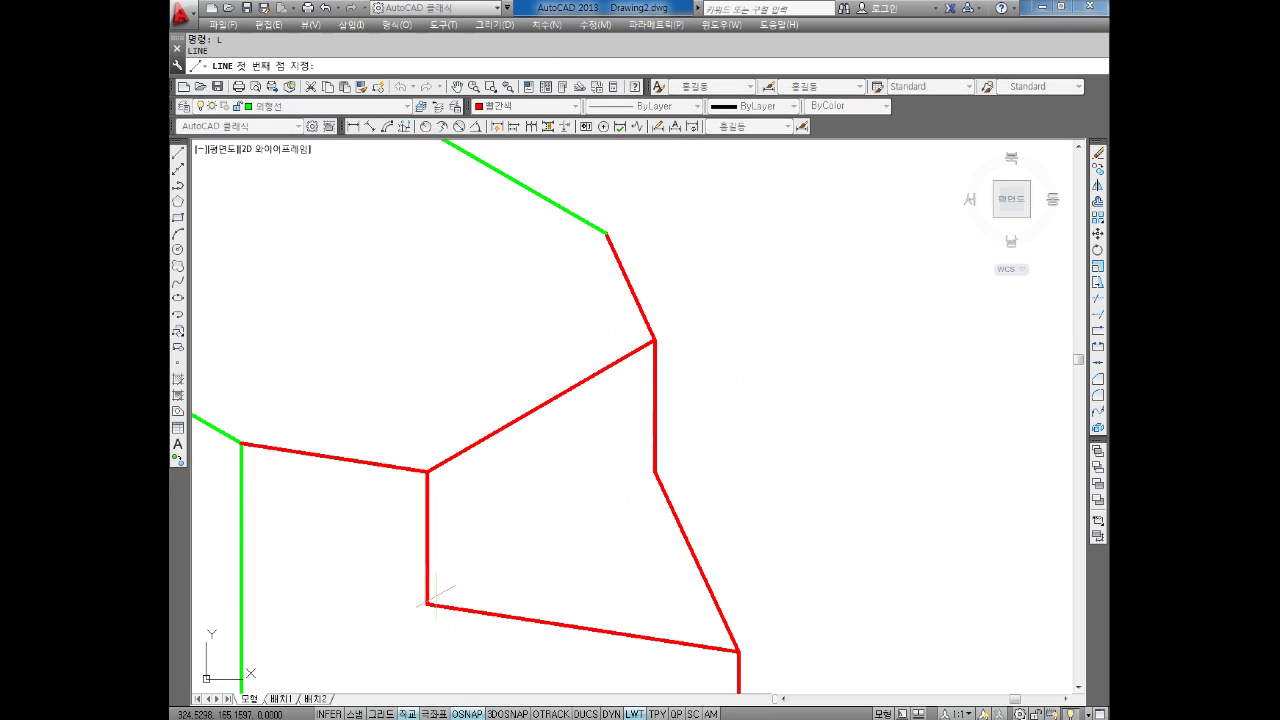
left_click(427, 606)
left_click(655, 472)
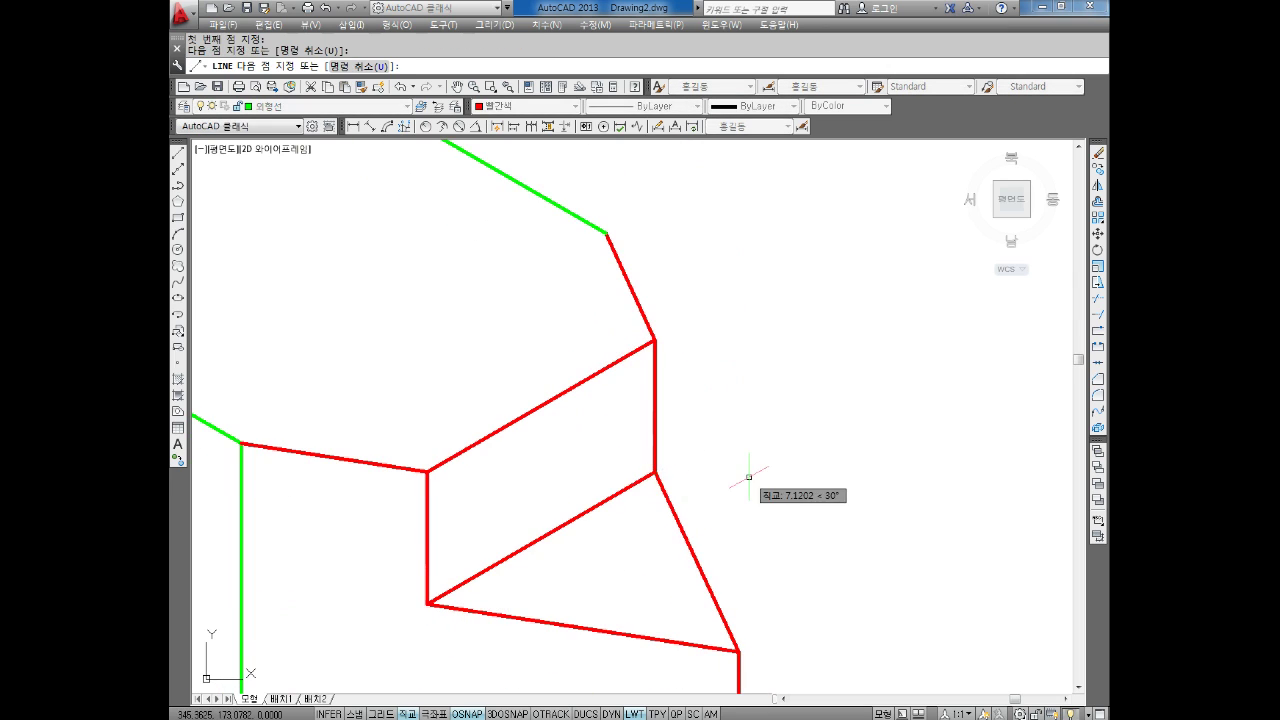
key("Escape")
scroll(737, 488, "down", 3)
scroll(737, 488, "up", 3)
Change all the red edges of the tip to the green colour of the other outline edges.
left_click(810, 314)
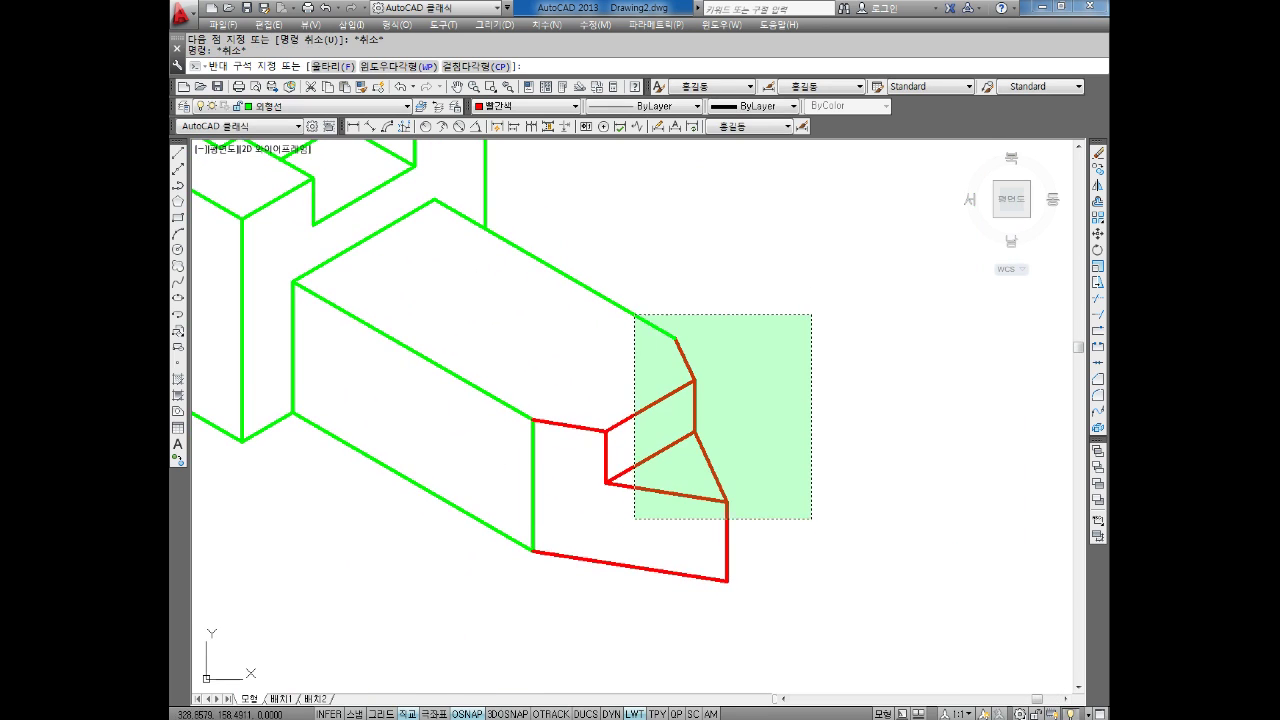
left_click(572, 600)
left_click(490, 106)
left_click(520, 118)
scroll(693, 455, "down", 3)
key("Escape")
scroll(693, 455, "up", 2)
scroll(735, 421, "up", 2)
scroll(799, 425, "down", 1)
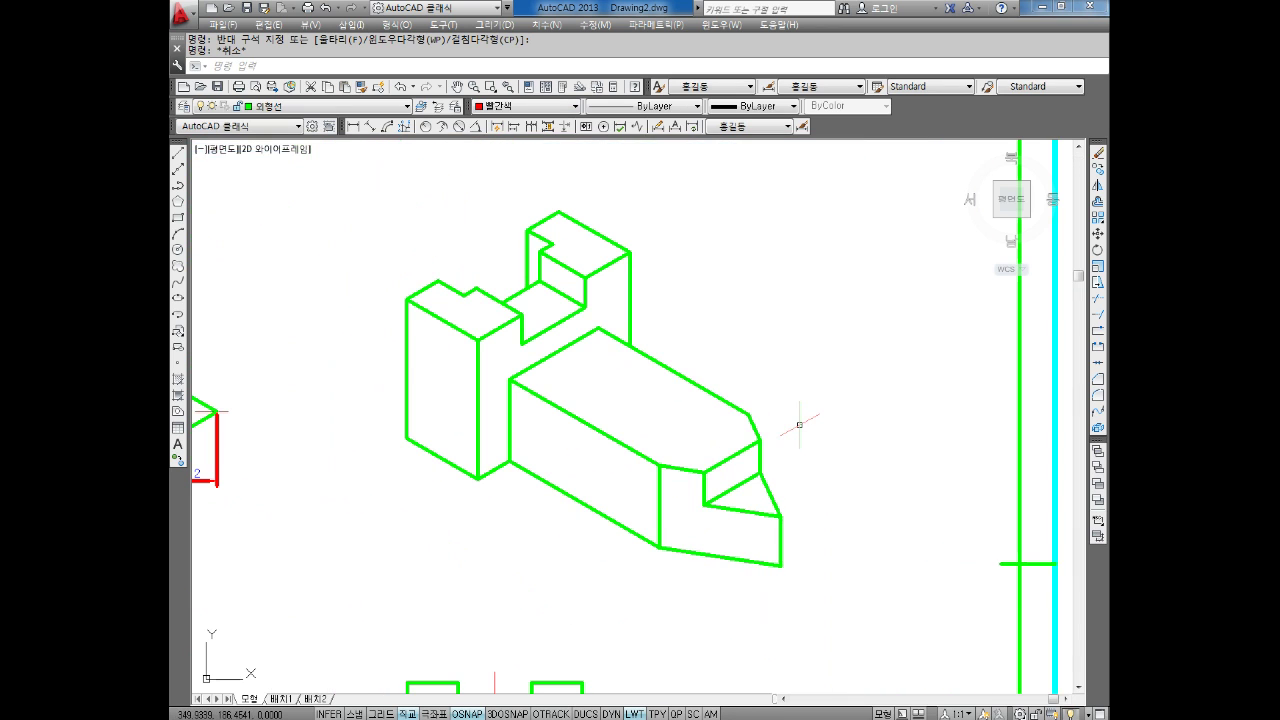
Delete the 15.2 and 8.78 dimensions from the pointed end of the top view.
middle_click_drag(819, 436, 1202, 336)
scroll(522, 255, "up", 3)
left_click(727, 429)
left_click(636, 478)
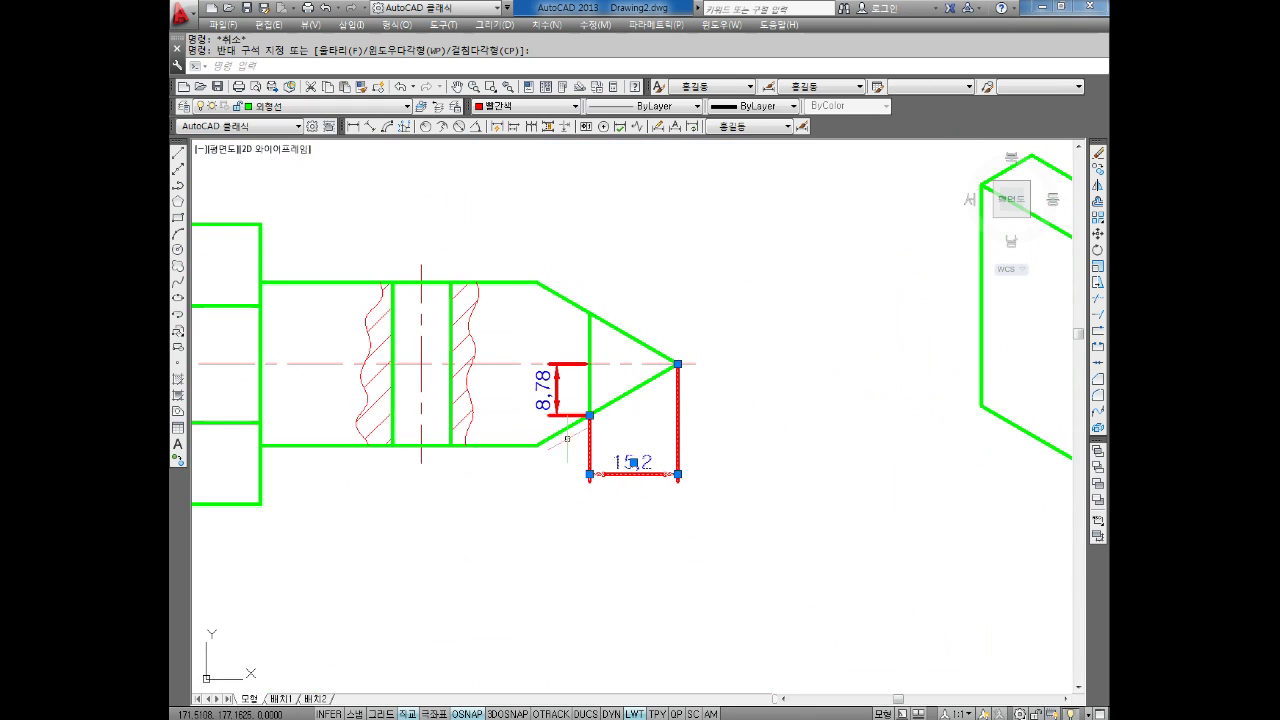
key("Delete")
left_click(557, 392)
mouse_move(558, 416)
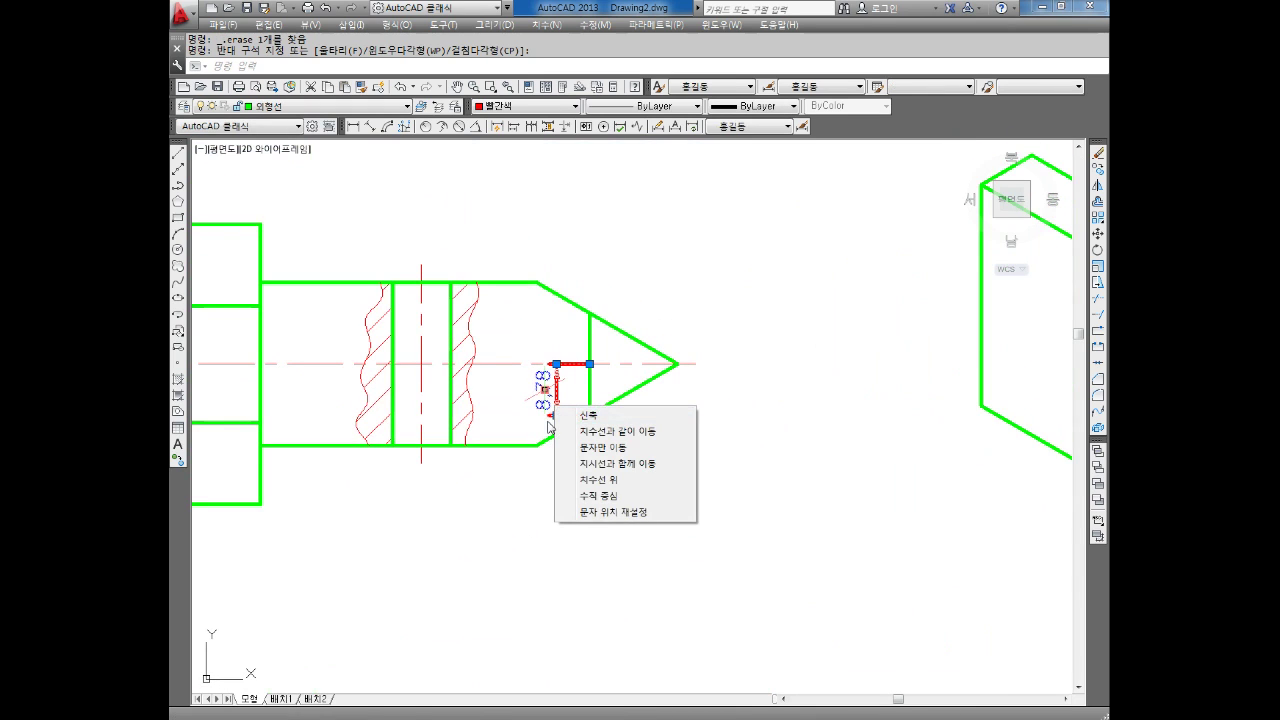
key("Delete")
Dimension the horizontal distance in the front view from the tall block's lower inner corner to the hole's vertical centreline.
scroll(511, 552, "down", 5)
scroll(511, 552, "up", 4)
key("Escape")
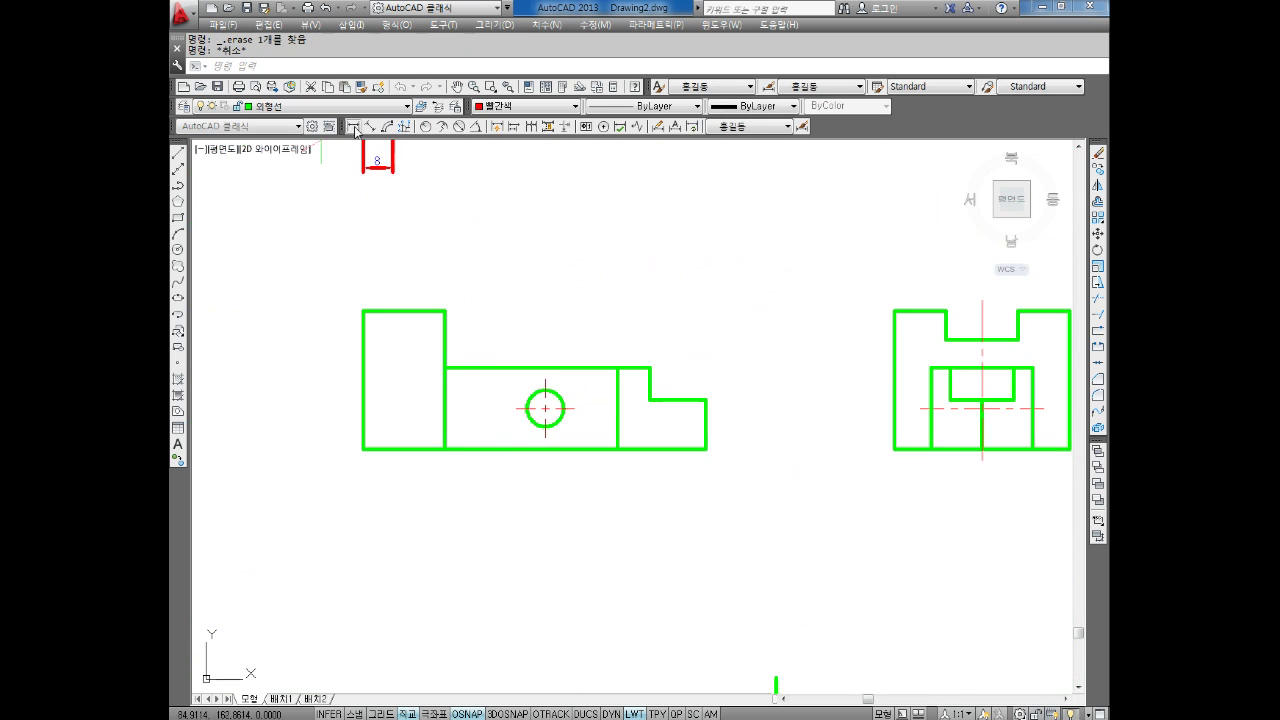
left_click(355, 128)
scroll(462, 442, "up", 2)
left_click(435, 453)
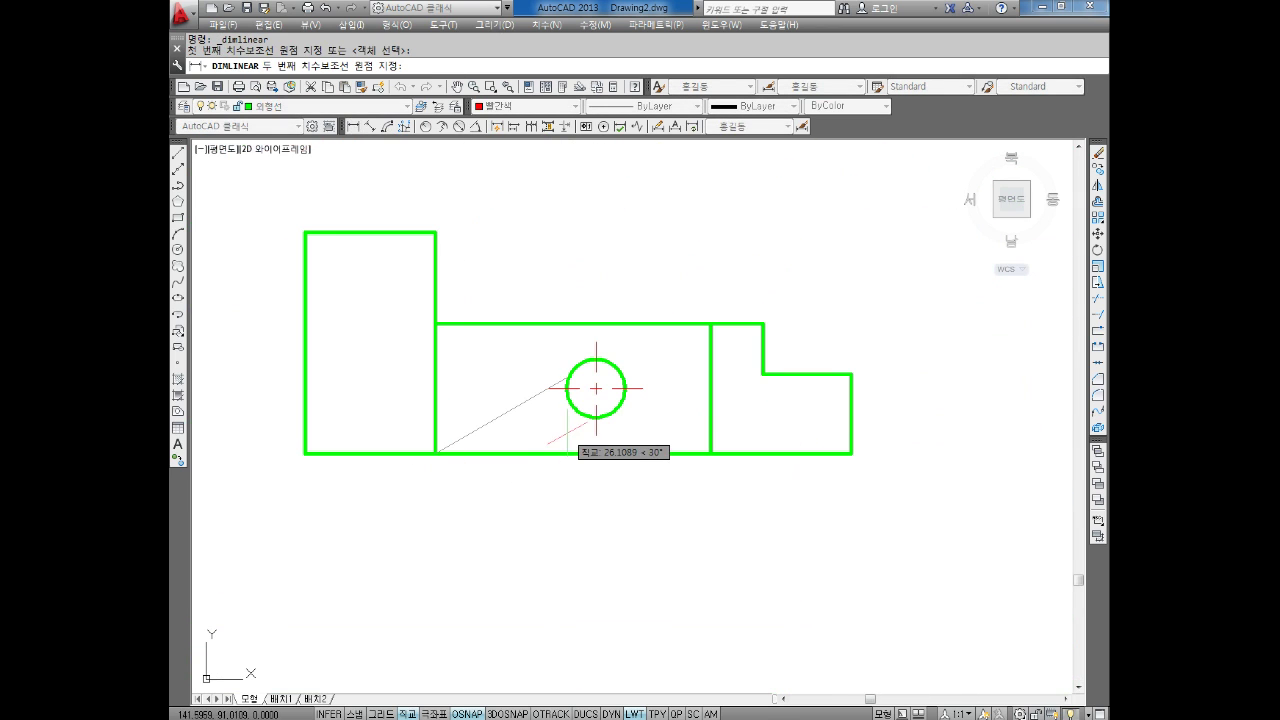
left_click(596, 434)
left_click(545, 541)
Dimension the height of the hole's horizontal centreline above the front view's bottom edge.
key("Return")
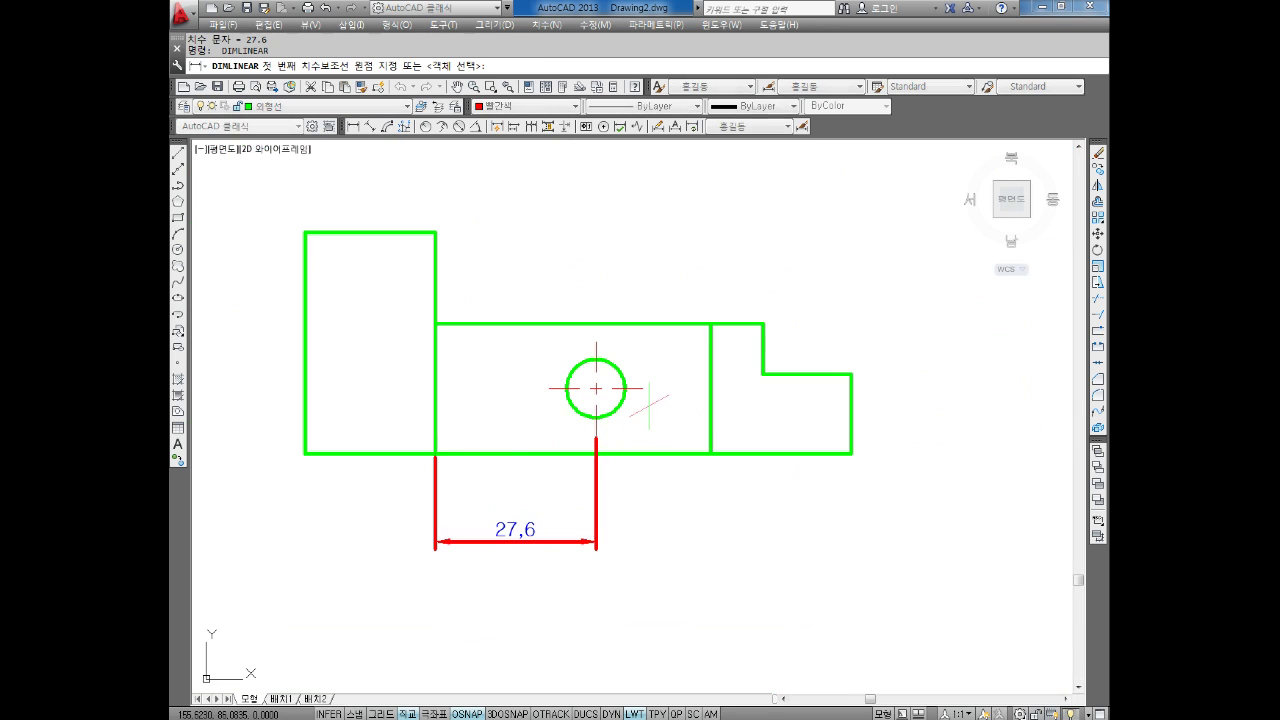
left_click(643, 388)
left_click(644, 453)
left_click(677, 402)
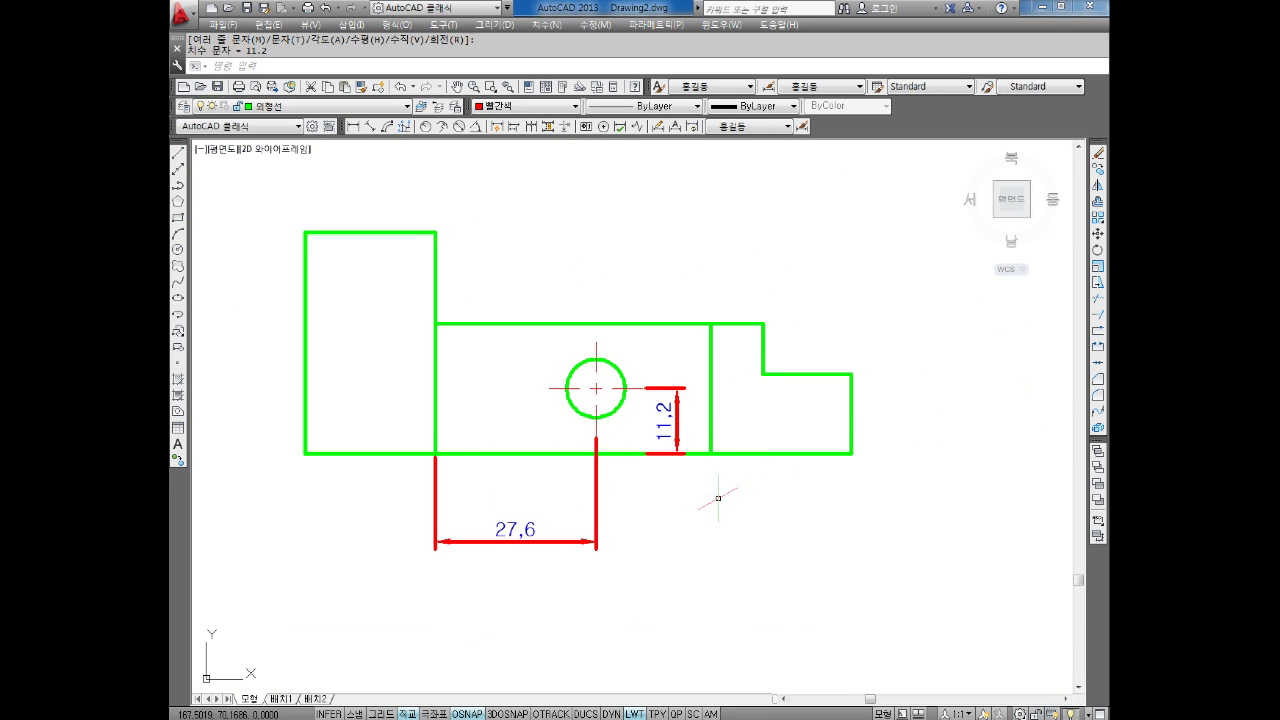
left_click(691, 471)
left_click(491, 566)
key("Escape")
key("Escape")
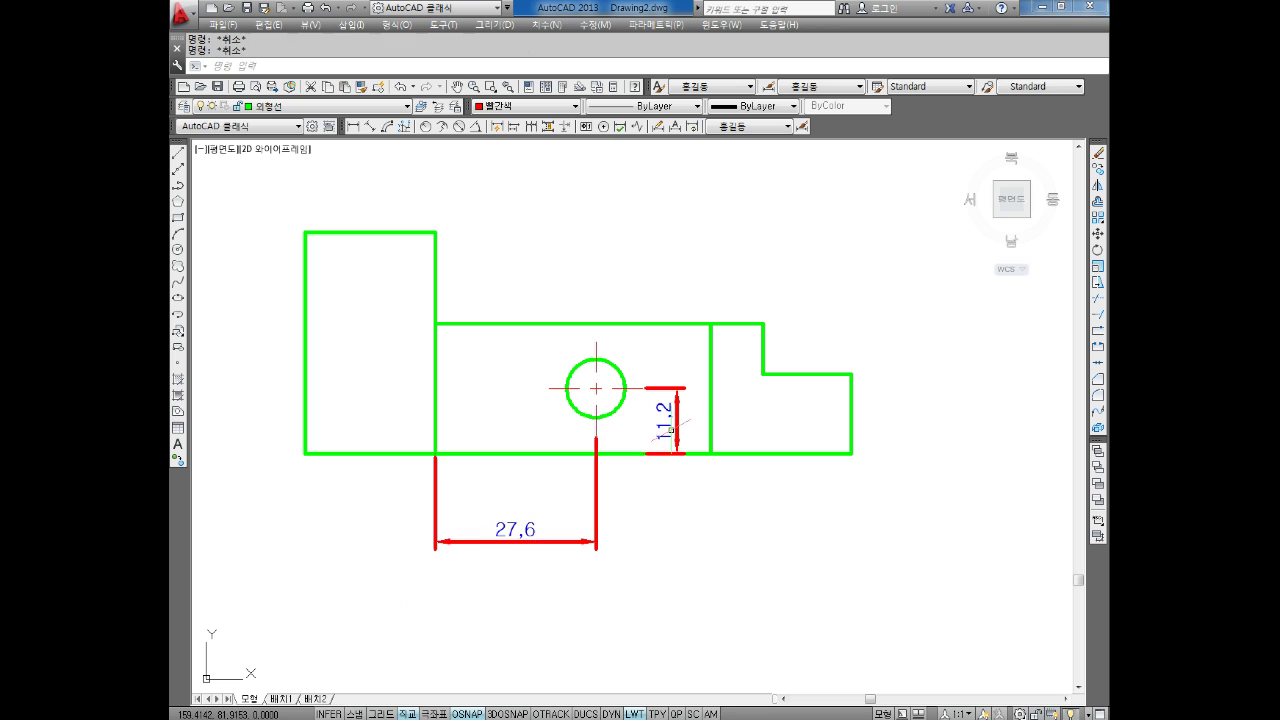
Draw a 27.6 line along the isometric body's lower edge from its inner corner, continuing 11.2 vertically up to the hole centre.
scroll(728, 410, "down", 4)
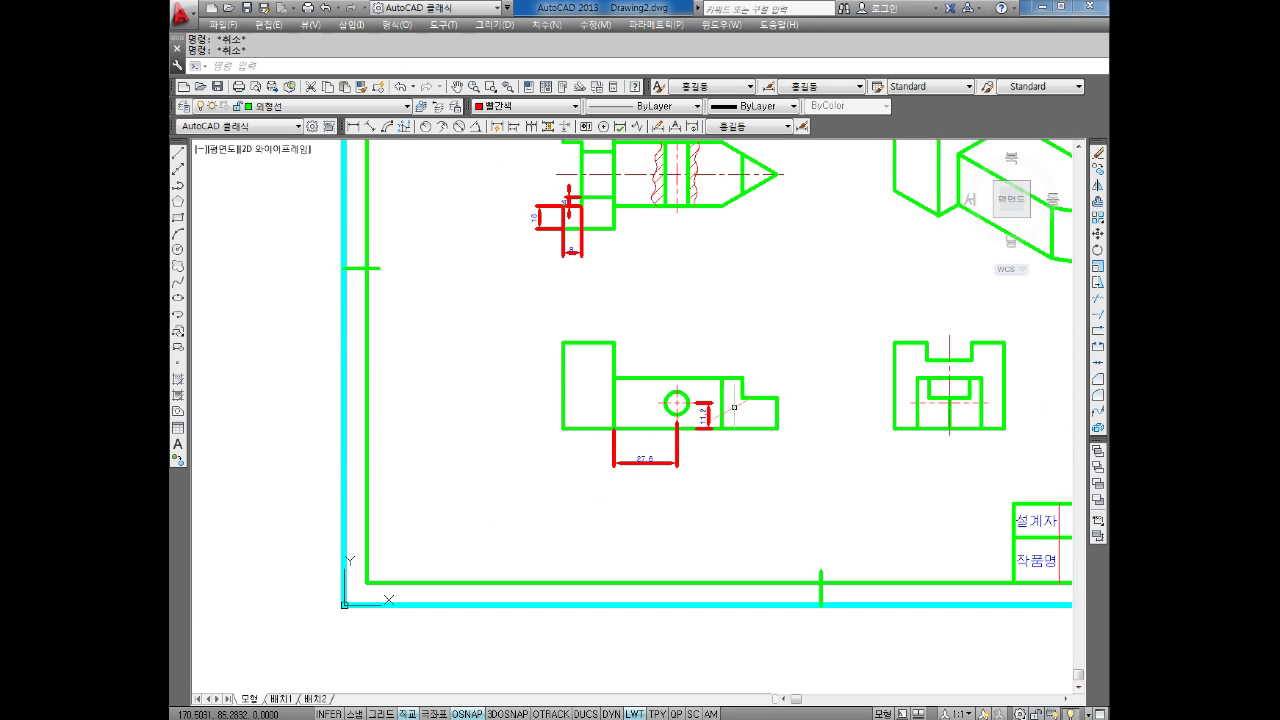
scroll(701, 346, "up", 6)
type("ㄴ")
key("Return")
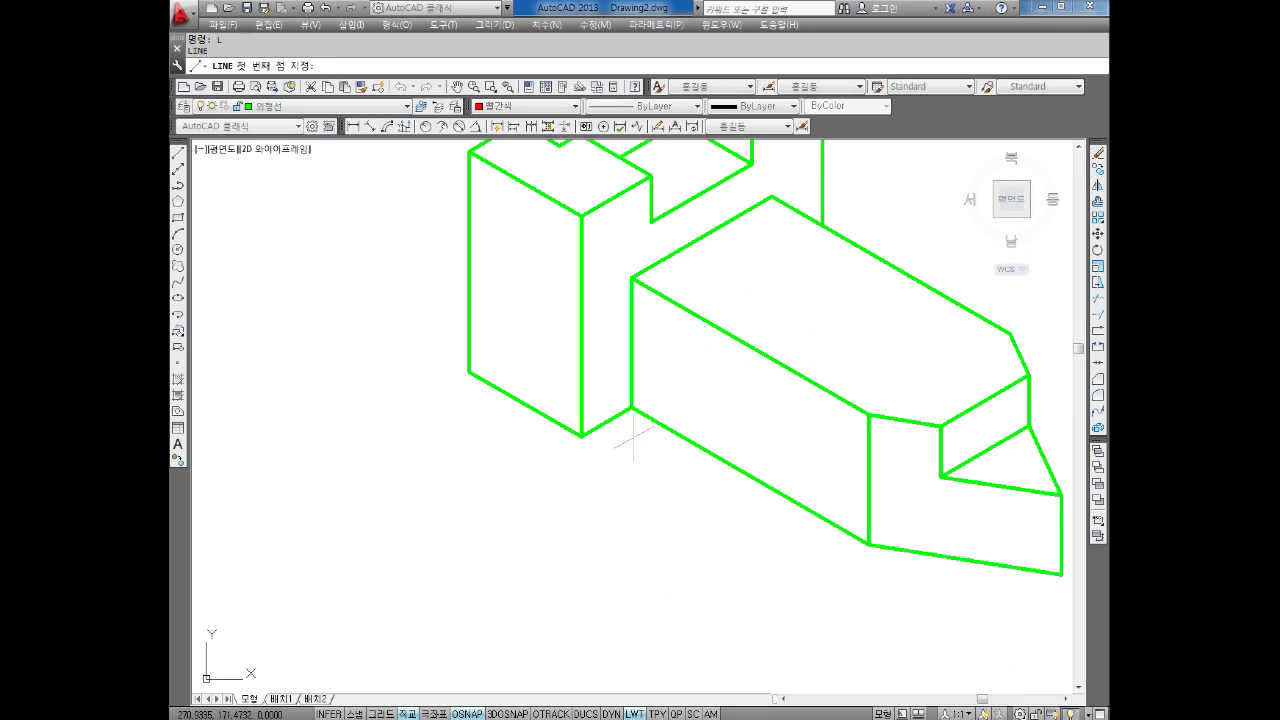
left_click(631, 407)
key("F5")
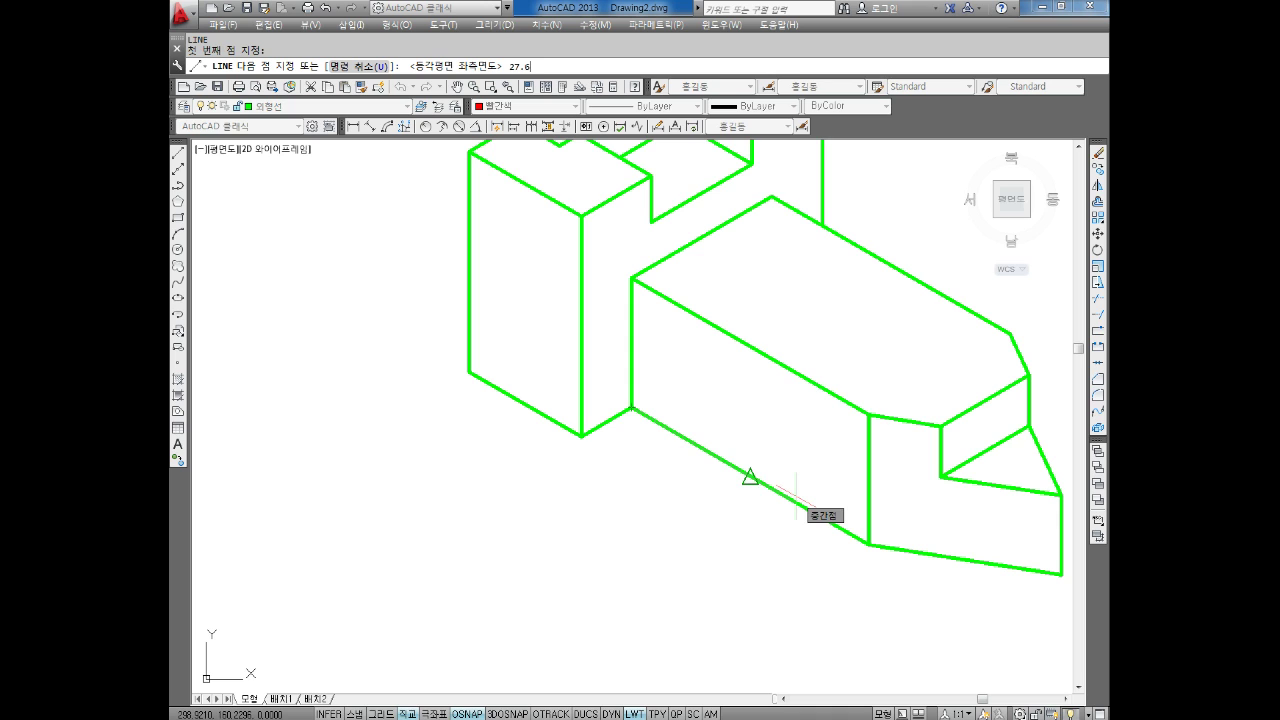
key("Return")
type("11.2")
key("Return")
key("Escape")
scroll(650, 519, "down", 4)
scroll(586, 503, "down", 2)
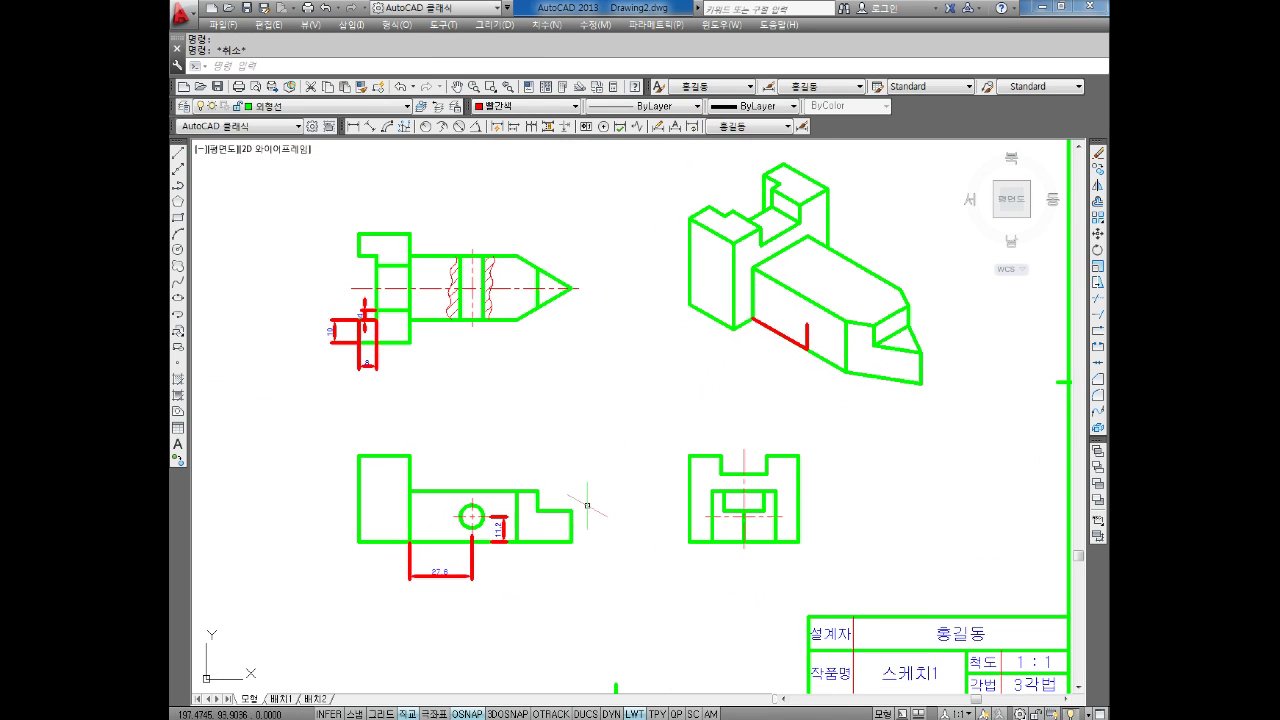
scroll(493, 556, "up", 4)
middle_click_drag(533, 534, 587, 519)
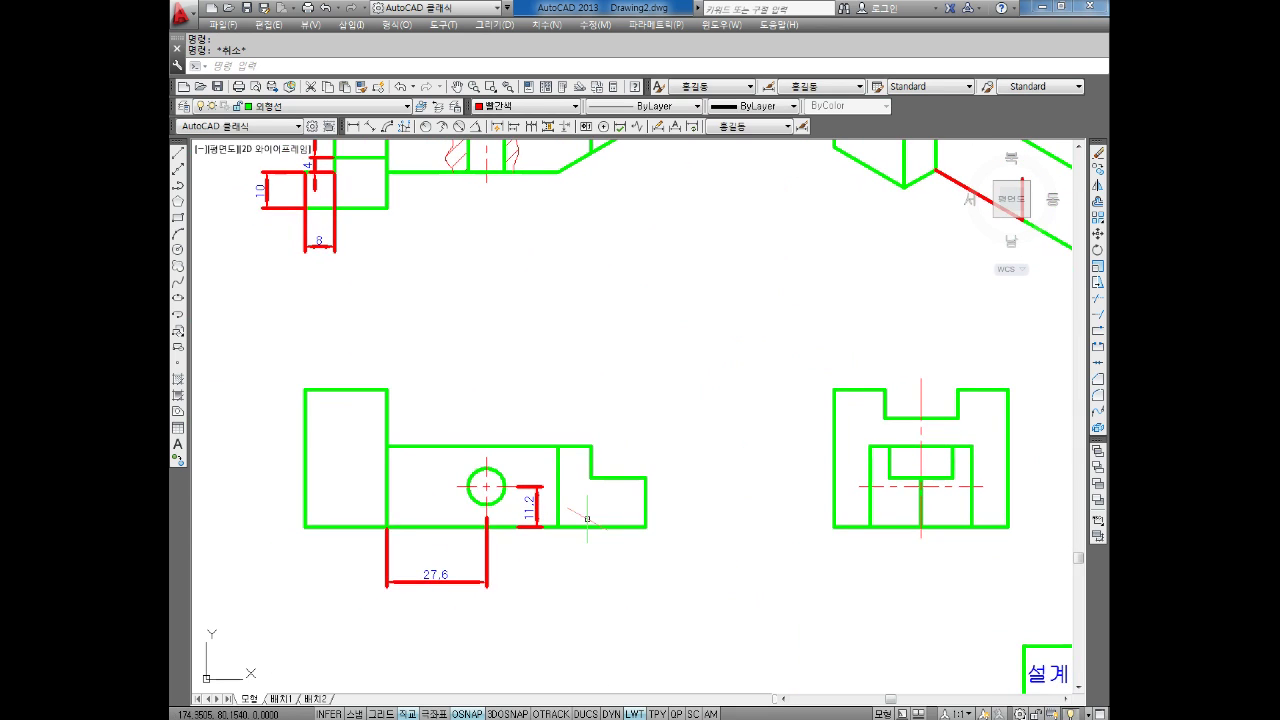
Draw an isometric circle of radius 5 on the body's side face, centred on the upper end of the red vertical line.
scroll(812, 466, "down", 3)
scroll(820, 403, "up", 1)
middle_click_drag(820, 403, 757, 391)
scroll(738, 396, "up", 2)
scroll(663, 420, "up", 2)
middle_click_drag(663, 420, 660, 428)
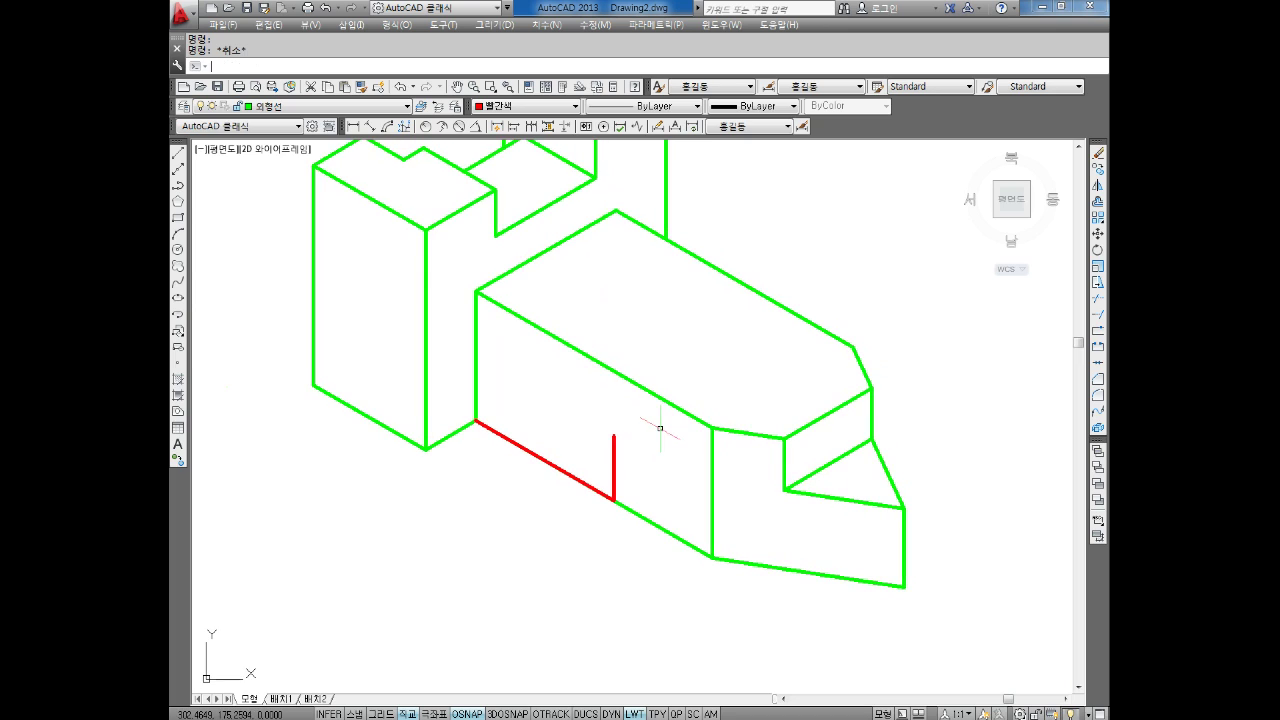
type("L")
key("Return")
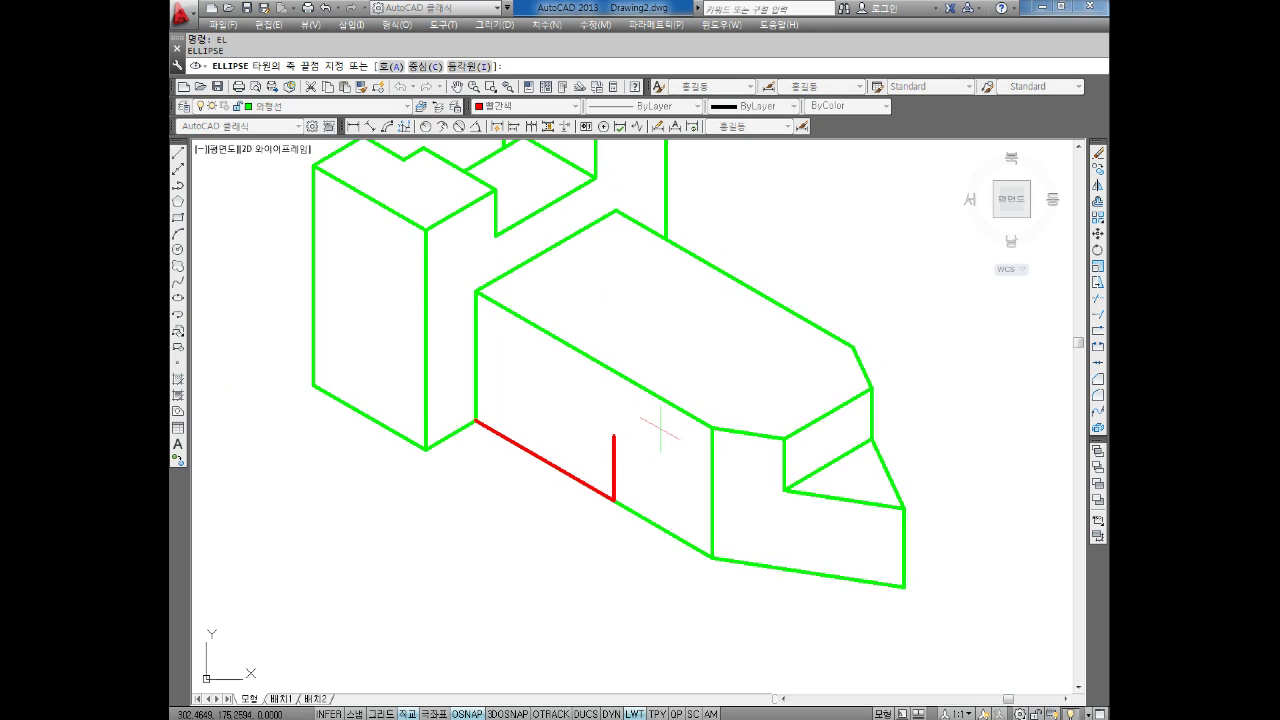
key("Return")
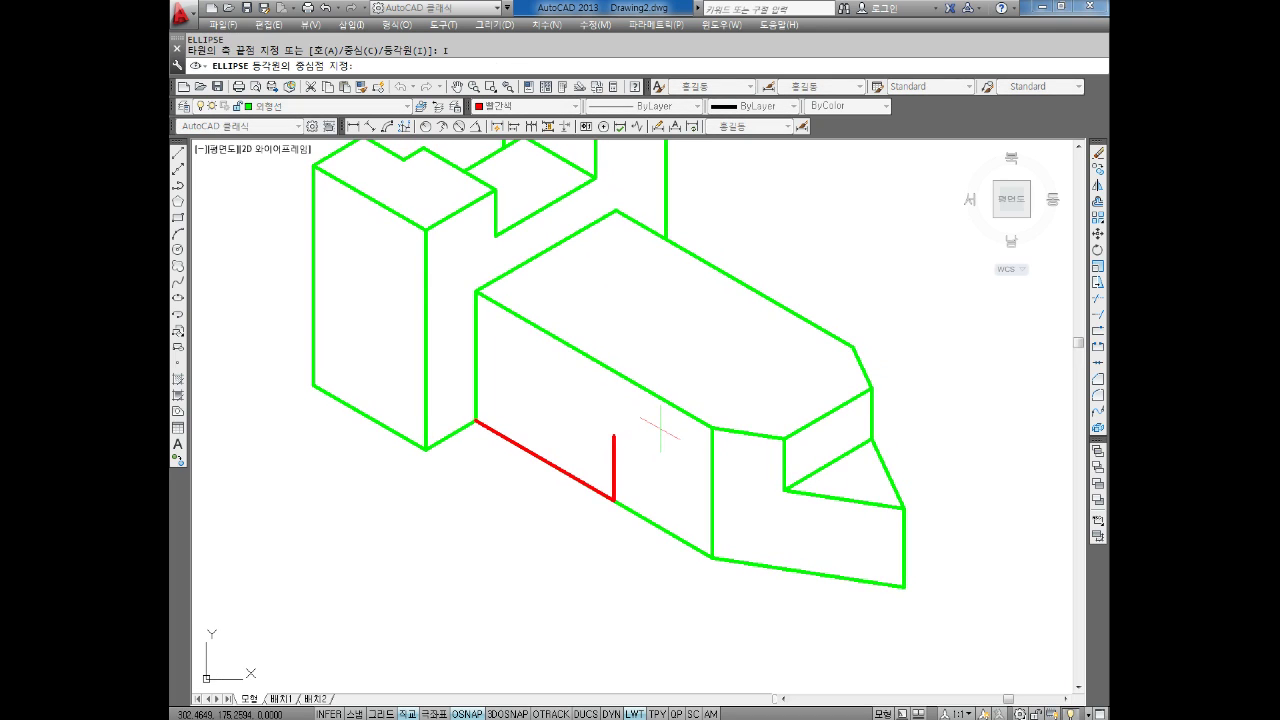
left_click(614, 436)
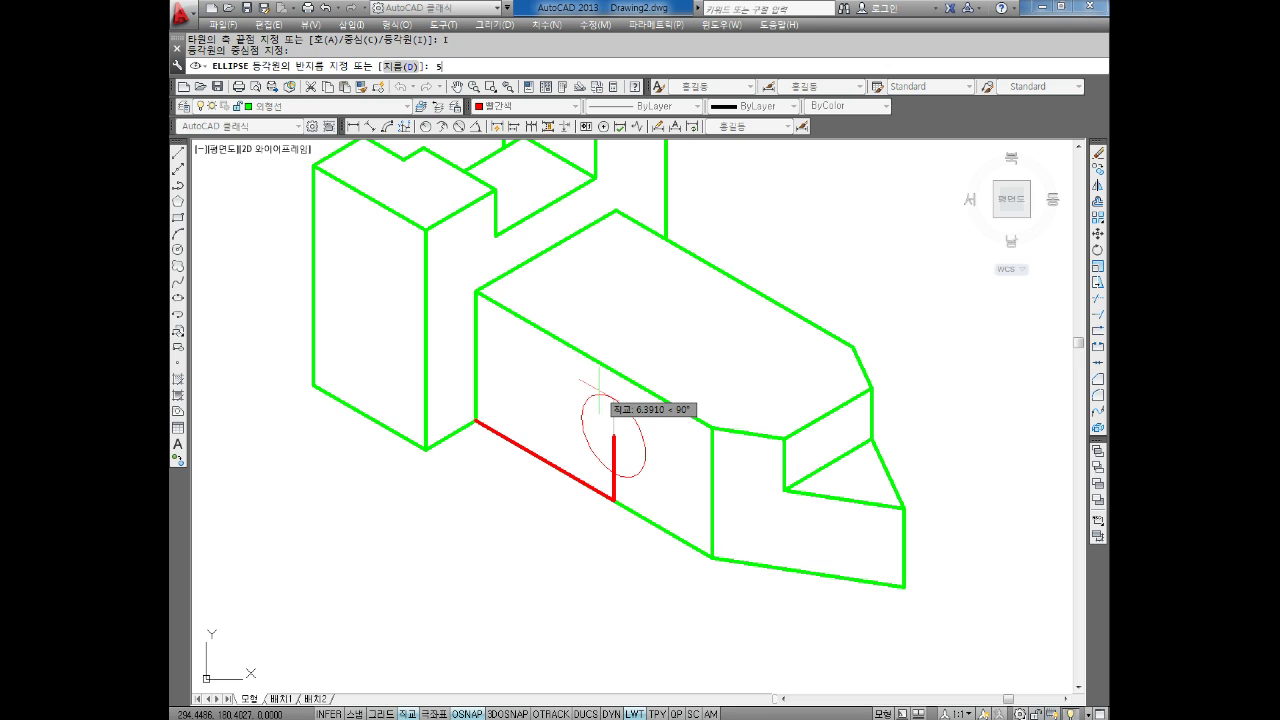
type("5")
key("Return")
key("Escape")
key("Escape")
Delete the two red construction lines that lead to the centre of the isometric hole.
scroll(594, 500, "up", 4)
left_click(593, 507)
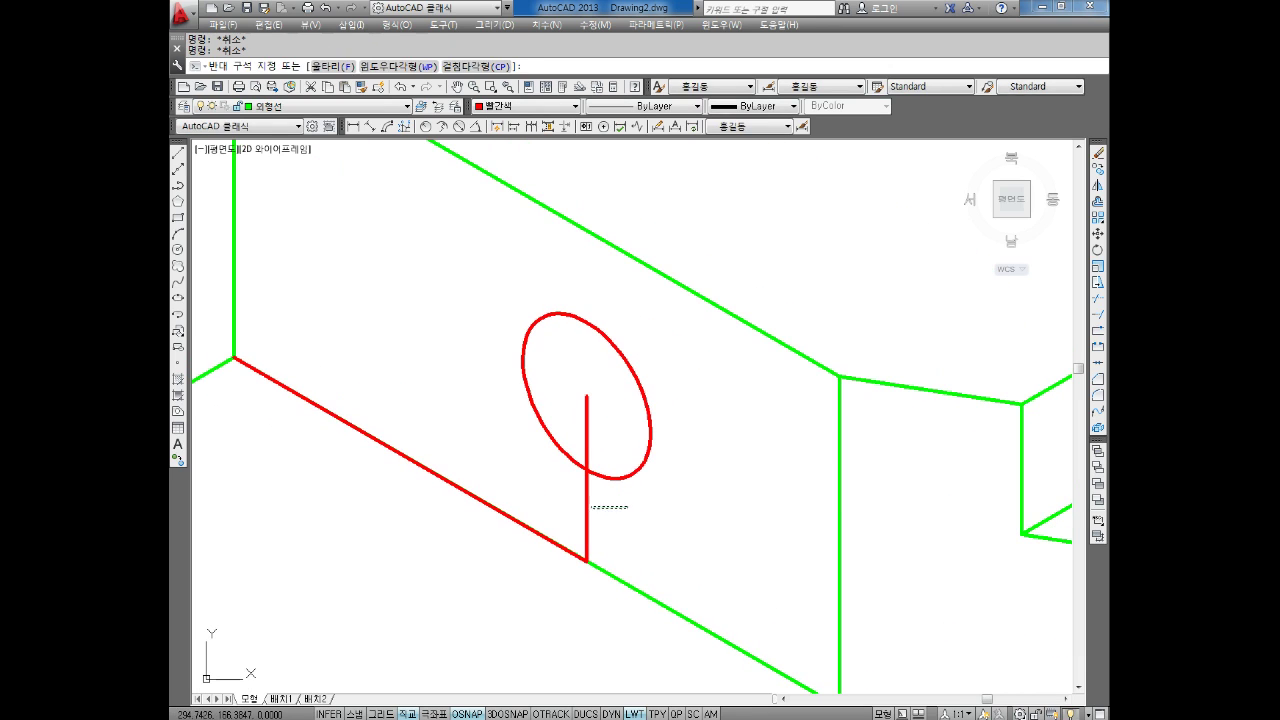
left_click(562, 532)
key("Delete")
left_click(534, 527)
key("Delete")
Set the colour of the isometric hole circle to ByLayer.
left_click(622, 468)
left_click(586, 363)
left_click(522, 106)
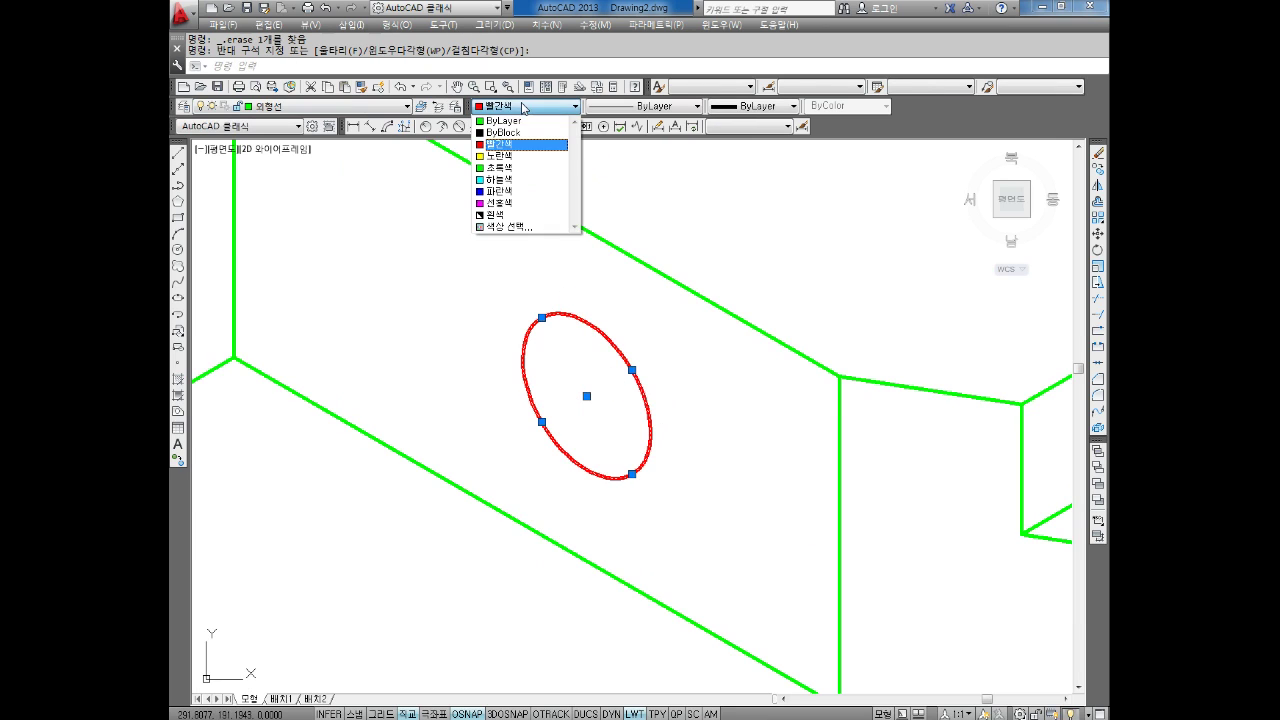
left_click(505, 120)
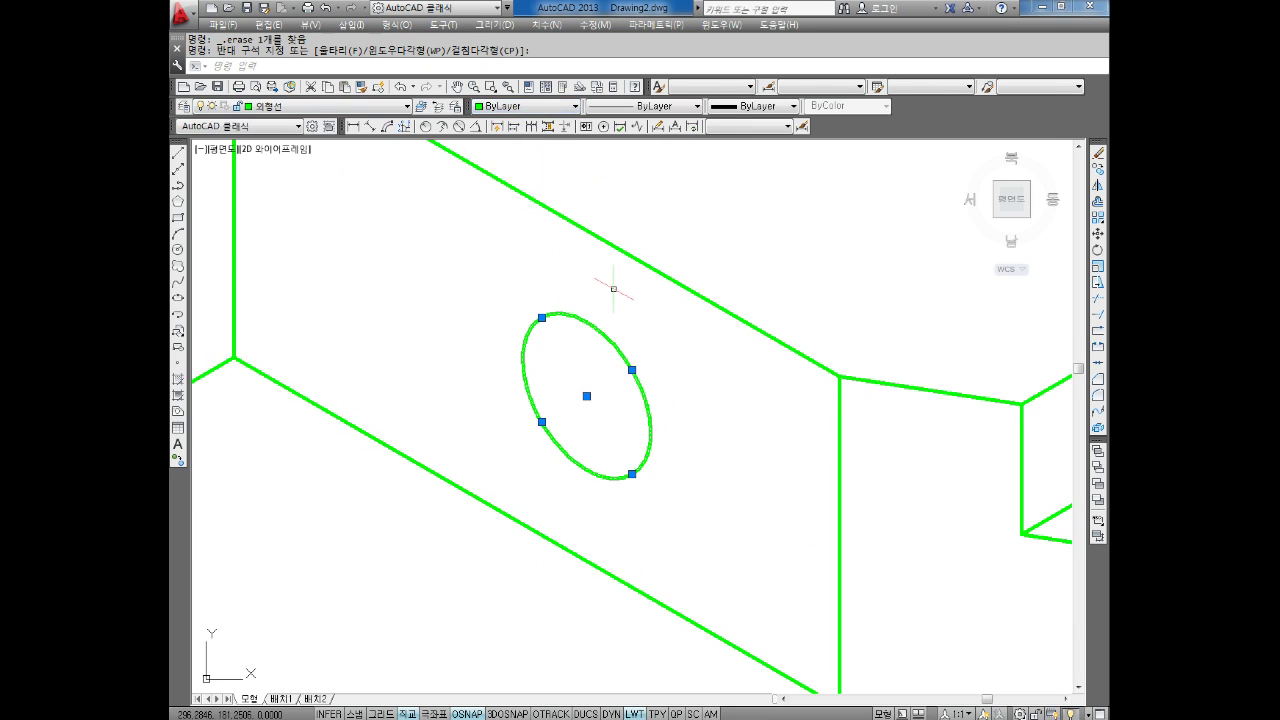
key("Escape")
key("Escape")
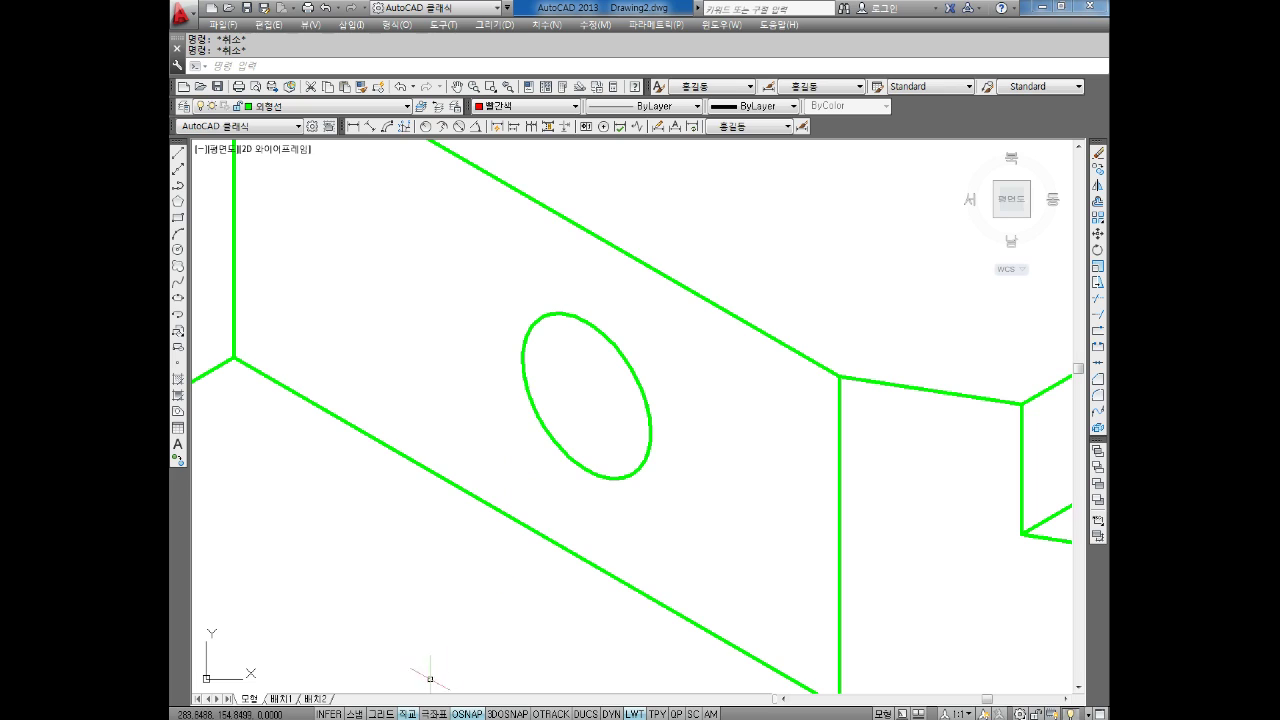
Switch to Notepad and add the lines "EL엔터" and "I엔터" below the snap notes.
key("alt+Tab")
type("디")
type("ㄷ")
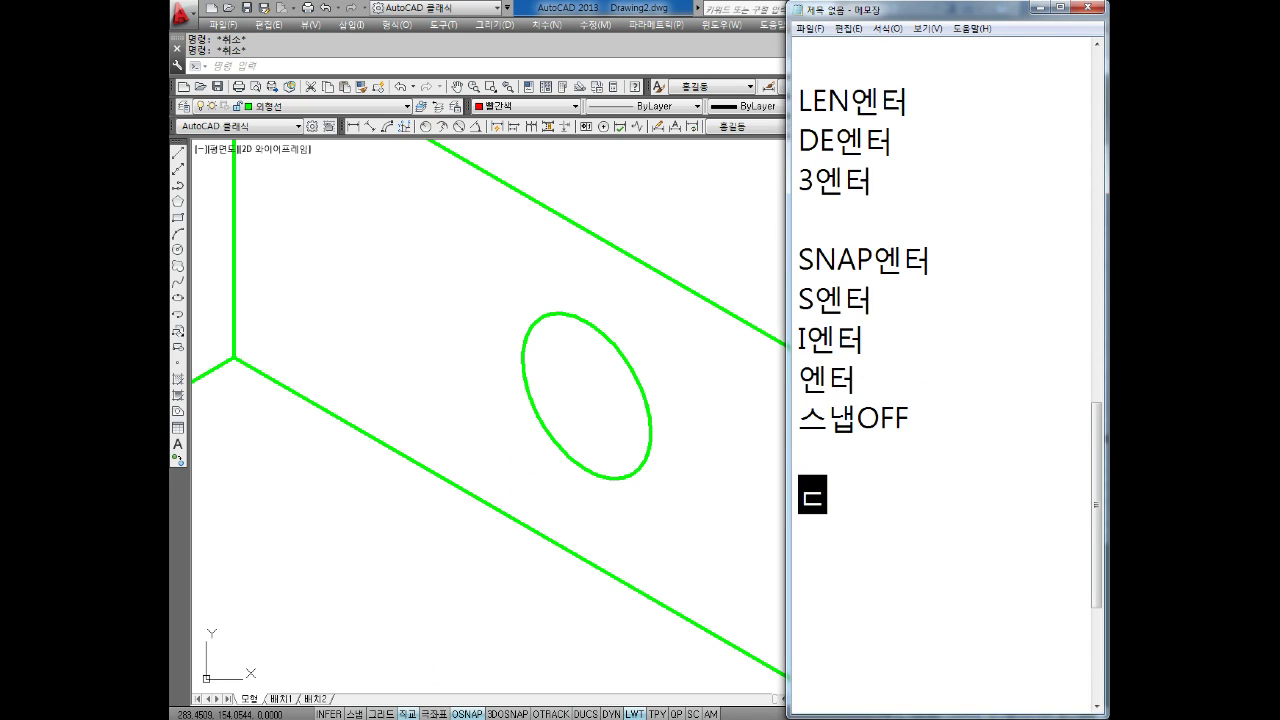
key("BackSpace")
type("EL에너")
key("BackSpace")
key("BackSpace")
key("BackSpace")
type("엔터")
key("Return")
type("I엔터")
key("Return")
Complete the ellipse notes with the lines "중심점 클릭", "방향(F5)" and "5엔터", followed by a blank line.
type("기주")
key("BackSpace")
key("BackSpace")
type("중심점 클리")
type("ㄱ")
key("Return")
type("방향(F5")
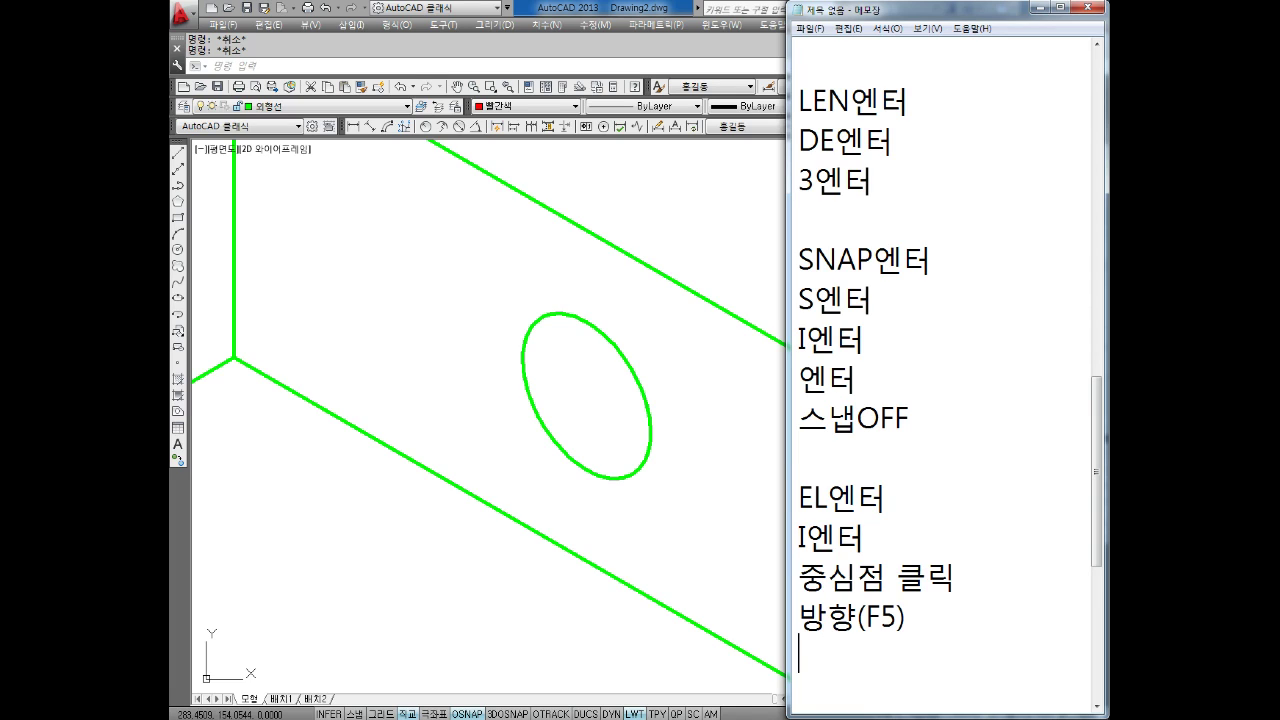
type("ㅇ")
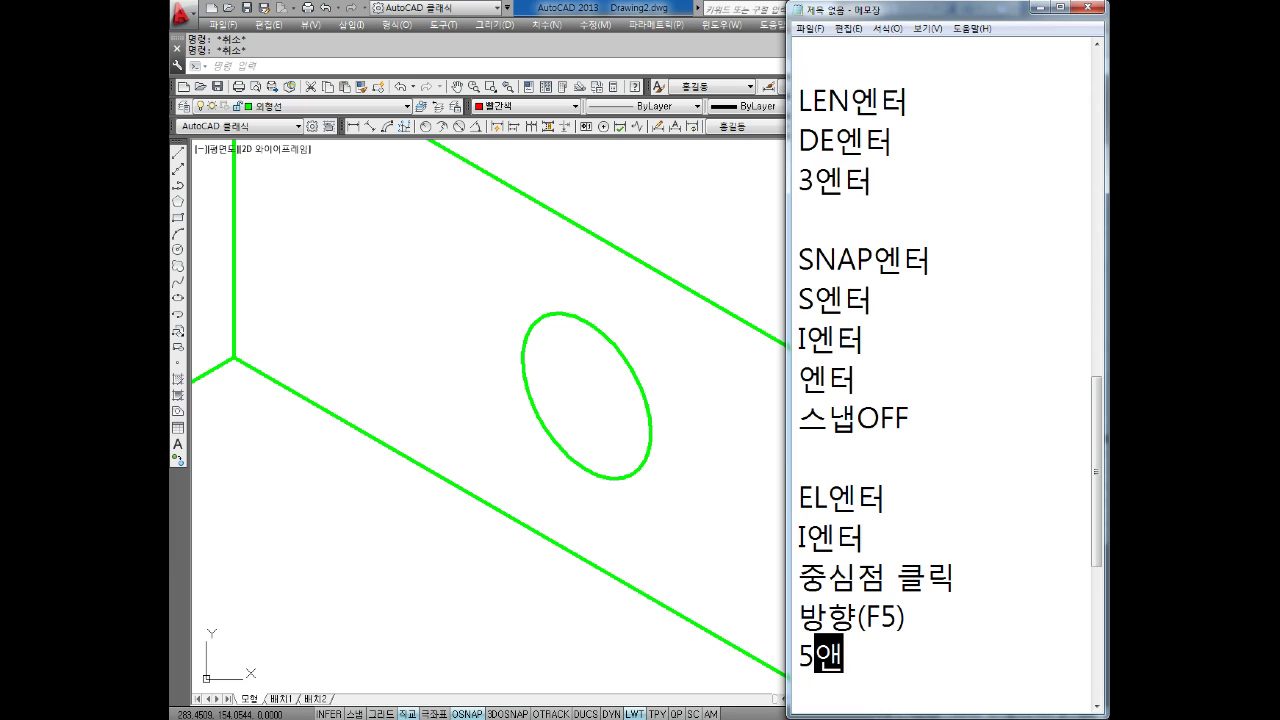
type("ㄴ터")
key("Return")
key("Return")
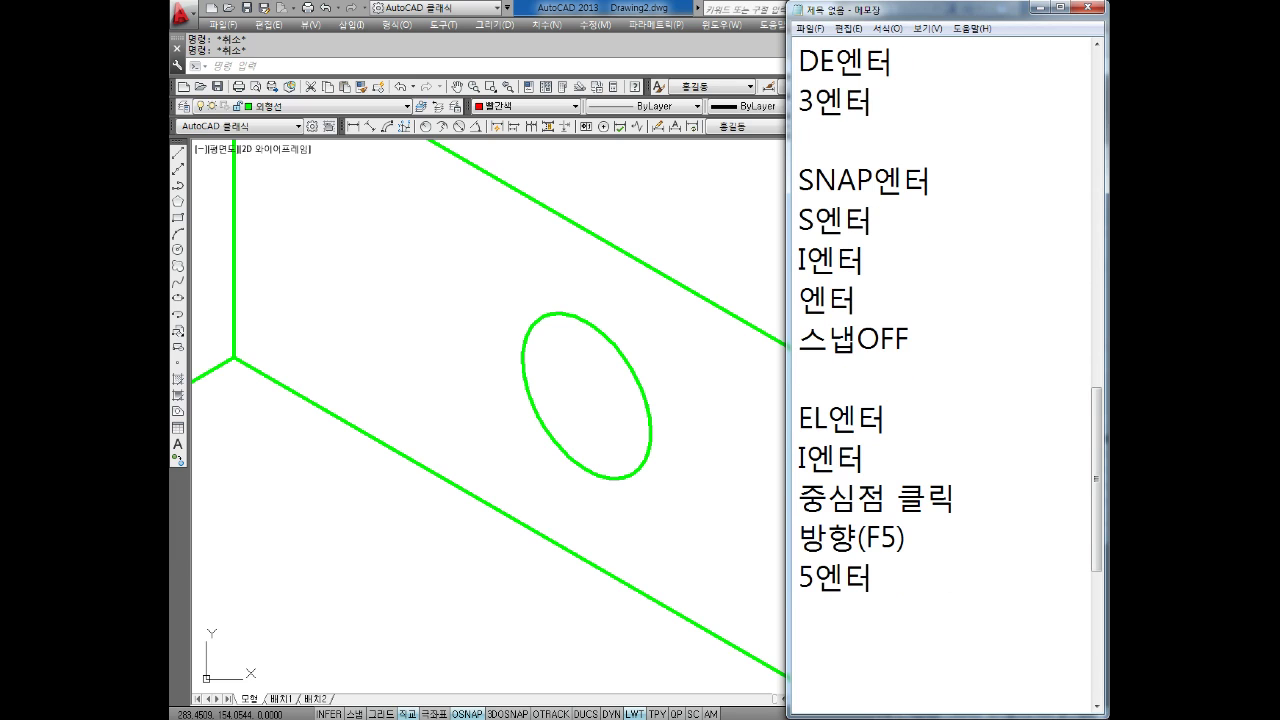
Switch back to AutoCAD and delete the 10, 8 and 4 dimensions from the top view.
left_click(438, 399)
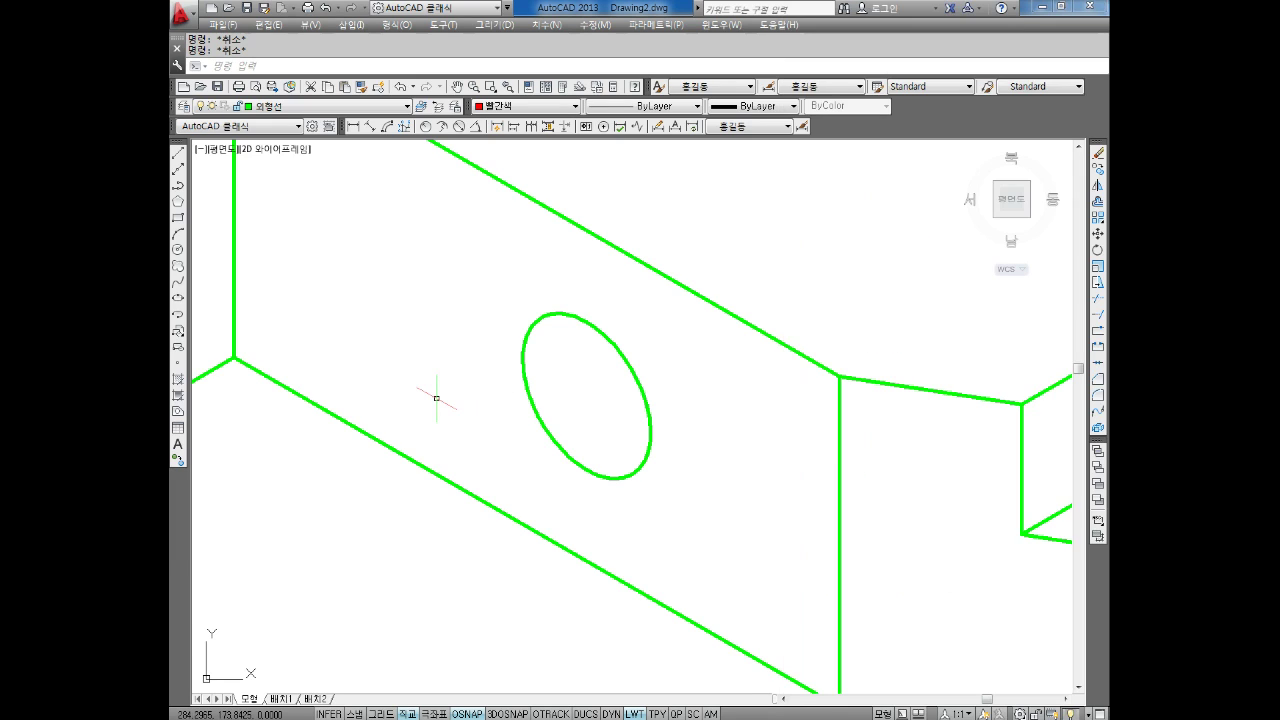
scroll(432, 395, "down", 4)
scroll(420, 400, "up", 2)
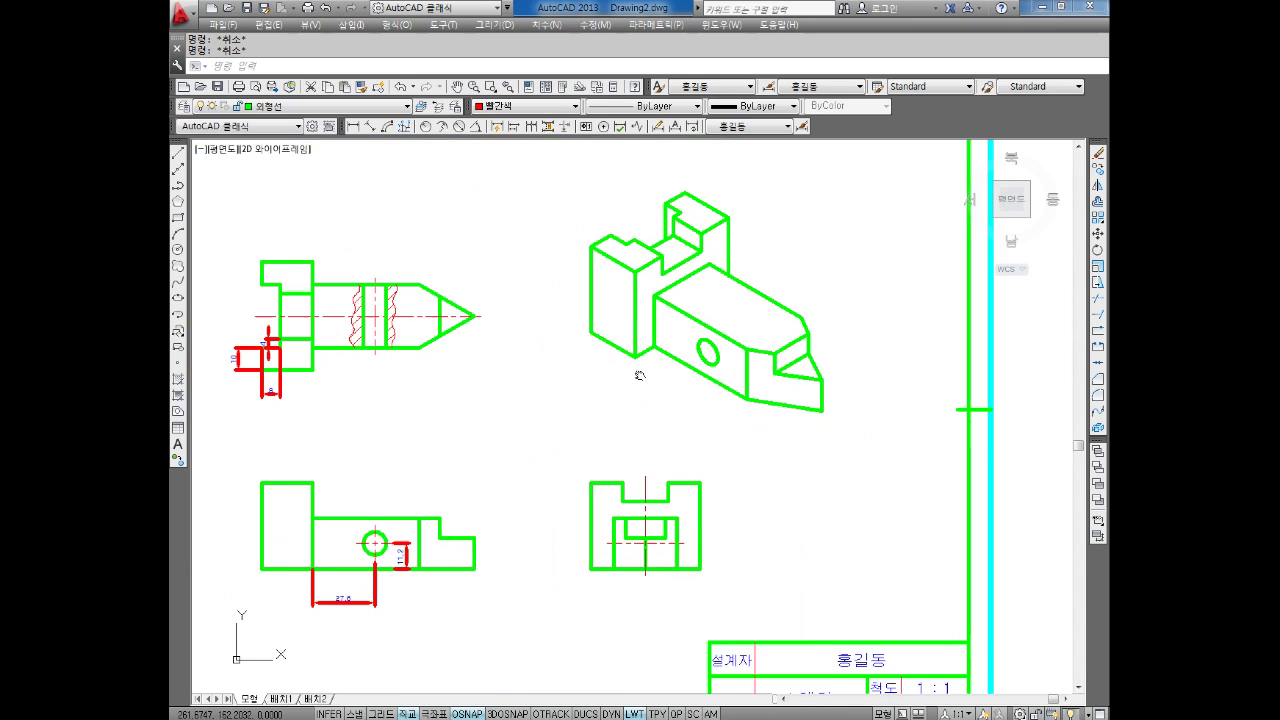
middle_click_drag(408, 403, 508, 400)
scroll(420, 340, "up", 3)
left_click(355, 326)
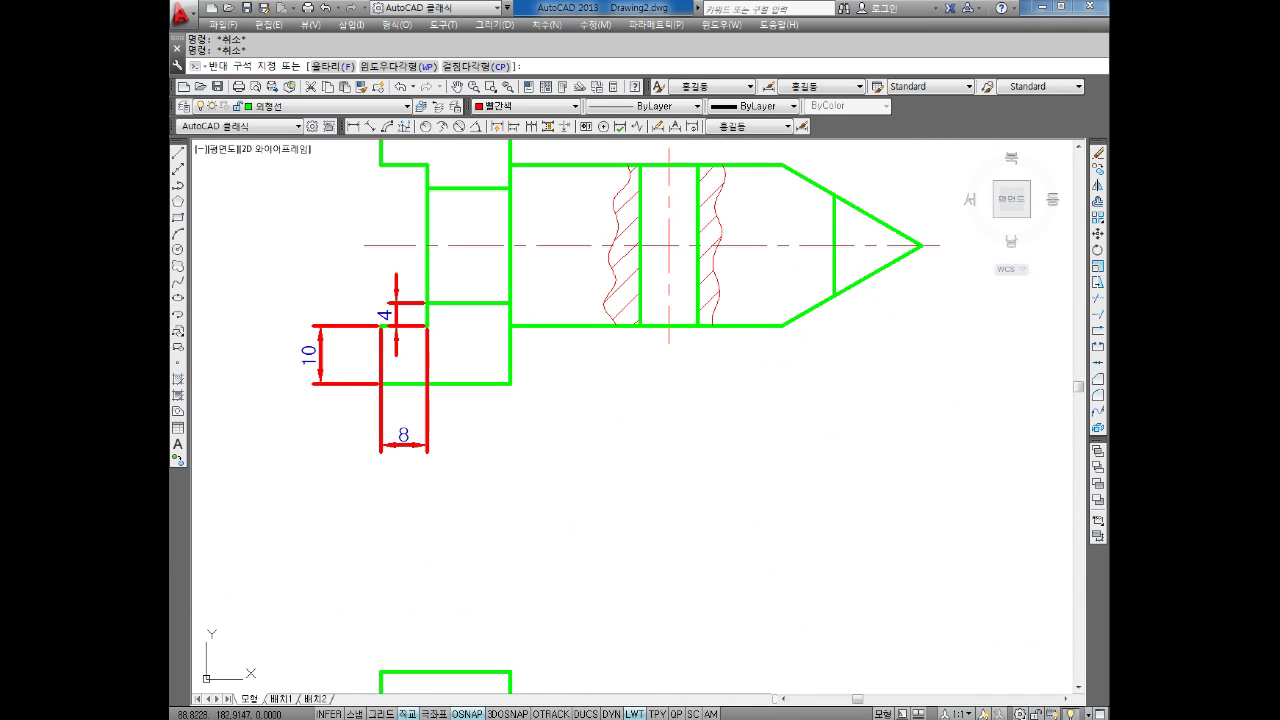
left_click(263, 398)
key("Delete")
left_click(477, 424)
left_click(337, 474)
key("Delete")
left_click(414, 294)
left_click(369, 308)
key("Delete")
Delete the 27.6 and 11.2 dimensions that locate the hole in the front view.
scroll(451, 360, "down", 2)
middle_click_drag(599, 615, 585, 623)
left_click(622, 638)
left_click(558, 656)
key("Delete")
left_click(620, 575)
key("Delete")
Move the whole isometric view left with ortho off so it sits centred above the side view.
scroll(524, 537, "down", 3)
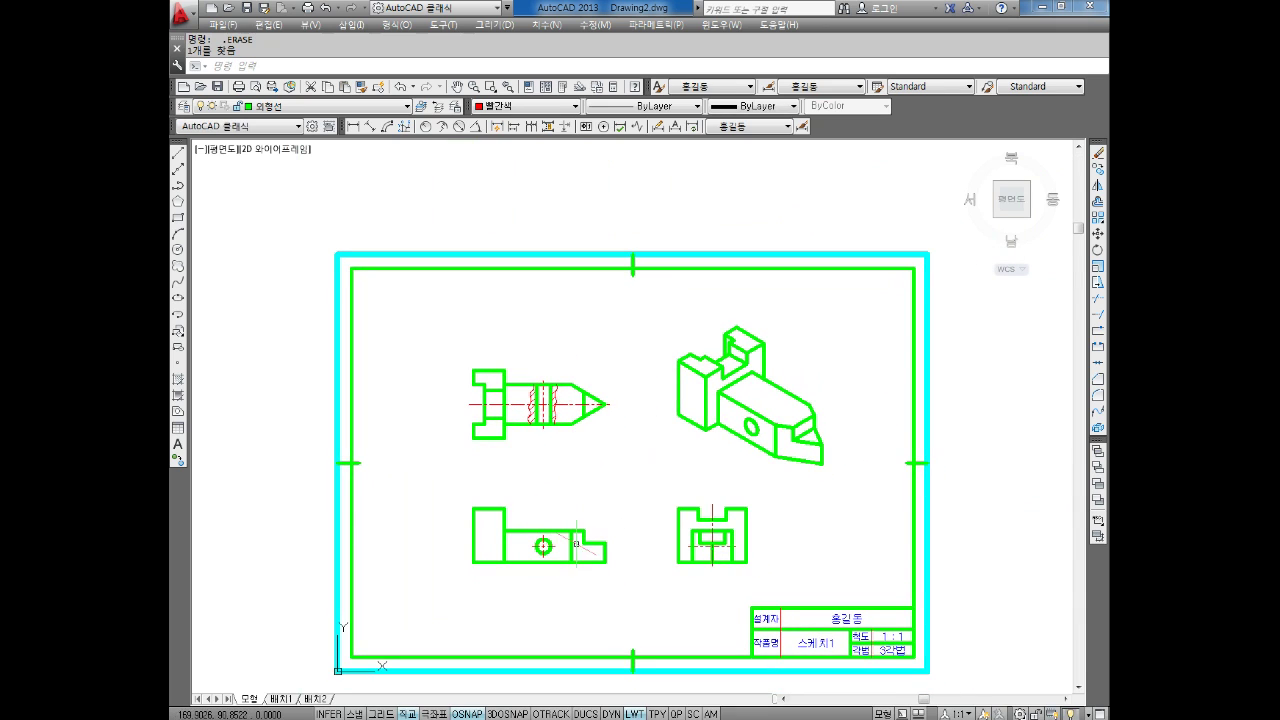
middle_click_drag(684, 494, 660, 482)
key("Escape")
key("Escape")
type("m")
key("Return")
scroll(762, 347, "up", 2)
left_click(860, 263)
left_click(534, 544)
key("Return")
left_click(514, 514)
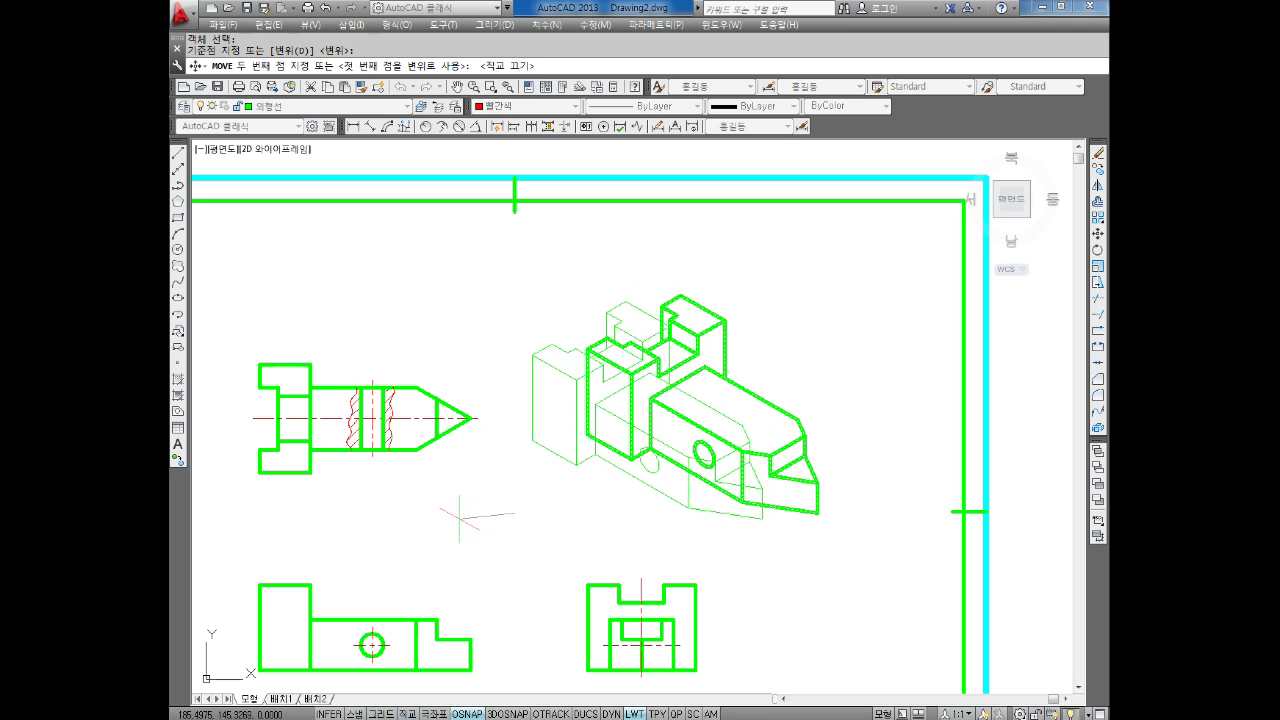
key("Escape")
Switch to Notepad and add the lines "SC엔터" and "입체도 선택" below the ellipse notes.
middle_click_drag(517, 557, 614, 473)
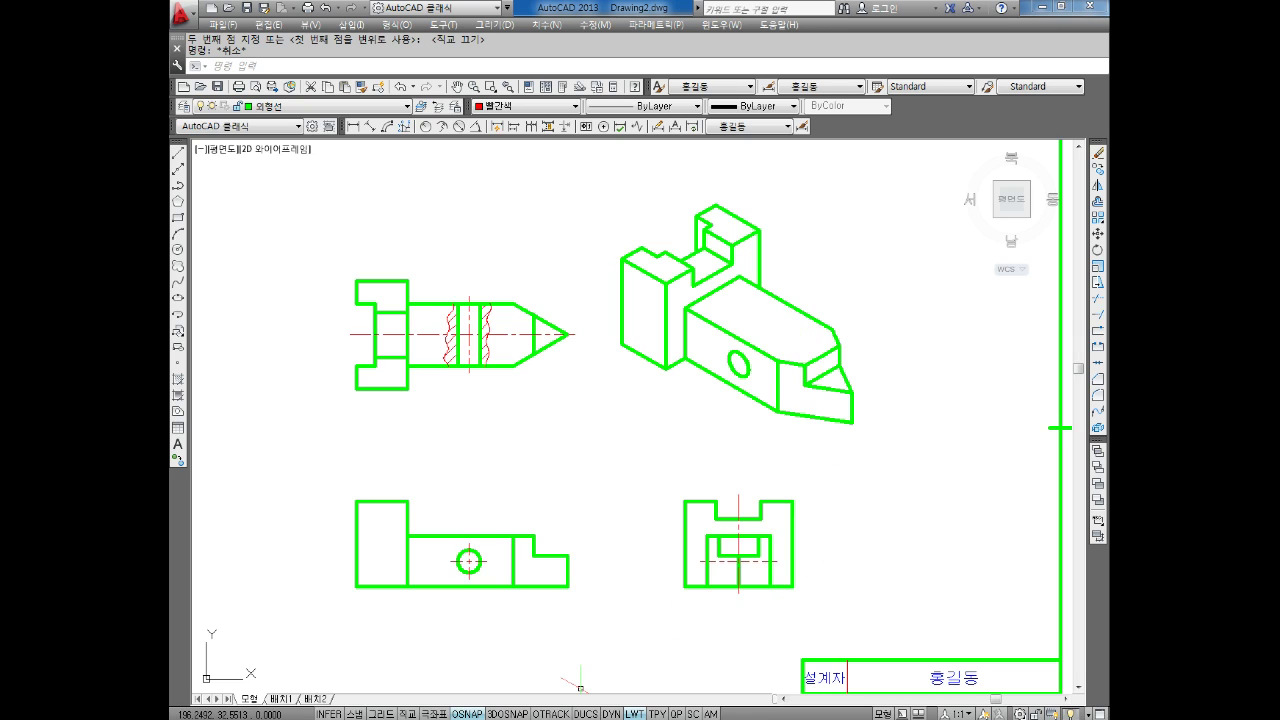
key("alt+Tab")
type("SC엔터")
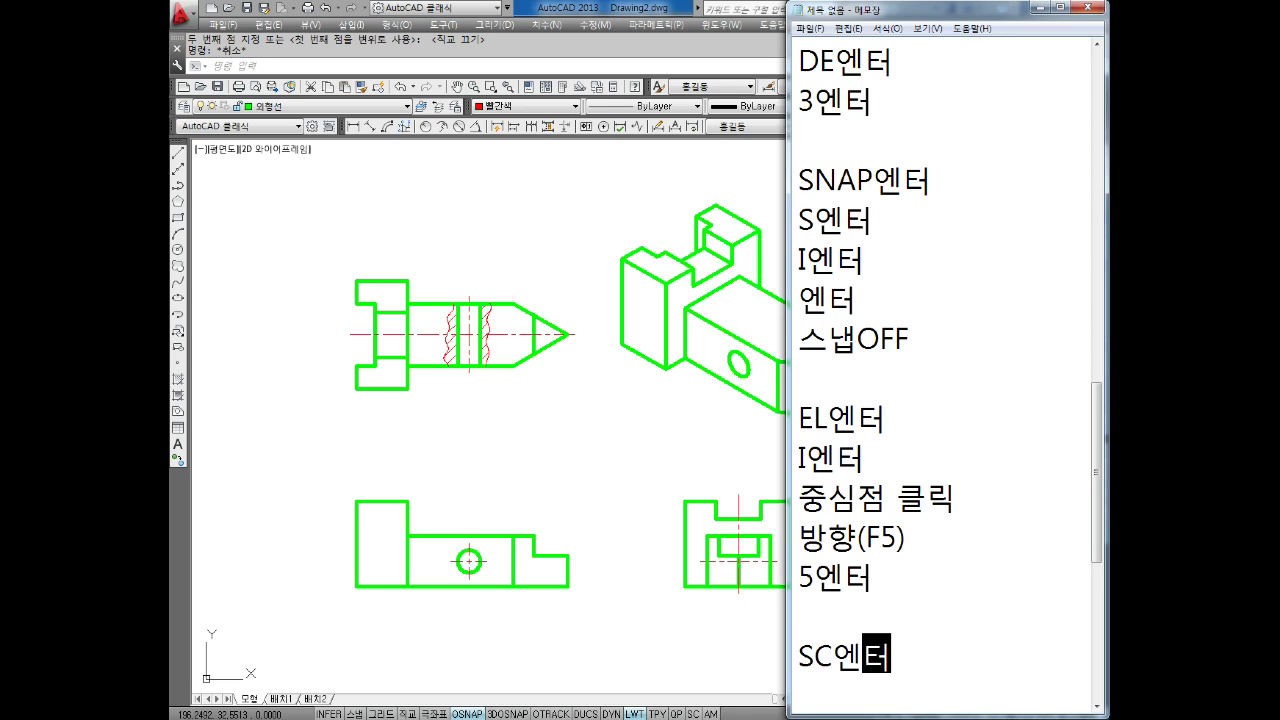
key("Return")
type("입체")
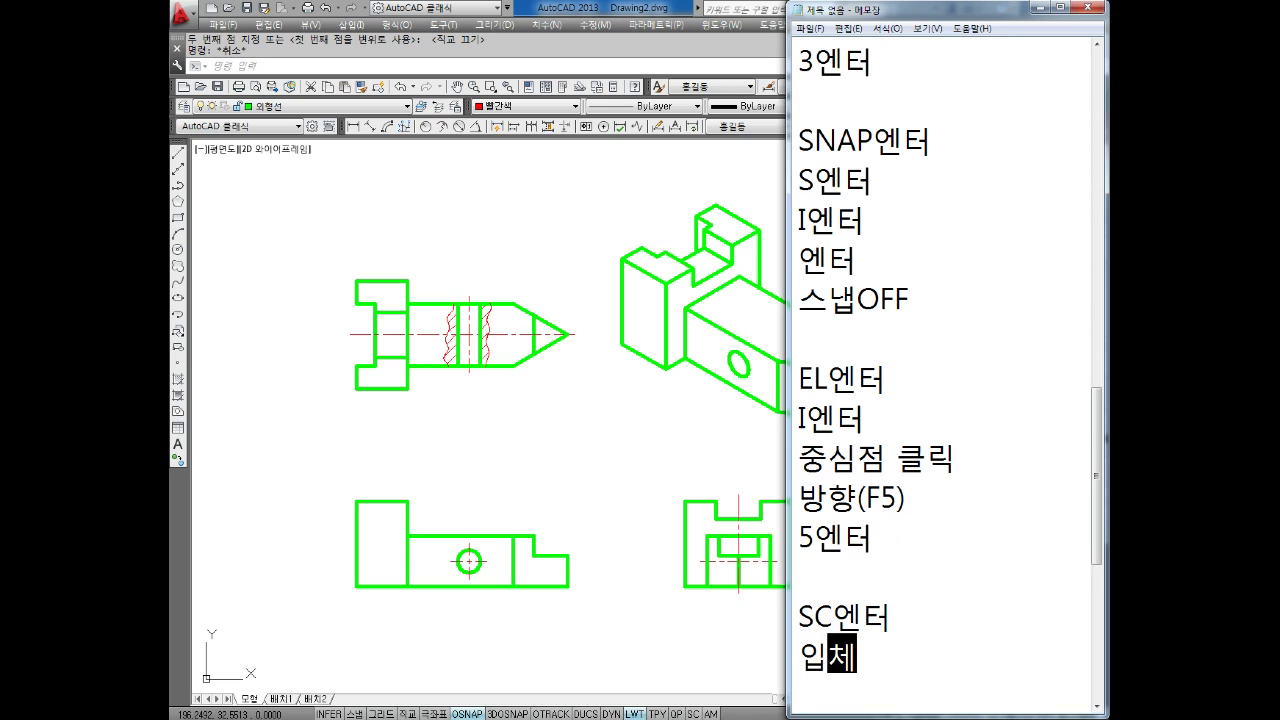
type("도 ㅅ선택")
key("Return")
Complete the scale notes with the lines "기준점 가운데 클릭" and "0.7엔터".
type("기주너")
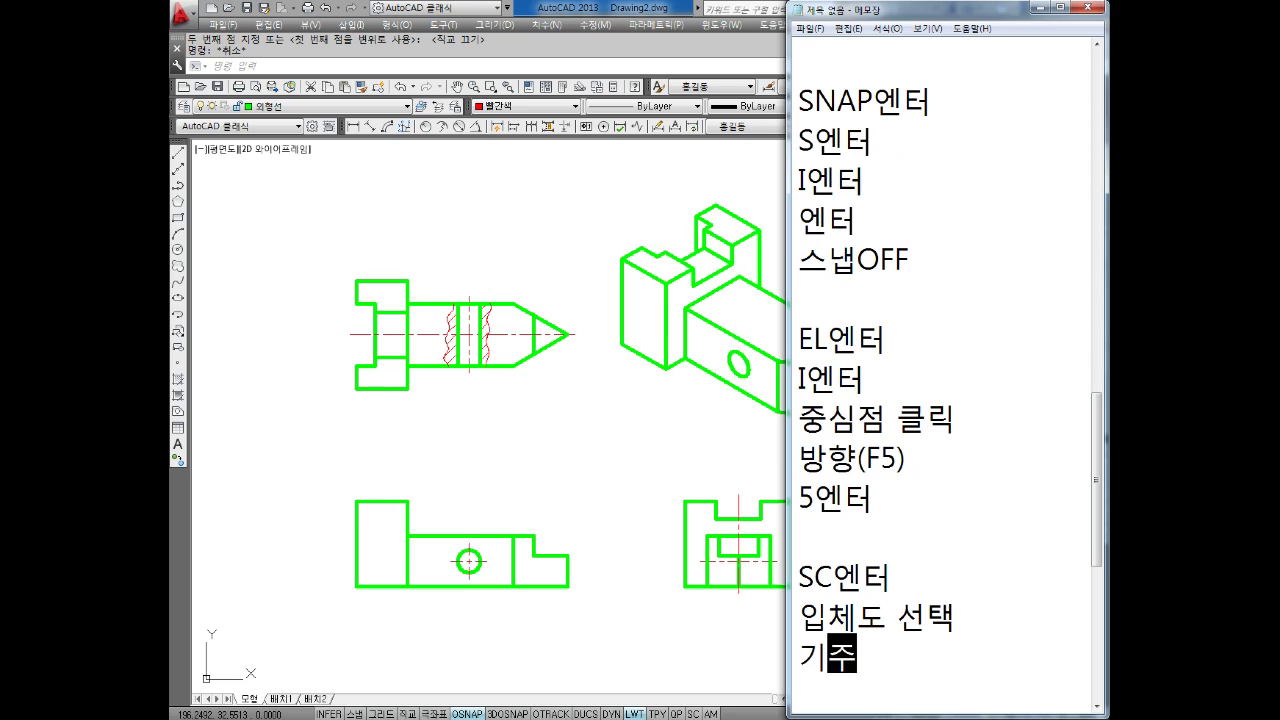
key("BackSpace")
key("BackSpace")
type("ㅈ준점 ㅋ")
key("BackSpace")
type("가운데")
key("Return")
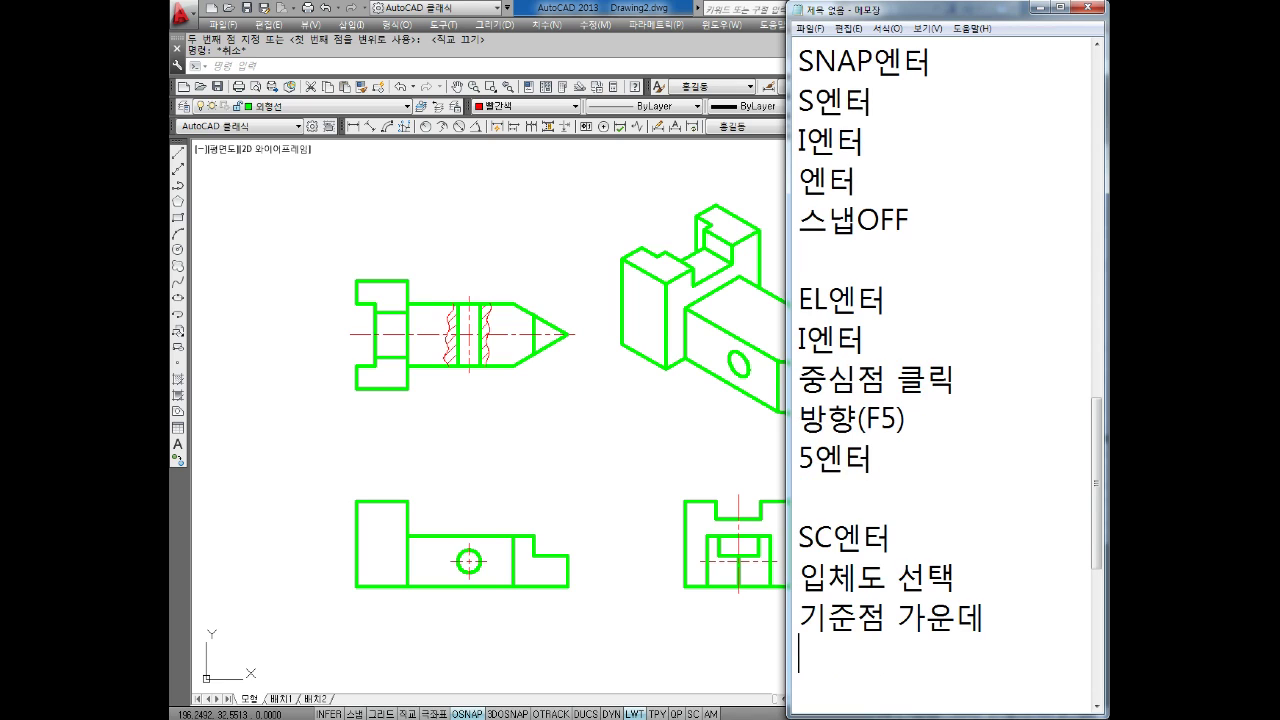
type("클릭")
key("Return")
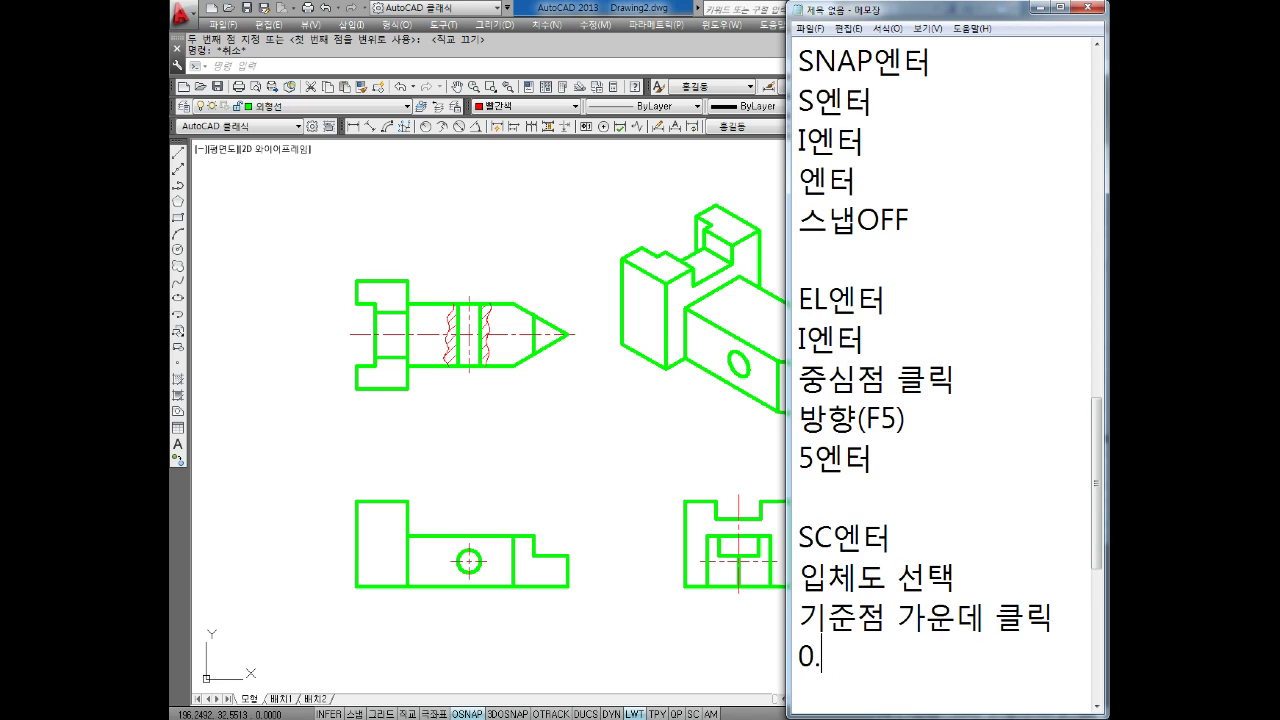
key("Return")
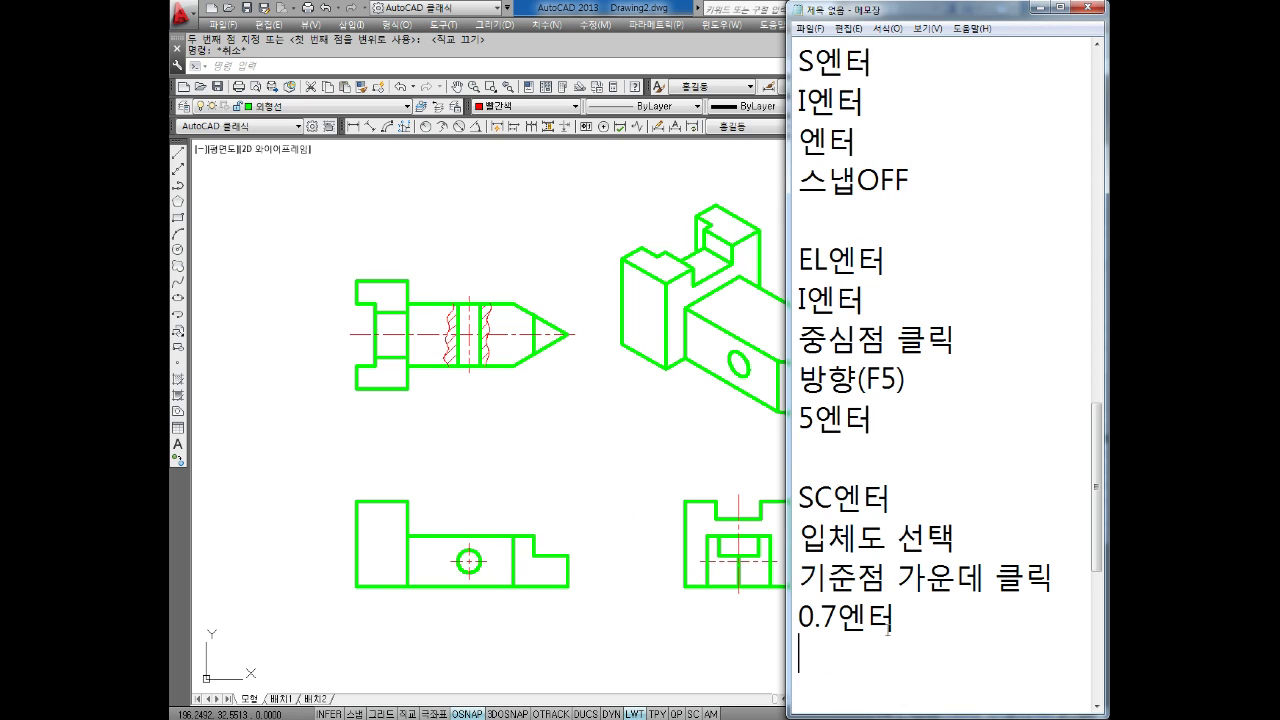
Switch back to AutoCAD and scale the entire isometric view by 0.7 about the hole's centre.
left_click(634, 451)
scroll(674, 417, "down", 3)
scroll(629, 371, "up", 4)
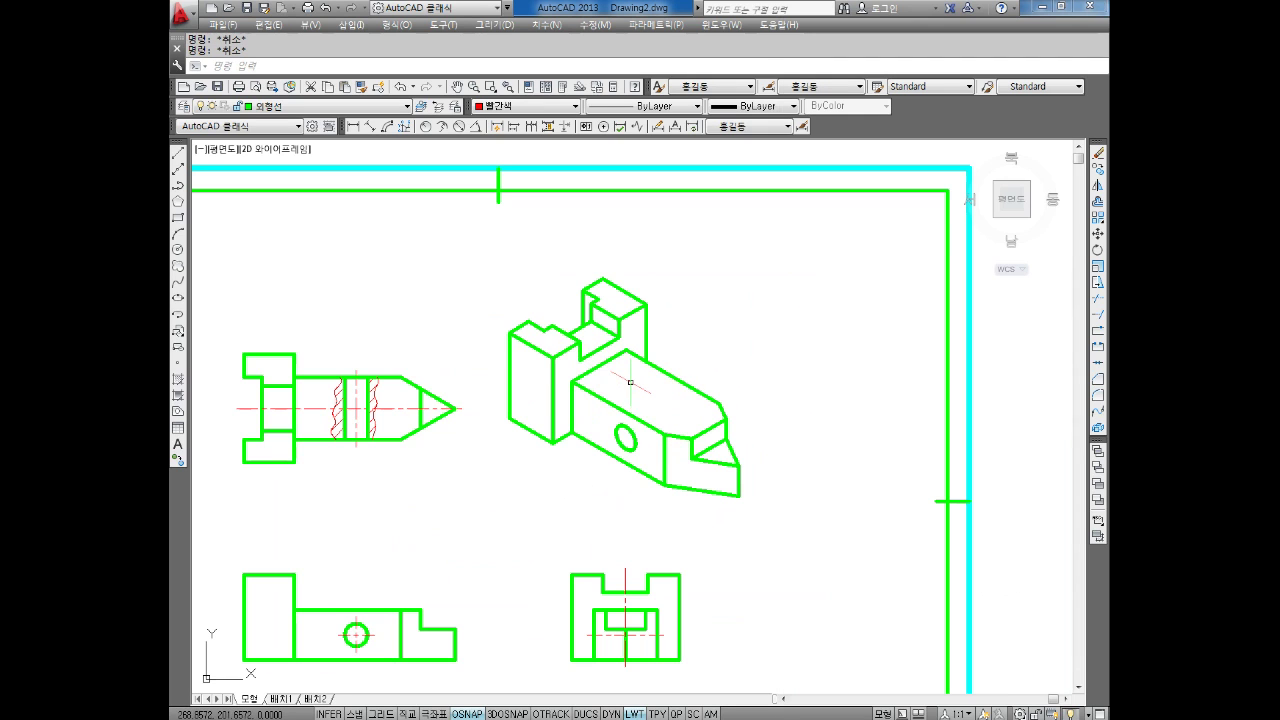
type("sc")
key("Return")
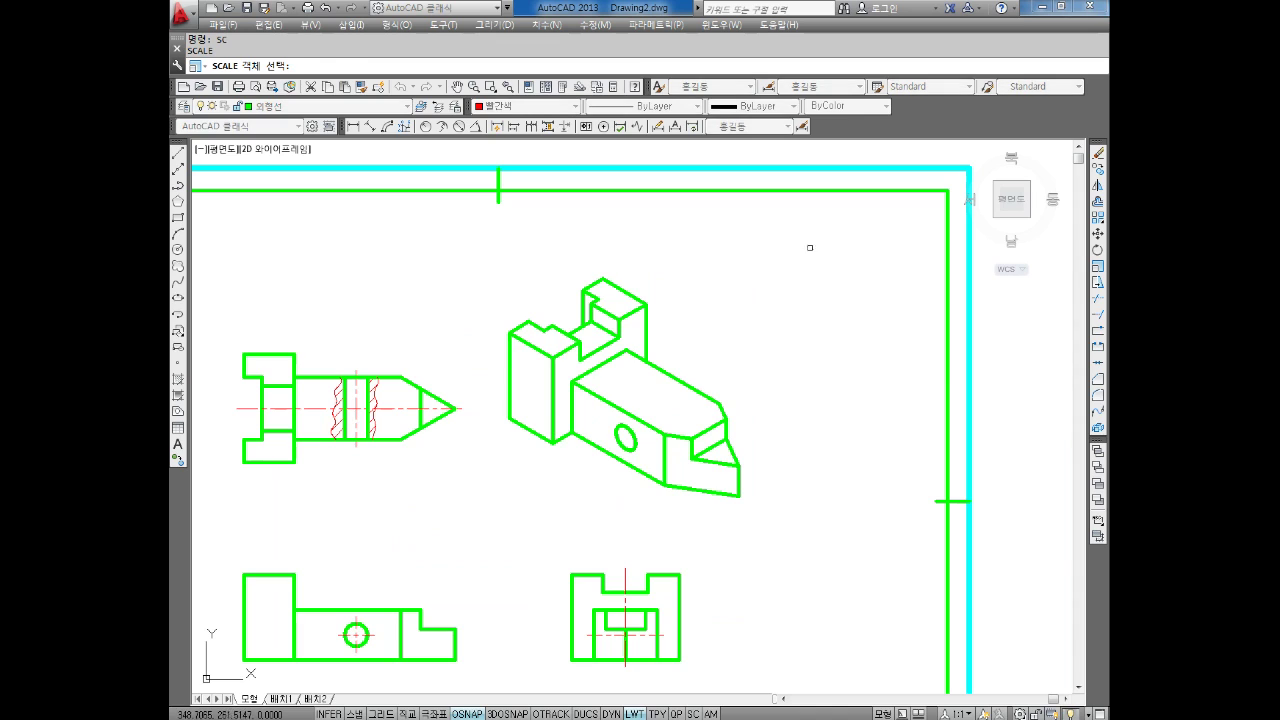
left_click(810, 243)
left_click(490, 525)
key("Return")
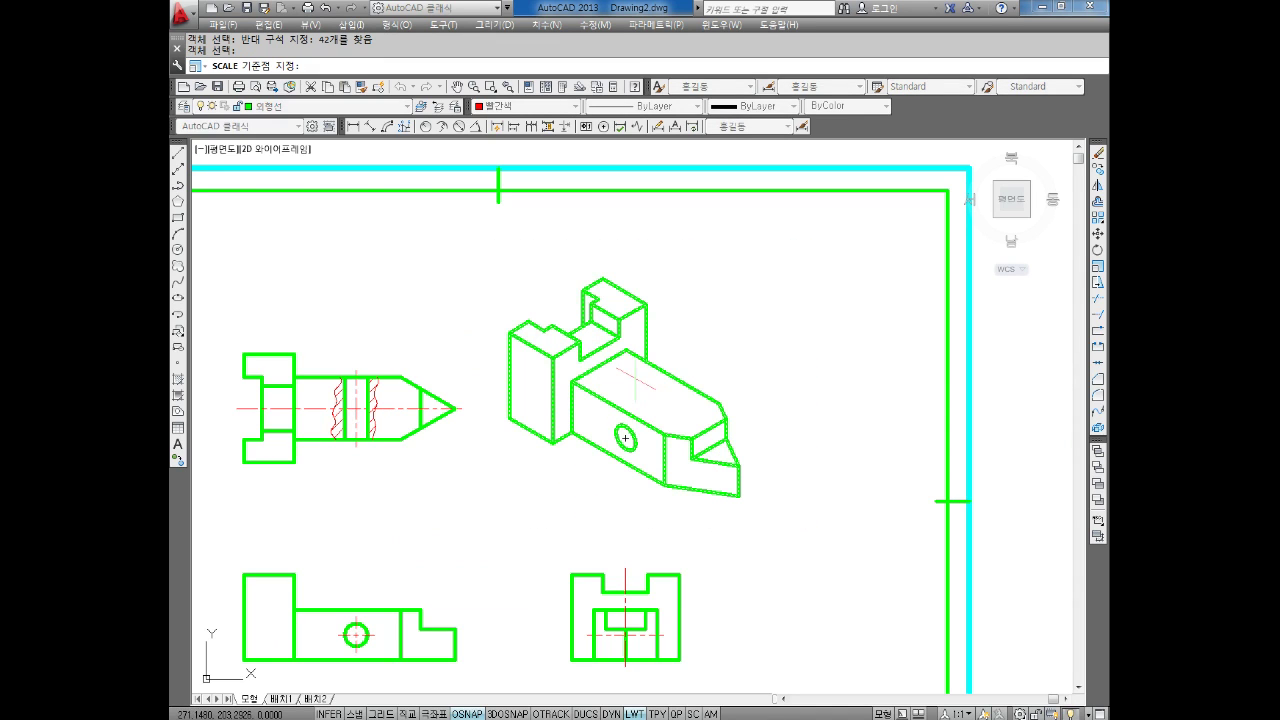
left_click(625, 438)
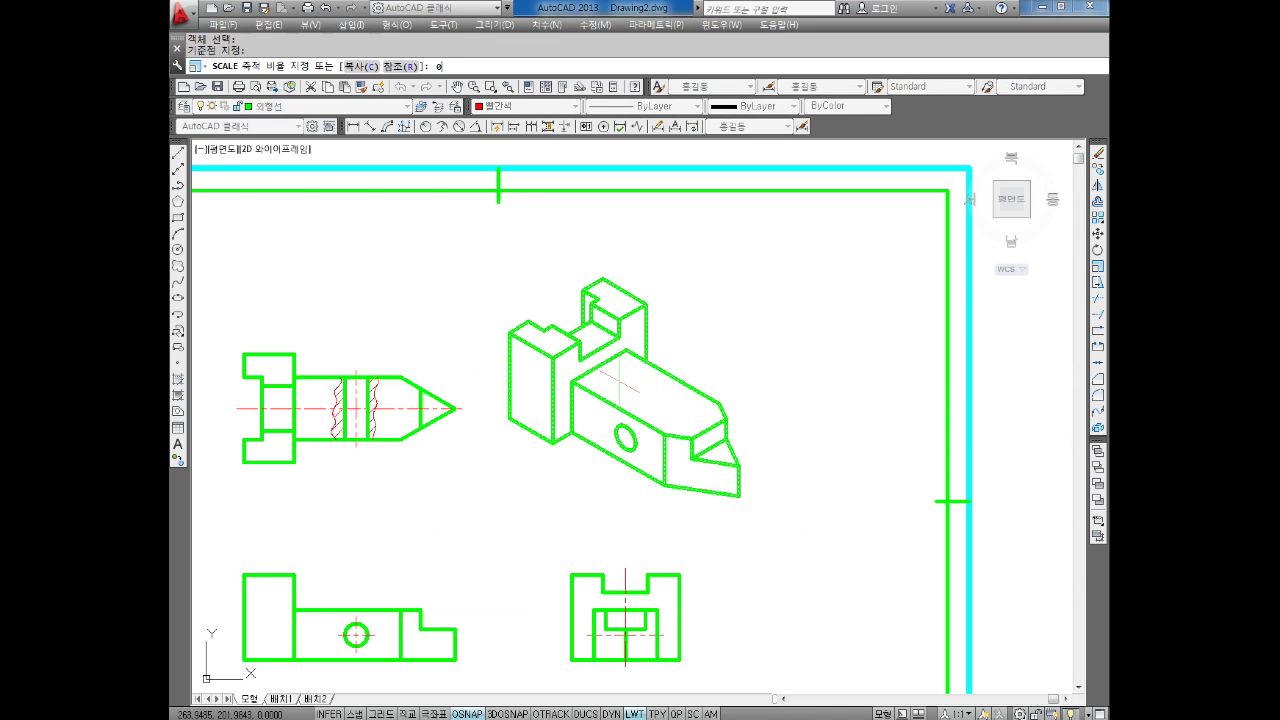
key("Return")
key("Escape")
key("Escape")
Move the reduced isometric view slightly left and down toward the top view.
middle_click_drag(610, 390, 637, 373)
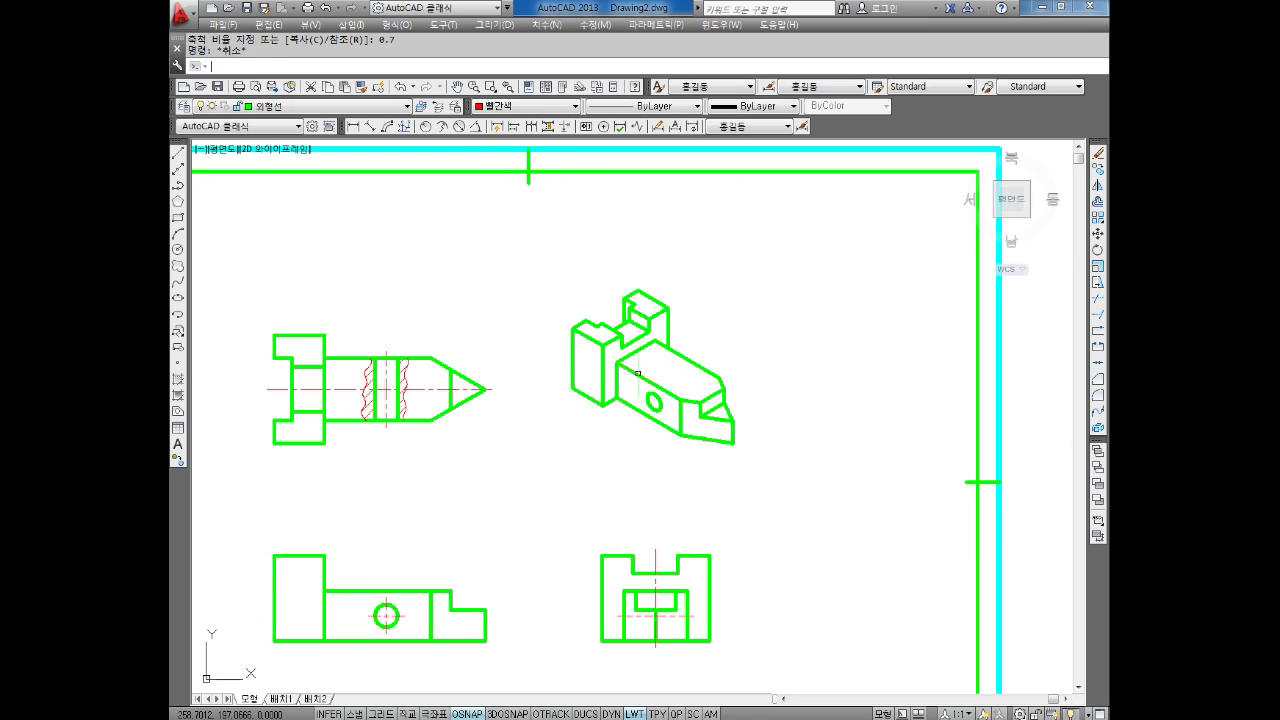
type("m")
key("Return")
left_click(764, 273)
left_click(552, 458)
key("Return")
left_click(541, 444)
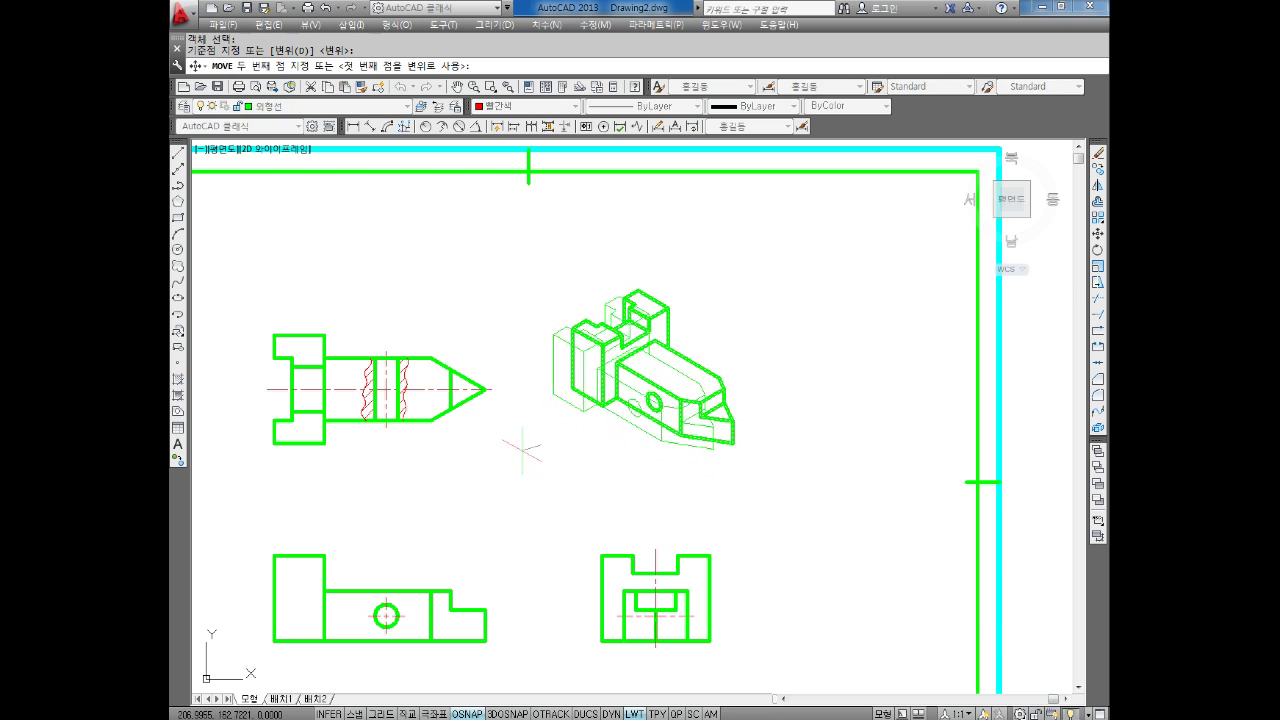
left_click(521, 448)
middle_click_drag(531, 484, 680, 443)
key("Escape")
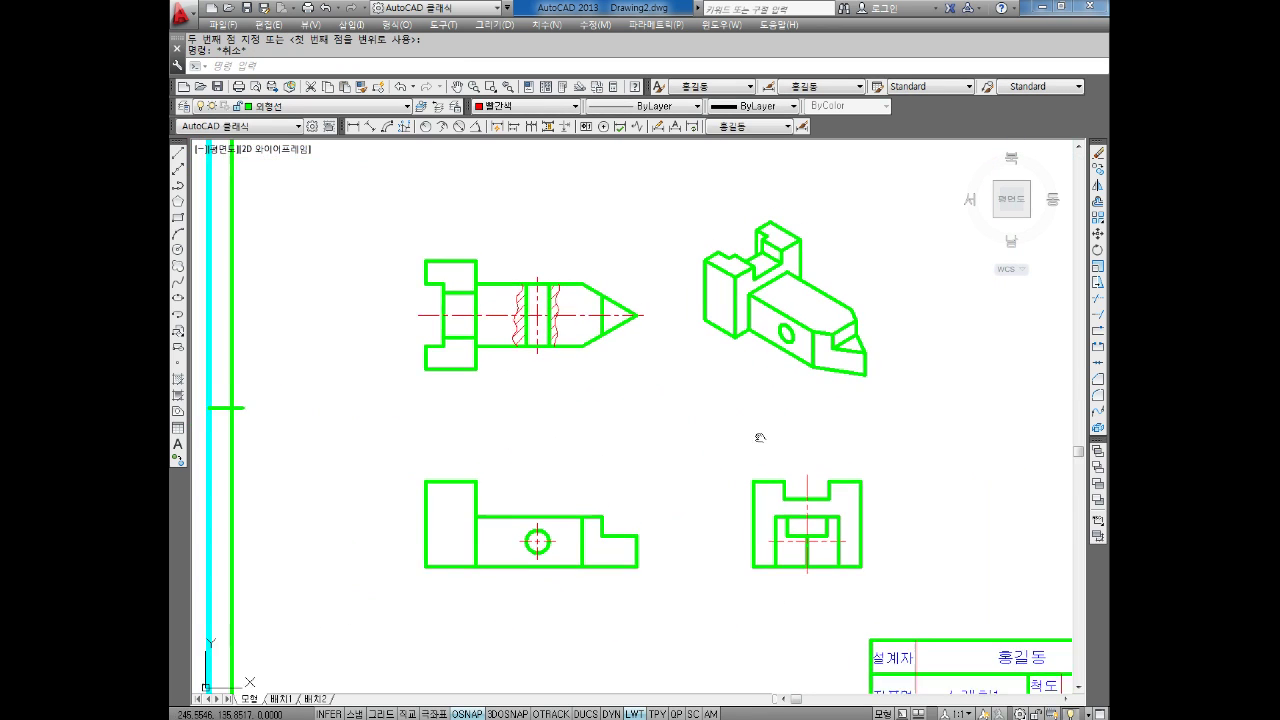
Move the isometric view slightly right so it is centred above the side view, and save the drawing.
middle_click_drag(540, 318, 498, 310)
key("Escape")
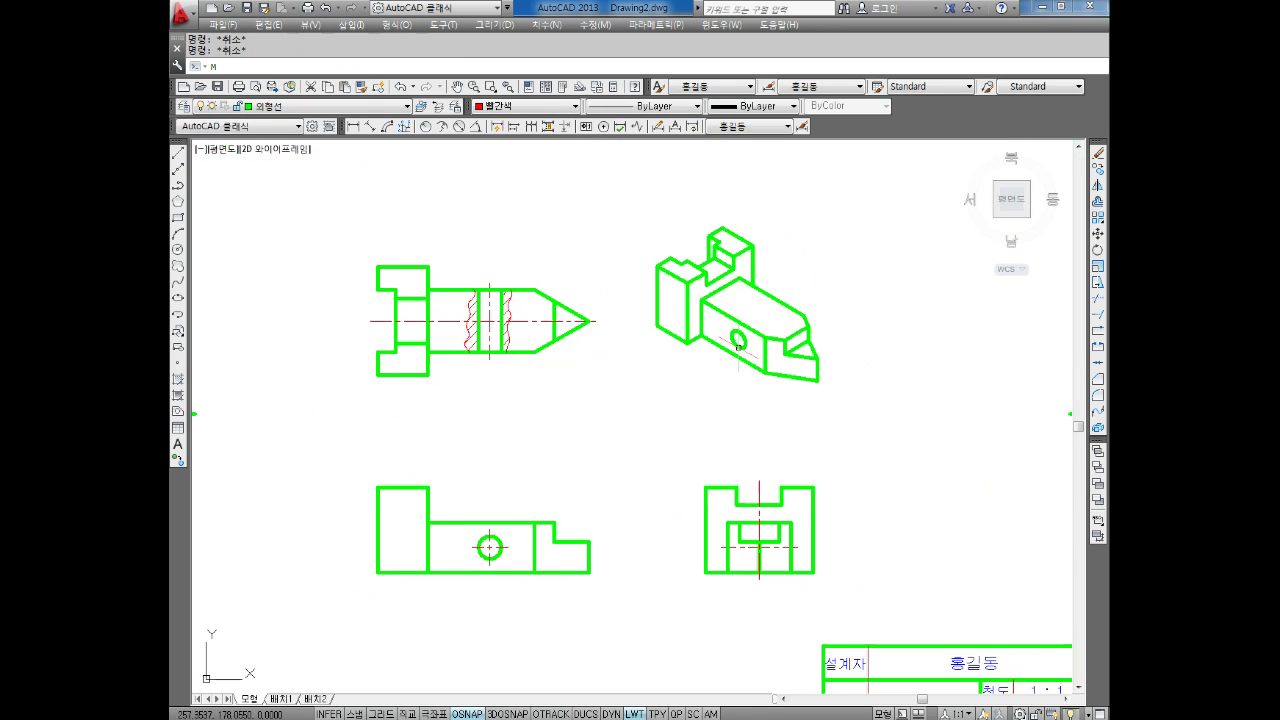
type("m")
key("Return")
left_click(877, 224)
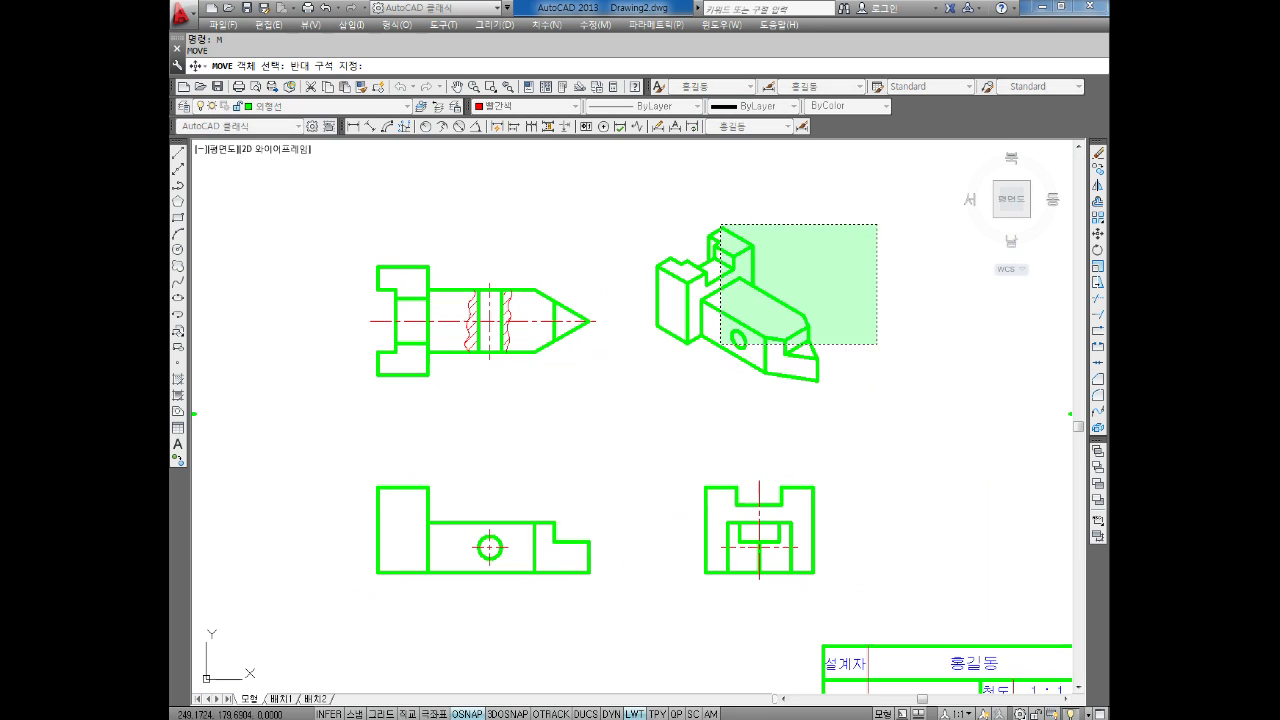
left_click(633, 394)
key("Return")
left_click(886, 328)
left_click(904, 328)
key("Escape")
middle_click_drag(883, 386, 820, 366)
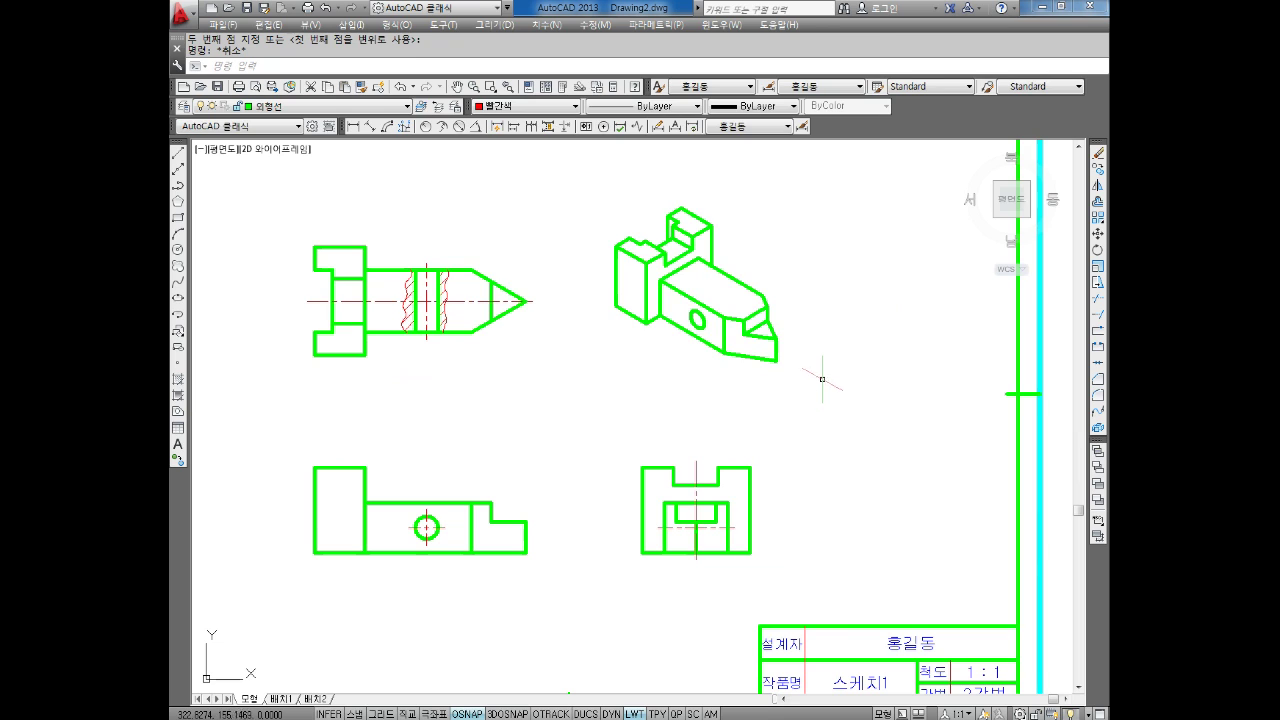
key("ctrl+s")
key("Escape")
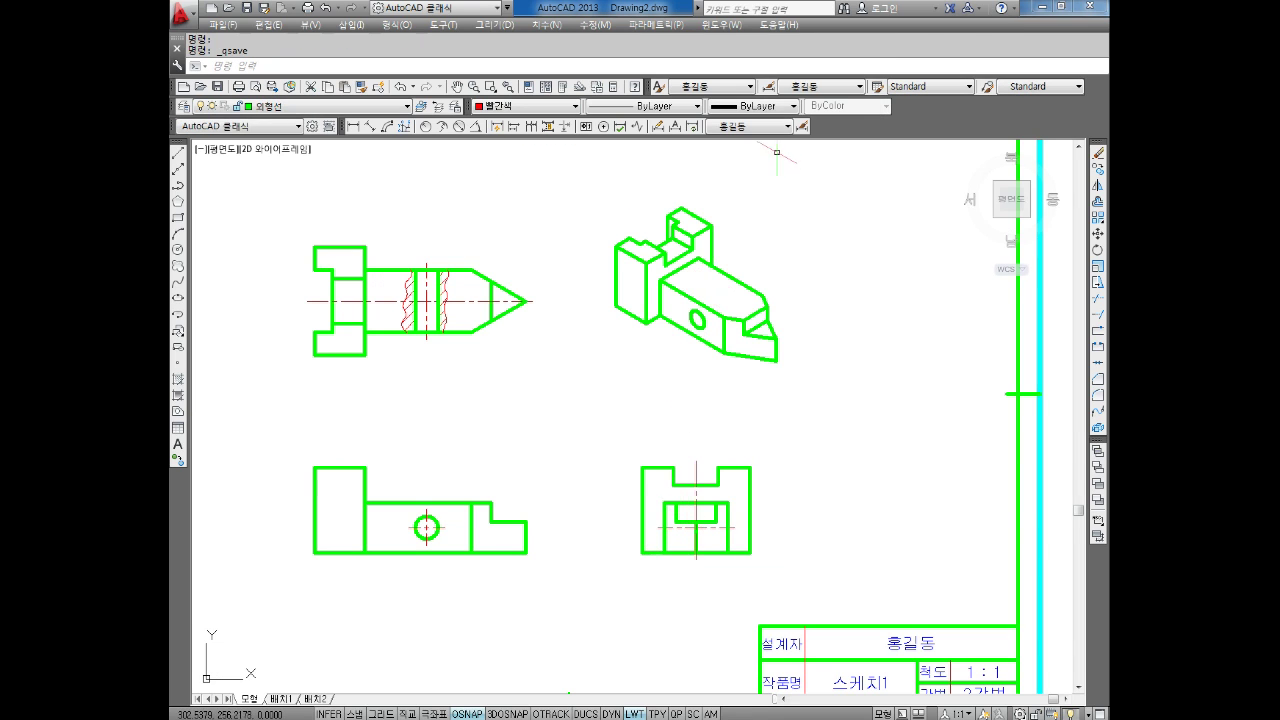
Switch to Notepad and add the snap reset notes "SNAP엔터", "S엔터", "S엔터" and "엔터" below the scale notes.
middle_click_drag(738, 348, 740, 360)
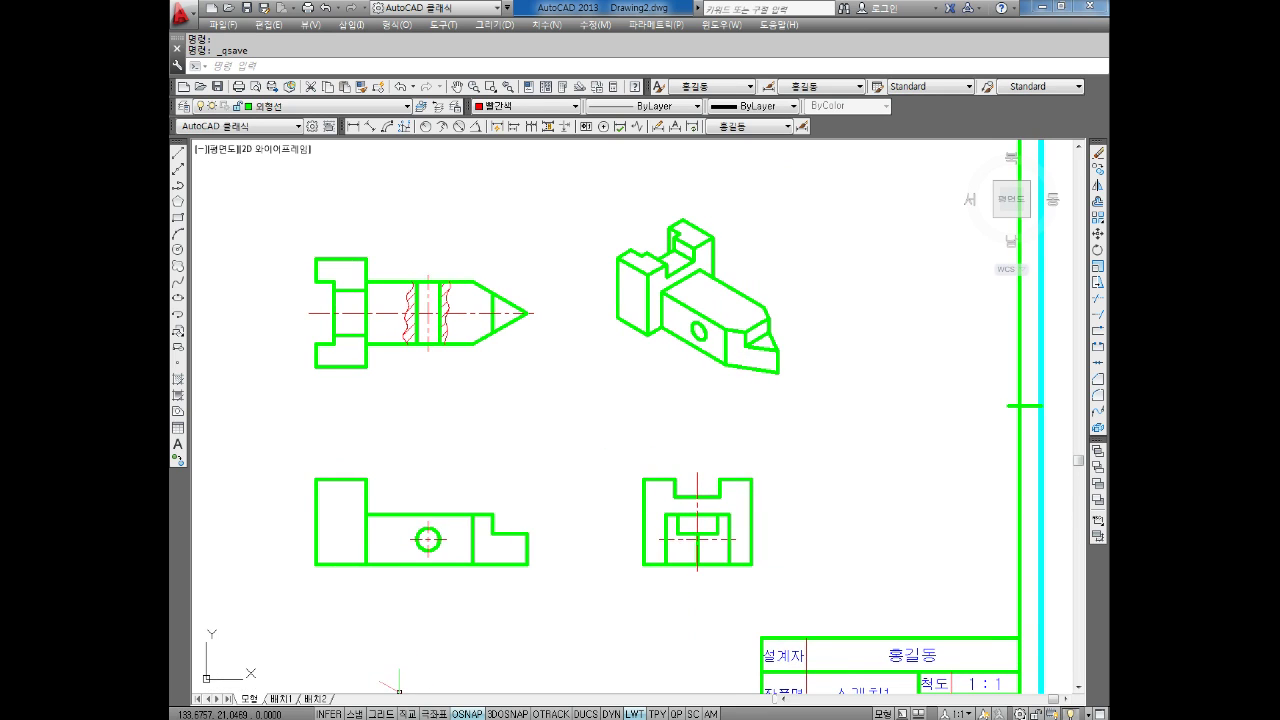
left_click(416, 715)
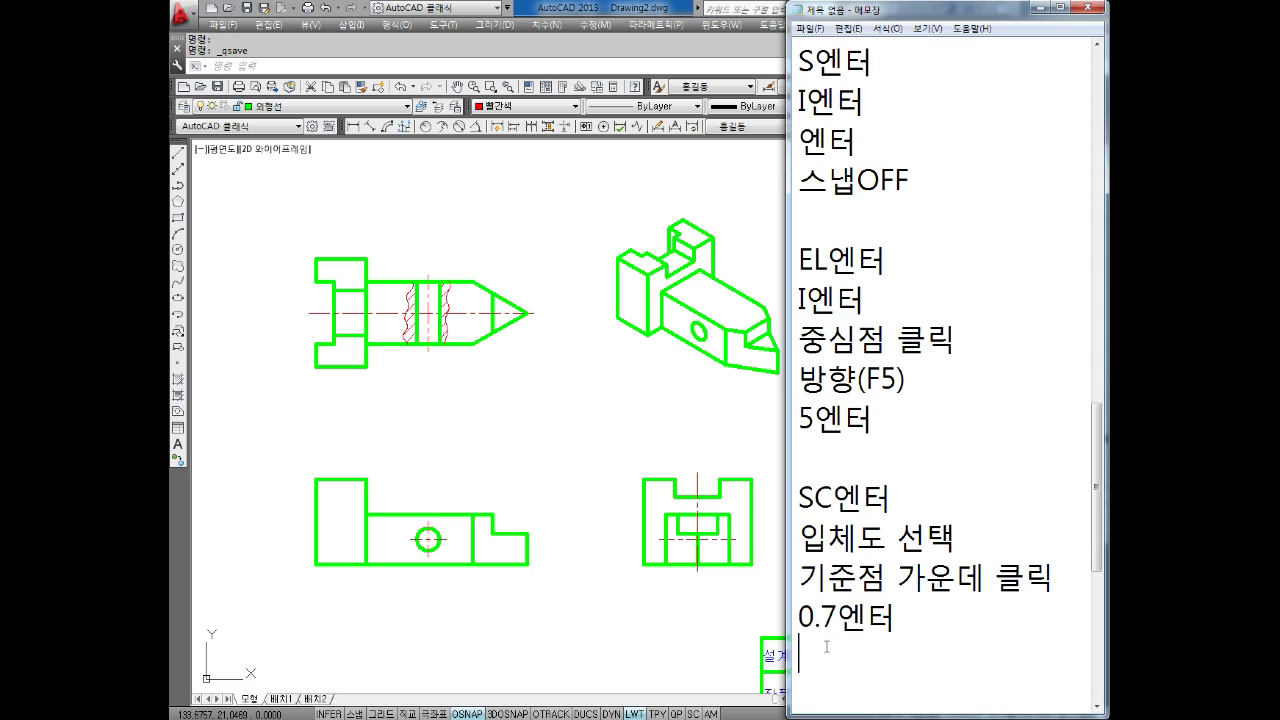
scroll(826, 647, "down", 3)
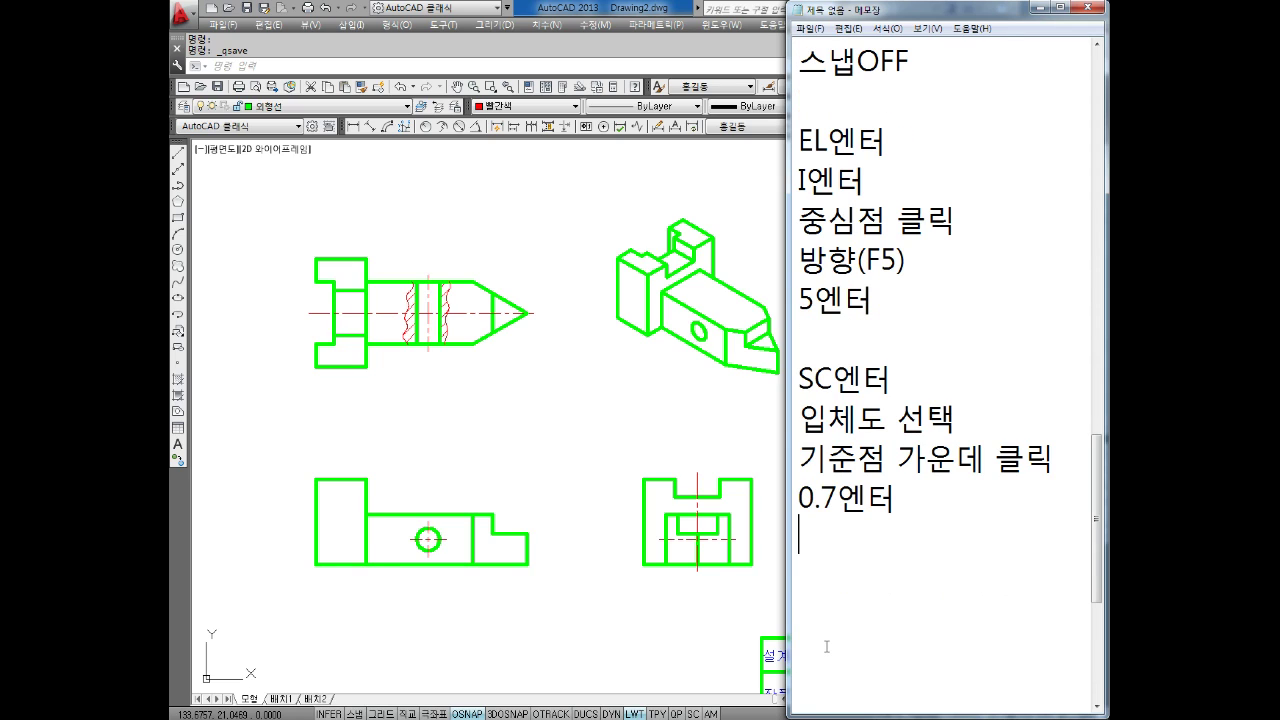
type("SNAP엔터")
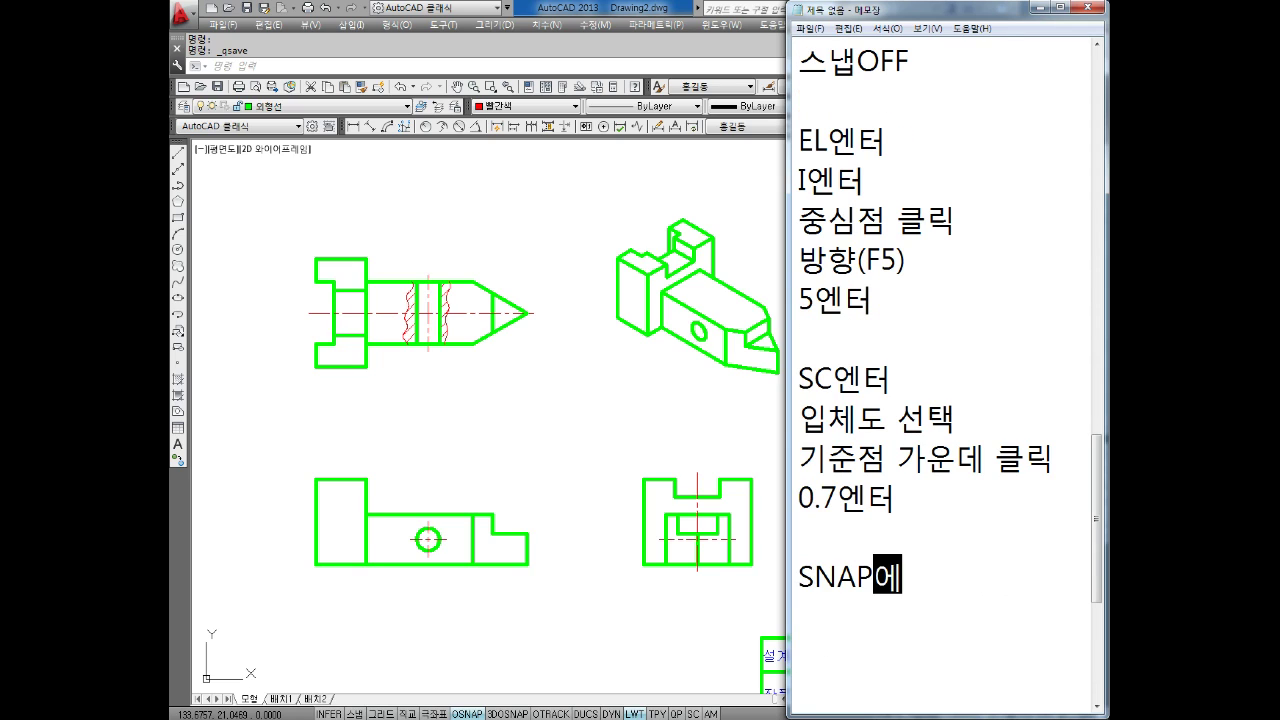
key("Return")
type("S엔터")
key("Return")
type("S엔터")
key("Return")
type("엔ㅌㅓ")
key("Return")
Complete the snap reset notes with the line "스냅OFF".
type("TMS")
key("BackSpace")
key("BackSpace")
key("BackSpace")
type("스냅")
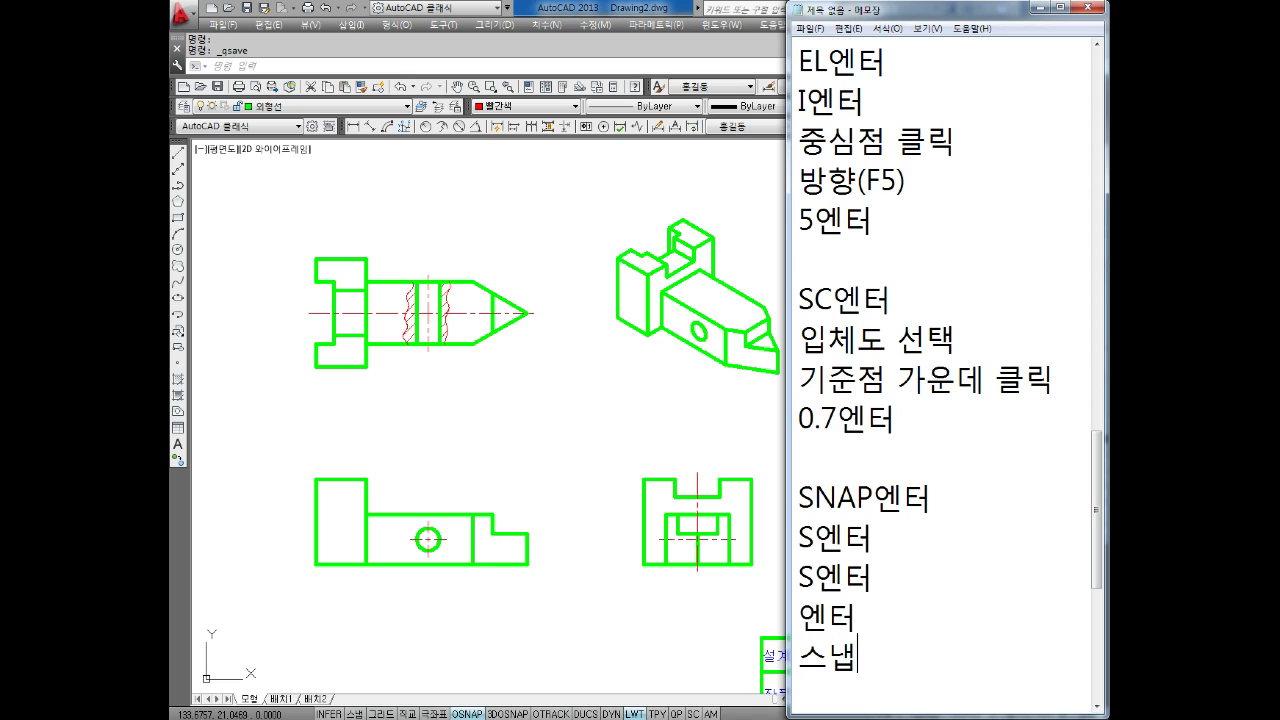
type("OFF")
key("Return")
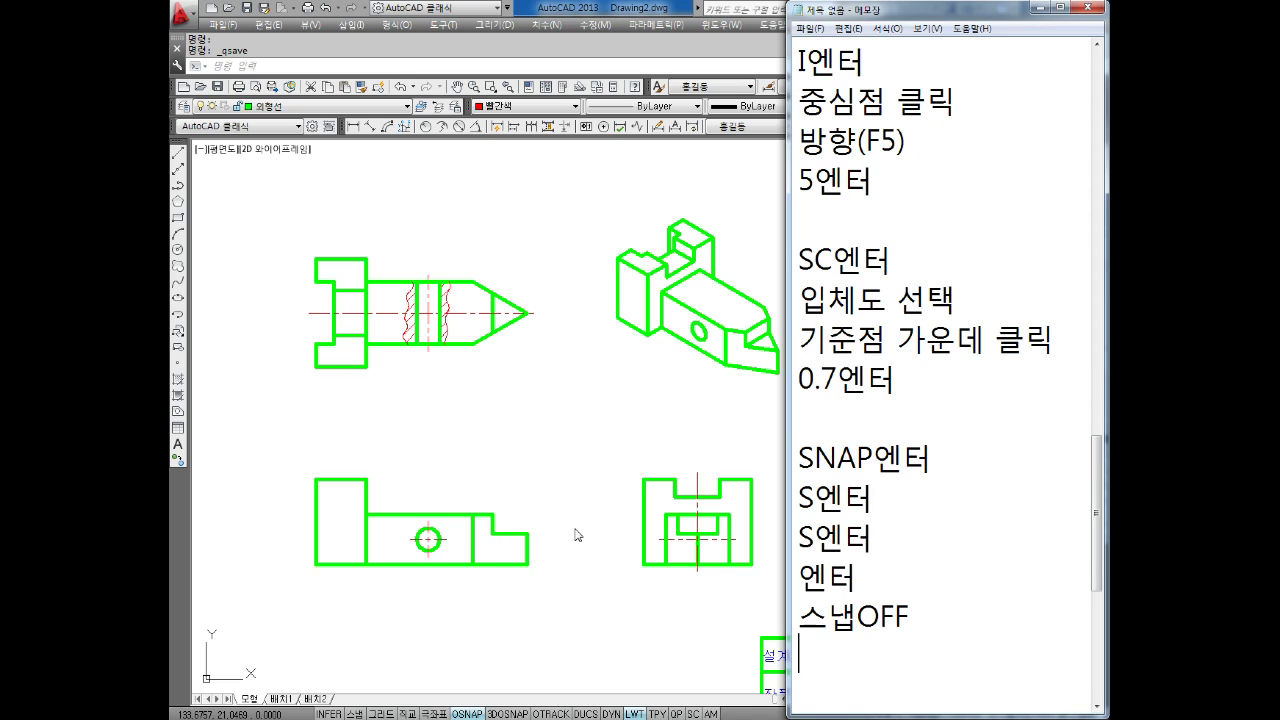
Switch back to AutoCAD and set the snap style to Standard, accepting the default spacing of 10.
left_click(686, 419)
type("snap")
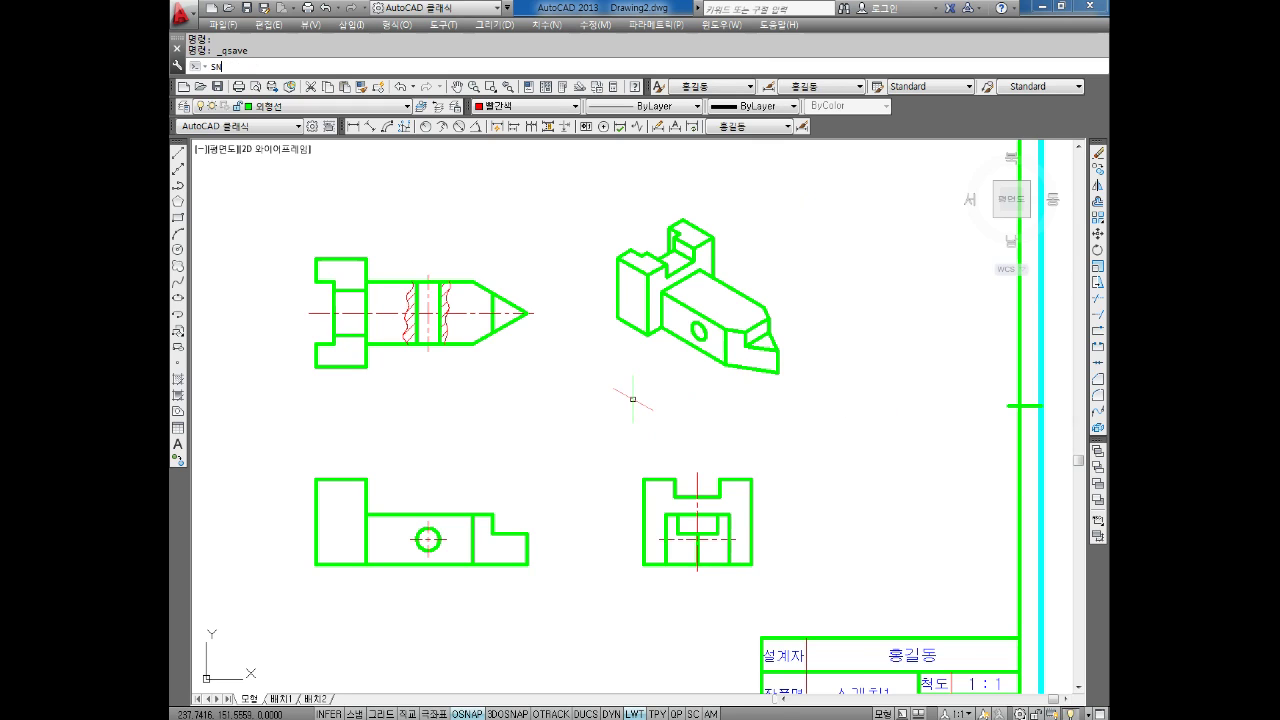
key("Return")
type("s")
key("Return")
type("s")
key("Return")
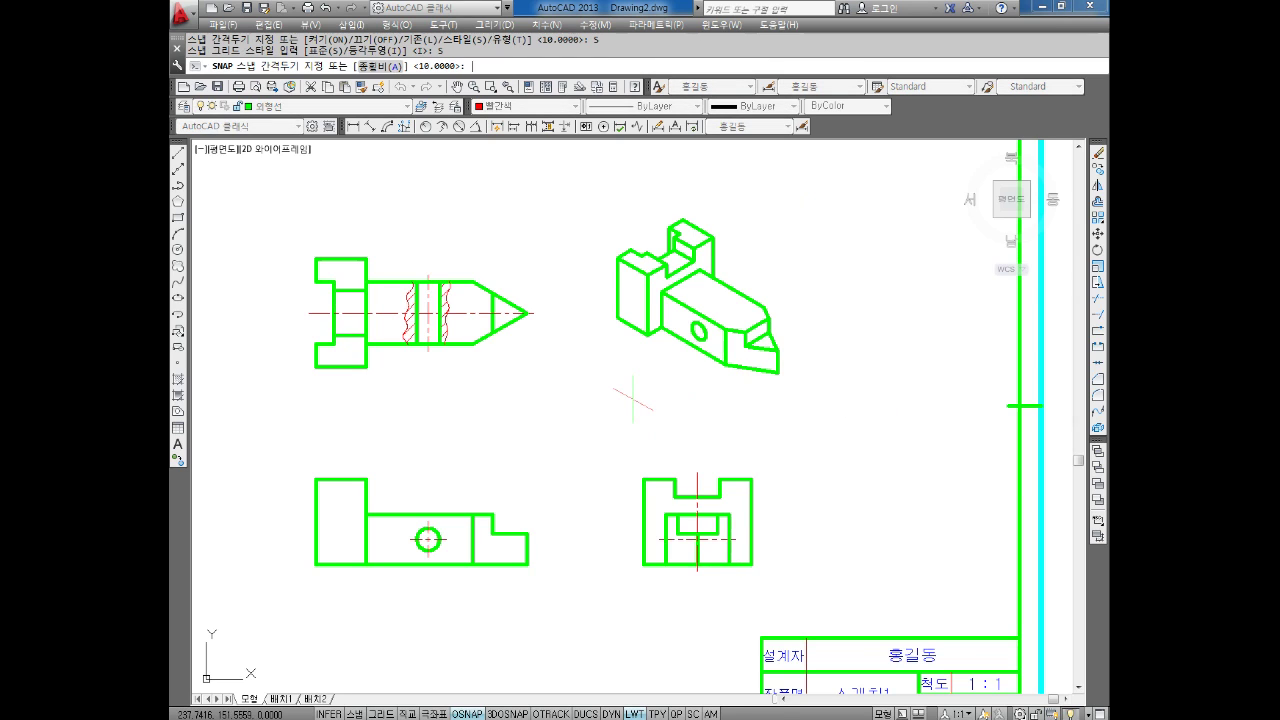
key("Return")
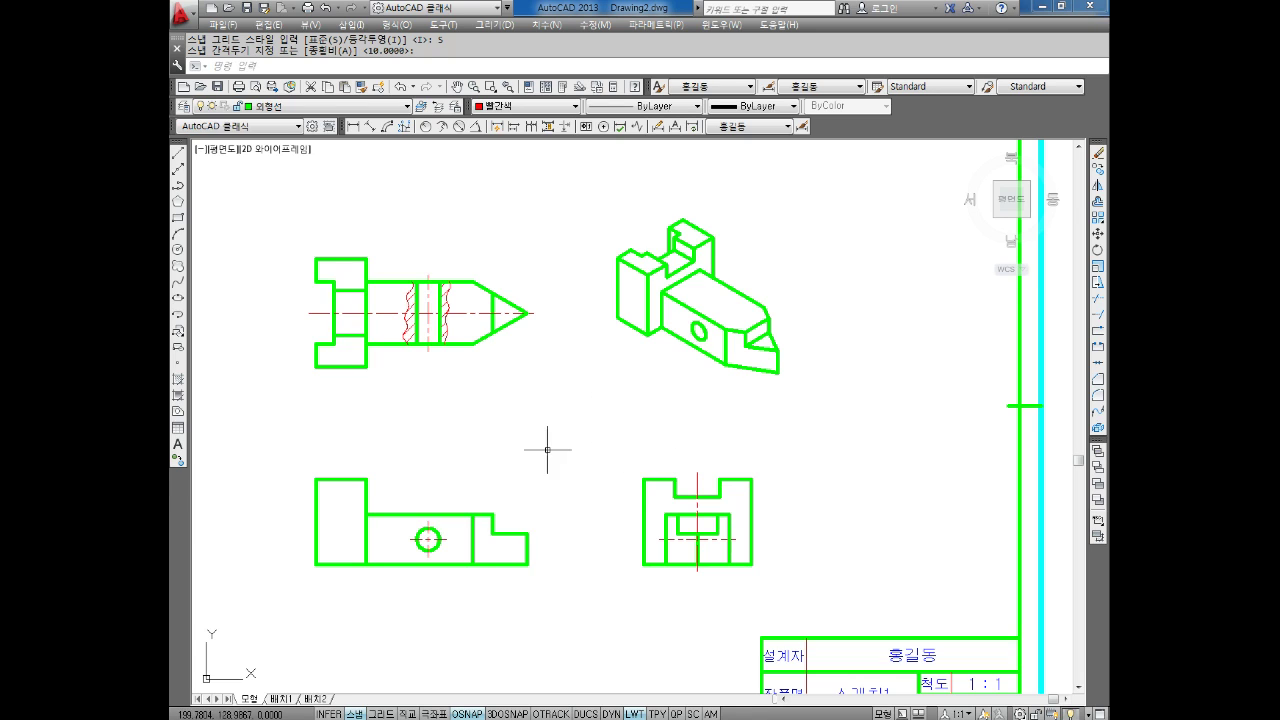
Turn snap mode off and check the four views on the whole sheet.
key("Escape")
key("Escape")
key("F9")
scroll(723, 357, "down", 3)
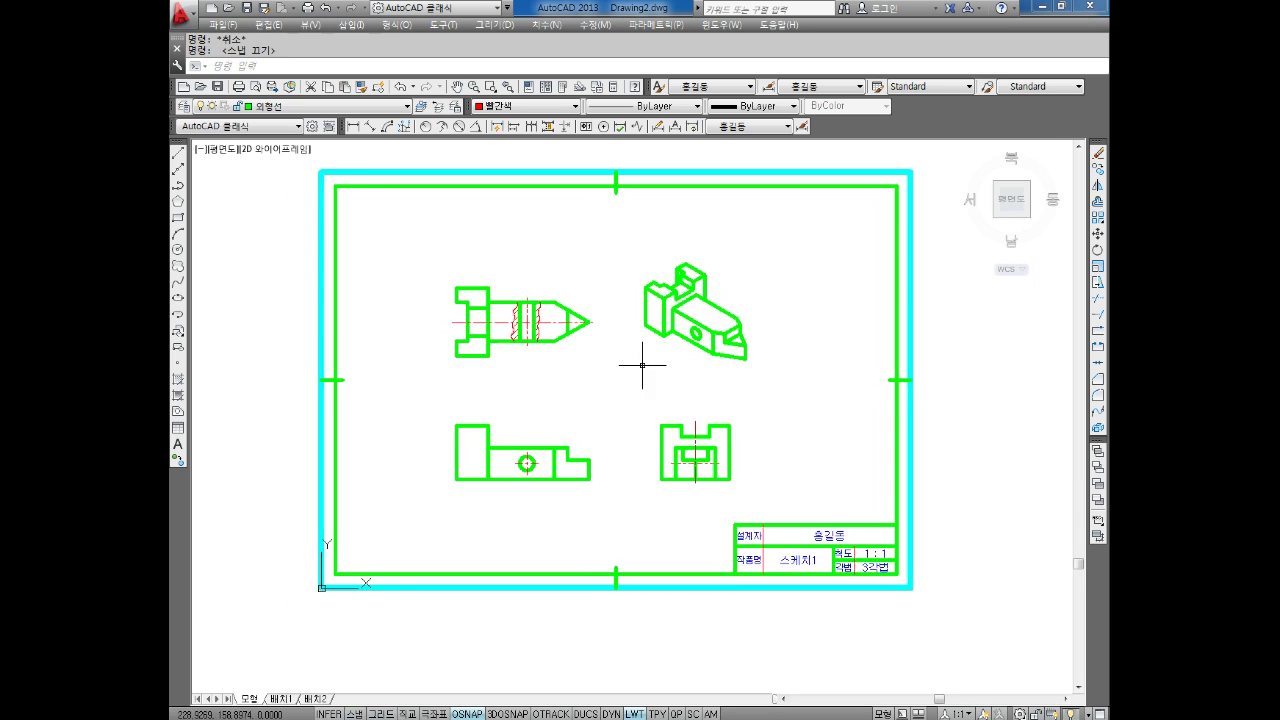
scroll(580, 330, "up", 3)
middle_click_drag(580, 338, 600, 366)
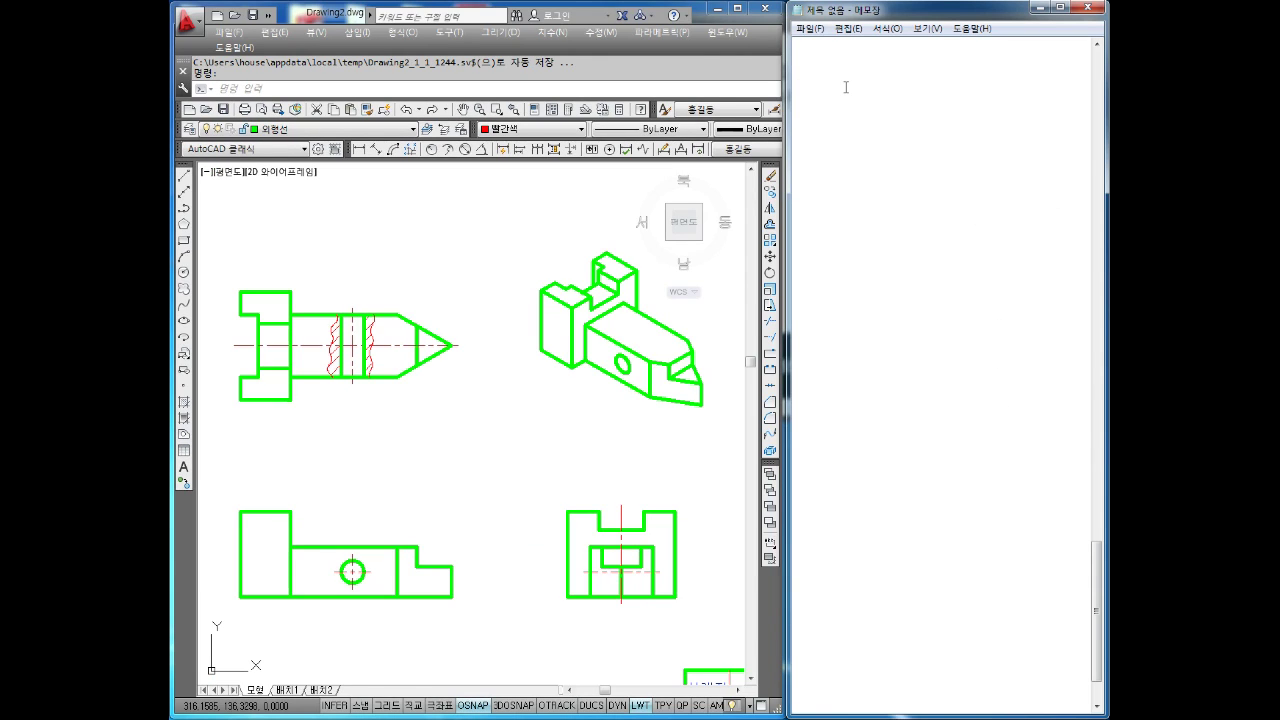
Write the note headings "일반적인 치수기입" and "공차 적용" in Notepad, separated by a blank line.
type("일반적인 치수")
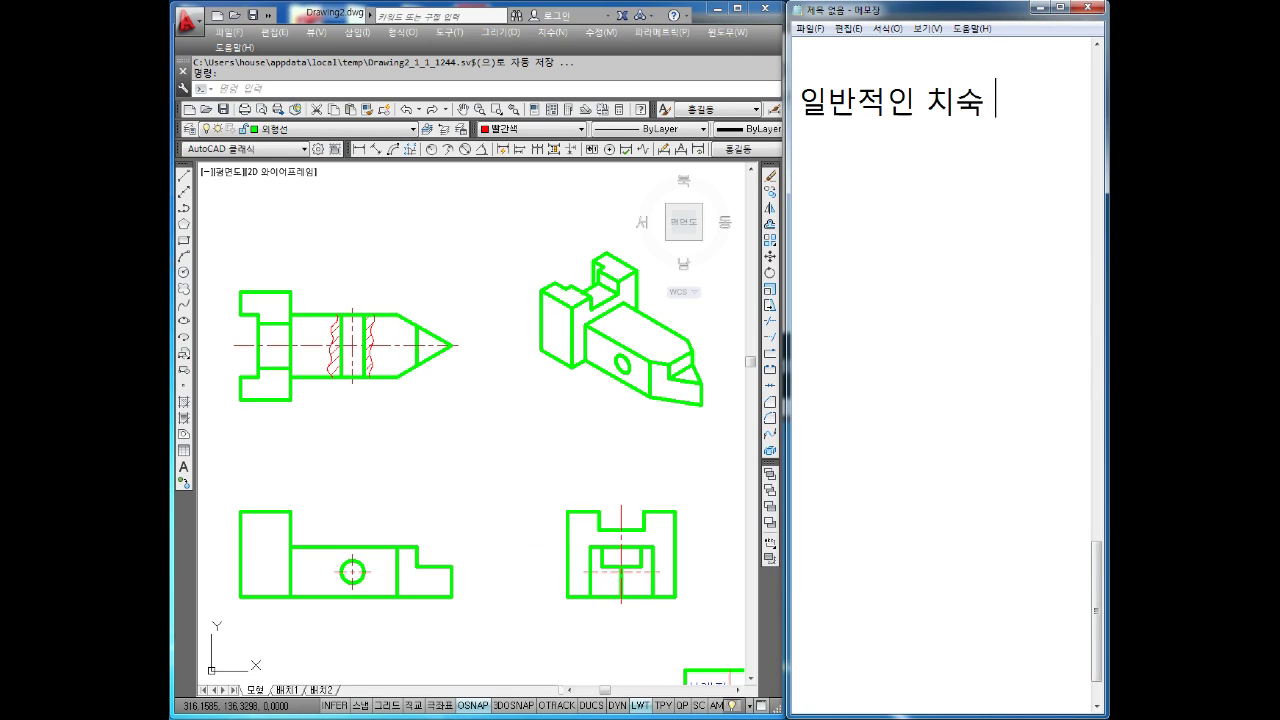
type("기입")
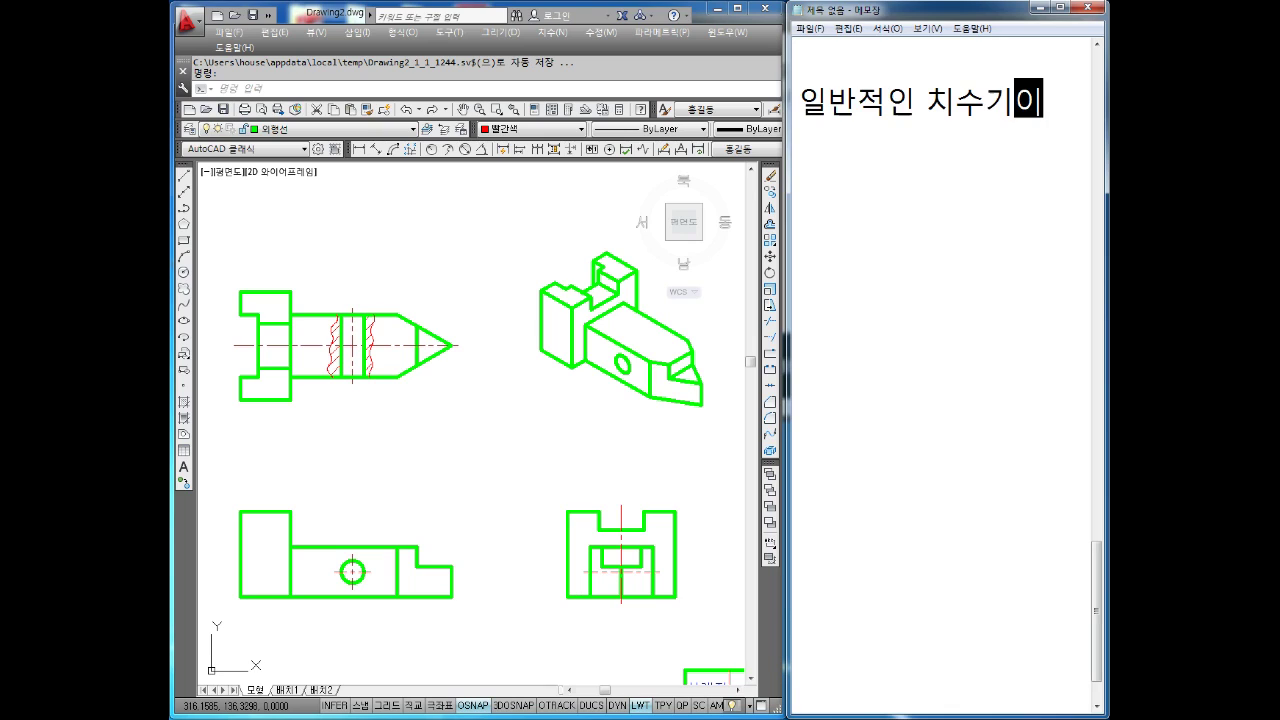
key("Return")
key("Return")
type("공")
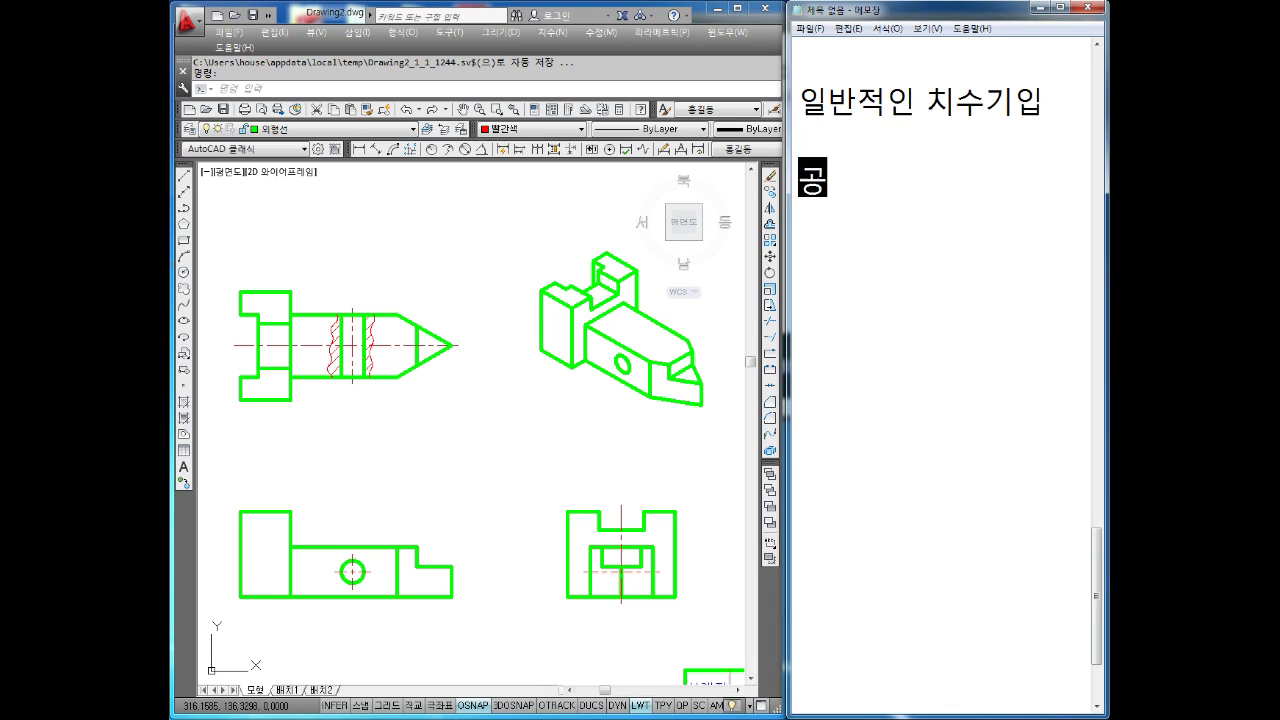
type("차 적용")
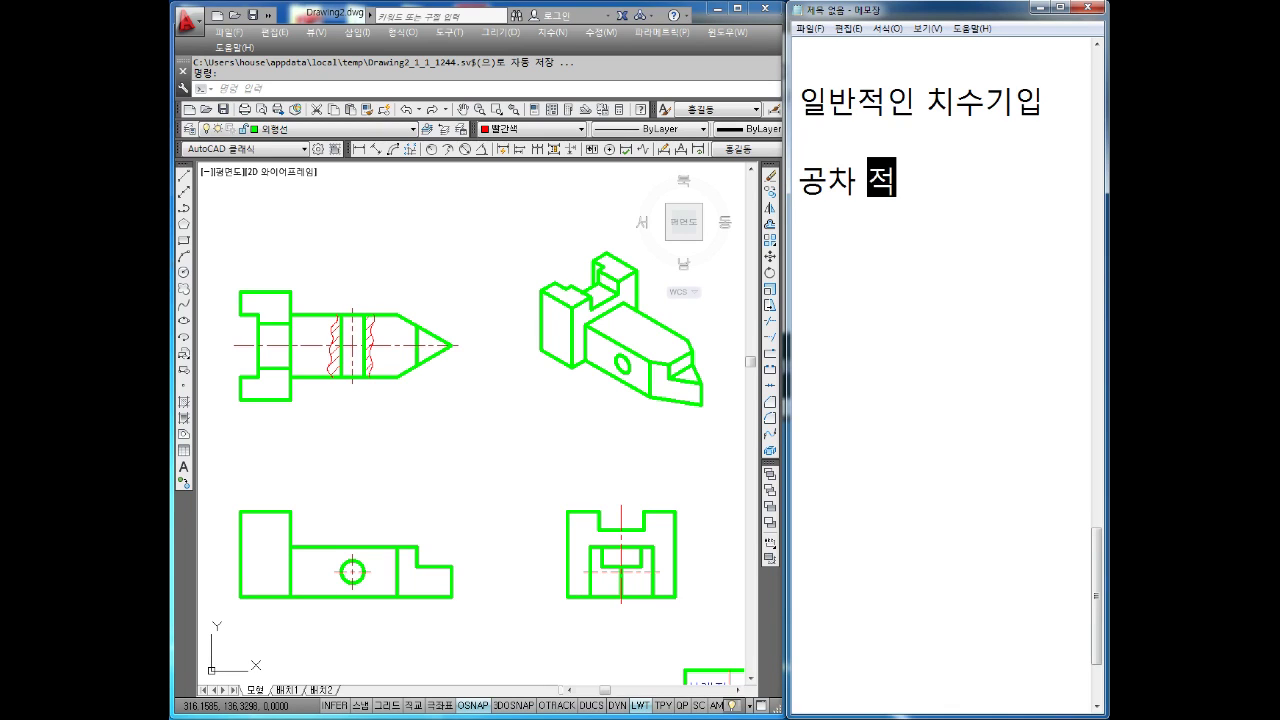
key("Return")
key("Return")
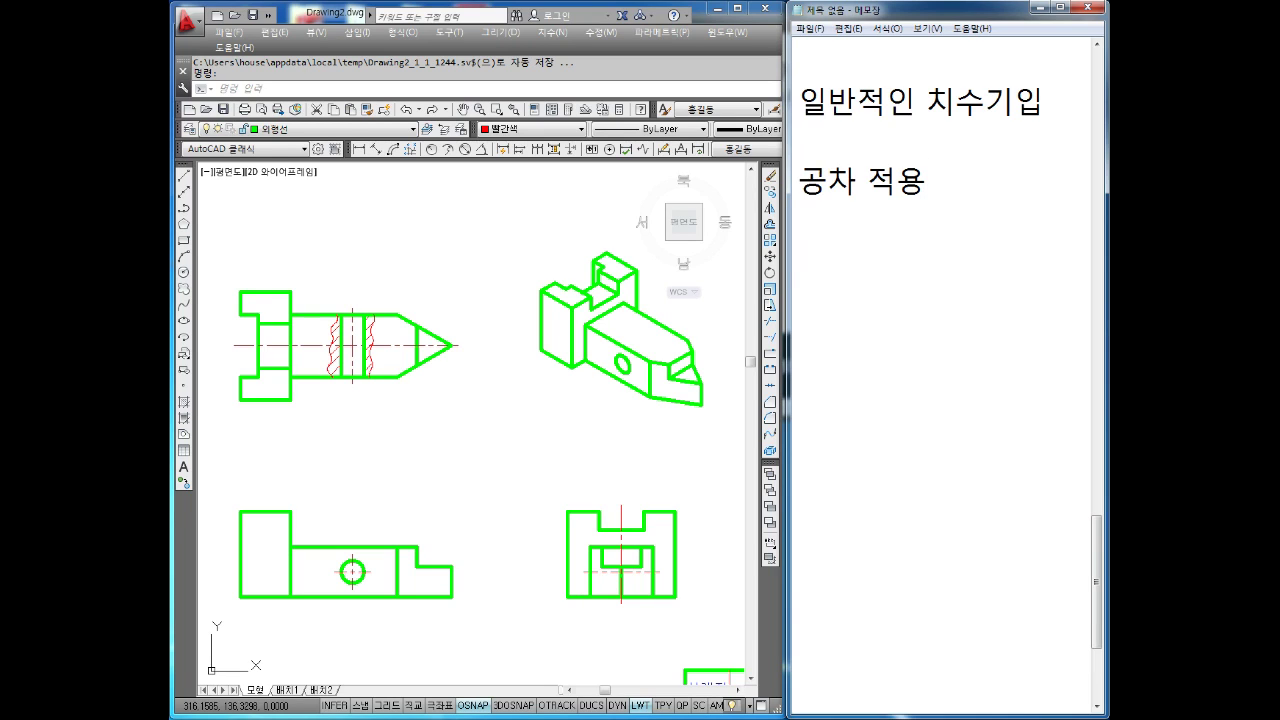
Switch to AutoCAD and add a vertical linear dimension for the front view's tall block, placed beside its outer edge.
left_click(320, 449)
mouse_move(323, 449)
middle_mouse_down()
mouse_move(366, 459)
mouse_move(466, 344)
middle_mouse_up()
scroll(409, 323, "up", 4)
key("Escape")
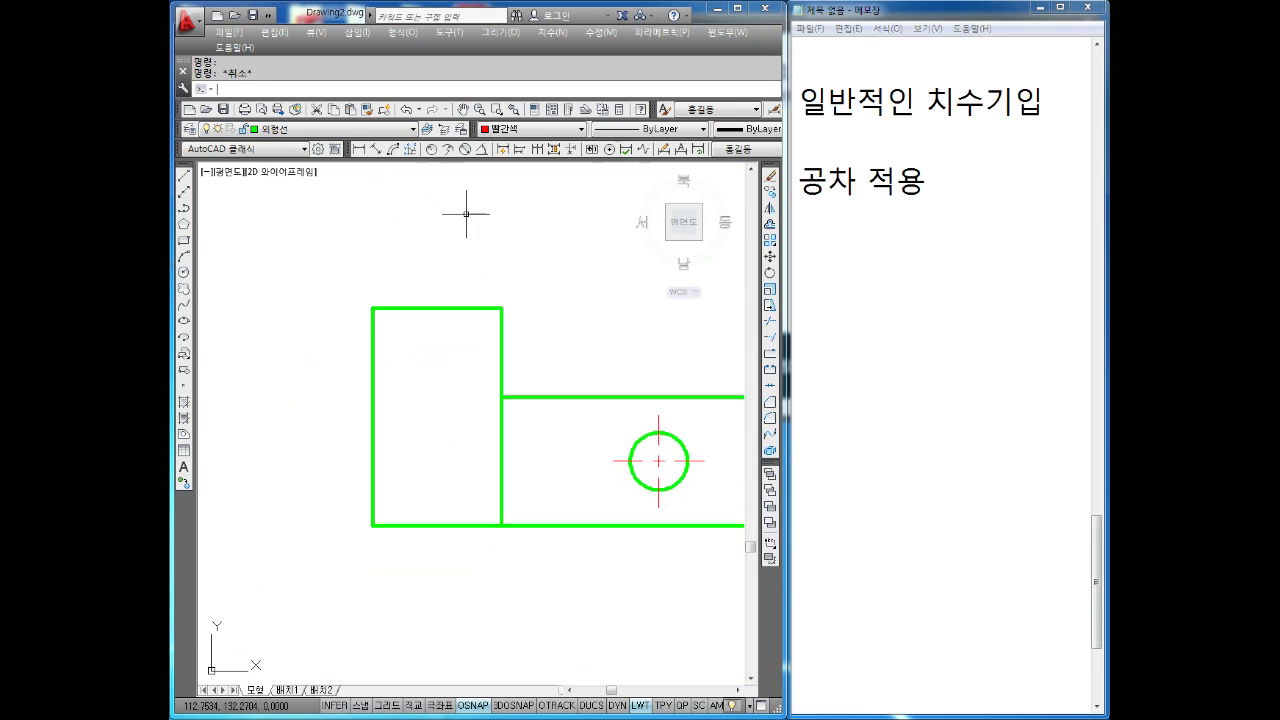
left_click(358, 148)
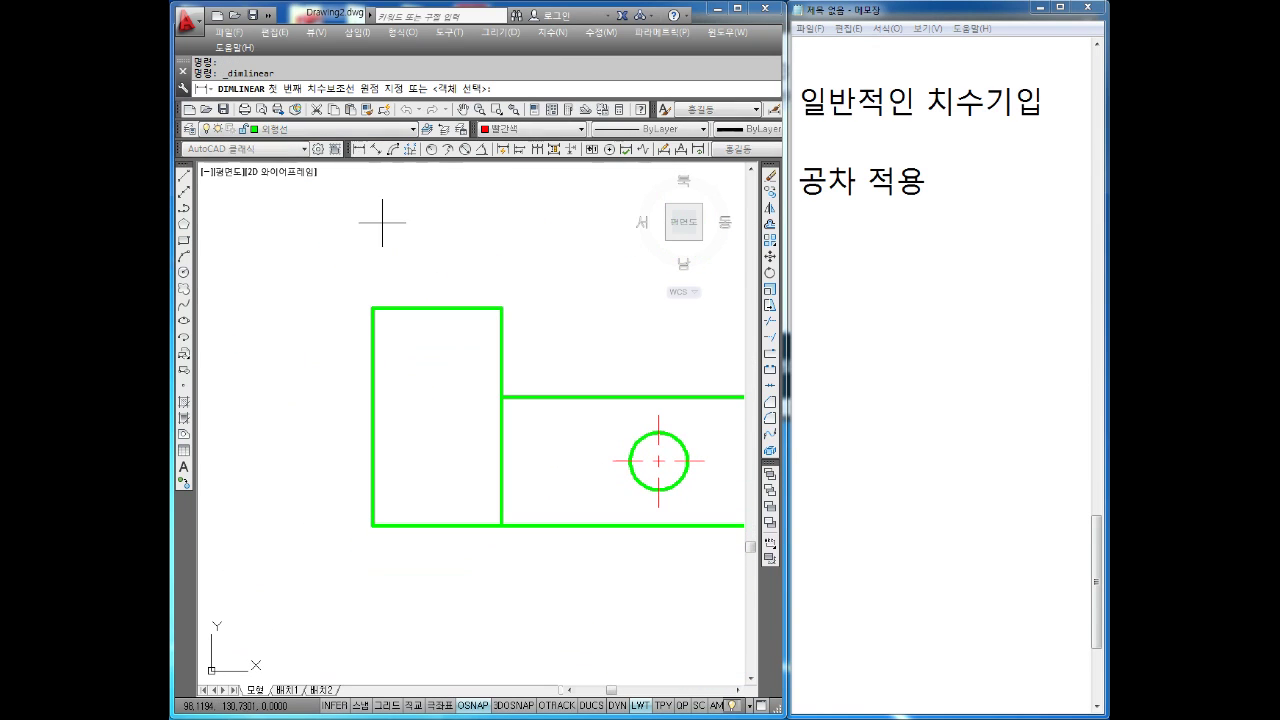
left_click(372, 308)
left_click(372, 525)
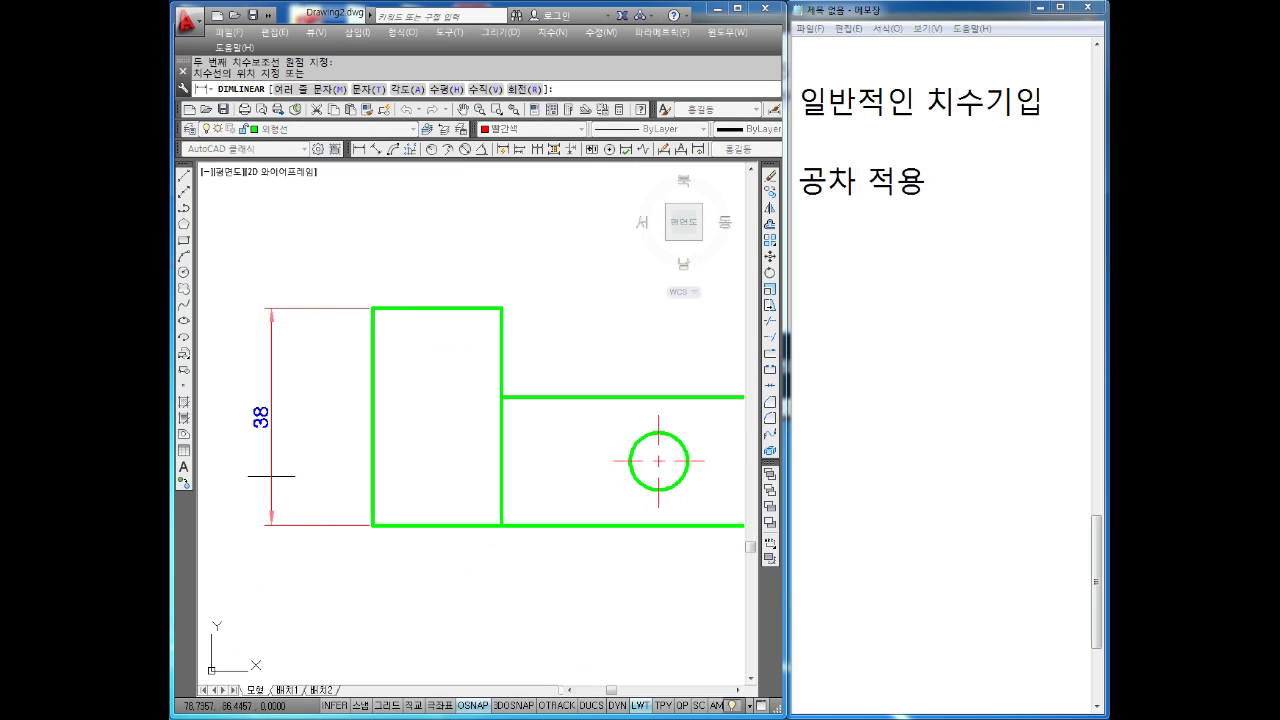
left_click(323, 430)
key("Escape")
key("Escape")
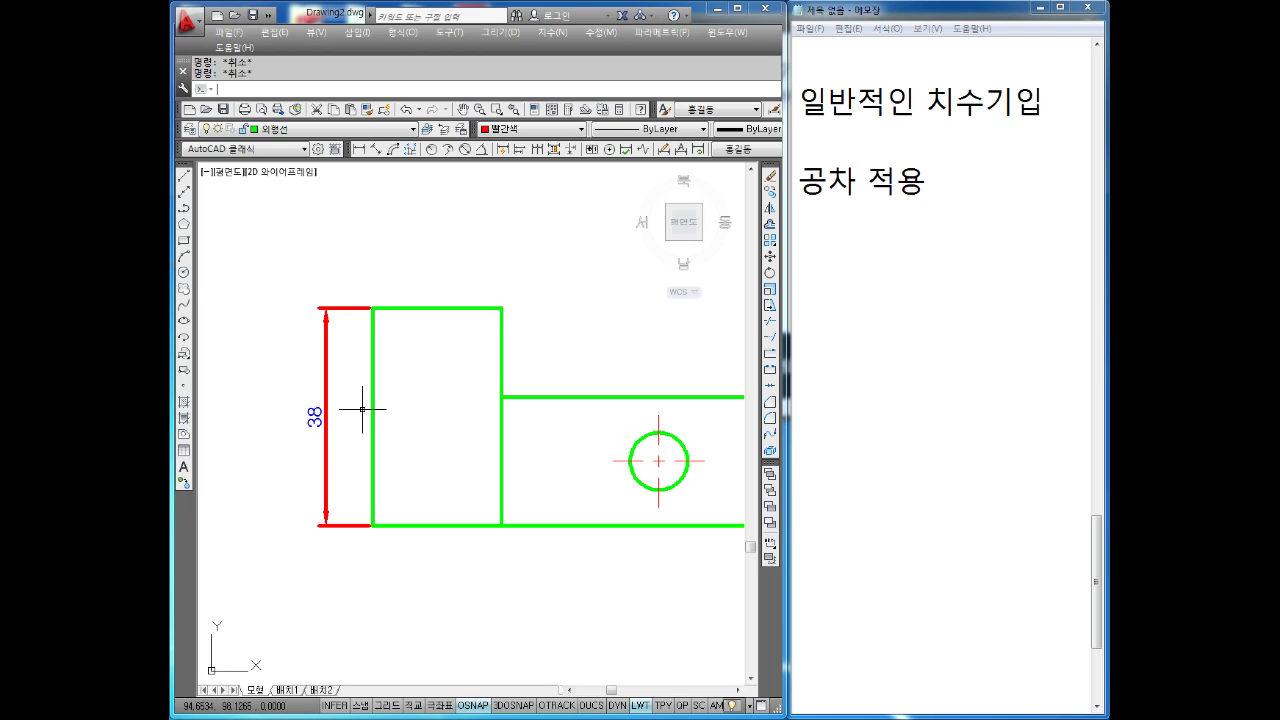
Switch to Notepad and add the example dimension "38" below the "공차 적용" heading.
left_click(852, 272)
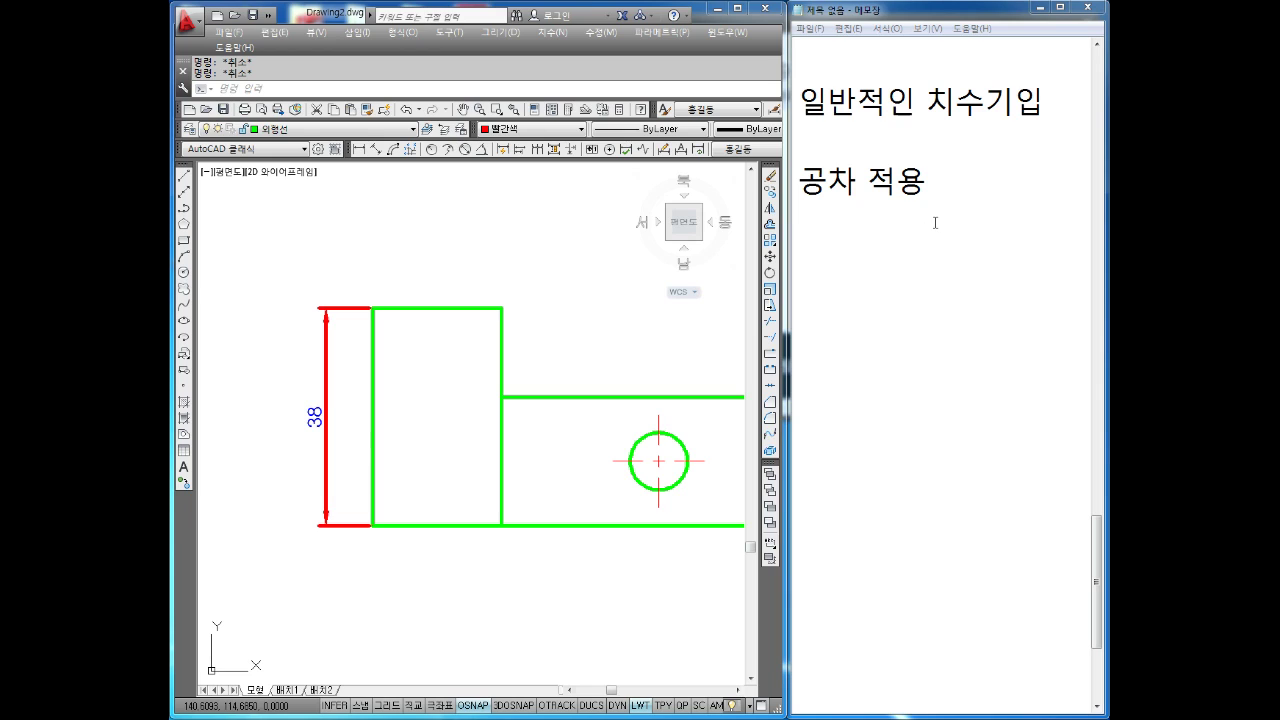
left_click(964, 206)
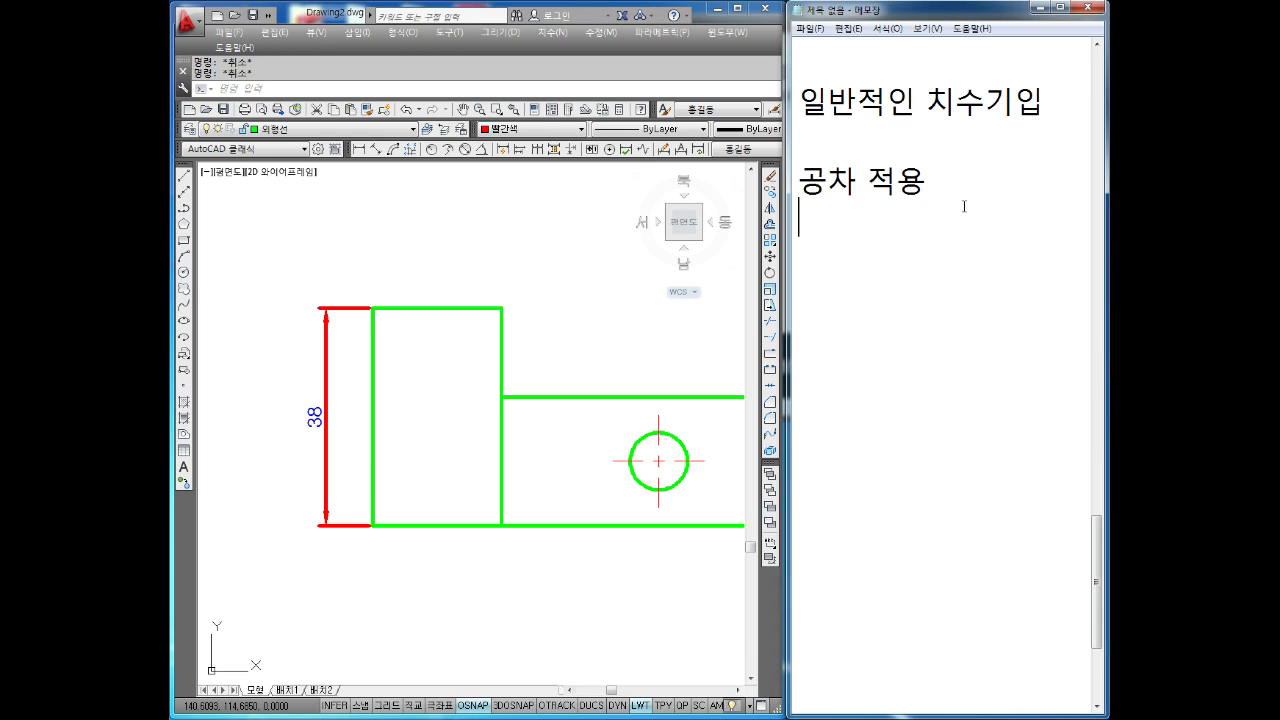
key("Return")
type("38")
key("Return")
key("Return")
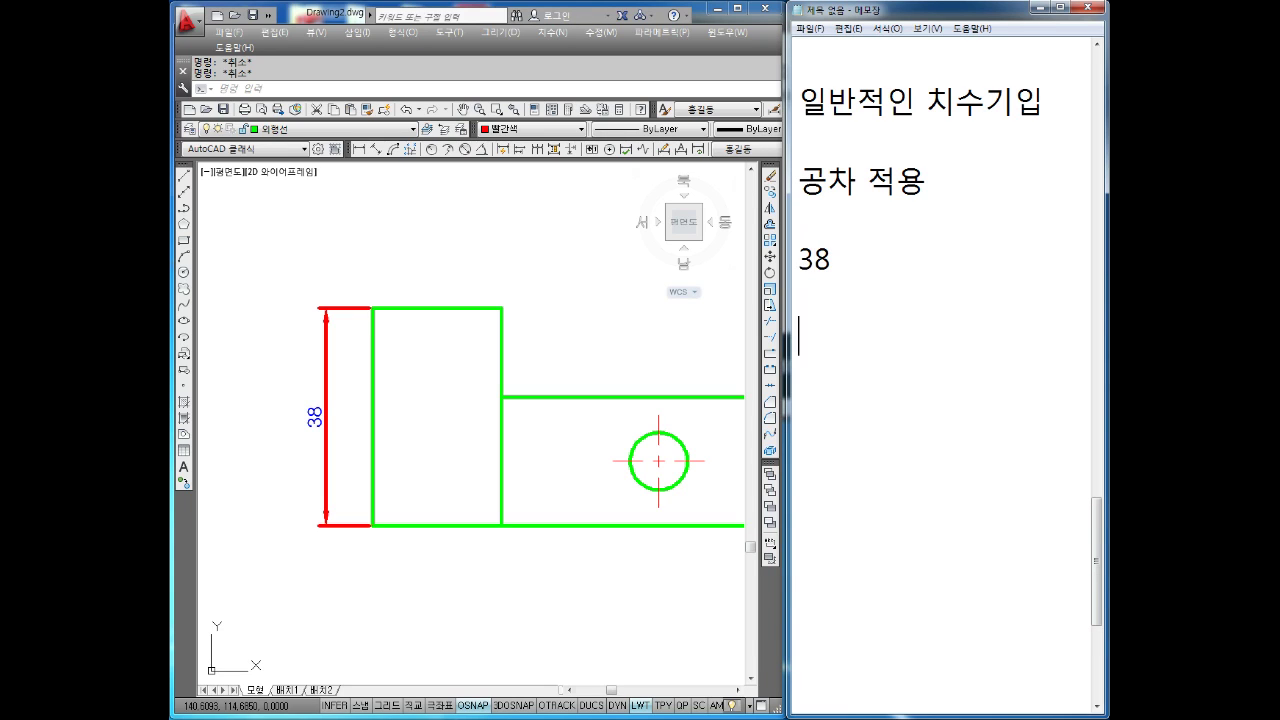
Note the tolerance range as "27.9~38.1 합격" and, on the line below, "그이상 불합격".
type("27.9~38.1")
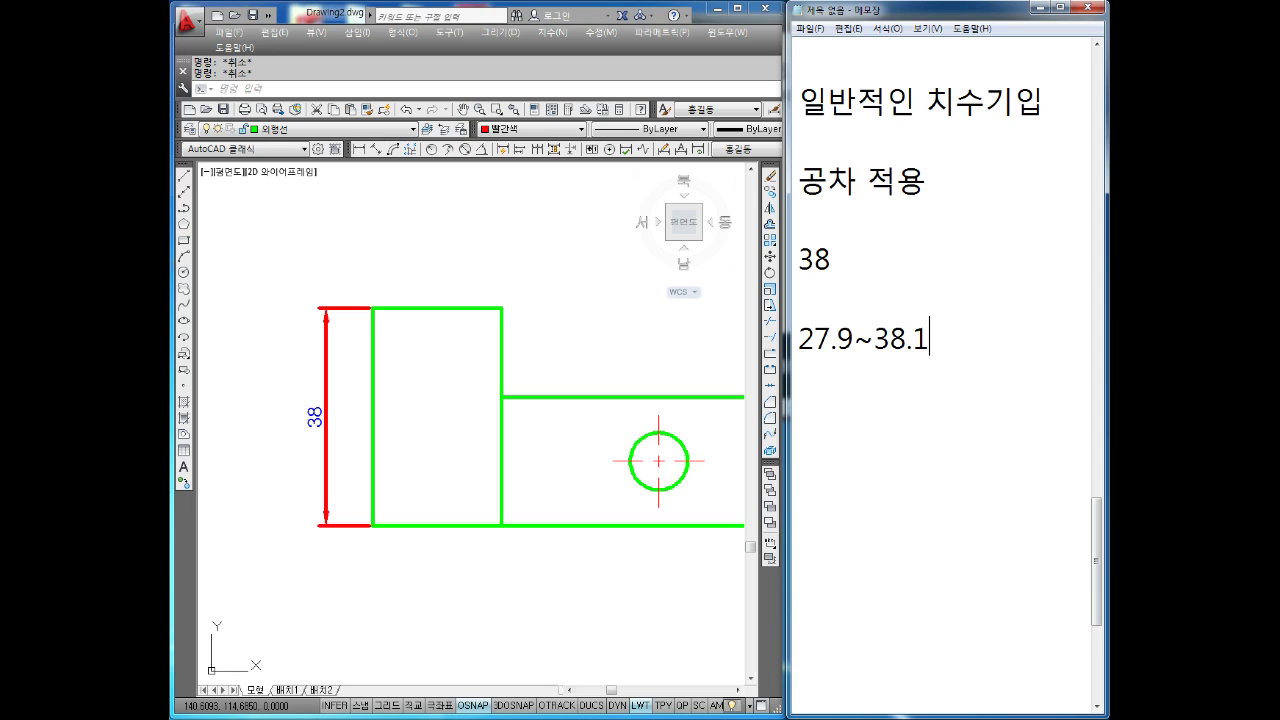
type(" 합격")
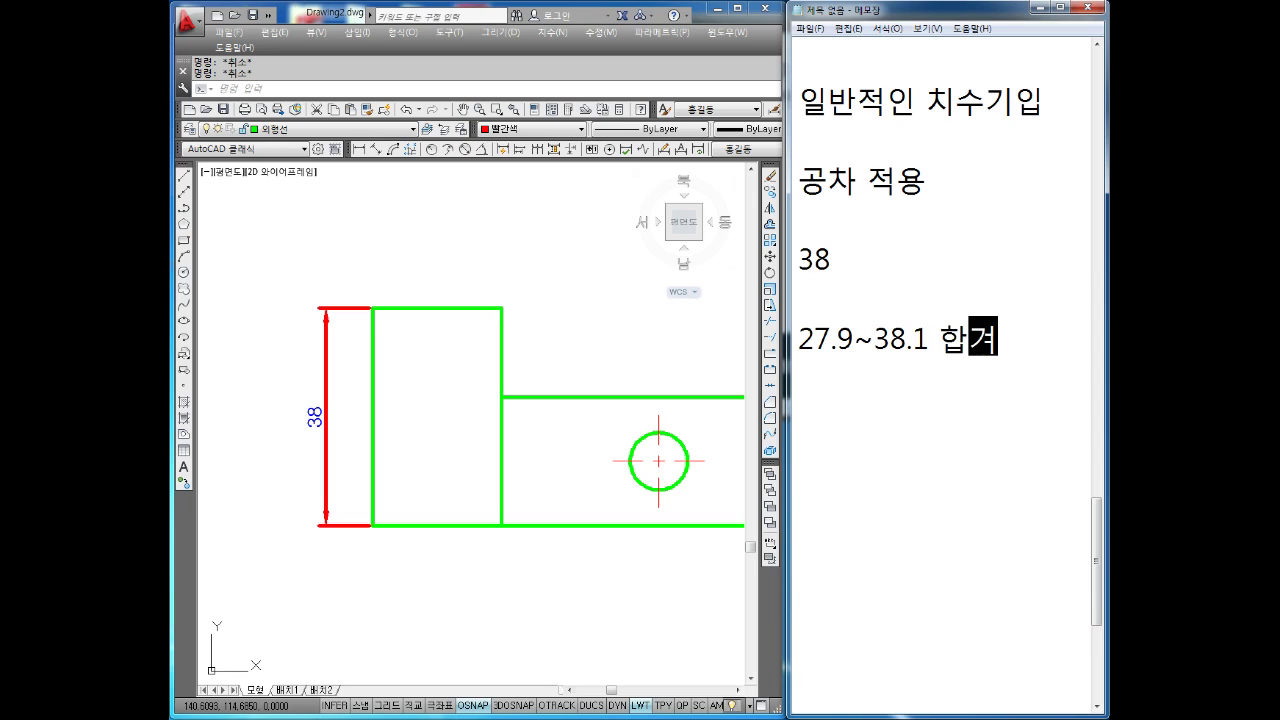
key("Return")
type("그이상")
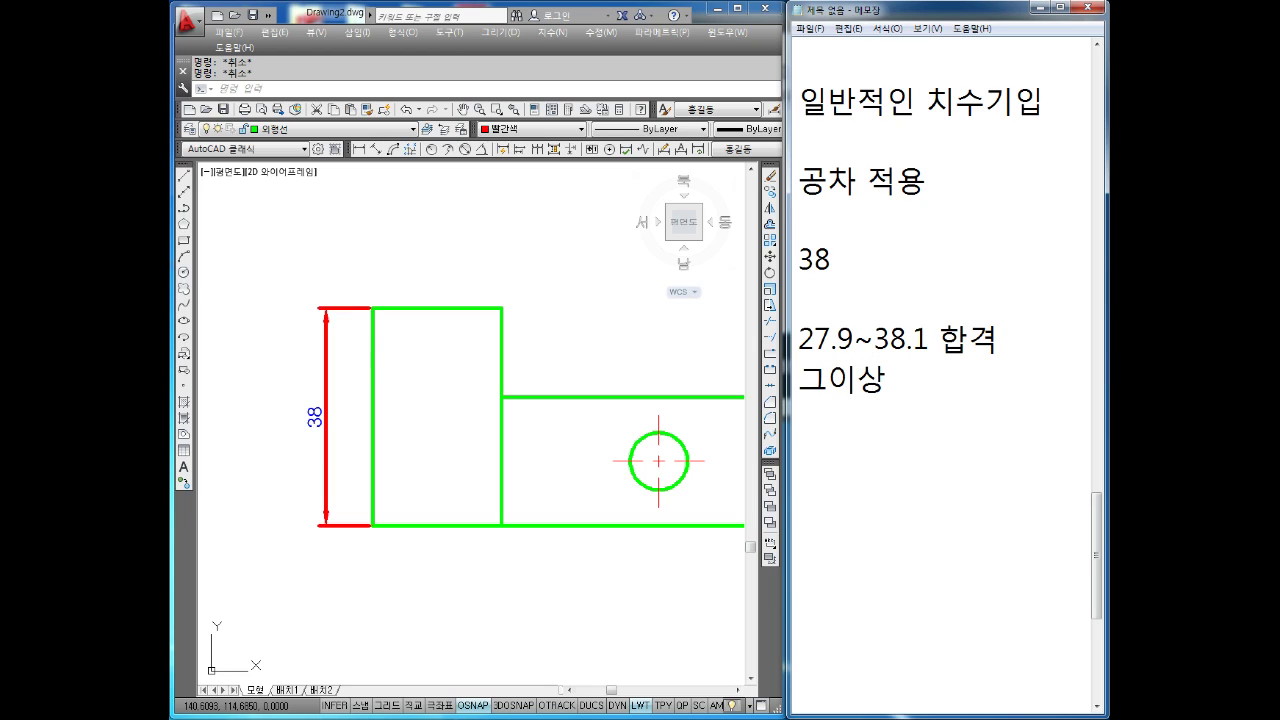
type("     불합겨")
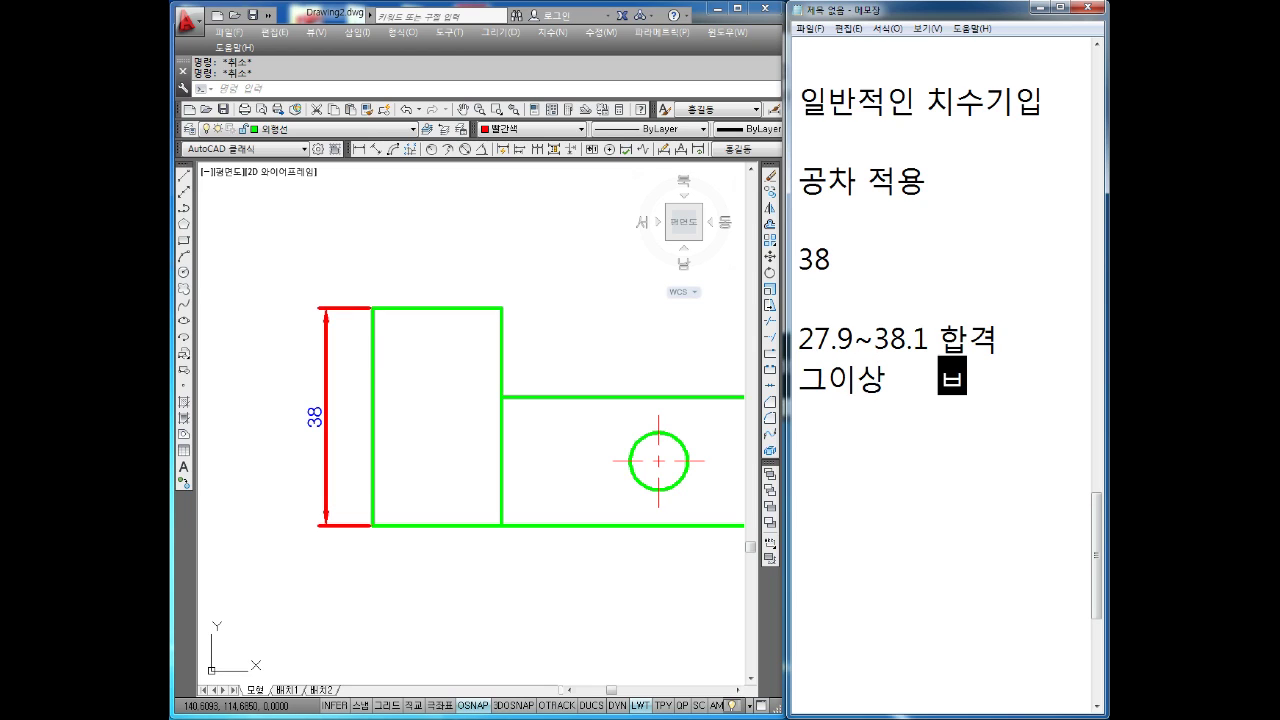
type("ㄱ")
key("Return")
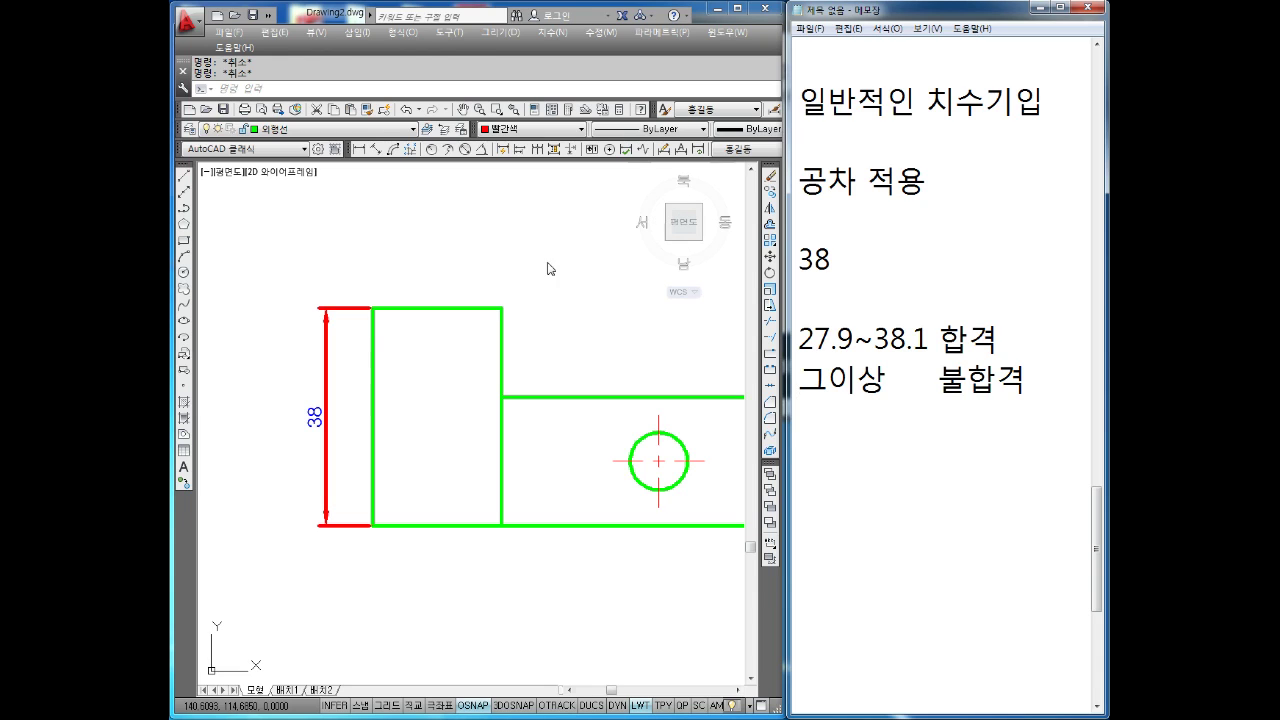
Add the command note "D엔터" below the tolerance range lines.
key("Return")
type("D엔터")
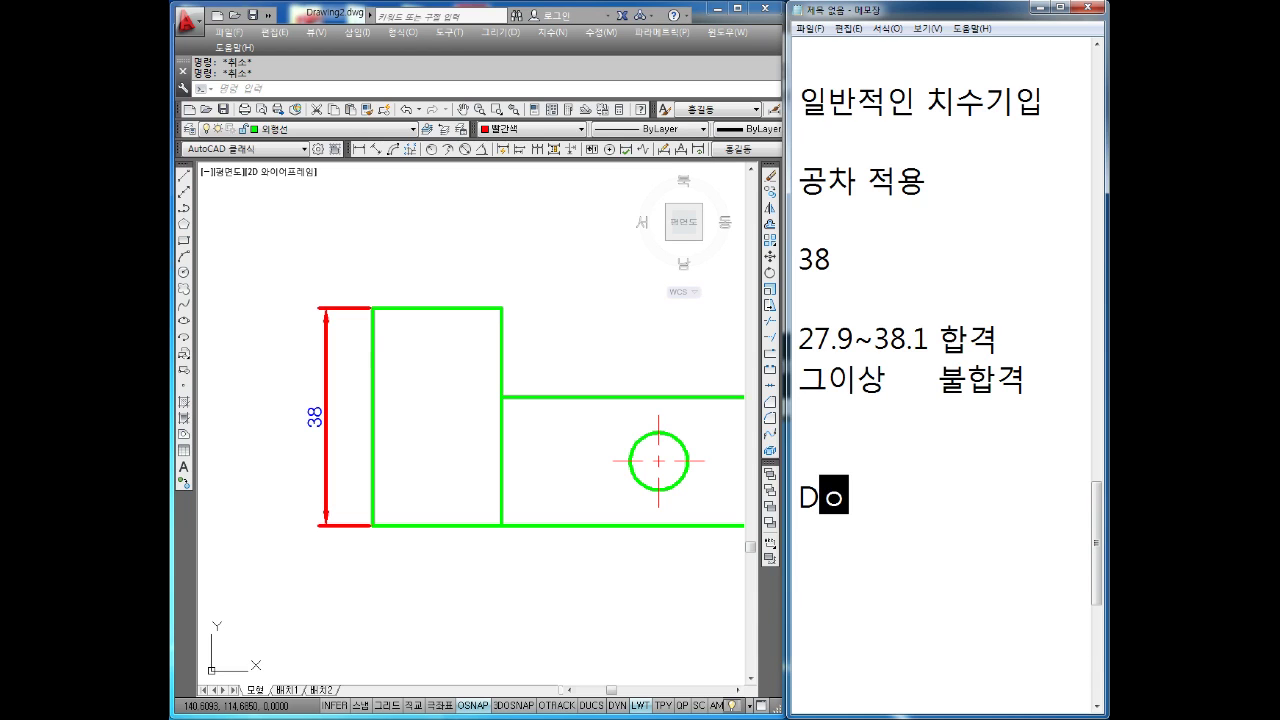
key("Return")
Switch to AutoCAD and open the Dimension Style Manager.
left_click(291, 503)
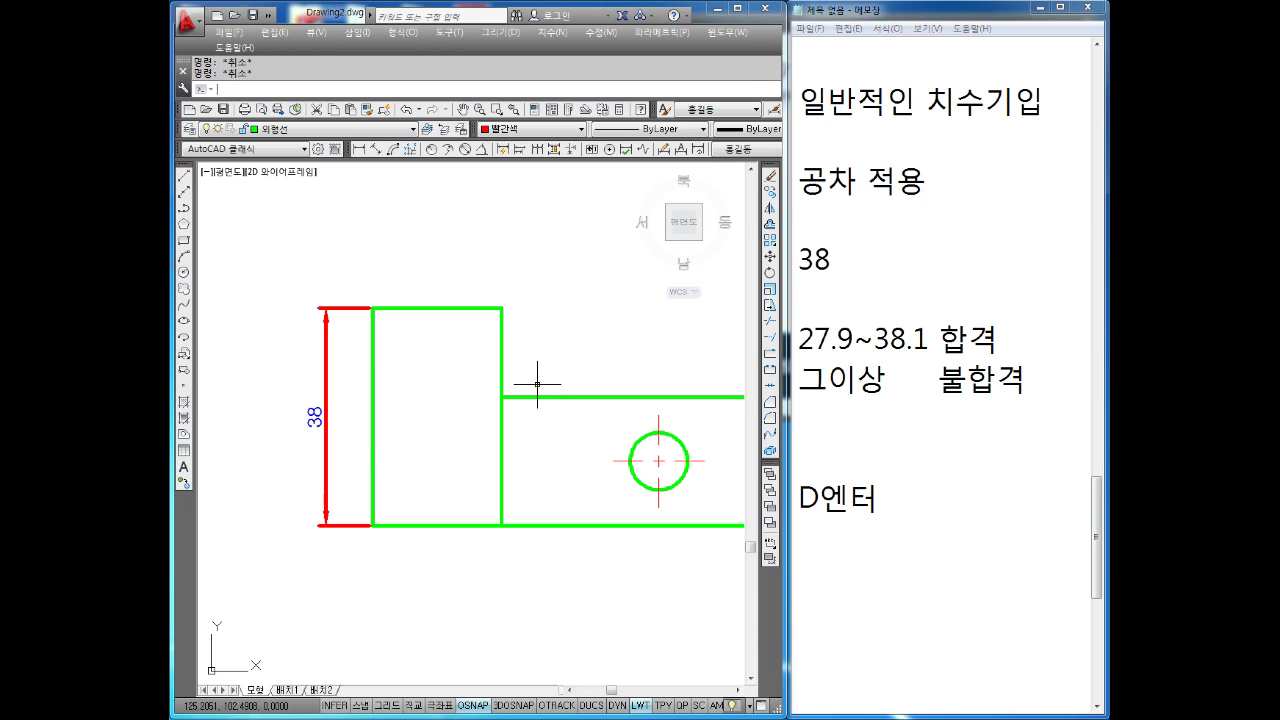
type("ㅇ")
key("Return")
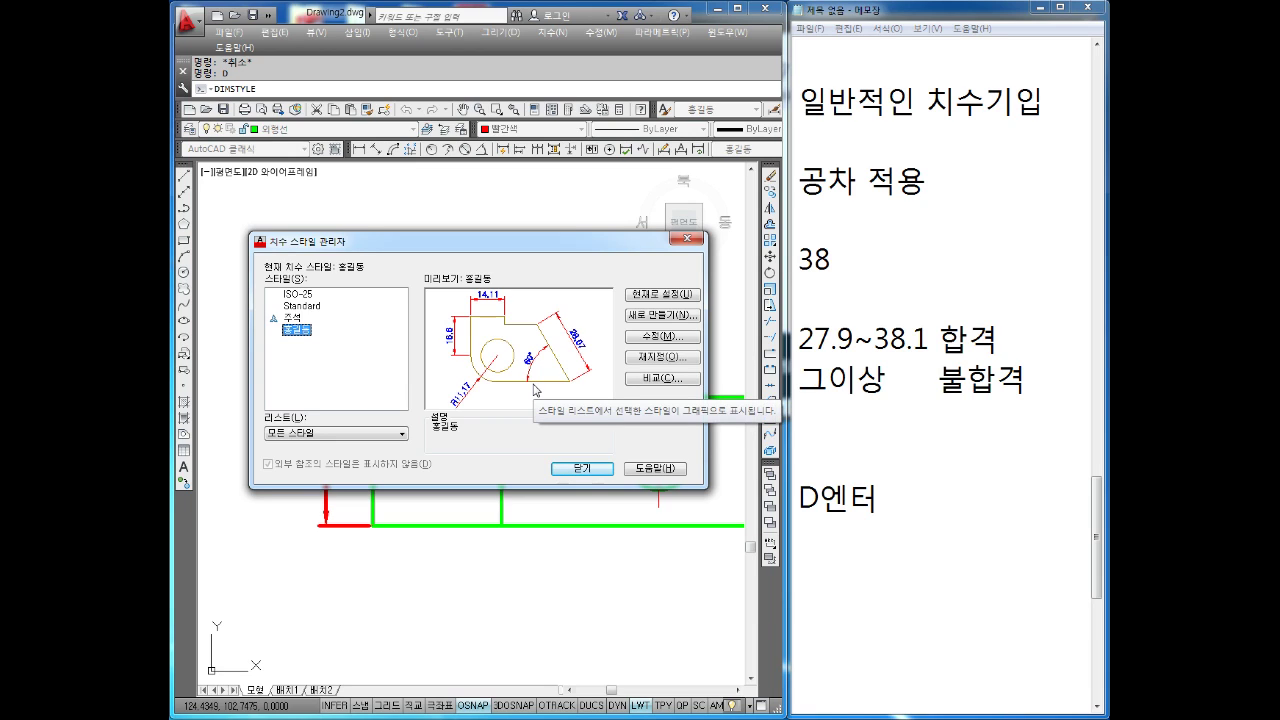
Switch to Notepad and list the tolerances "+- 0.05", "+- 0.1" and "+- 0.2" on separate lines below "D엔터".
key("Return")
key("Return")
type("+- 0.05")
key("Return")
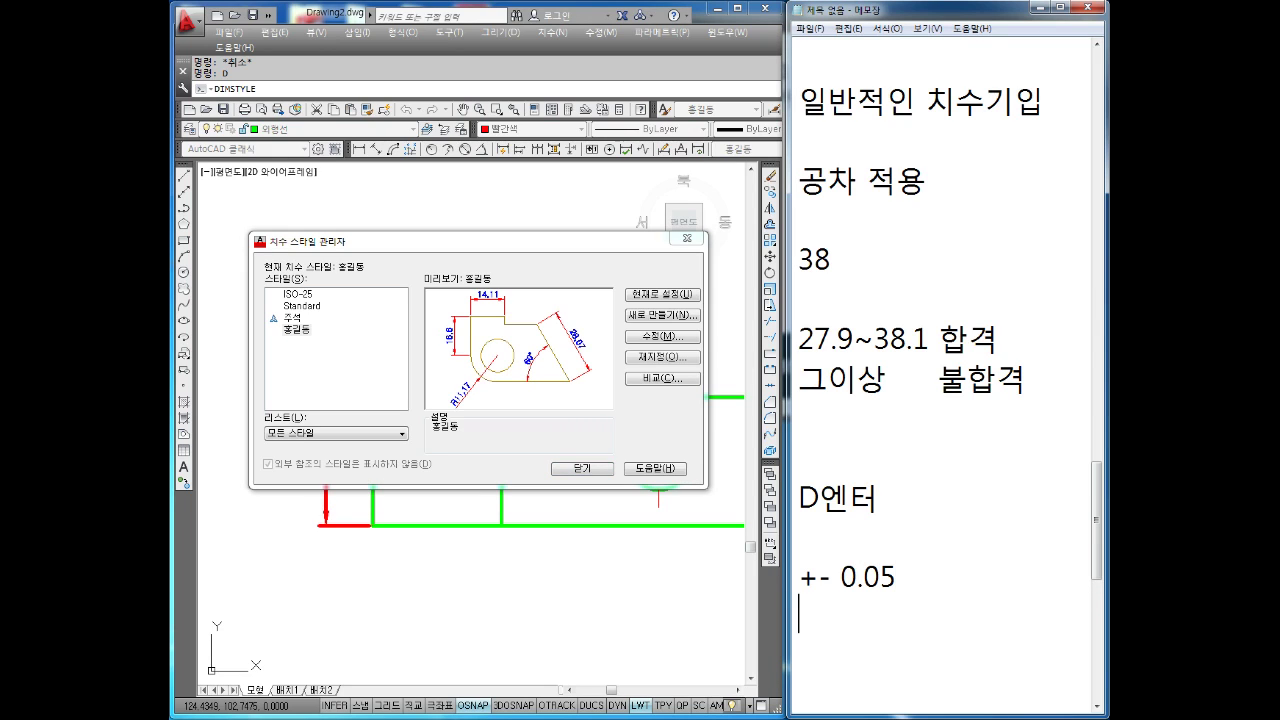
type("+- 0.1")
key("Return")
type("+- 0.2")
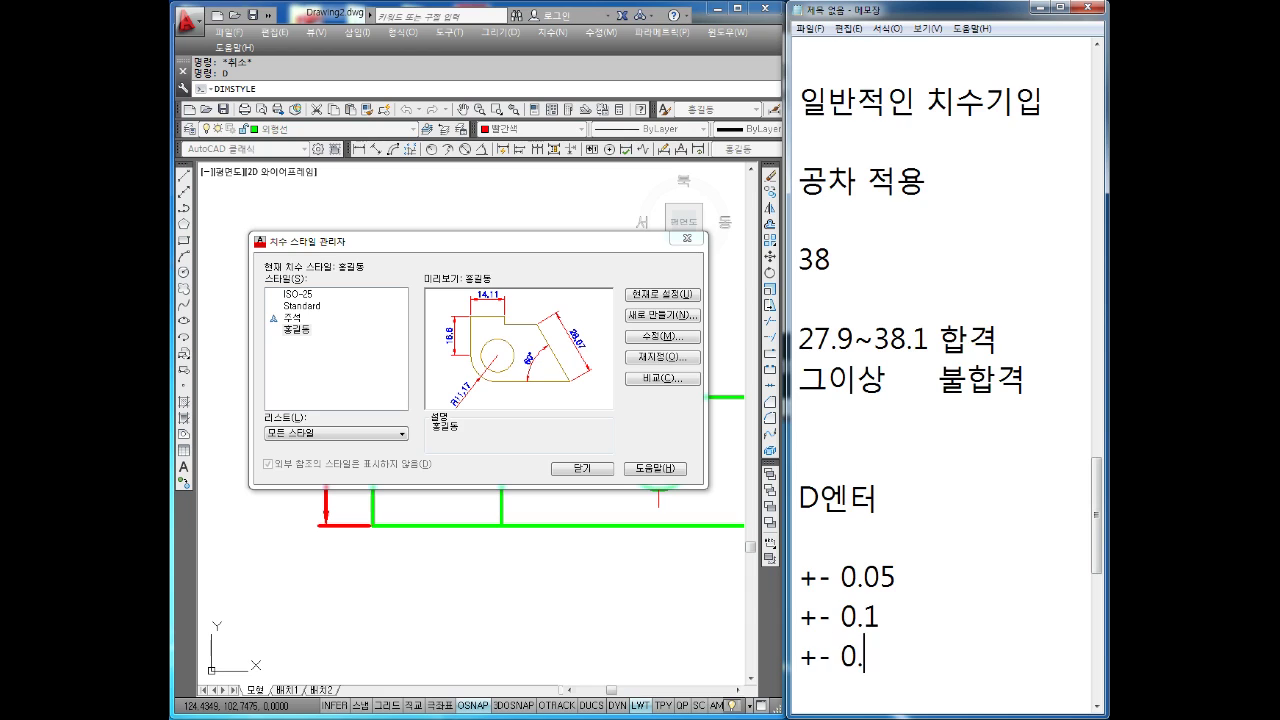
key("Return")
key("Return")
key("Return")
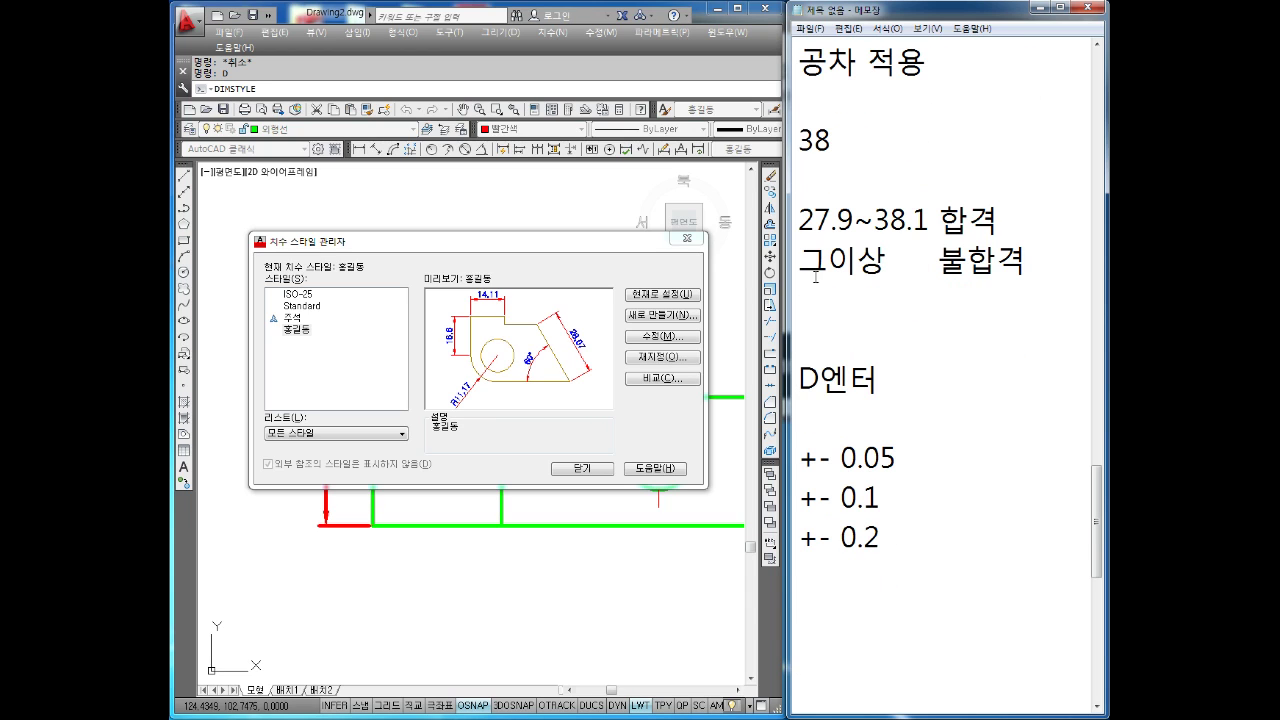
Insert the value "38" on its own line between "D엔터" and the tolerance list.
left_click(909, 472)
key("Return")
key("Up")
type("38")
key("Down")
key("Down")
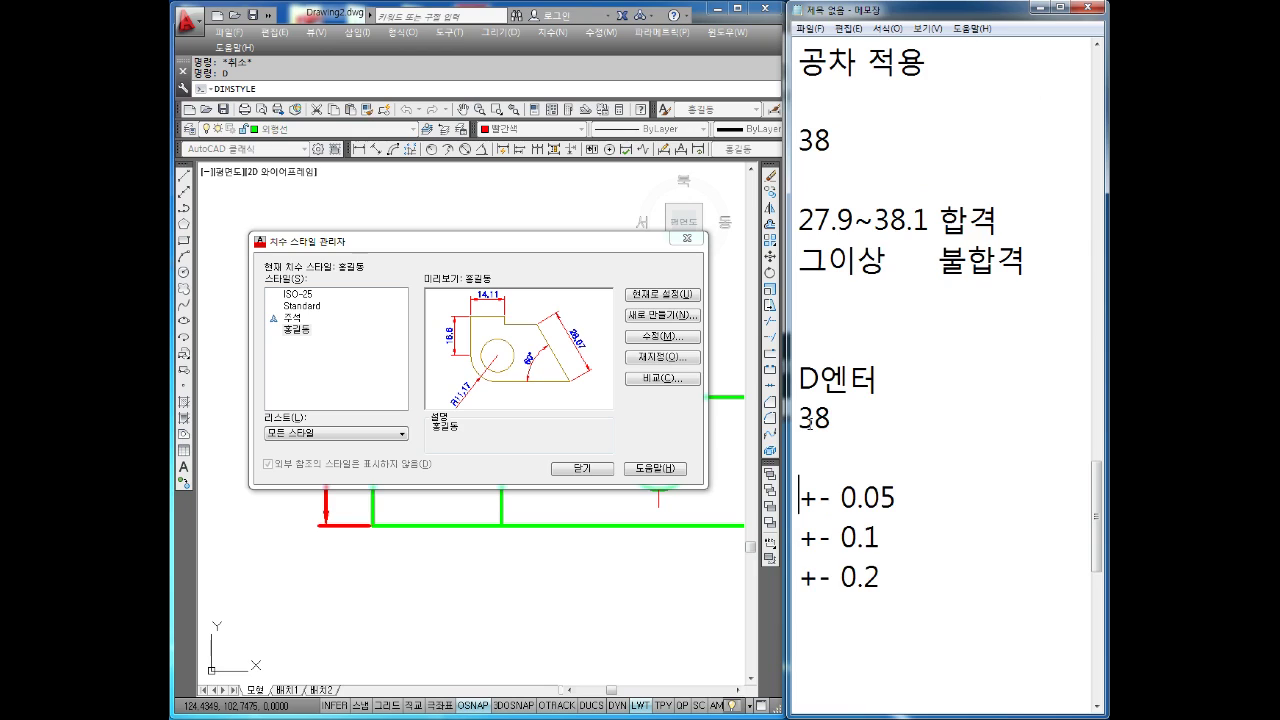
Add the range "37.95~38.05" after "+- 0.05" and close up the blank line above the tolerance list.
key("BackSpace")
key("Right")
key("Right")
key("Right")
key("Right")
key("Right")
type("2")
key("BackSpace")
type("37.95~ 38")
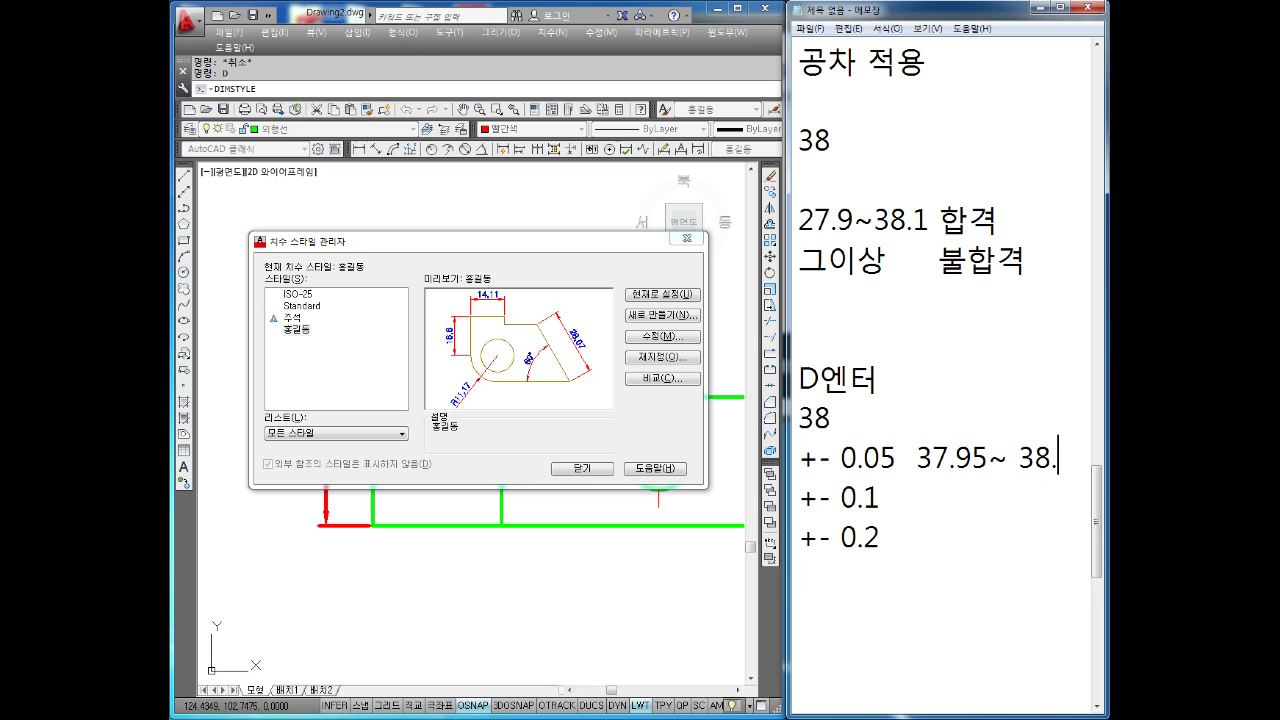
type(".05")
key("Left")
key("Left")
key("Left")
key("Left")
key("Left")
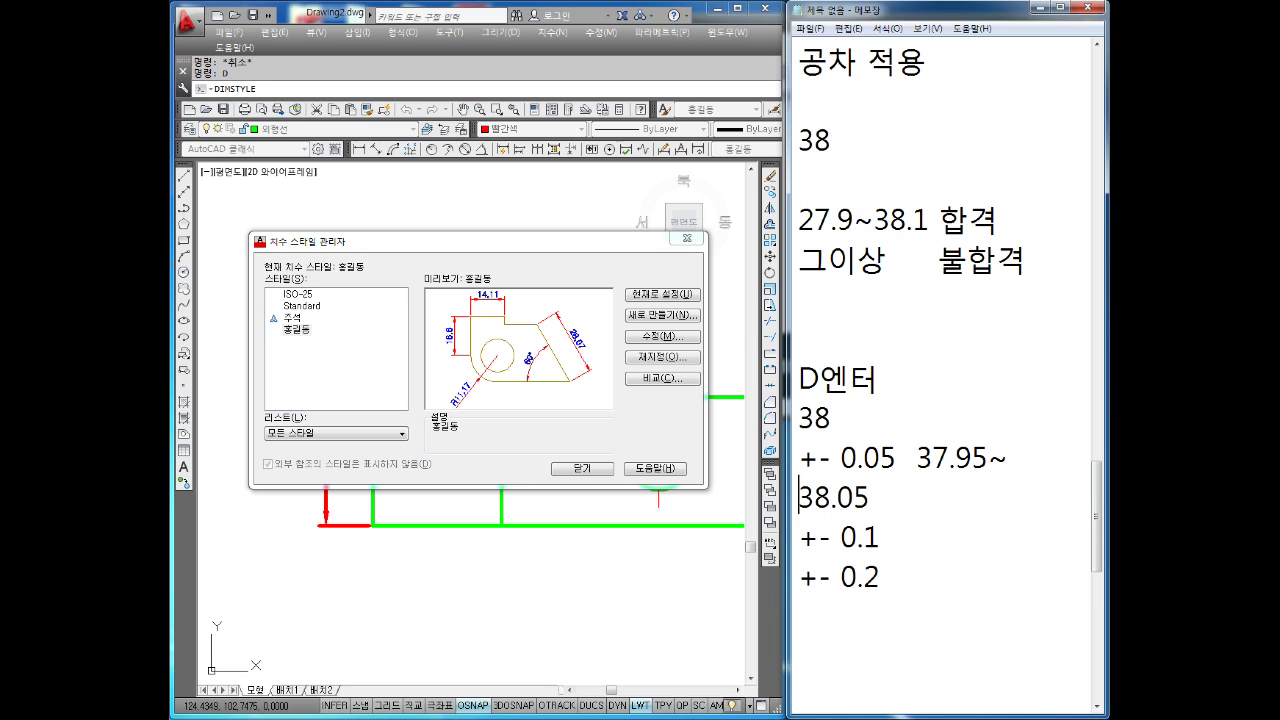
key("BackSpace")
key("Left")
key("Left")
key("Left")
key("Left")
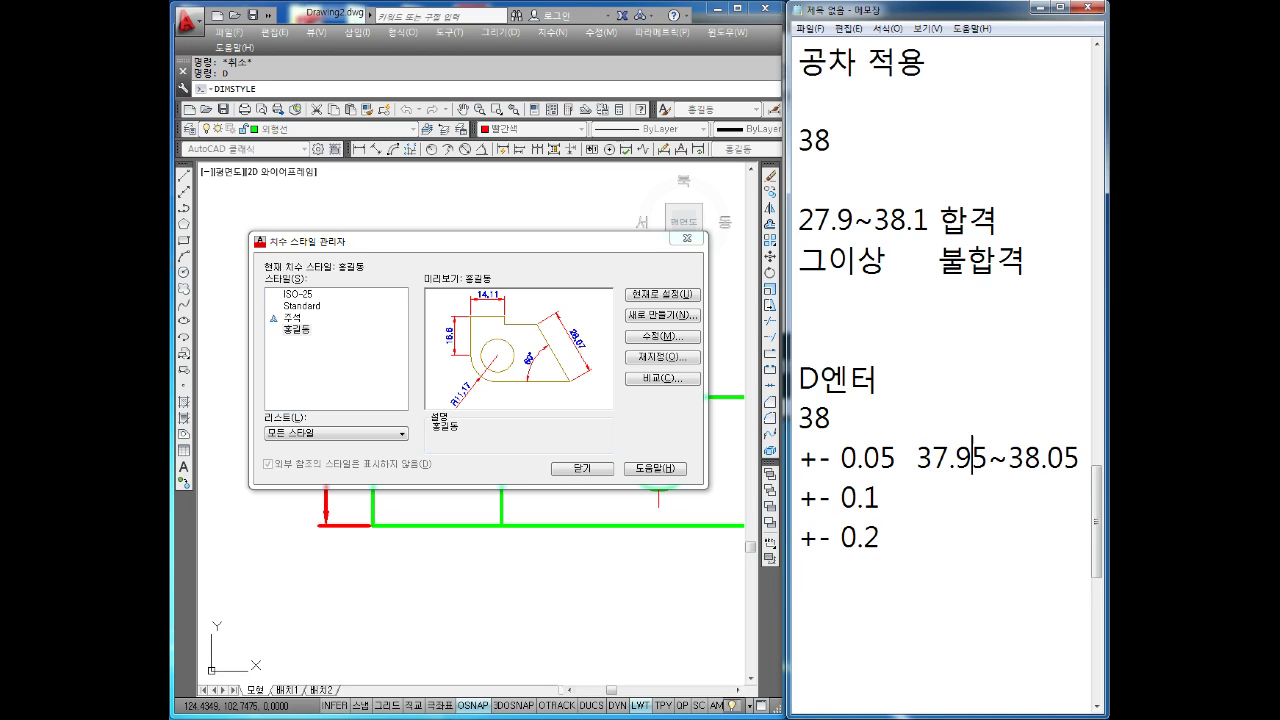
key("BackSpace")
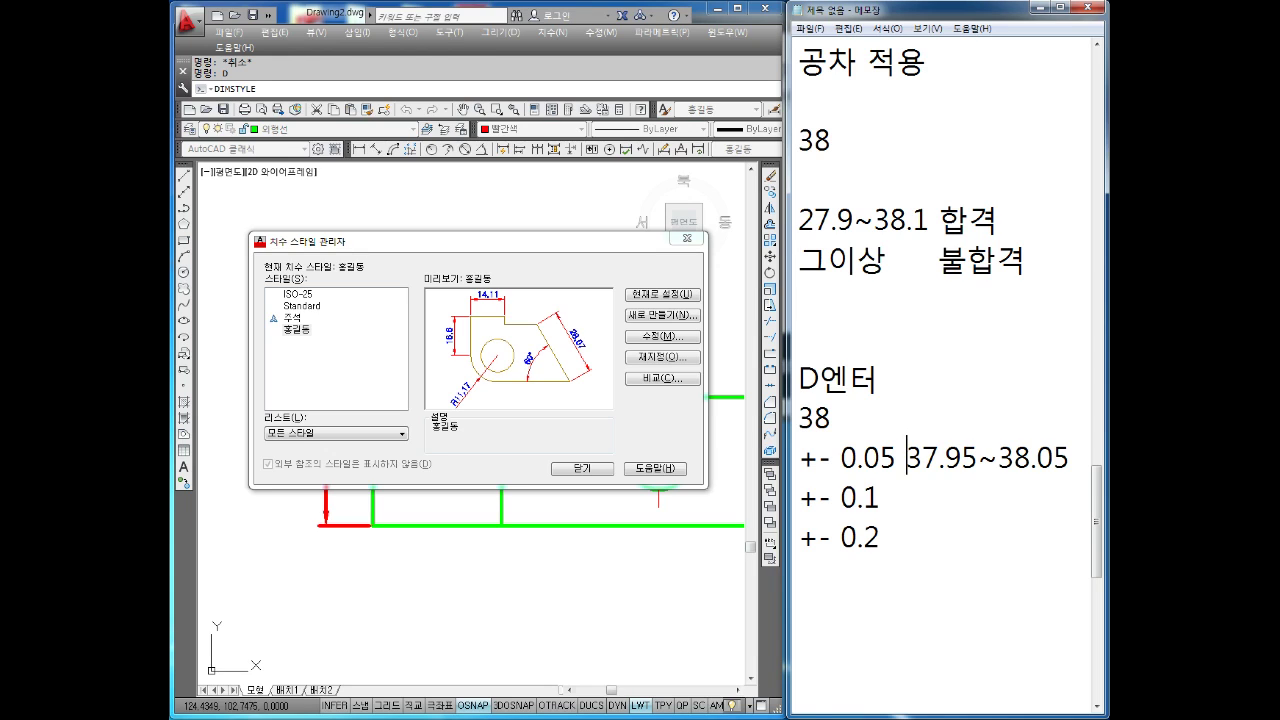
Switch to AutoCAD and create a new dimension style named "+-0.05" based on the current style.
left_click(654, 316)
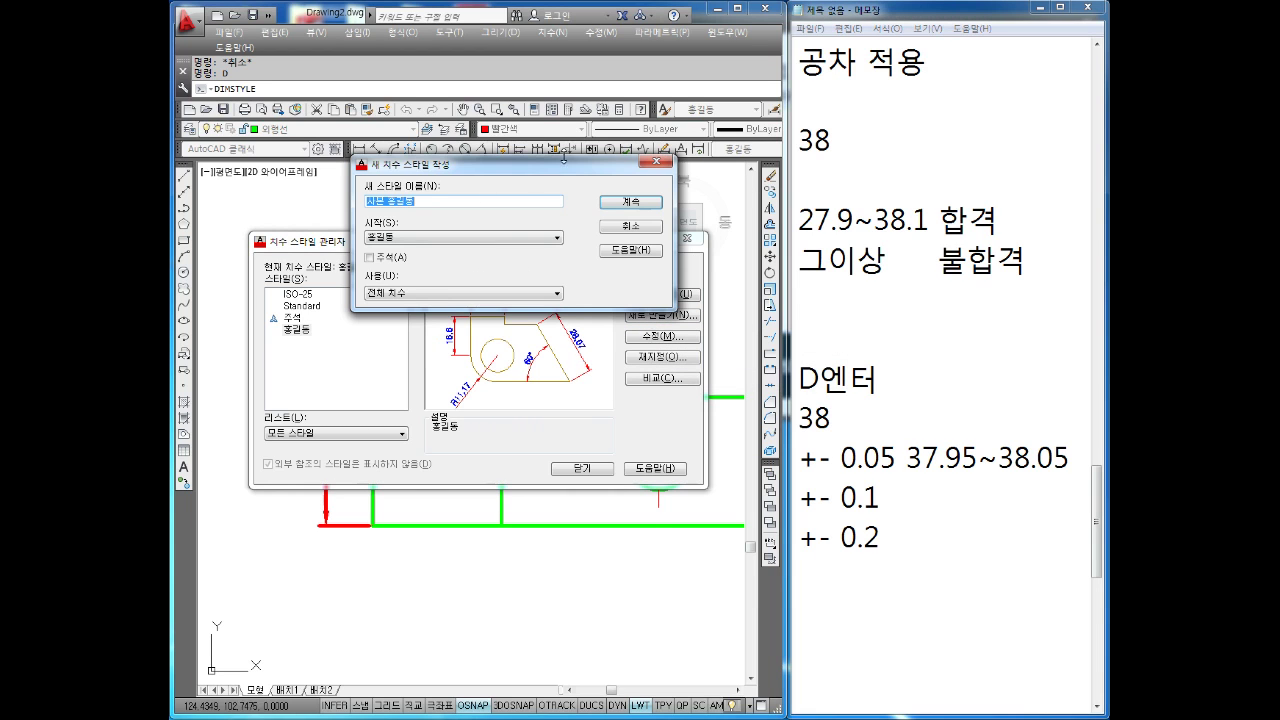
left_click_drag(563, 158, 559, 132)
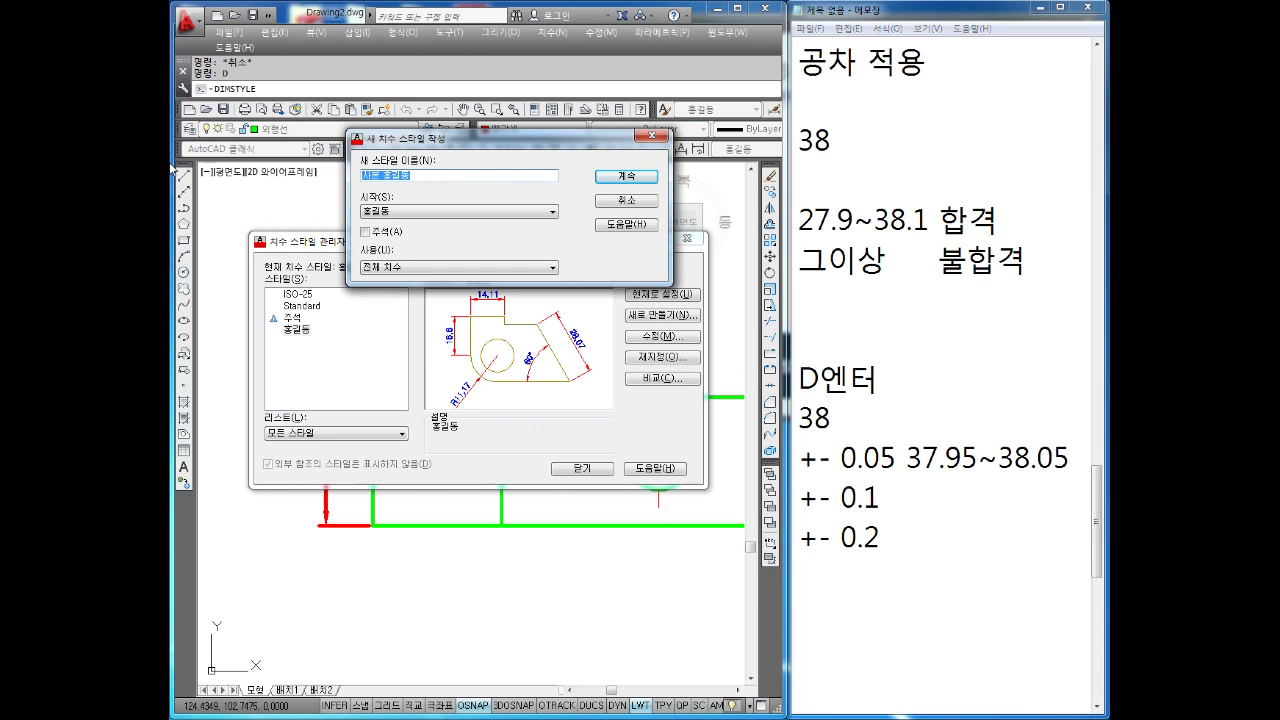
type("ㅓ")
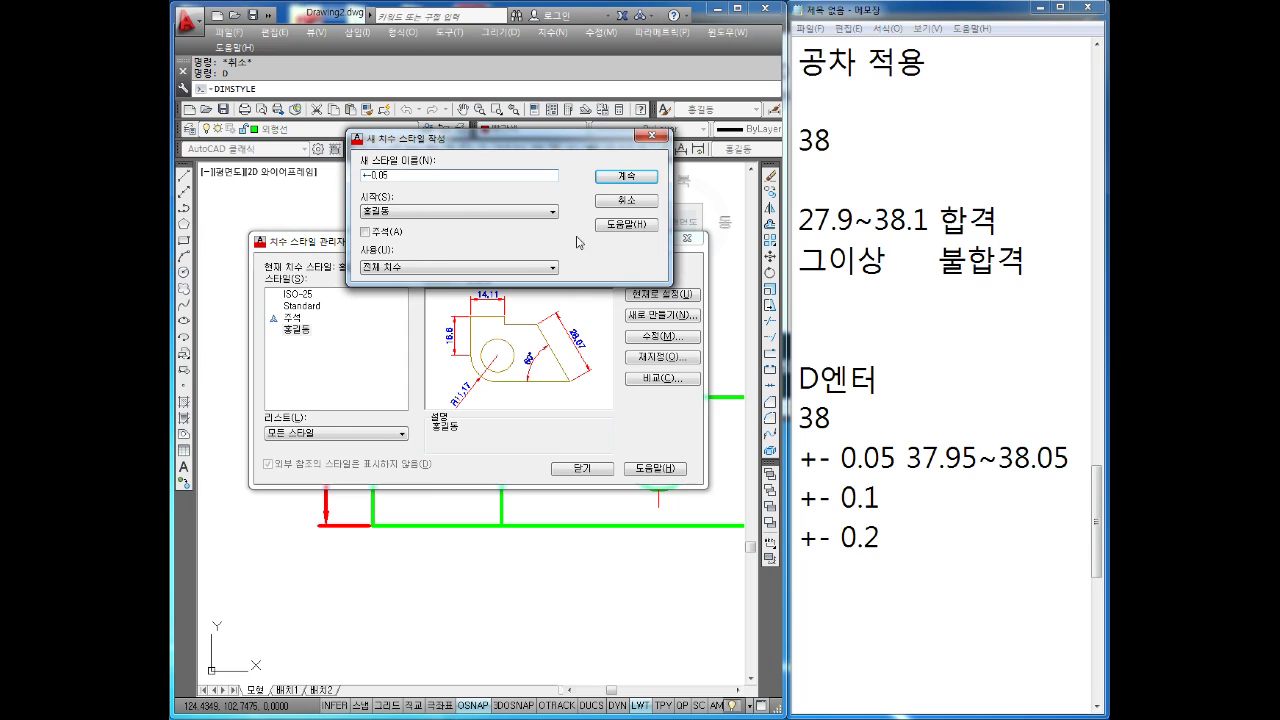
left_click(651, 180)
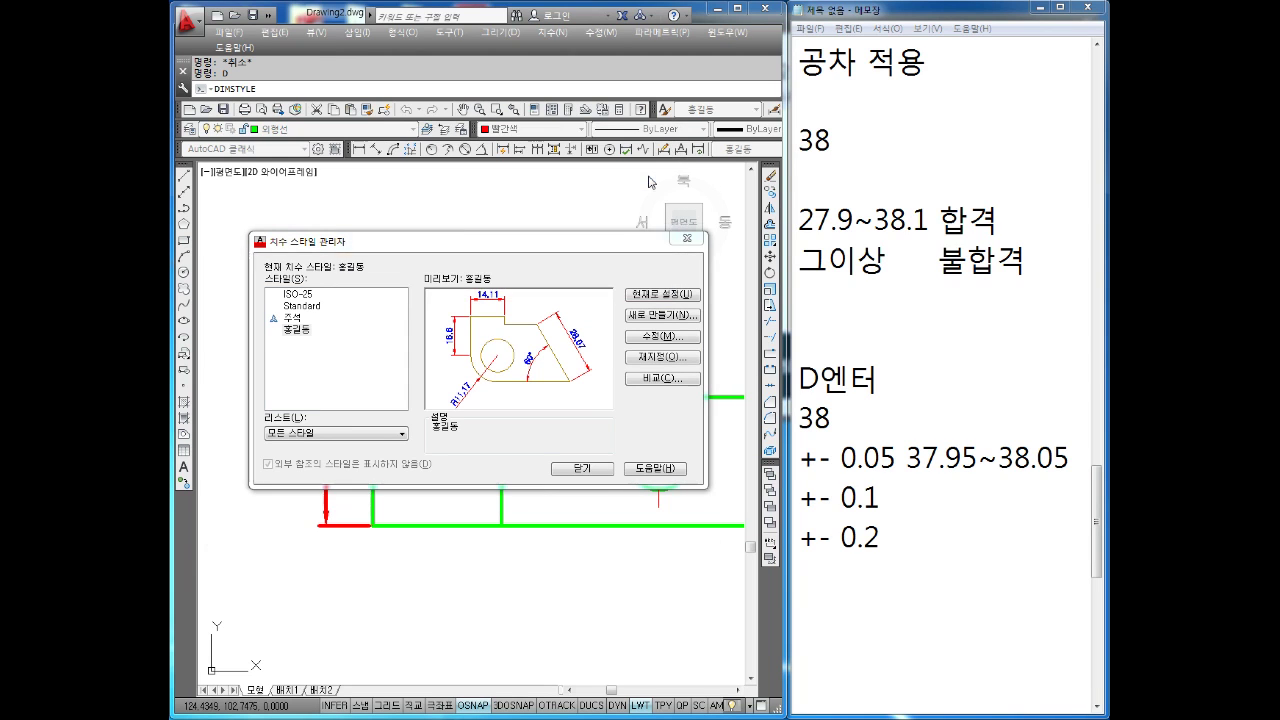
left_click_drag(529, 196, 575, 163)
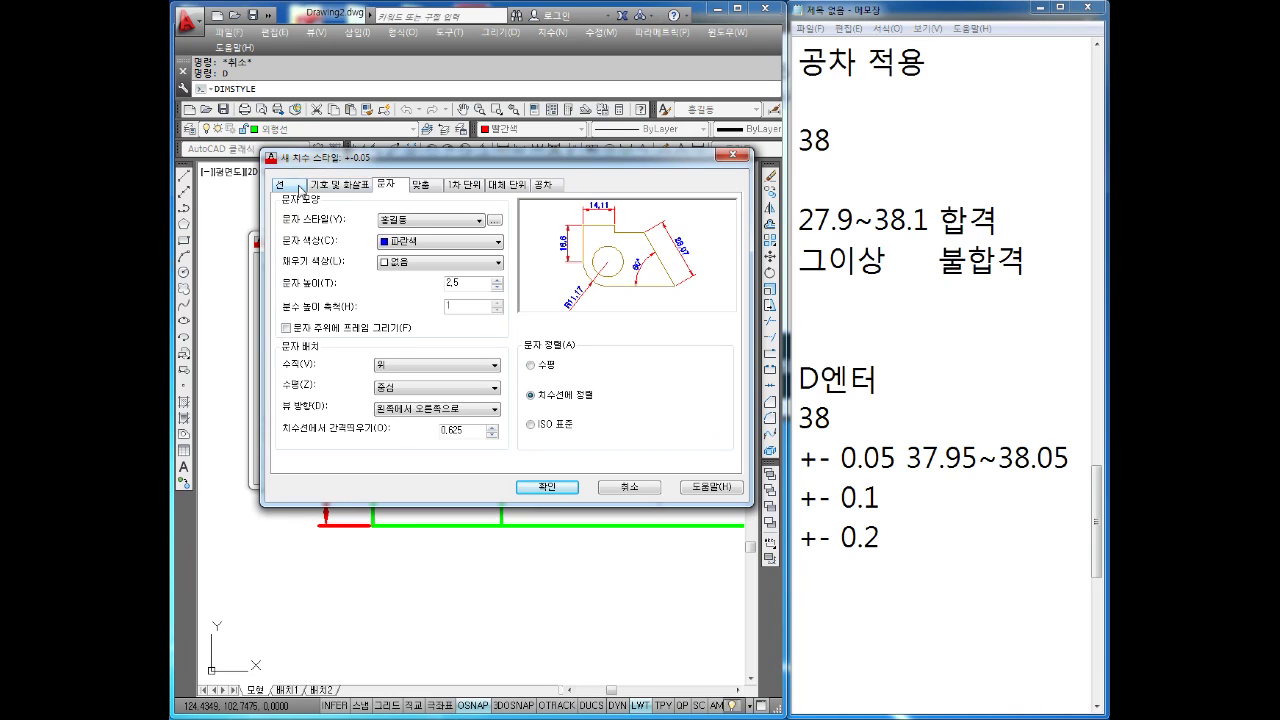
Review the new style's settings from lines to alternate units and set its tolerance method to 대칭 (symmetrical).
left_click(286, 185)
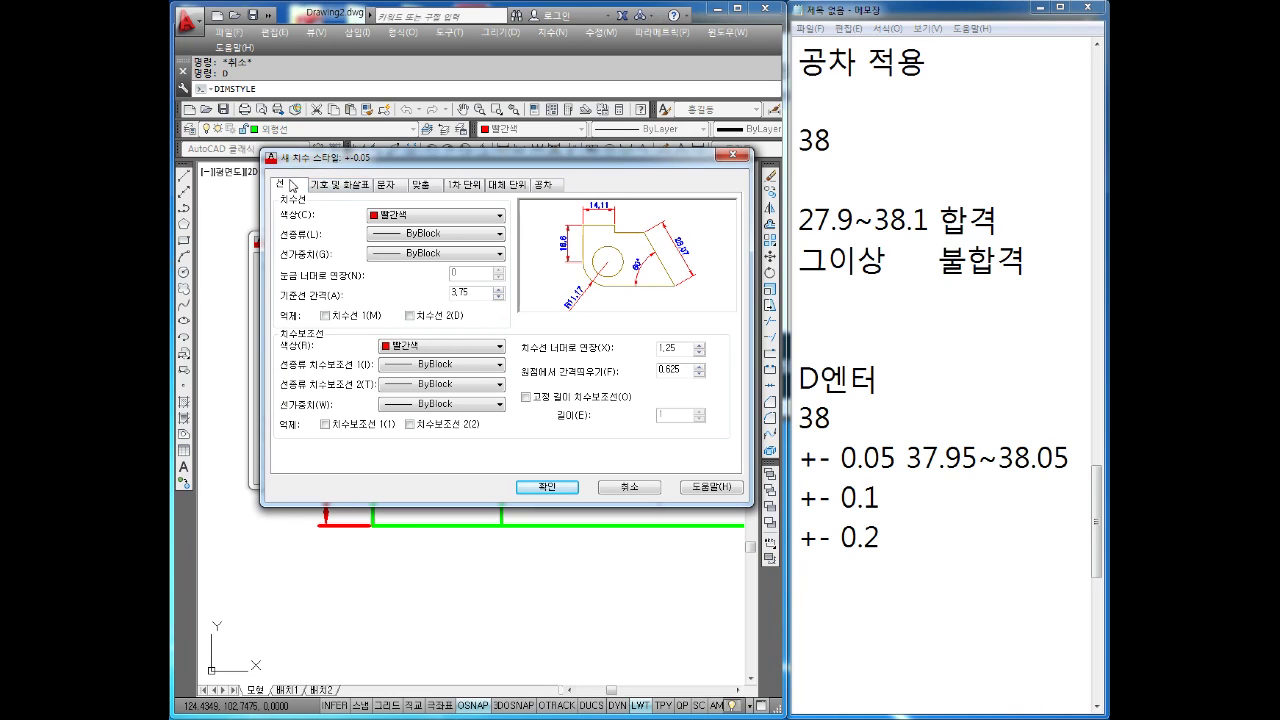
left_click(345, 185)
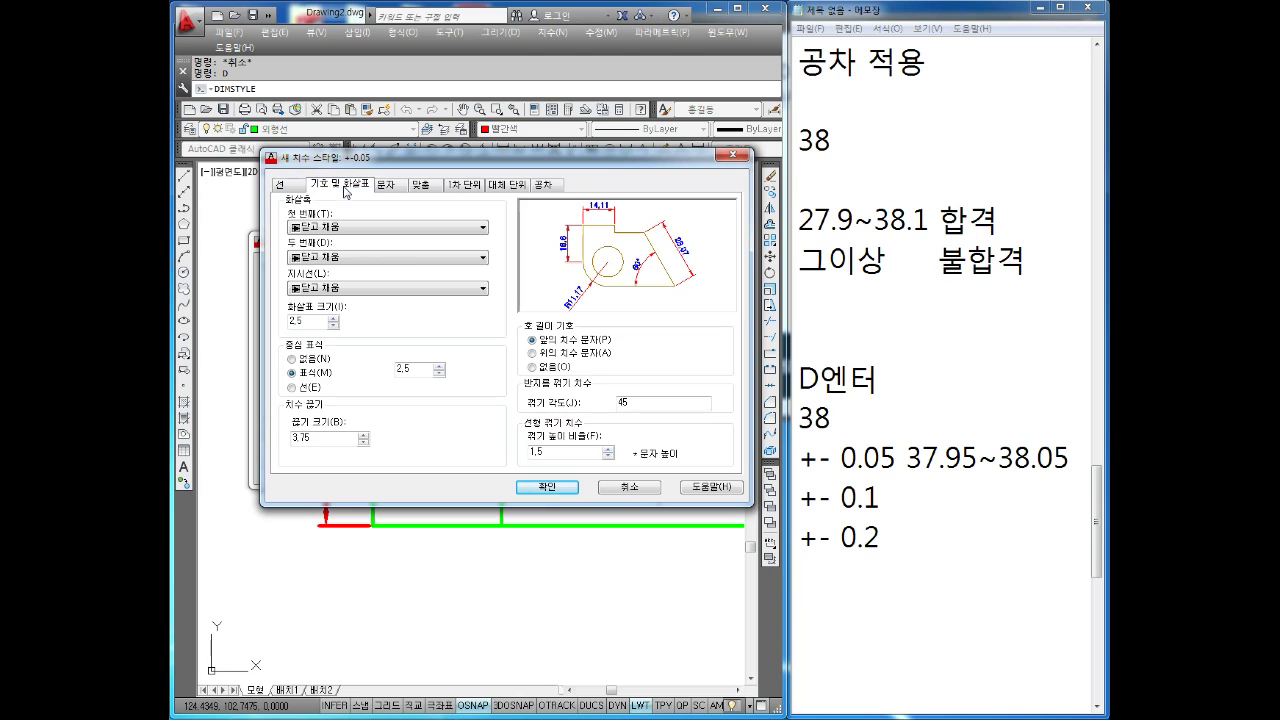
left_click(389, 187)
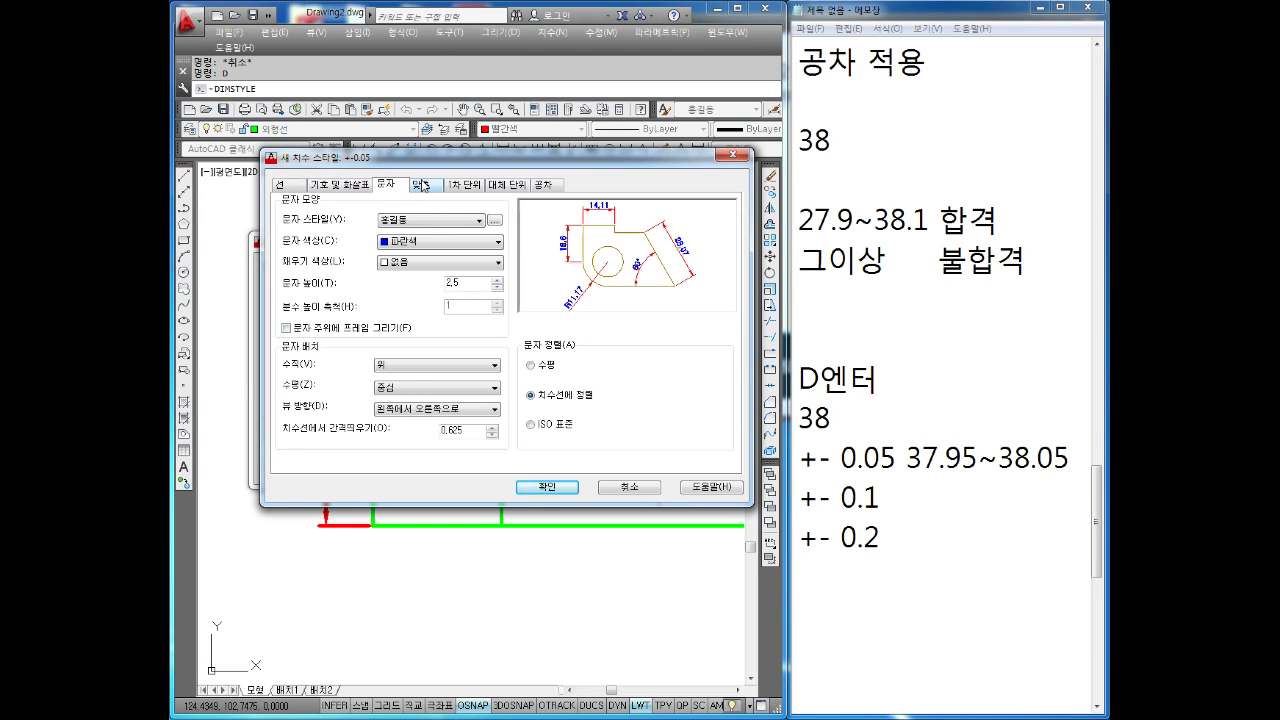
left_click(421, 186)
left_click(468, 188)
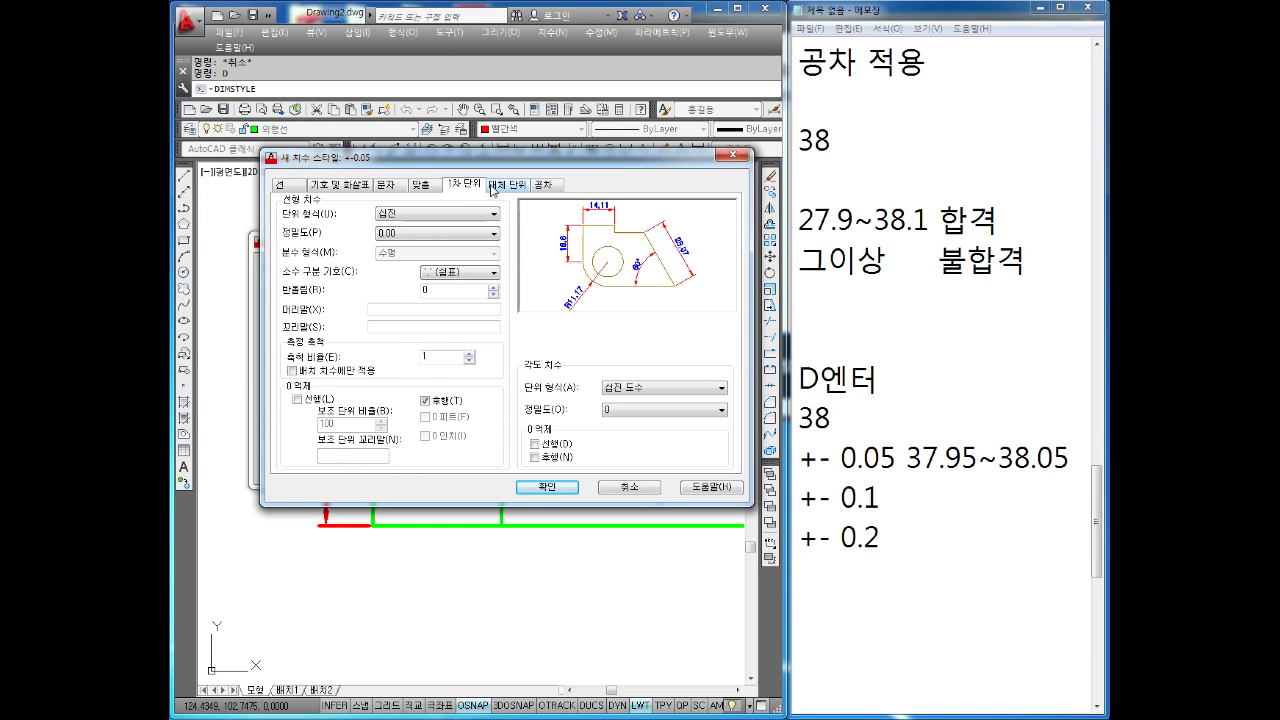
left_click(510, 188)
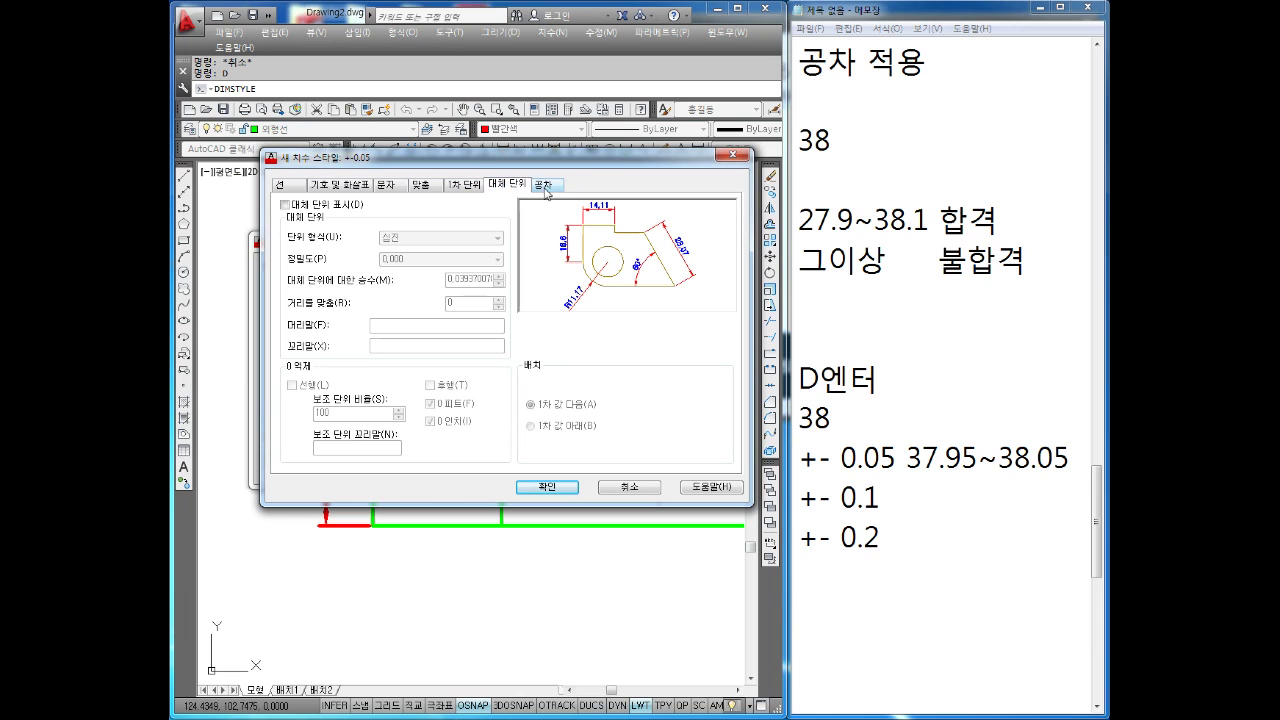
left_click(546, 189)
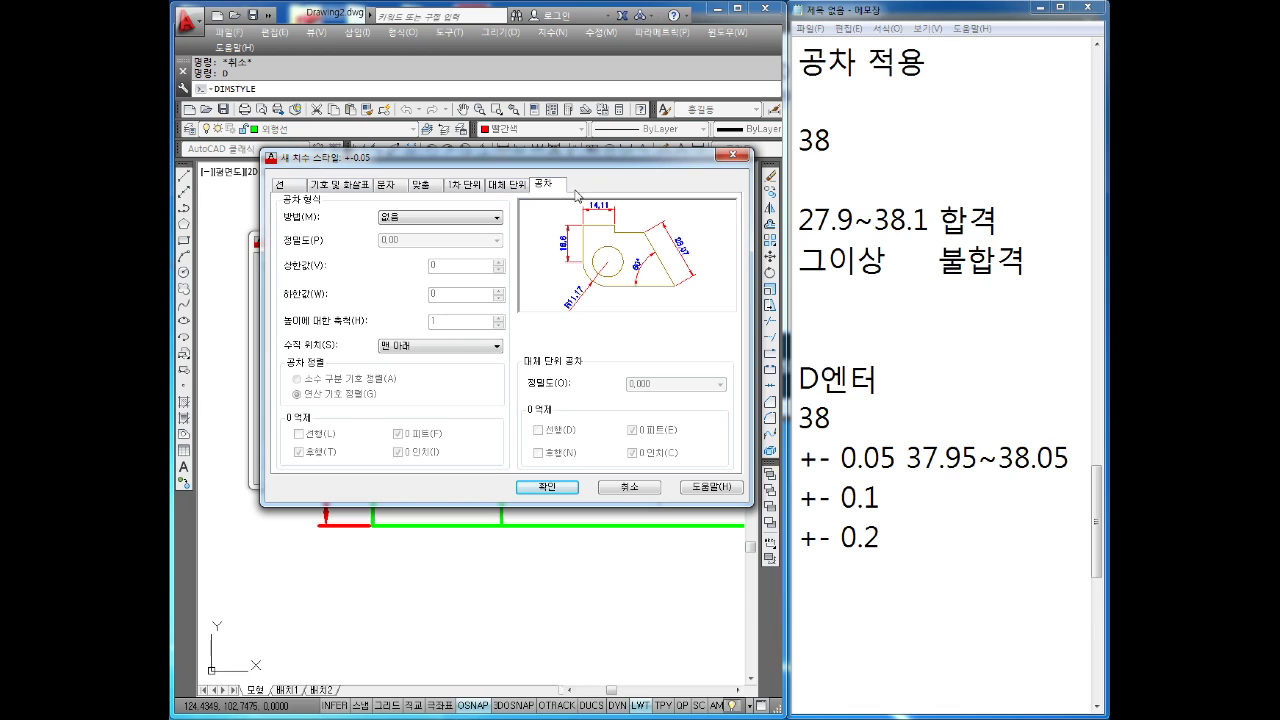
left_click(499, 186)
left_click(477, 189)
left_click(499, 186)
left_click(544, 187)
left_click(410, 217)
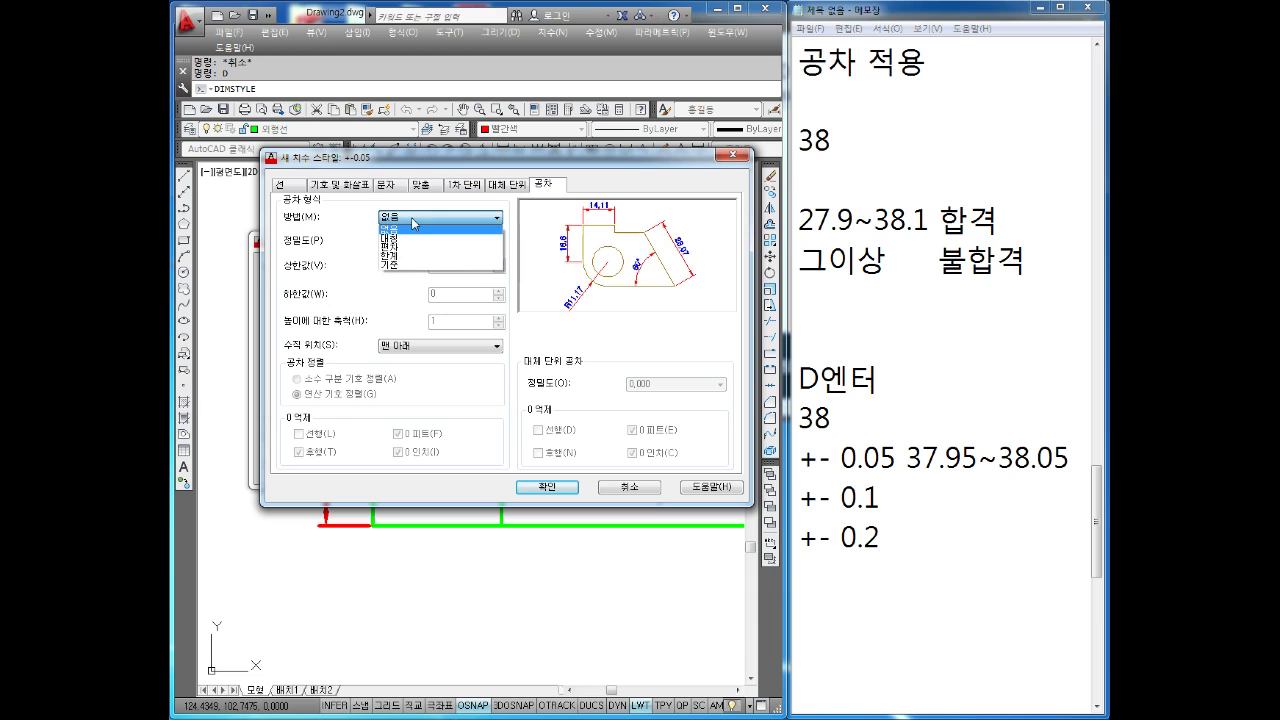
left_click(404, 236)
Switch to Notepad and add the note "방법: 대칭" below the tolerance list.
left_click(870, 605)
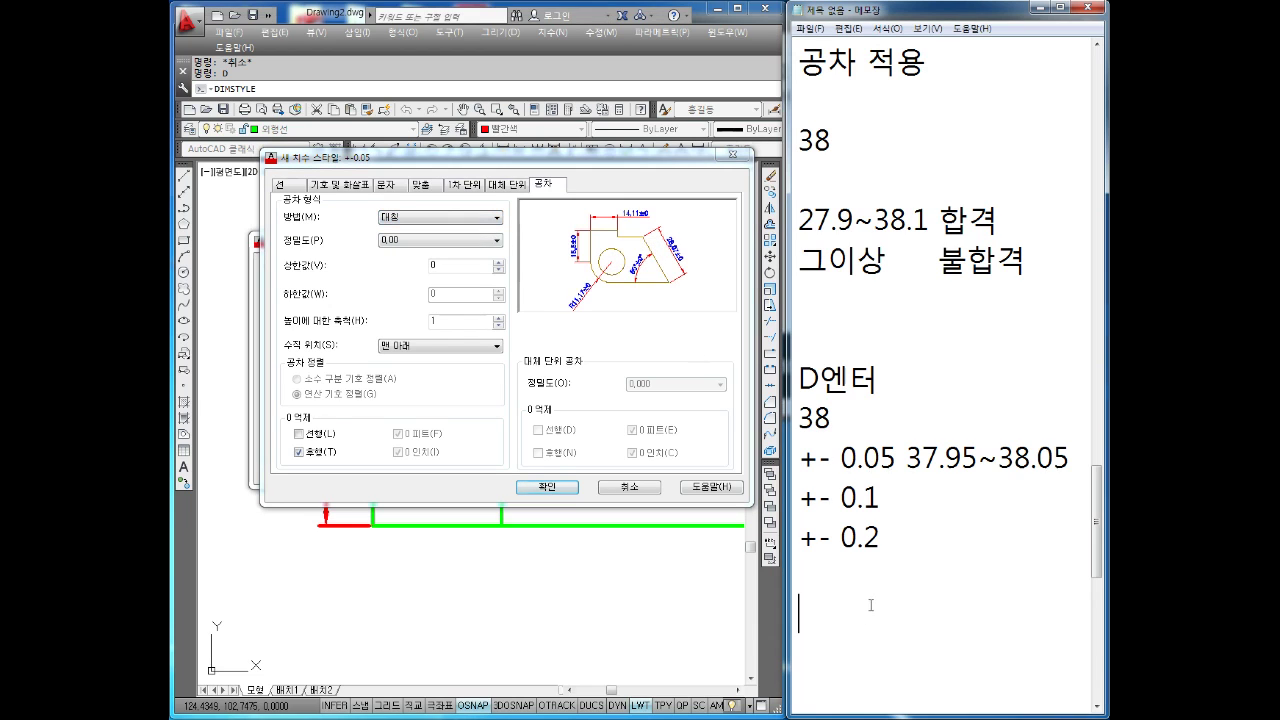
type("방법 대칭")
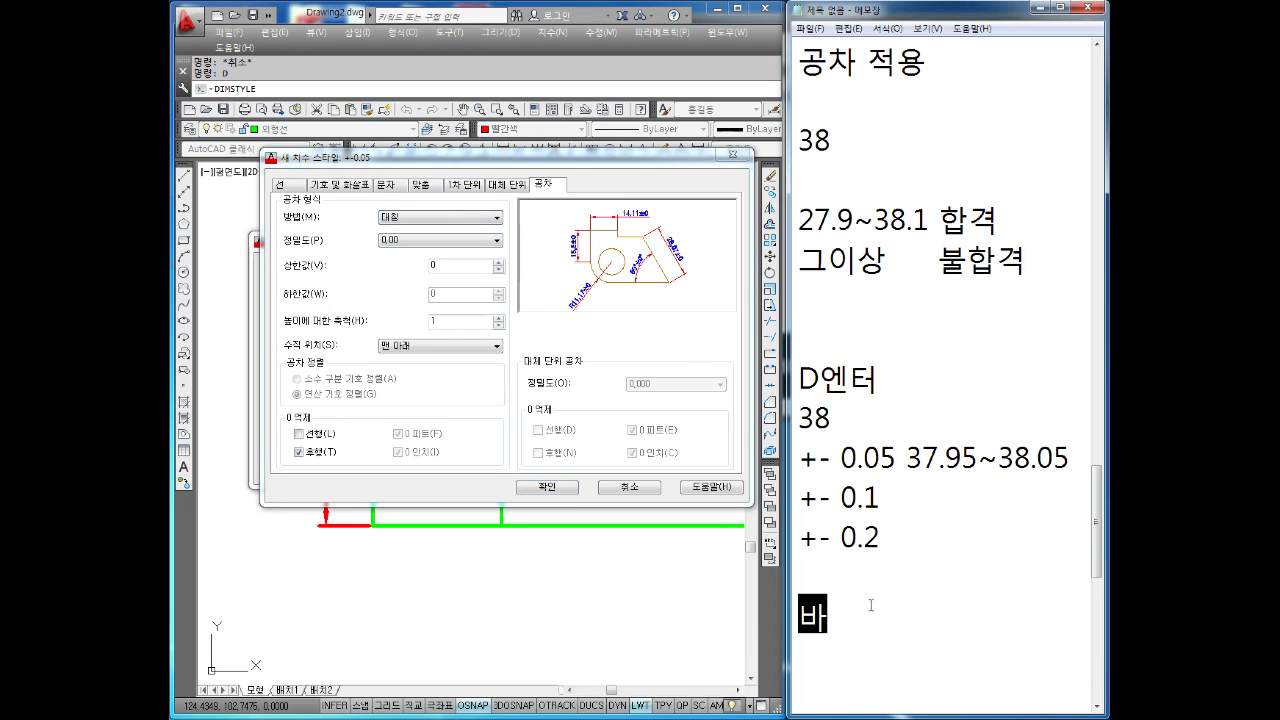
key("Left")
key("Left")
key("Left")
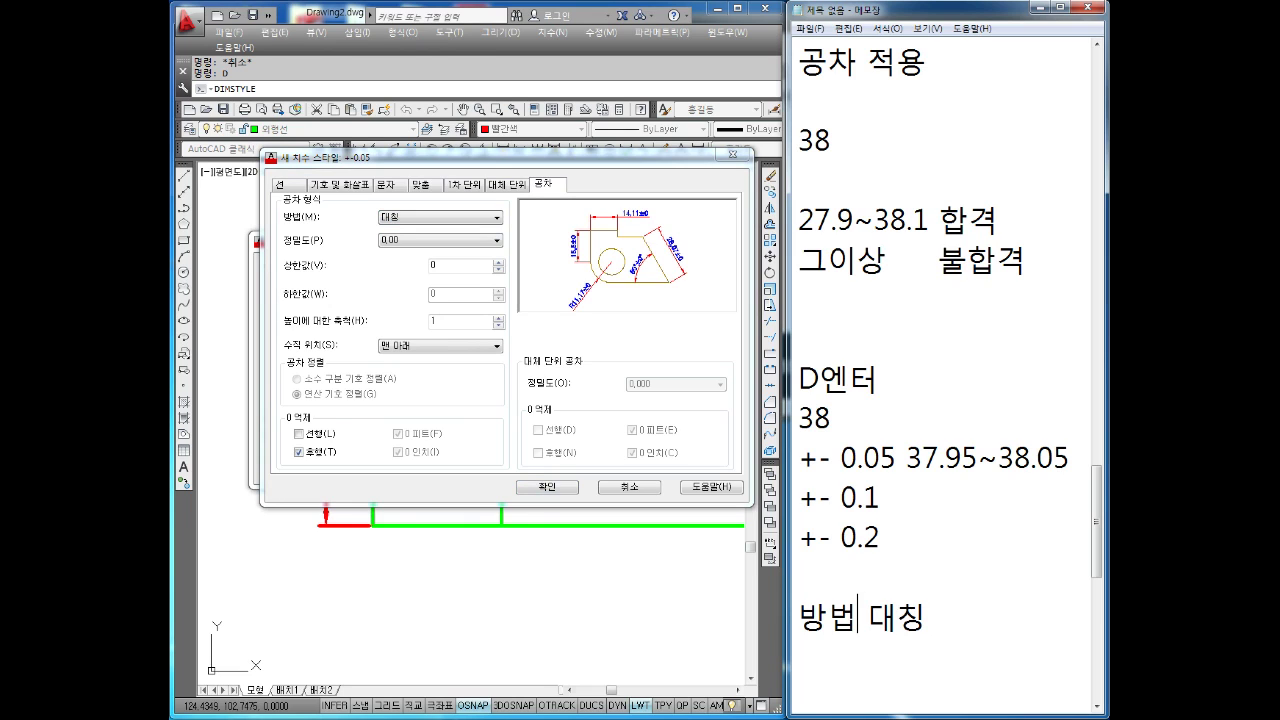
type(":")
key("Down")
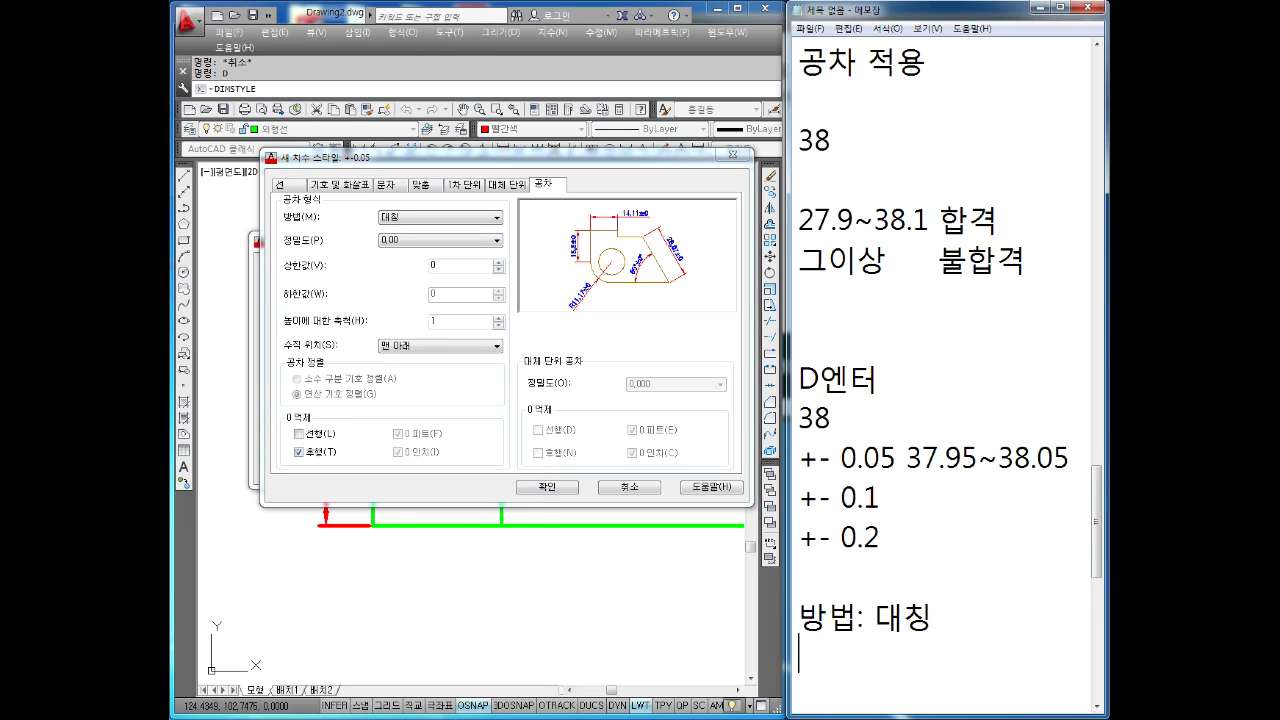
Add the precision note "정밀도 0.00" and the upper value note "상한값 0.05" below the method line.
key("Down")
key("BackSpace")
key("Right")
key("Right")
key("Right")
key("Right")
key("Right")
key("Right")
key("Right")
key("Right")
key("BackSpace")
key("BackSpace")
key("BackSpace")
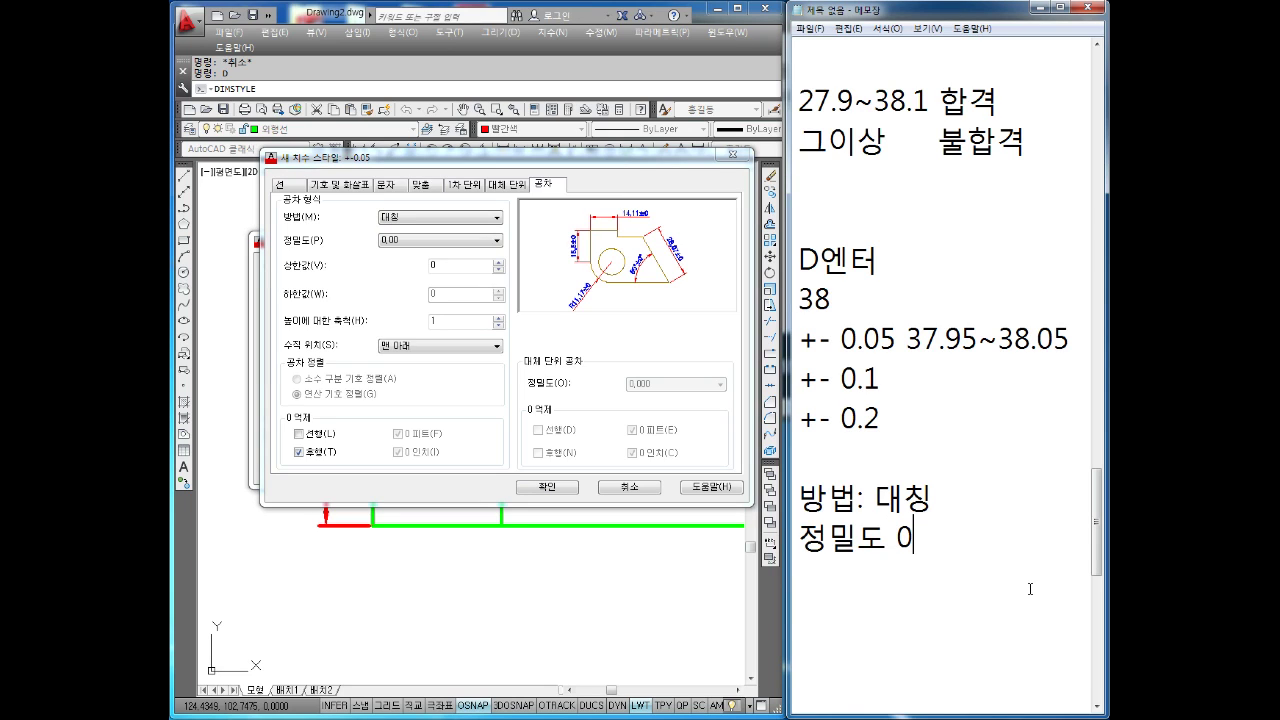
type("0.0")
key("BackSpace")
key("BackSpace")
key("BackSpace")
type("0")
key("BackSpace")
type(".22")
key("BackSpace")
key("BackSpace")
type("2")
key("BackSpace")
type("2")
key("BackSpace")
type("00")
key("Return")
type("상한ㄱ값 0.05")
key("Return")
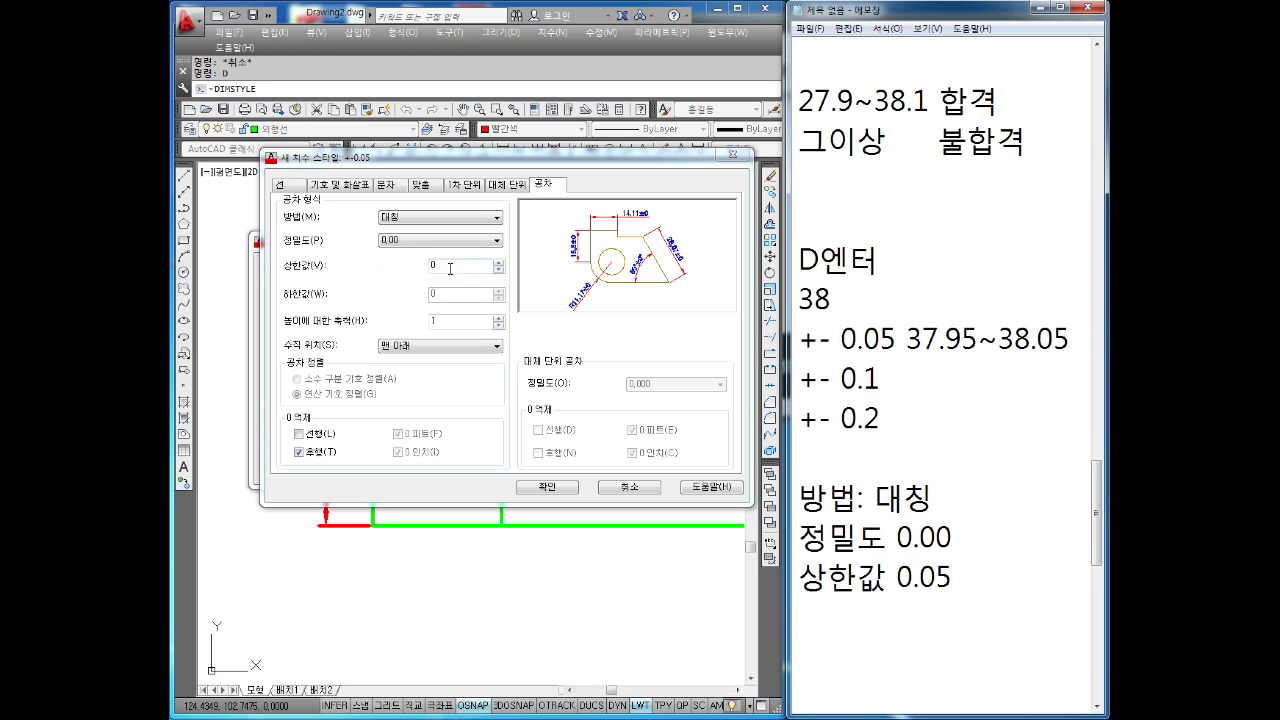
Switch to AutoCAD, set the style's upper tolerance value to 0.05 and make the +-0.05 style current.
left_click(340, 287)
type("0.05")
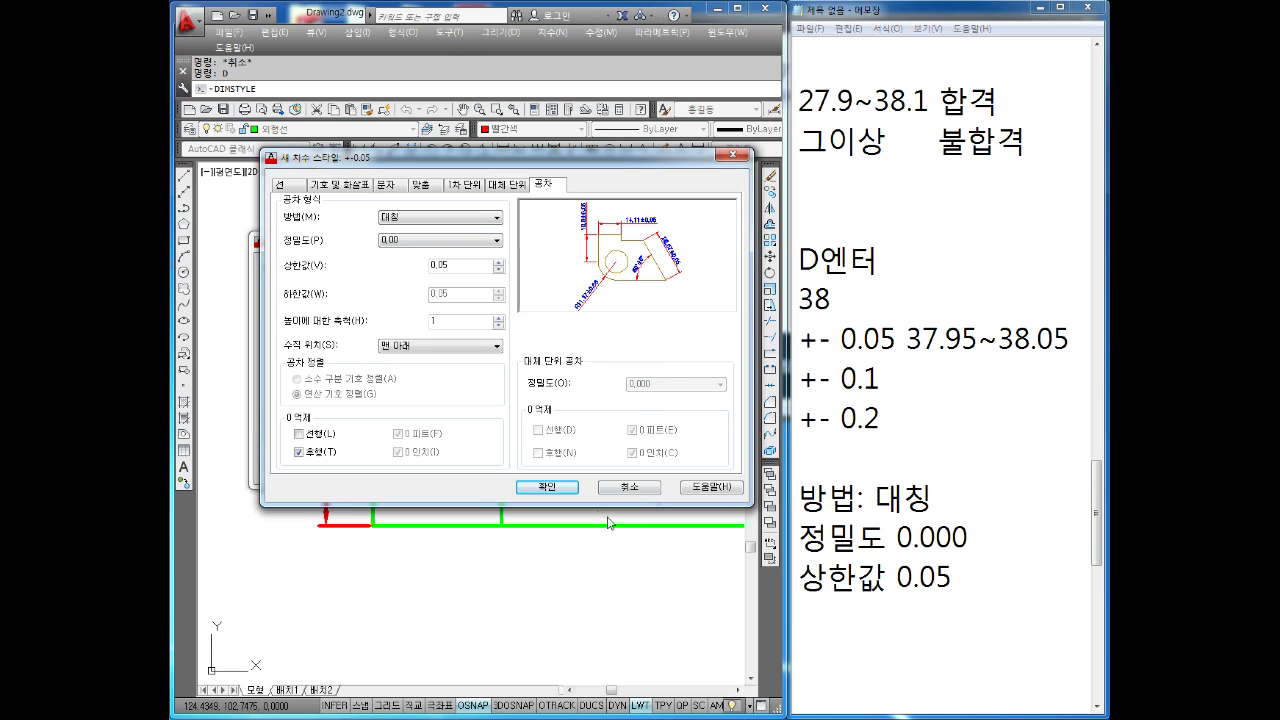
left_click(547, 487)
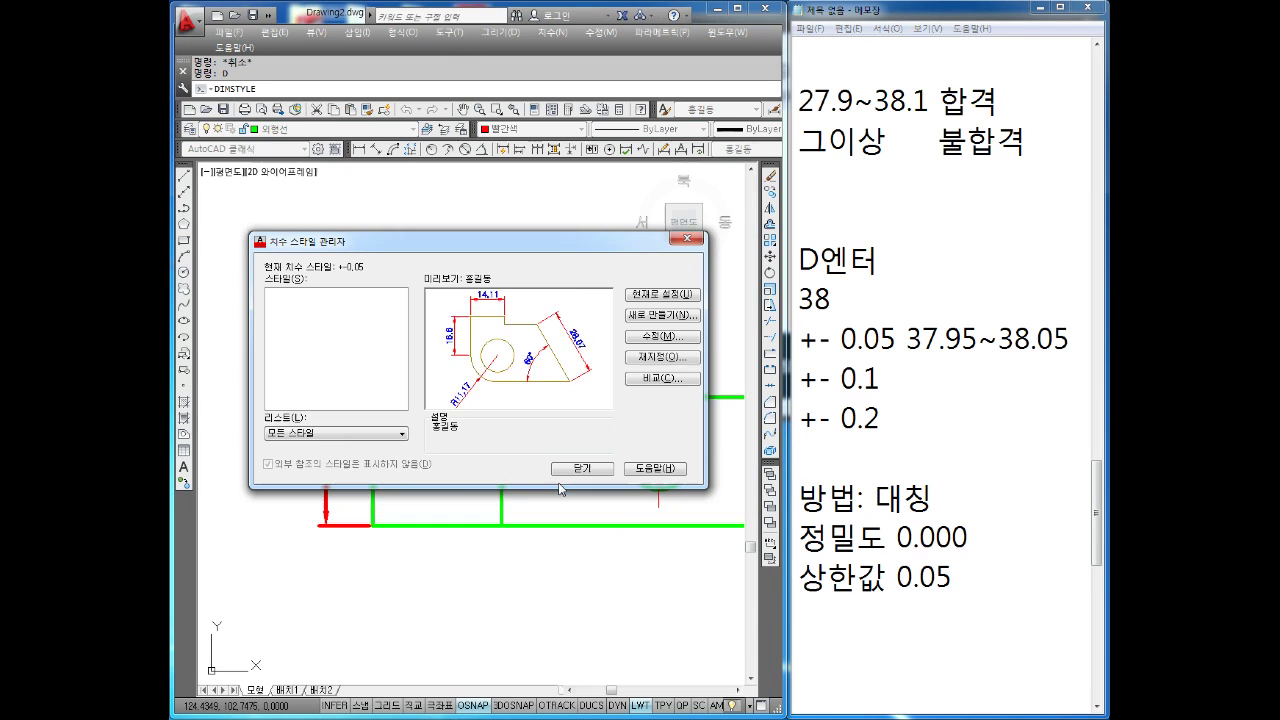
left_click(660, 294)
left_click(582, 468)
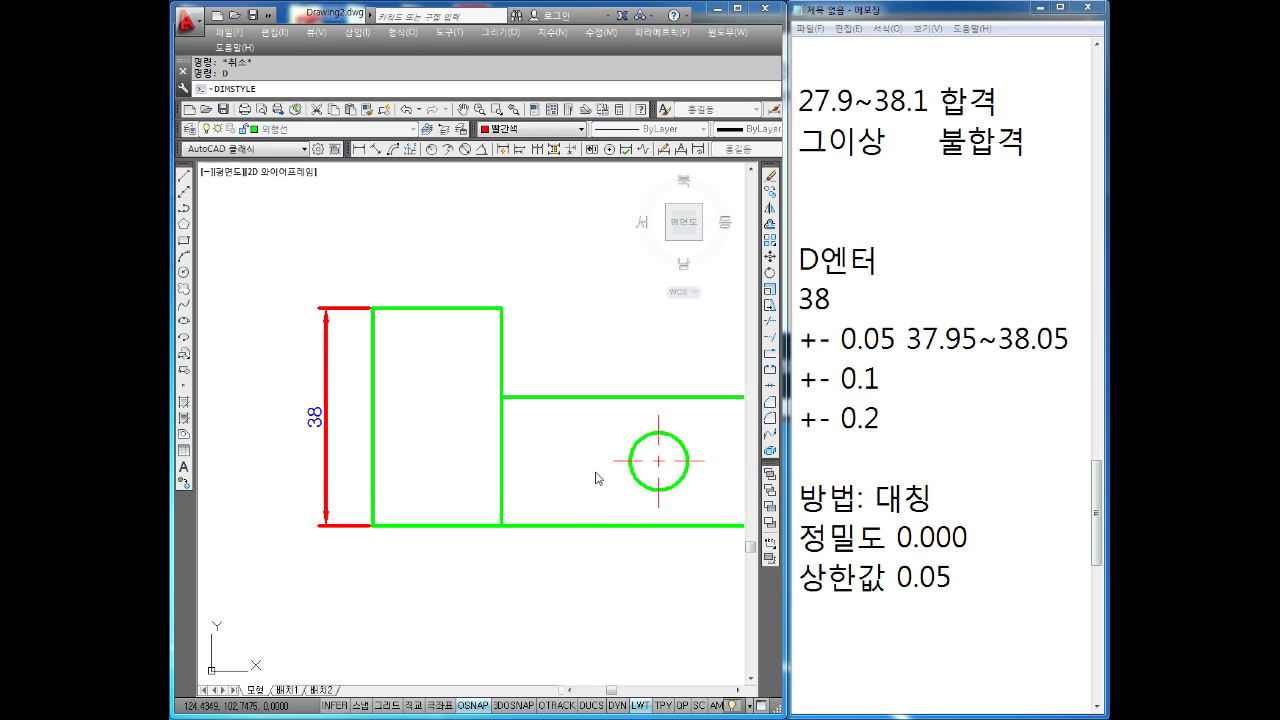
Delete the existing vertical dimension beside the tall block.
left_click(360, 365)
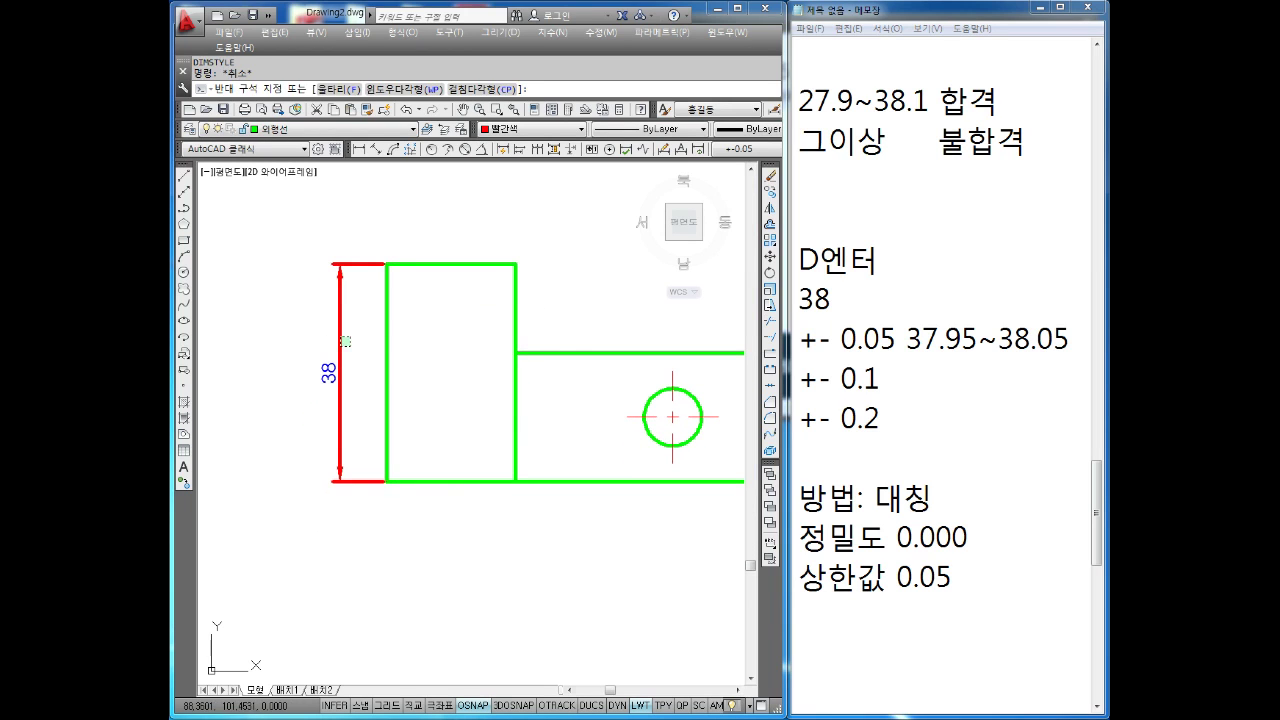
left_click(294, 391)
key("Delete")
Add a vertical linear dimension to the outer edge of the tall block using the +-0.05 style.
left_click(358, 149)
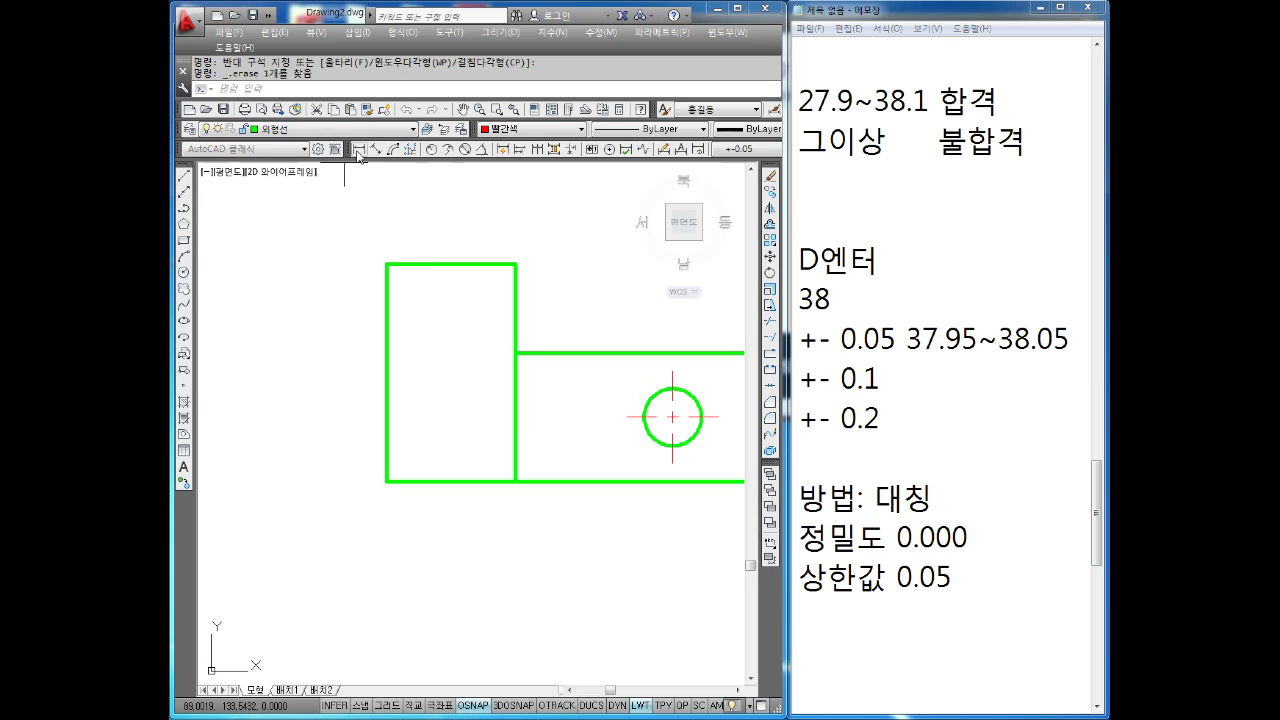
left_click(386, 263)
left_click(386, 481)
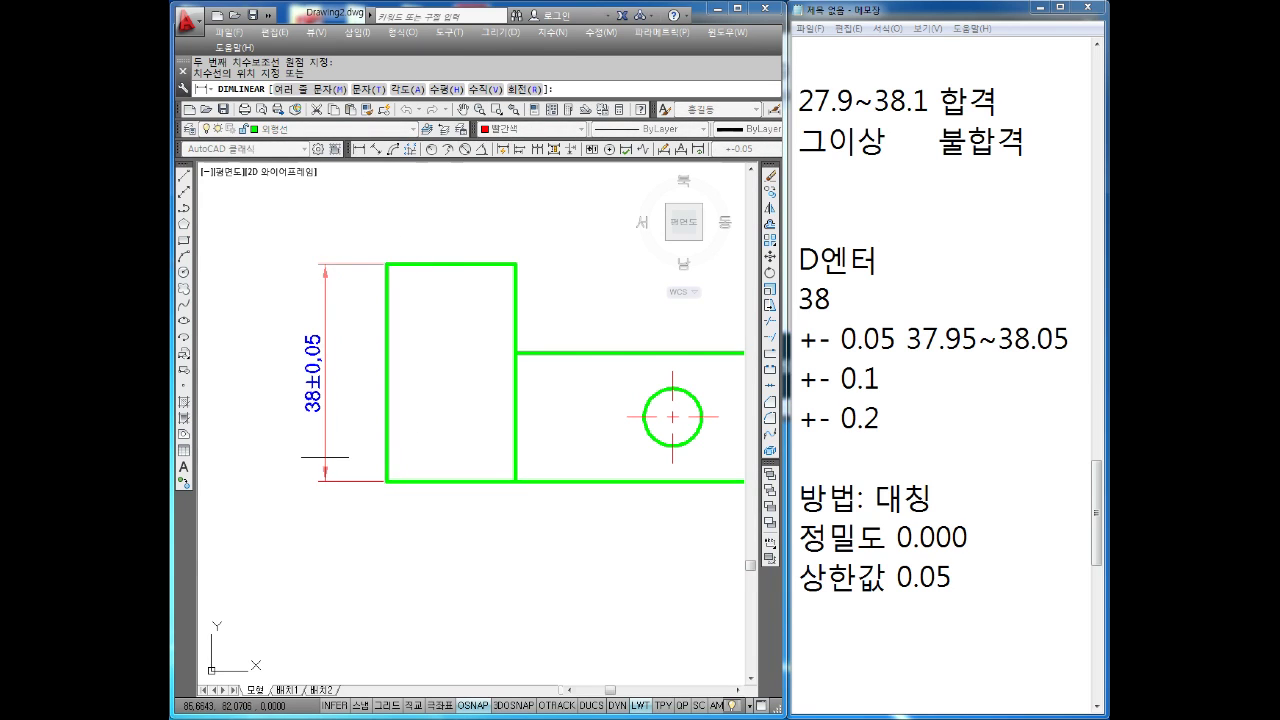
left_click(322, 400)
scroll(290, 360, "up", 4)
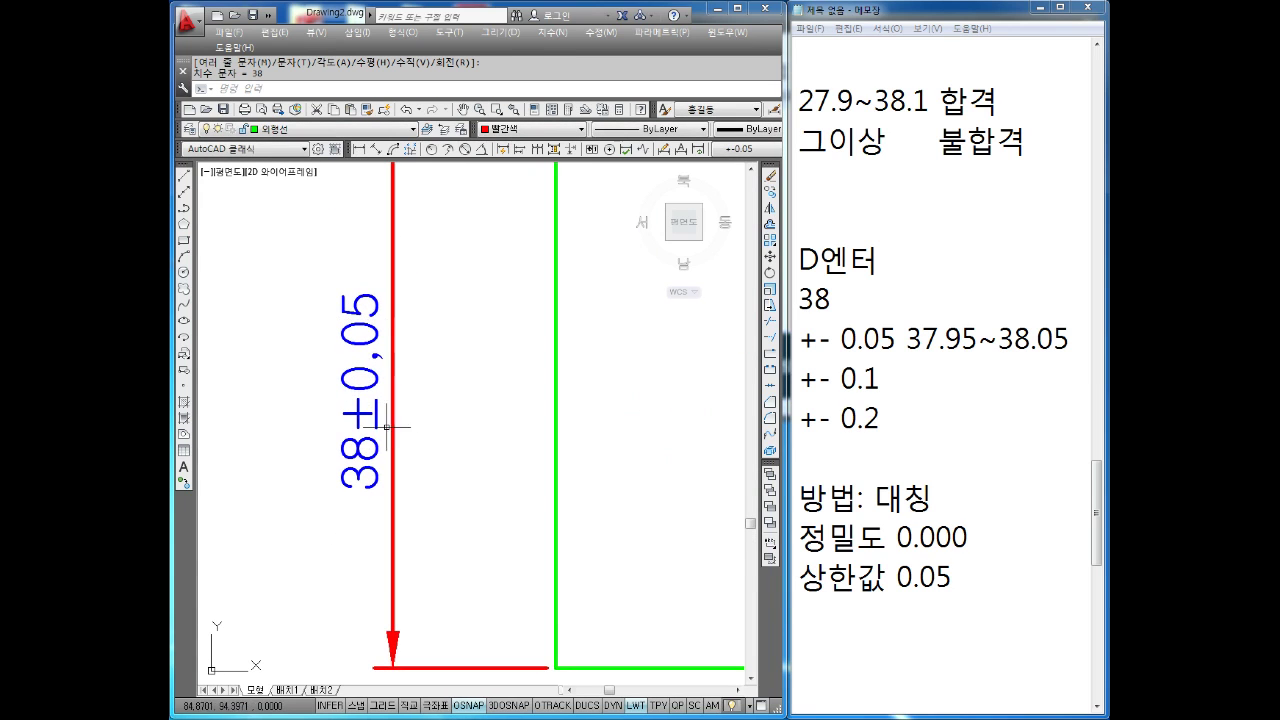
scroll(443, 420, "down", 3)
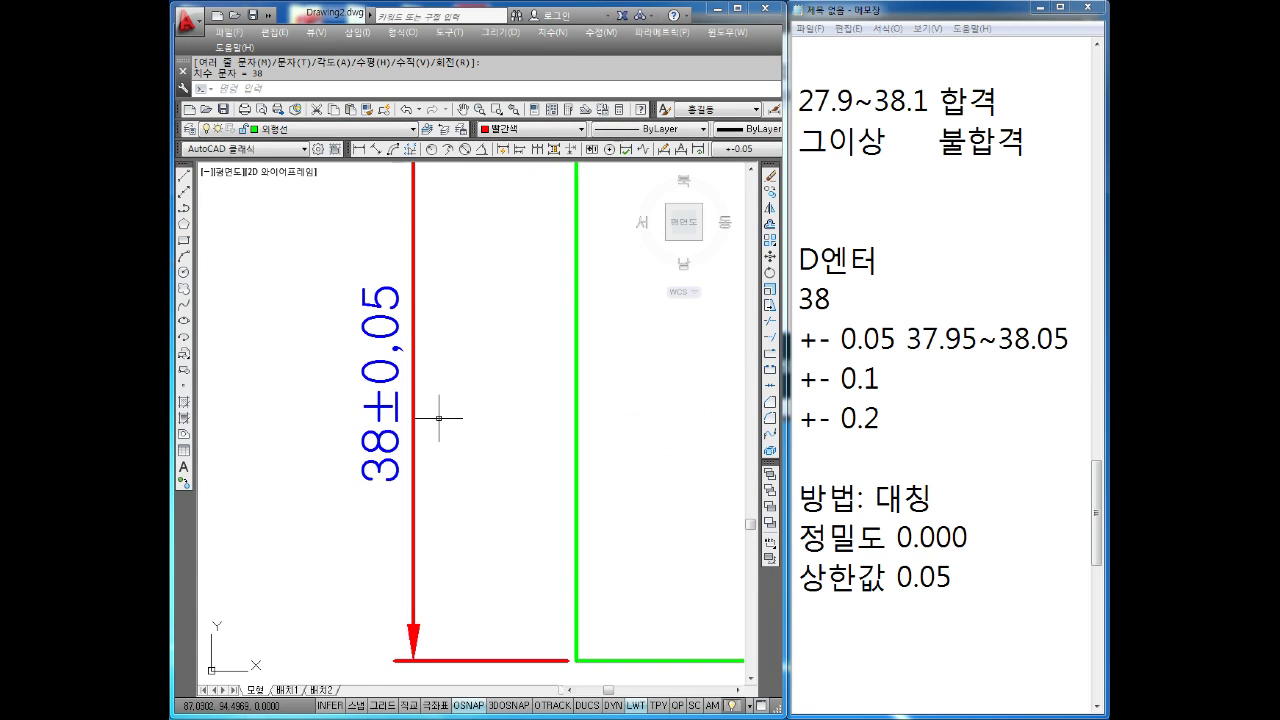
left_click(610, 436)
Correct the precision note in Notepad to "정밀도 0.00" and return to AutoCAD.
left_click(982, 536)
key("BackSpace")
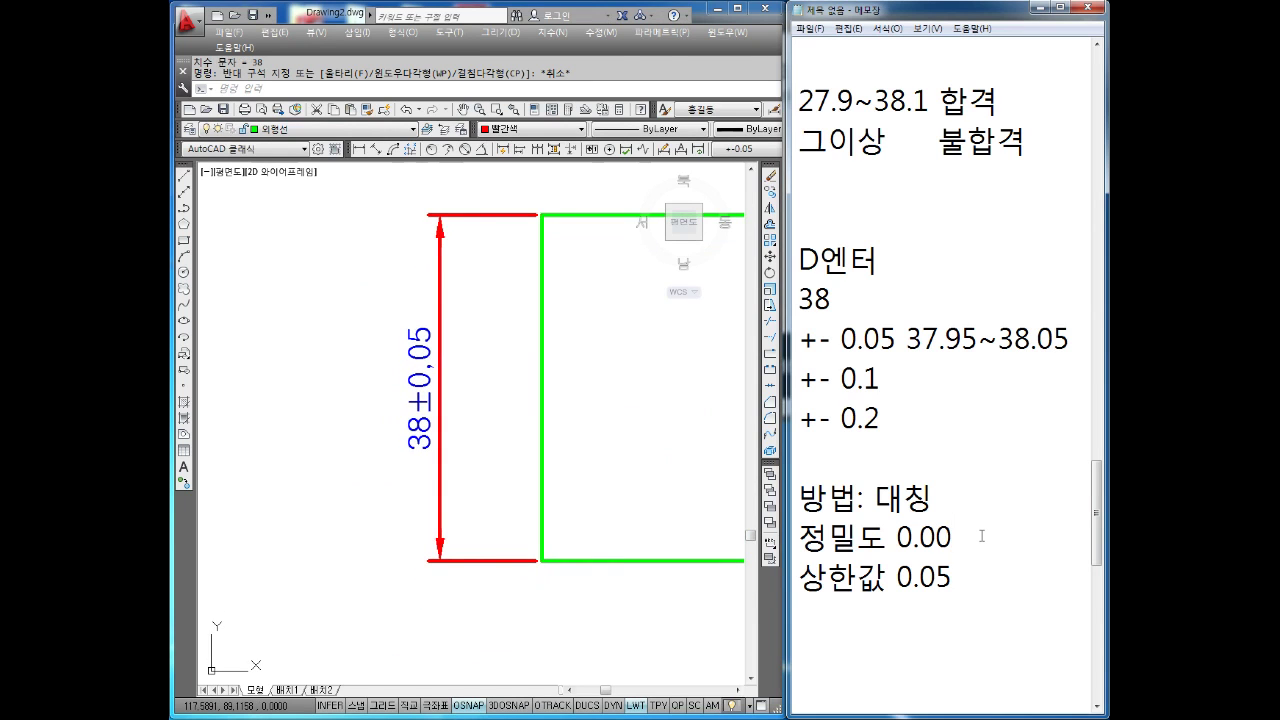
left_click(386, 409)
key("Escape")
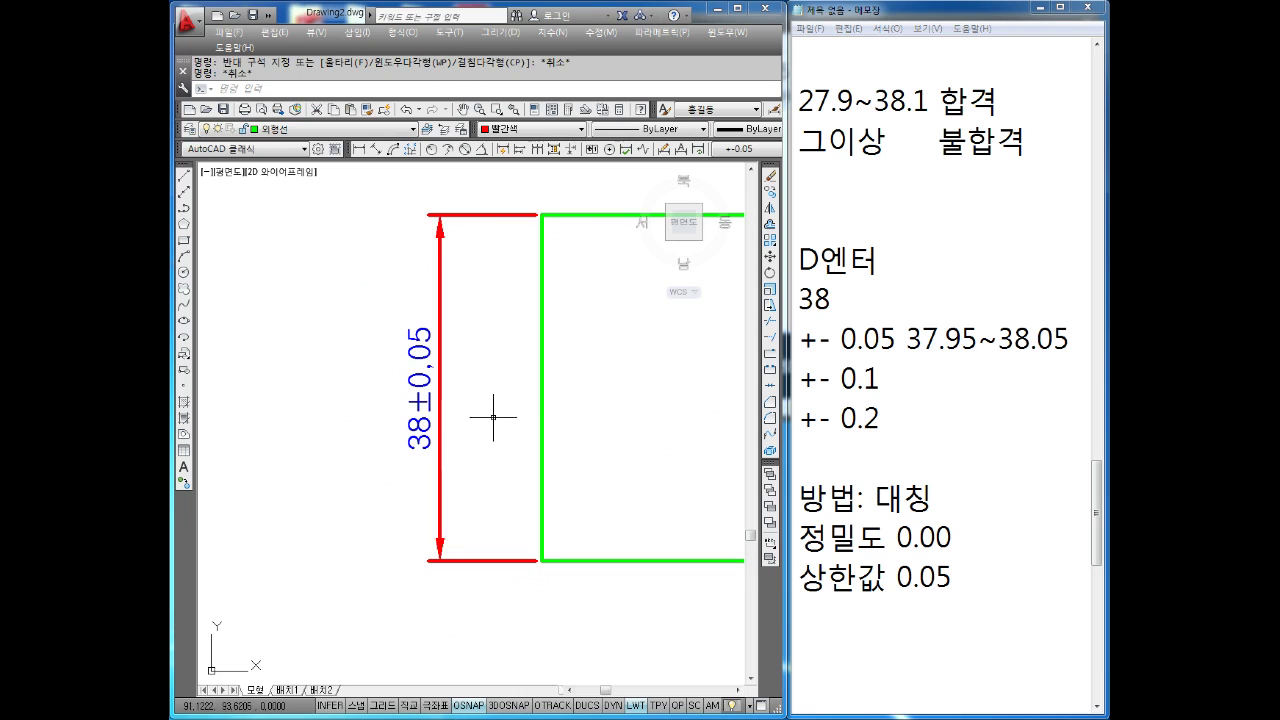
Open the Dimension Style Manager and create a new style named "+-0.1" based on the +-0.05 style.
scroll(581, 405, "down", 2)
middle_click_drag(581, 405, 529, 403)
key("Escape")
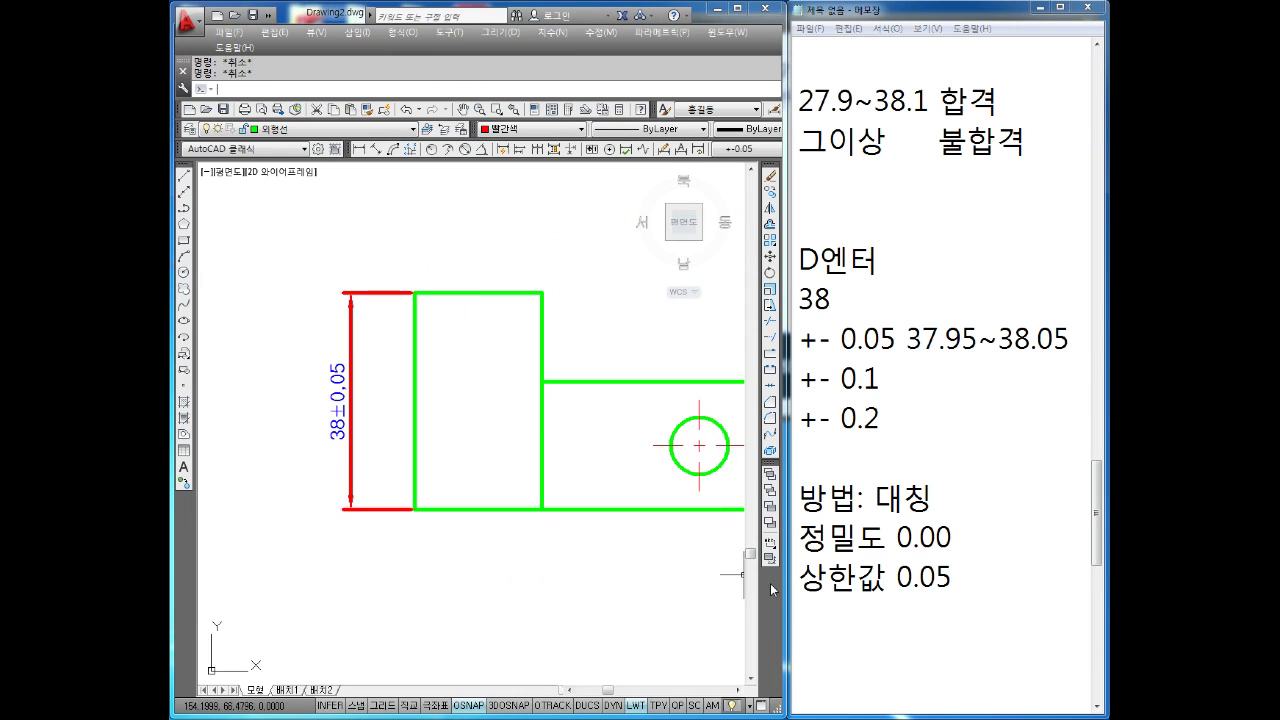
type("d")
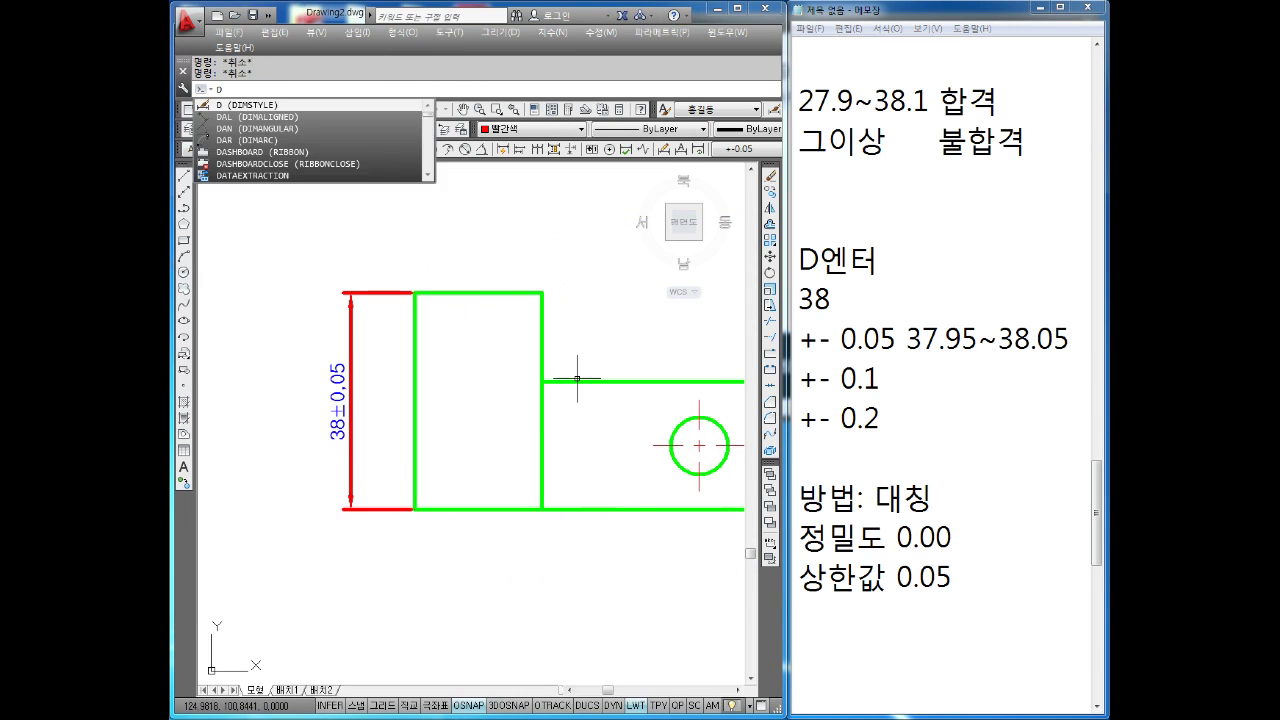
key("Return")
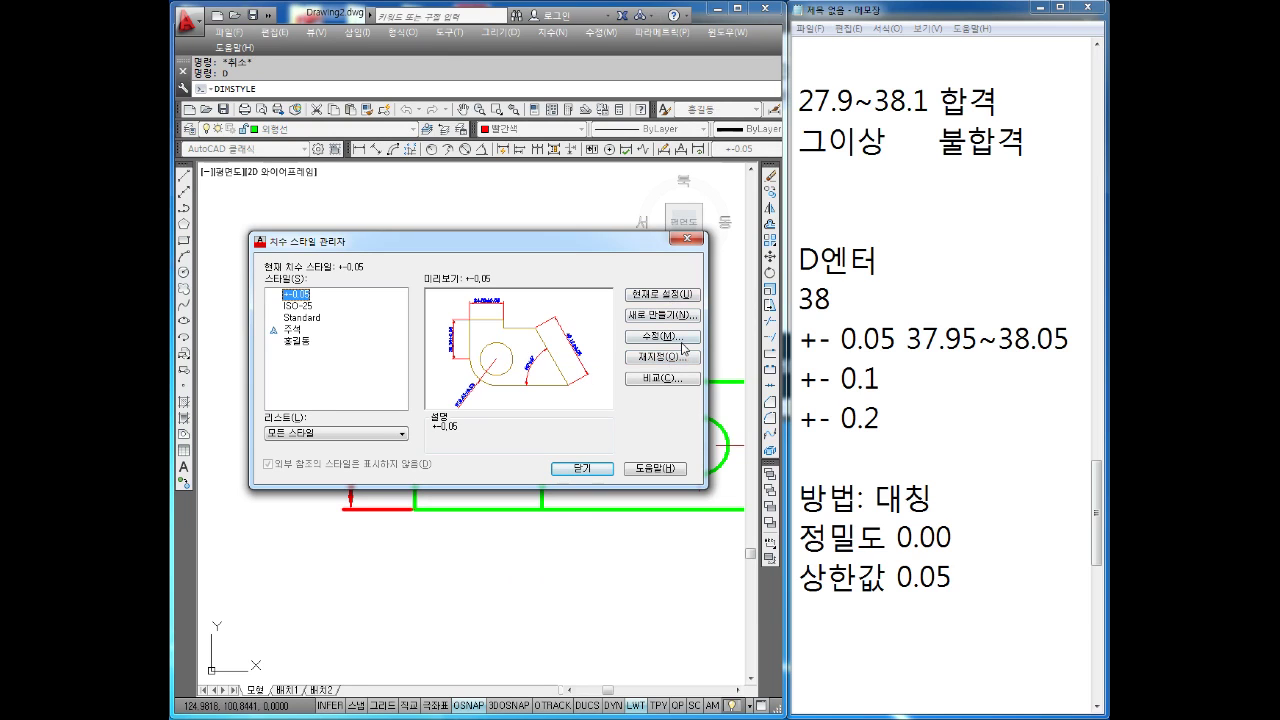
left_click(660, 315)
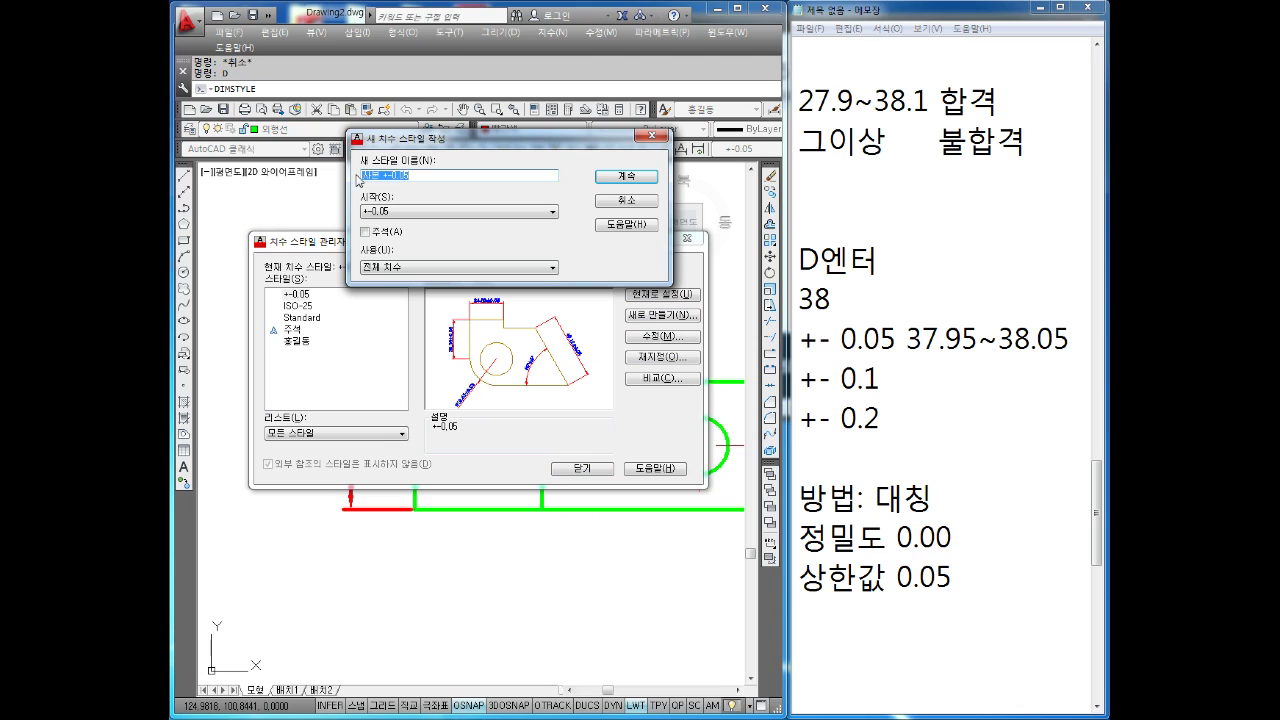
type("+-0.1")
left_click(636, 178)
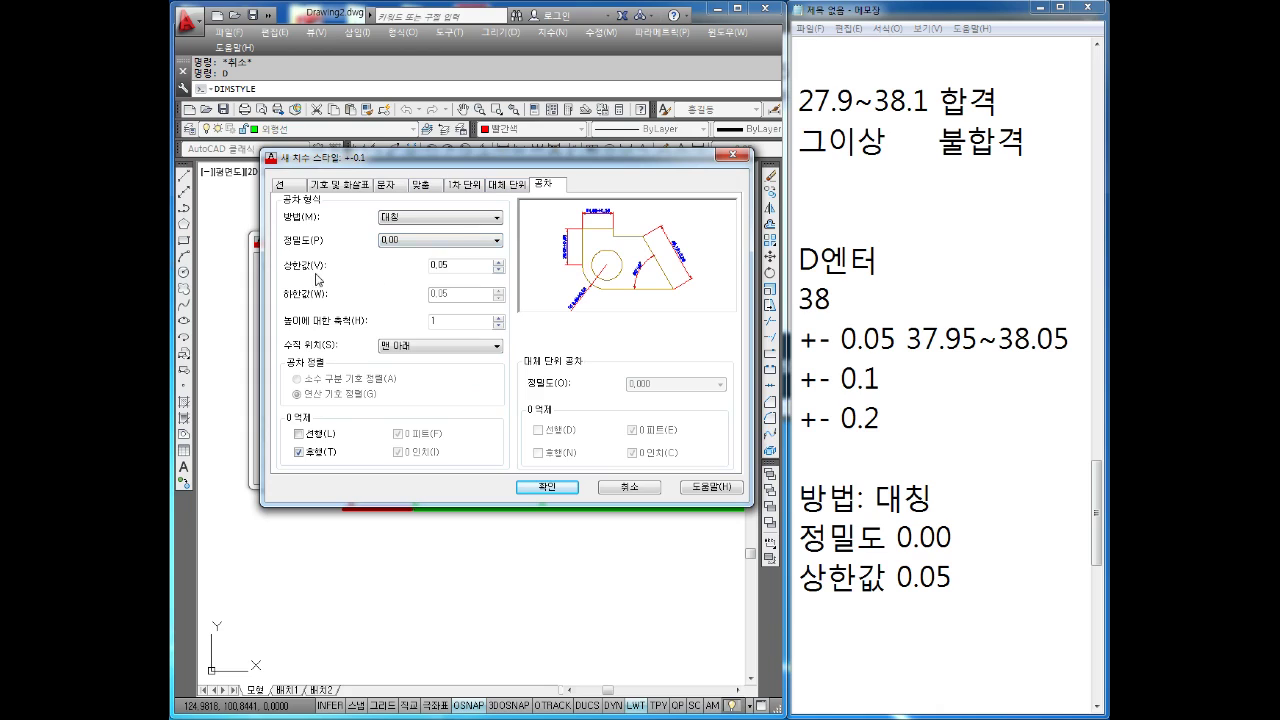
Set the new style's upper tolerance value to 0.1, make the +-0.1 style current and close the style manager.
double_click(461, 267)
type("0.1")
left_click(550, 488)
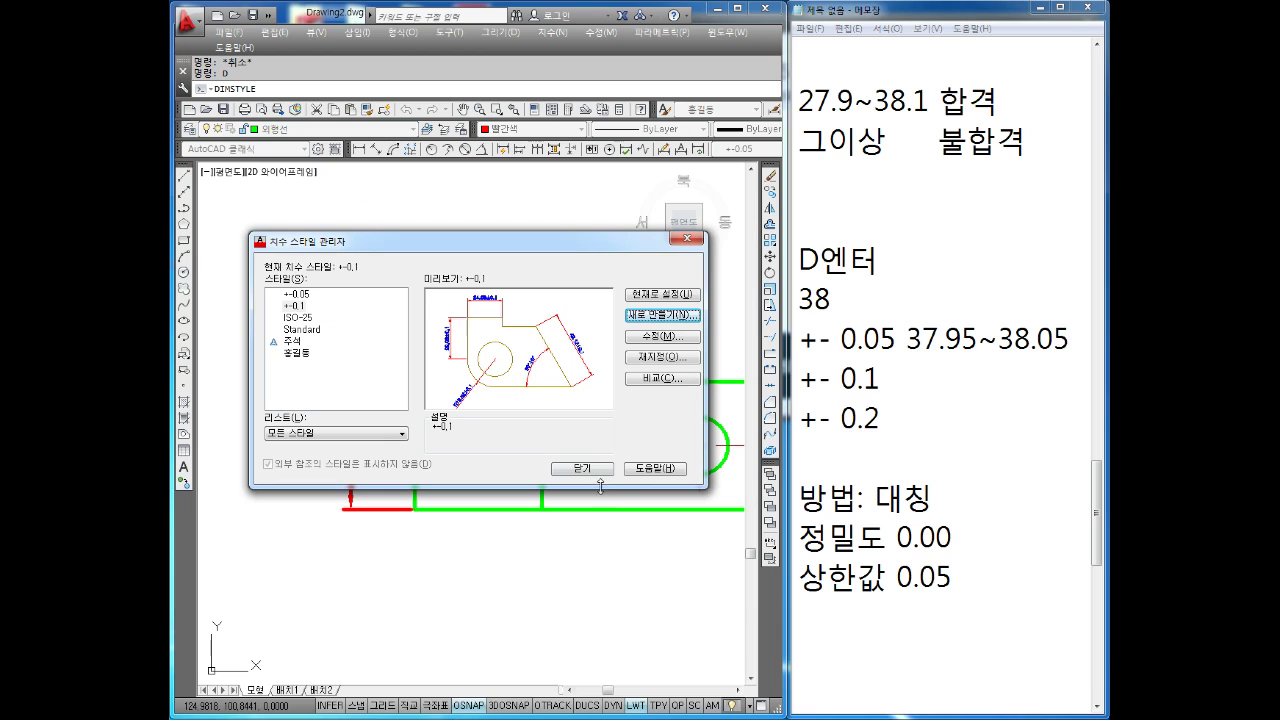
key("shift+Tab")
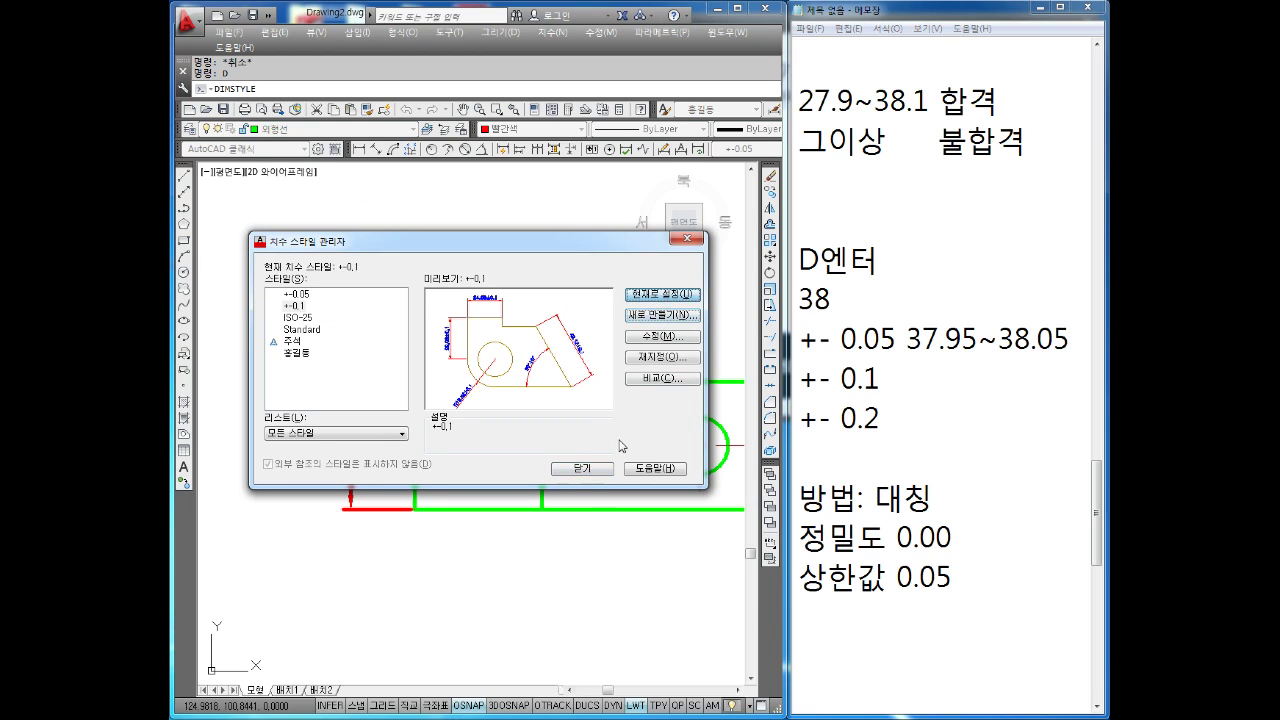
left_click(584, 468)
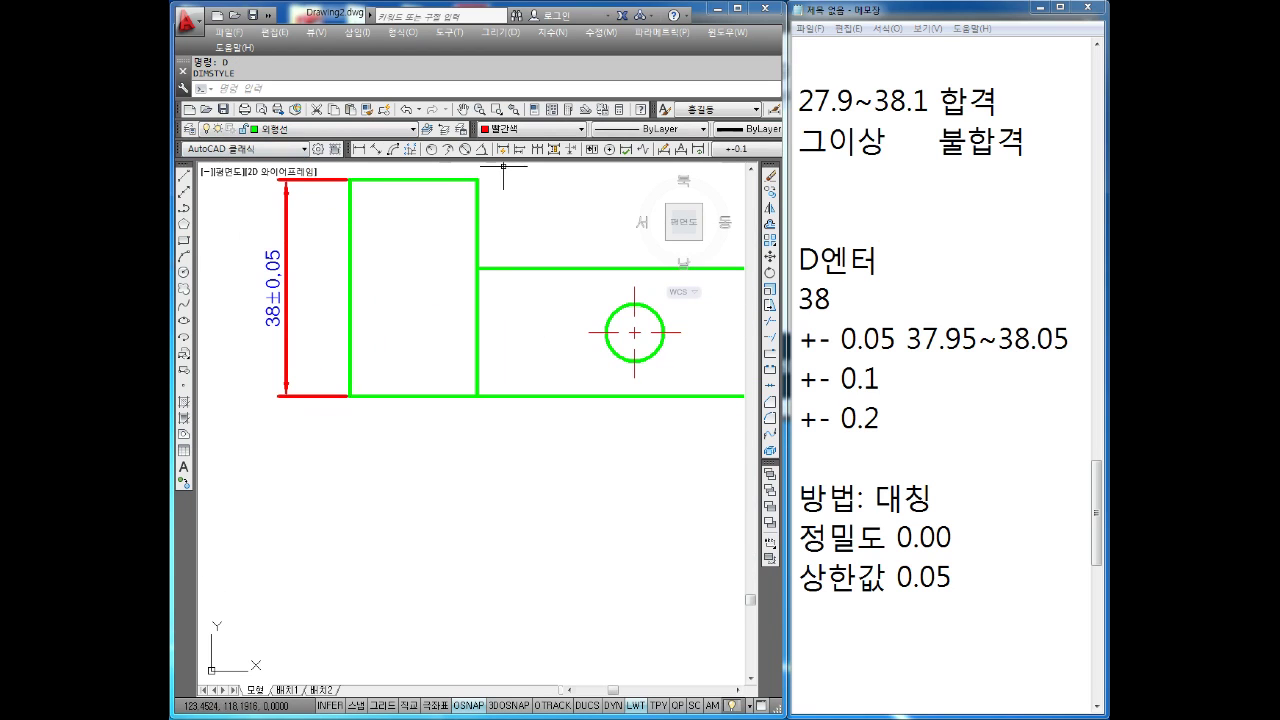
Add a horizontal linear dimension below the bottom edge of the tall rectangle.
left_click(358, 149)
left_click(349, 396)
left_click(477, 396)
left_click(440, 466)
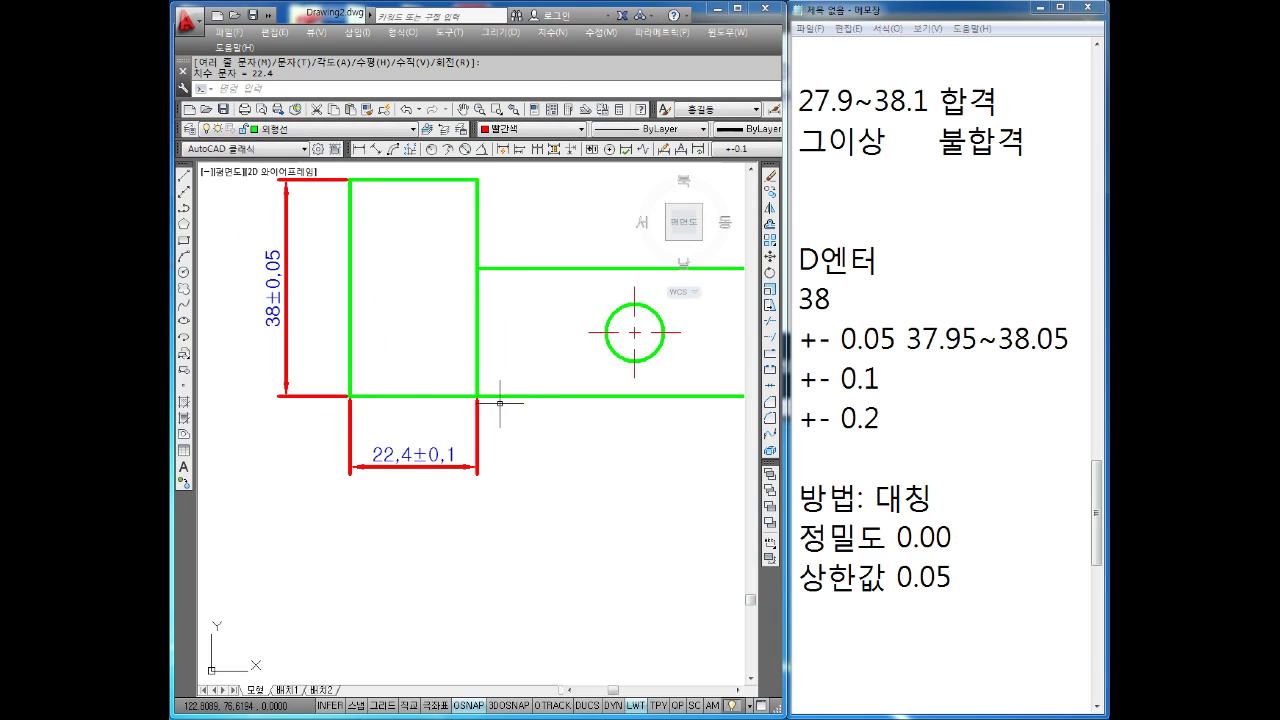
Create a dimension style named +-0.2 based on +-0.1, with an upper tolerance value of 0.2.
middle_click_drag(409, 388, 441, 456)
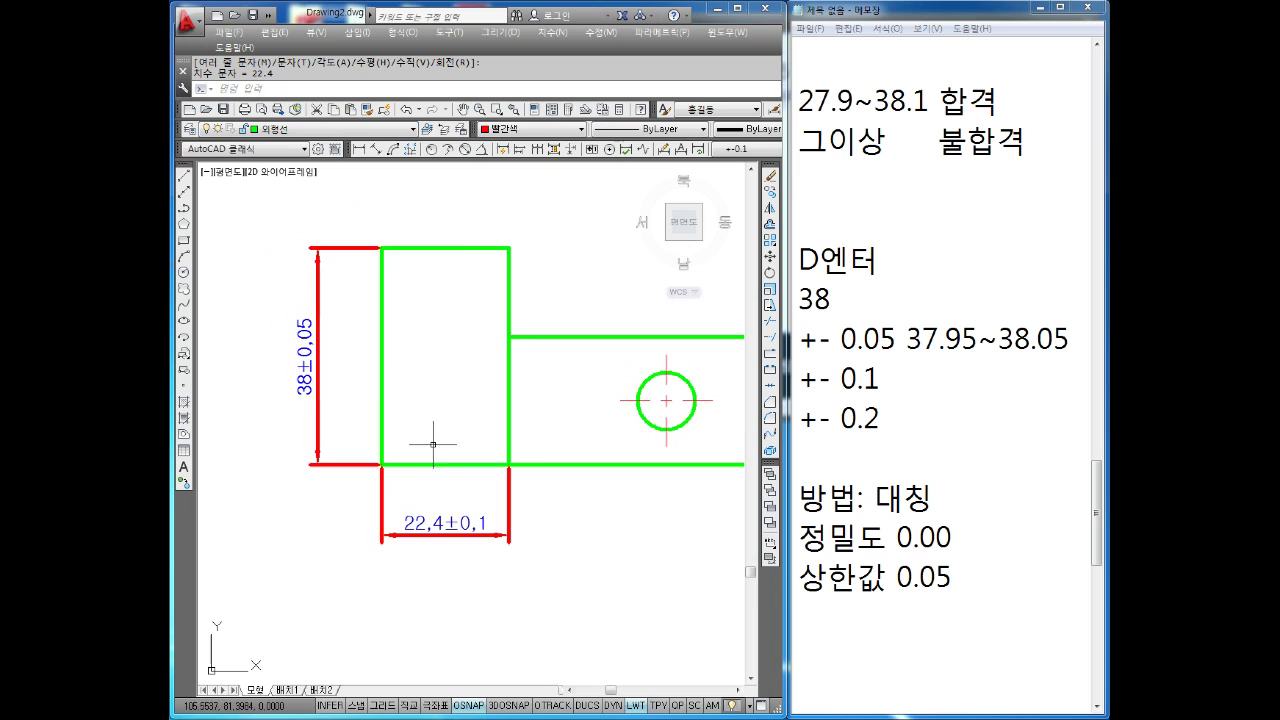
middle_click_drag(419, 345, 441, 397)
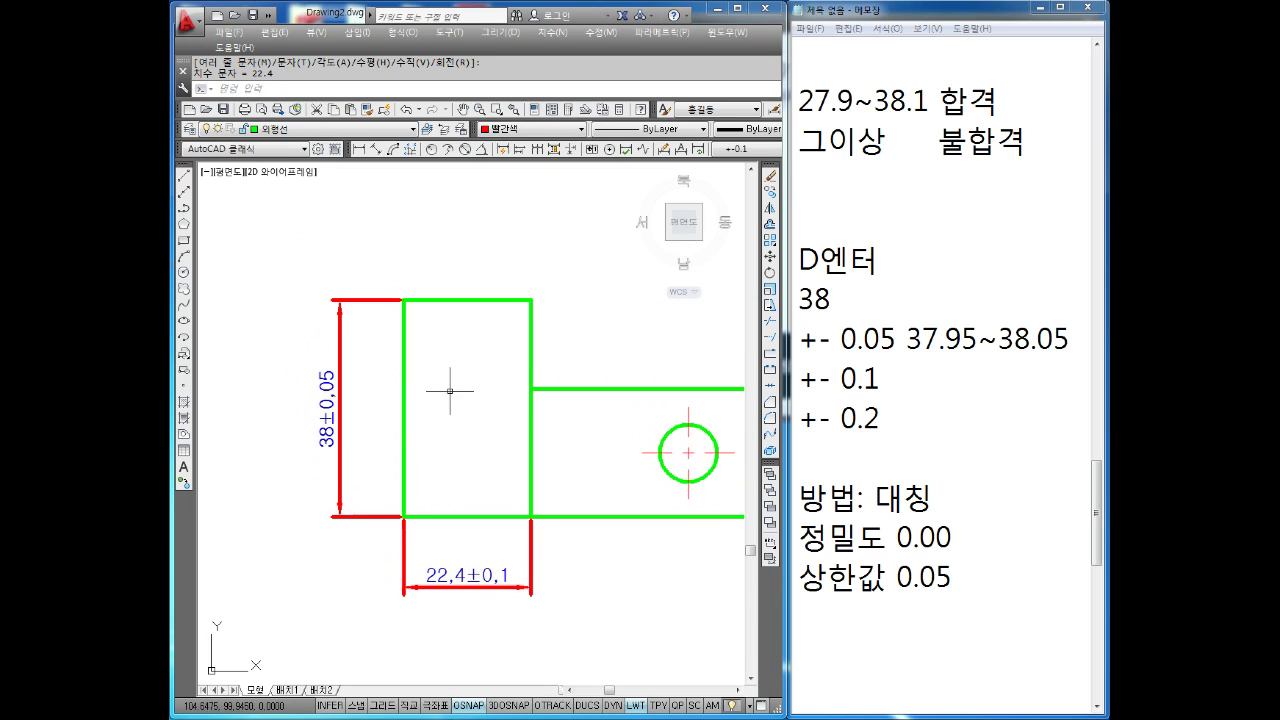
key("Escape")
type("d")
key("Return")
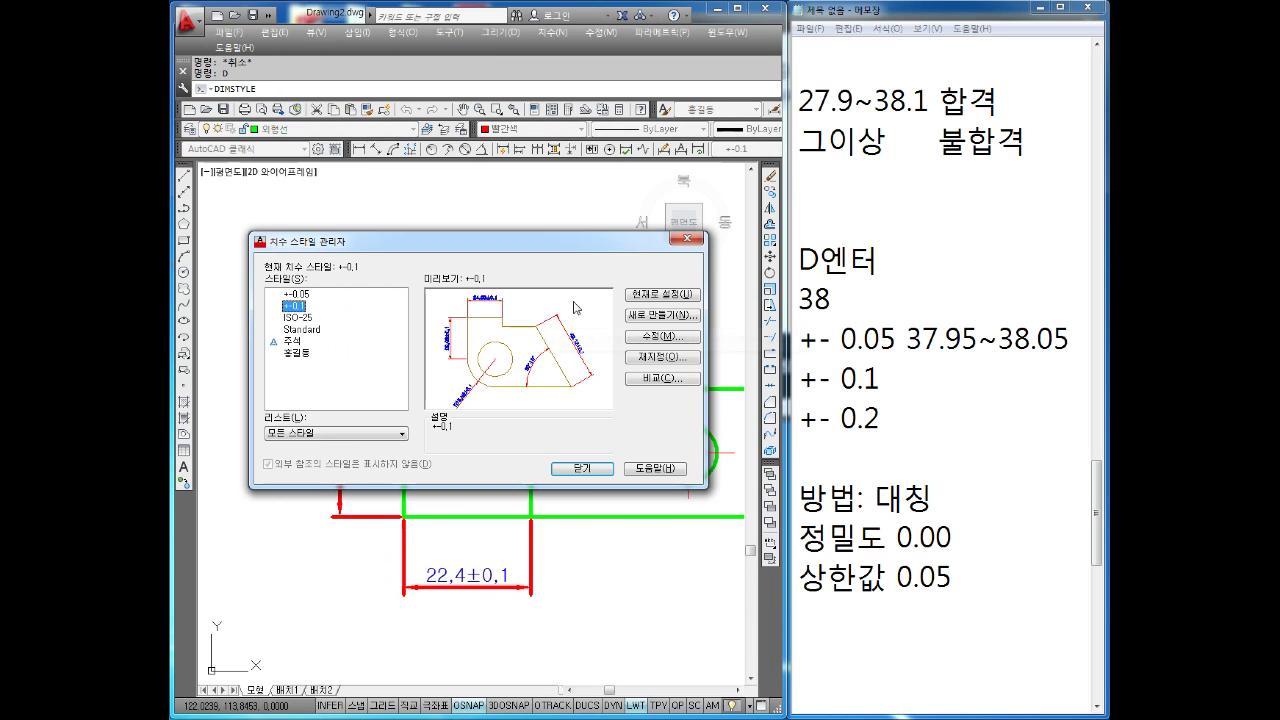
left_click(660, 318)
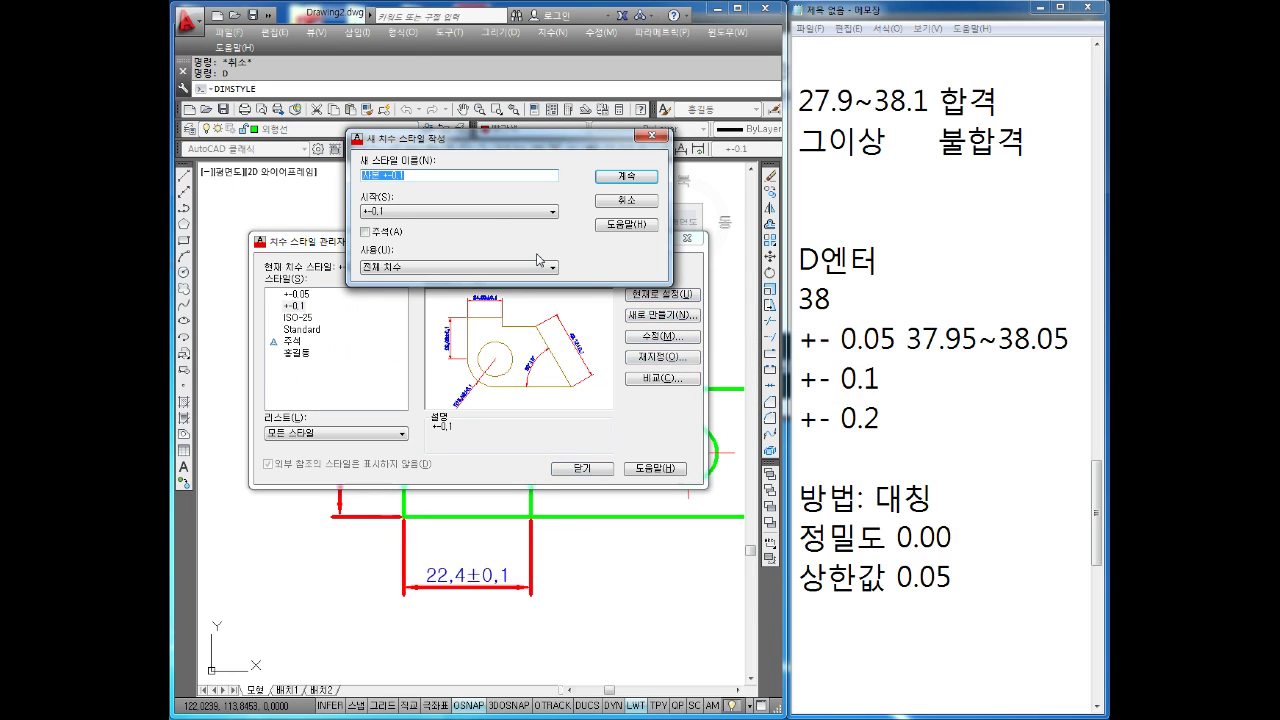
type("+-0.2")
left_click(628, 180)
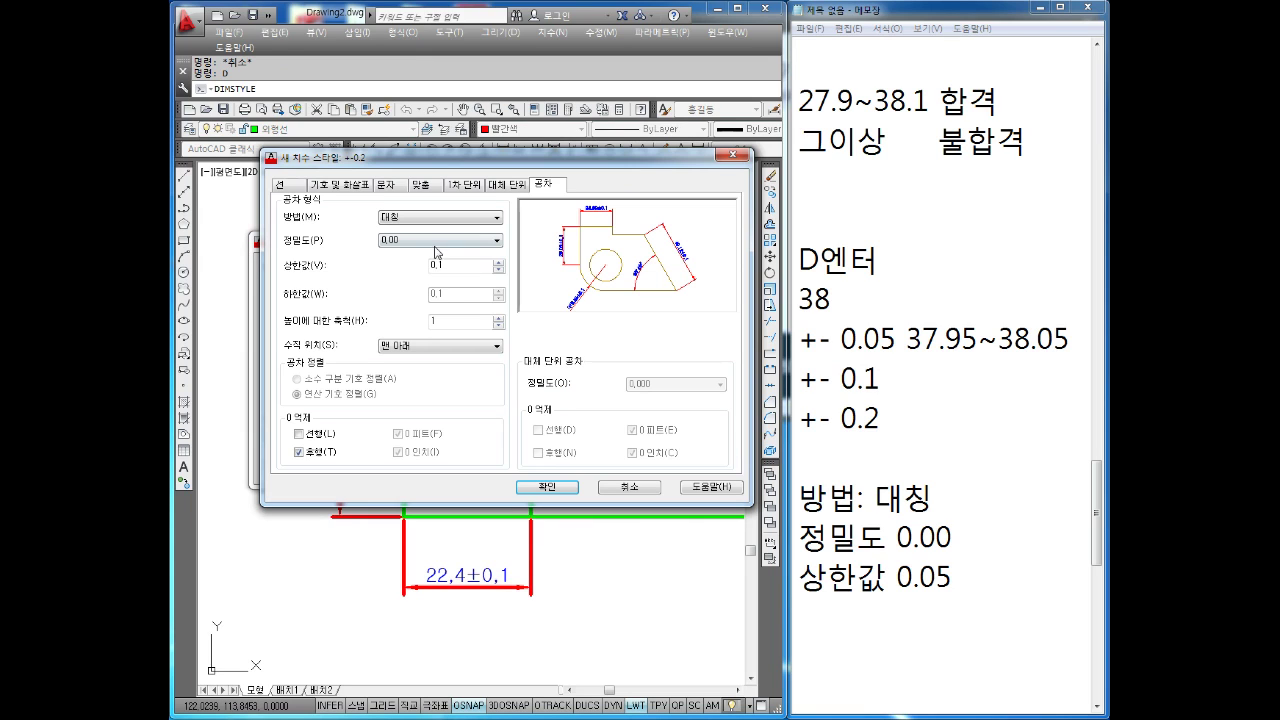
double_click(455, 265)
type("0.2")
Switch to the Notepad notes and change the 상한값 entry to 0.2.
left_click(975, 570)
key("BackSpace")
key("BackSpace")
key("BackSpace")
key("BackSpace")
type("0.2")
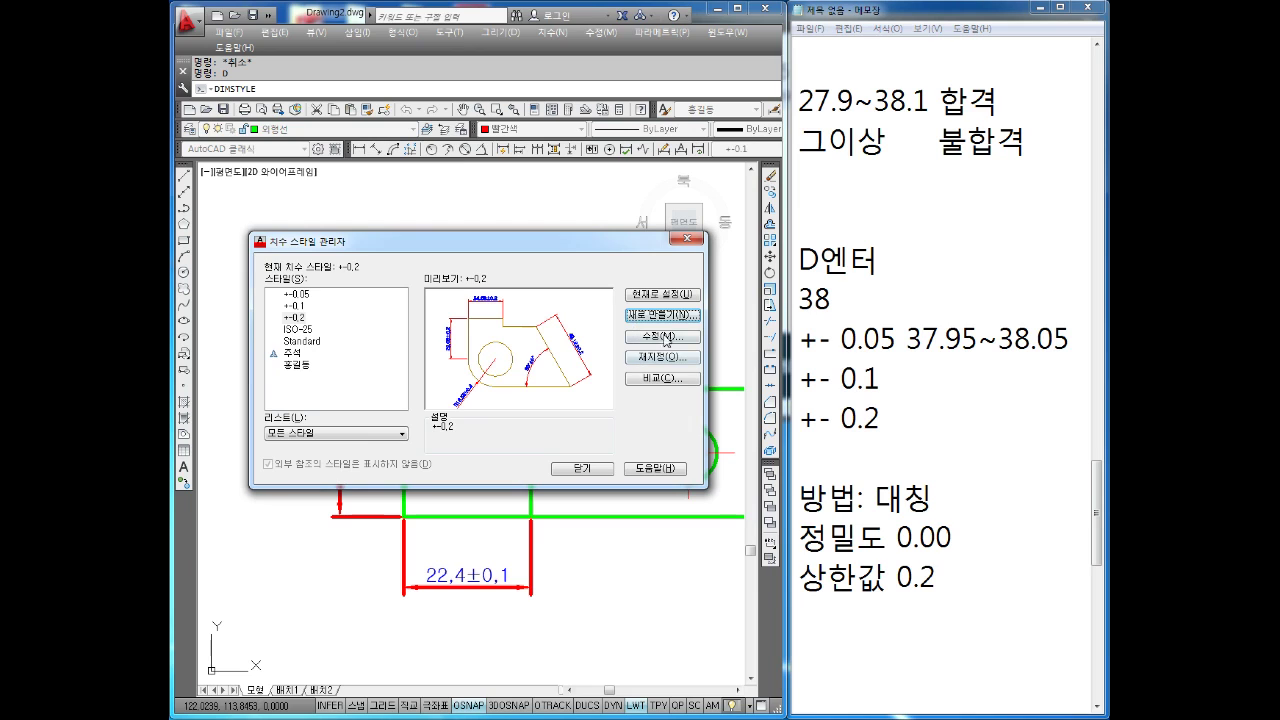
Make the +-0.2 dimension style current and add a vertical linear dimension of the tall rectangle's height outside the existing 38±0.05 dimension.
left_click(661, 295)
left_click(583, 469)
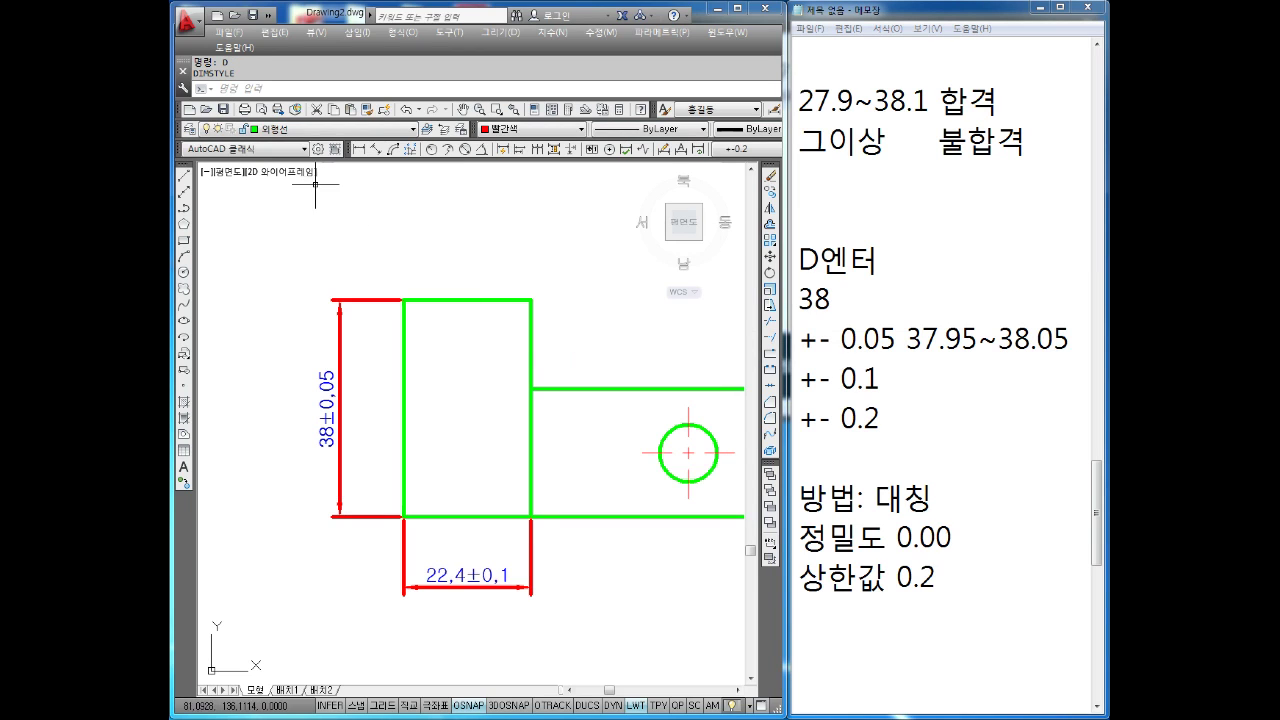
left_click(358, 149)
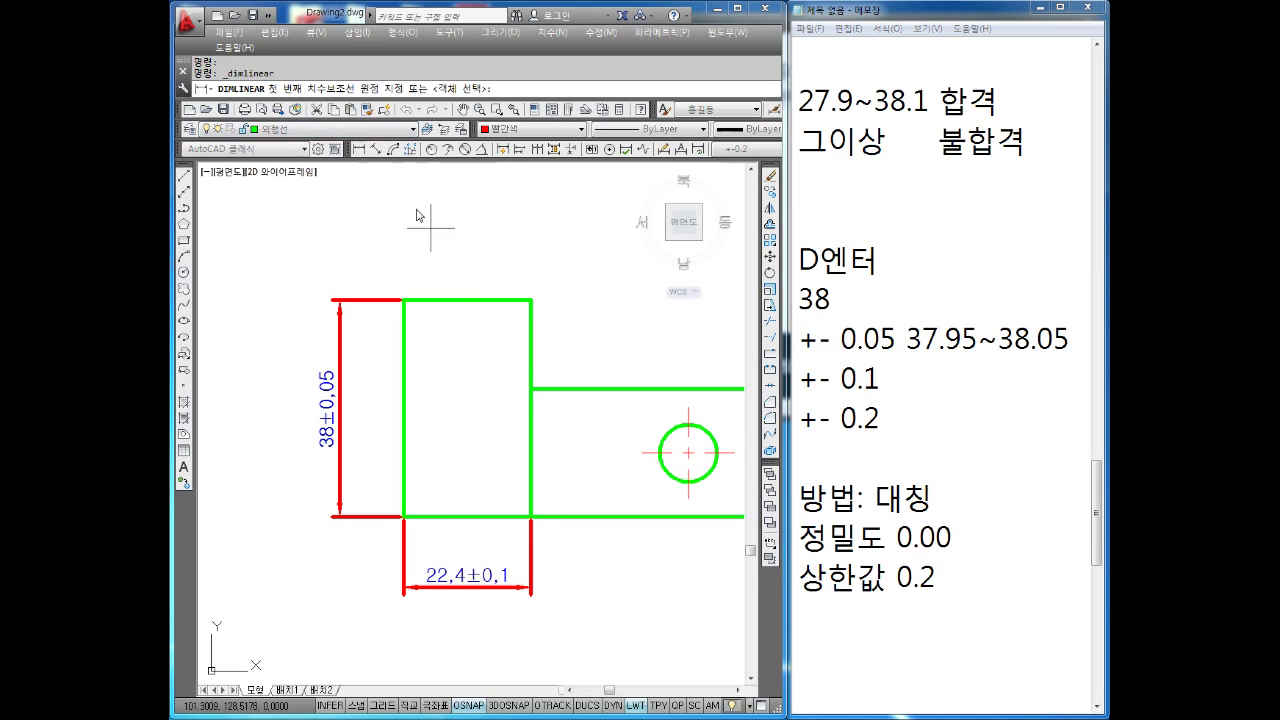
left_click(404, 300)
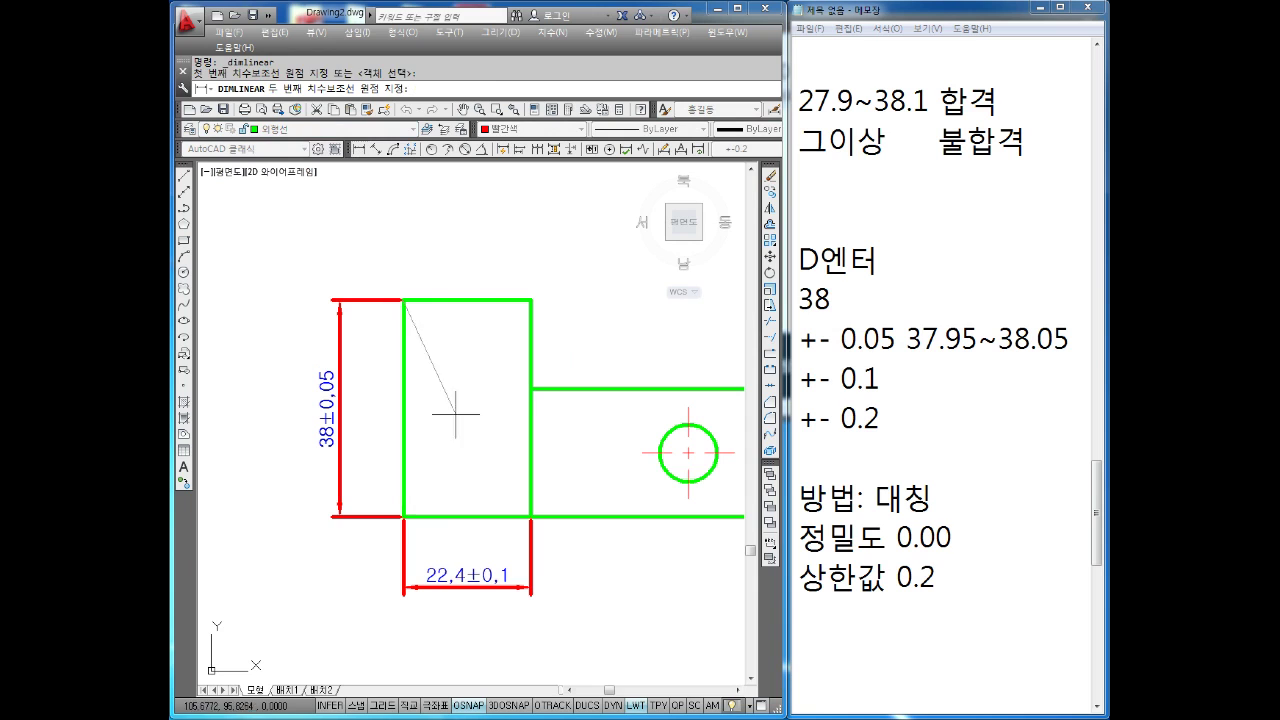
left_click(404, 517)
left_click(301, 440)
key("Escape")
key("Escape")
middle_click_drag(345, 447, 441, 415)
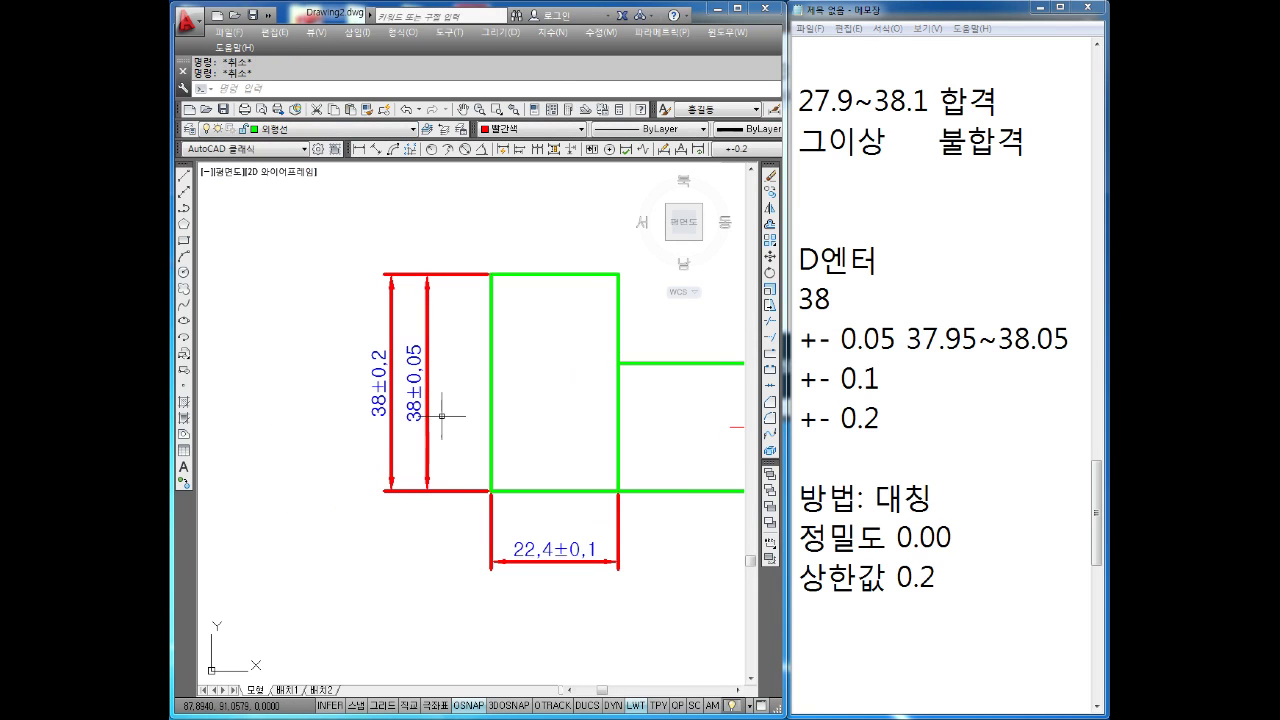
scroll(455, 400, "up", 2)
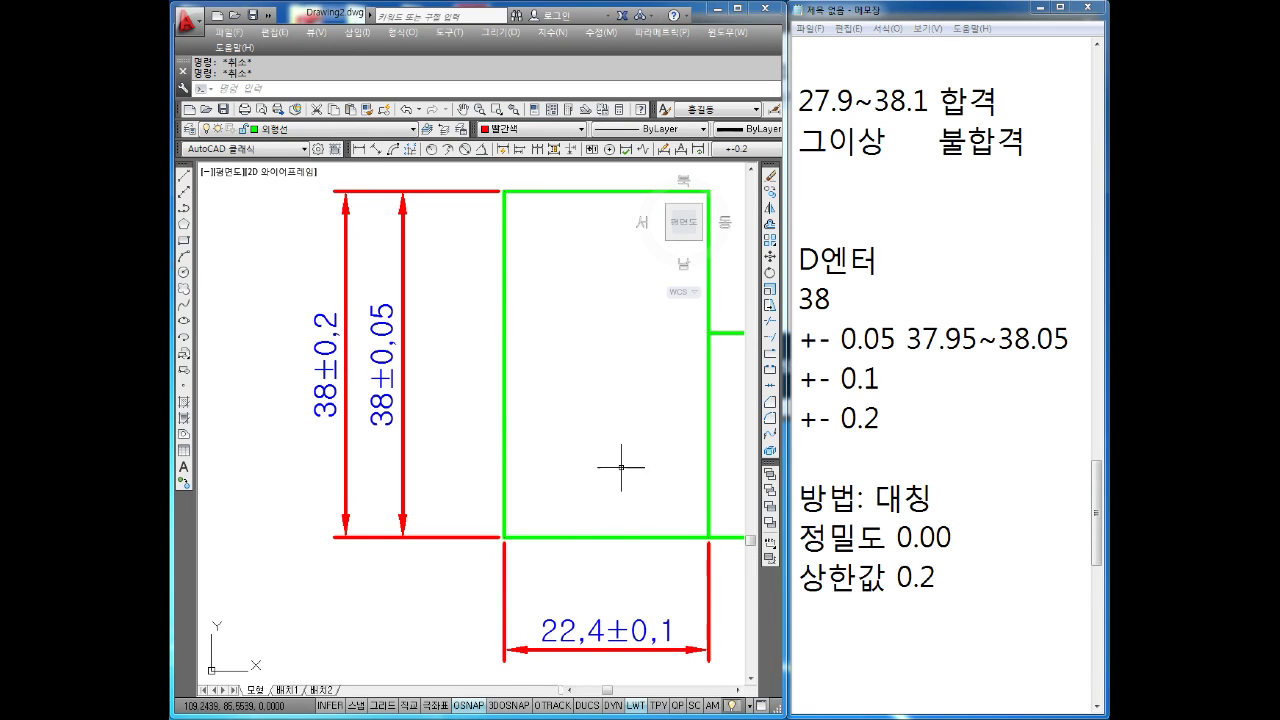
middle_click_drag(644, 481, 584, 419)
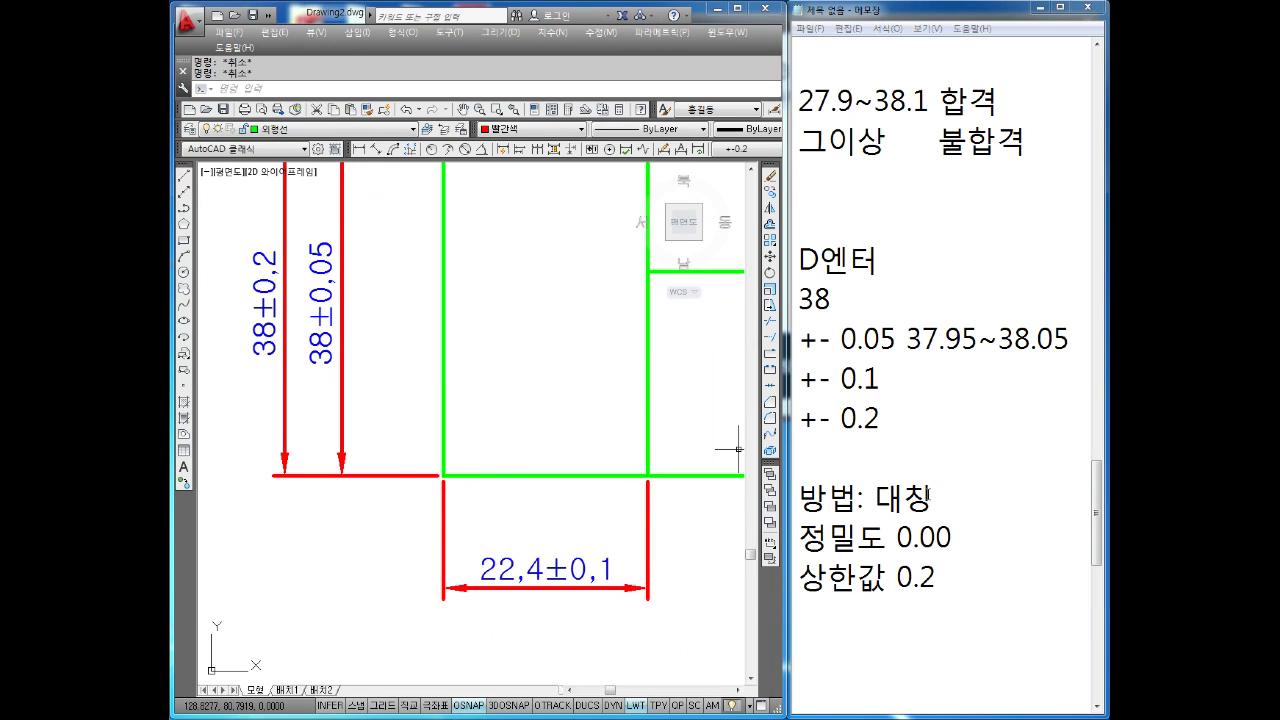
Switch to the Notepad notes and add the lines 양방향 and 일반공차 below the 상한값 entry, separated by blank lines.
left_click(962, 578)
key("Return")
key("Return")
key("Return")
key("Return")
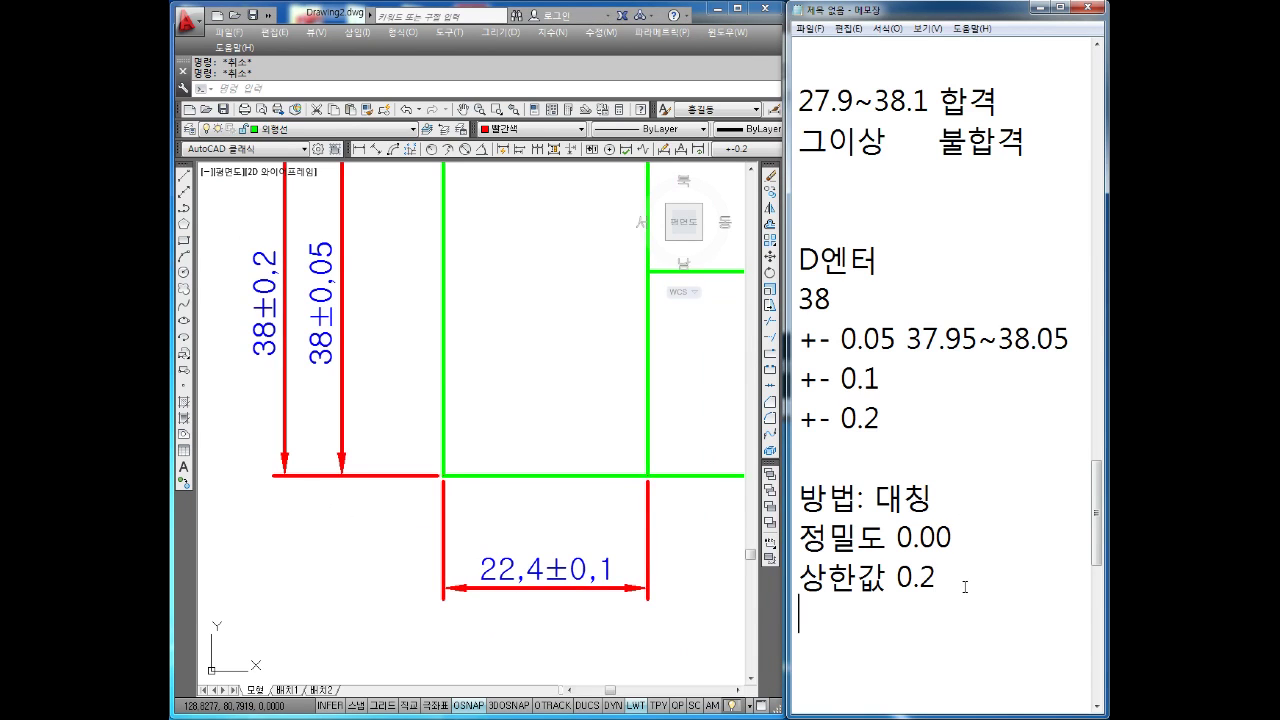
key("BackSpace")
type("양방향")
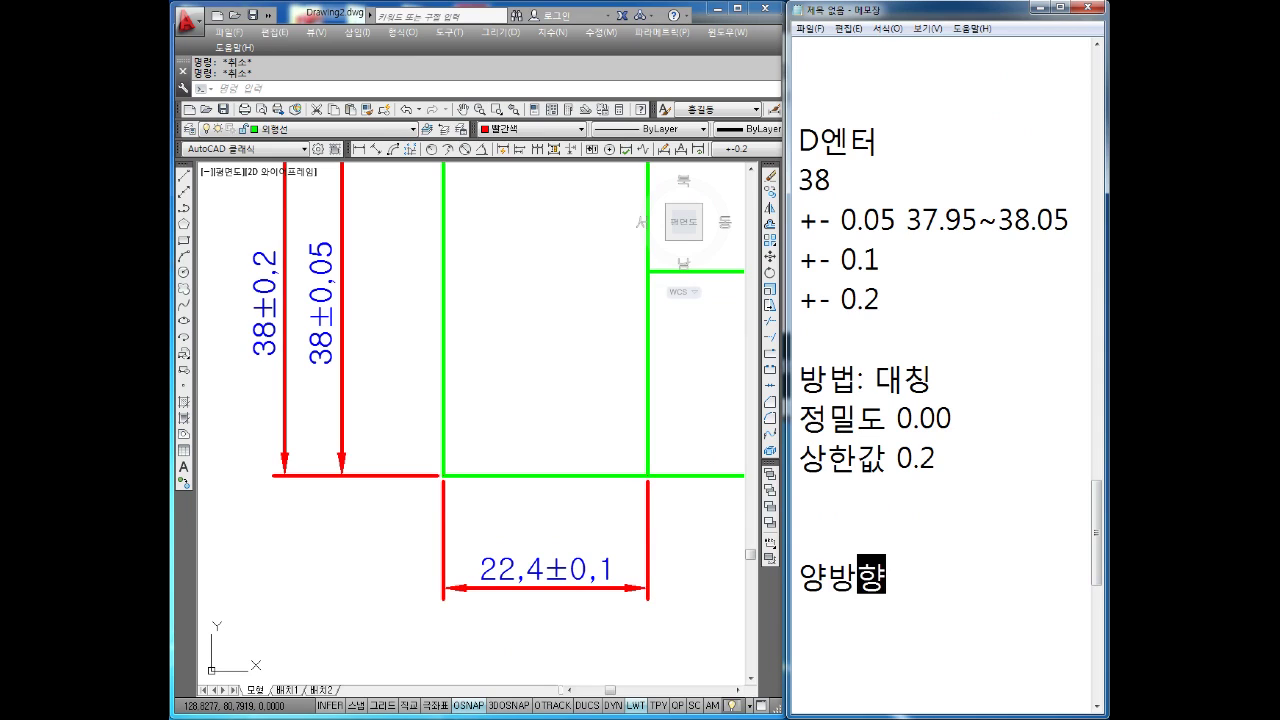
key("Return")
type("일반공차")
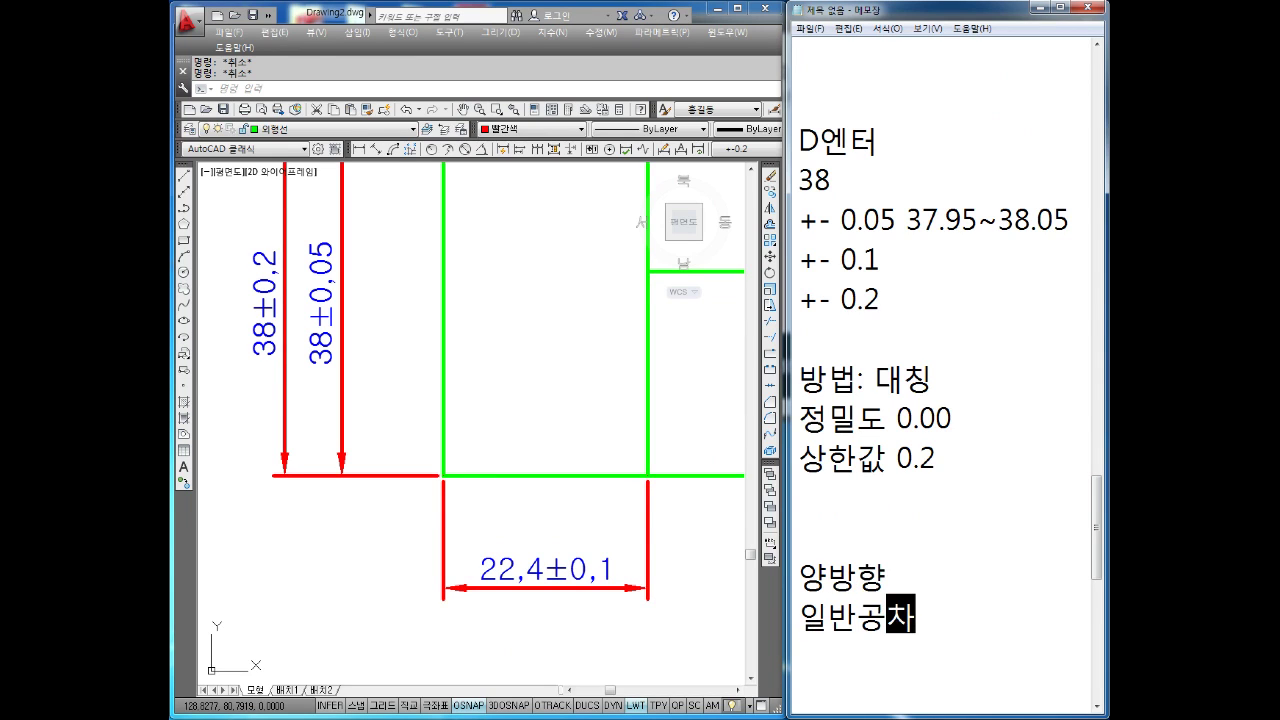
Add the line 정밀공차 below 일반공차, with one blank line between them.
key("Return")
key("Up")
scroll(965, 587, "down", 1)
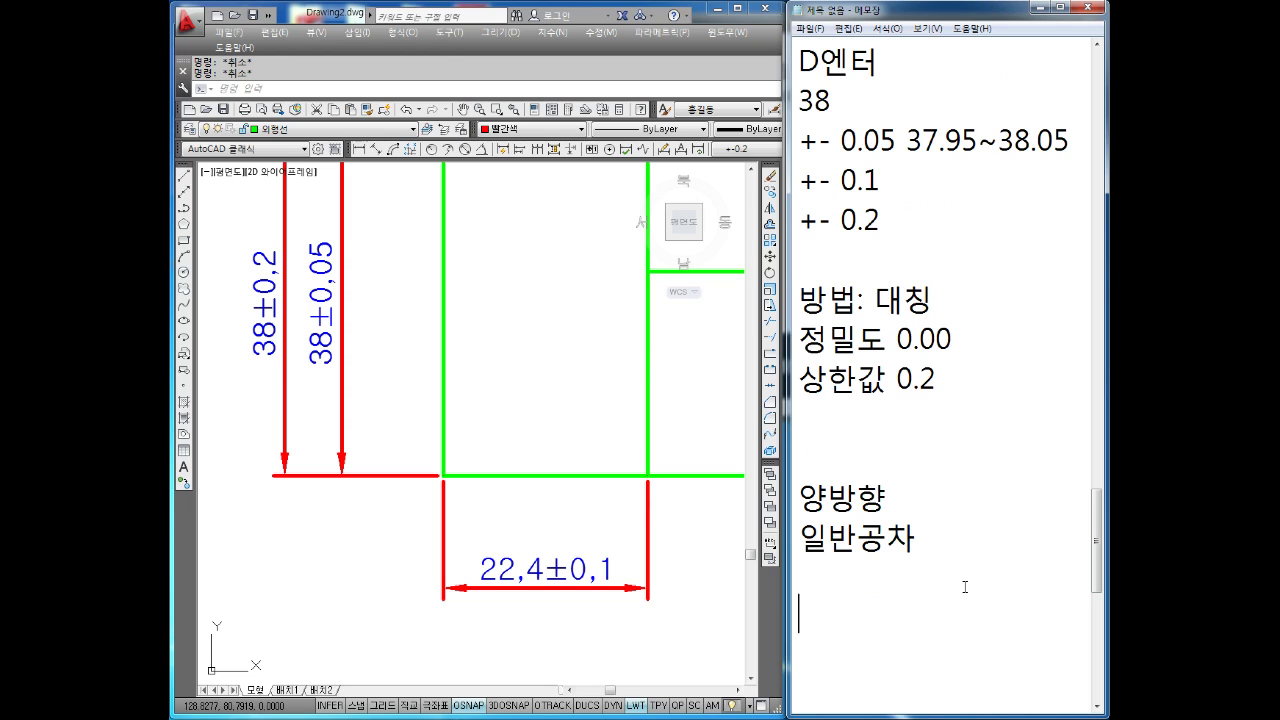
type("정")
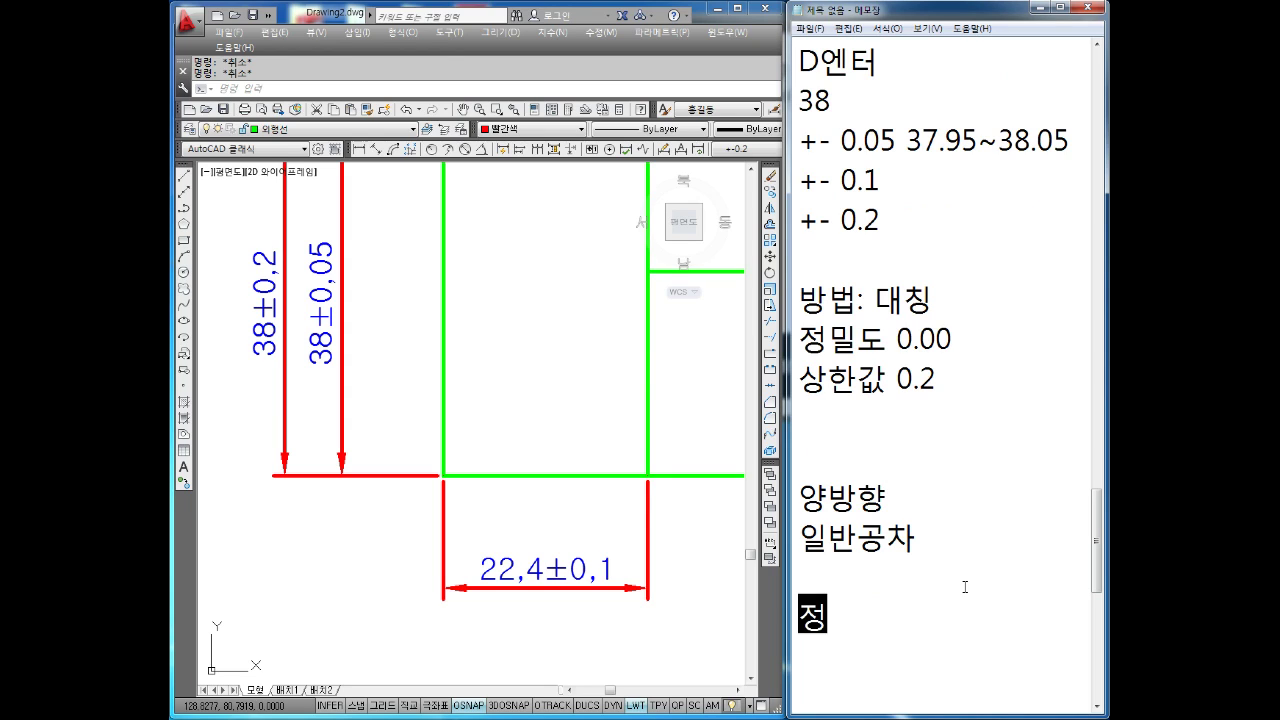
type("밀공차")
key("Left")
key("Left")
key("Left")
key("Left")
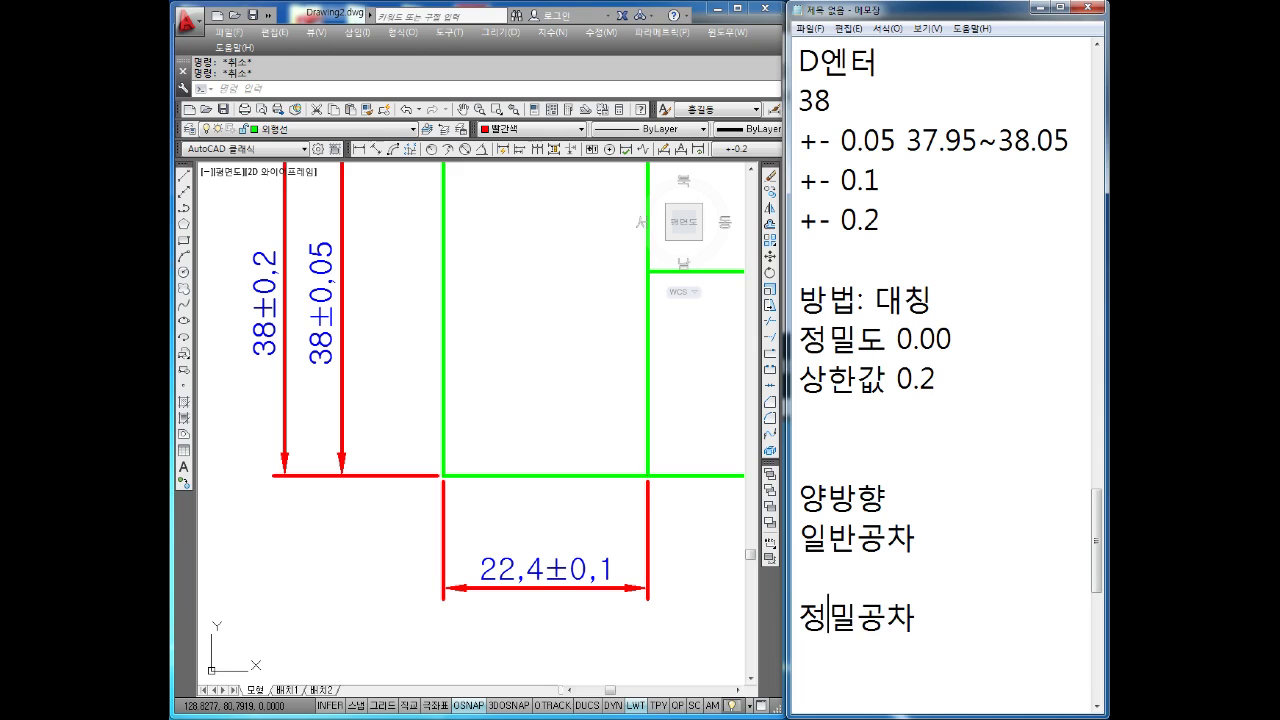
key("BackSpace")
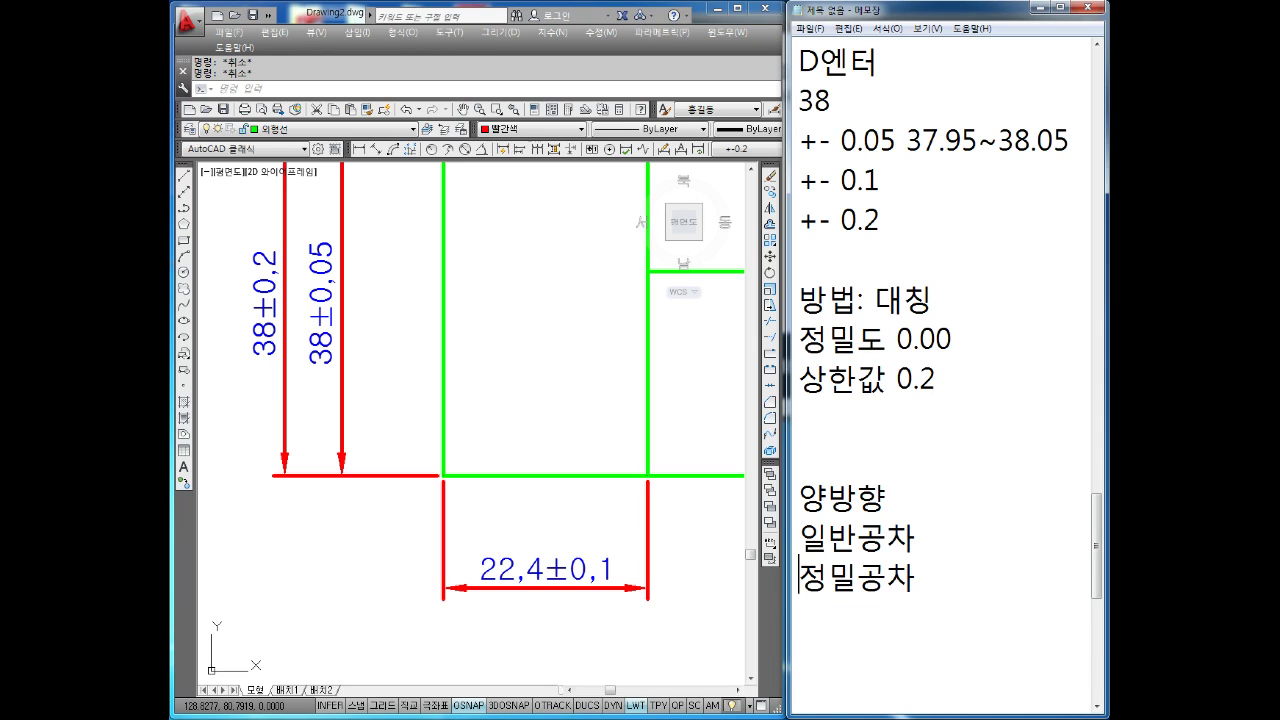
key("Return")
key("Right")
key("Right")
key("Right")
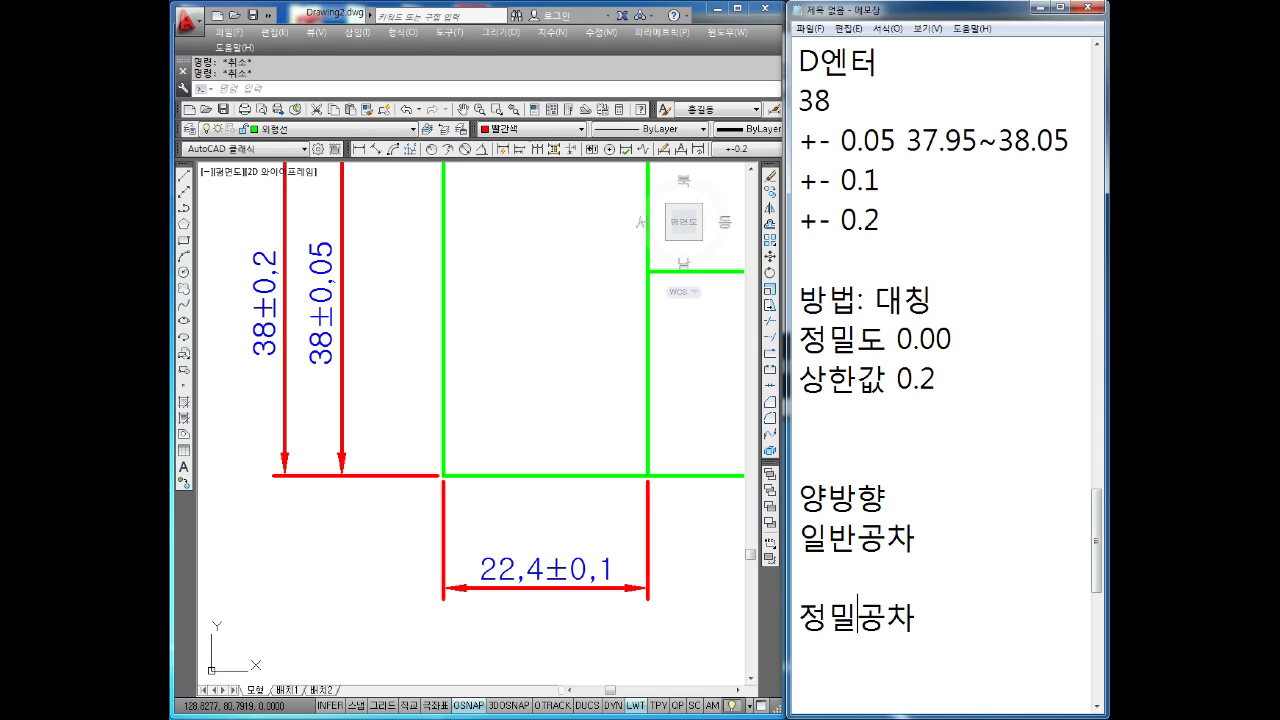
Add the line 한방향 directly below 정밀공차, followed by empty lines.
key("Return")
type("한방향")
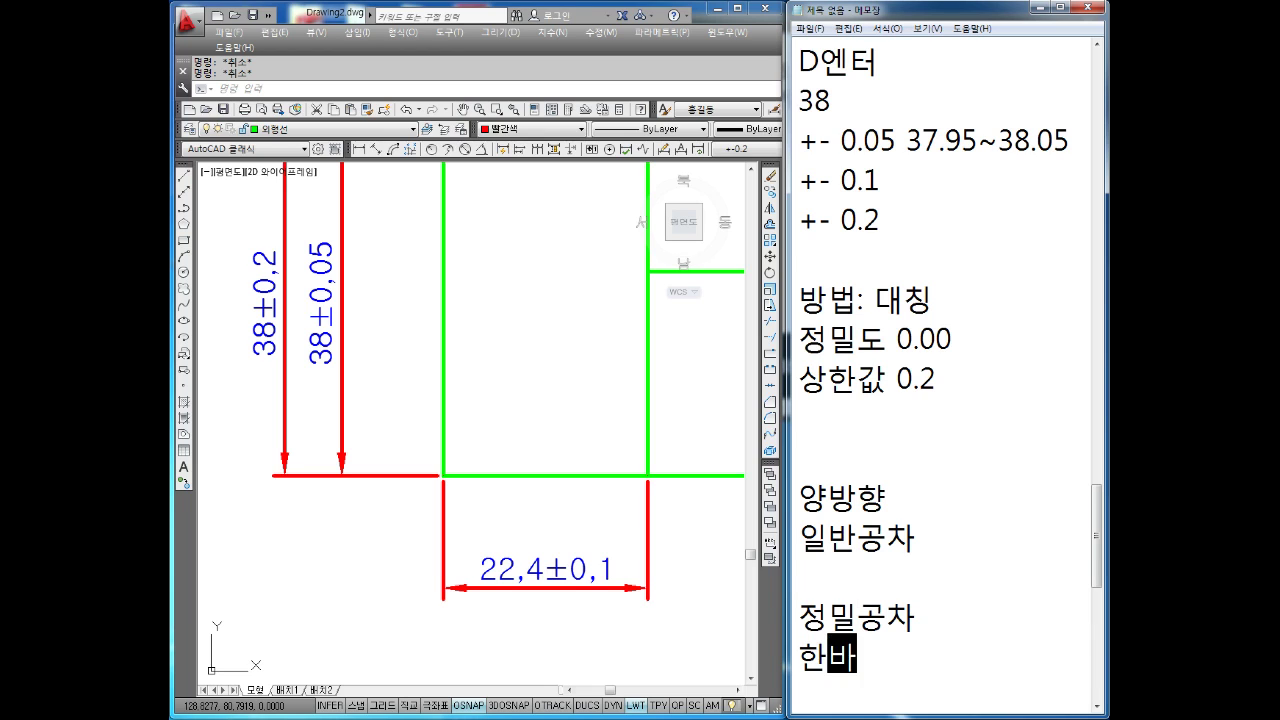
key("Return")
key("Return")
key("Return")
key("Return")
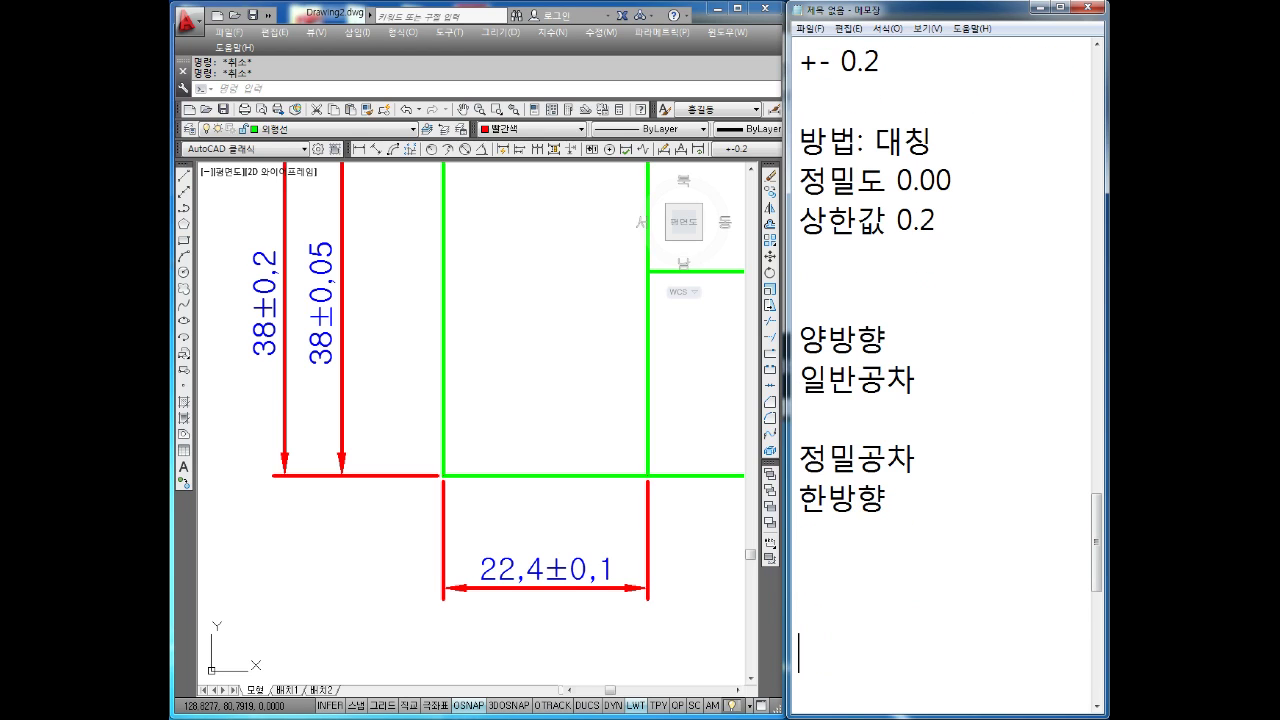
Write the note 외경(축) - 공차 one blank line below 한방향.
key("Up")
key("Up")
key("Up")
type("외")
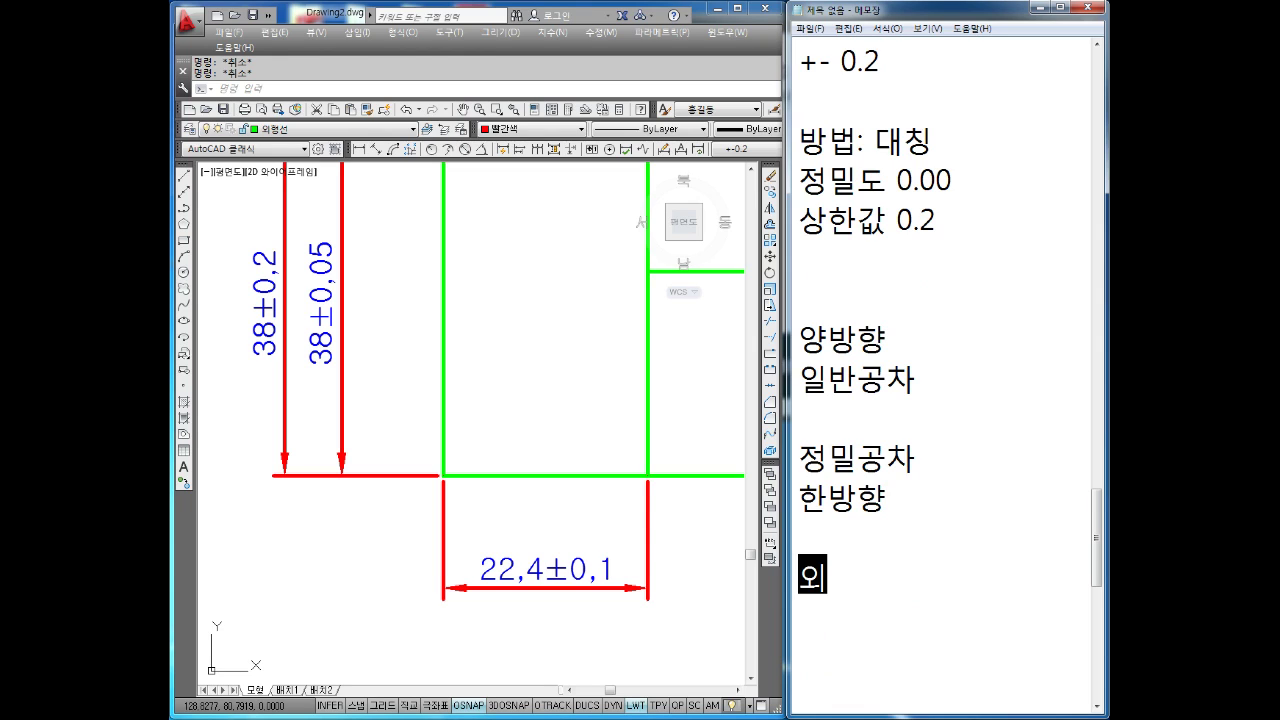
type("경(추ㄱ) ")
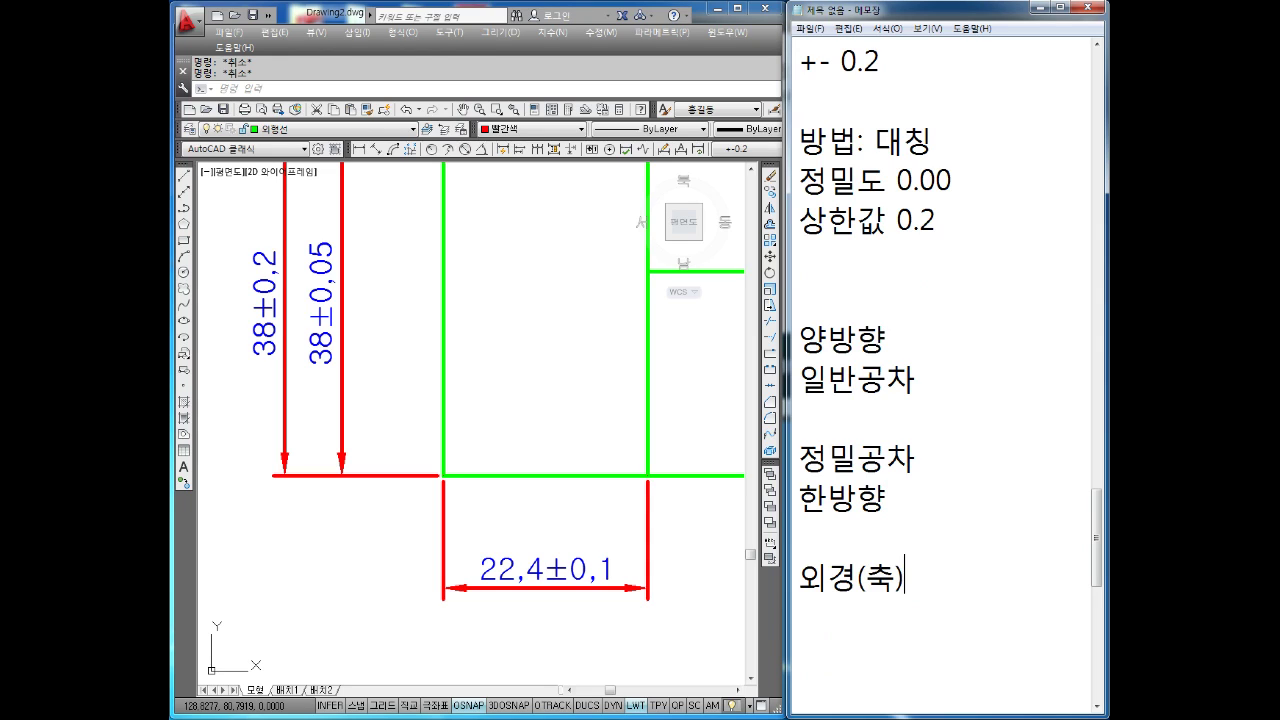
type("- 공차")
key("Return")
key("Return")
key("Return")
key("Return")
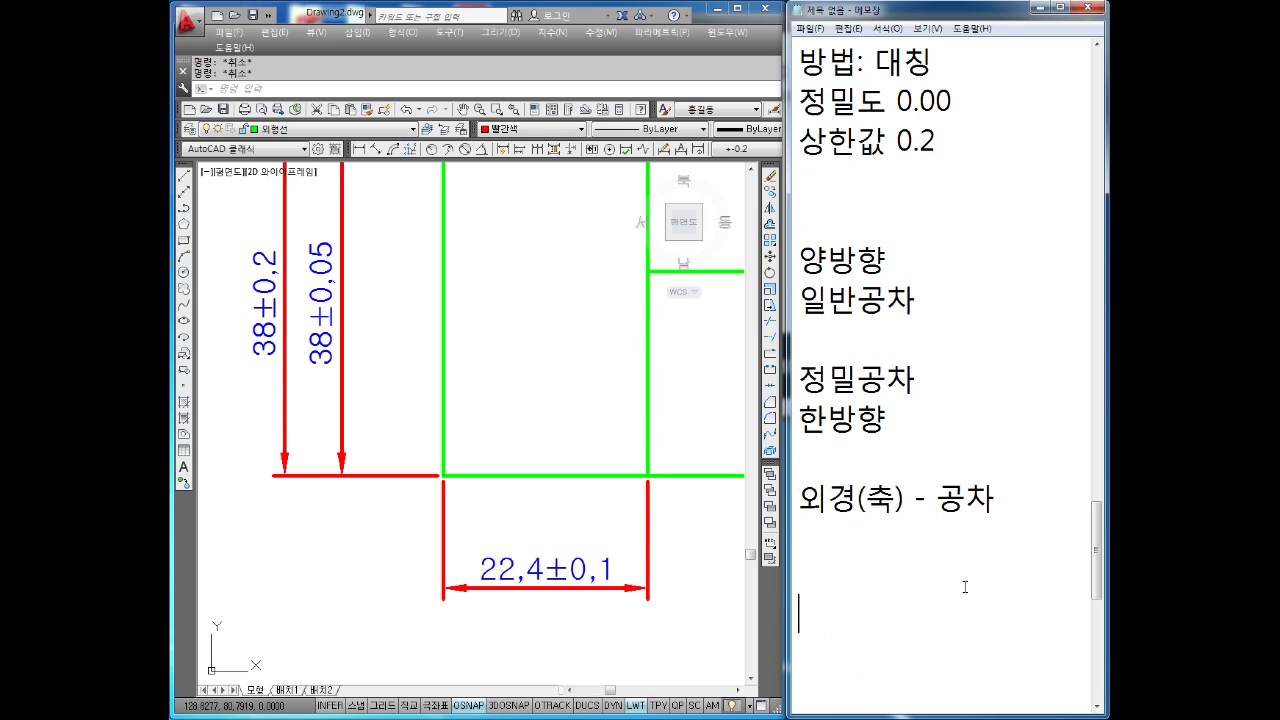
Write the note 내경(구멍) + 공차 directly below the 외경(축) line.
key("BackSpace")
type("내경")
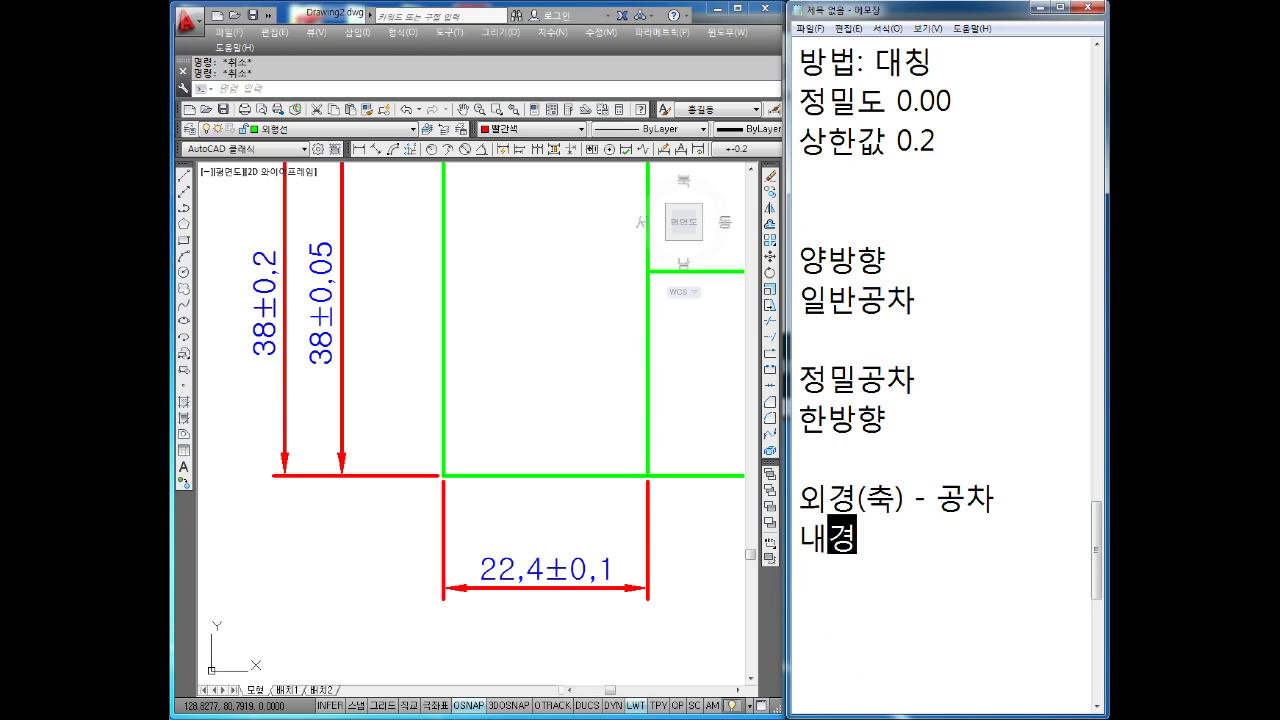
type("(구멍")
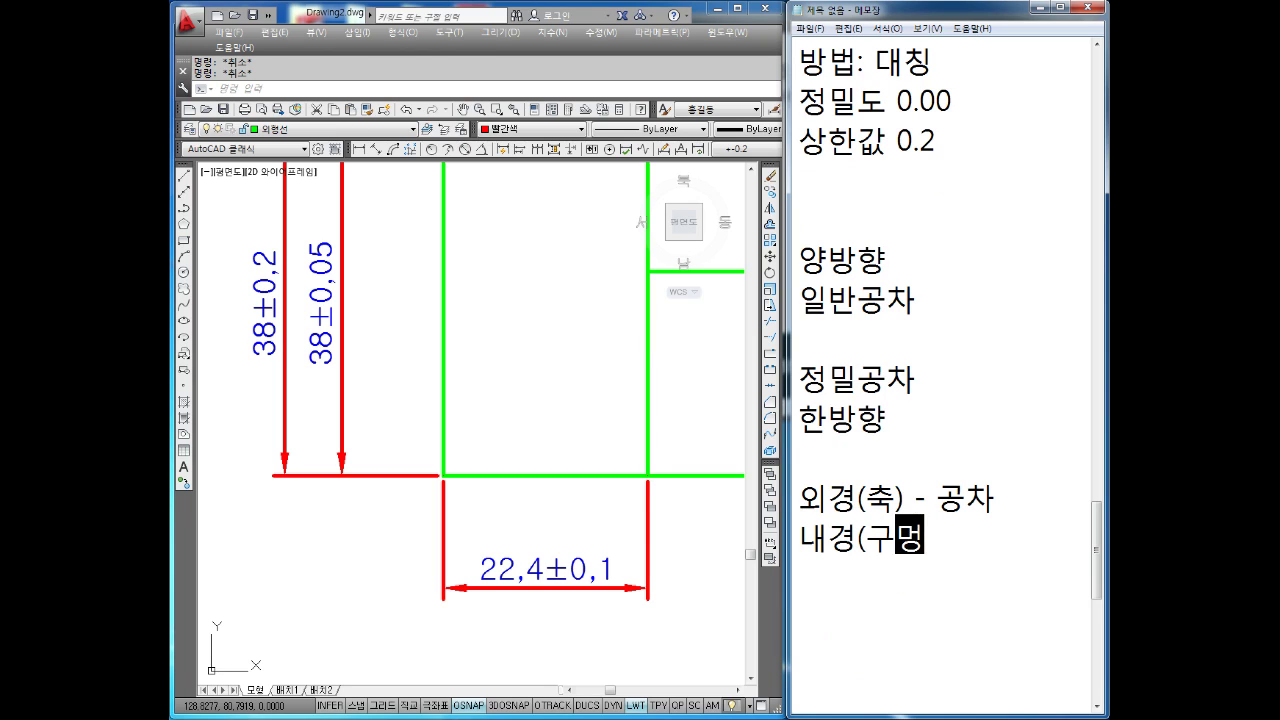
type(") ")
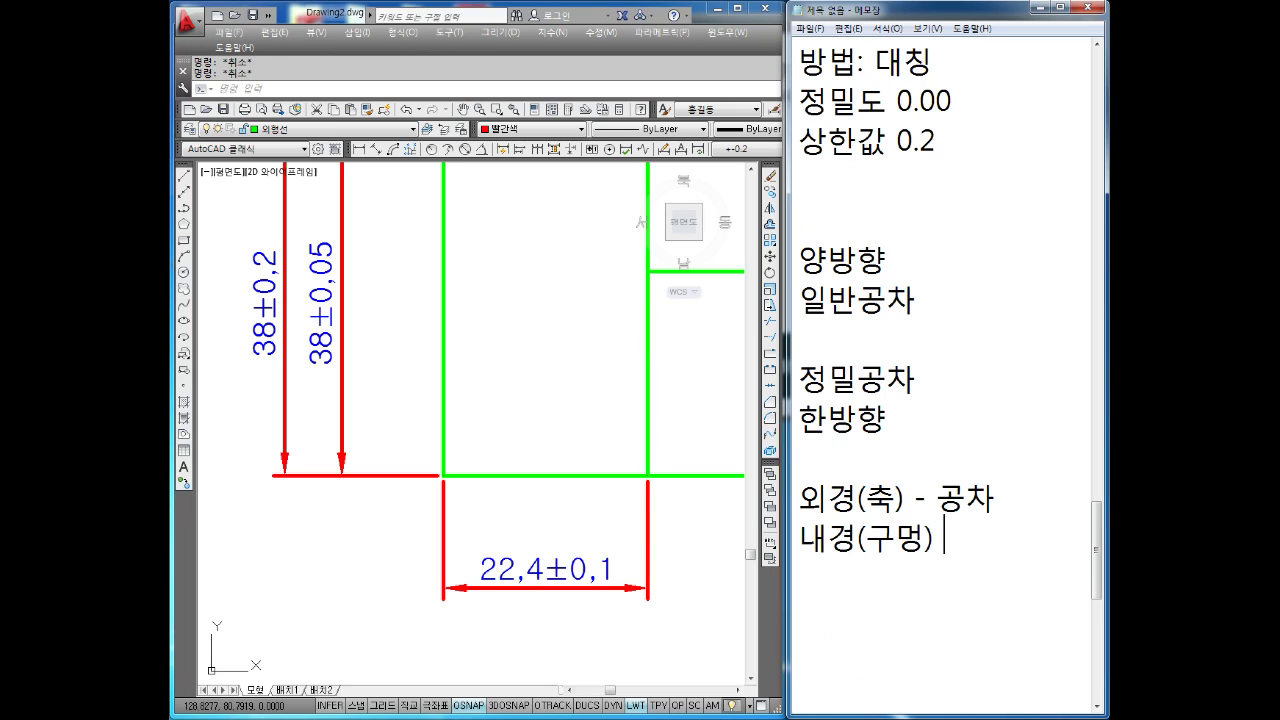
type("+공차")
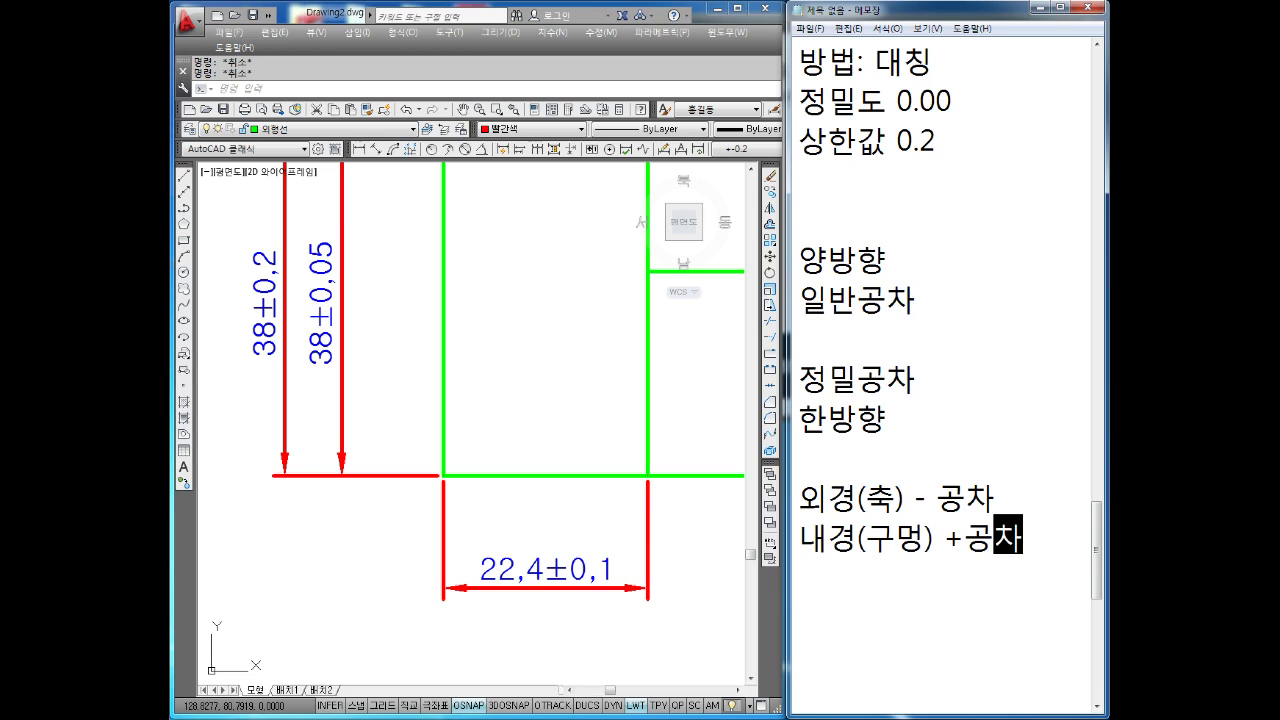
left_click(965, 587)
key("End")
Add the line 헐거운 끼워맞춤 one blank line below the 내경(구멍) note.
key("Return")
key("Return")
key("Return")
key("Return")
key("Return")
key("Return")
key("BackSpace")
key("BackSpace")
key("BackSpace")
key("BackSpace")
key("BackSpace")
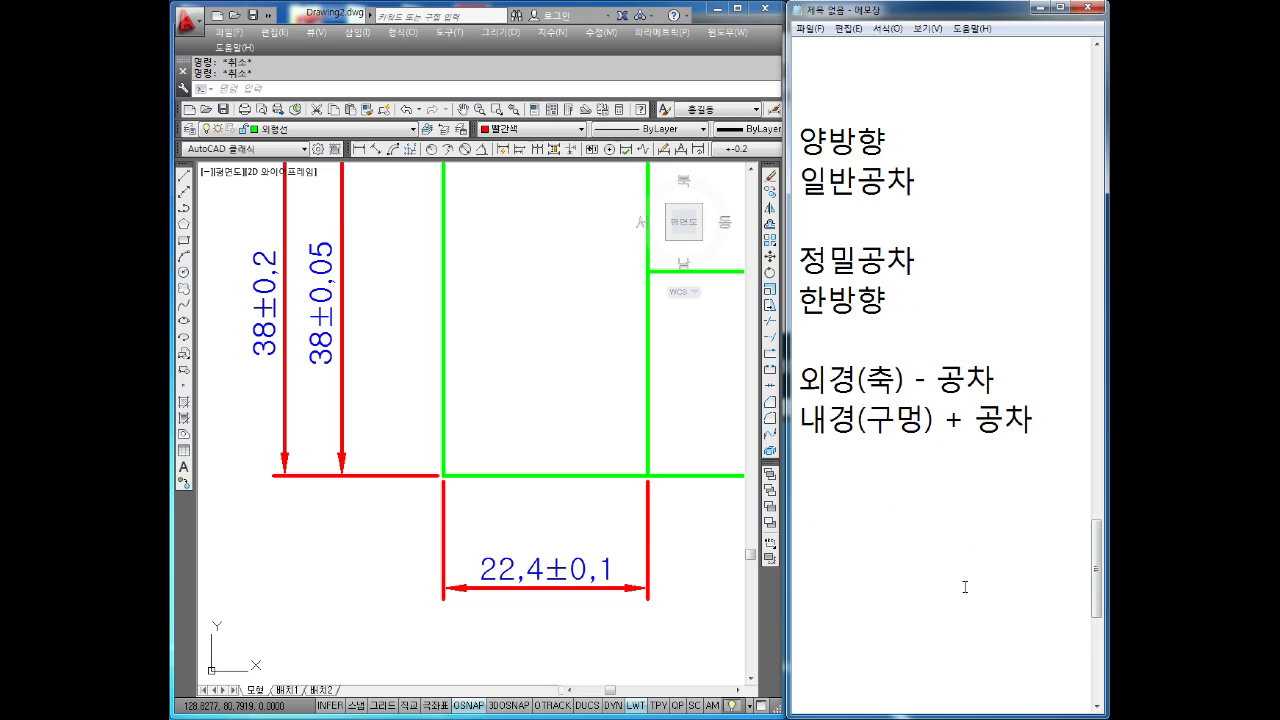
key("Return")
type("헐거운 끼워맞춤")
key("Return")
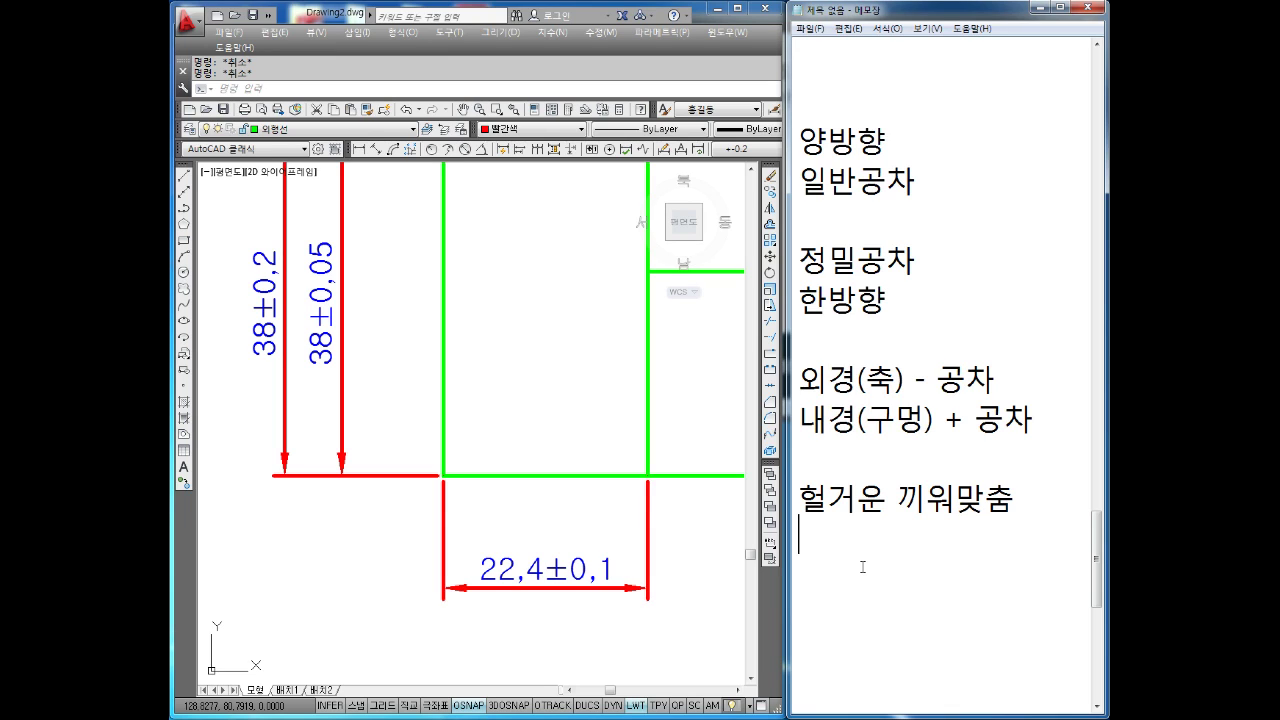
Add the shaft example below 헐거운 끼워맞춤 as two lines: 38 (축) and 37.98~38 -0.02.
left_click(862, 567)
type("38 (축)")
key("Return")
key("Return")
key("BackSpace")
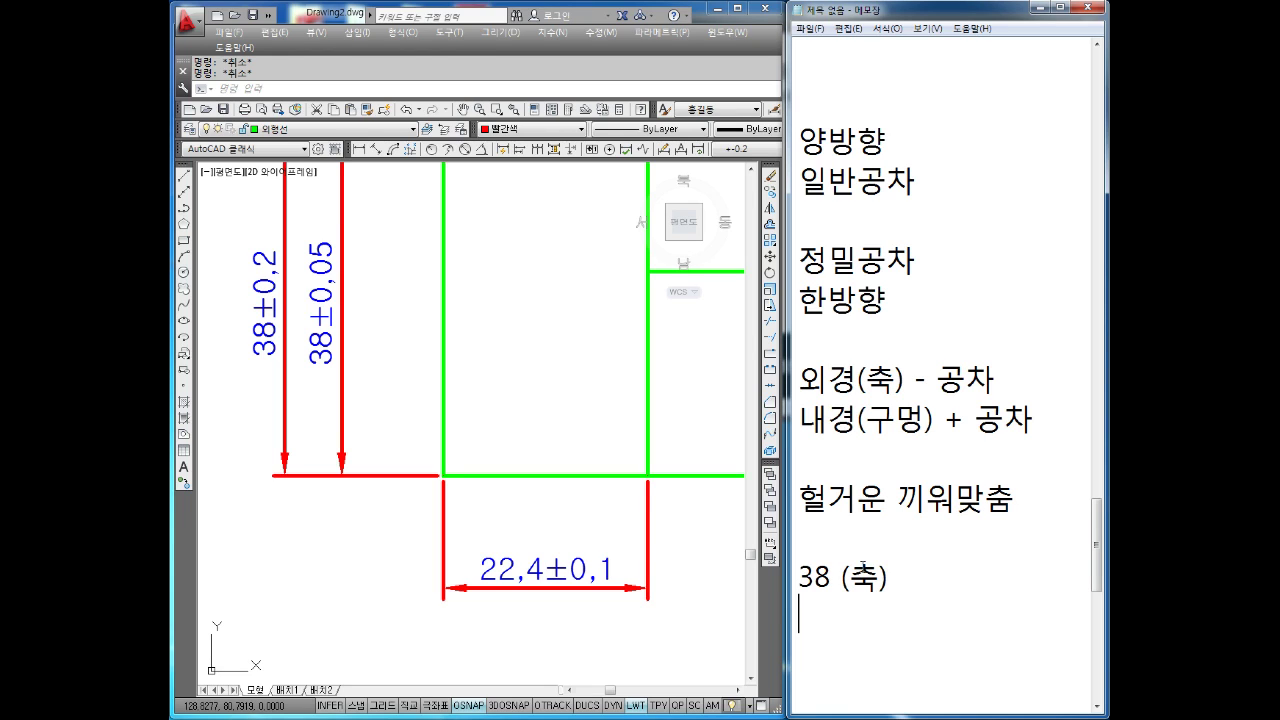
type("37.98~")
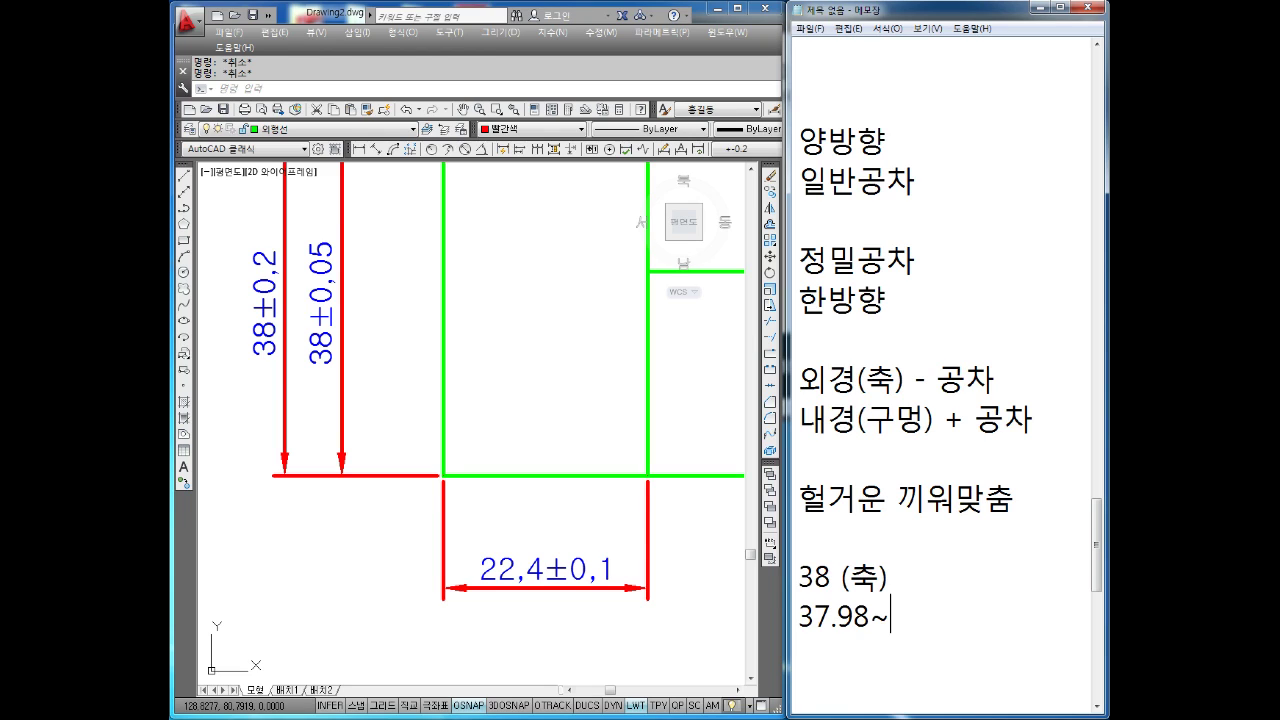
type("38 -0.02")
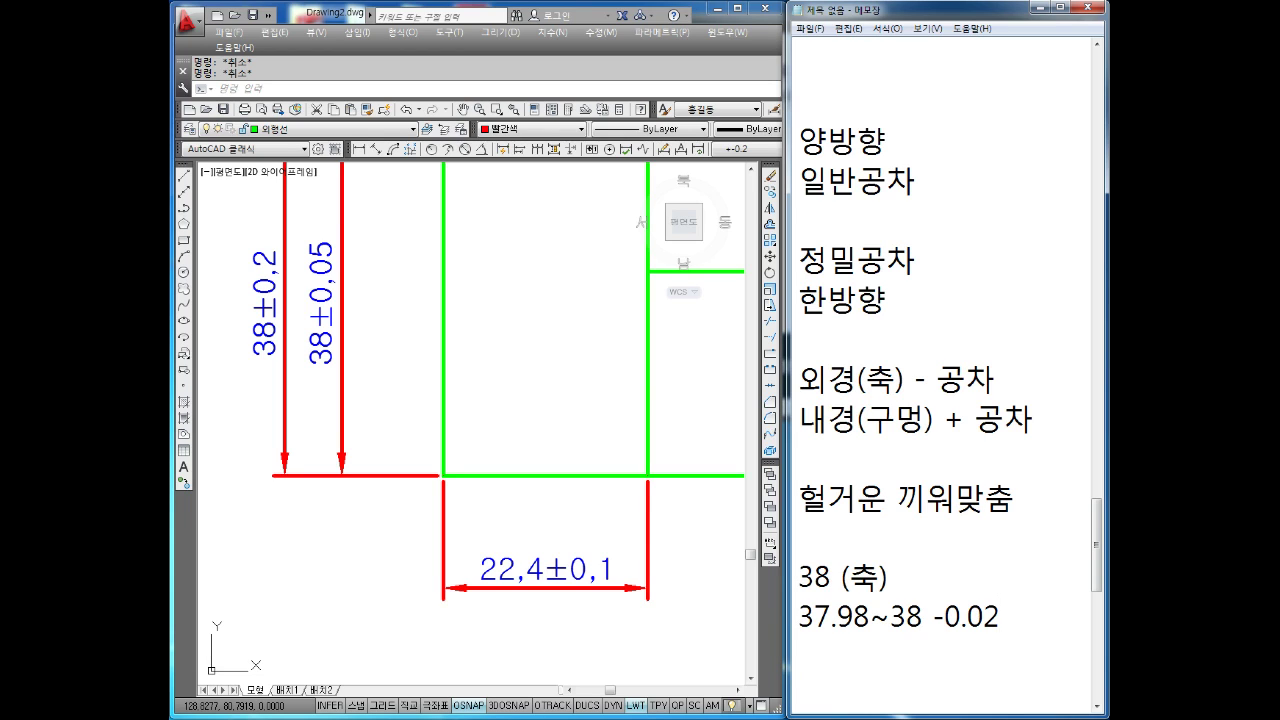
Write the line 38 (구멍) one blank line below the shaft example.
key("Return")
key("Return")
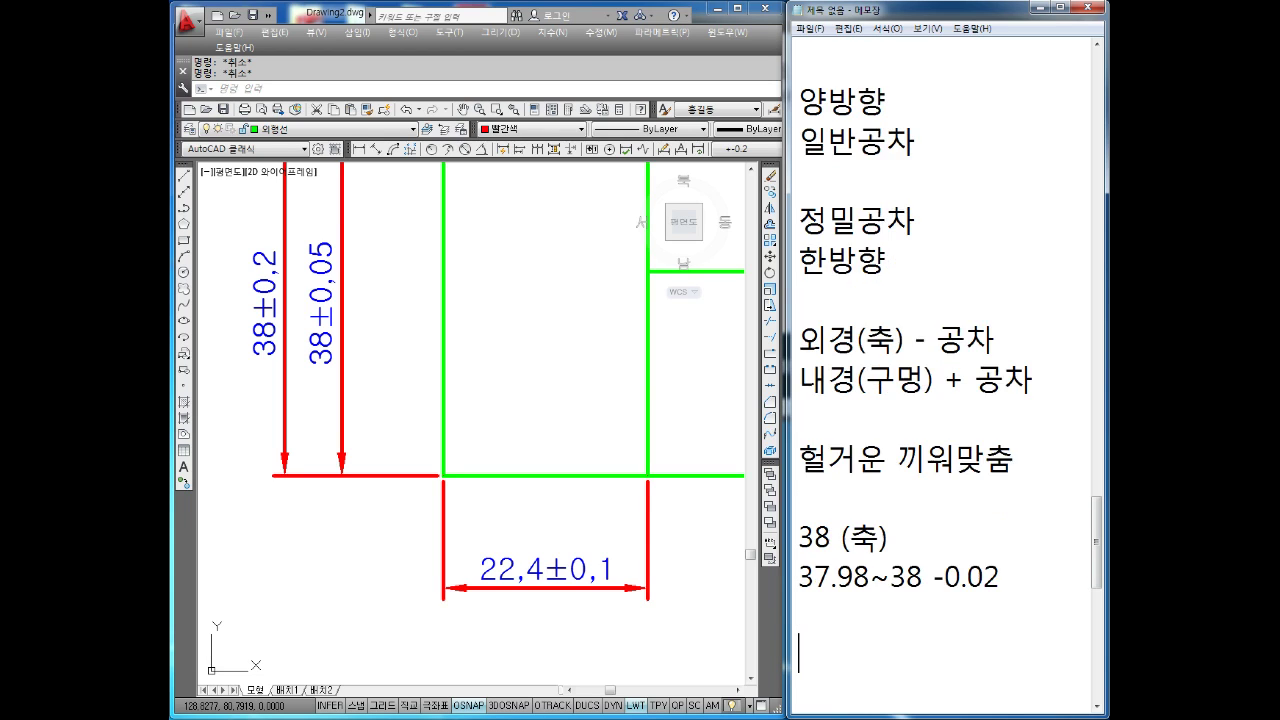
key("Return")
key("Up")
type("38")
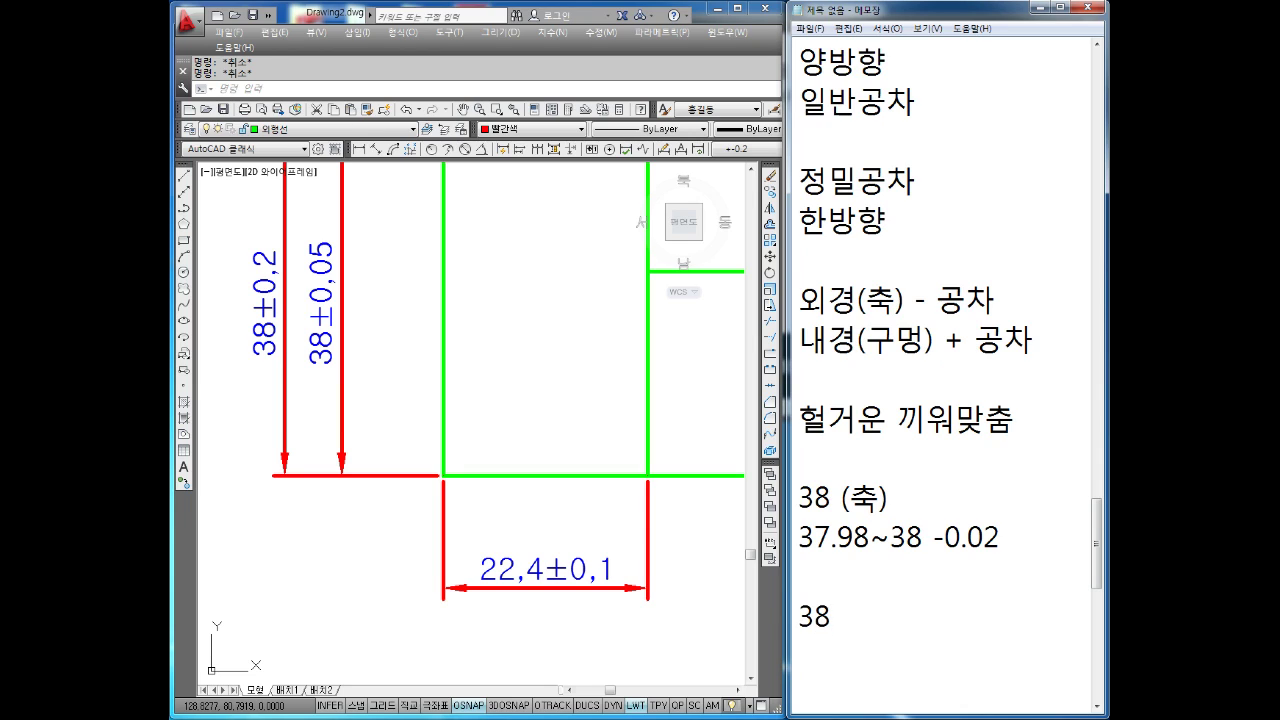
type("RNAJD")
key("BackSpace")
key("BackSpace")
key("BackSpace")
key("BackSpace")
key("BackSpace")
type("(구머")
key("BackSpace")
key("BackSpace")
type("멍)")
Write 38~38.02 +0.02 directly below the 38 (구멍) line.
key("Return")
key("Return")
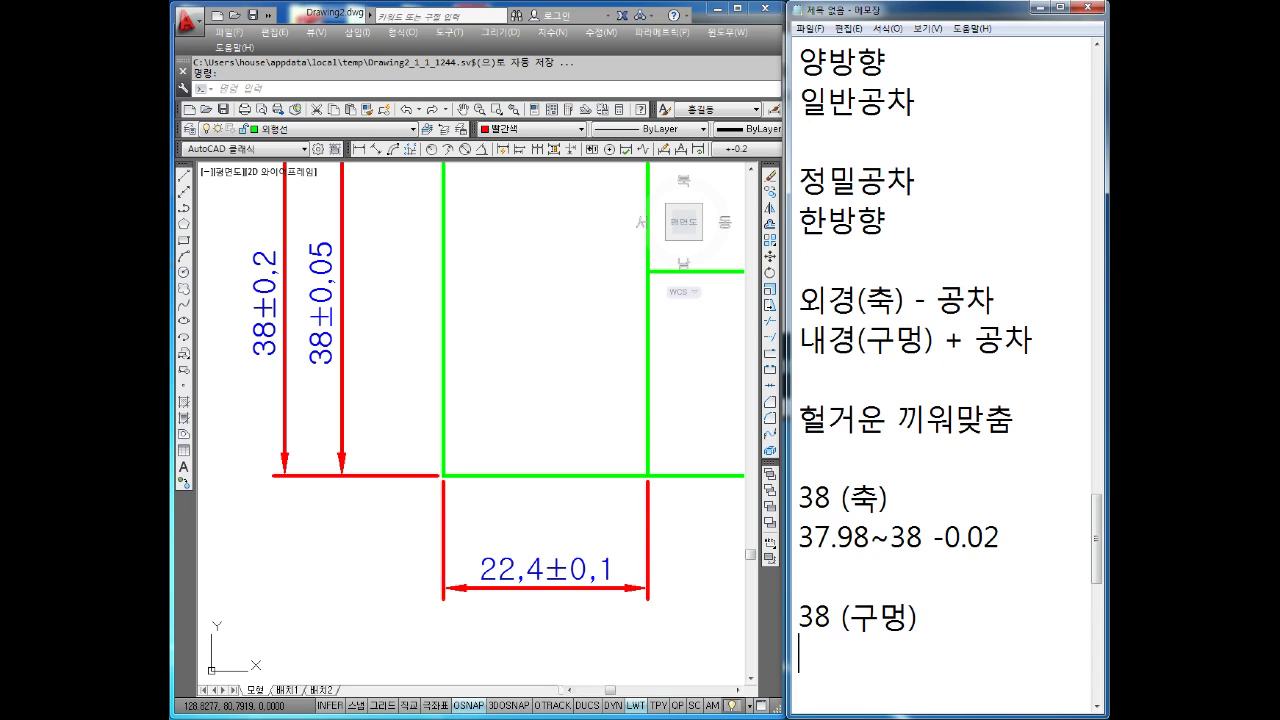
key("BackSpace")
type("3")
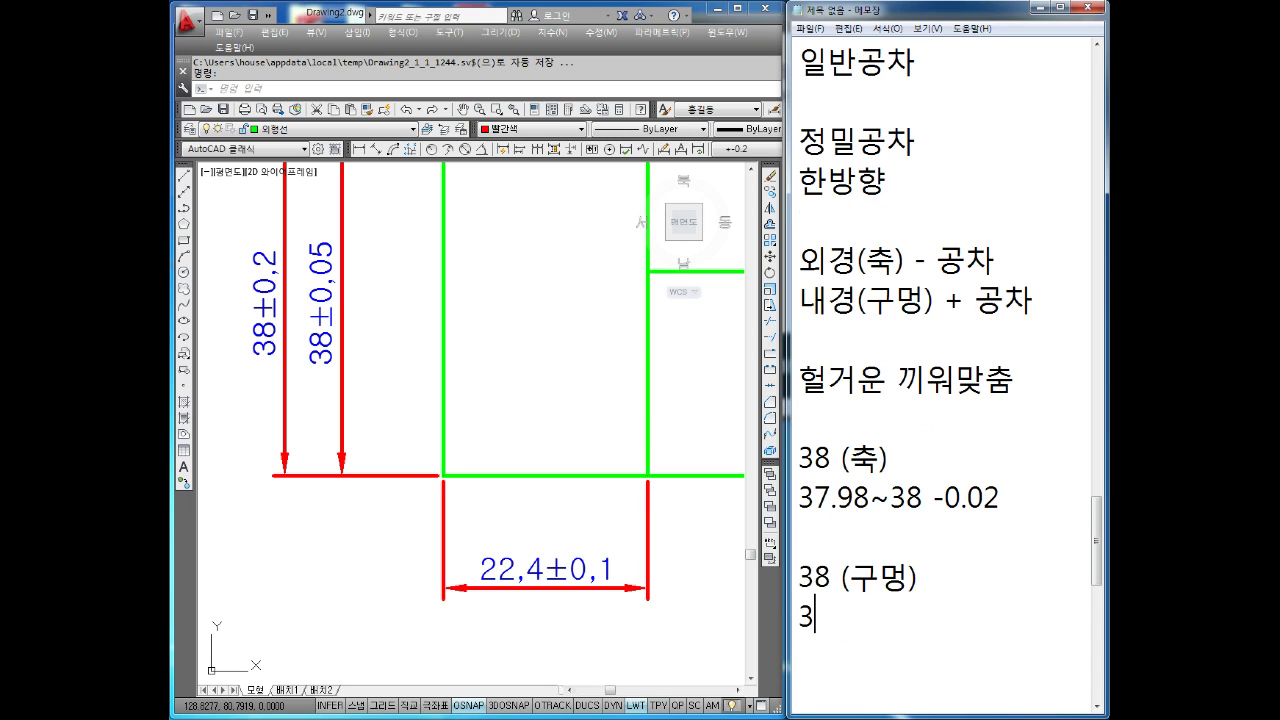
type("8~38.0")
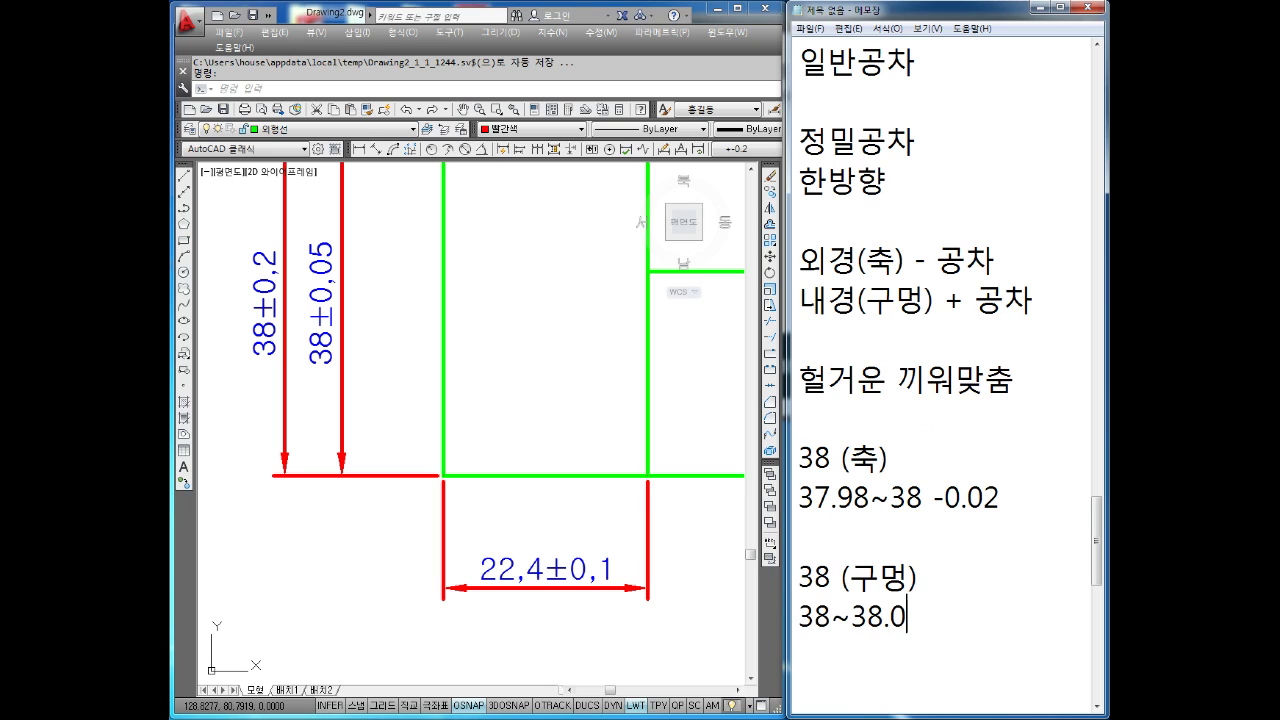
type("2 +0.02")
Add the word 조립 one blank line below the hole example.
key("Return")
key("Return")
key("Return")
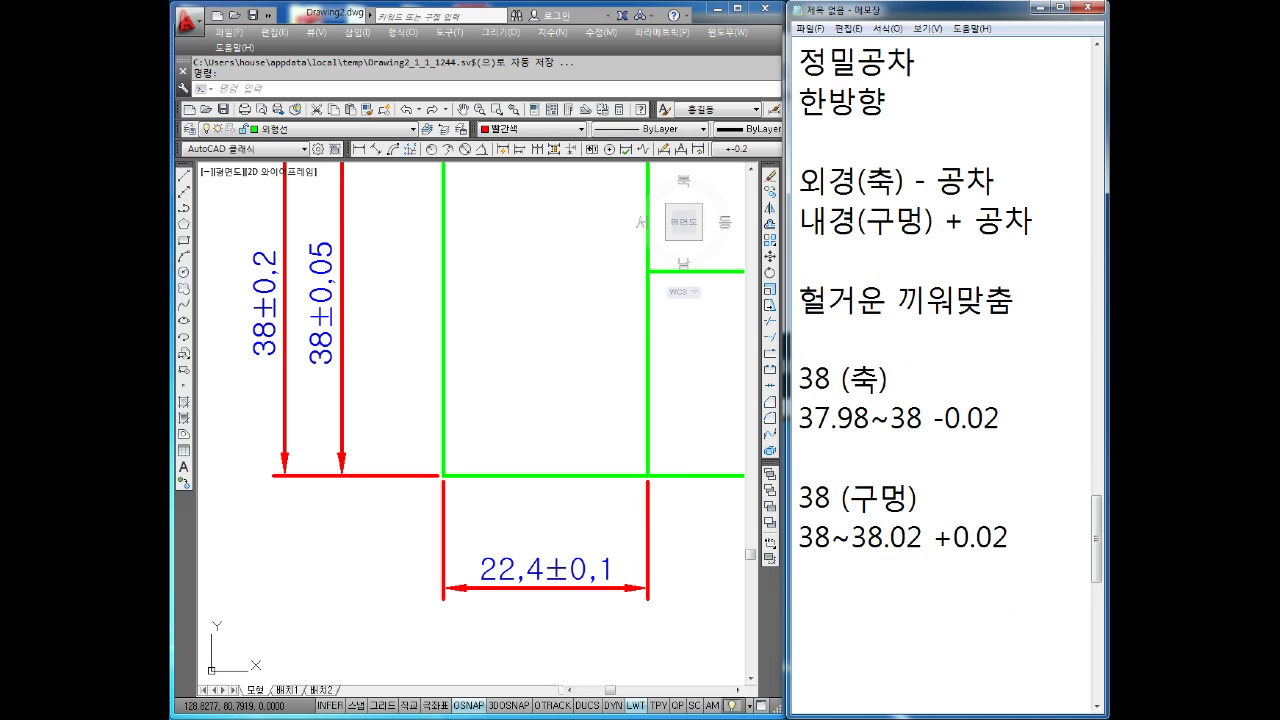
key("BackSpace")
type("조립")
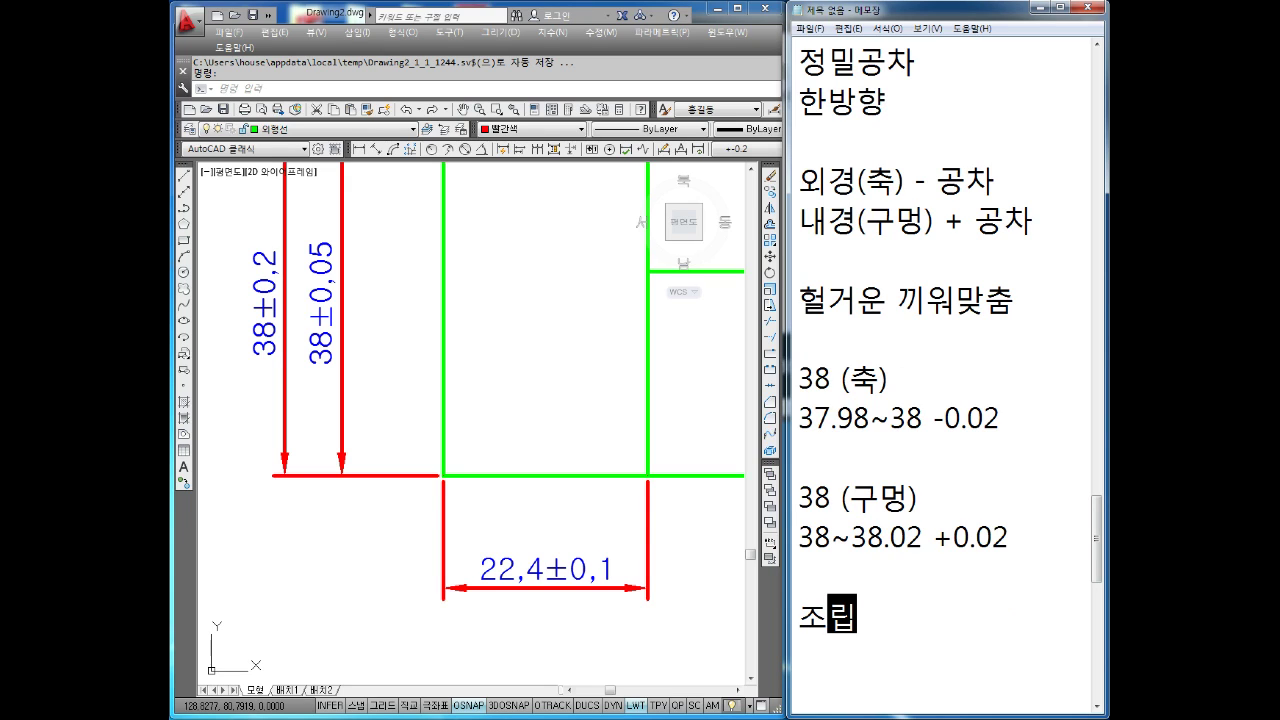
Switch to the AutoCAD drawing and examine the circular hole in the front view and the surrounding part views.
left_click(555, 337)
key("Escape")
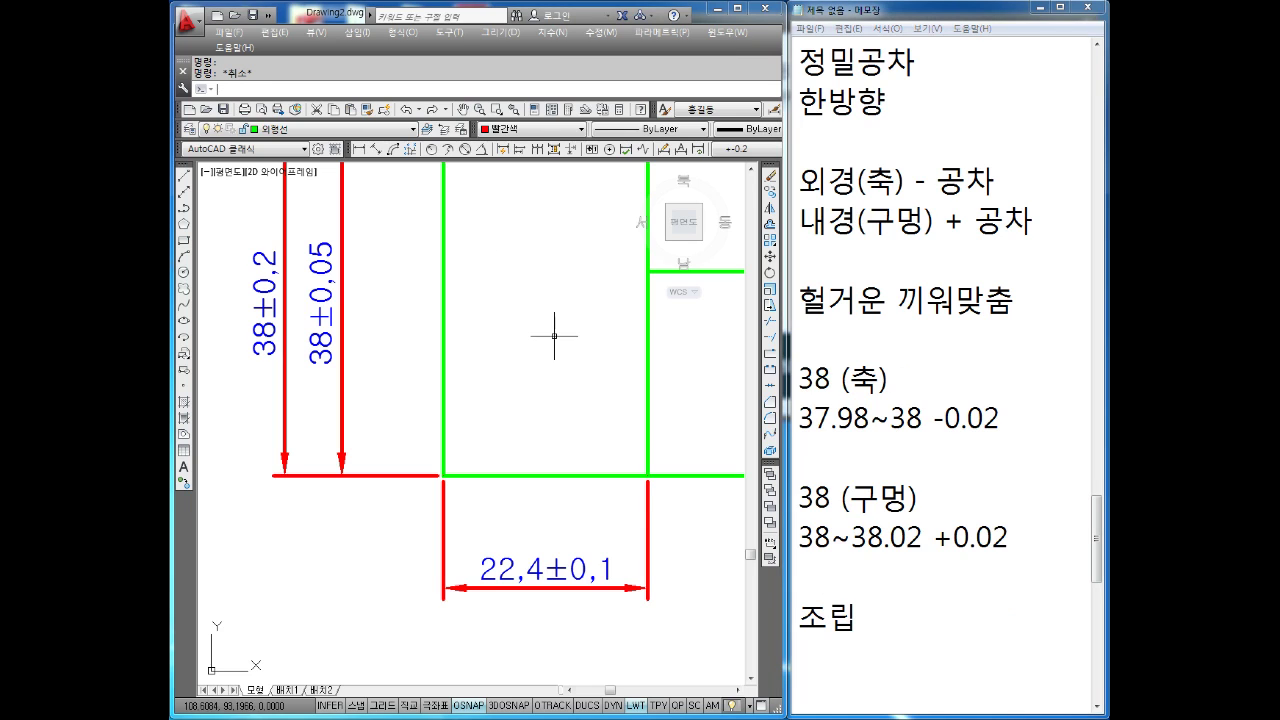
scroll(555, 337, "down", 3)
scroll(420, 351, "up", 2)
scroll(544, 397, "up", 3)
left_click(576, 369)
left_click(572, 371)
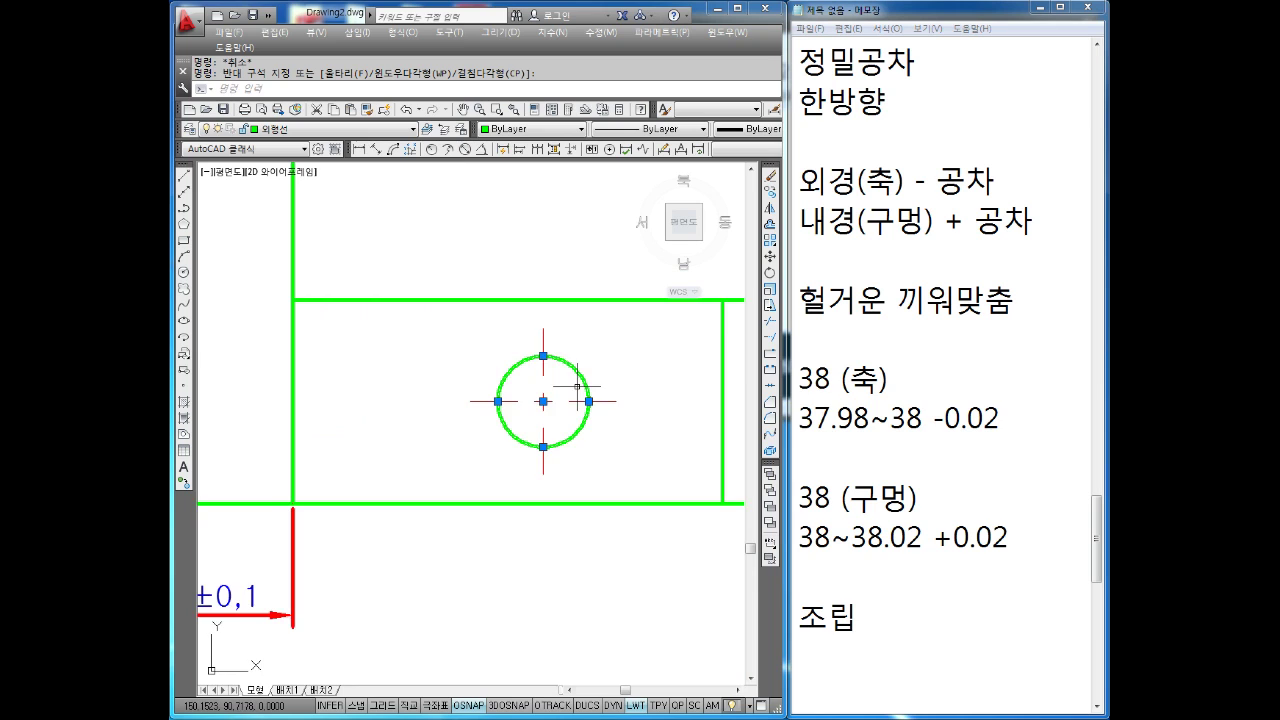
scroll(520, 410, "down", 4)
key("Escape")
scroll(551, 349, "down", 5)
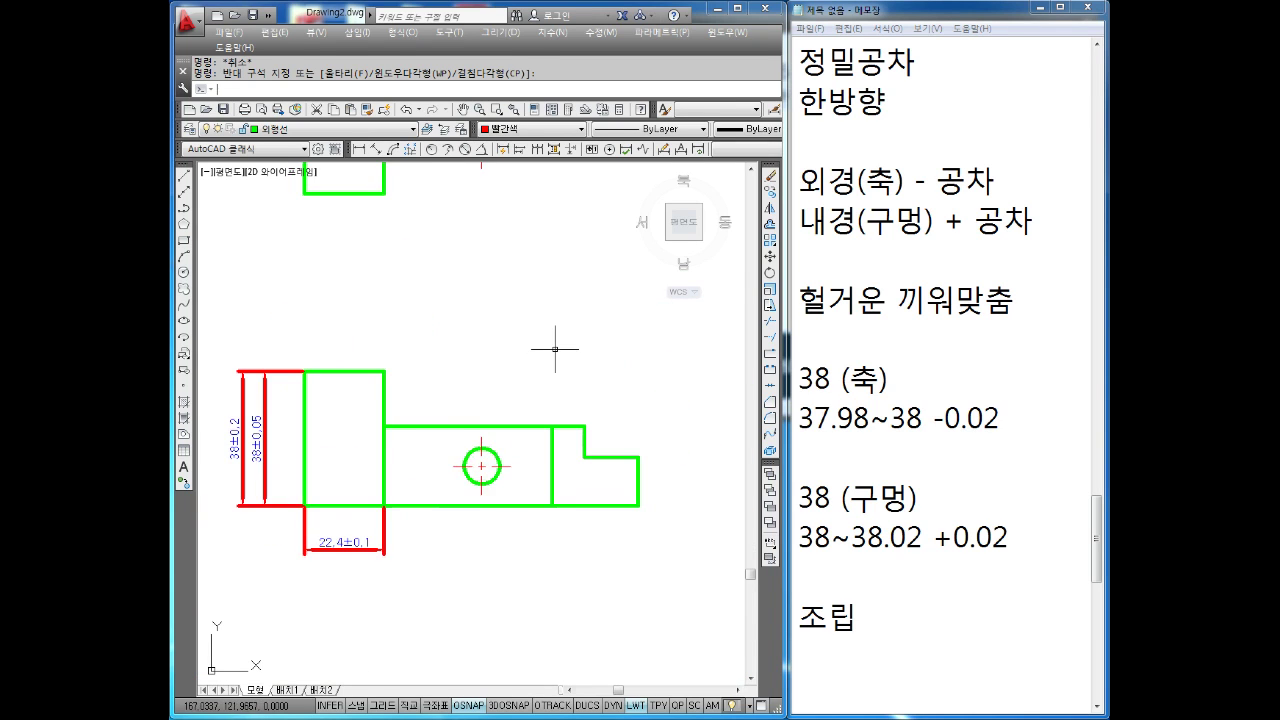
scroll(517, 332, "up", 3)
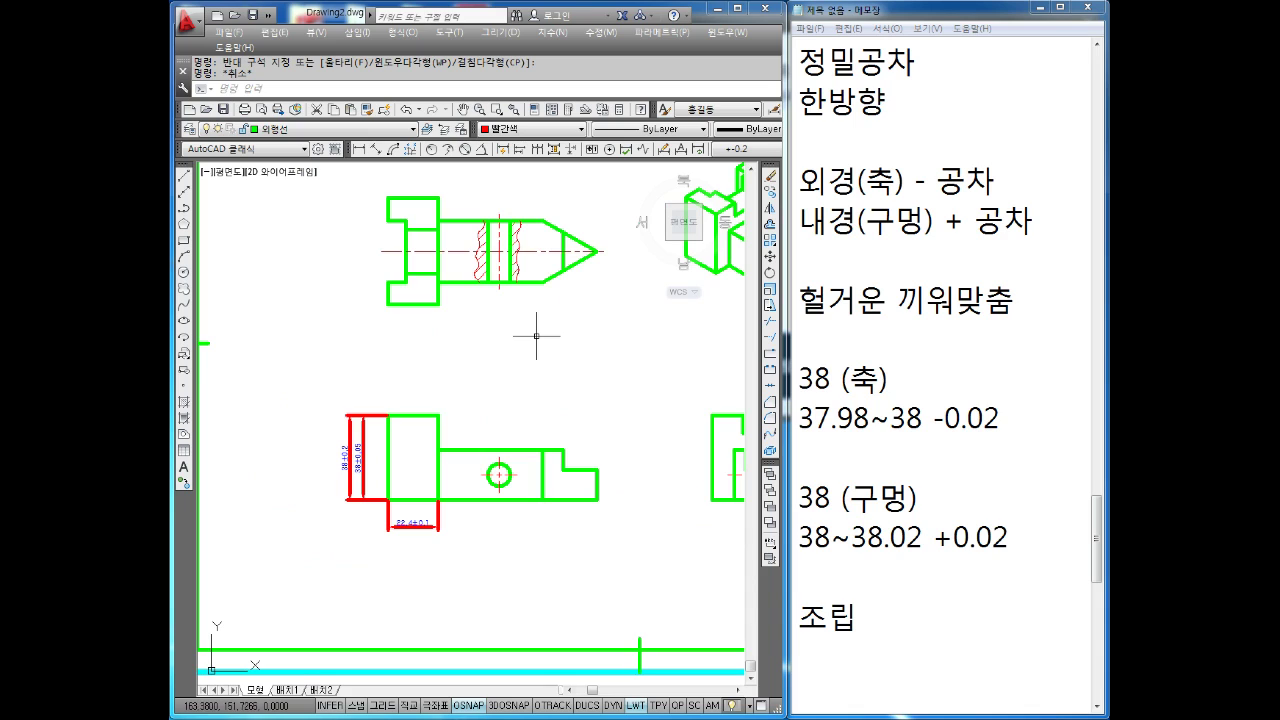
Create a dimension style named -0.02 based on +-0.2 and set its tolerance method to 편차 (deviation).
key("Escape")
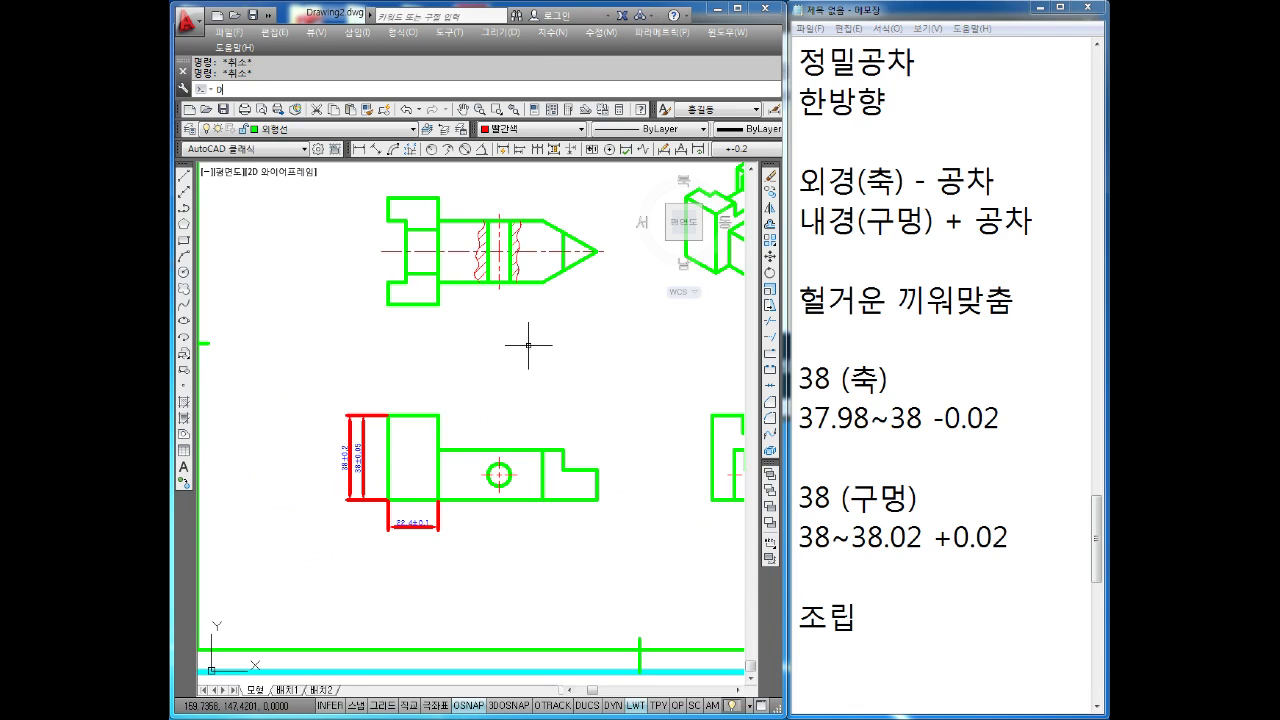
type("D")
key("Return")
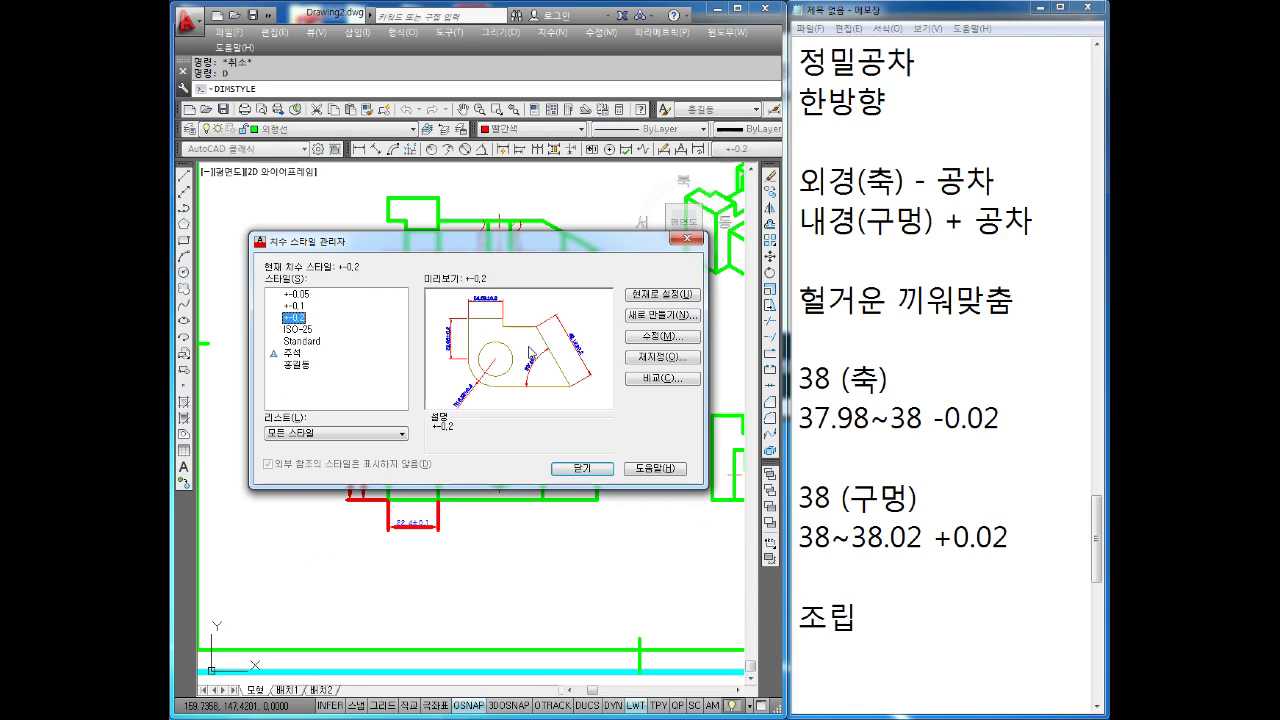
left_click(662, 315)
type("-0.02")
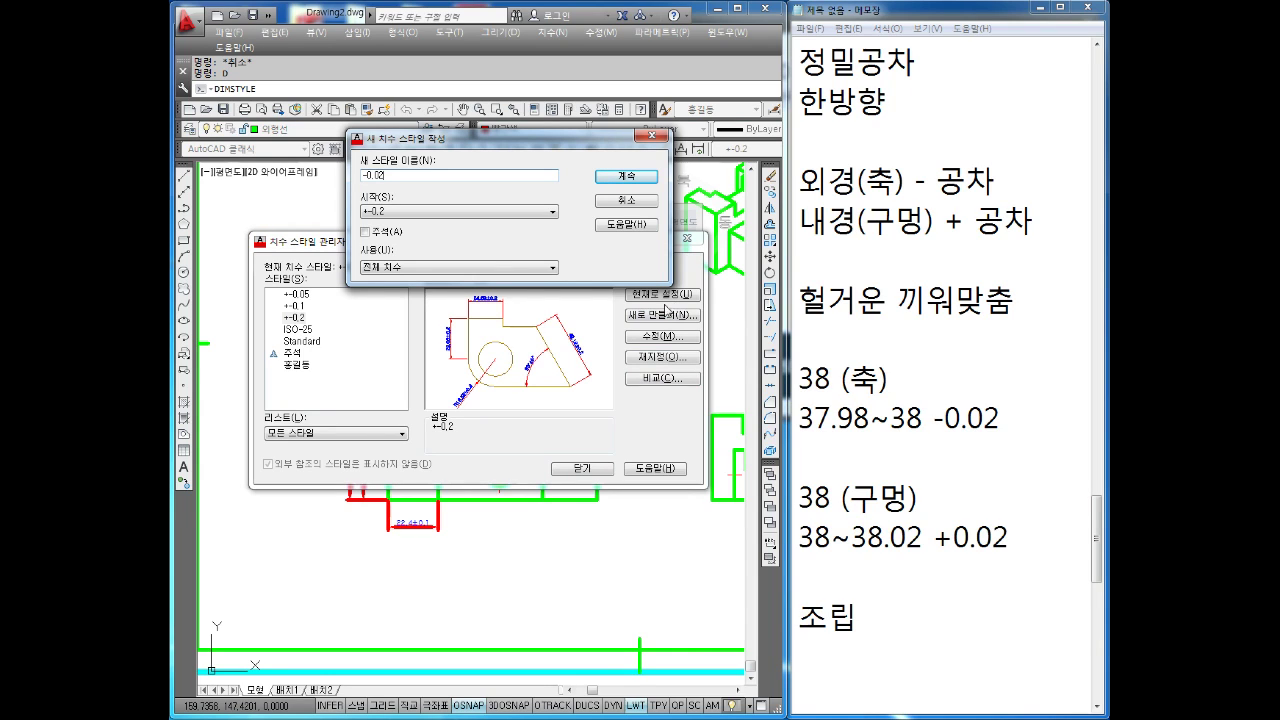
left_click(635, 177)
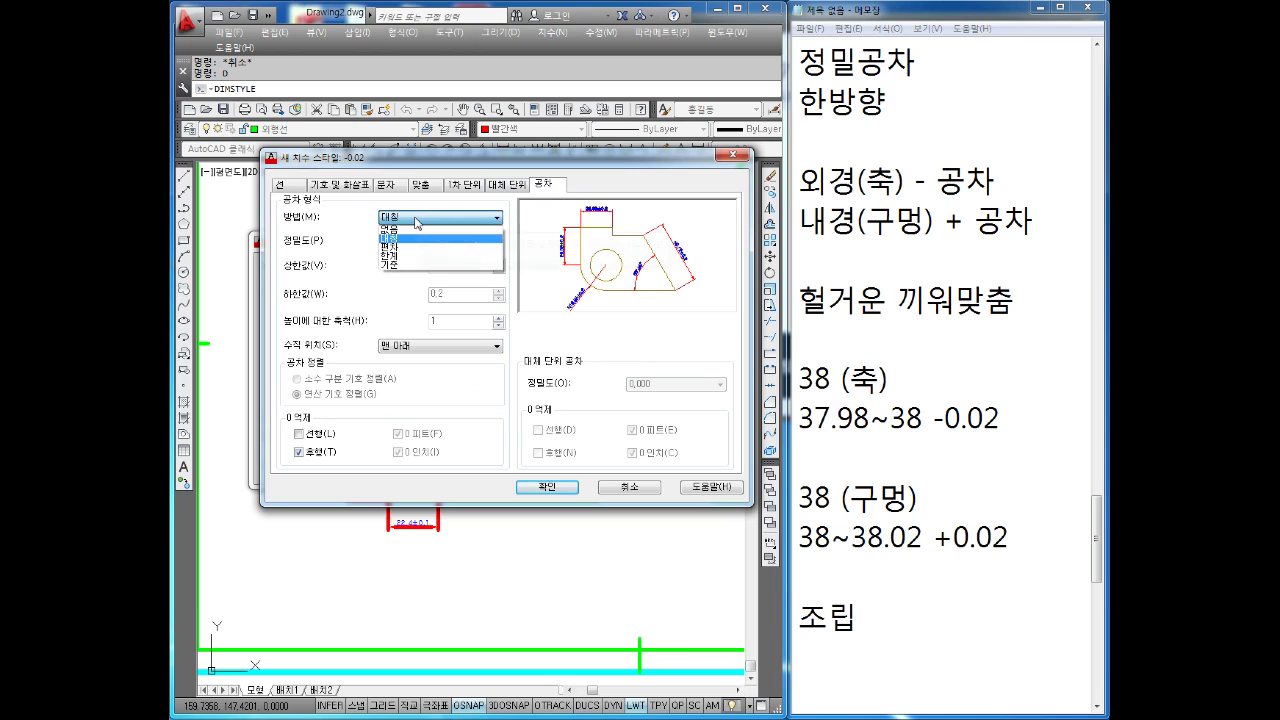
left_click(400, 248)
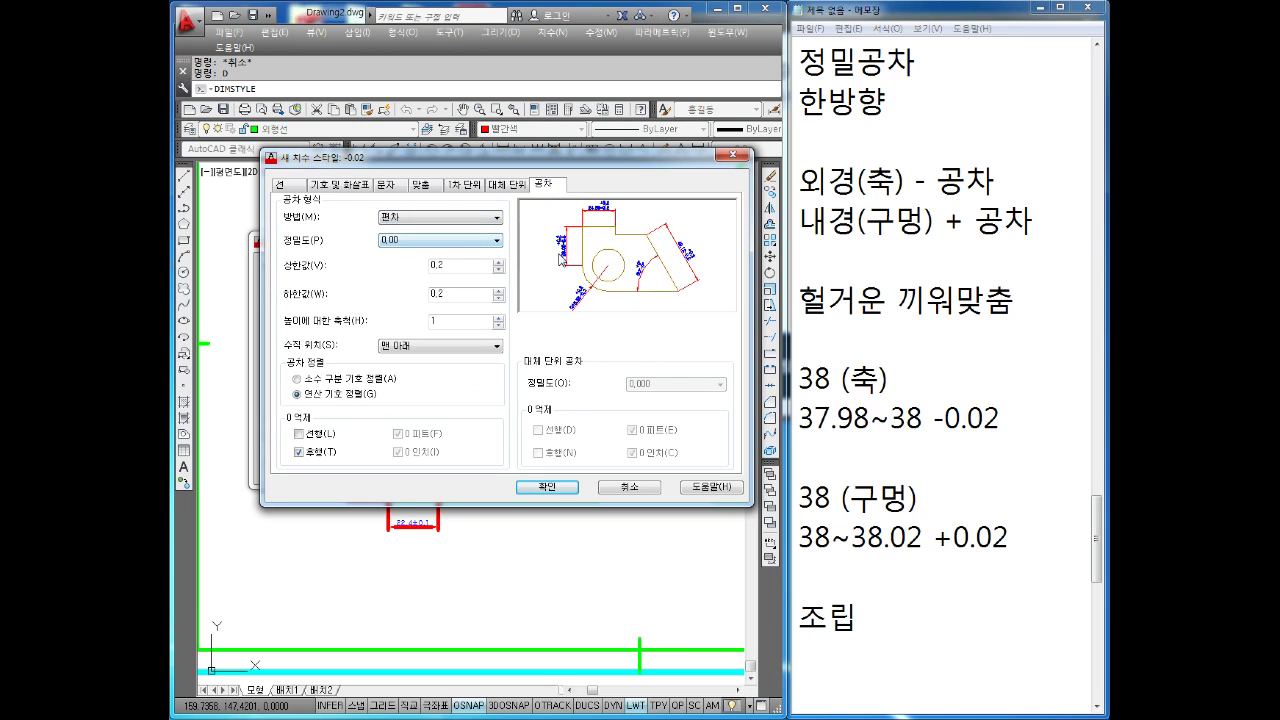
Switch to Notepad and write the note 방법 : 편차 one blank line below 조립.
left_click(891, 681)
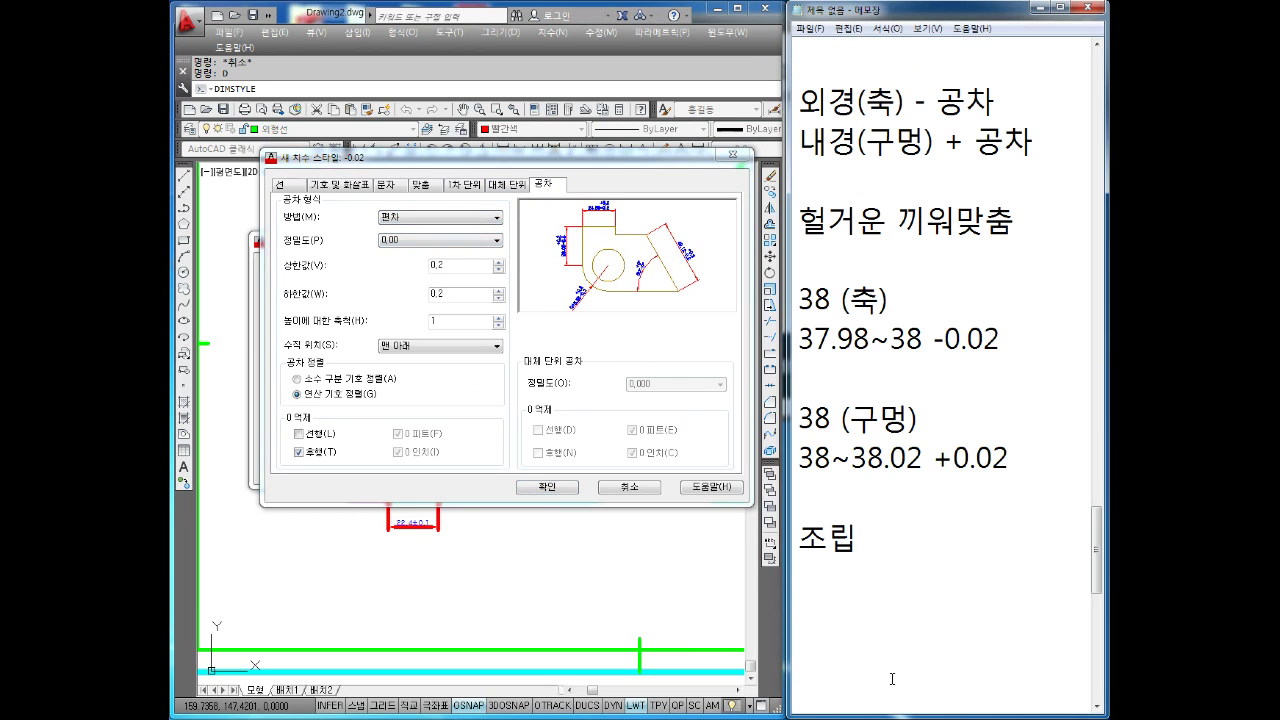
type("방법")
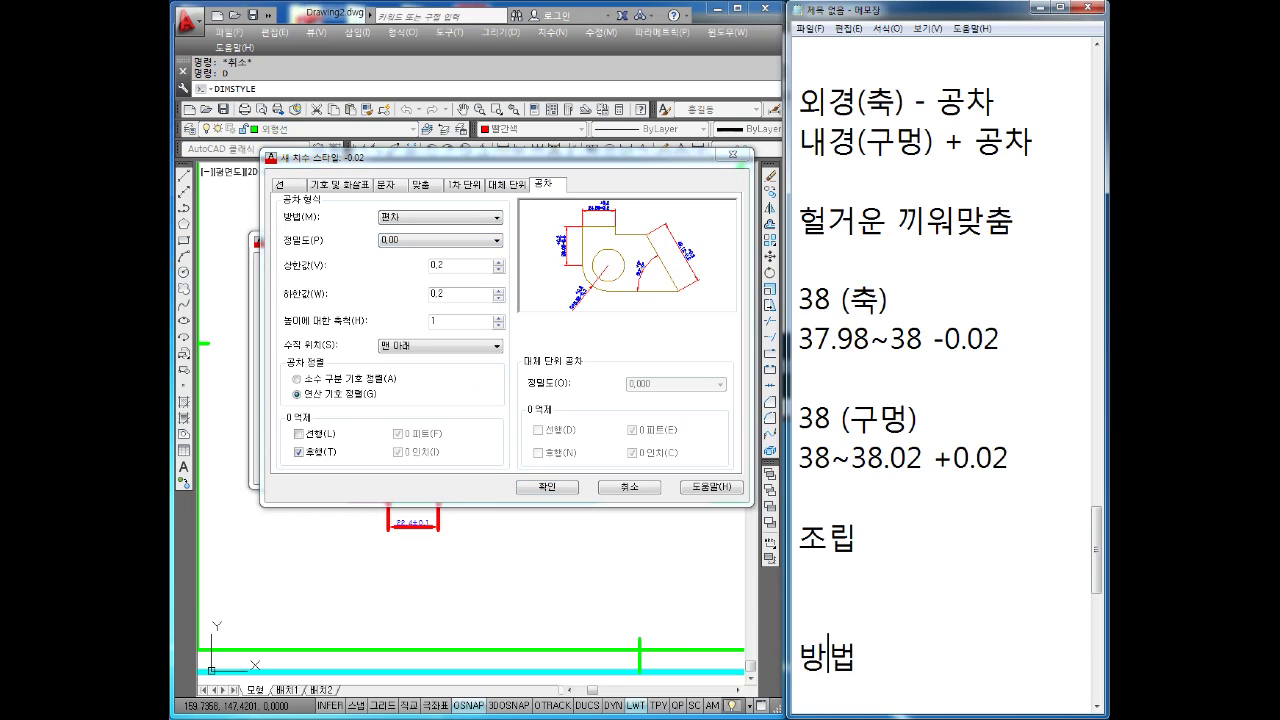
key("Home")
key("BackSpace")
key("End")
type(":")
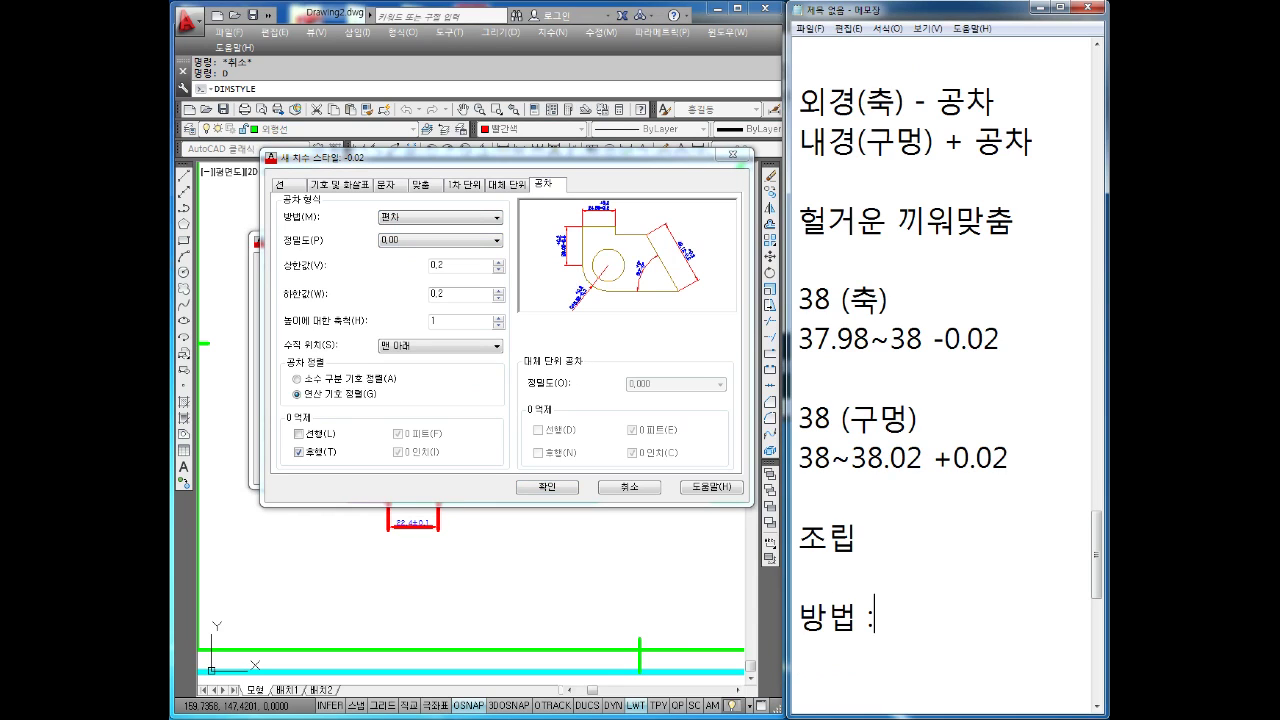
type(" 편차")
key("Return")
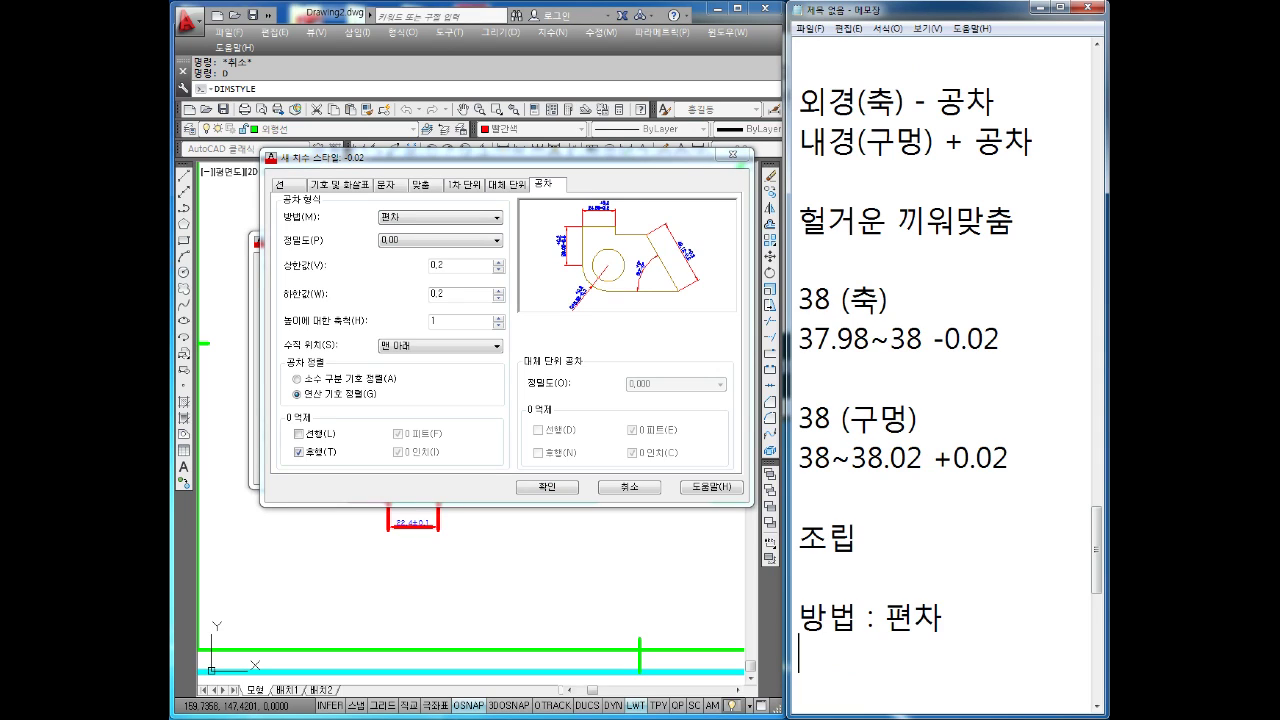
Write the note 정밀도 : 0.00 directly below the 방법 line.
type("정밀도")
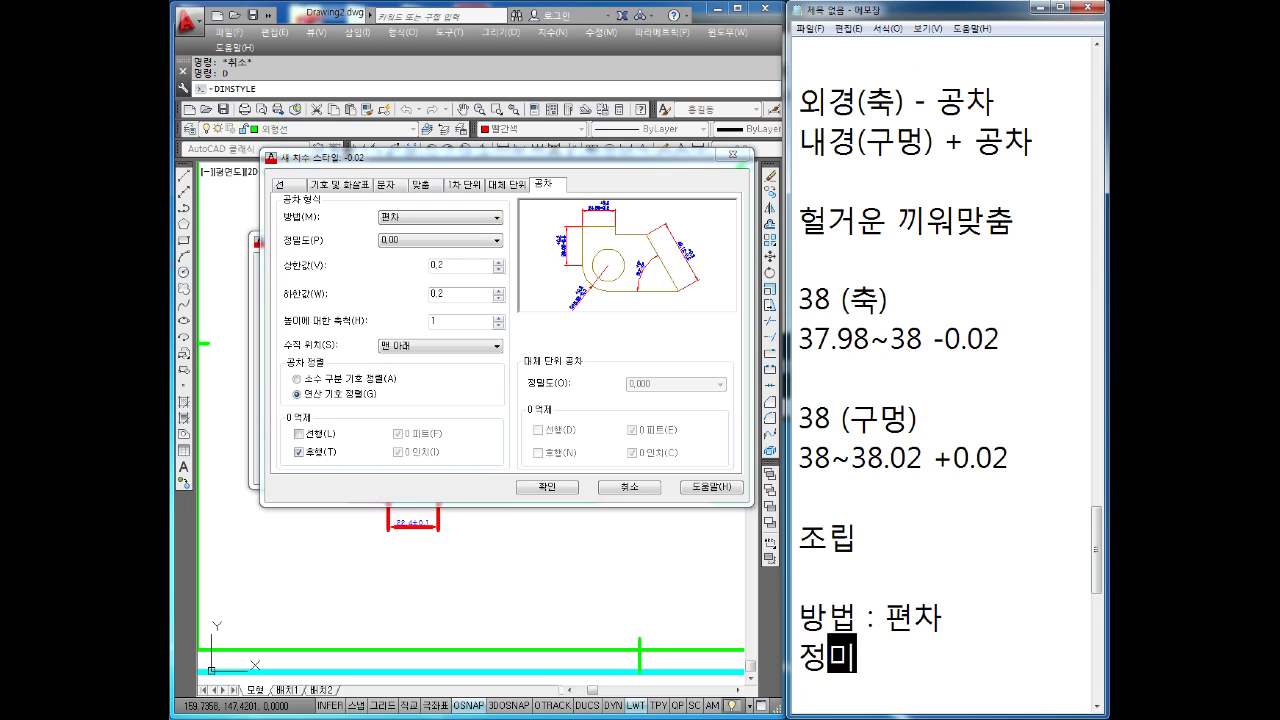
type(" 0.02")
key("BackSpace")
type("0")
key("Left")
key("Left")
key("Left")
key("Left")
key("Left")
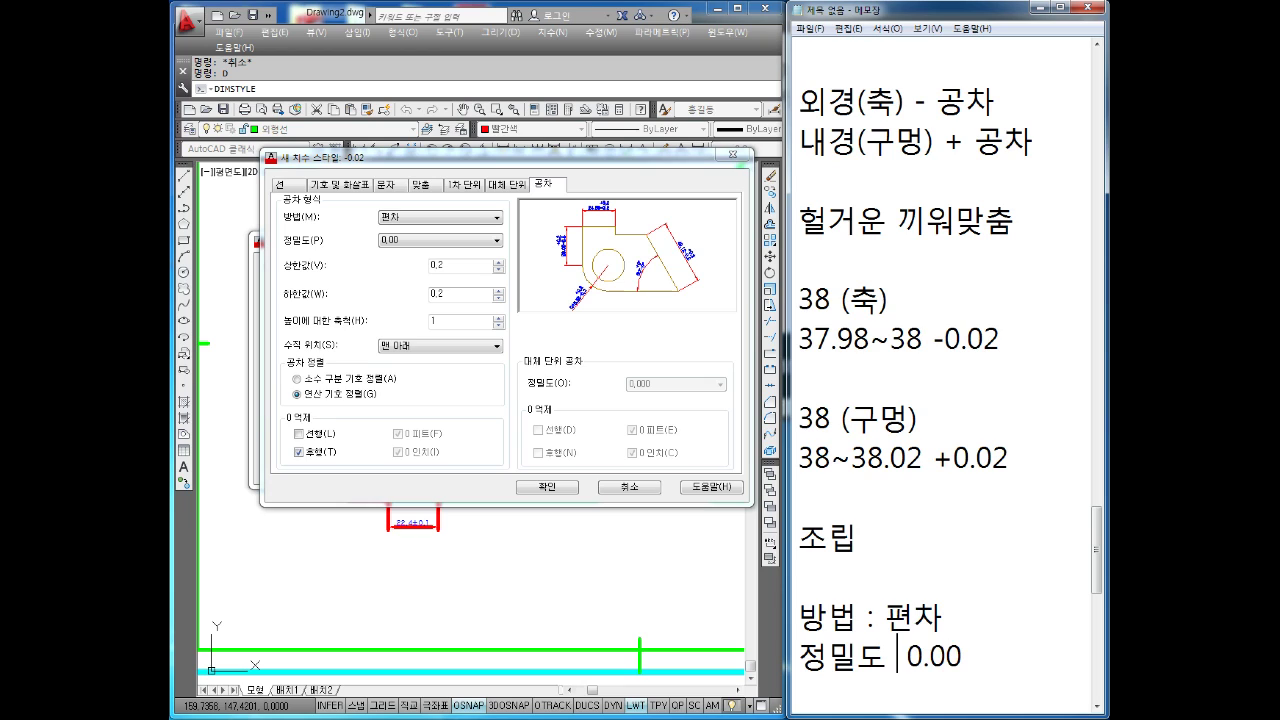
type(":")
key("Right")
key("Right")
key("Right")
key("Right")
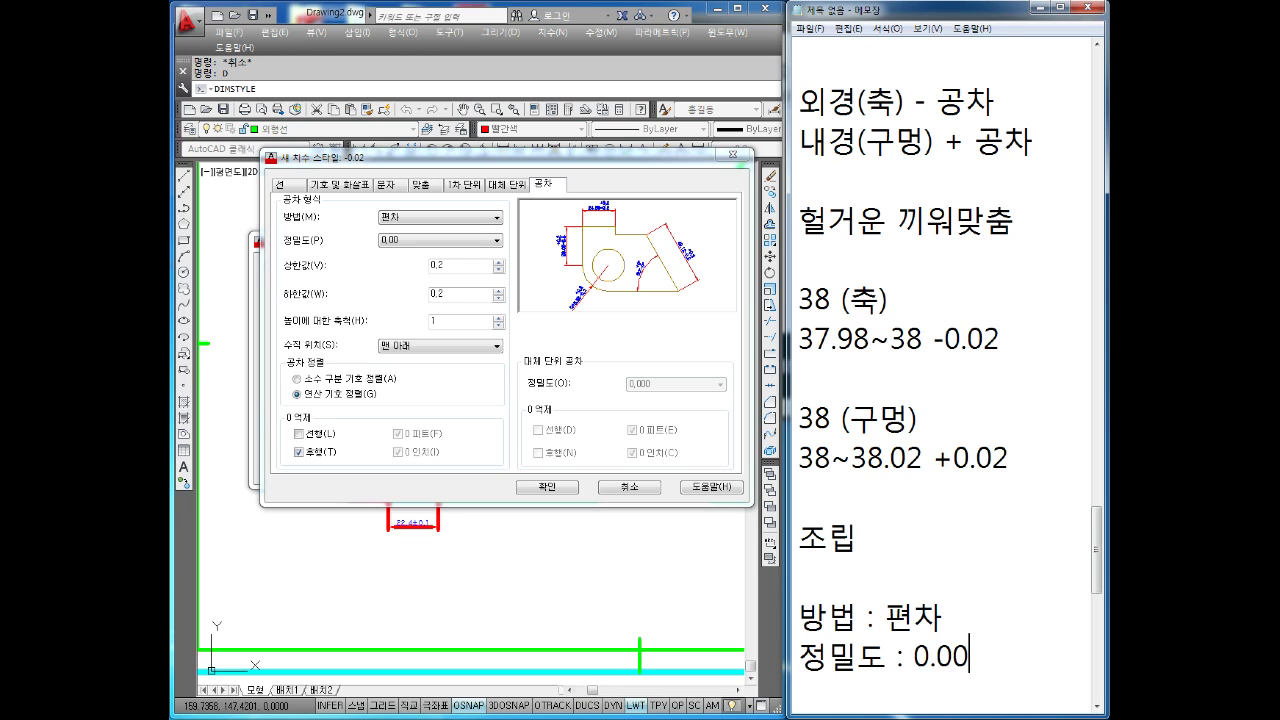
Write the note 상한값 : 0 directly below the 정밀도 line.
key("Return")
type("상하")
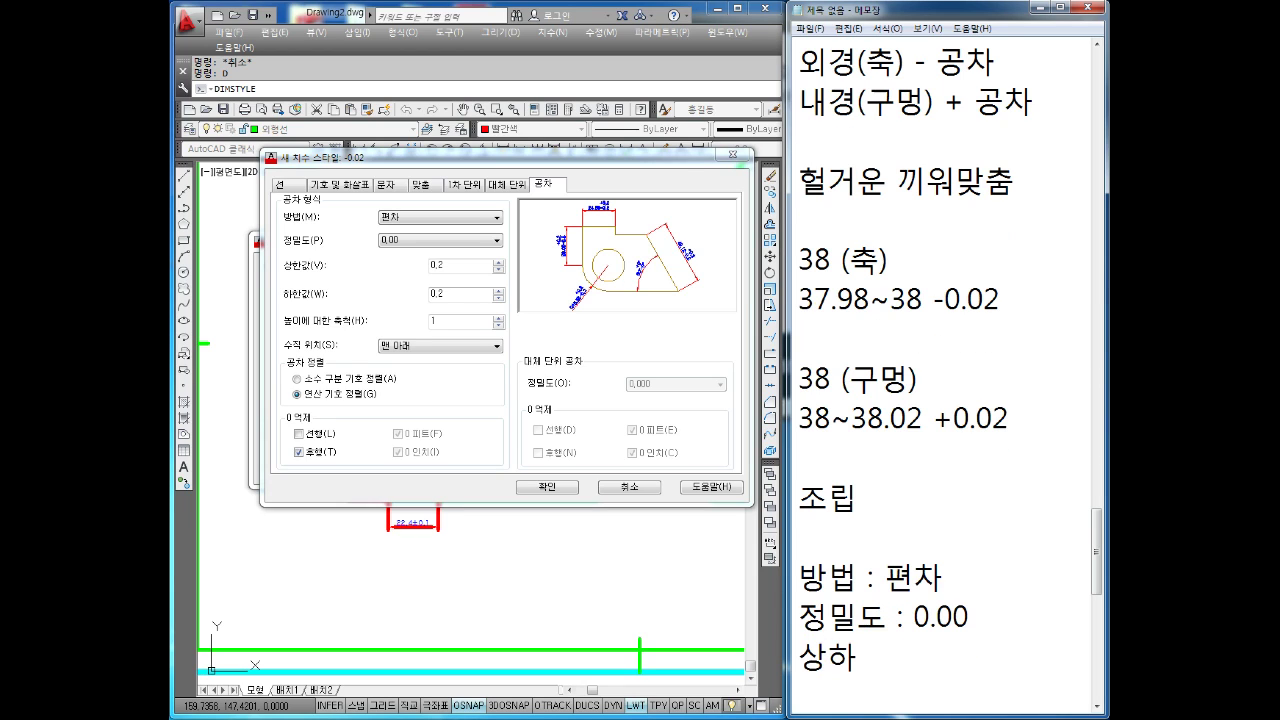
type("ㄴ값 ")
type(": ")
type("0")
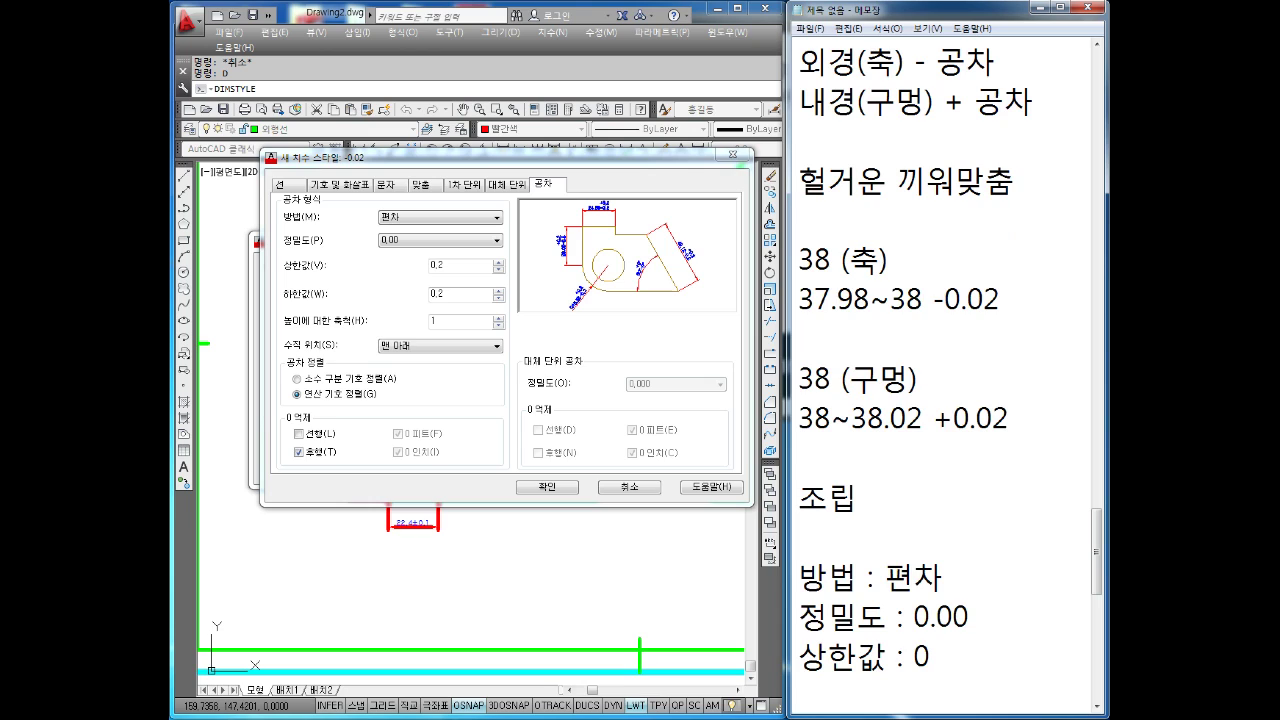
Write the note 하한값 : 0.02 directly below the 상한값 line.
key("Return")
type("하")
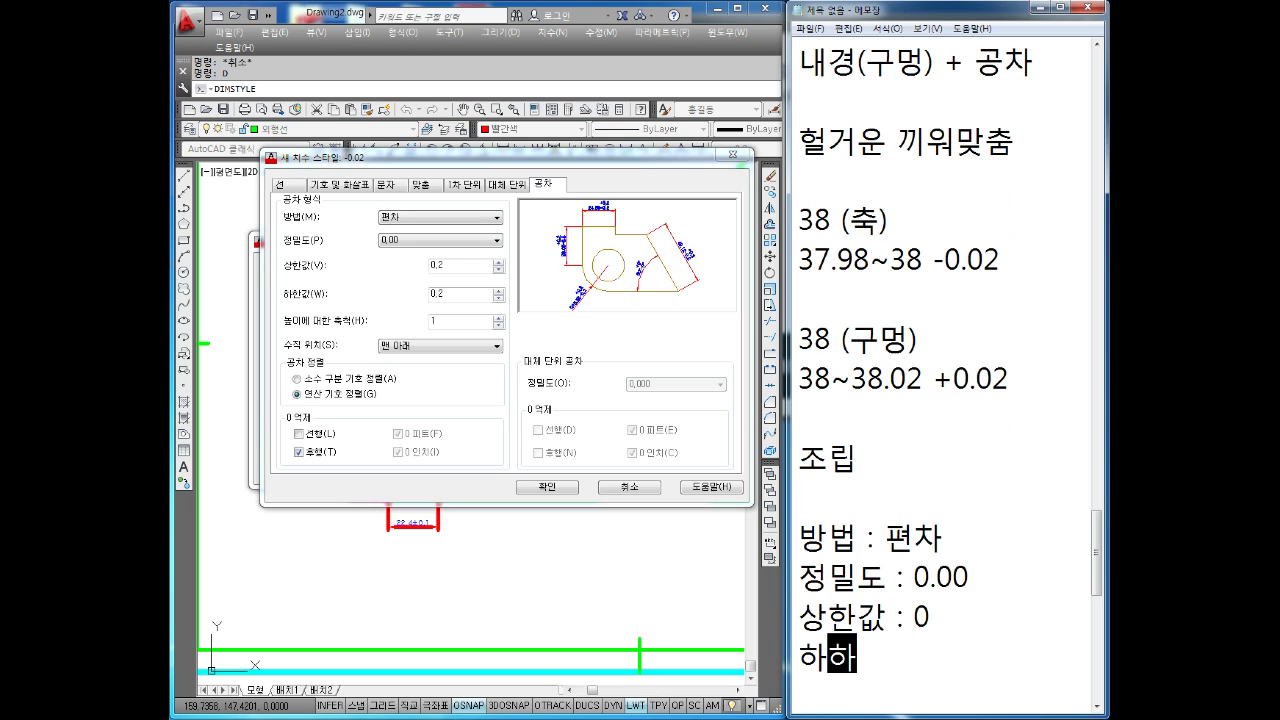
type("한값 ")
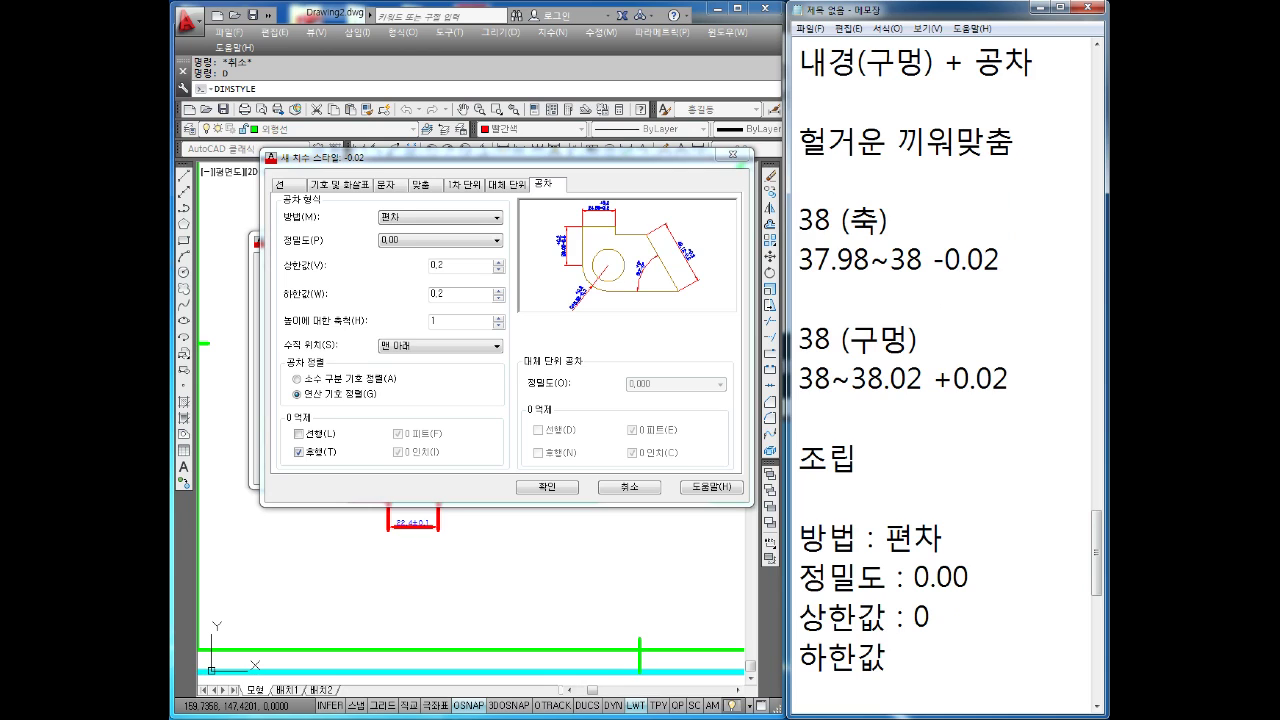
type(": 0.02")
key("Return")
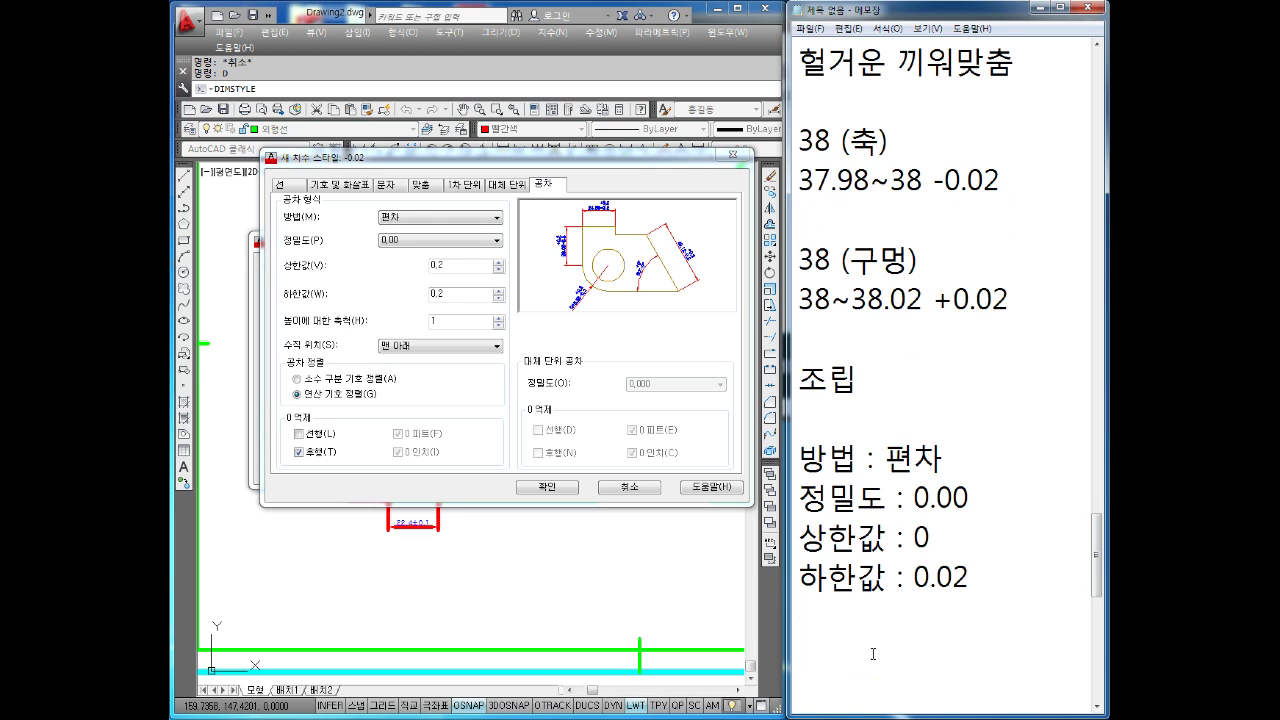
Switch to AutoCAD and set the -0.02 style's upper tolerance value to 0 and lower value to 0.02.
double_click(465, 265)
type("0")
double_click(460, 294)
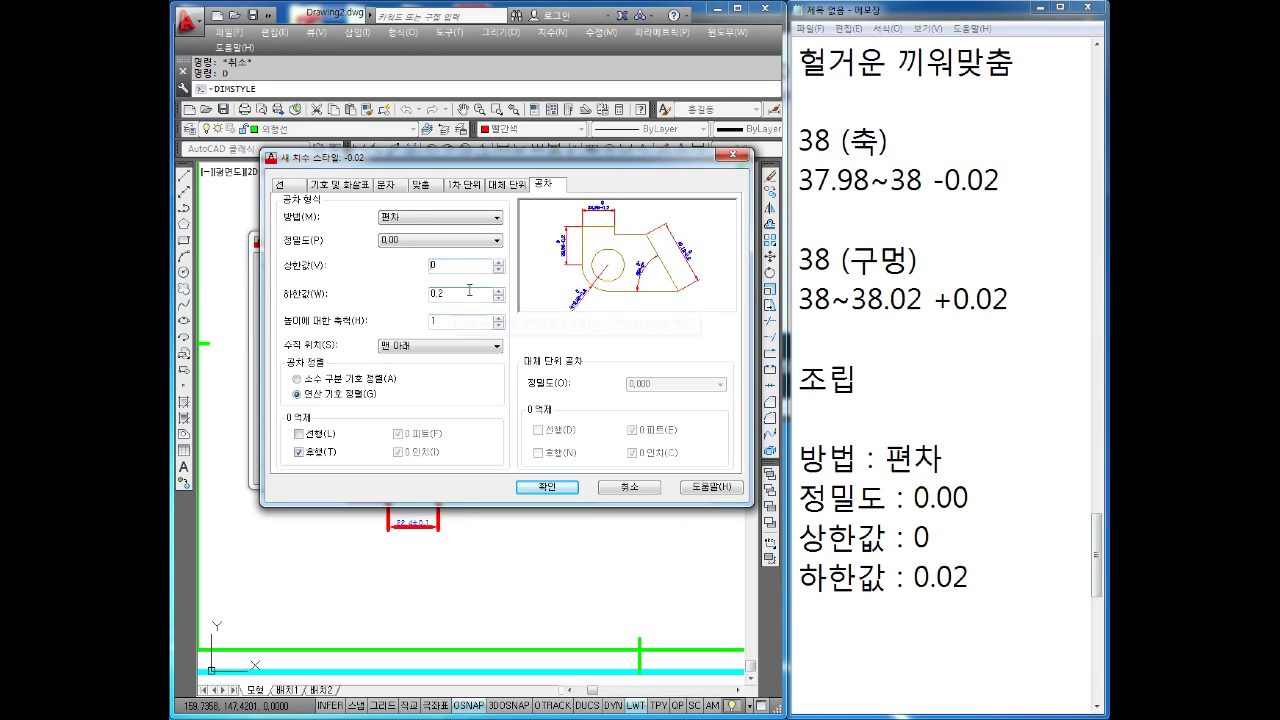
type("0.02")
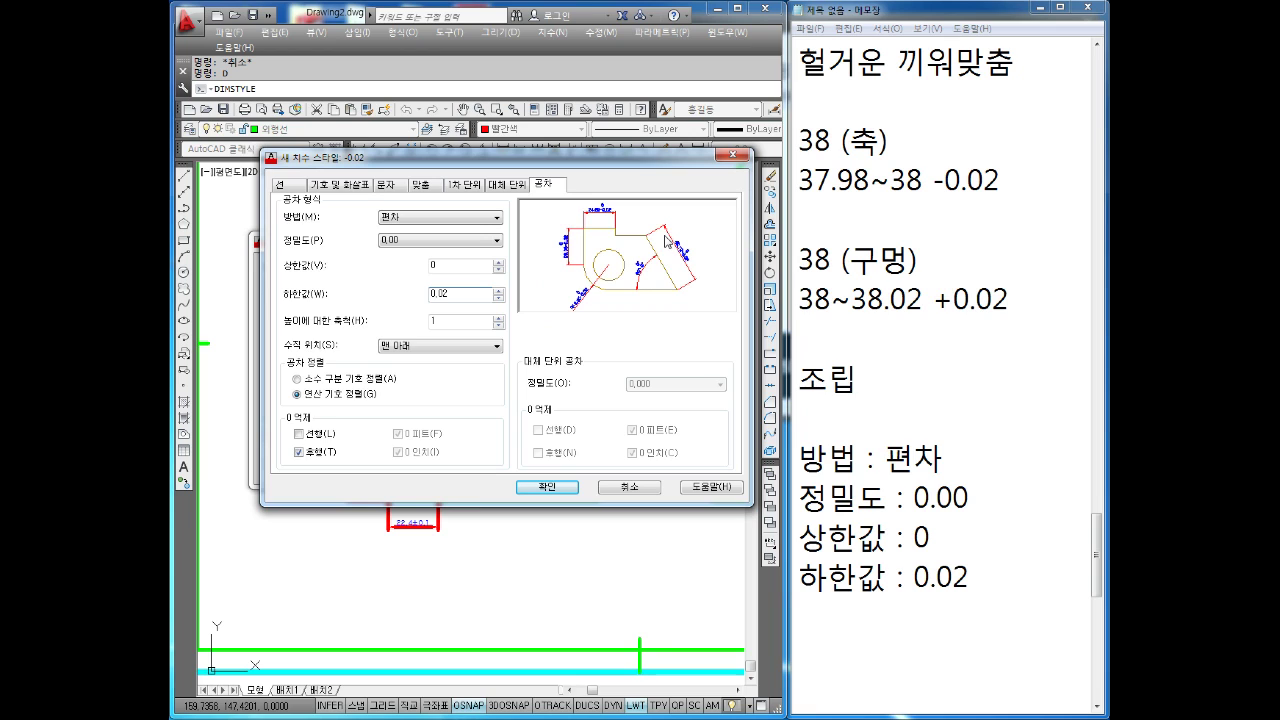
Save the -0.02 style and make it the current dimension style.
left_click(558, 487)
left_click(662, 294)
left_click(582, 468)
Add a horizontal linear dimension below the stepped end of the front view, from the inner vertical line to the end corner.
scroll(508, 437, "up", 2)
middle_click_drag(508, 437, 422, 383)
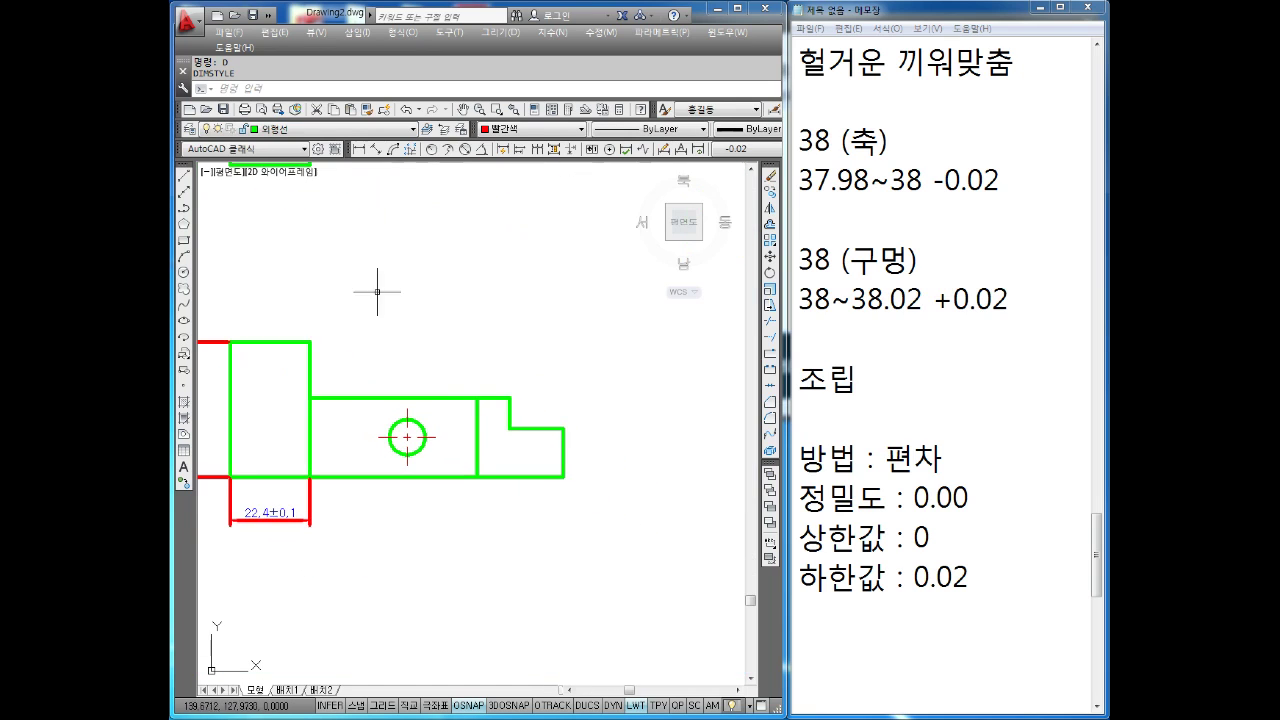
left_click(358, 149)
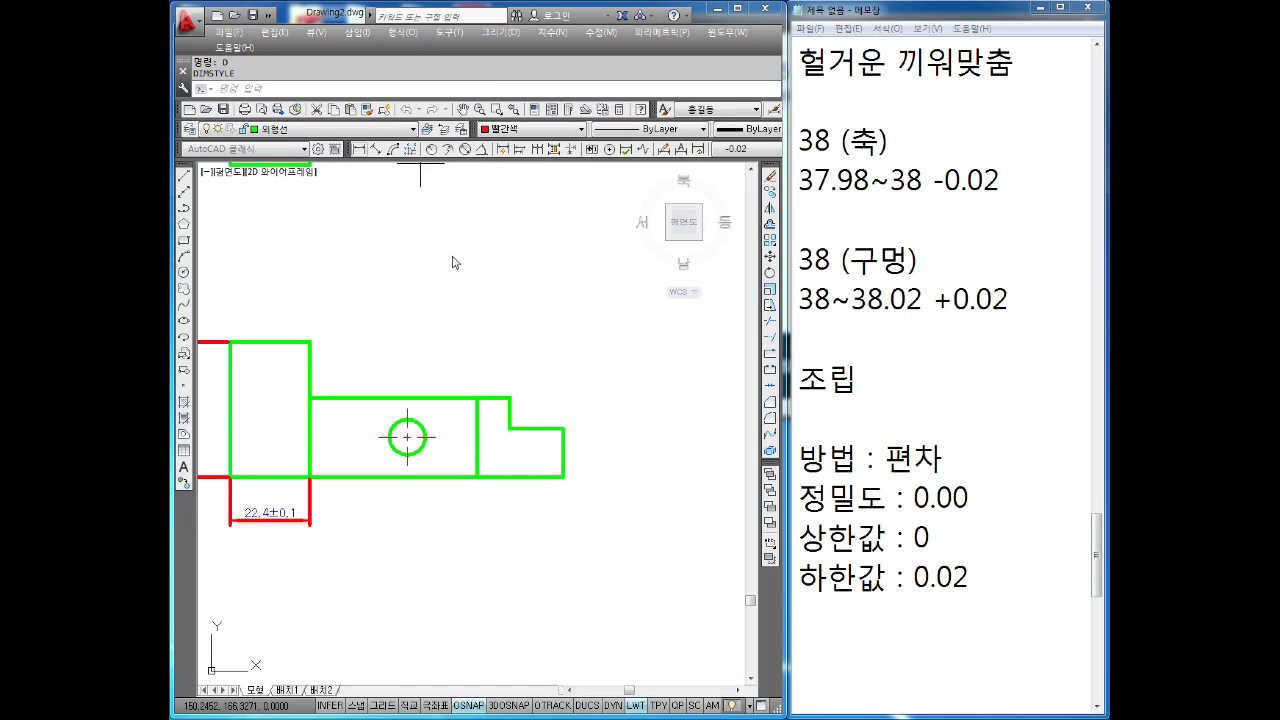
left_click(477, 477)
left_click(563, 477)
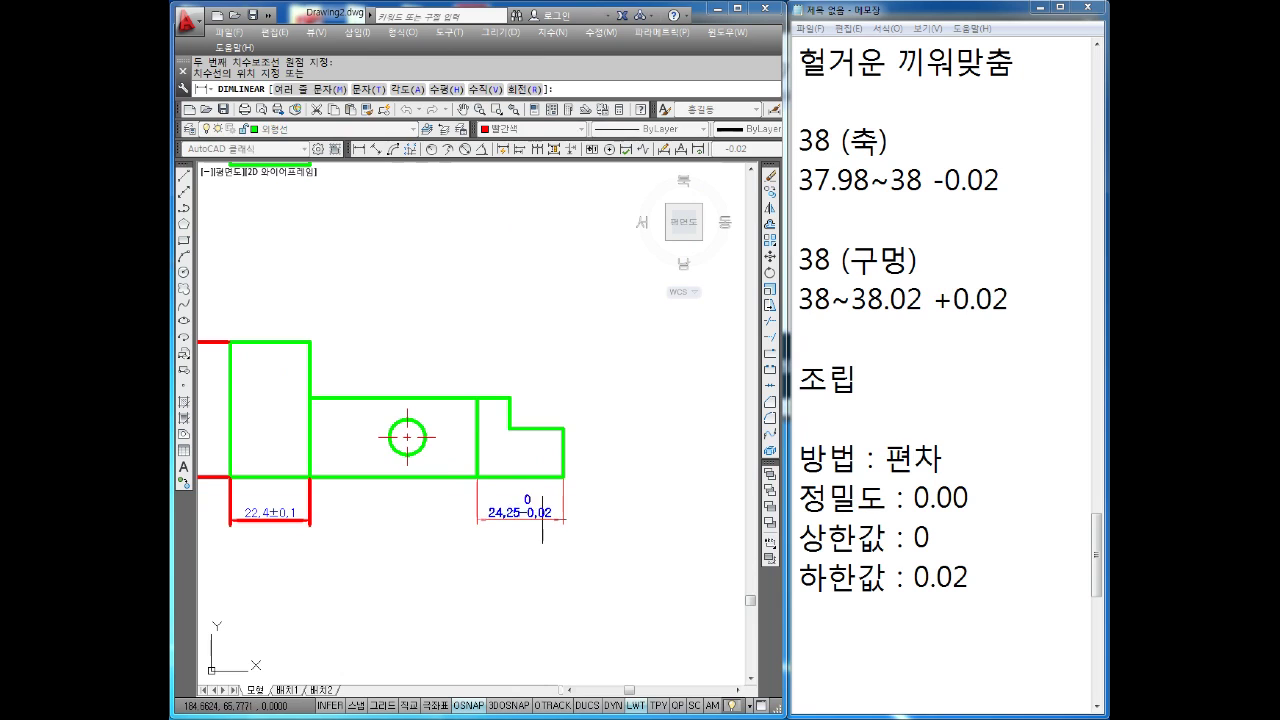
left_click(540, 510)
scroll(543, 509, "up", 3)
scroll(482, 513, "up", 4)
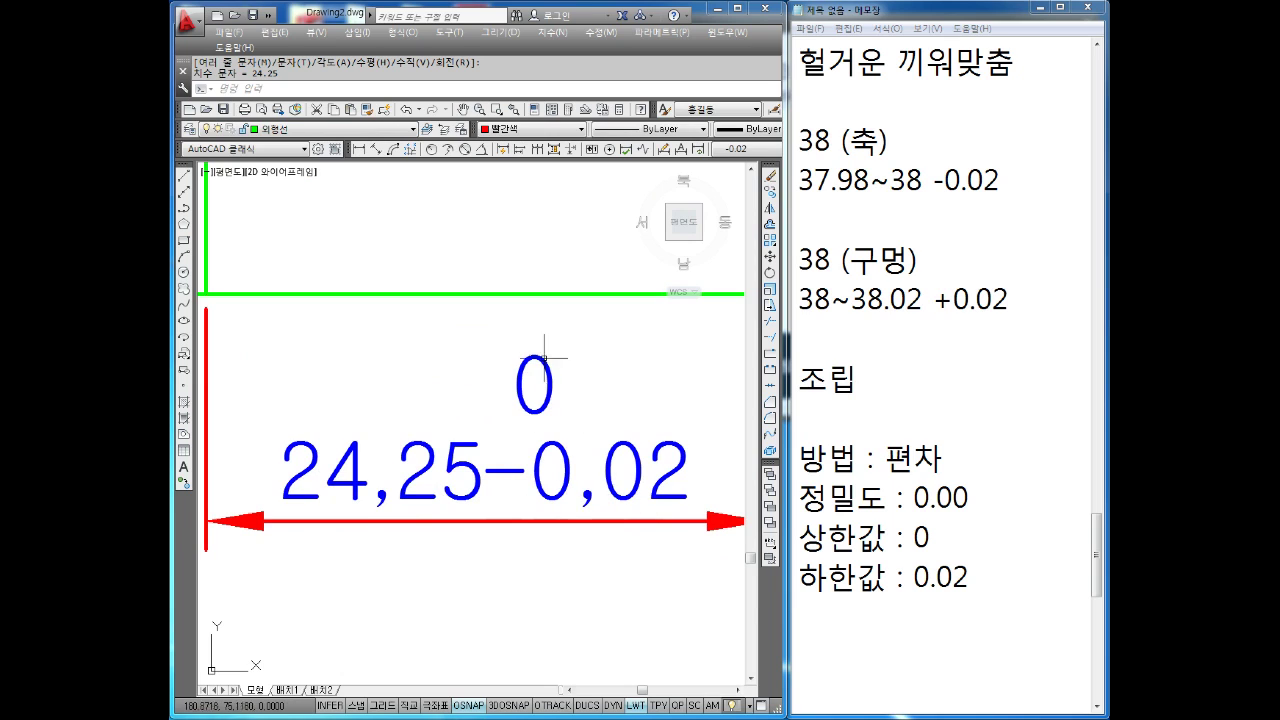
scroll(528, 422, "down", 2)
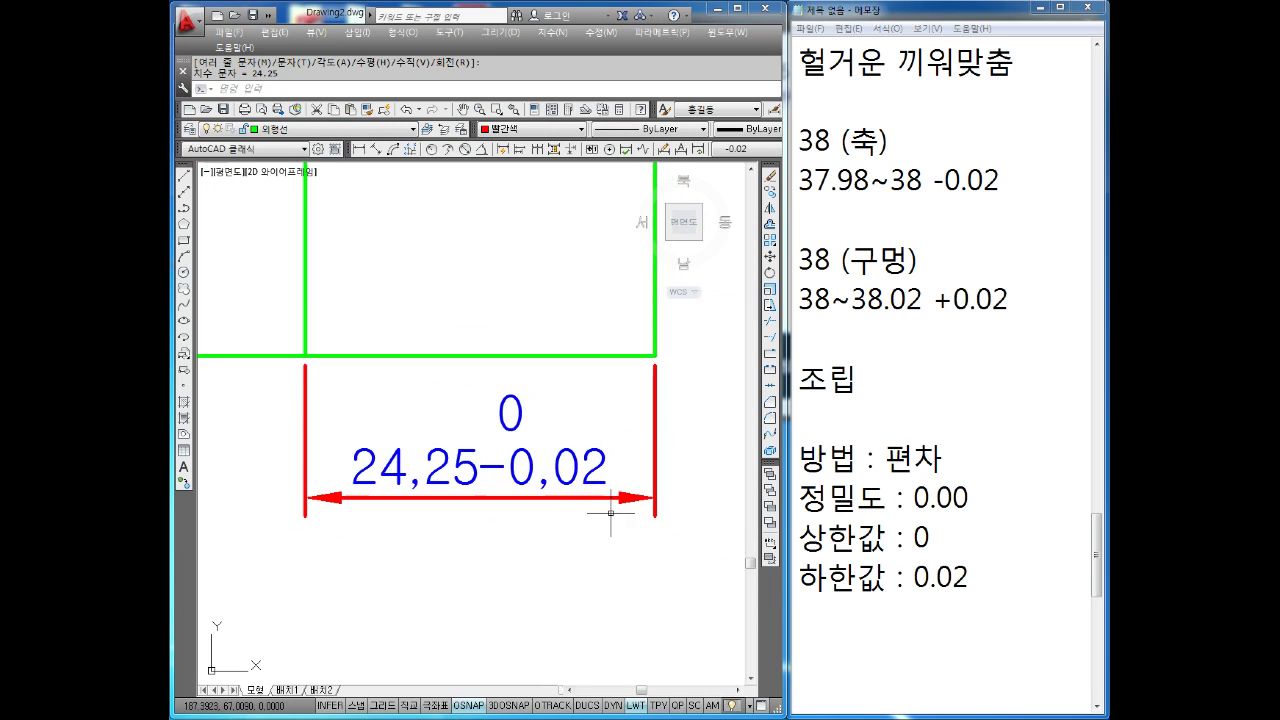
Set the tolerance height scale of the -0.02 dimension style to 0.7 and save the style.
middle_click_drag(616, 522, 618, 525)
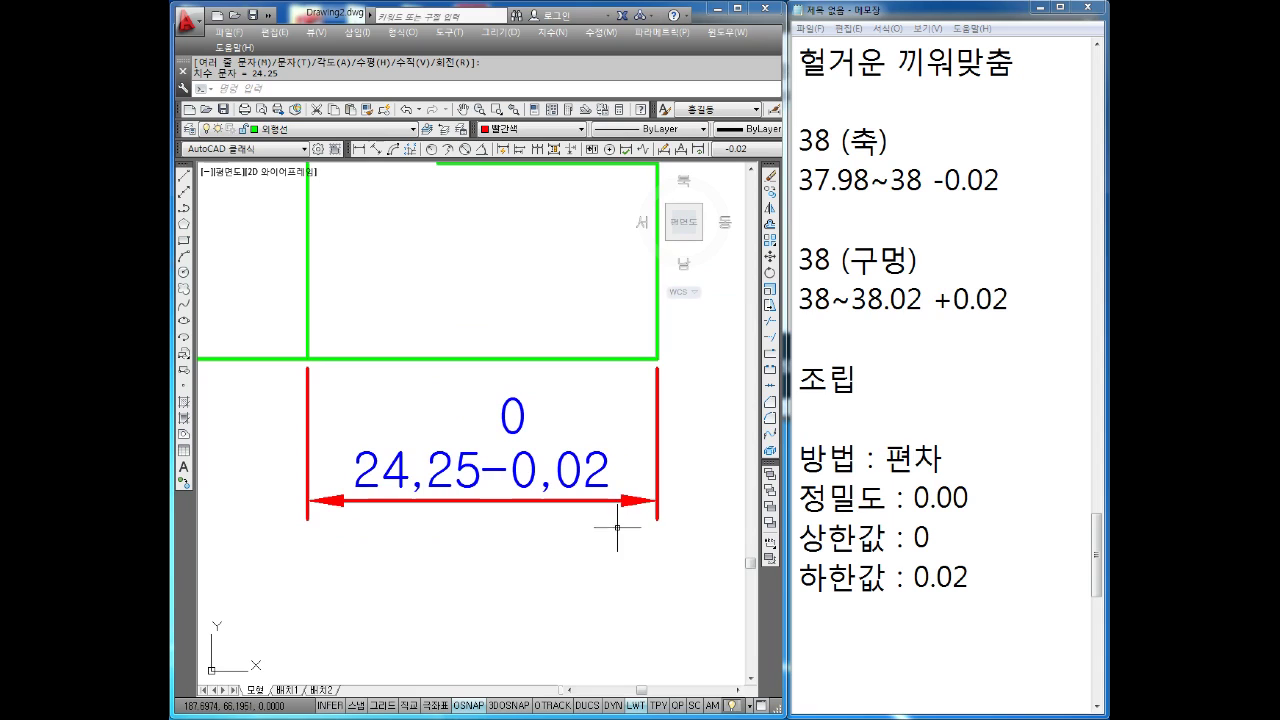
middle_click_drag(591, 574, 596, 574)
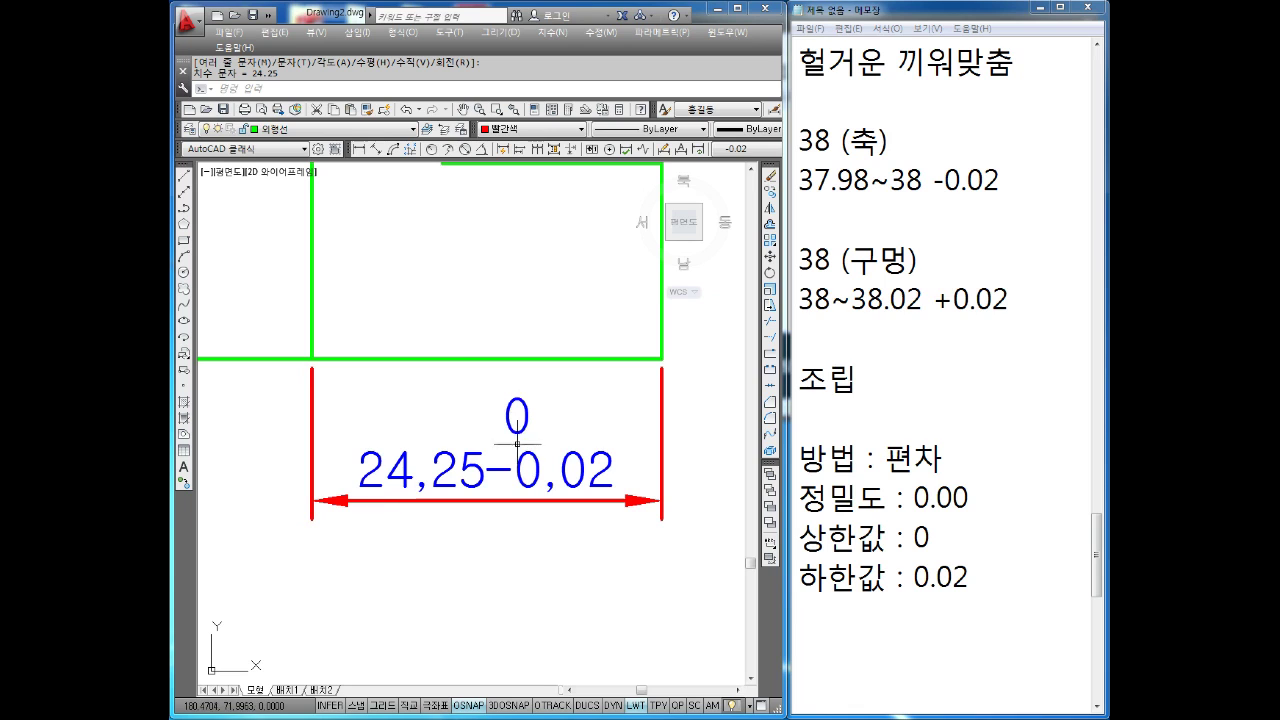
key("Escape")
type("d")
key("Return")
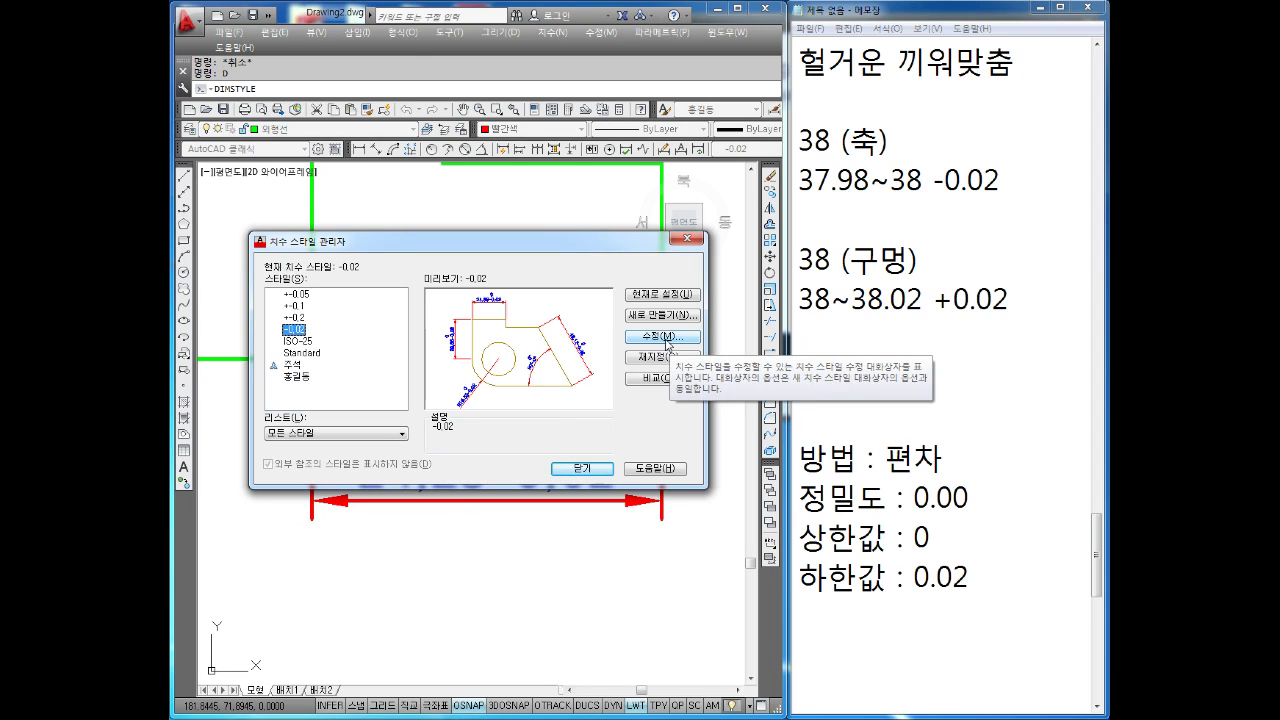
left_click(667, 340)
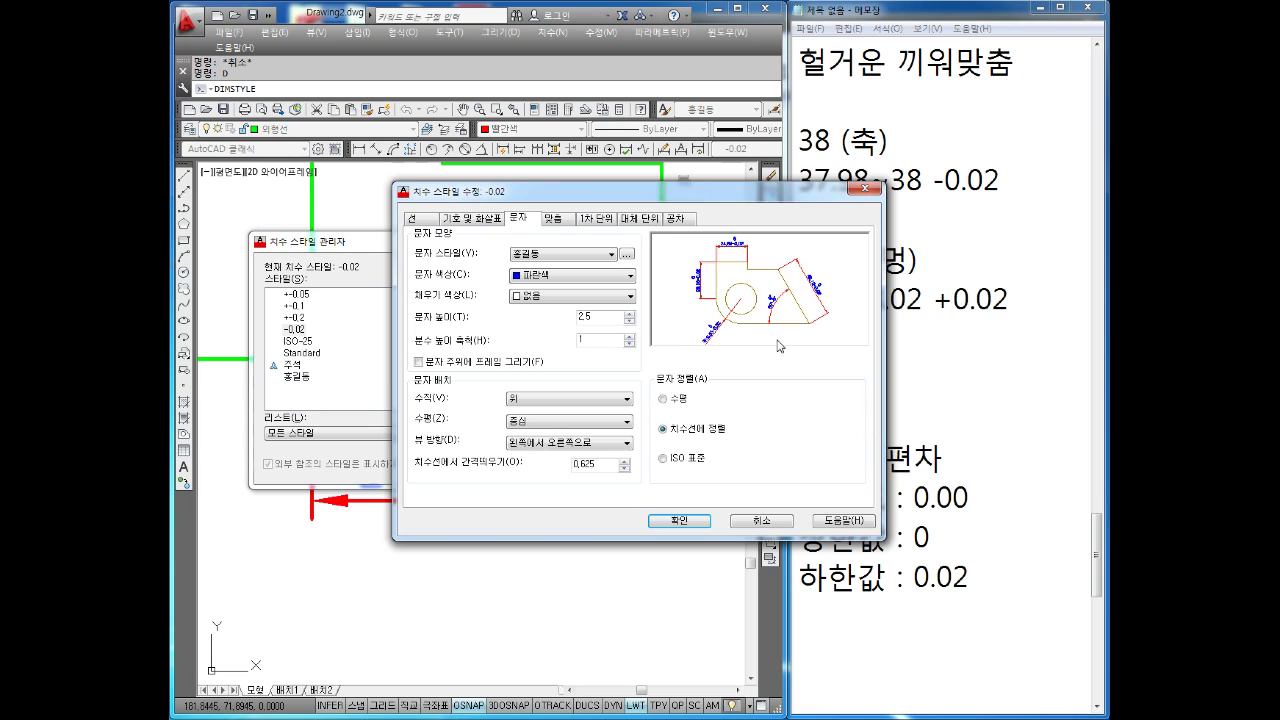
left_click(685, 218)
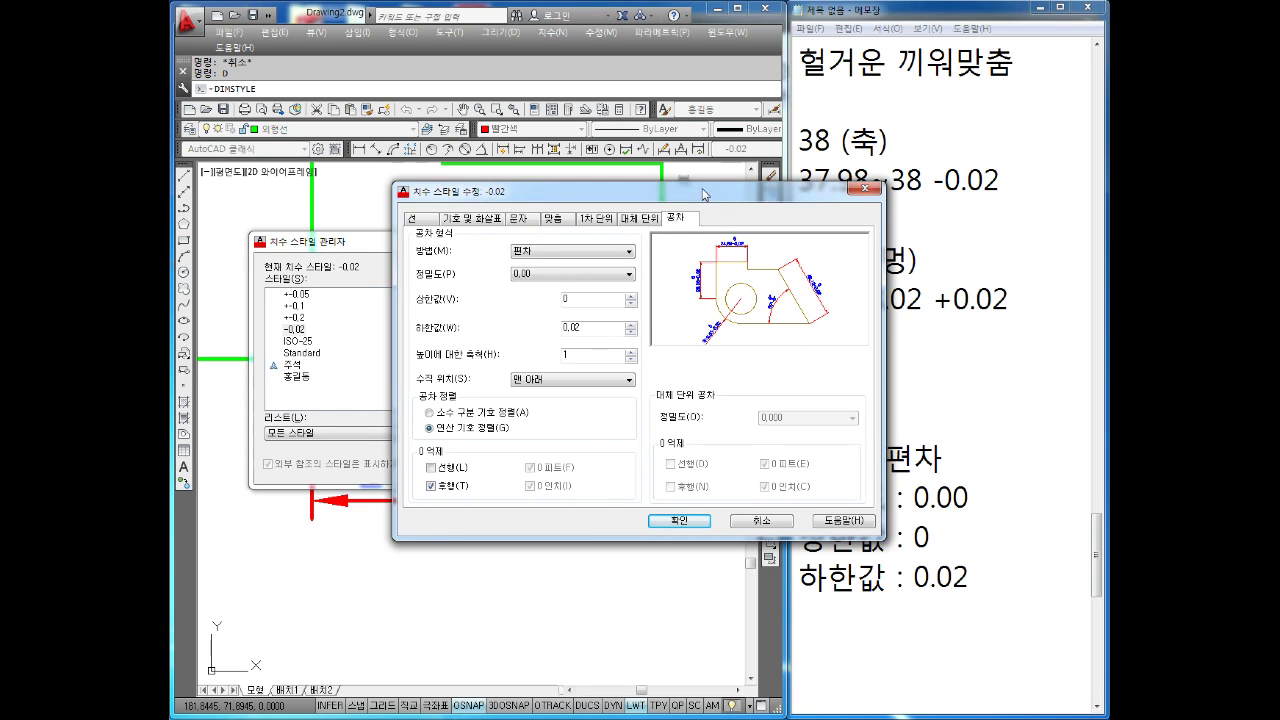
left_click_drag(705, 194, 702, 163)
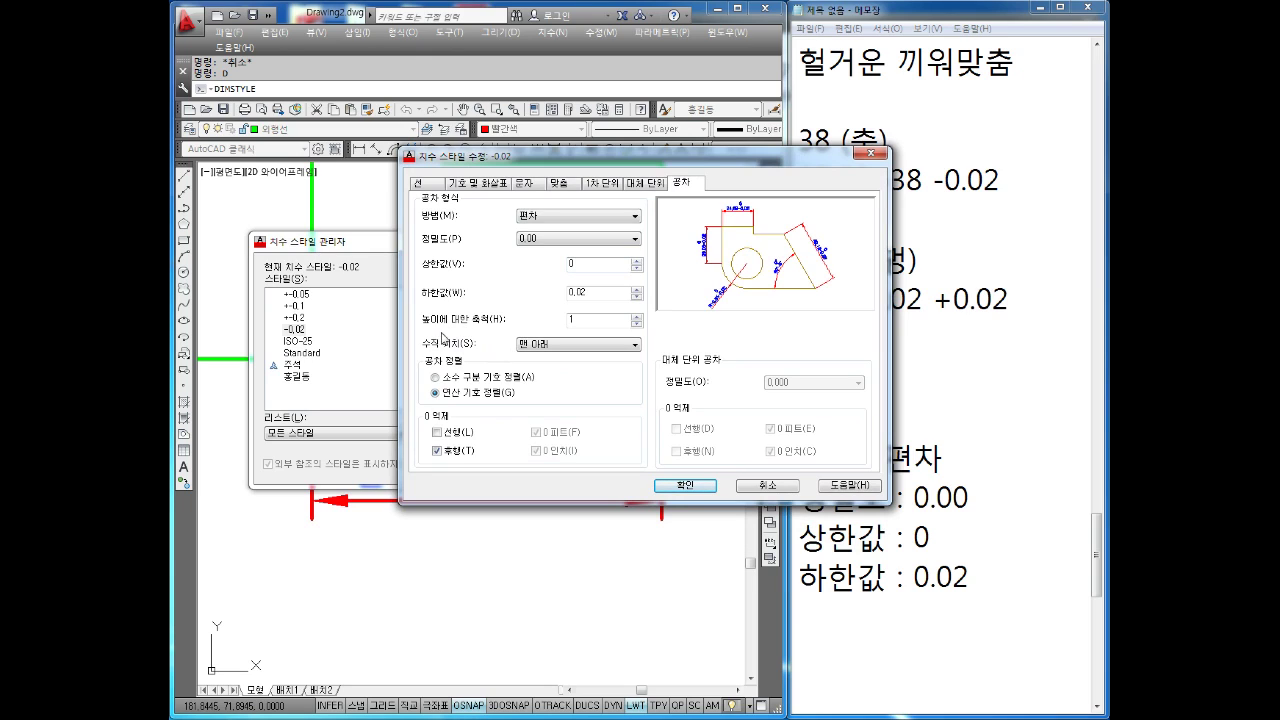
type("10.5")
left_click(690, 485)
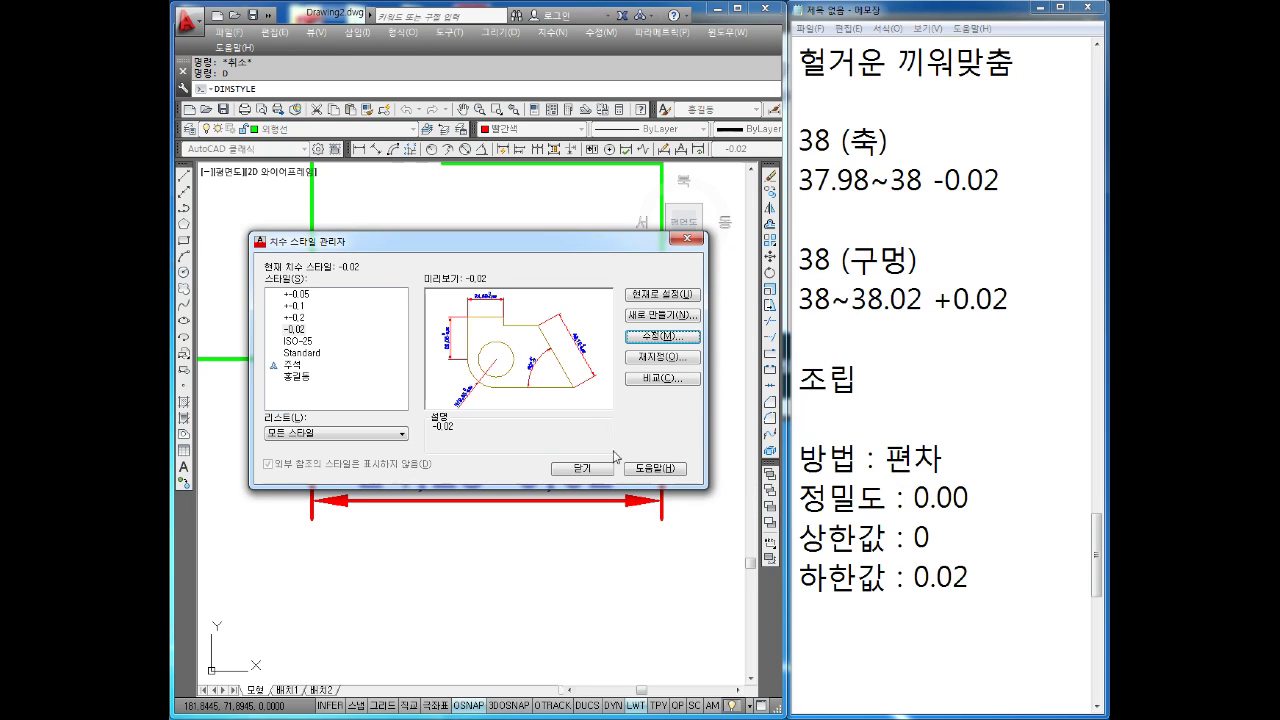
left_click(584, 467)
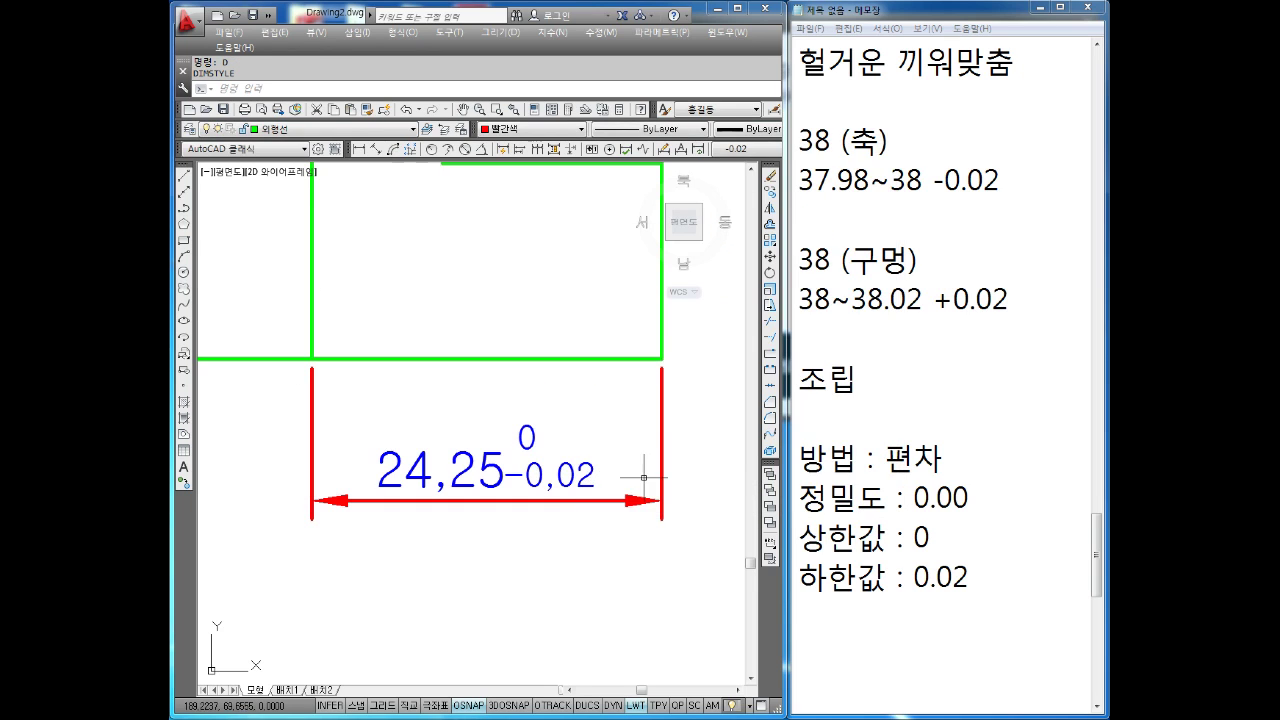
Add a second horizontal linear dimension below the first, from the inner vertical line to the end corner of the stepped end.
left_click(357, 149)
left_click(312, 322)
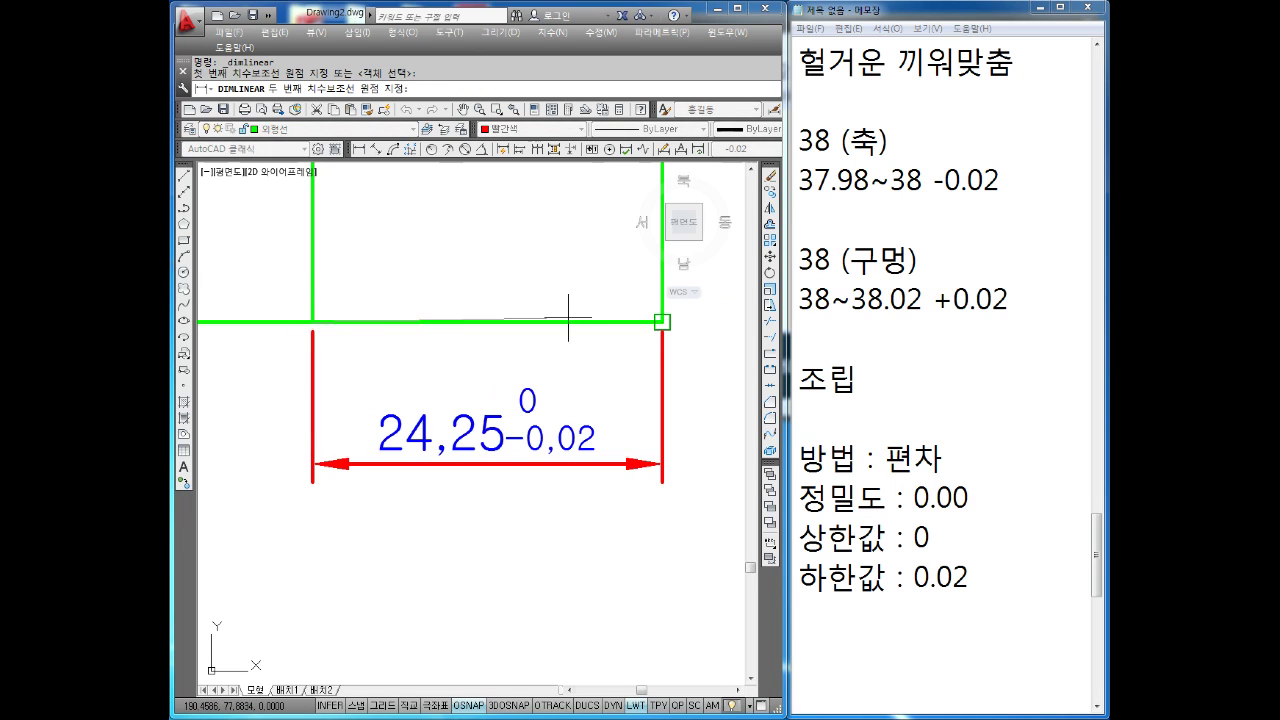
left_click(662, 322)
left_click(607, 559)
middle_click_drag(609, 510, 603, 466)
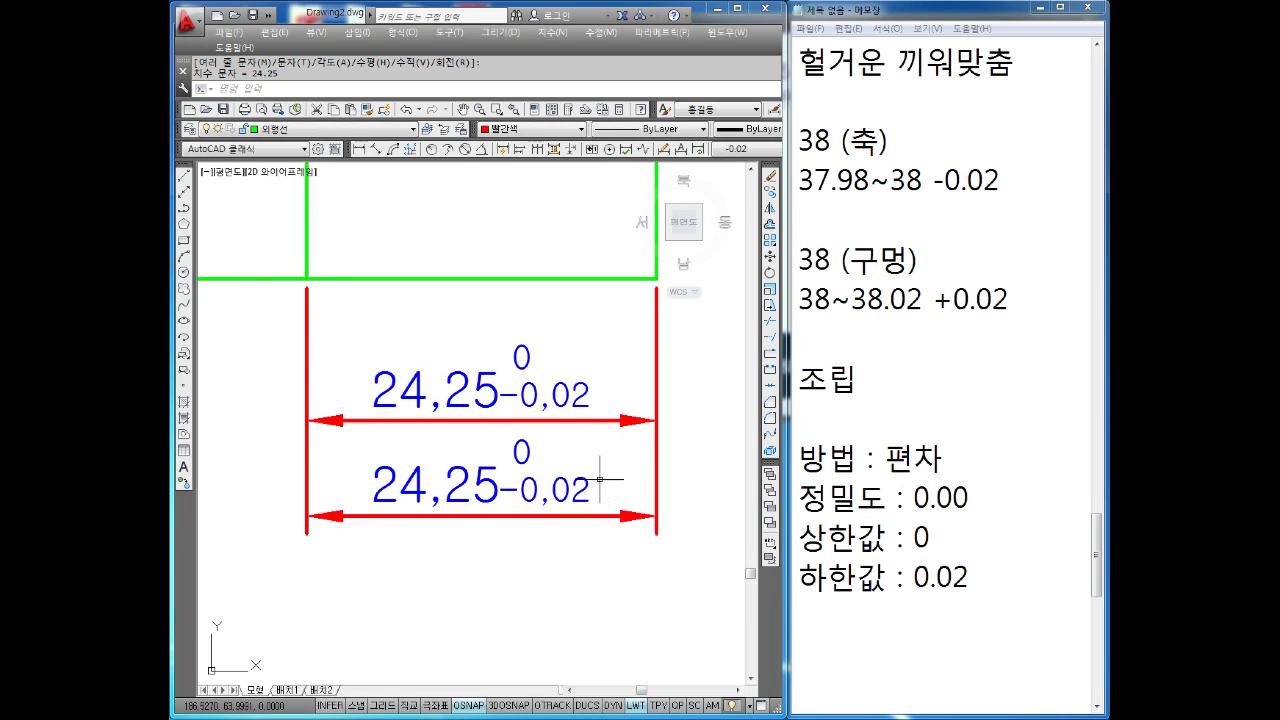
left_click(557, 365)
key("Escape")
scroll(557, 384, "up", 3)
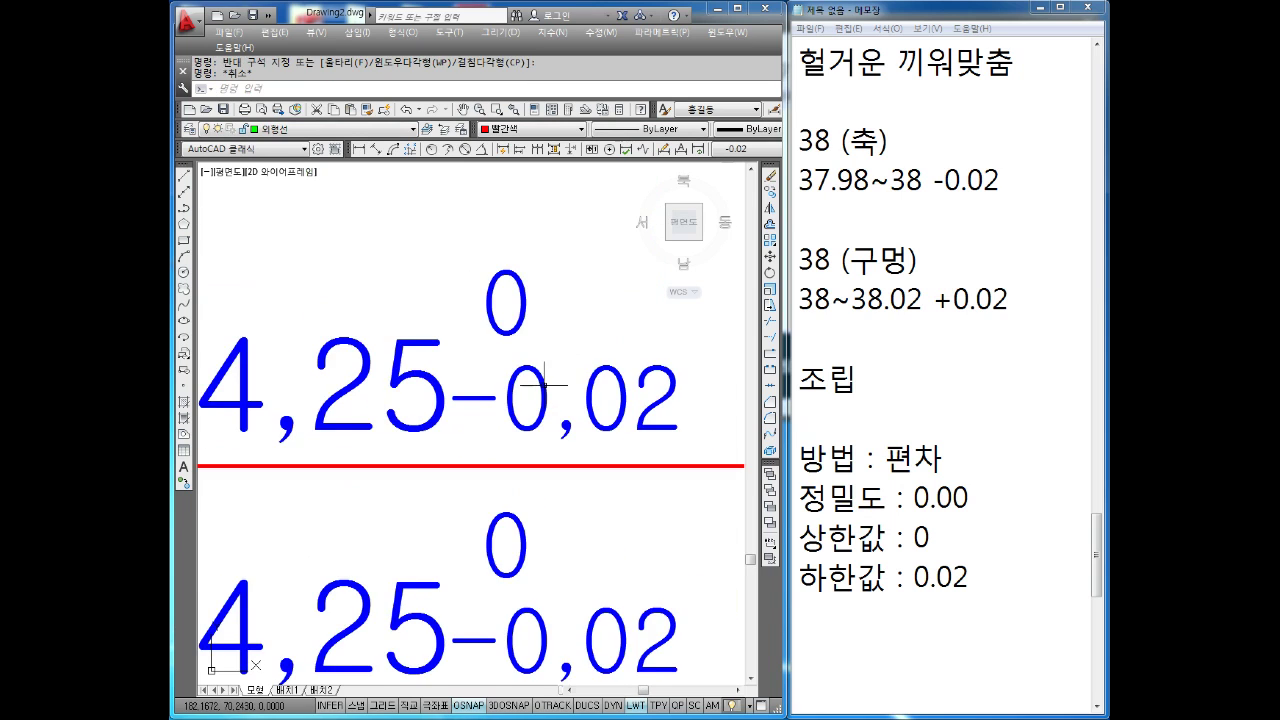
scroll(557, 383, "down", 4)
key("Escape")
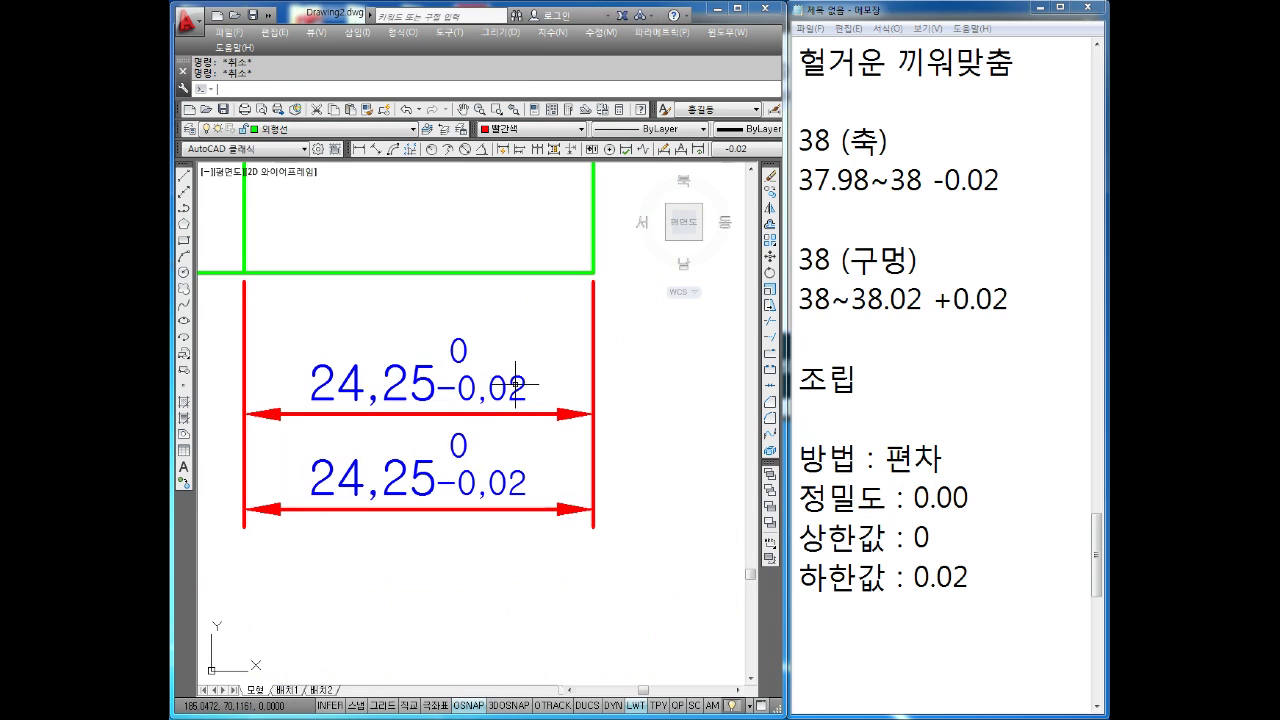
Set the tolerance height scale of the -0.02 dimension style to 0.5 and save the style.
type("d")
key("Return")
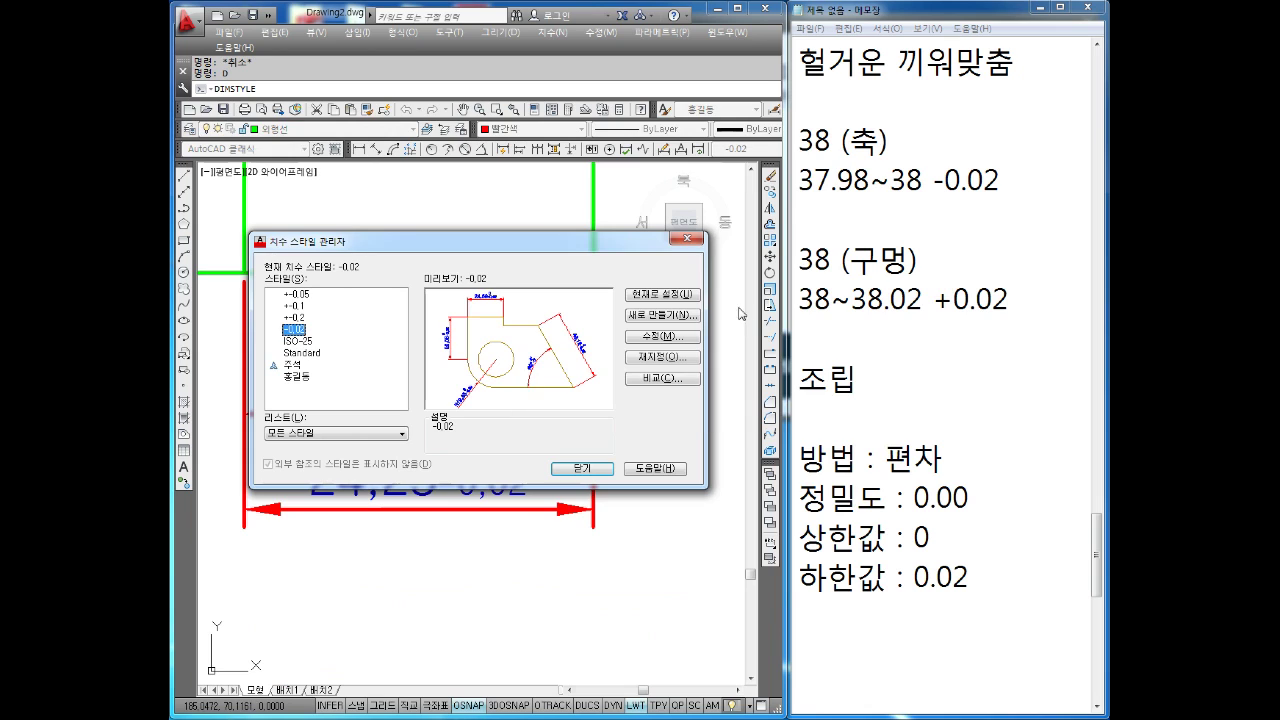
left_click(651, 337)
left_click(578, 319)
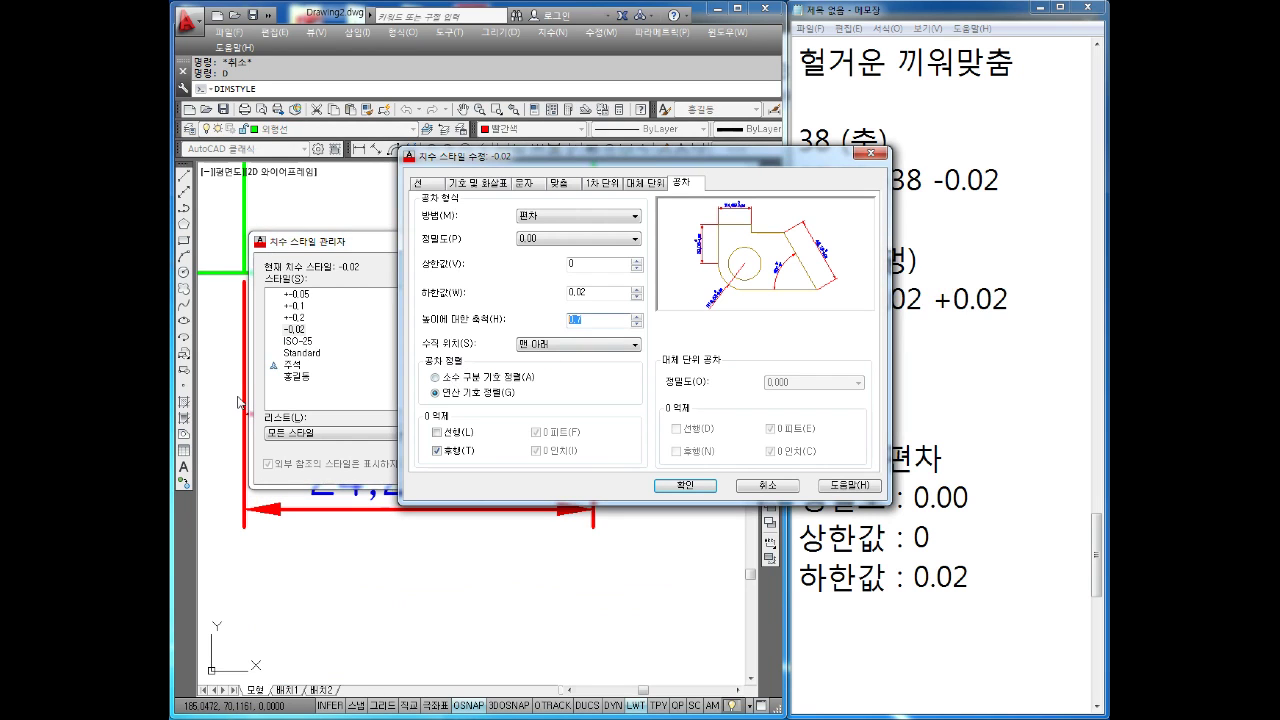
left_click(664, 487)
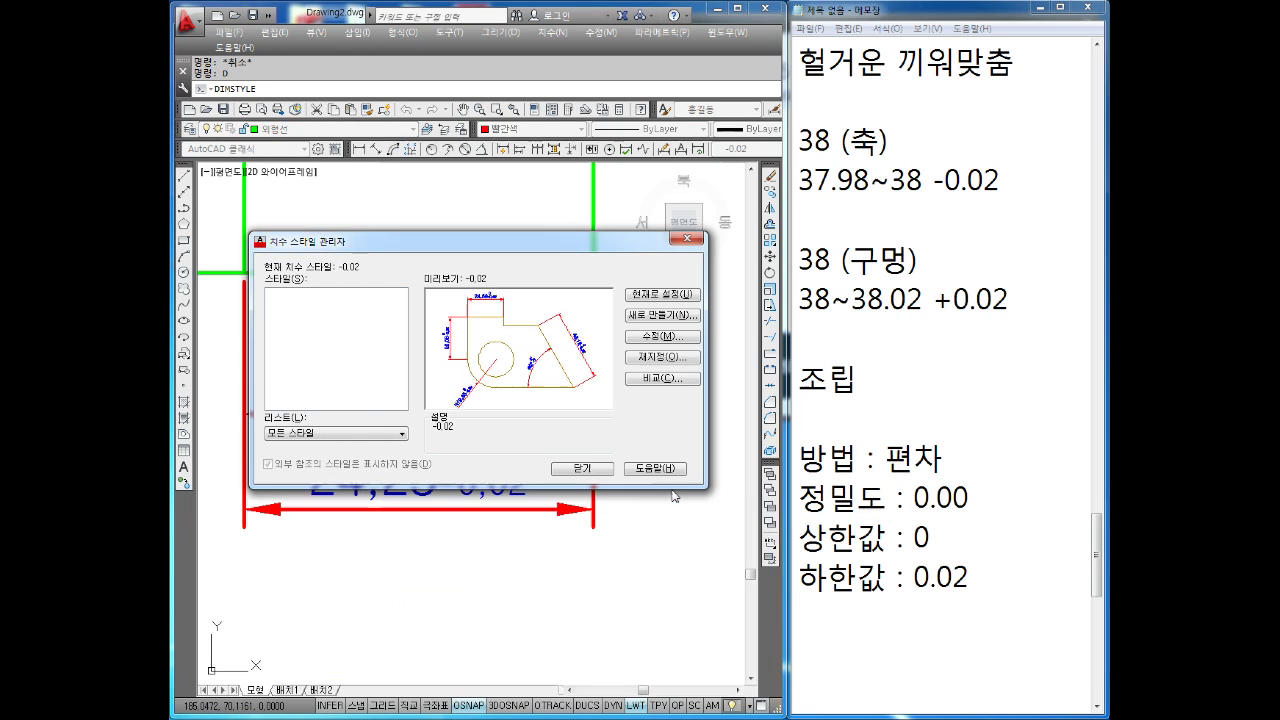
left_click(596, 468)
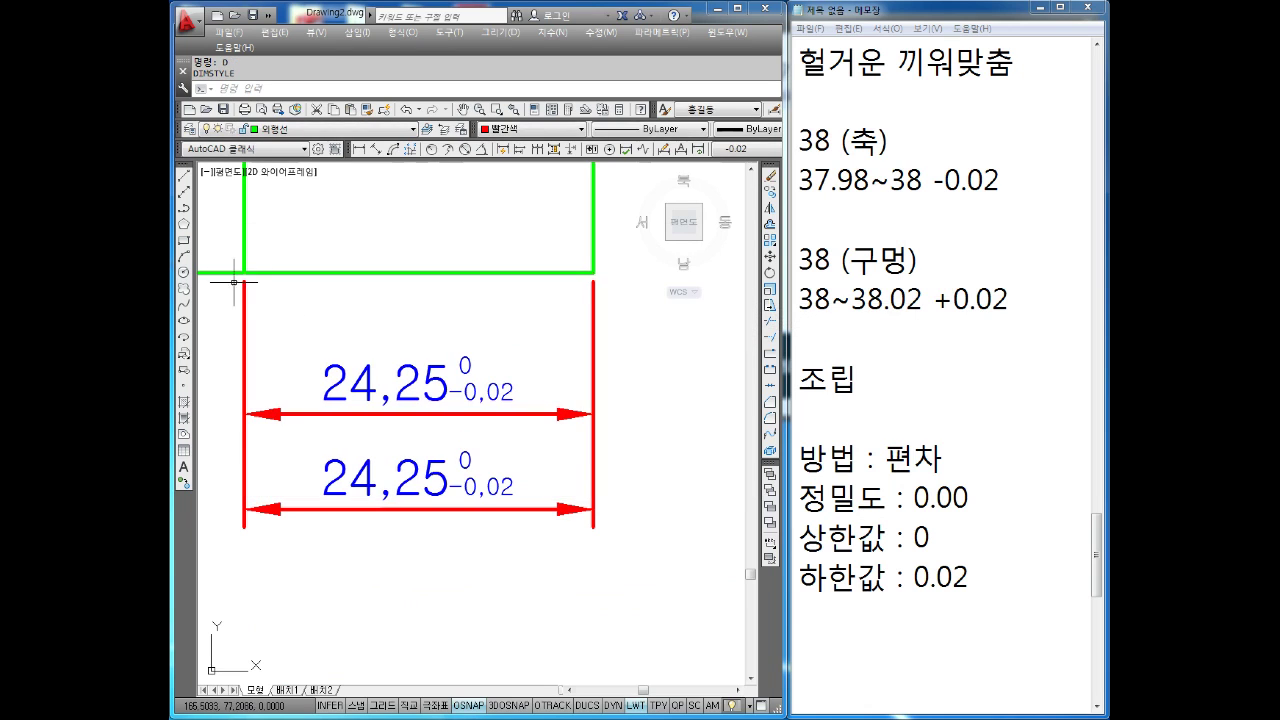
scroll(500, 462, "up", 2)
middle_click_drag(425, 336, 505, 338)
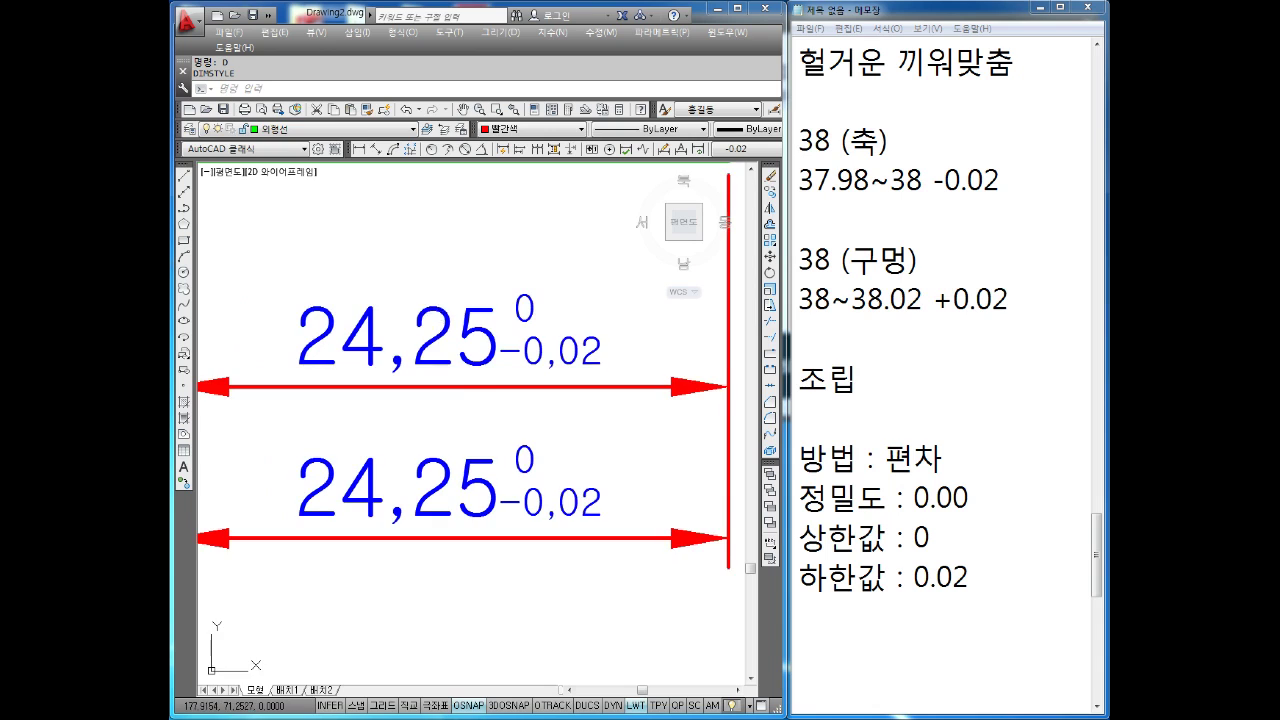
middle_click_drag(429, 309, 421, 345)
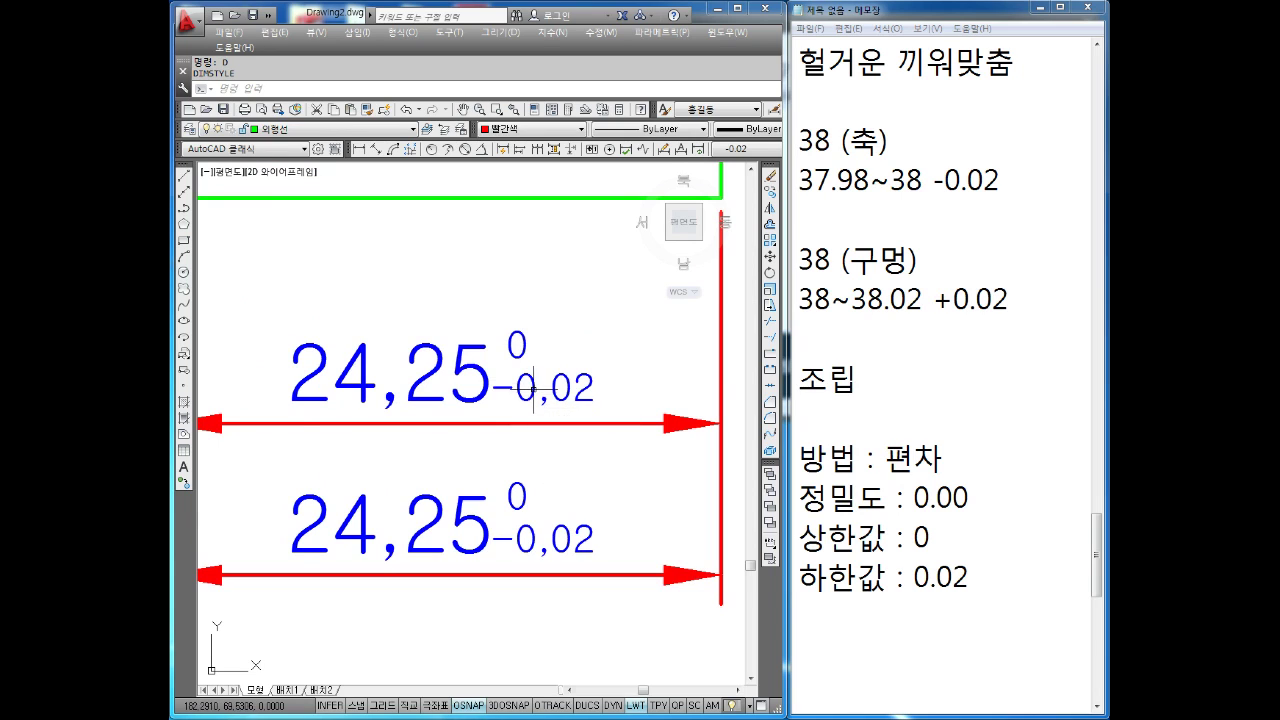
scroll(533, 387, "down", 2)
middle_click_drag(541, 373, 536, 343)
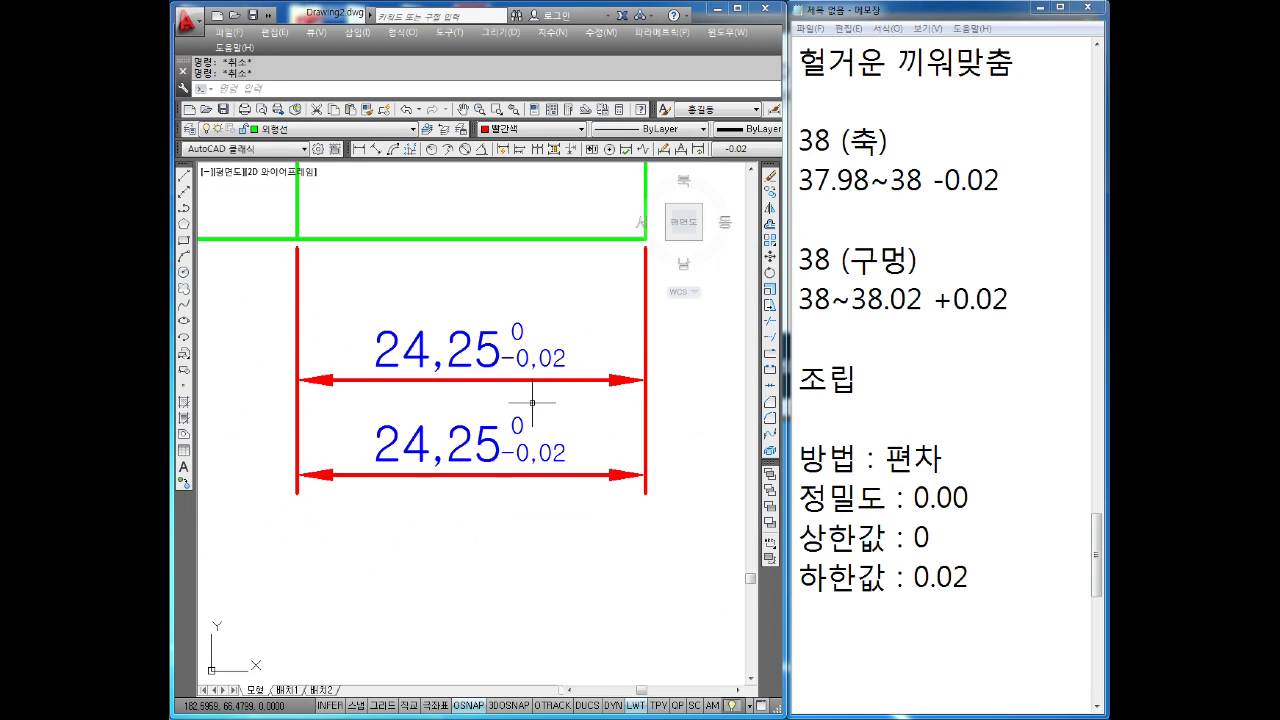
middle_click_drag(533, 395, 541, 417)
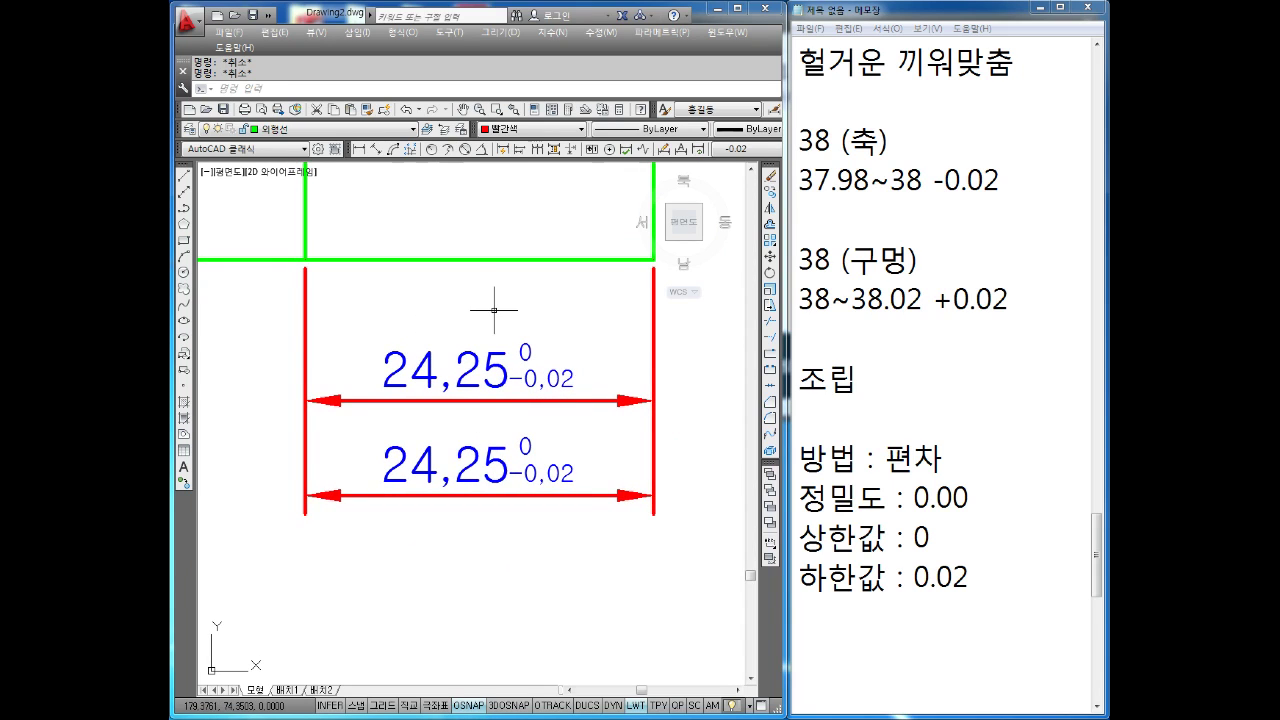
Create a new dimension style named +0.02 based on -0.02 and continue to its tolerance settings.
type("d")
key("Return")
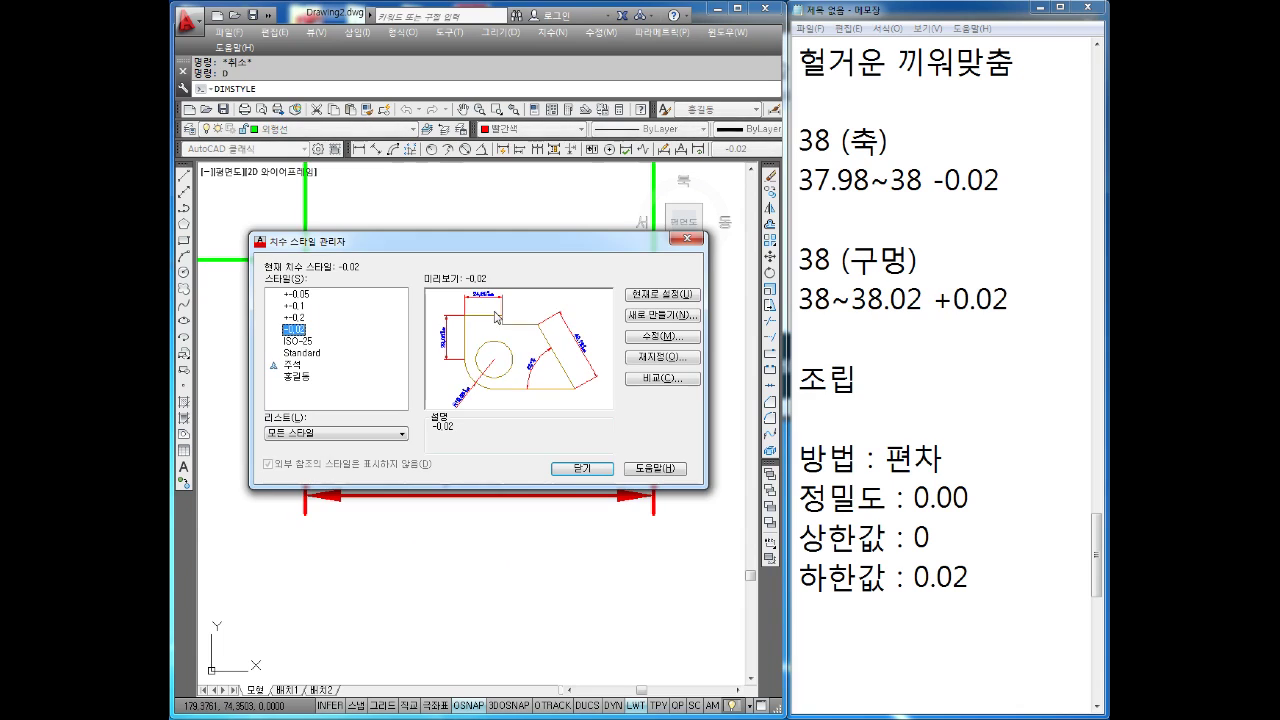
left_click(652, 316)
type("+0.02")
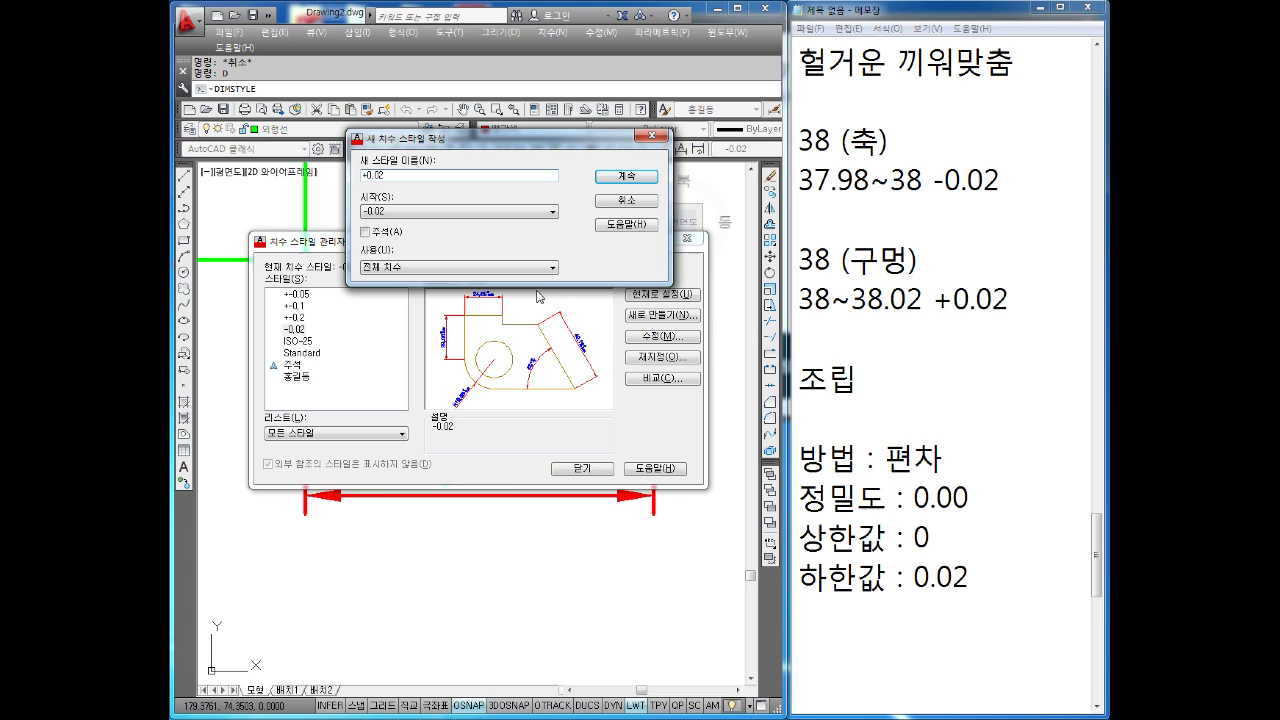
left_click(627, 177)
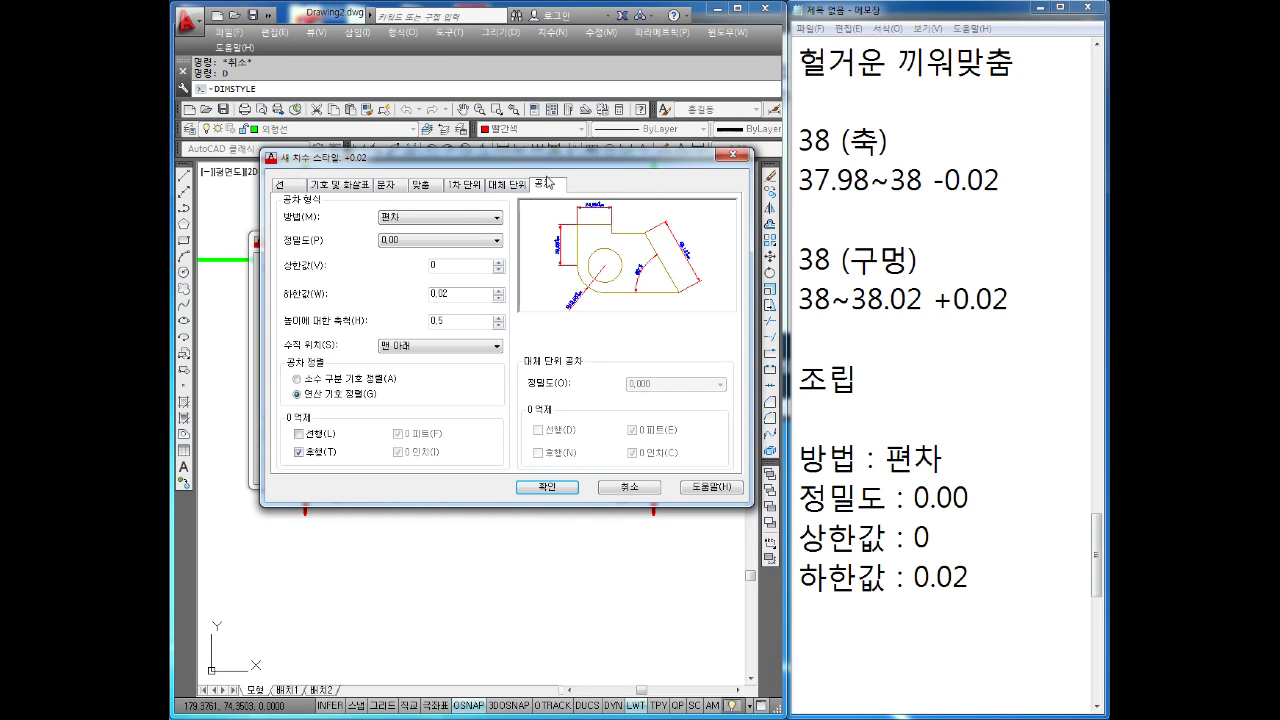
Switch to Notepad and change the notes to 상한값 : 0.02 and 하한값 : 0.
left_click(943, 541)
type("0")
key("BackSpace")
type(".02")
key("BackSpace")
key("BackSpace")
key("BackSpace")
key("Return")
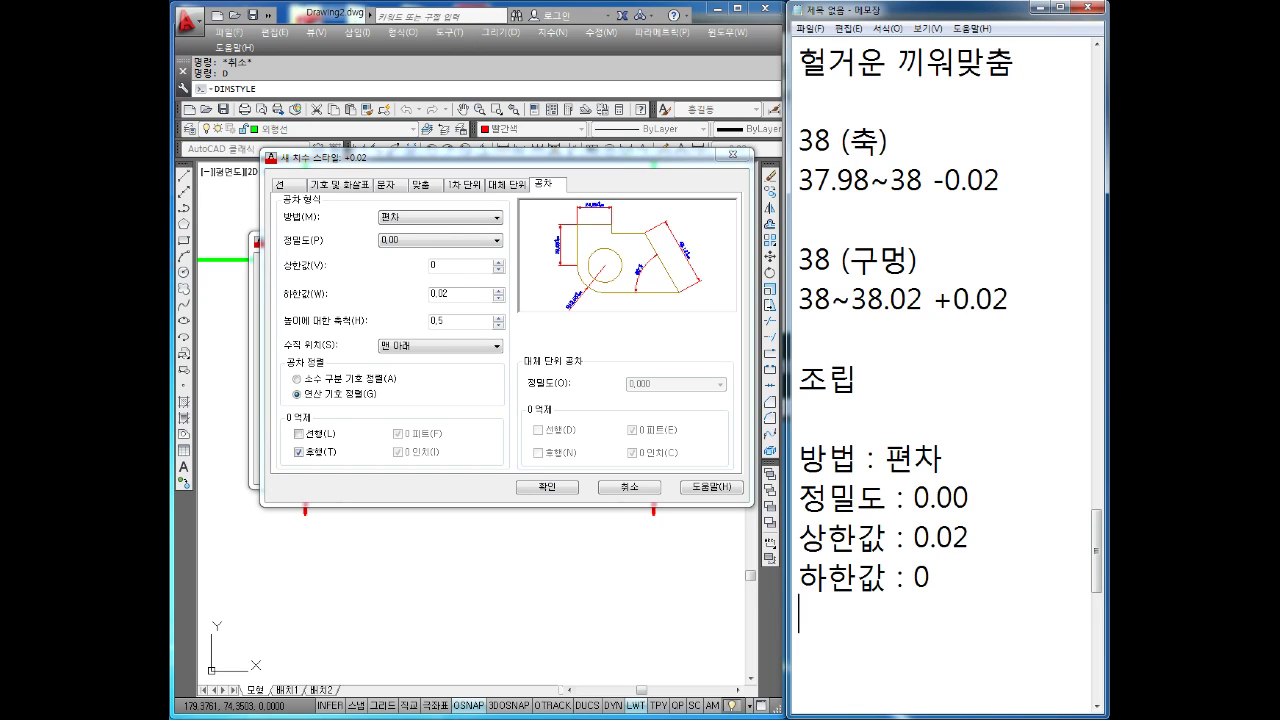
Switch to AutoCAD, set the +0.02 style's upper tolerance value to 0.02 and lower value to 0, and save it as the current style.
left_click(227, 287)
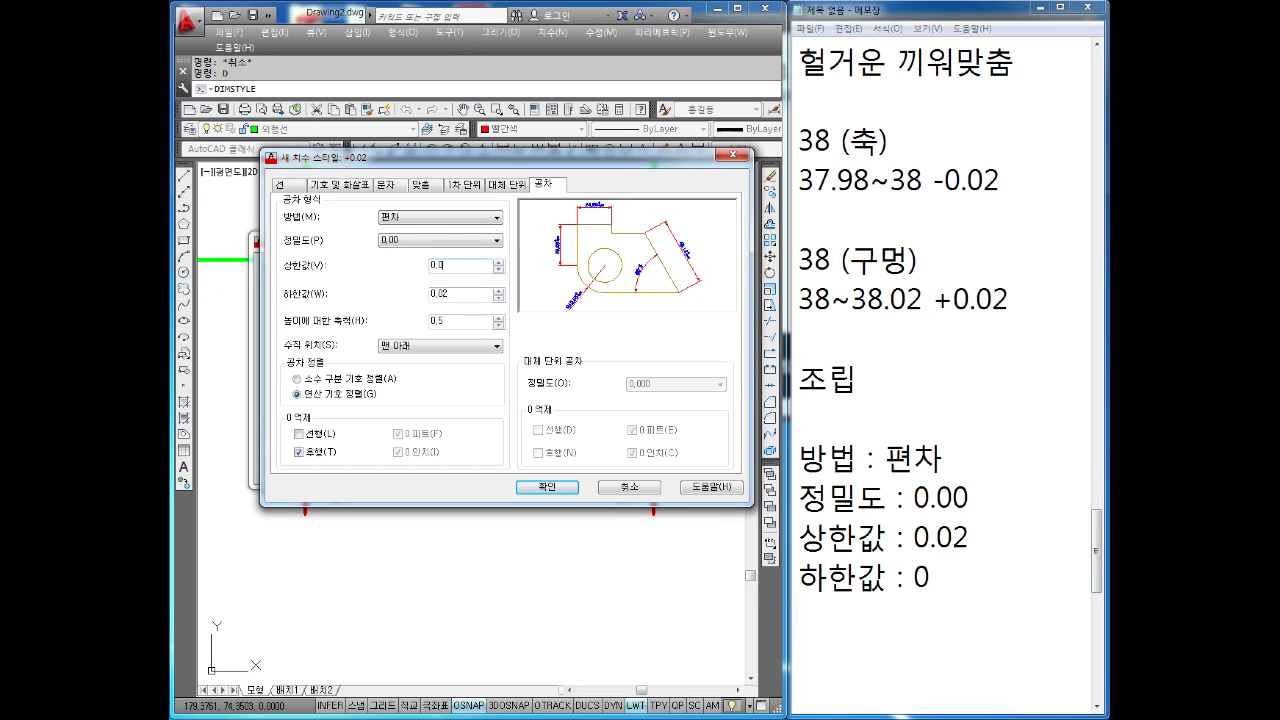
key("Tab")
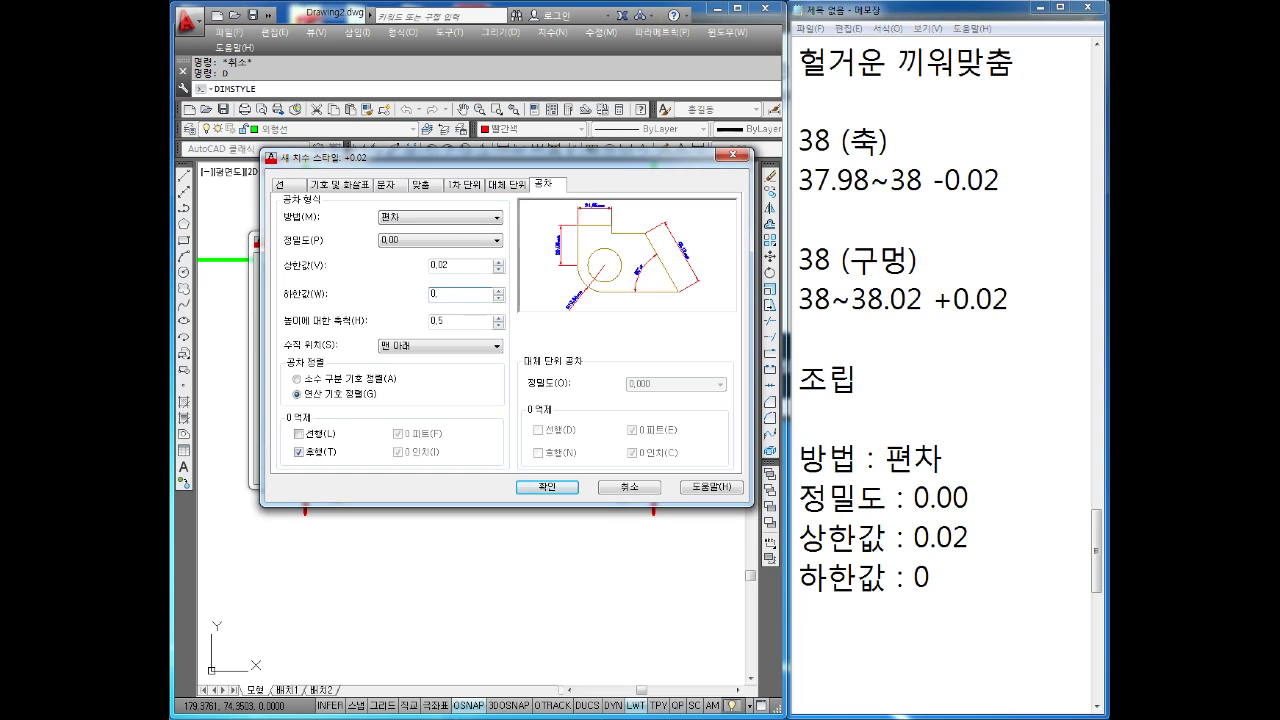
left_click(548, 487)
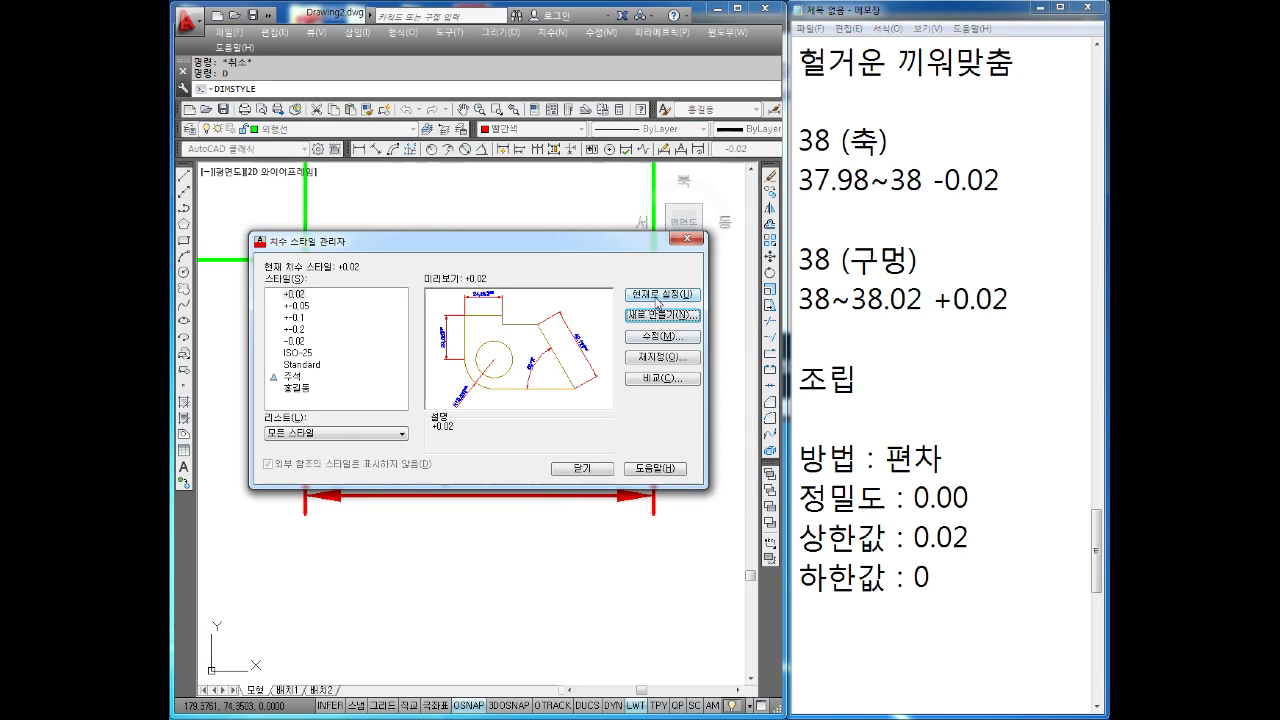
left_click(585, 467)
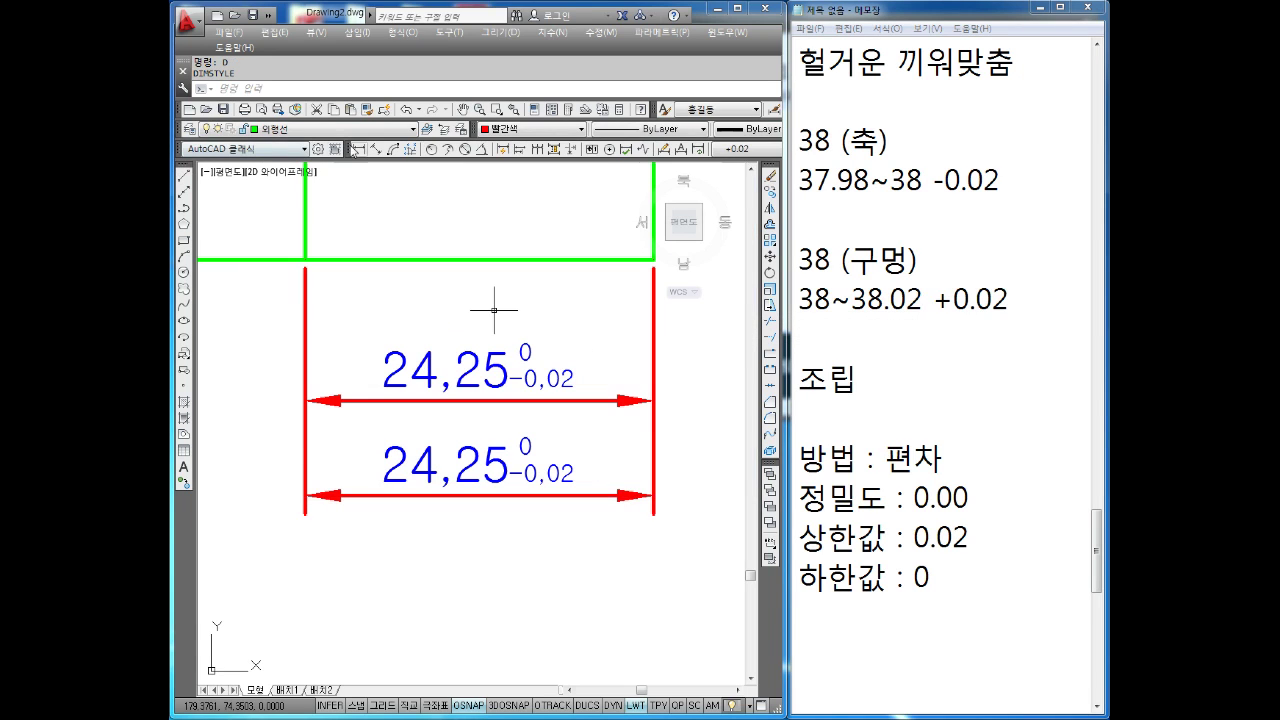
Add a third horizontal linear dimension in the +0.02 style below the other two, spanning from the inner vertical line to the end corner.
left_click(358, 149)
left_click(305, 260)
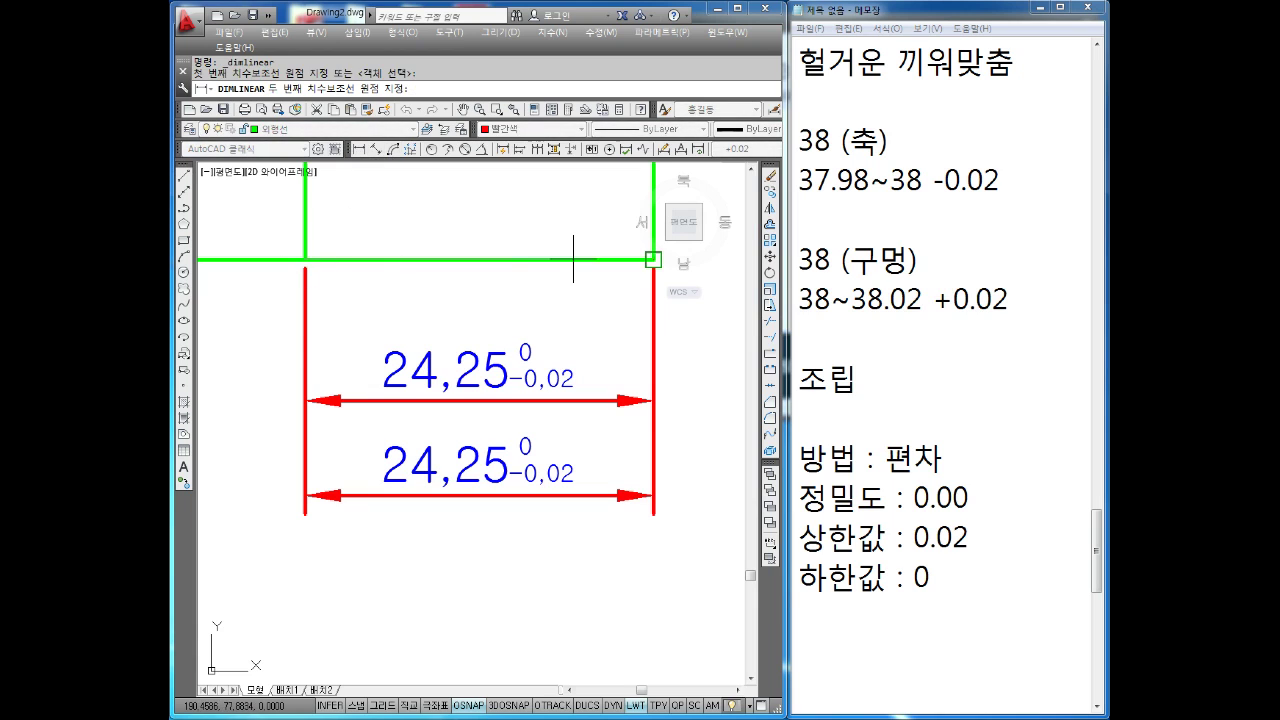
middle_click_drag(654, 250, 585, 245)
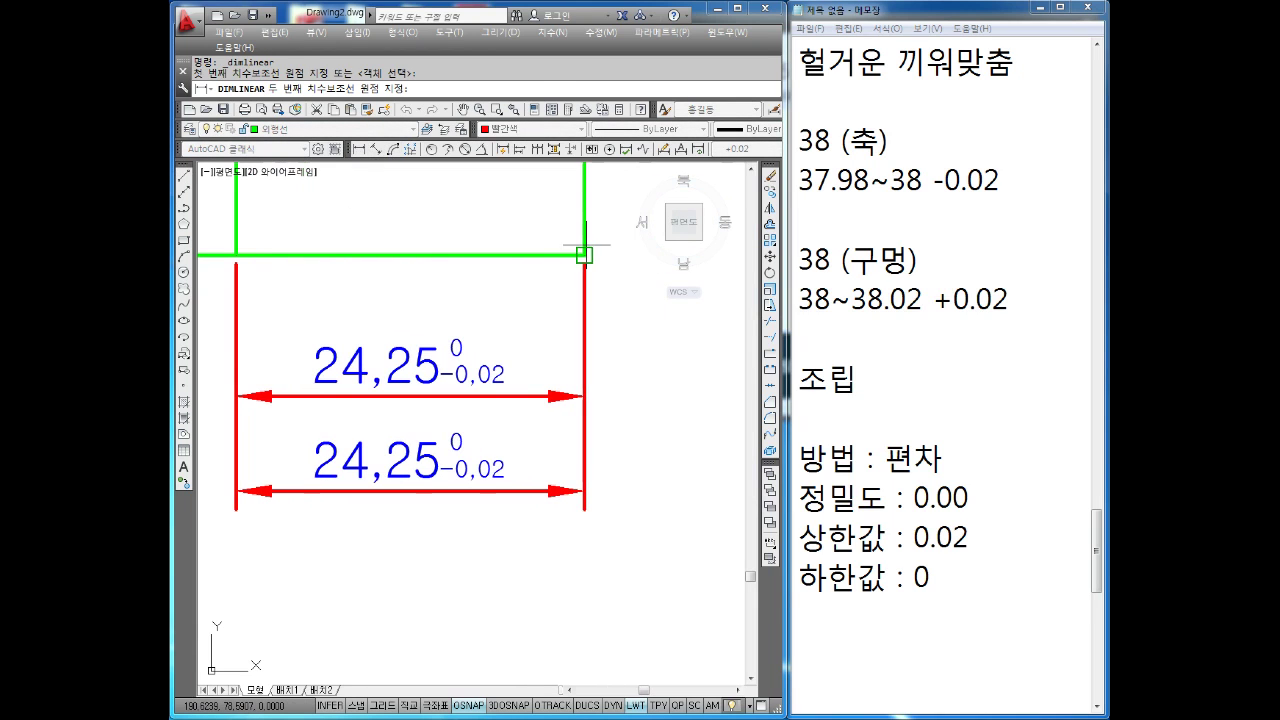
left_click(585, 245)
left_click(474, 572)
middle_click_drag(448, 525, 461, 502)
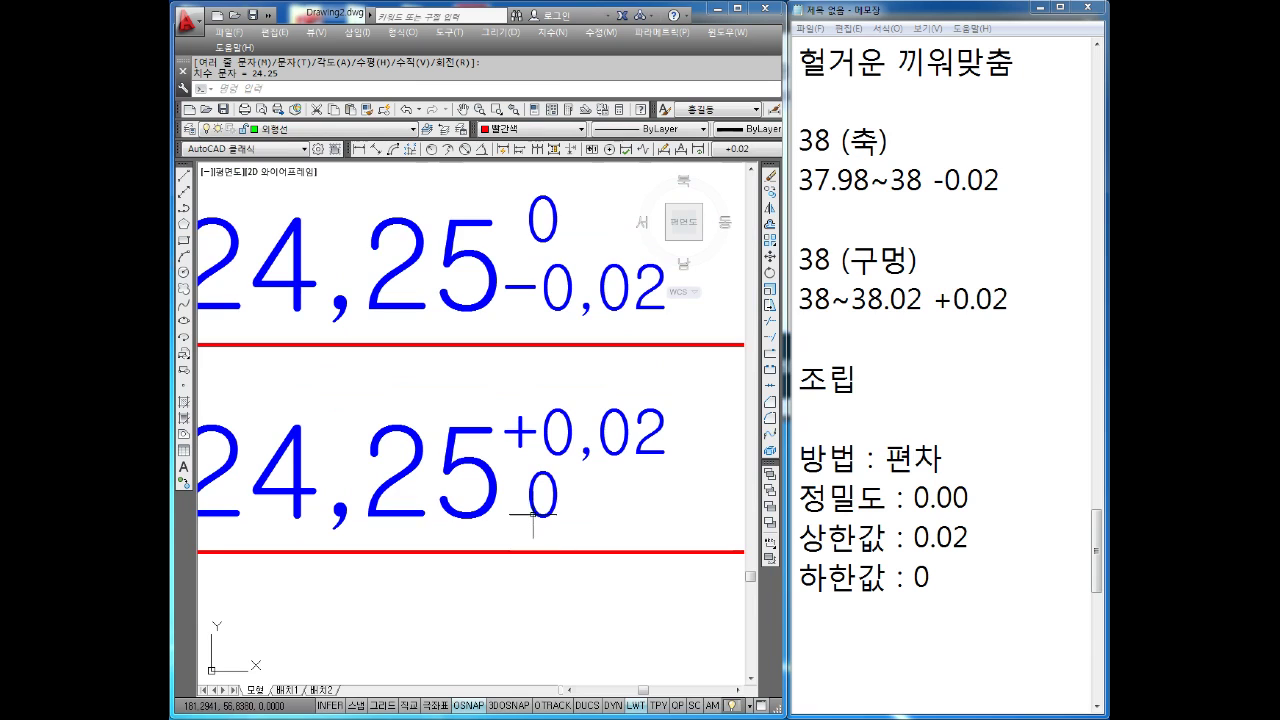
scroll(591, 450, "down", 4)
mouse_move(591, 450)
middle_mouse_down()
mouse_move(535, 490)
mouse_move(648, 542)
middle_mouse_up()
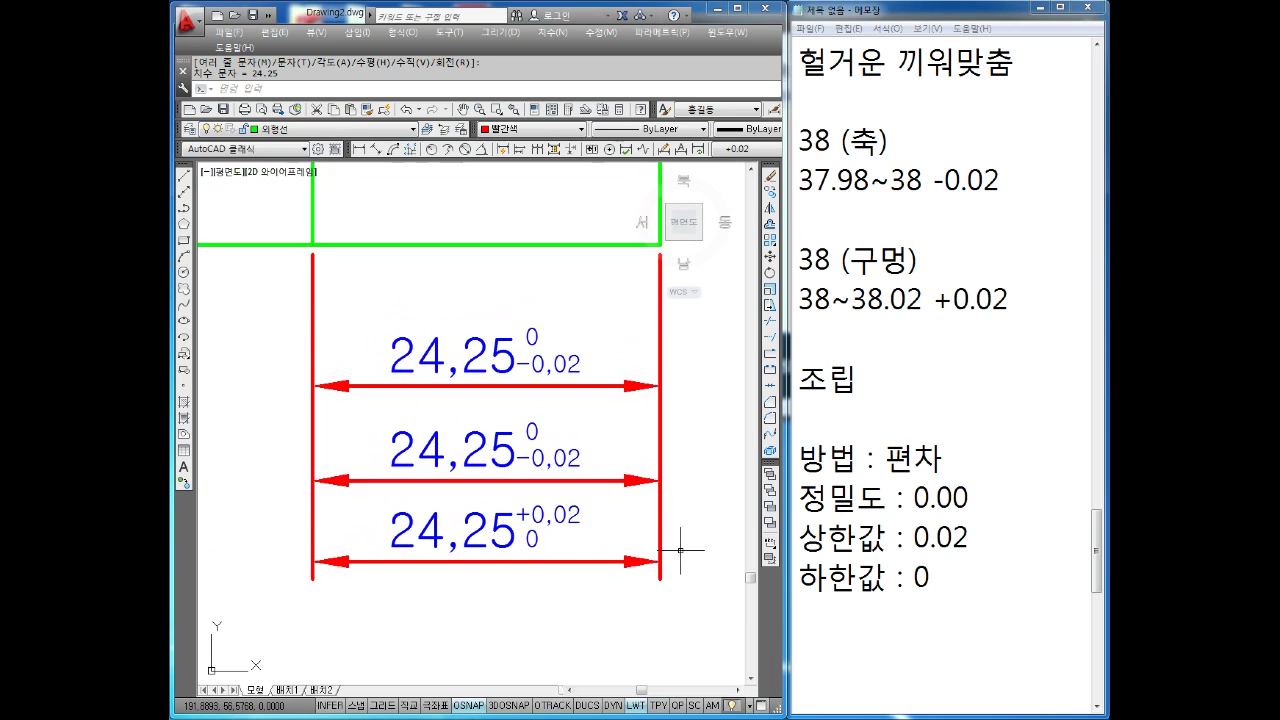
Delete the three stacked horizontal dimensions below the stepped end of the front view.
scroll(697, 635, "down", 4)
left_click(643, 409)
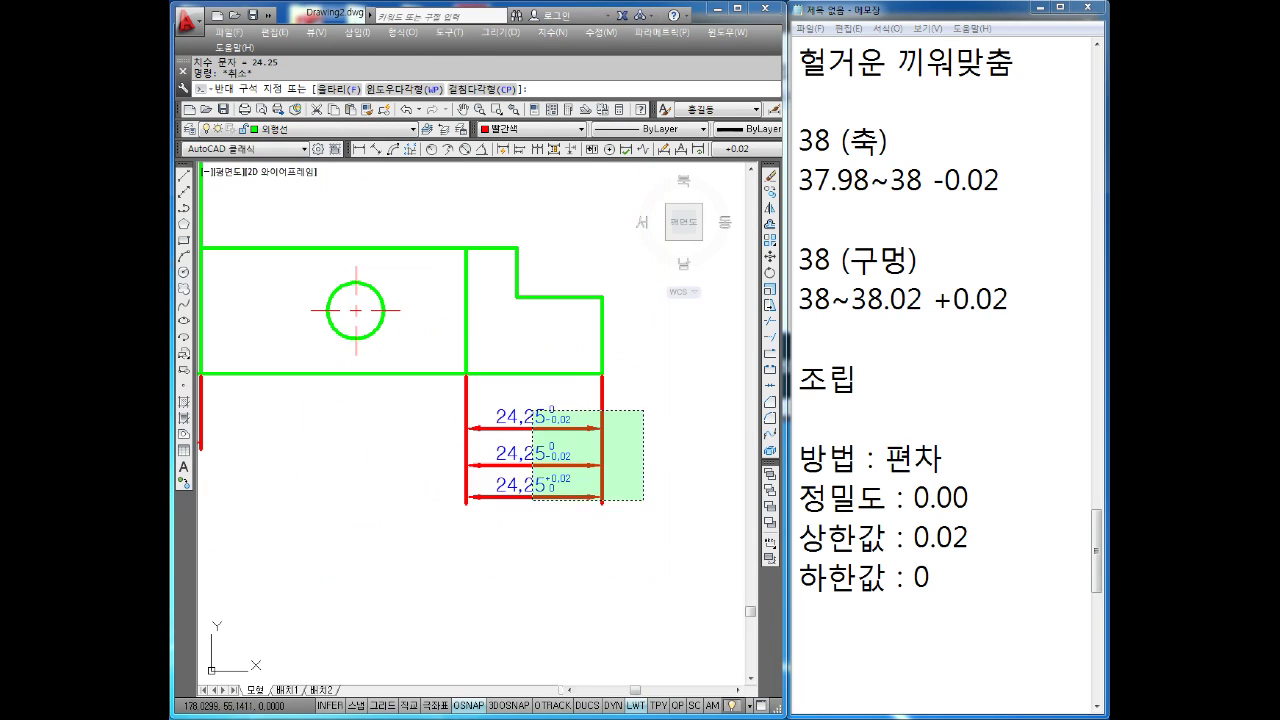
left_click(443, 529)
key("Delete")
Delete the horizontal dimension below the tall left block of the front view.
scroll(452, 461, "up", 4)
left_click(457, 386)
left_click(265, 451)
key("Delete")
middle_click_drag(300, 393, 329, 493)
key("ctrl+z")
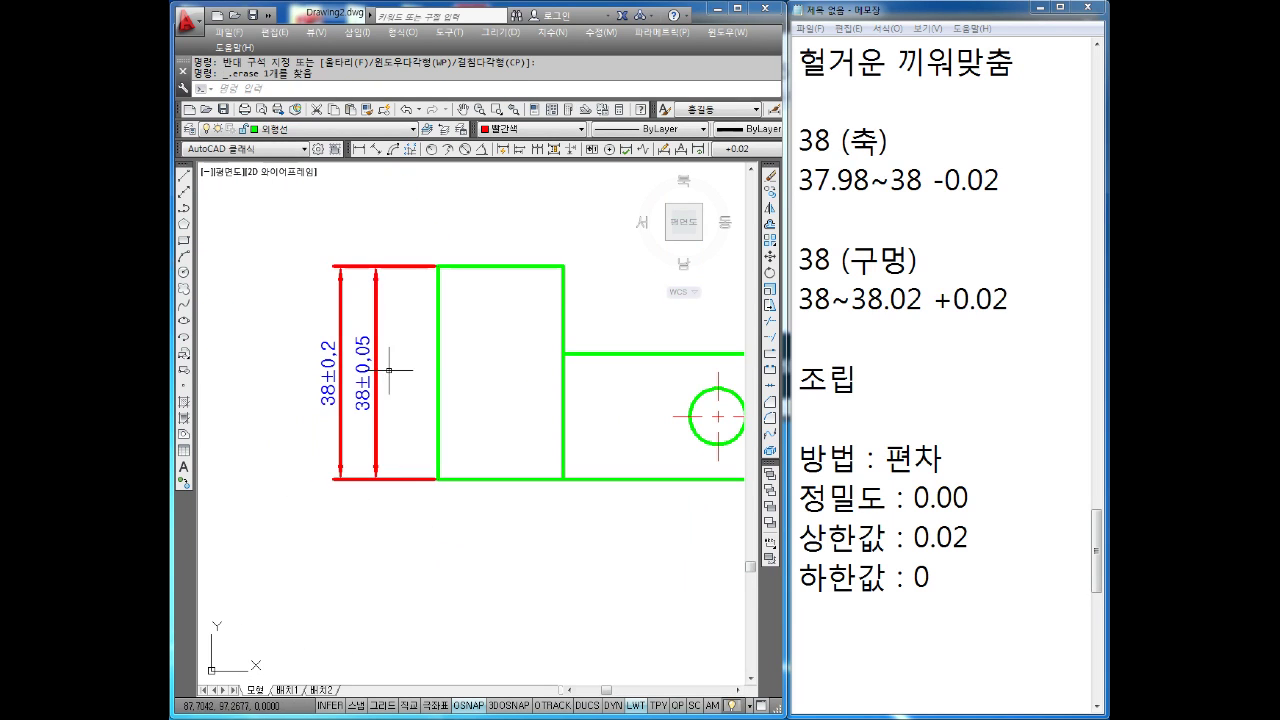
Delete the two vertical height dimensions beside the tall left block of the front view.
left_click(398, 217)
left_click(308, 545)
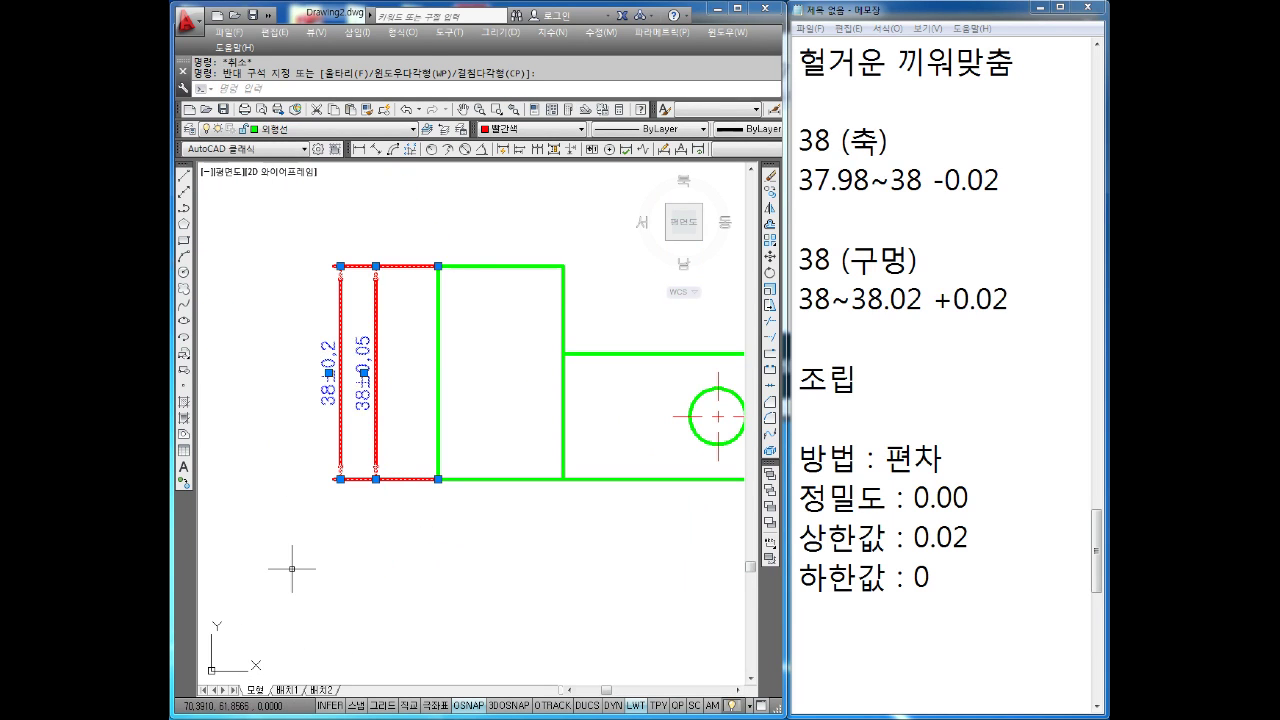
key("Delete")
Make +-0.2 the current dimension style in the Dimension Style Manager and close it.
scroll(323, 517, "down", 3)
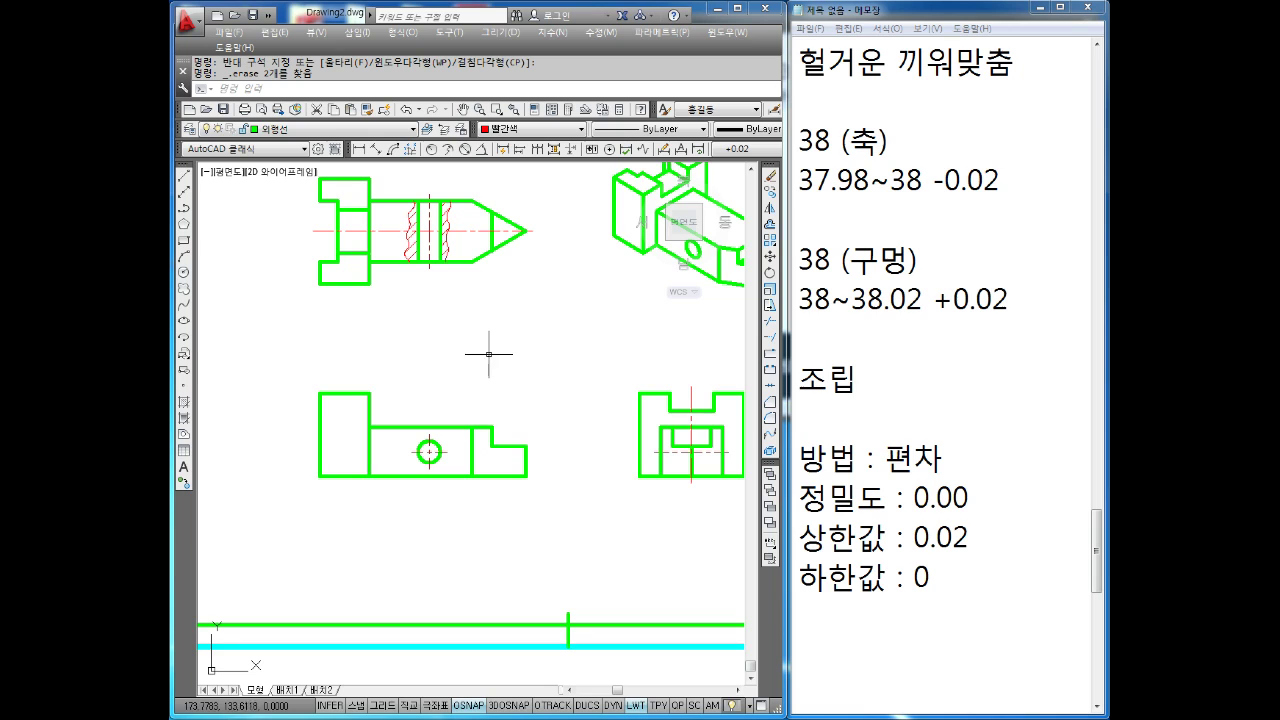
middle_click_drag(477, 346, 479, 320)
key("Escape")
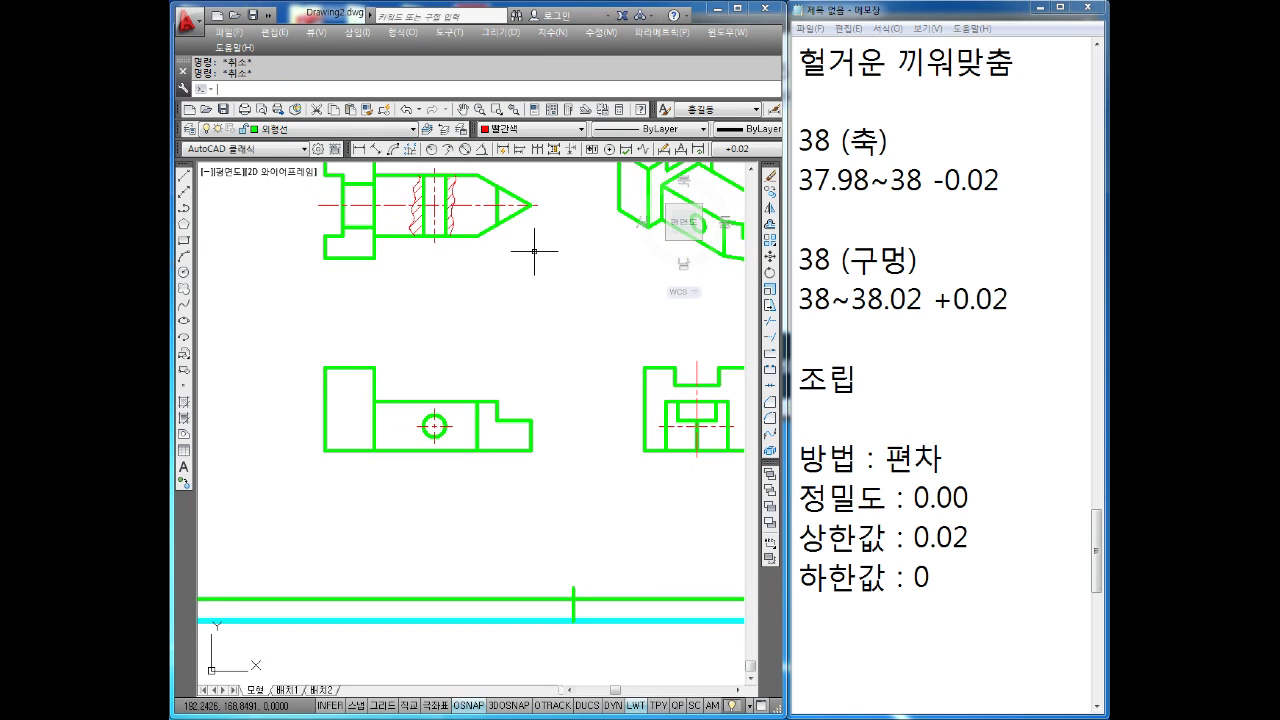
type("D")
key("Return")
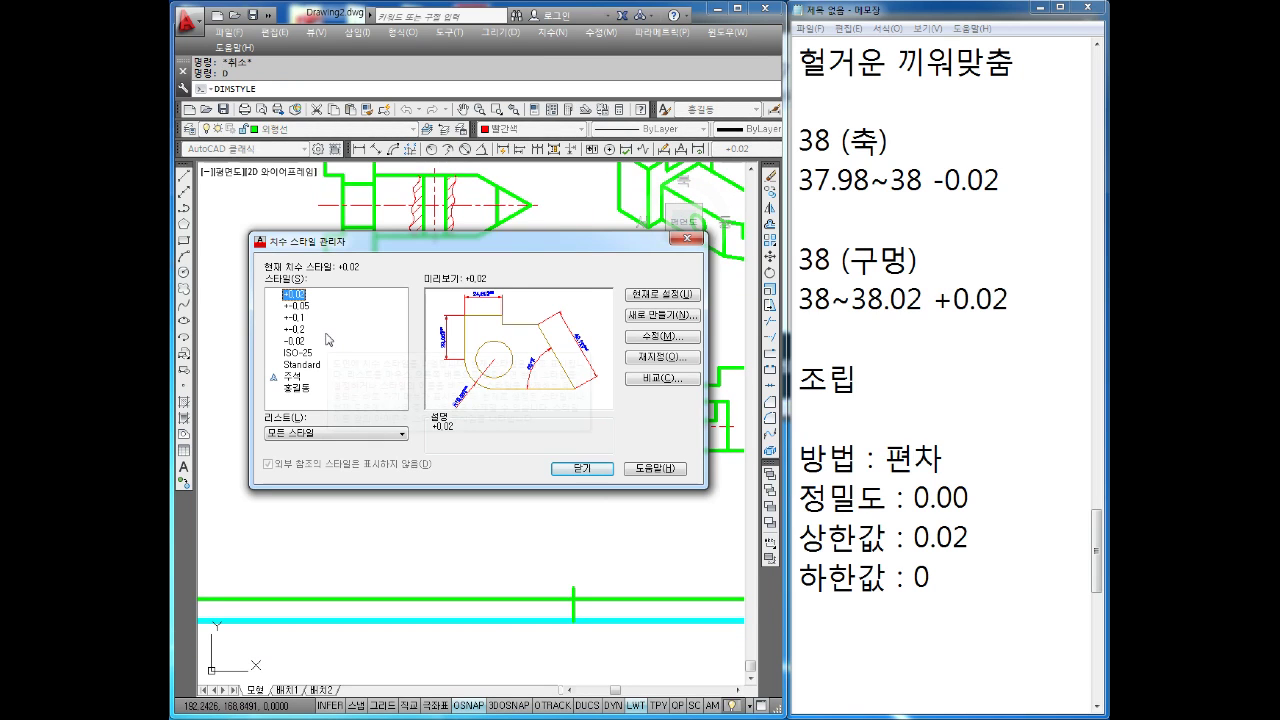
left_click(298, 329)
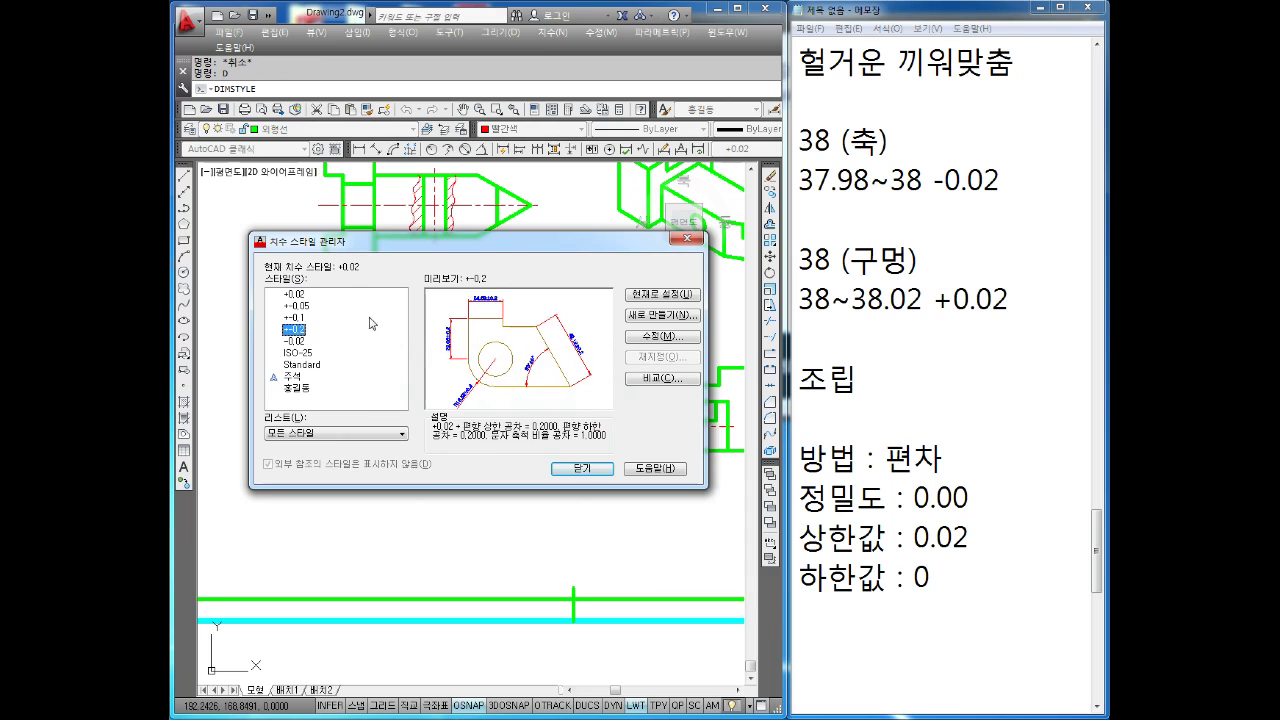
left_click(582, 468)
Add a horizontal linear dimension in the +-0.2 style for the front view's overall length, below its base.
left_click(359, 149)
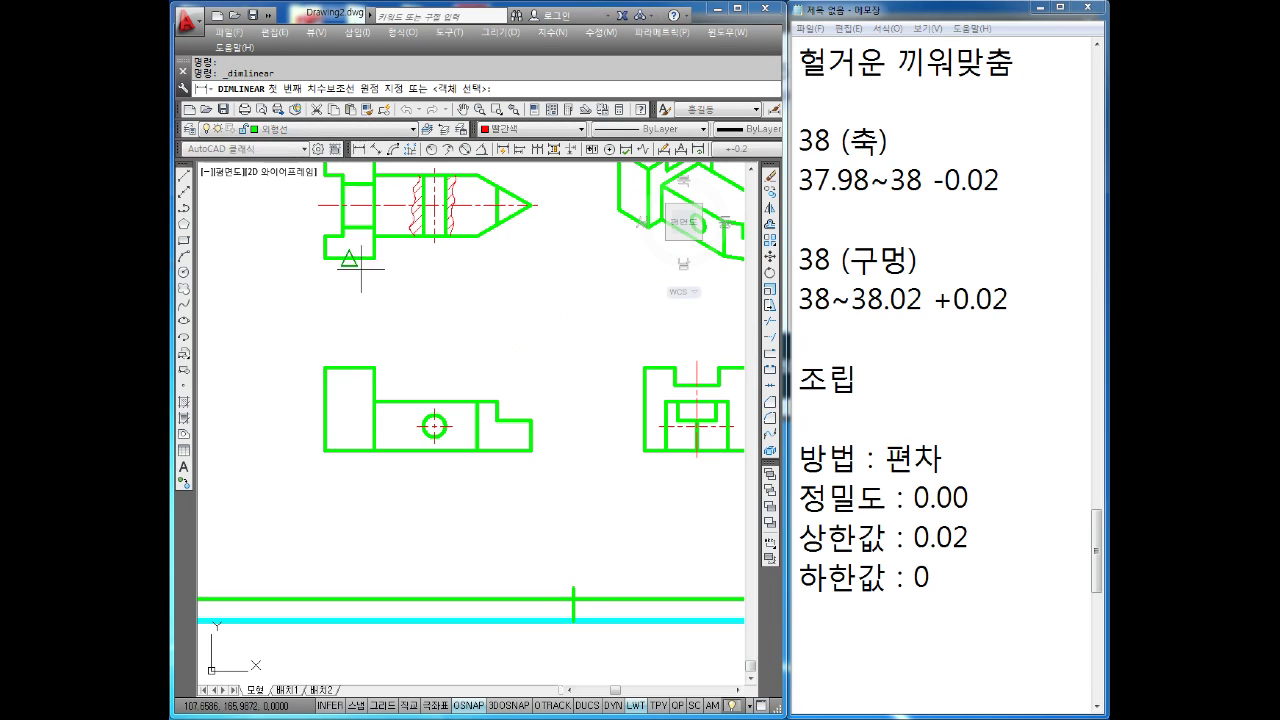
left_click(324, 450)
left_click(530, 450)
left_click(480, 479)
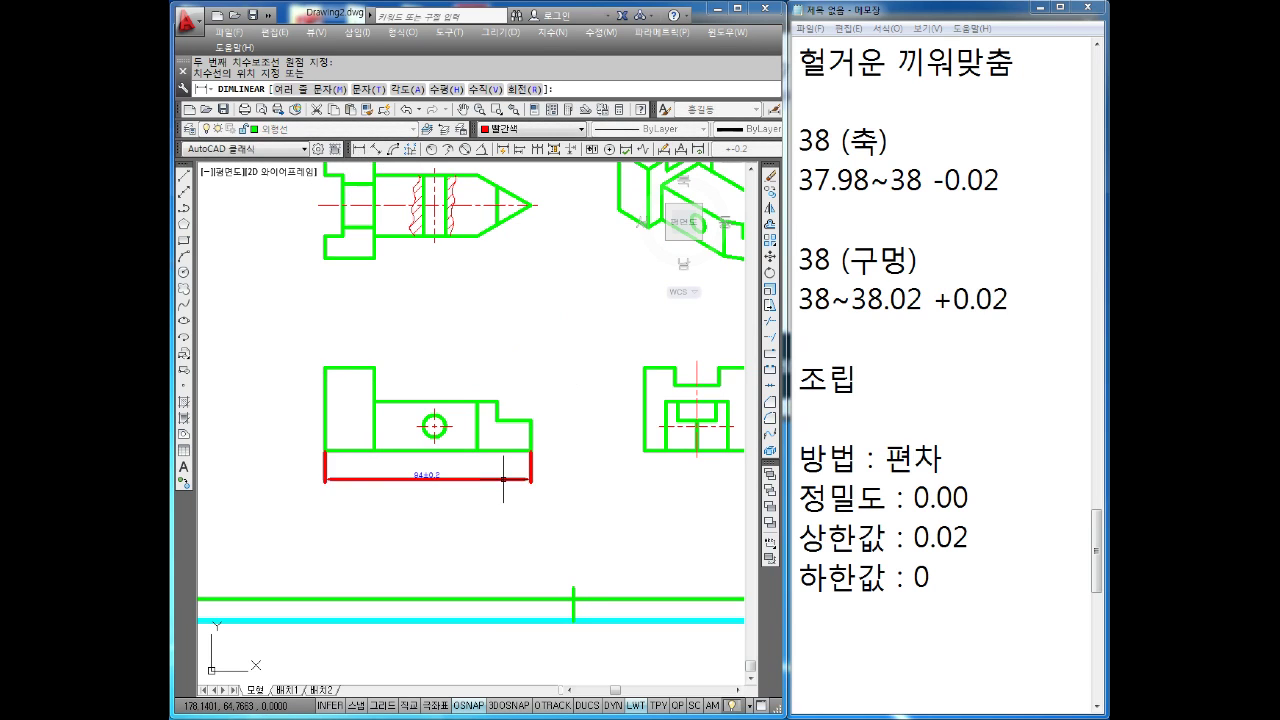
Add a vertical linear dimension in the +-0.2 style for the left block's full height, outside its left edge.
key("space")
scroll(340, 416, "up", 2)
left_click(316, 337)
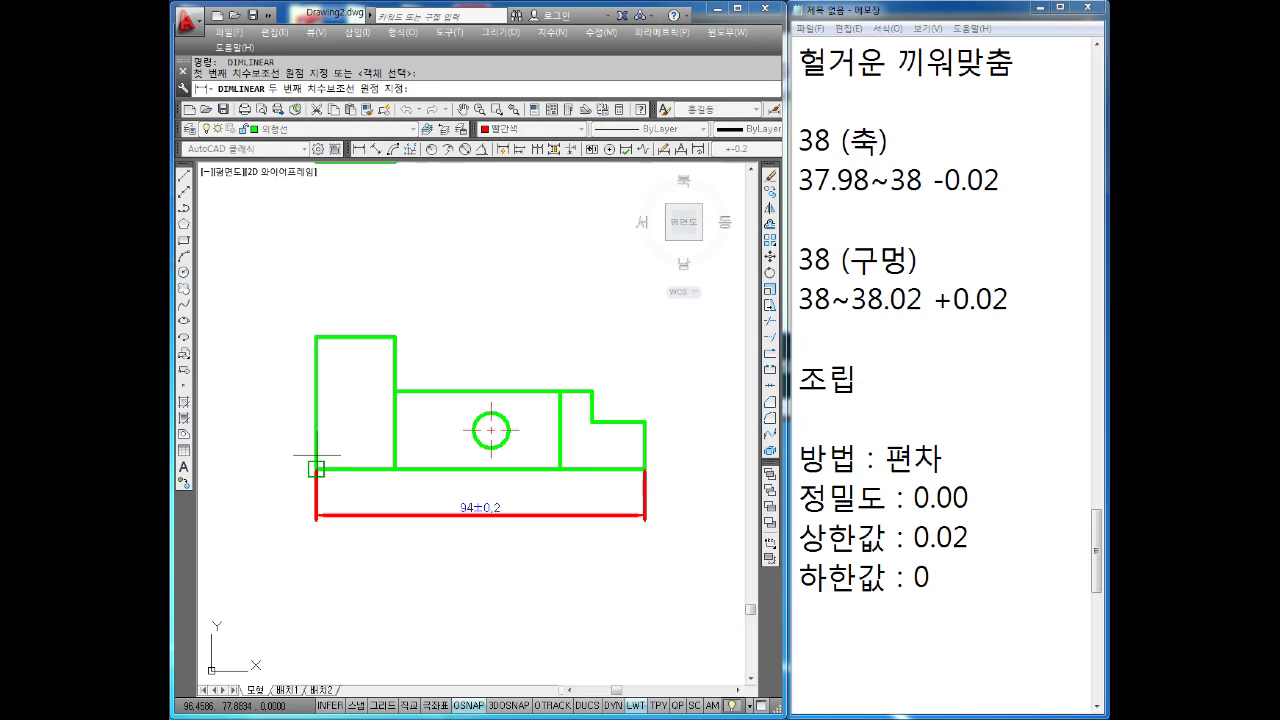
left_click(316, 468)
left_click(266, 400)
key("space")
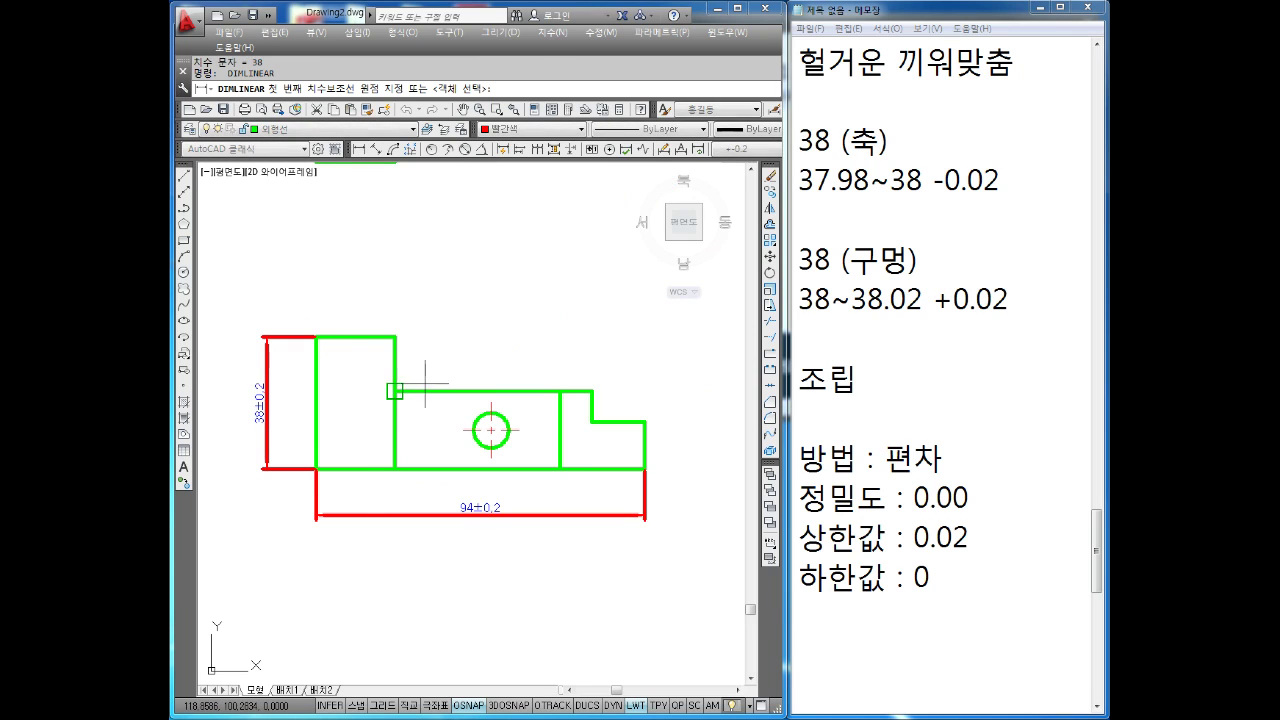
scroll(300, 400, "up", 2)
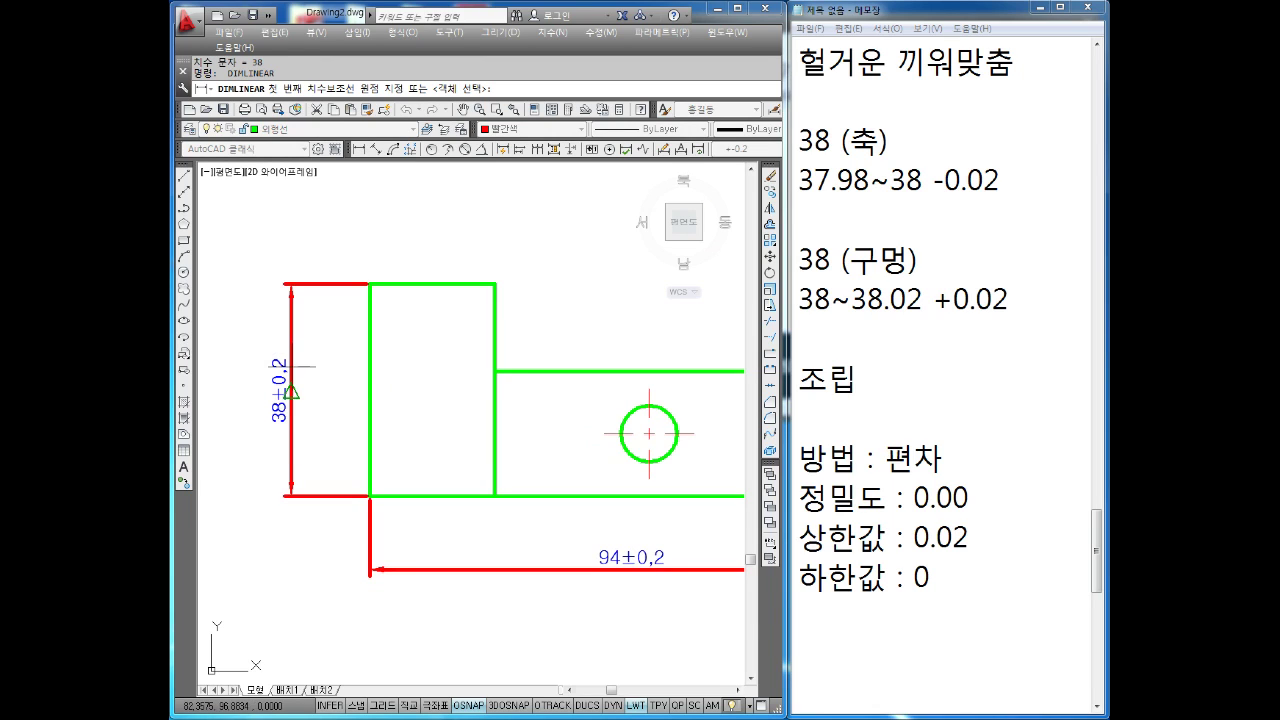
mouse_move(394, 463)
middle_mouse_down()
mouse_move(346, 449)
mouse_move(380, 506)
middle_mouse_up()
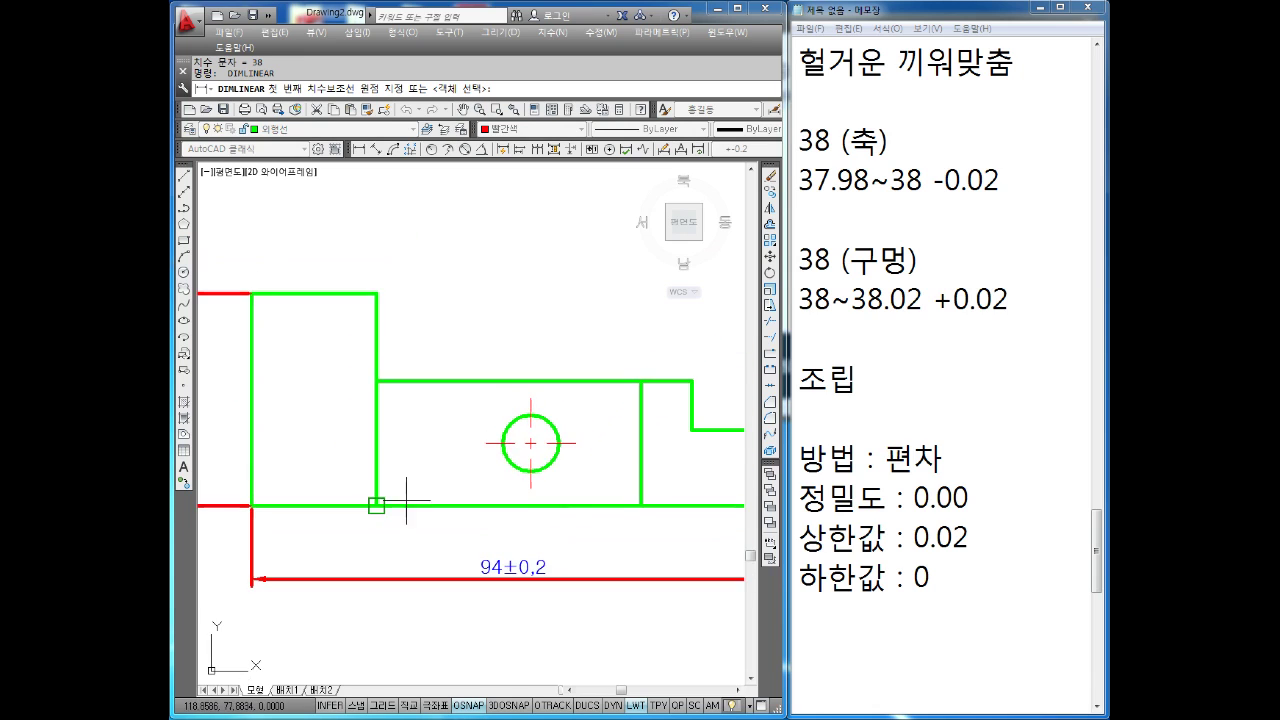
middle_click_drag(473, 404, 415, 439)
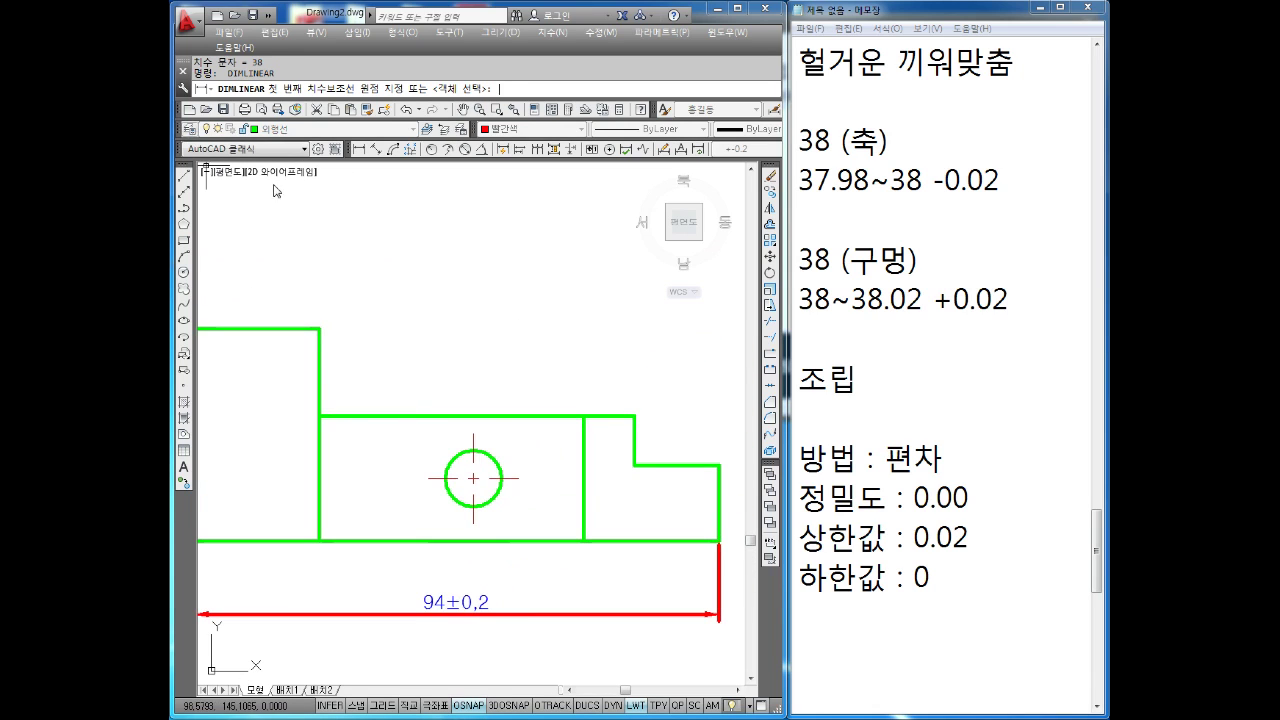
key("Escape")
Add a horizontal linear dimension in the +-0.2 style above the low step at the right end of the front view.
left_click(359, 149)
middle_click_drag(594, 350, 471, 354)
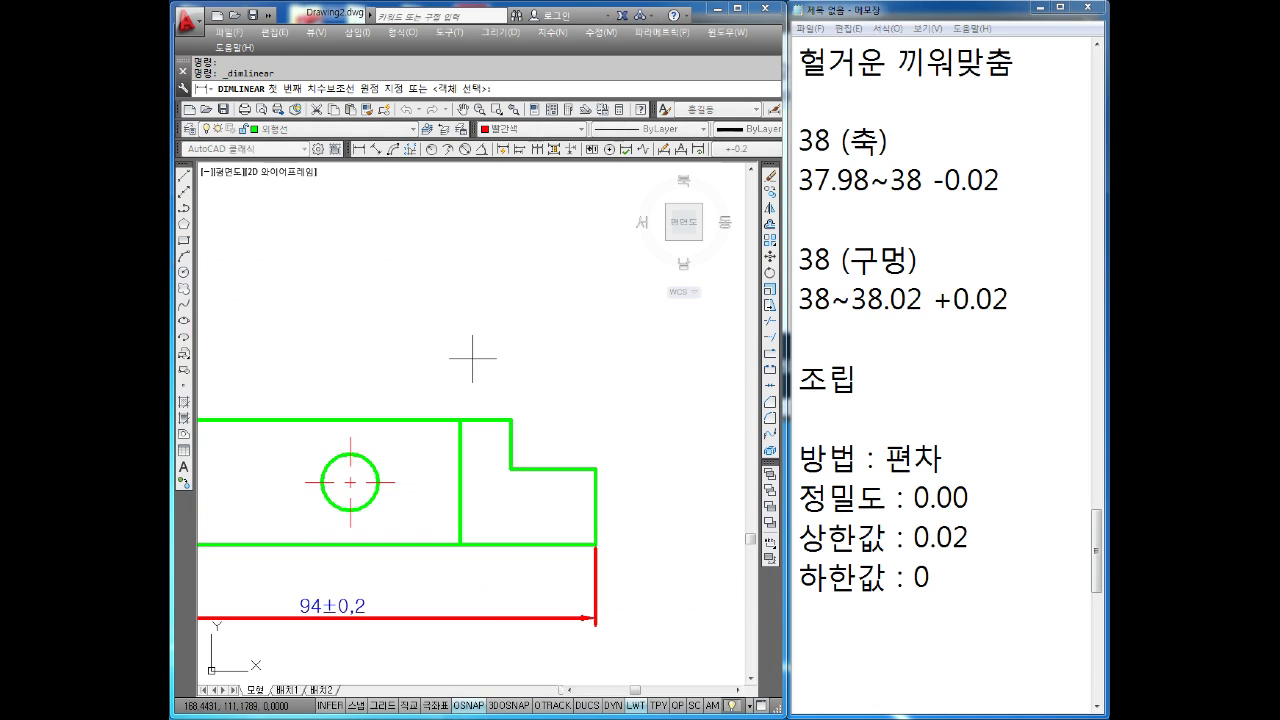
left_click(511, 420)
left_click(595, 466)
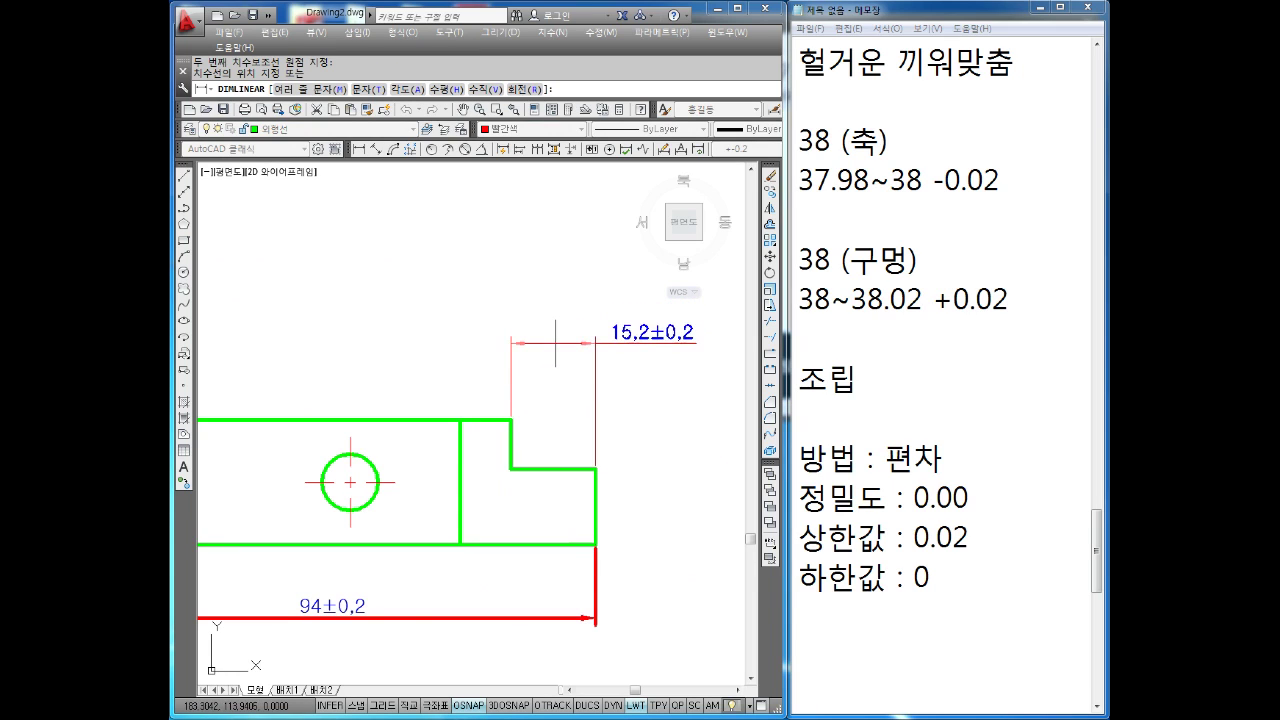
left_click(554, 334)
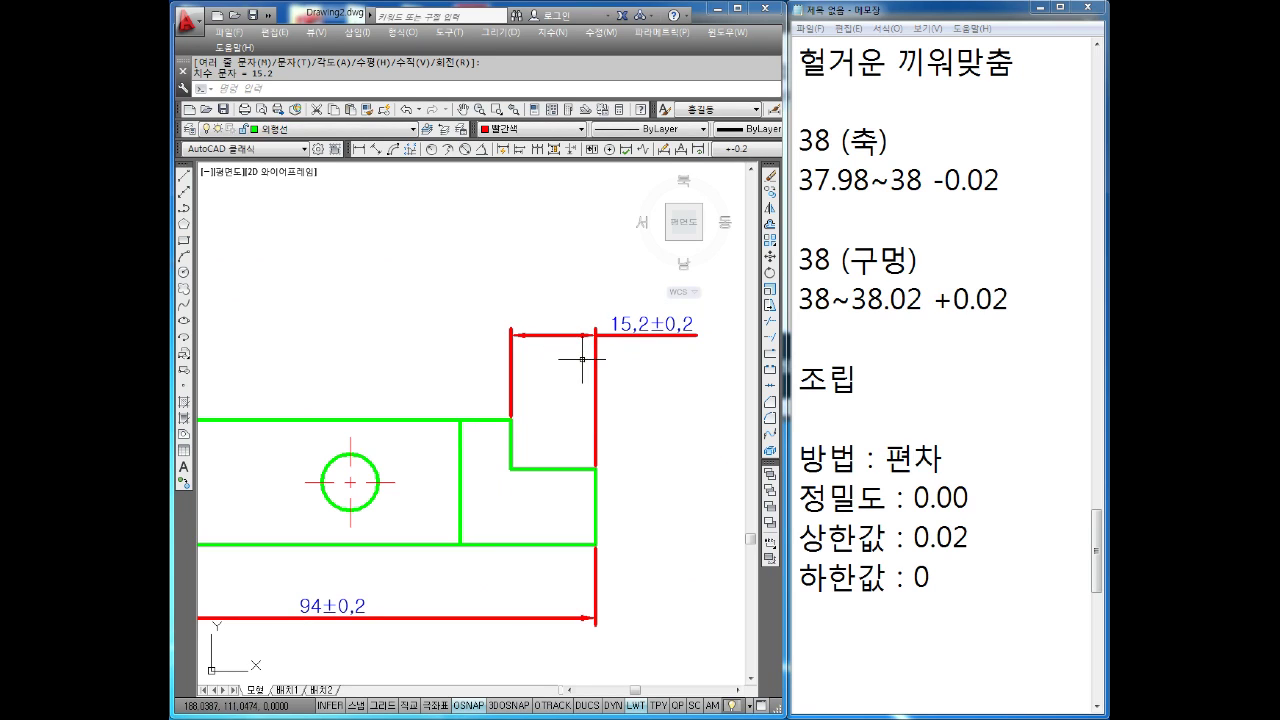
Switch to Notepad and add the heading 94조립 below the deviation settings.
scroll(522, 421, "down", 2)
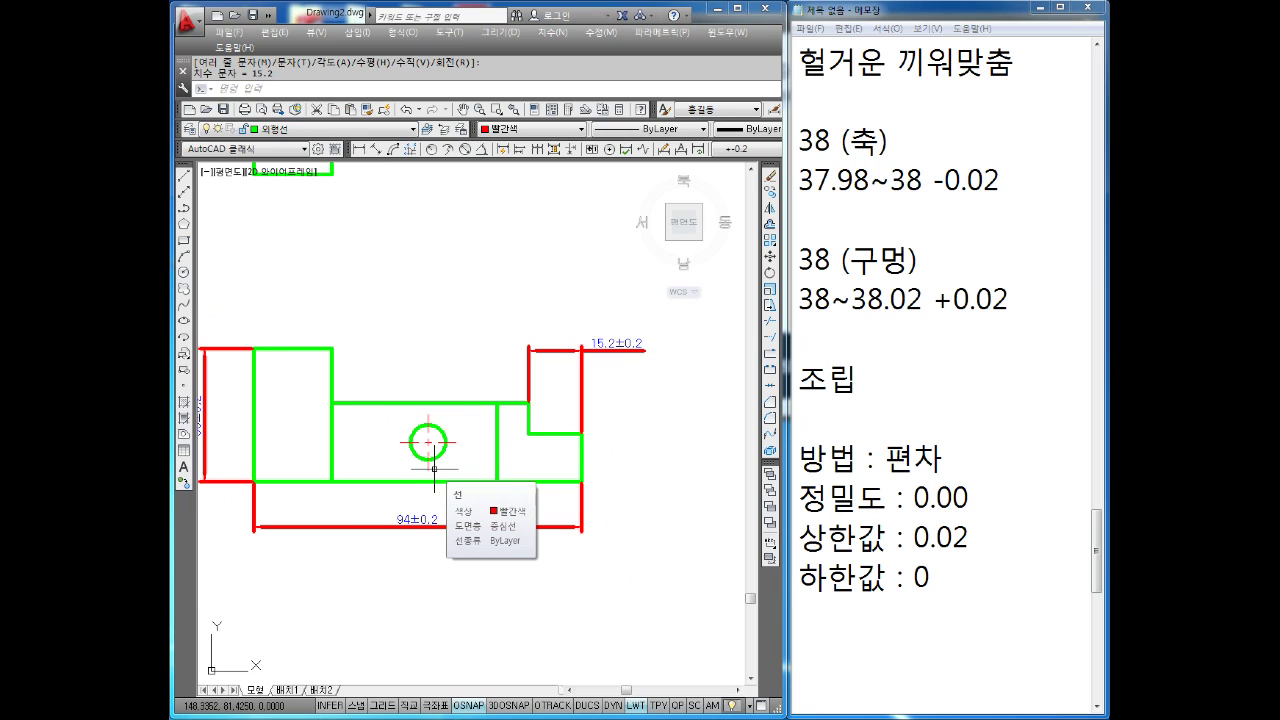
mouse_move(434, 470)
middle_mouse_down()
mouse_move(466, 451)
mouse_move(465, 478)
mouse_move(474, 471)
mouse_move(449, 449)
middle_mouse_up()
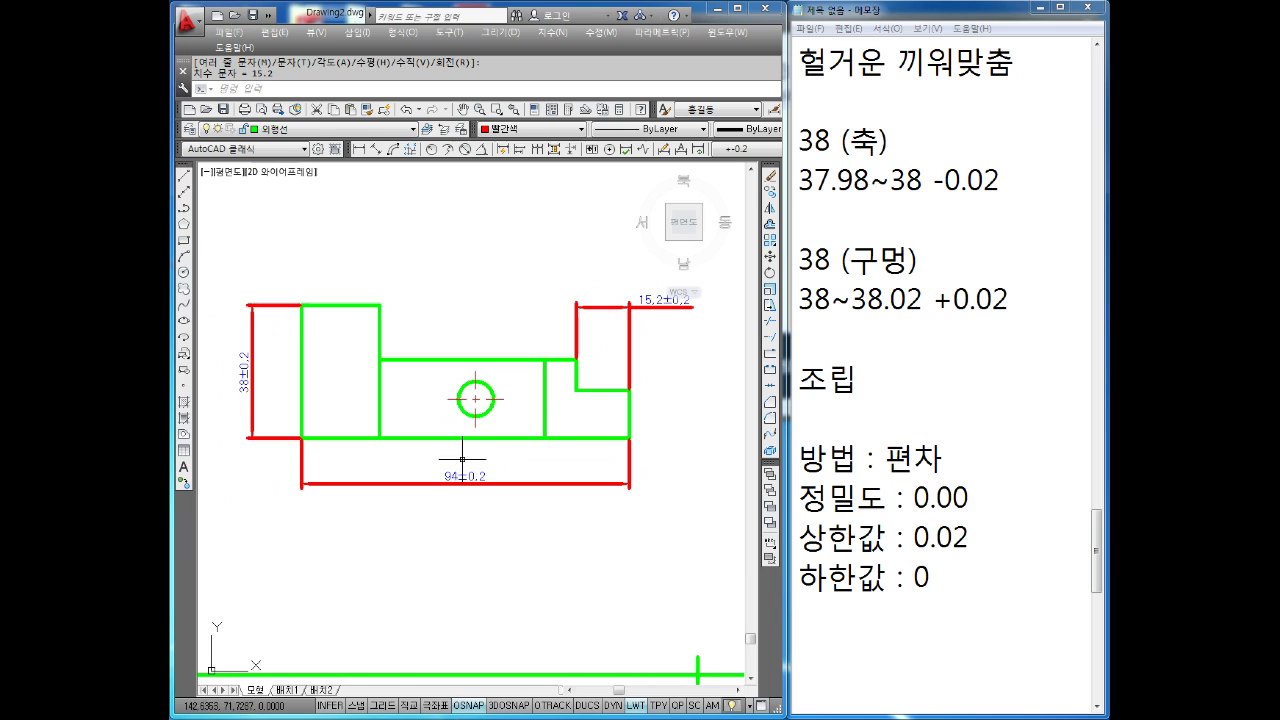
left_click(797, 621)
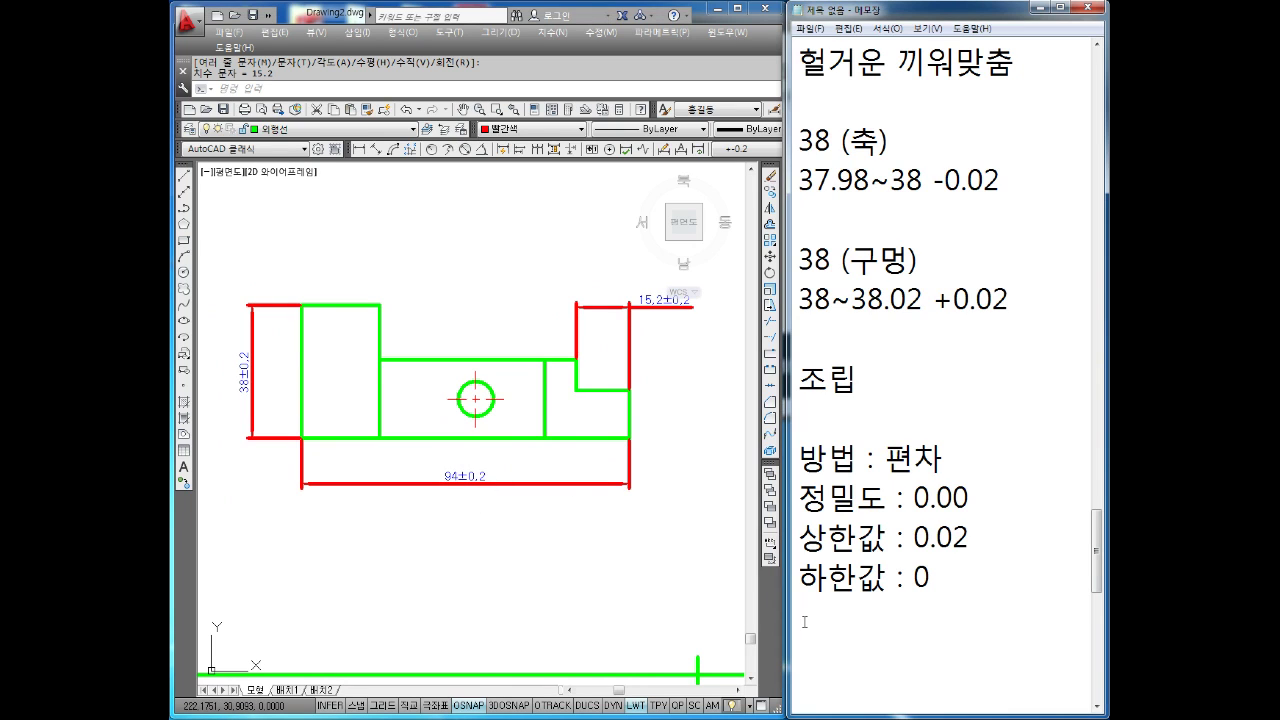
key("Return")
key("Return")
key("Return")
key("Return")
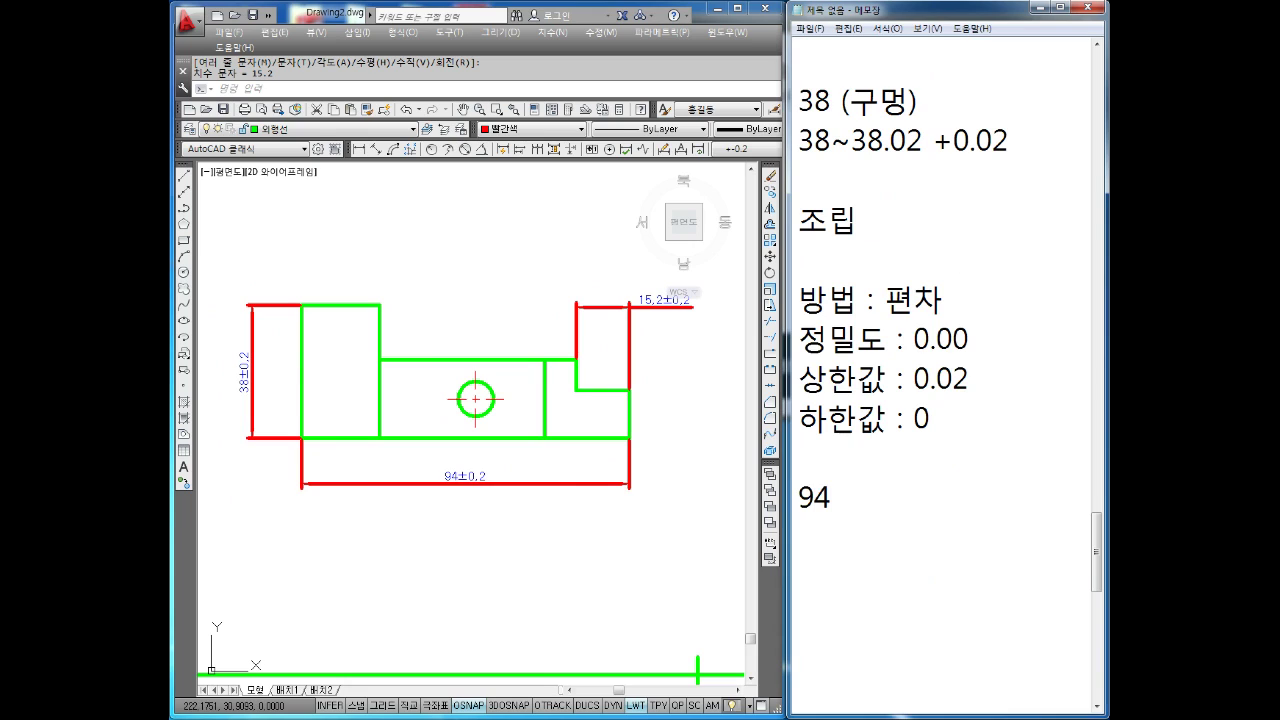
key("BackSpace")
type("조립")
key("Return")
Add the line "A부품 94.1" under the heading, followed by a line reading "B부품".
type("QNVN")
key("BackSpace")
key("BackSpace")
key("BackSpace")
type("붚루")
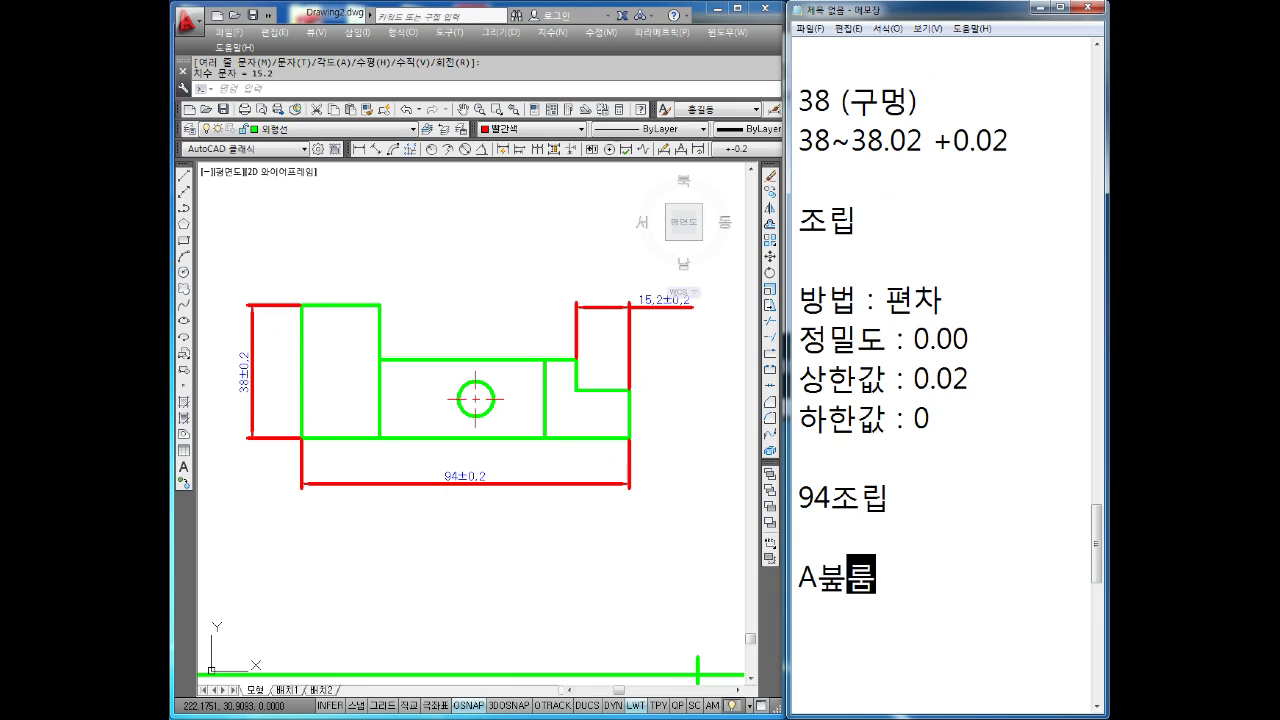
key("BackSpace")
key("BackSpace")
key("BackSpace")
type("부품 94.1")
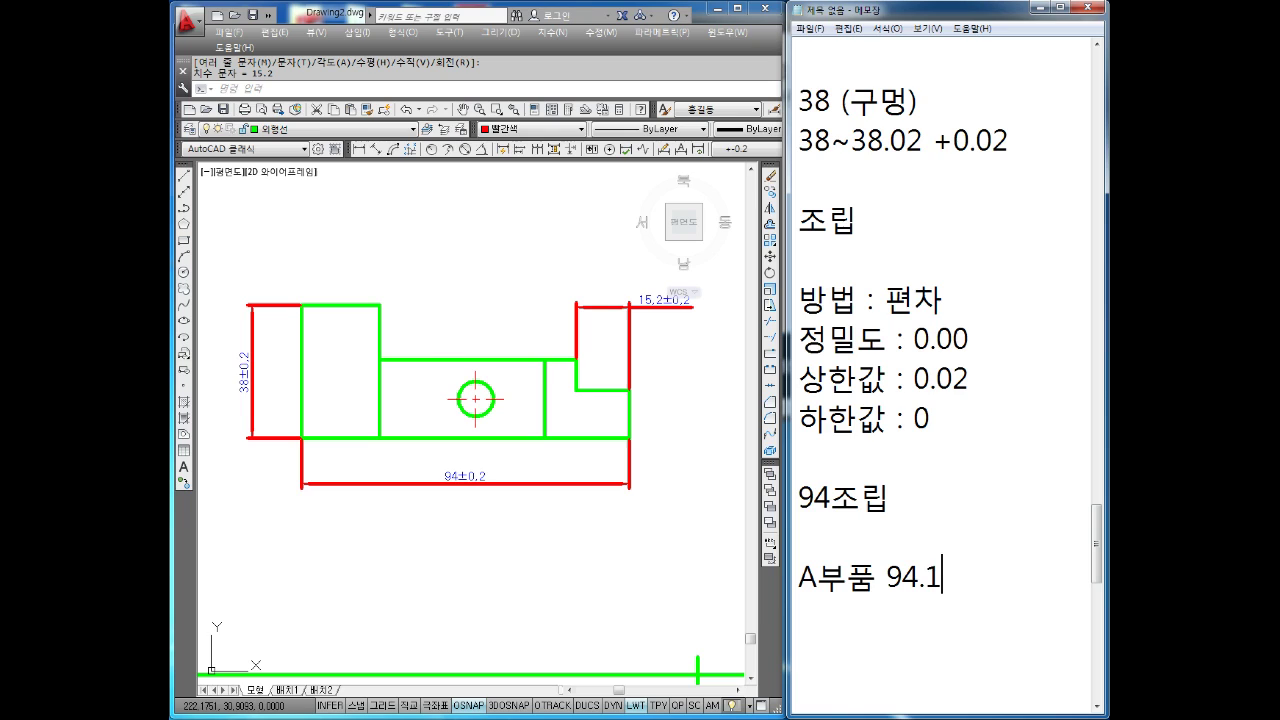
type("부품")
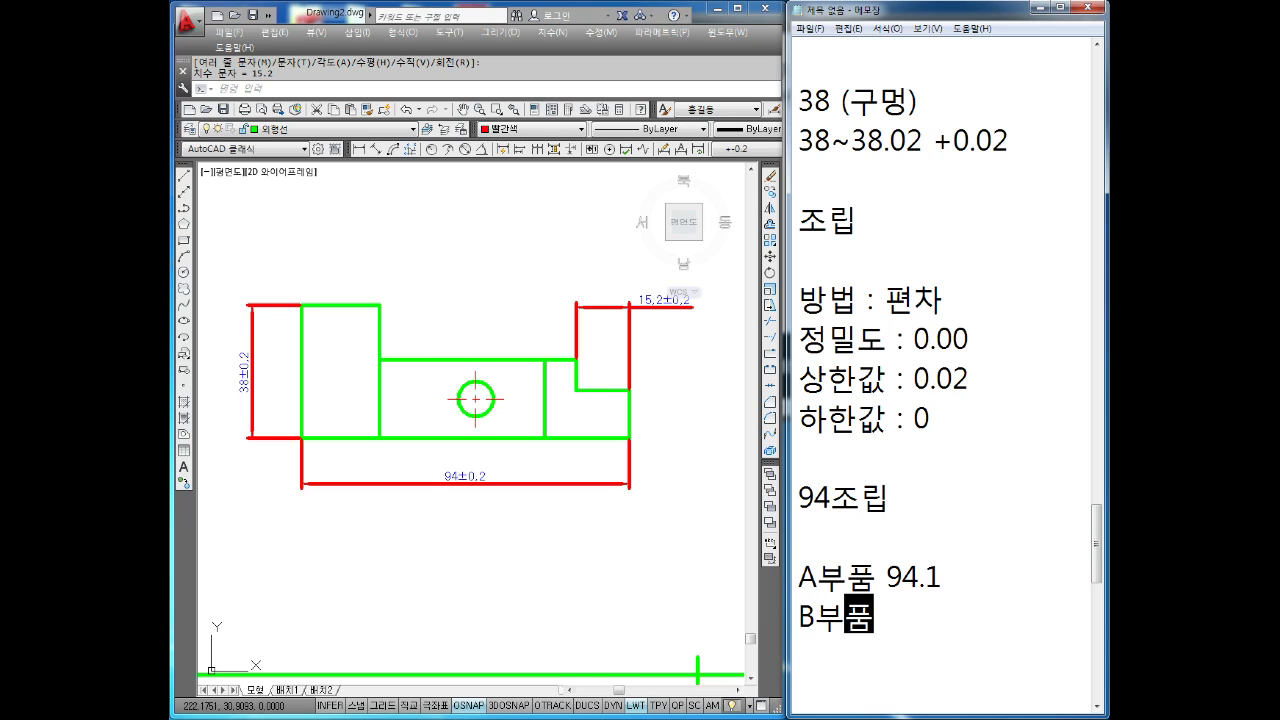
Switch to AutoCAD, turn on ortho mode, and draw a vertical line downward from the front view's lower-left corner.
mouse_move(346, 298)
middle_mouse_down()
mouse_move(379, 336)
mouse_move(371, 284)
middle_mouse_up()
key("Escape")
key("Escape")
key("l")
key("Return")
left_click(327, 424)
key("F8")
left_click(329, 586)
key("Return")
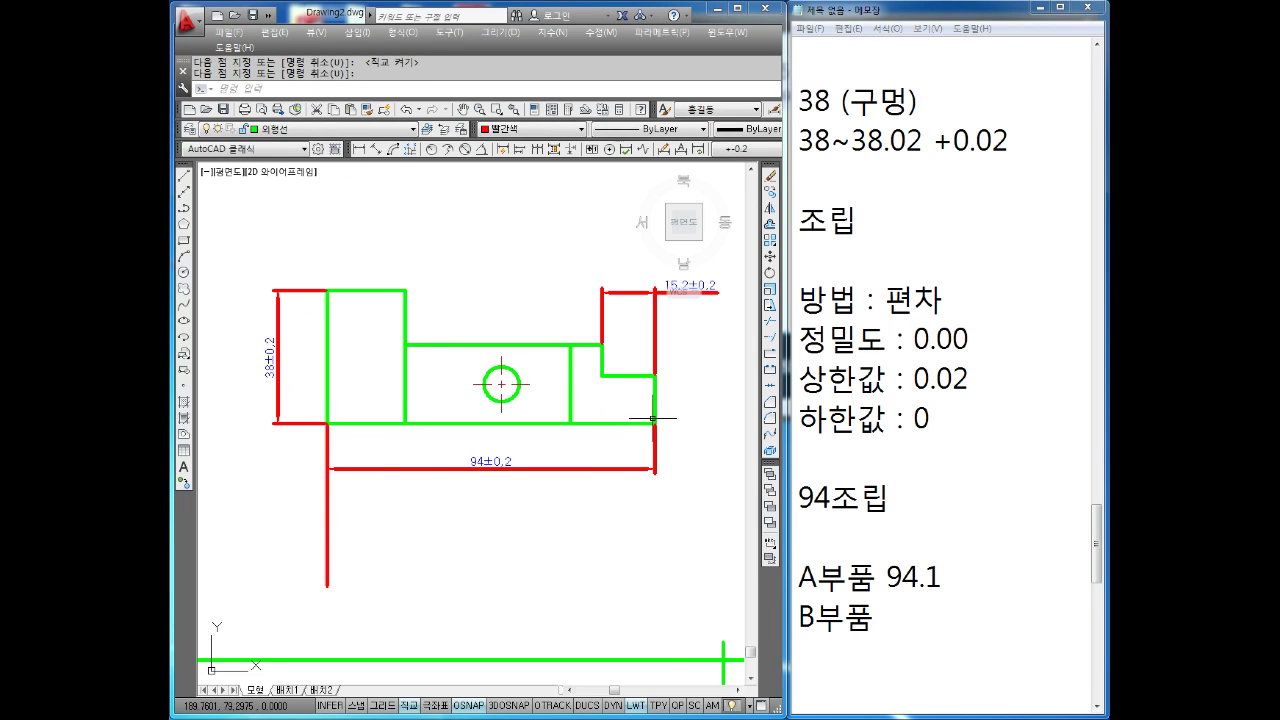
Draw a matching vertical line downward from the front view's lower-right corner.
key("l")
key("Return")
left_click(653, 419)
left_click(656, 588)
key("Return")
Draw the mating part's outer outline from the front view's lower-right corner: outward, down, across beneath the part, and up past the base level.
middle_click_drag(656, 588, 586, 480)
key("l")
key("Return")
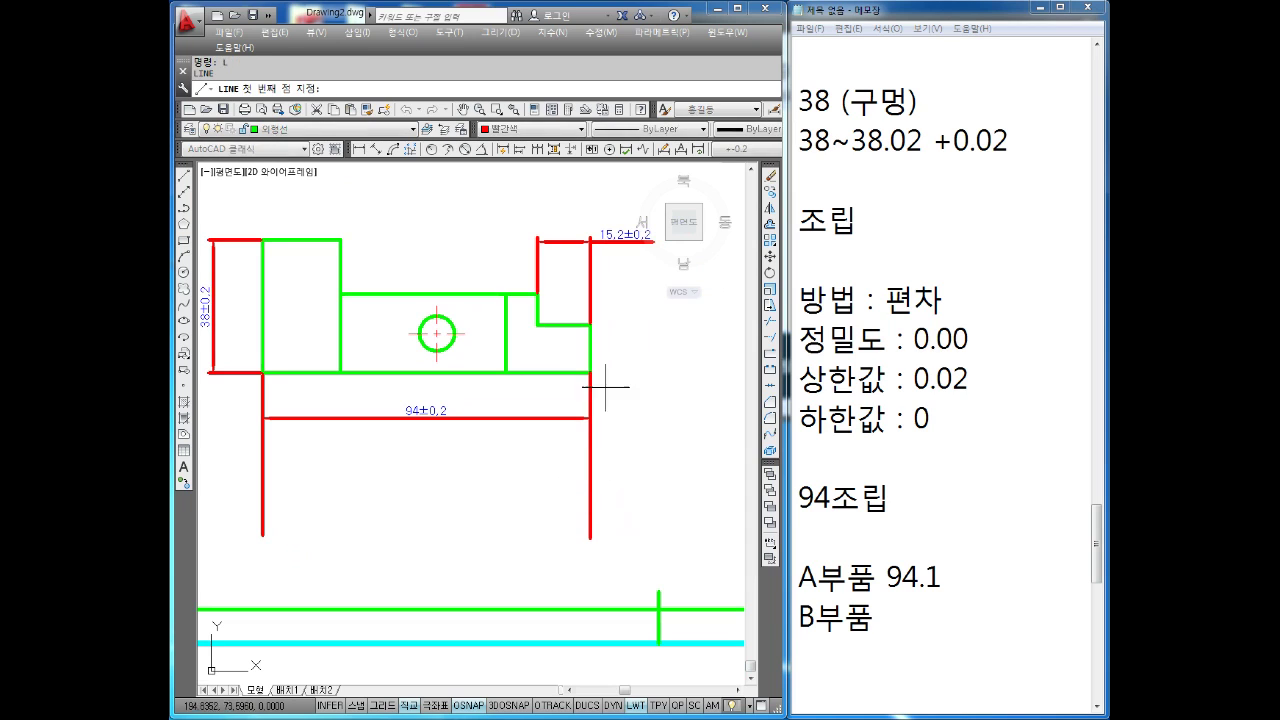
left_click(590, 373)
middle_click_drag(665, 539, 693, 441)
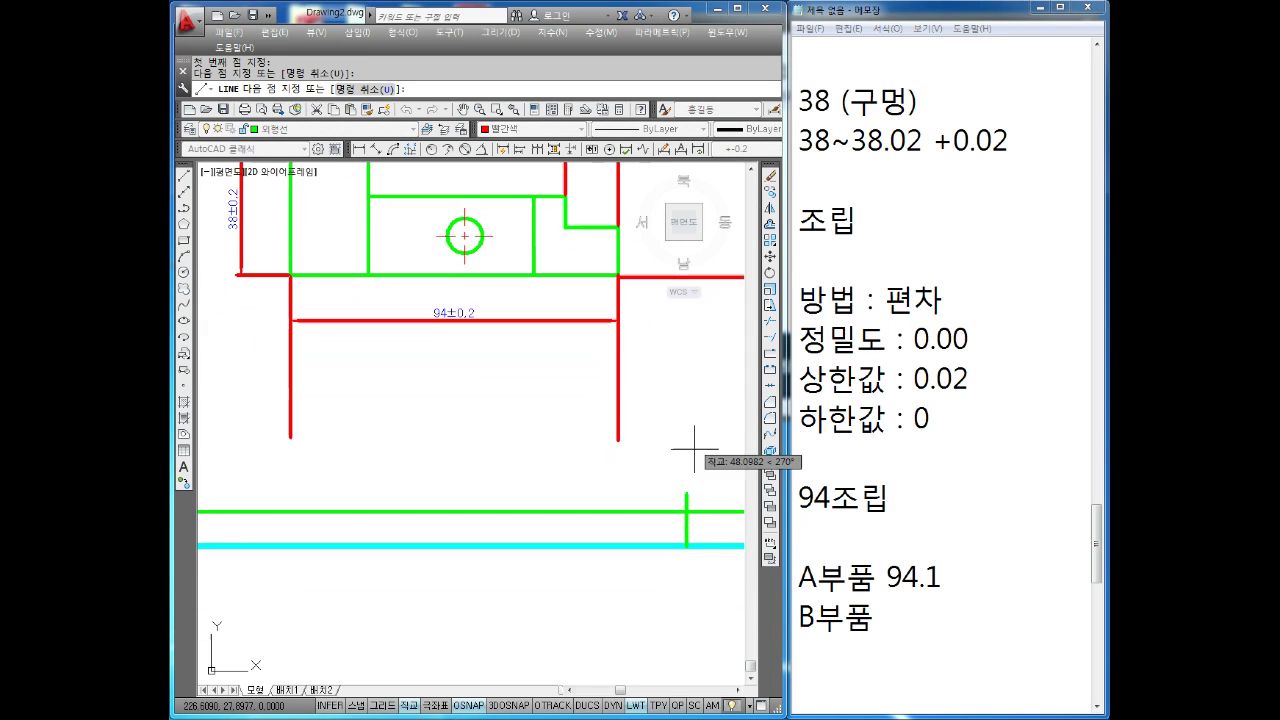
left_click(700, 615)
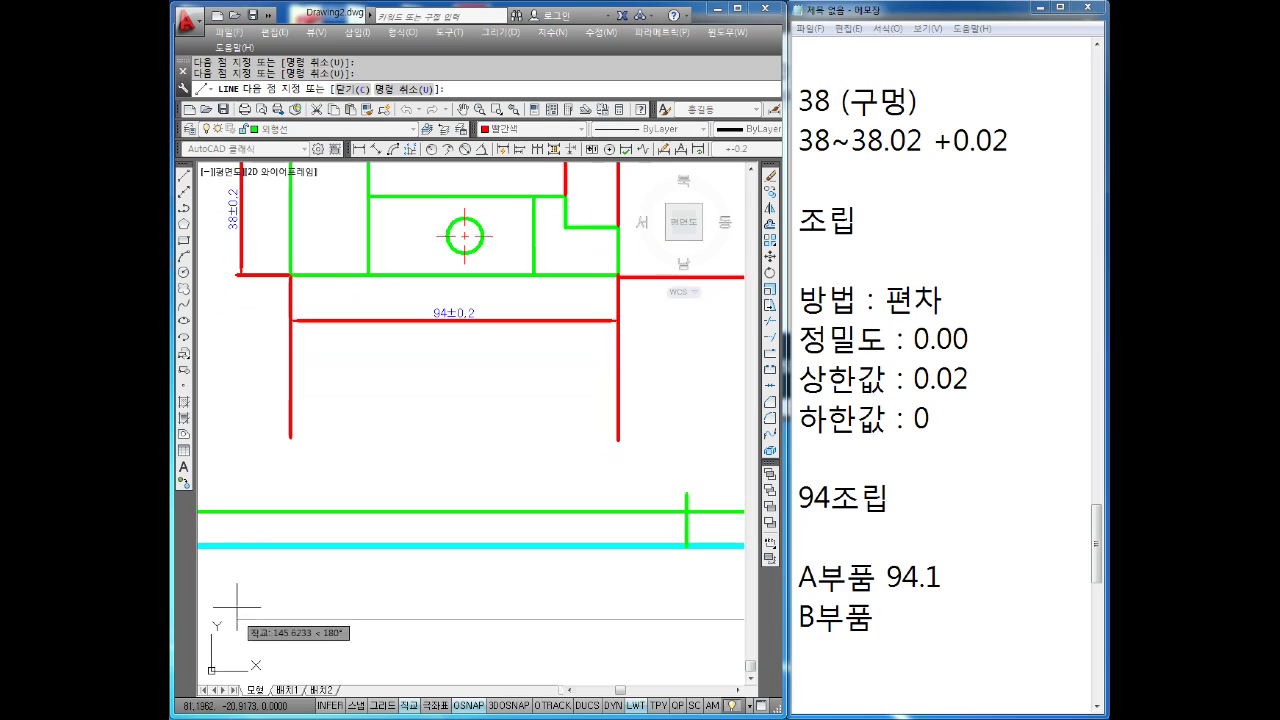
middle_click_drag(236, 625, 401, 608)
left_click(323, 602)
left_click(323, 233)
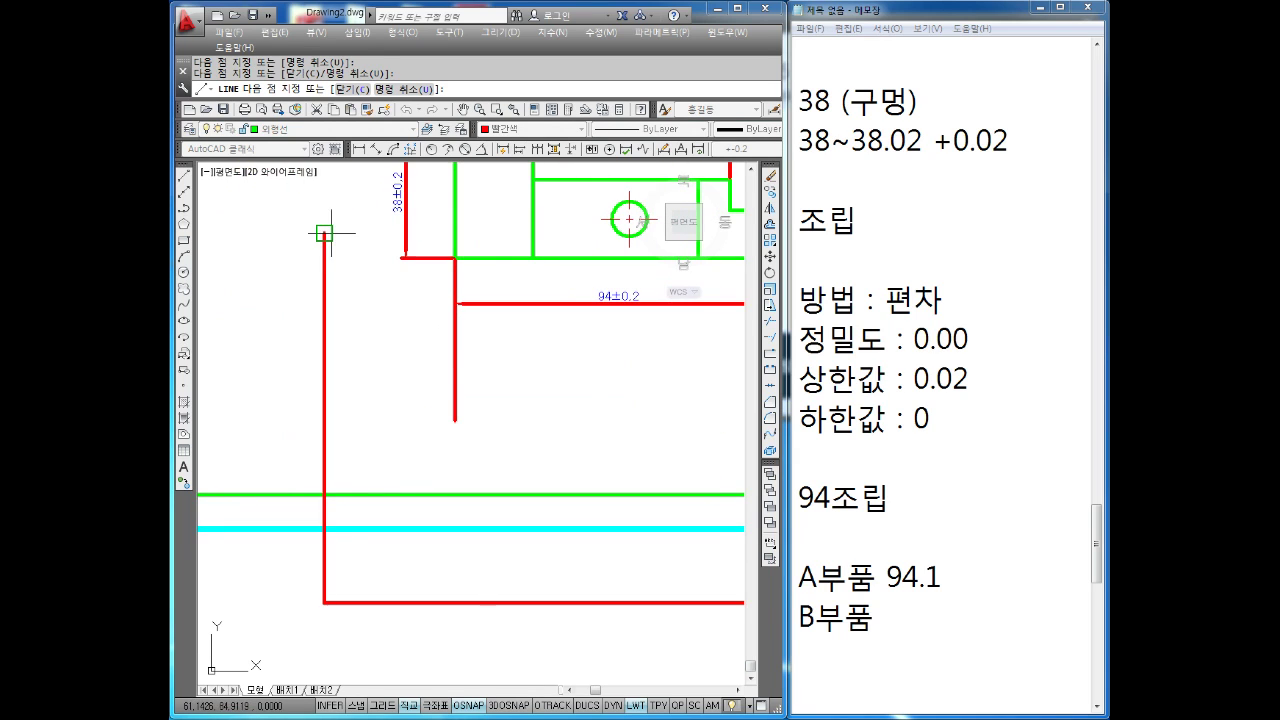
key("Escape")
key("Escape")
key("Escape")
Draw a horizontal line outward from the front view's lower-left corner past the mating part's outer left side.
type("L")
key("Return")
left_click(455, 259)
left_click(262, 260)
key("Escape")
Trim the overshooting line ends at the mating part's upper-left corner.
type("TR")
key("Return")
key("Return")
left_click(341, 223)
left_click(277, 246)
left_click(300, 248)
left_click(277, 275)
middle_click_drag(562, 317, 491, 386)
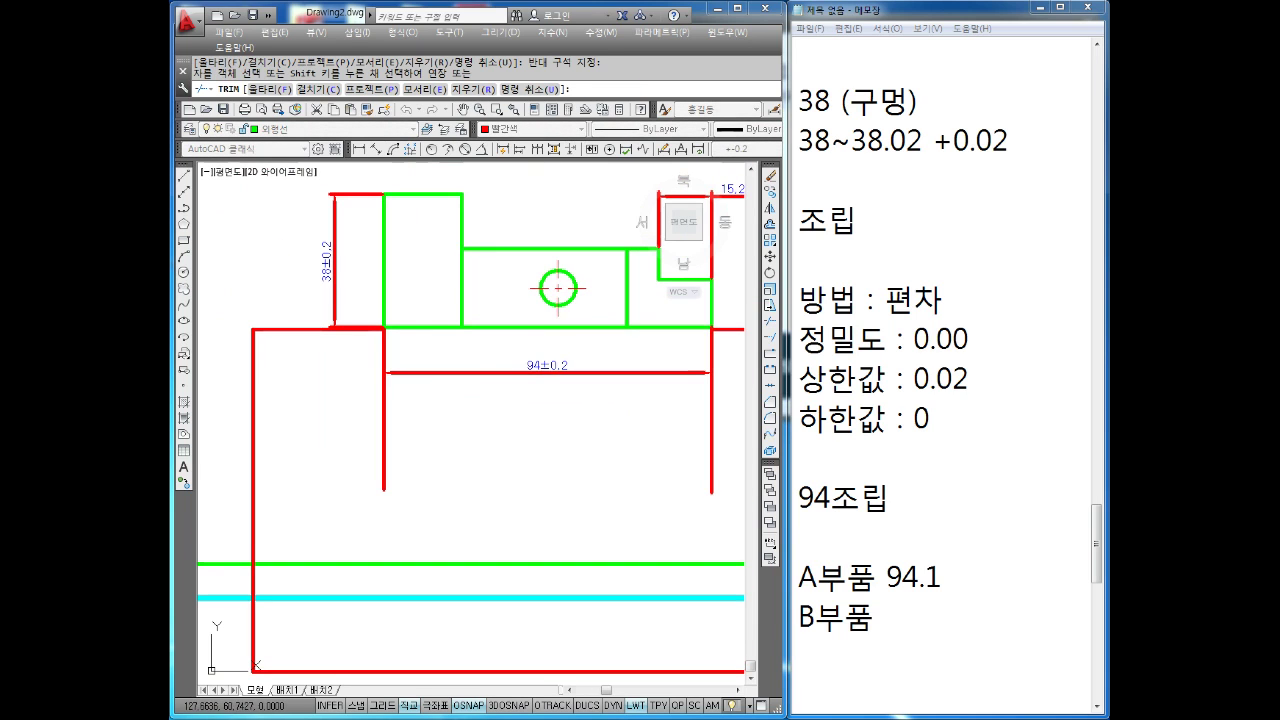
key("Escape")
Delete the overall length dimension below the front view.
left_click(606, 318)
left_click(540, 405)
key("Delete")
Close the mating part's pocket with a line joining the lower ends of its two vertical sides.
mouse_move(620, 440)
middle_mouse_down()
mouse_move(523, 400)
mouse_move(553, 455)
middle_mouse_up()
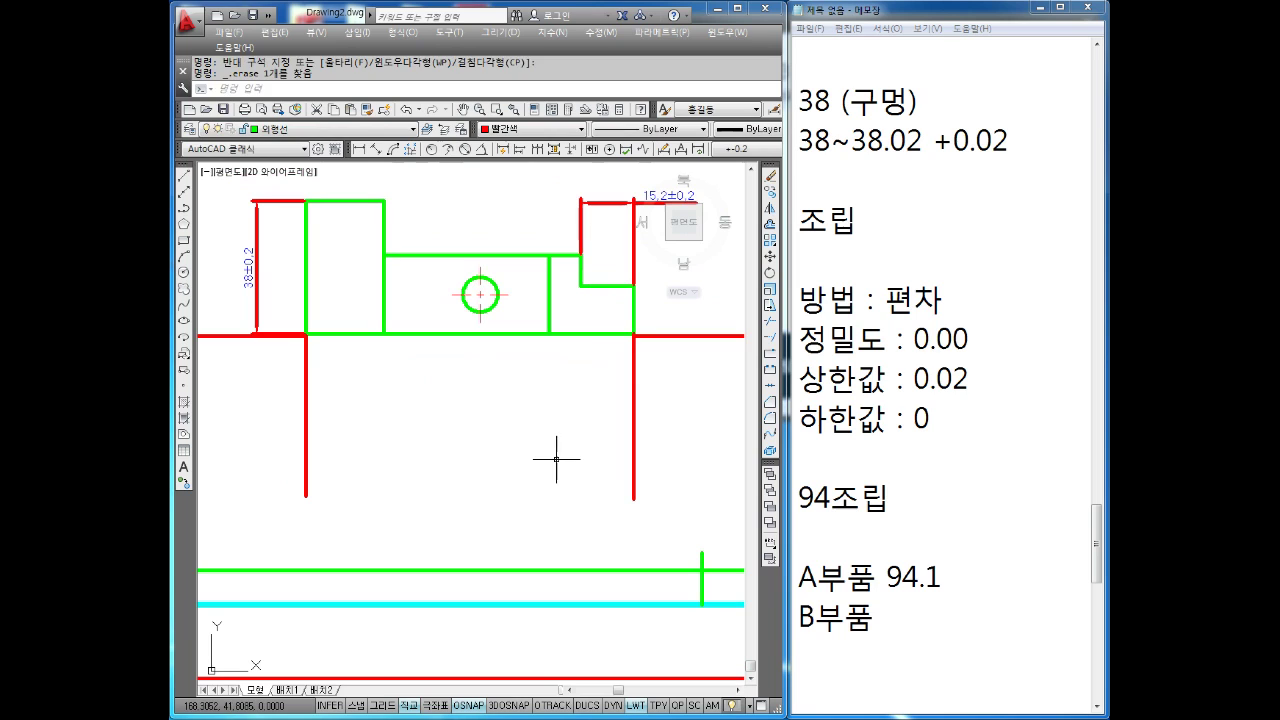
type("L")
key("Return")
left_click(305, 495)
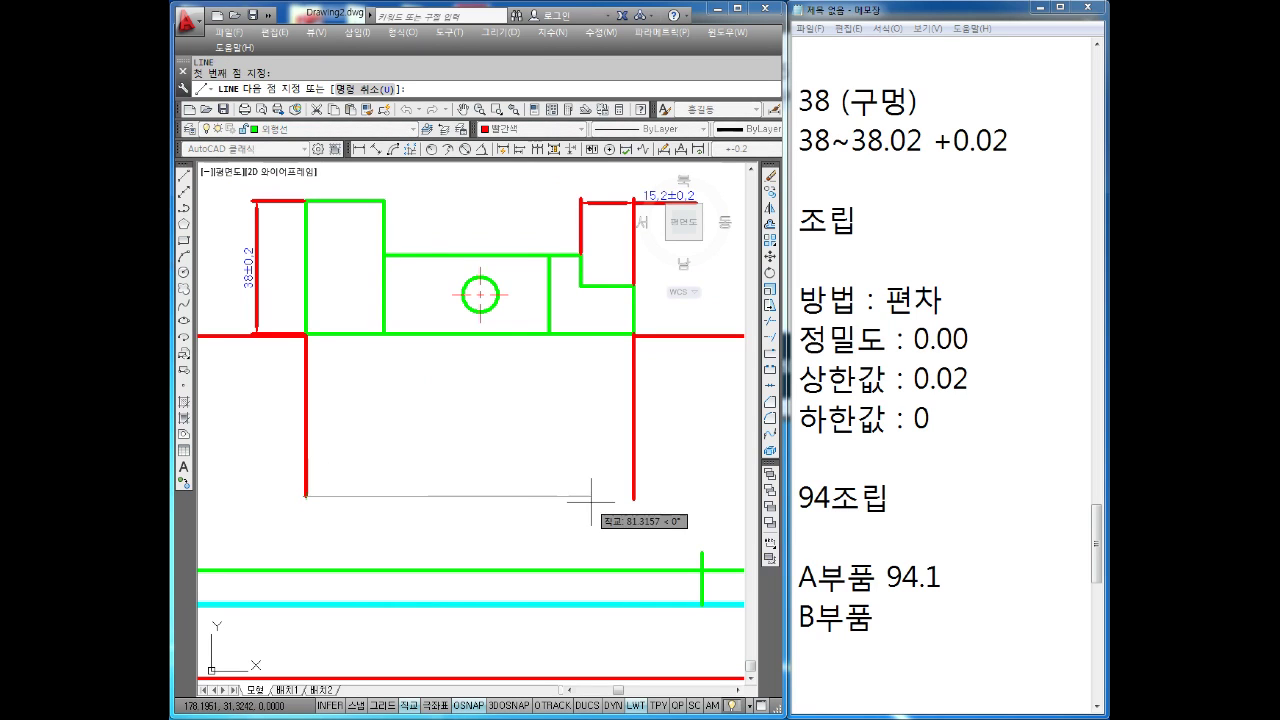
key("Escape")
scroll(610, 470, "down", 3)
scroll(551, 415, "up", 2)
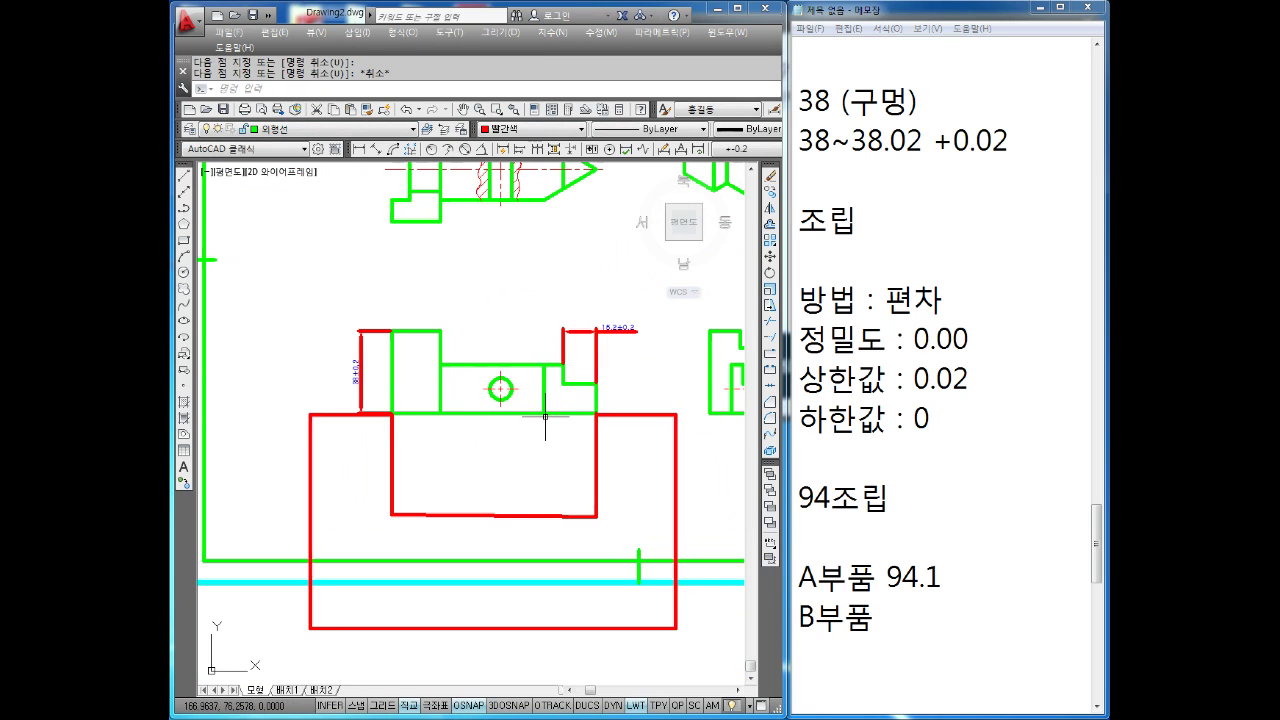
left_click(537, 317)
left_click(444, 452)
key("Escape")
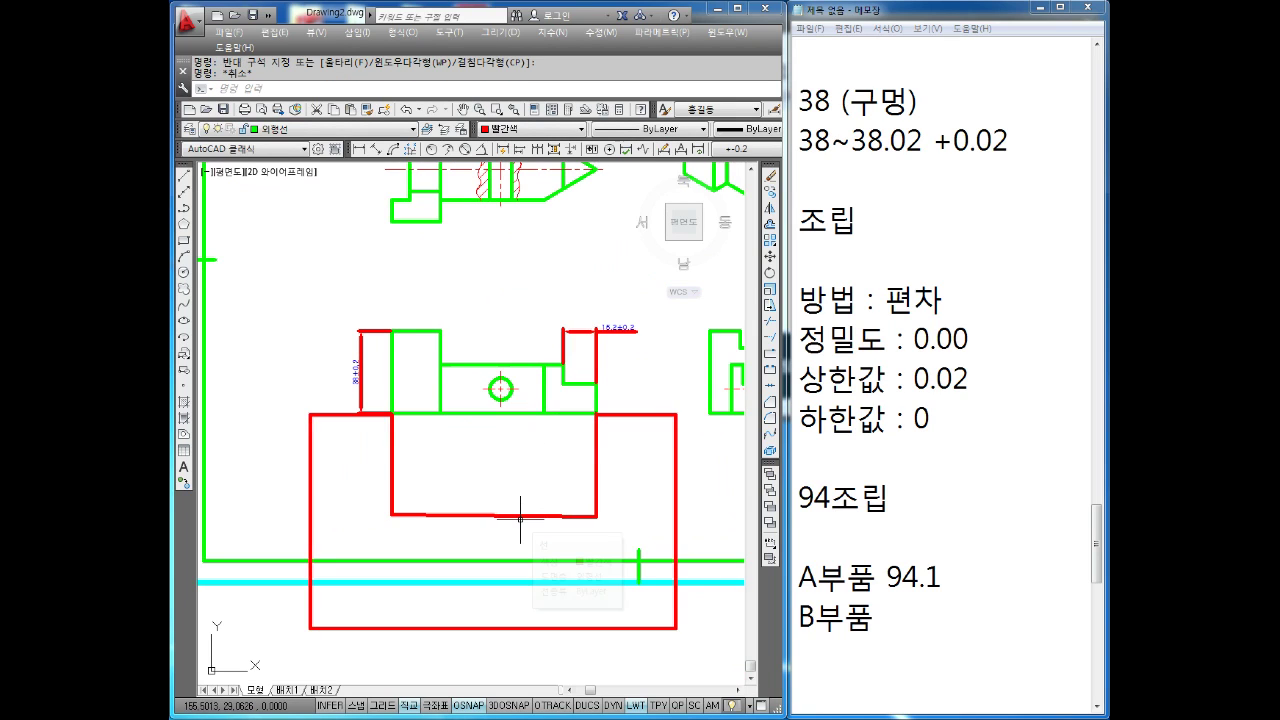
key("Escape")
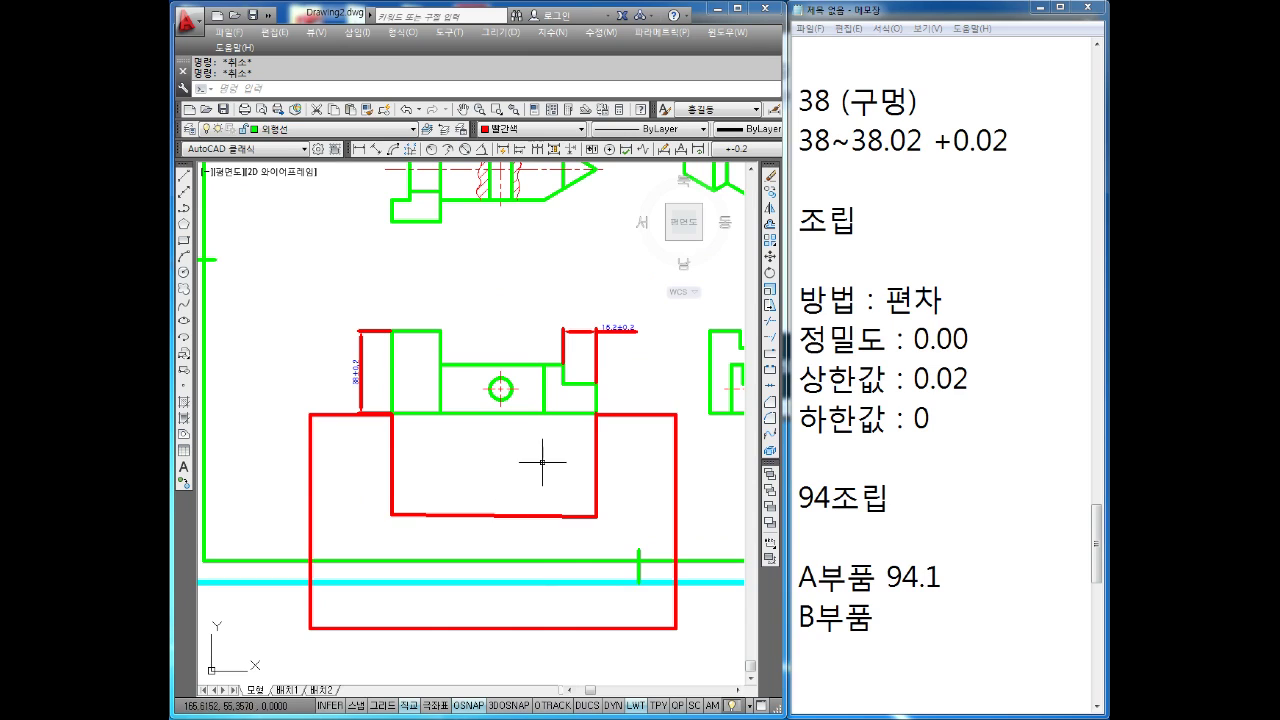
left_click(628, 449)
left_click(348, 493)
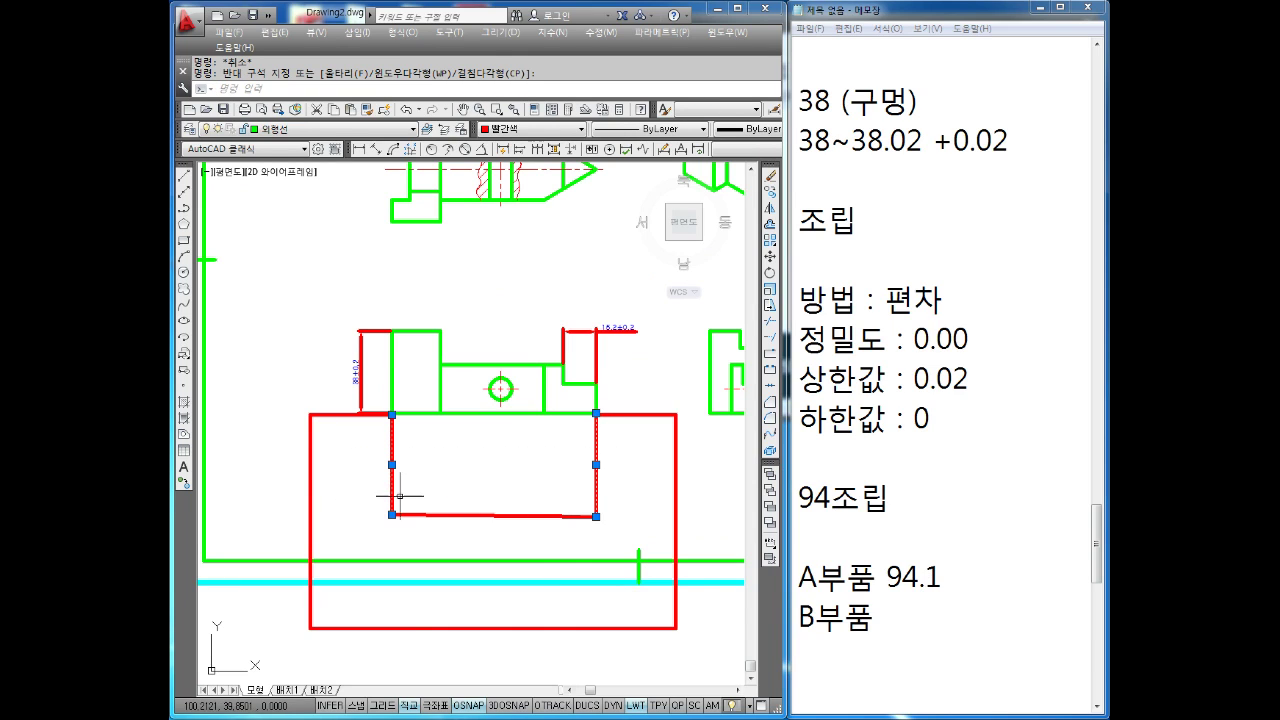
key("Escape")
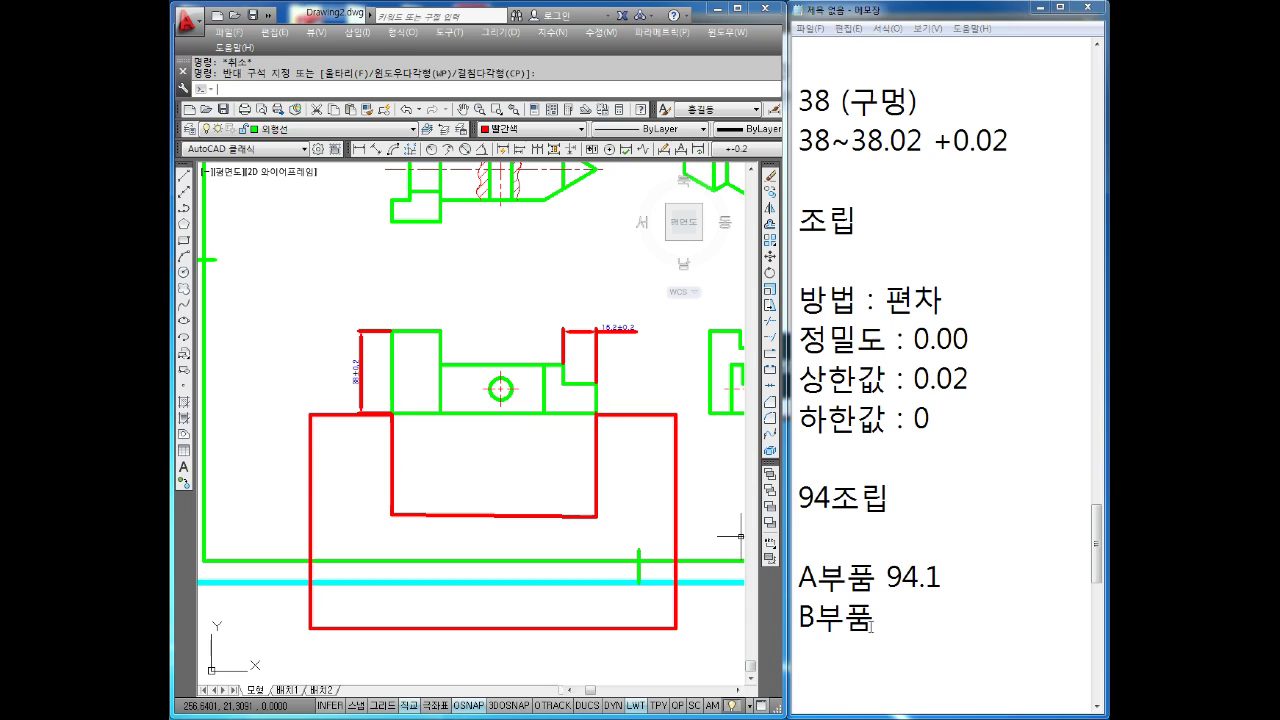
Complete the B부품 line in the Notepad notes with the value 94.
left_click(931, 627)
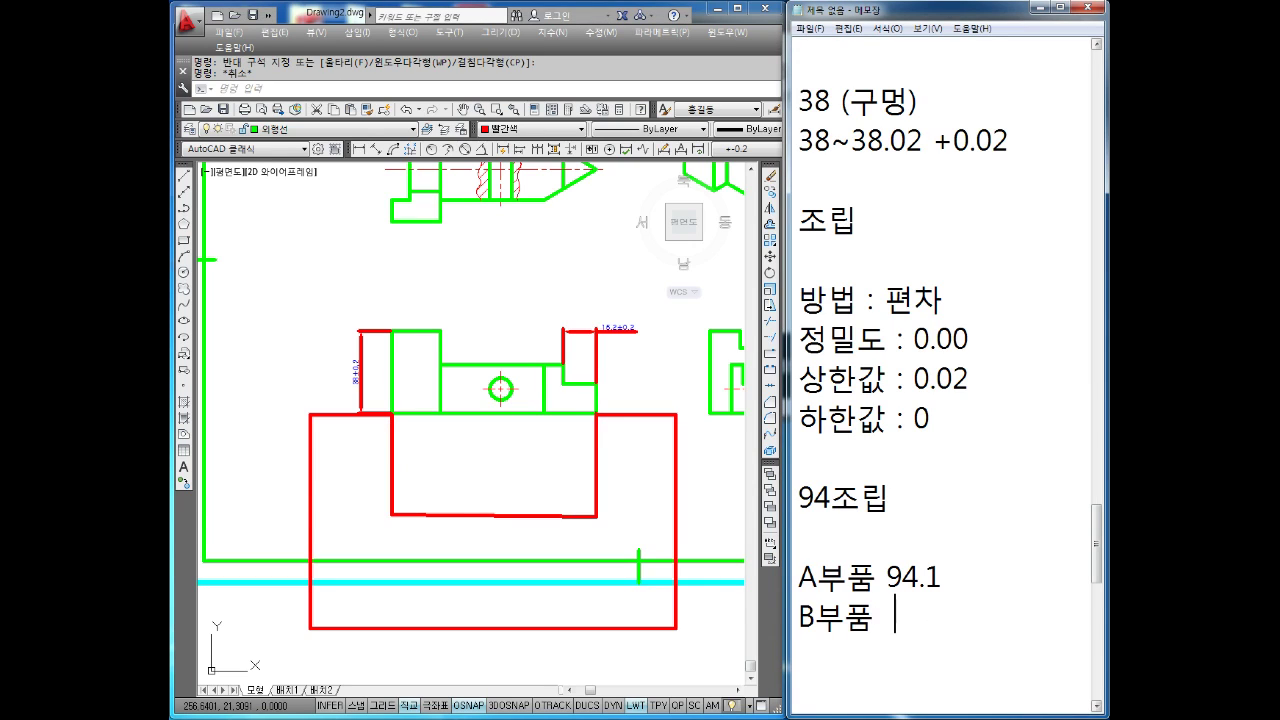
key("BackSpace")
scroll(489, 443, "up", 1)
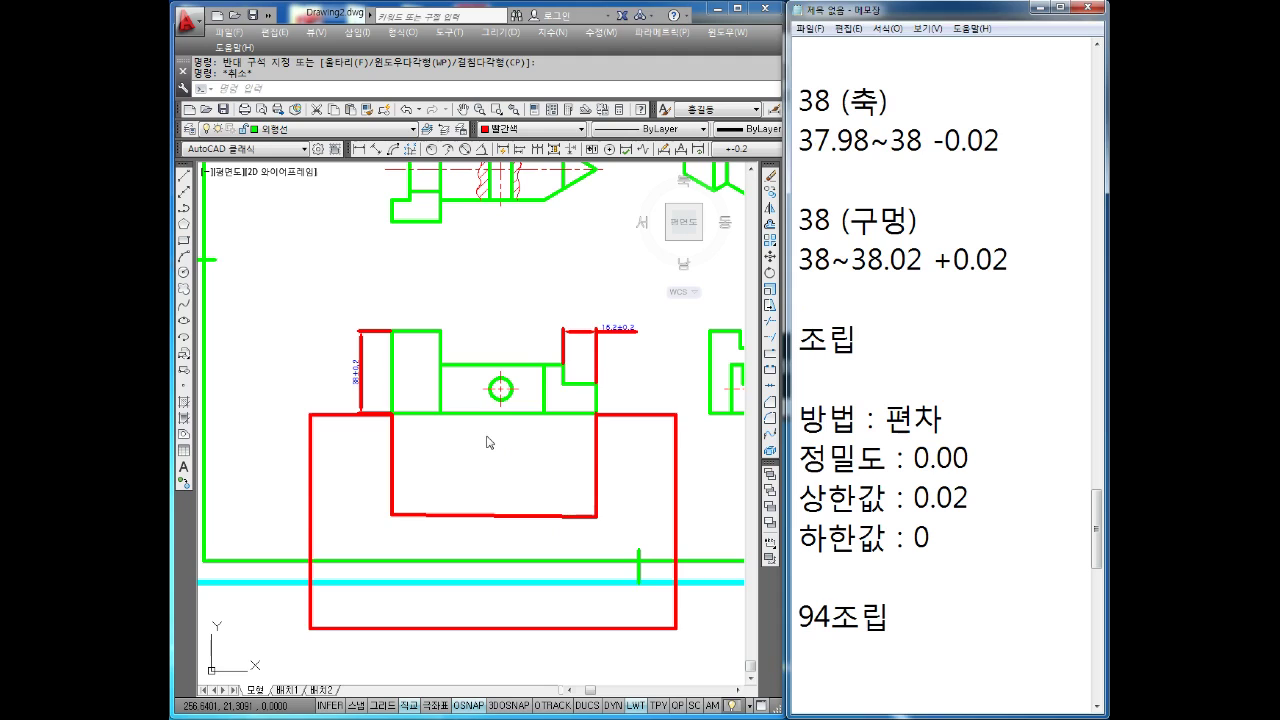
In the AutoCAD drawing, draw a slightly slanted line outward across the front view's left edge as an arrow shaft.
left_click(466, 463)
scroll(446, 443, "up", 3)
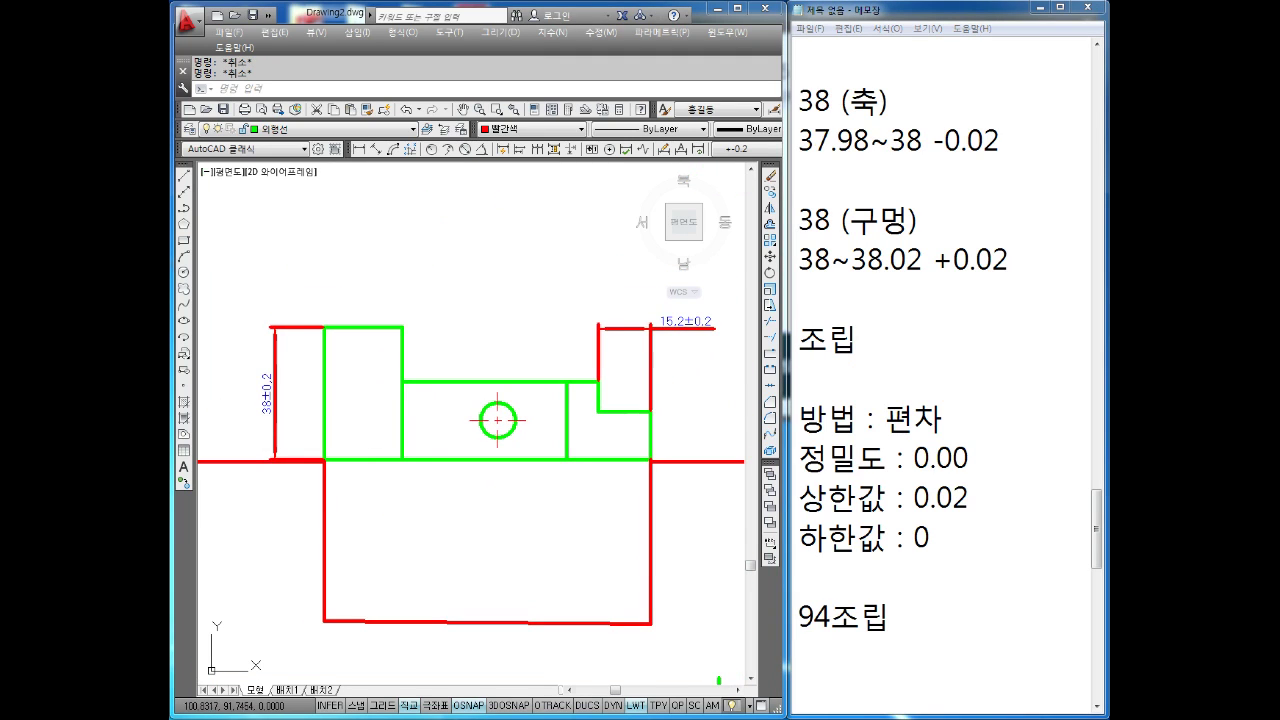
type("L")
key("Return")
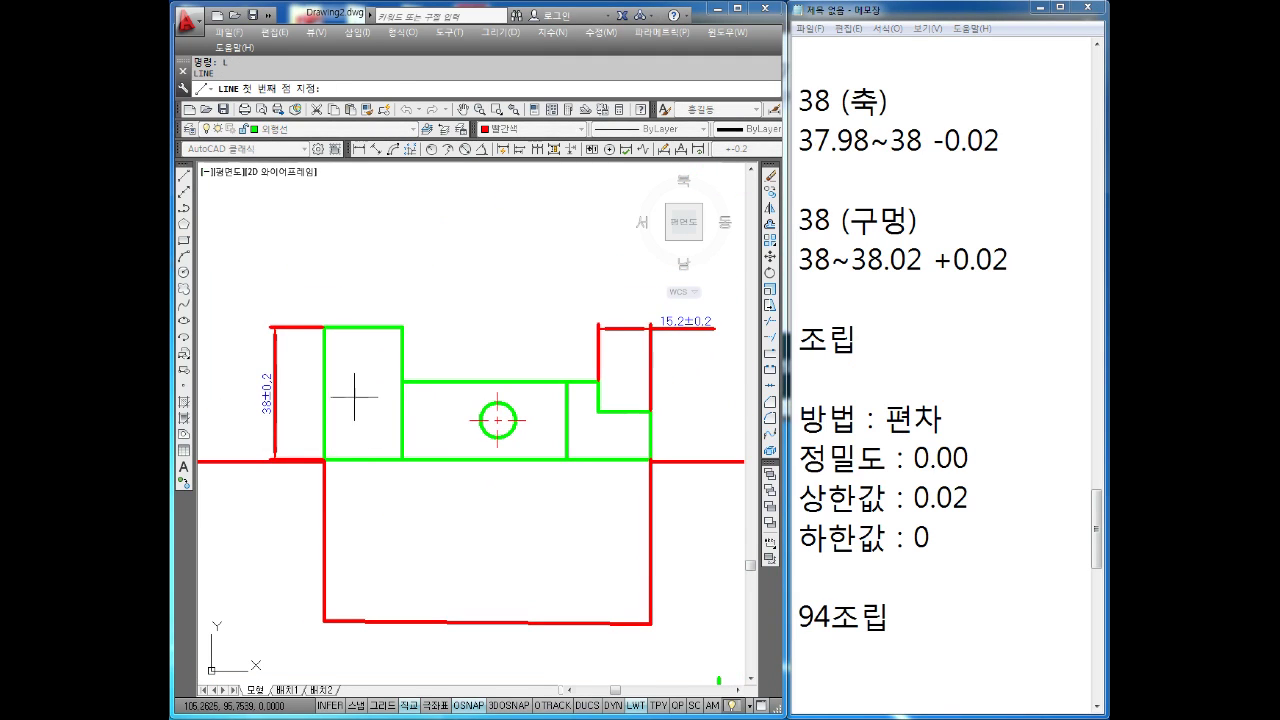
left_click(354, 397)
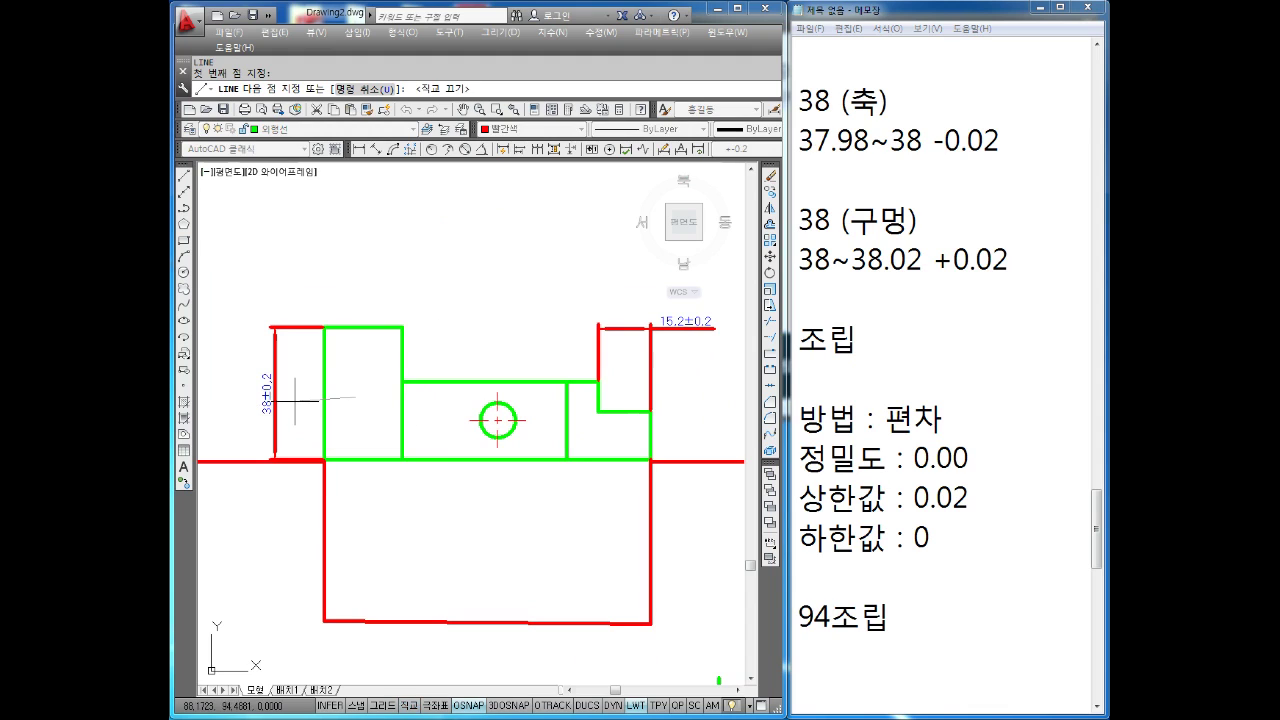
key("F8")
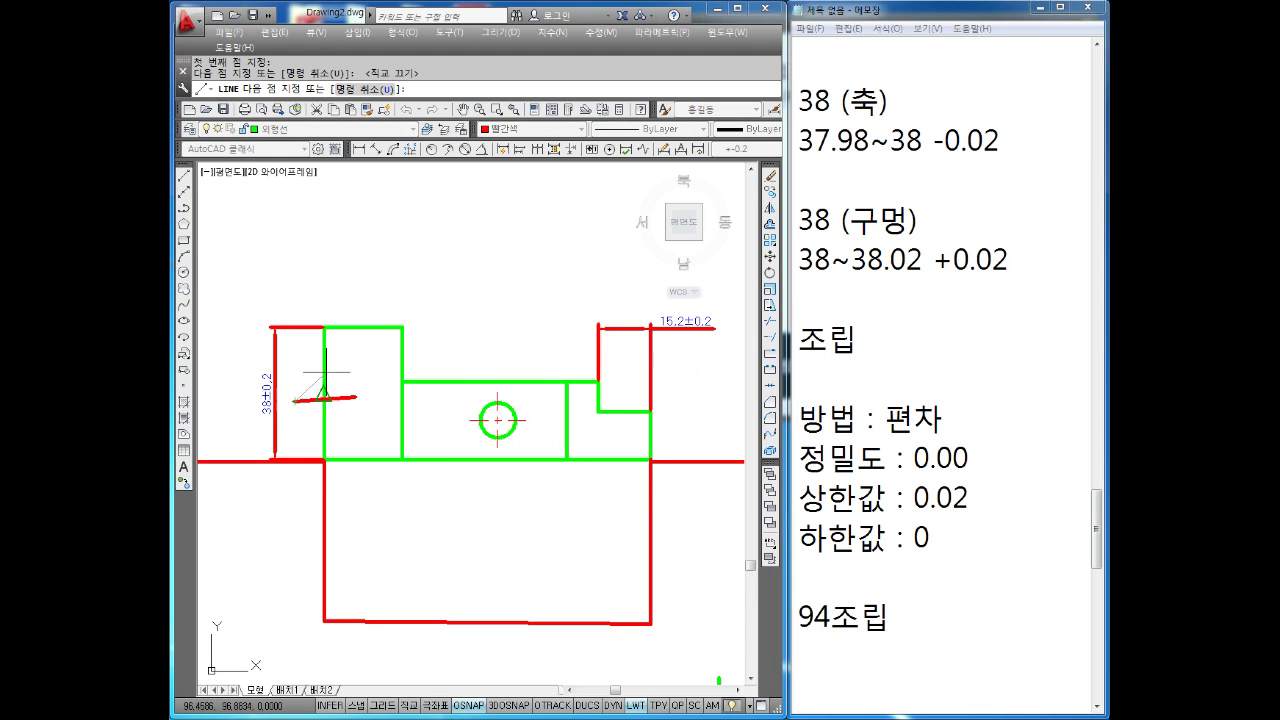
left_click(1019, 553)
scroll(1019, 553, "down", 2)
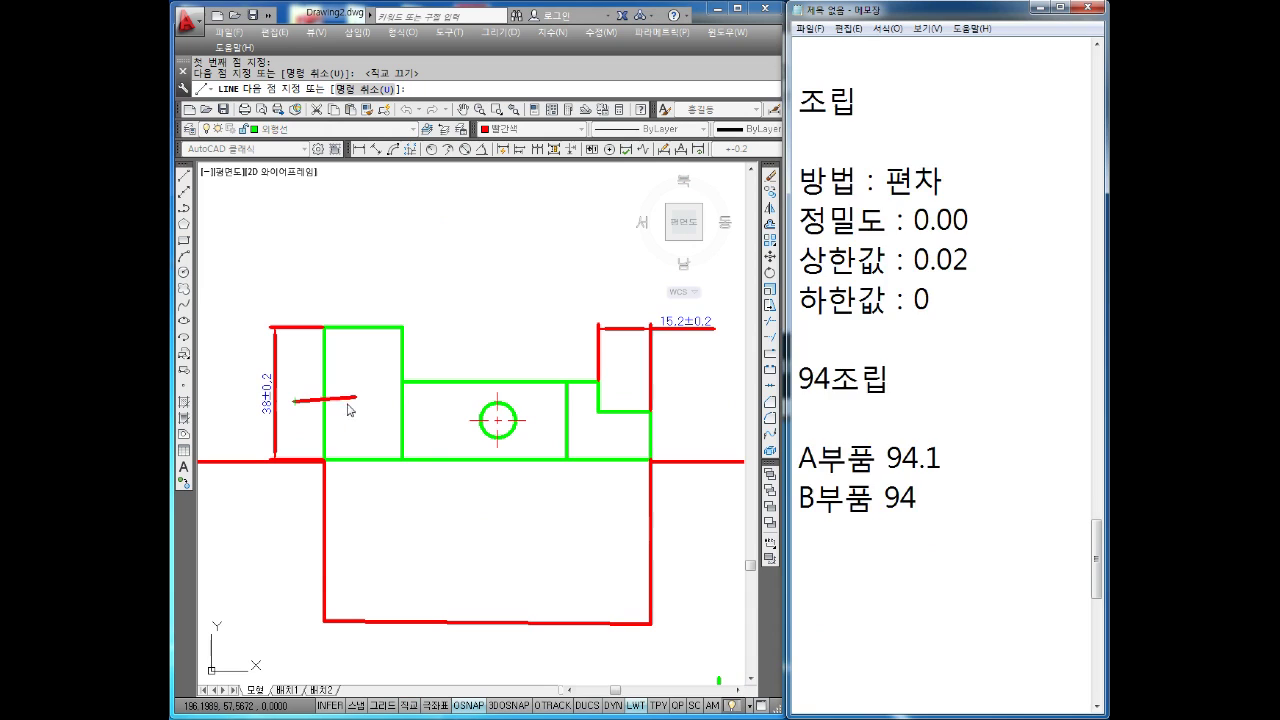
scroll(345, 400, "up", 2)
left_click(309, 384)
key("Escape")
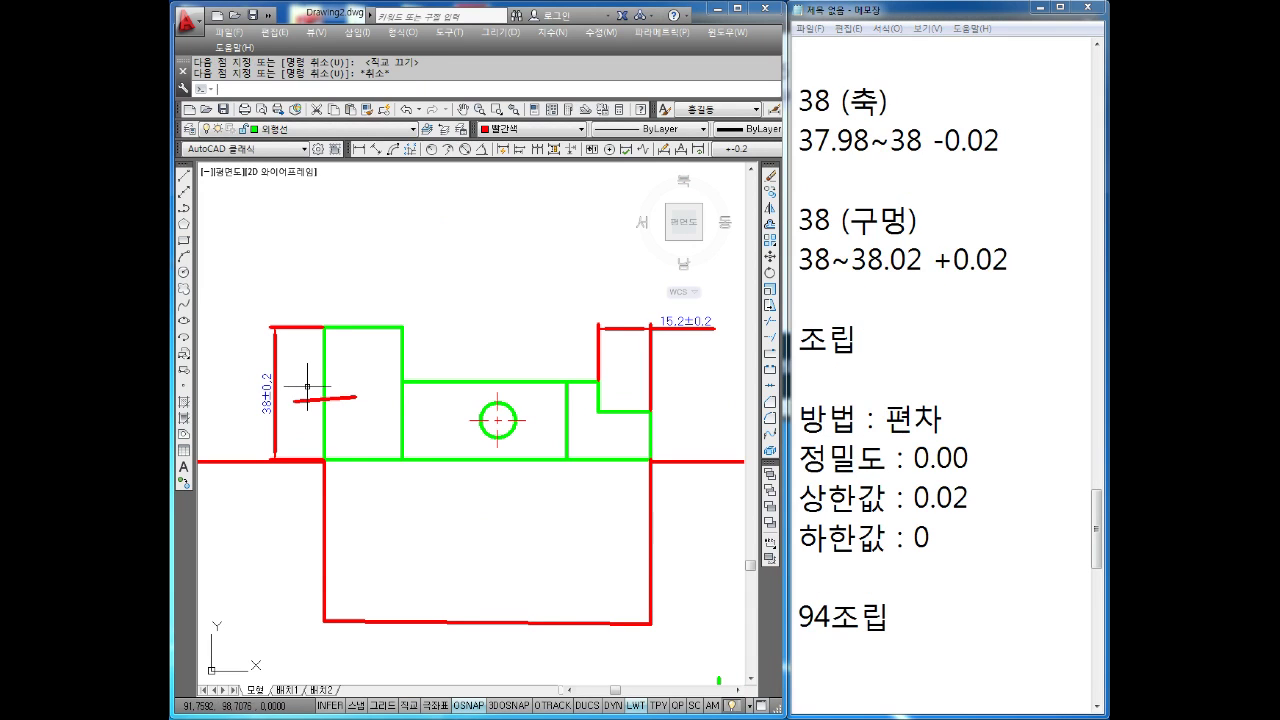
Add a triangular arrowhead made of lines at the outer end of the shaft beside the front view's left edge.
key("Return")
scroll(300, 393, "up", 6)
left_click(277, 422)
left_click(343, 372)
left_click(314, 480)
left_click(277, 422)
key("Escape")
Draw an arrow with a triangular head pointing outward across the front view's right edge.
scroll(304, 422, "down", 2)
middle_click_drag(735, 443, 463, 386)
scroll(463, 386, "down", 2)
middle_click_drag(651, 429, 543, 403)
key("Return")
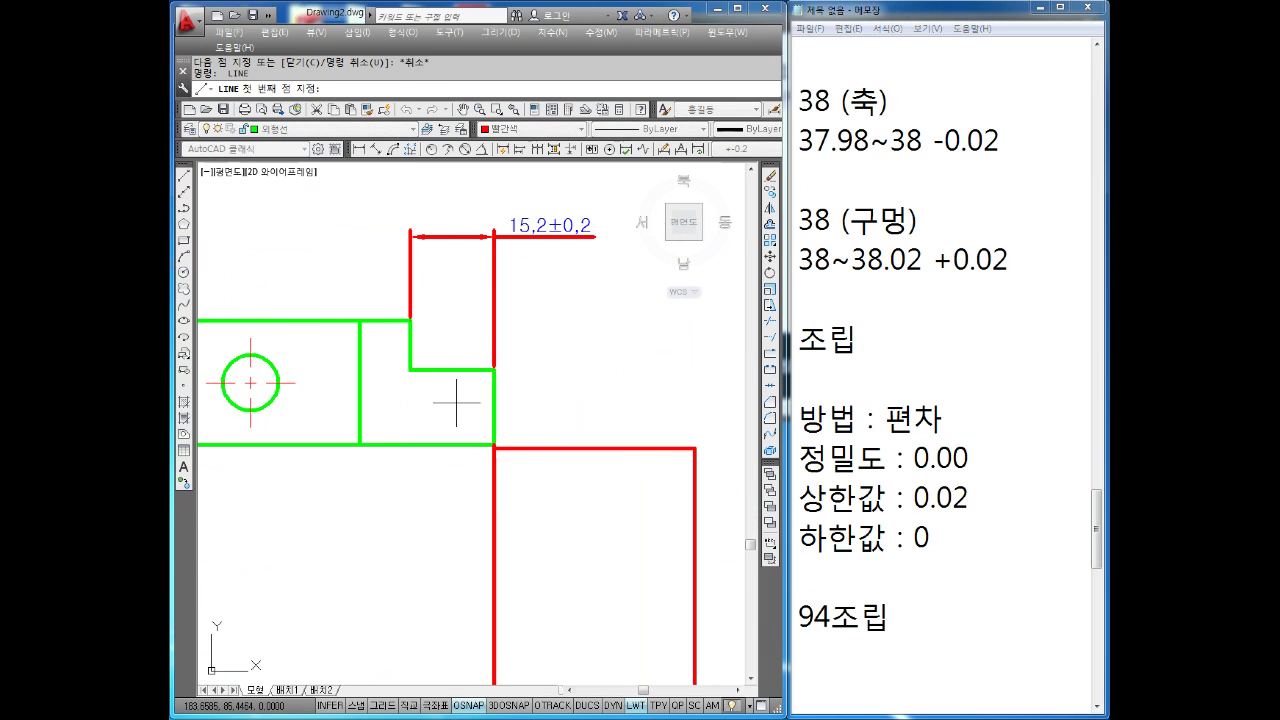
left_click(456, 403)
left_click(587, 403)
left_click(563, 381)
left_click(560, 428)
left_click(587, 403)
key("Escape")
scroll(451, 523, "down", 3)
scroll(451, 486, "up", 3)
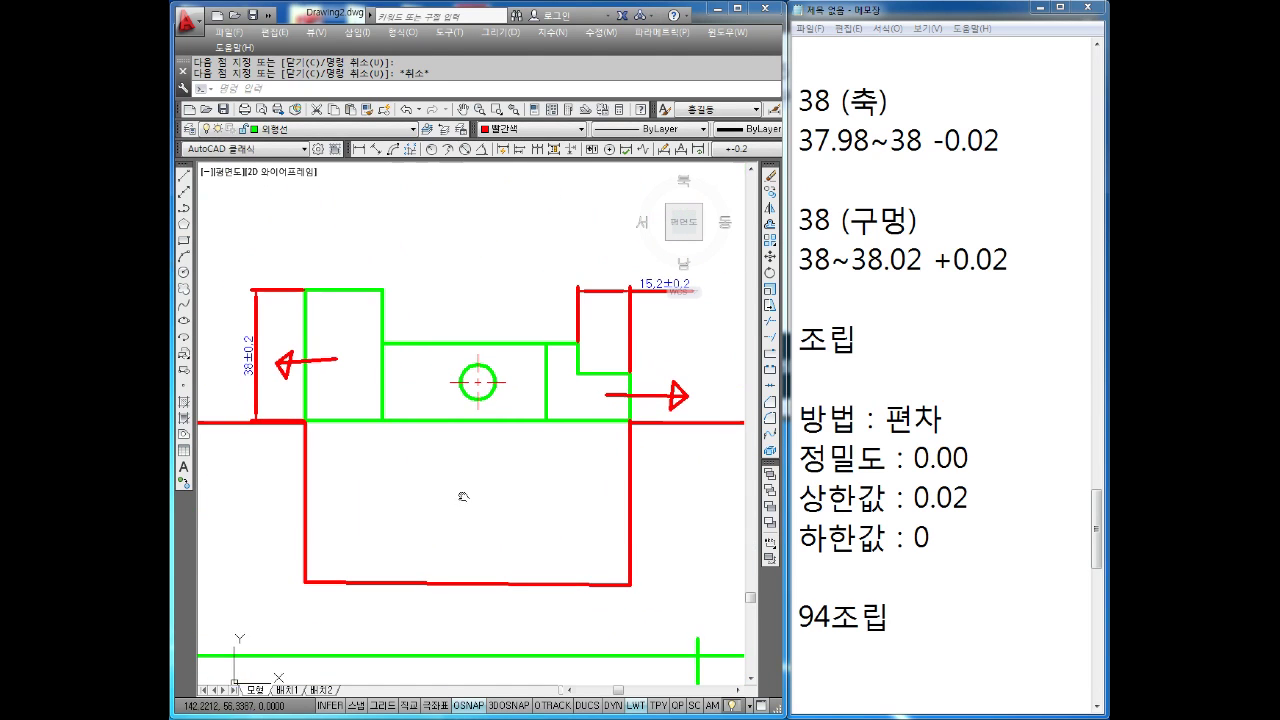
key("Escape")
key("Escape")
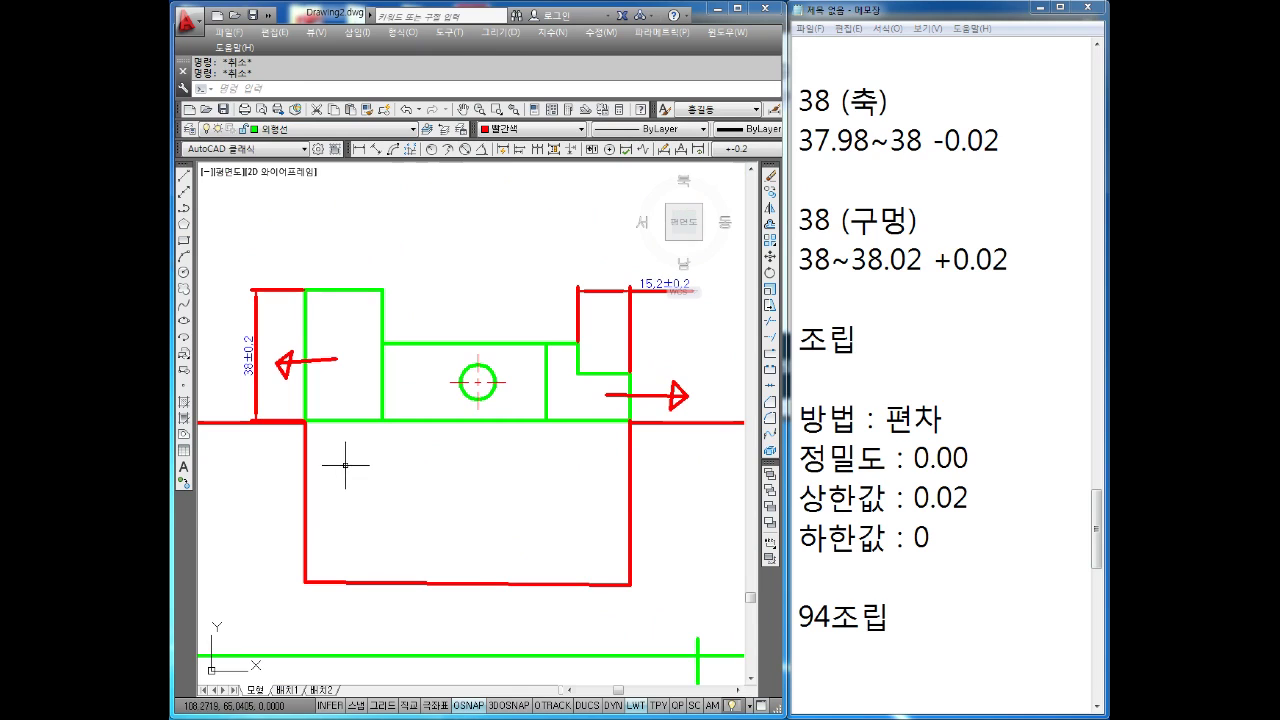
scroll(333, 395, "up", 8)
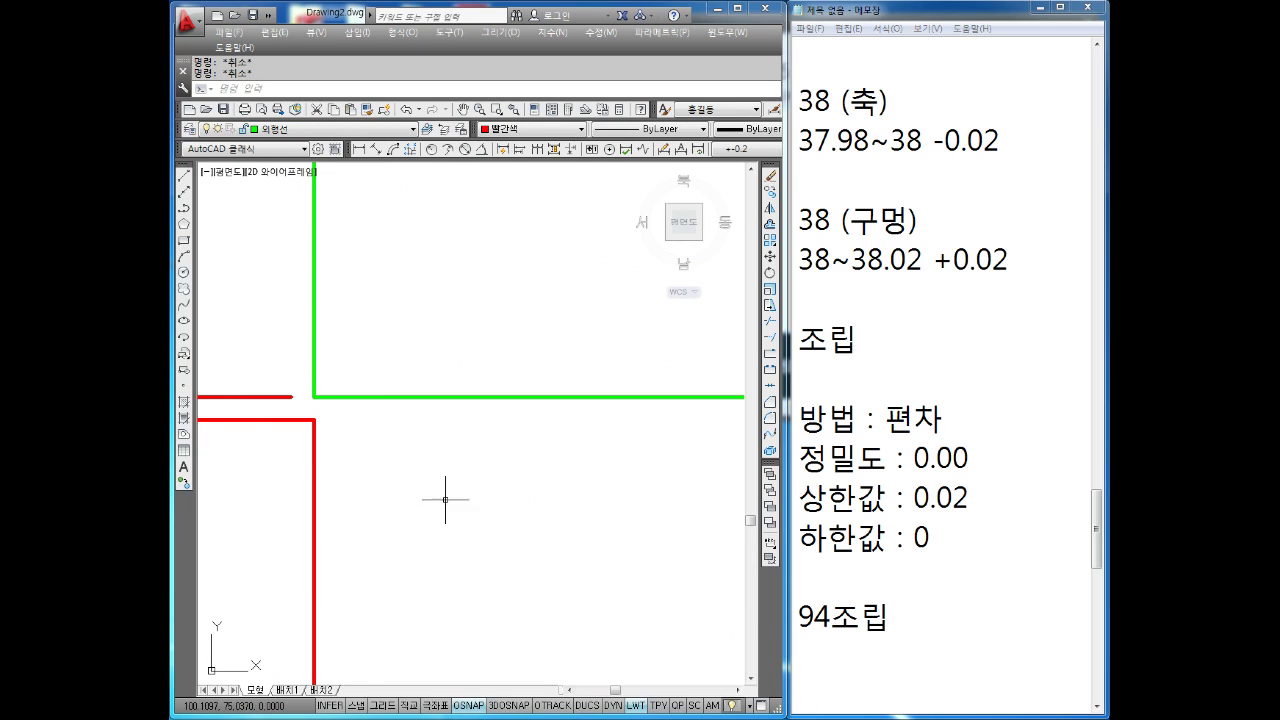
scroll(446, 500, "down", 2)
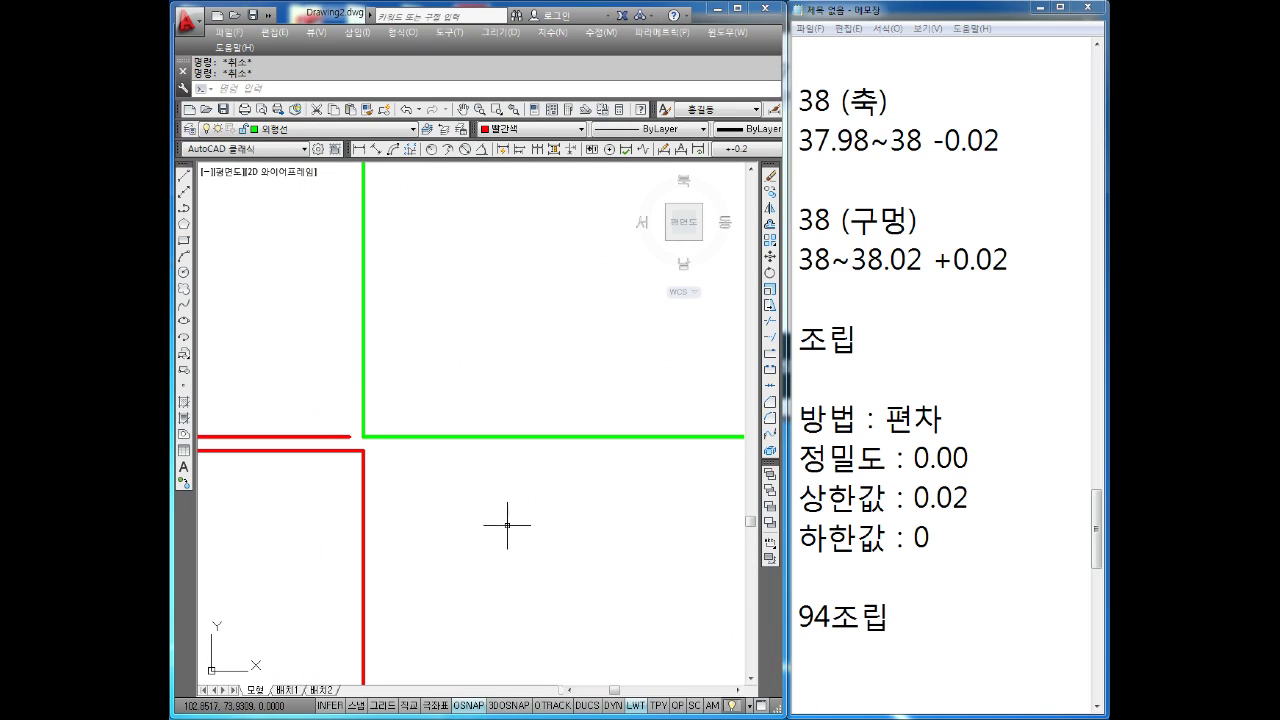
scroll(512, 519, "down", 5)
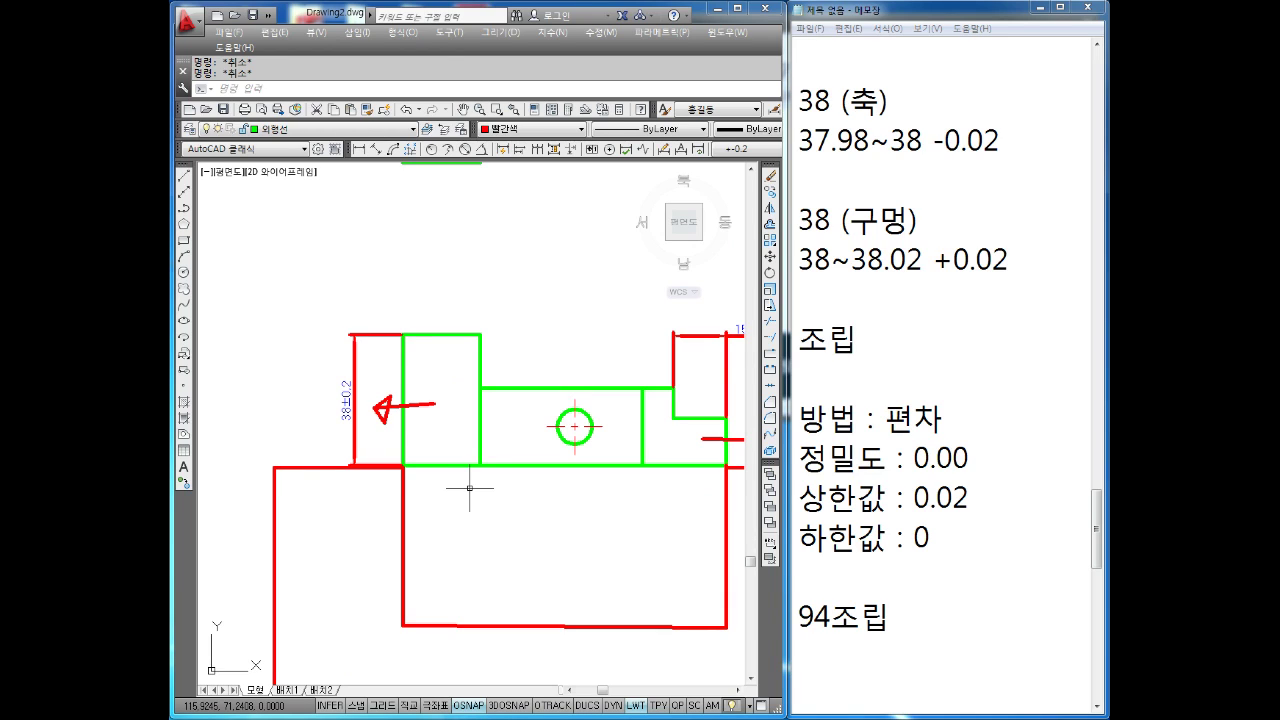
middle_click_drag(625, 583, 548, 551)
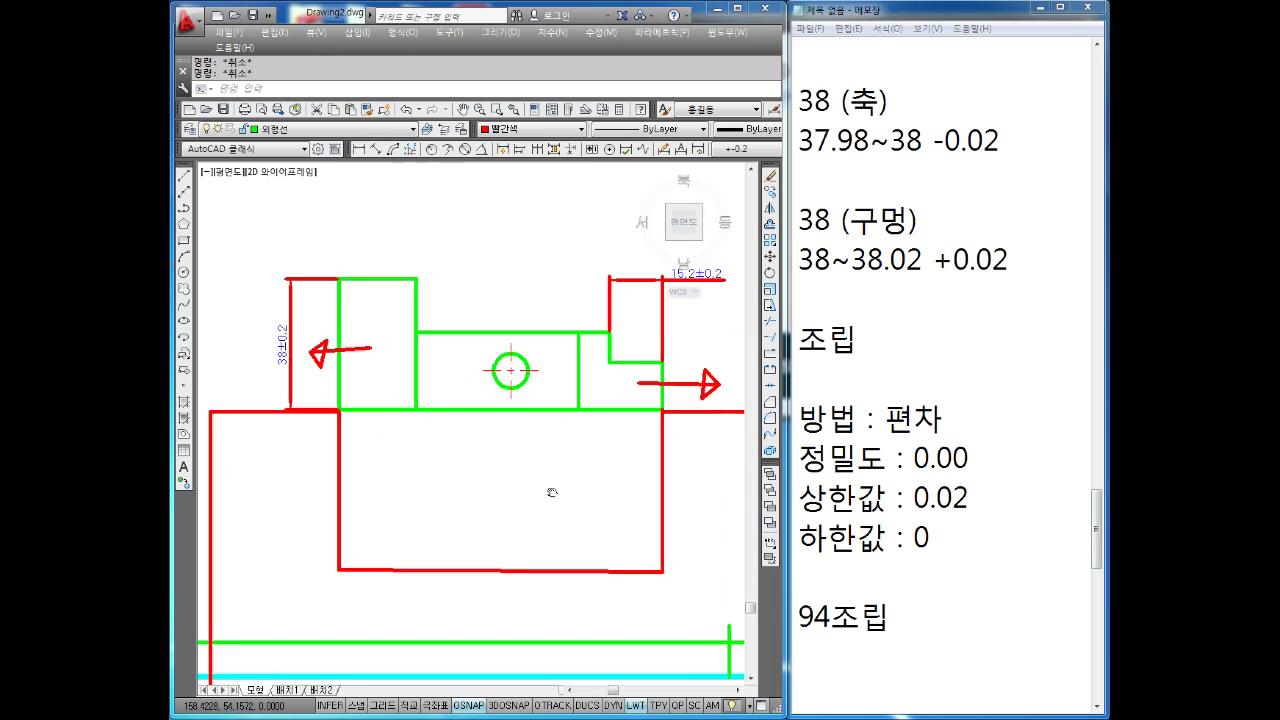
In the Notepad notes, change the A부품 value to 93.8 and the B부품 value to 94.1.
left_click(860, 602)
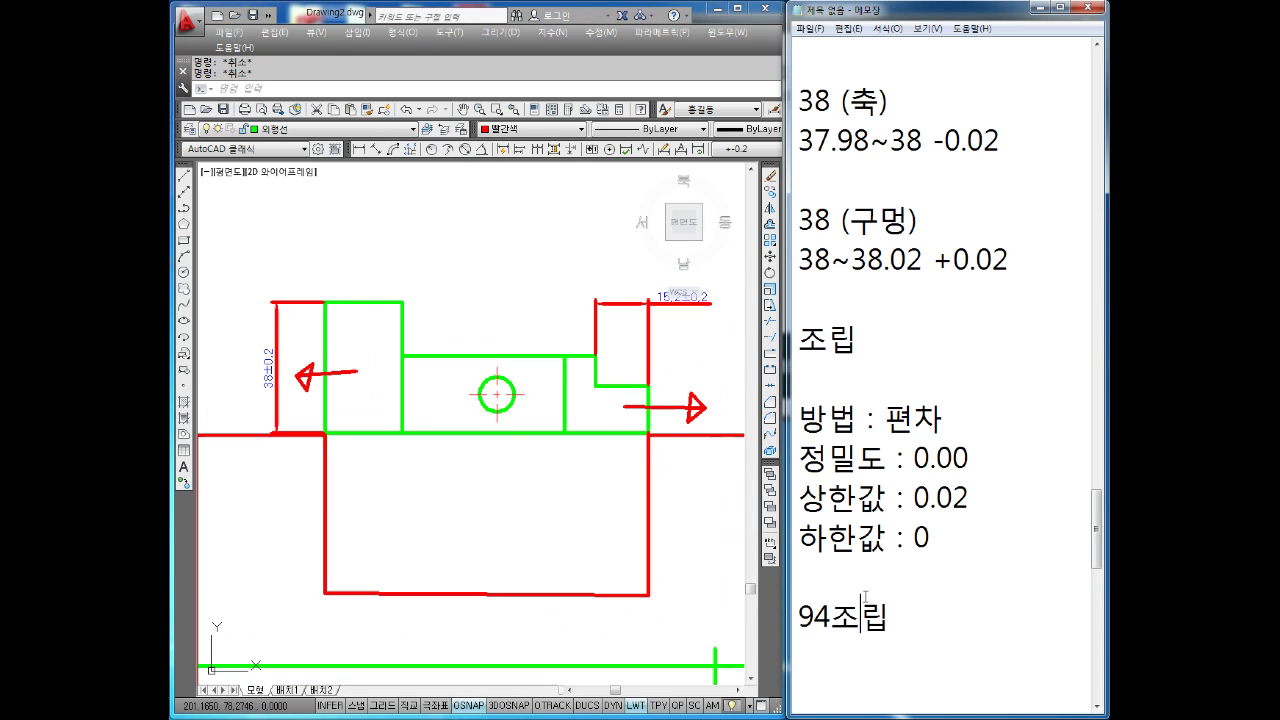
scroll(866, 598, "down", 2)
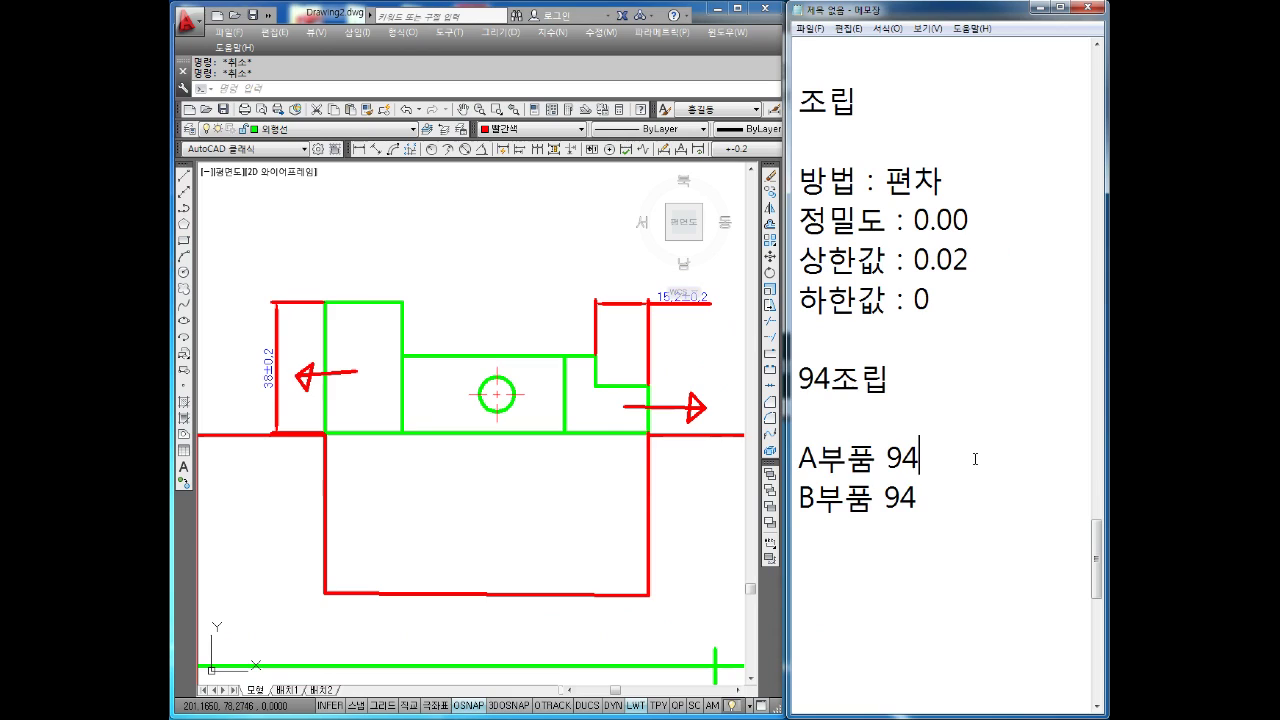
type("3.8")
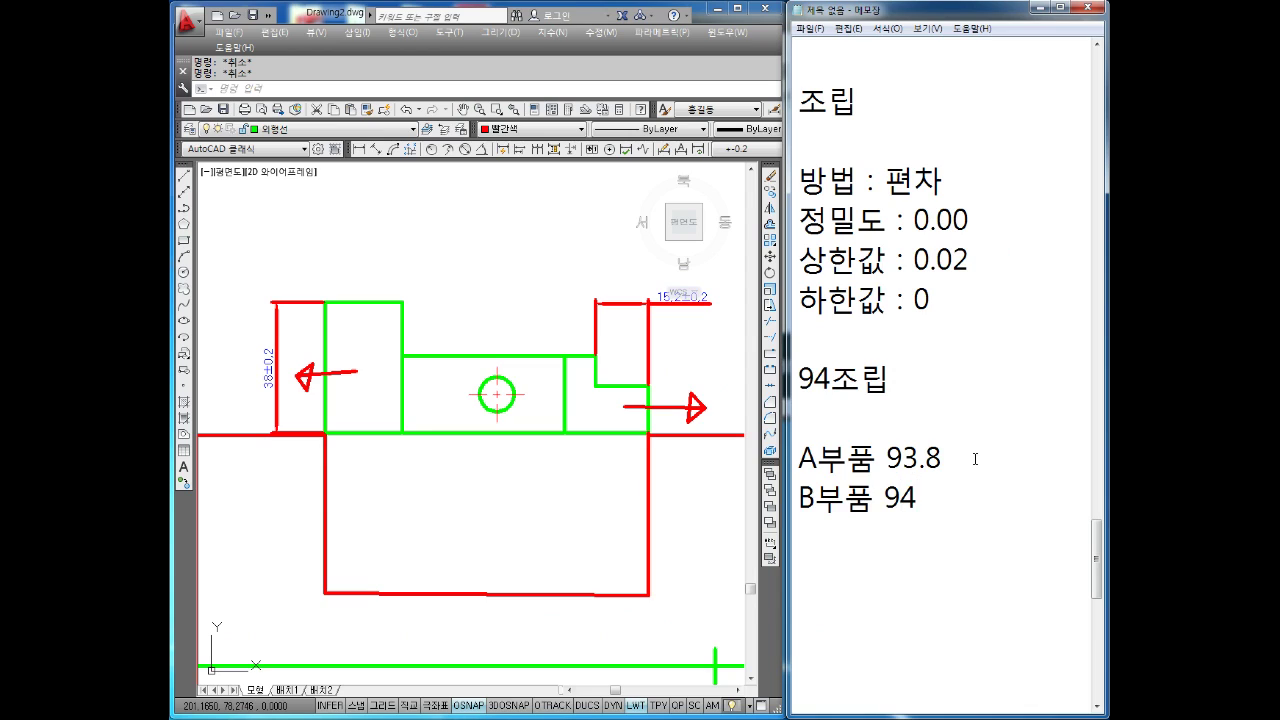
type(".1")
scroll(565, 445, "down", 1)
Examine in AutoCAD how the front view sits over the mating part's pocket, including the left arrow and height dimension.
left_click(523, 434)
scroll(556, 464, "down", 1)
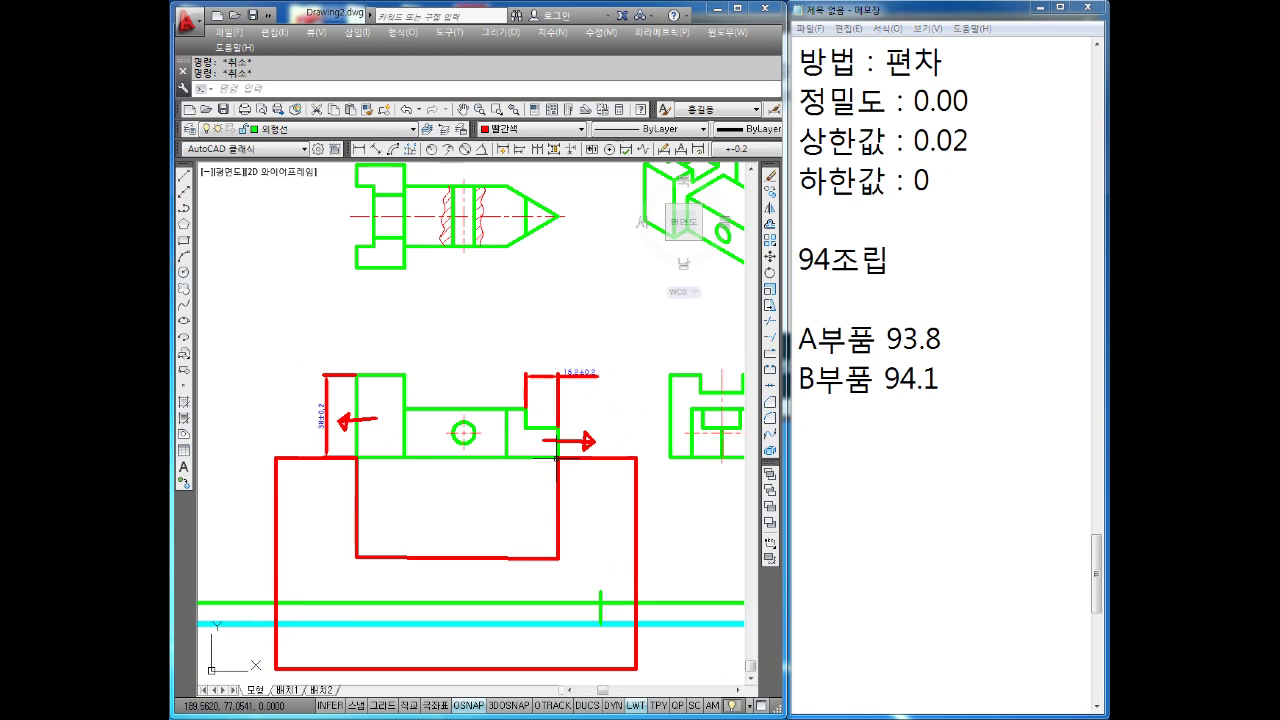
scroll(466, 428, "up", 2)
middle_click_drag(368, 418, 482, 418)
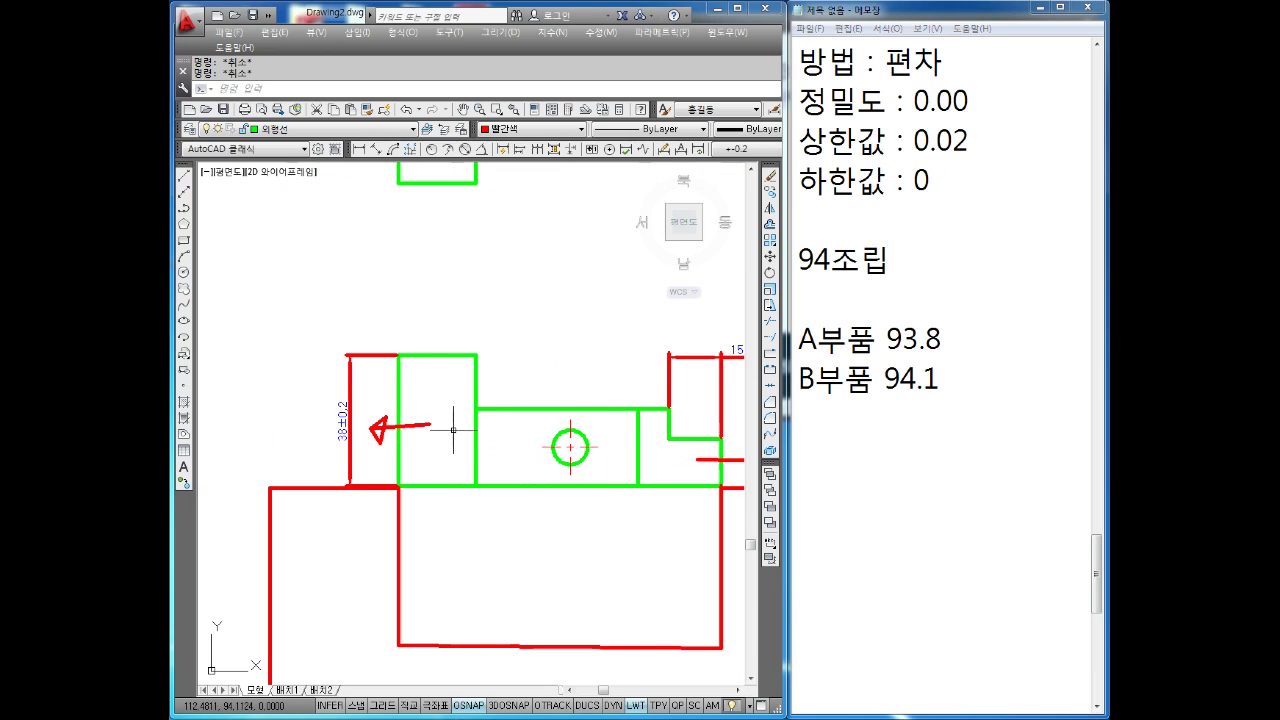
scroll(357, 423, "up", 4)
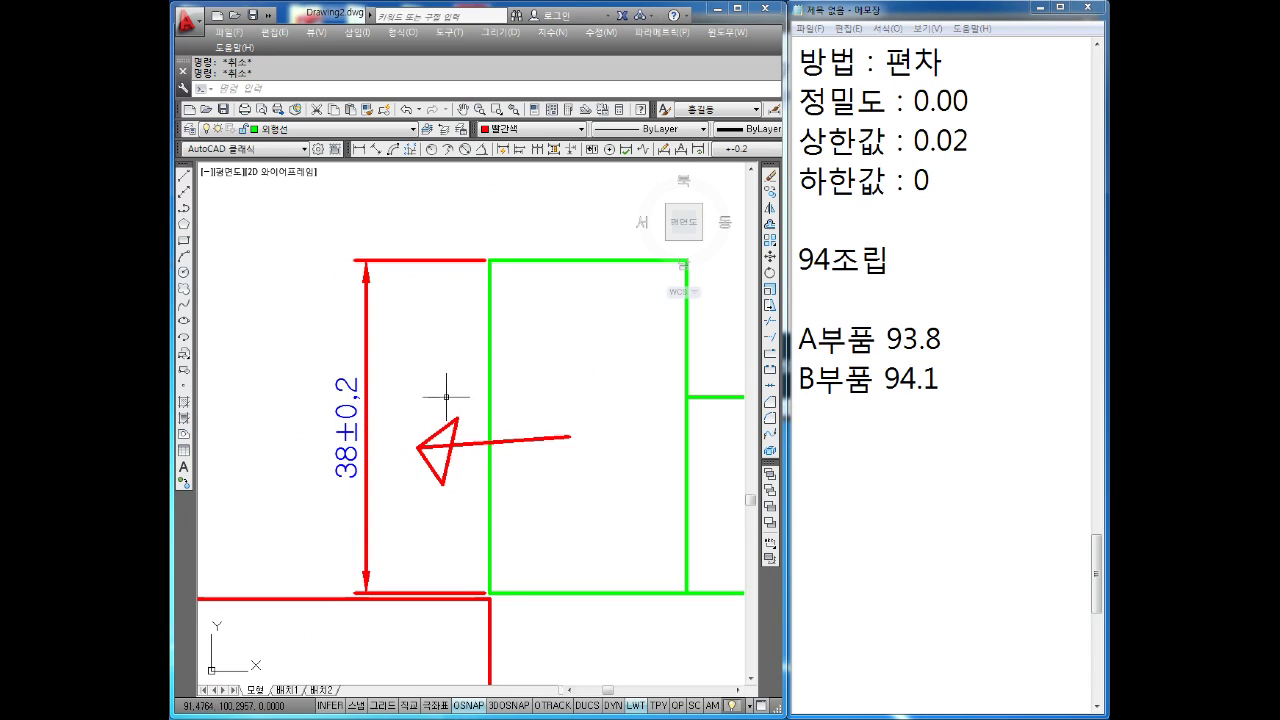
scroll(445, 394, "down", 2)
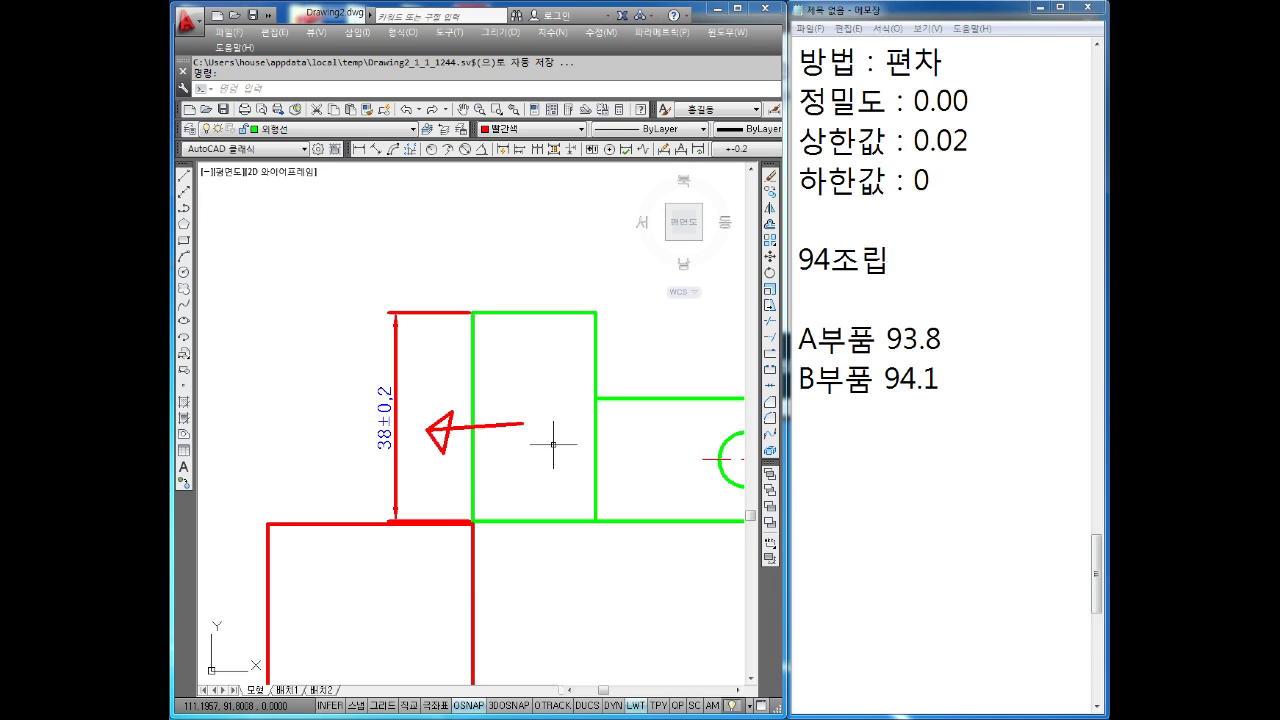
scroll(563, 435, "down", 2)
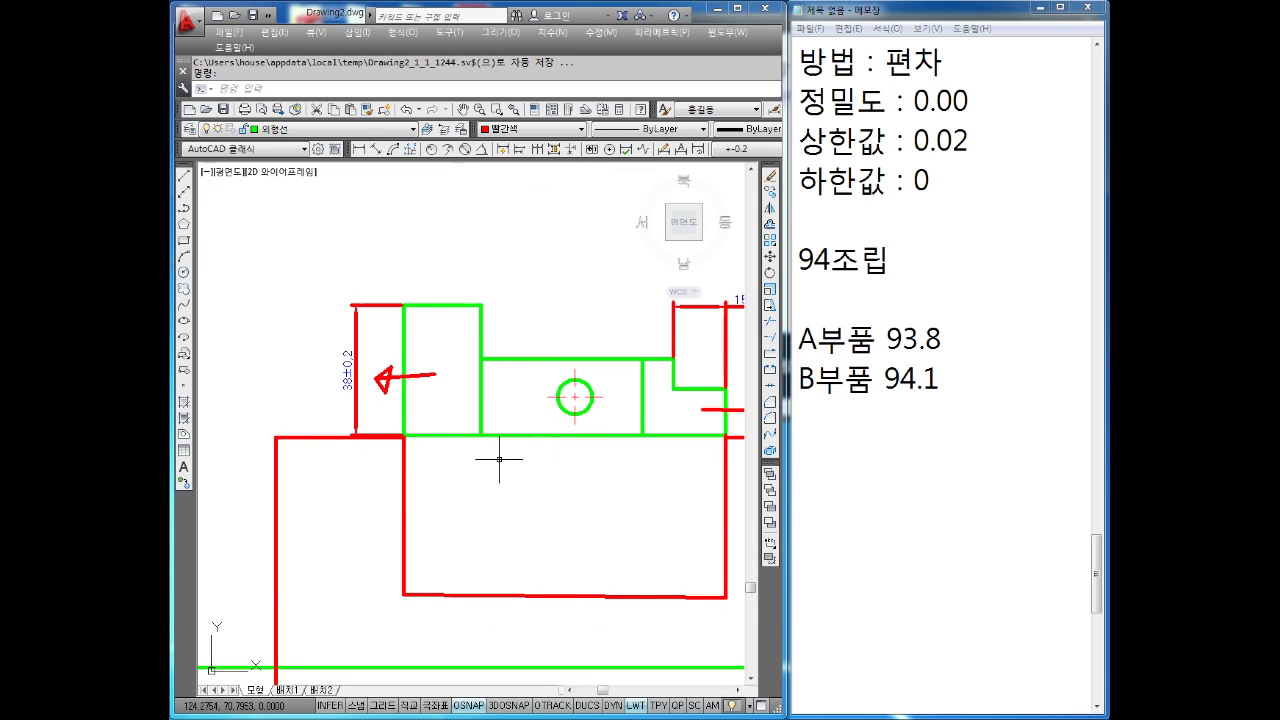
scroll(512, 447, "down", 2)
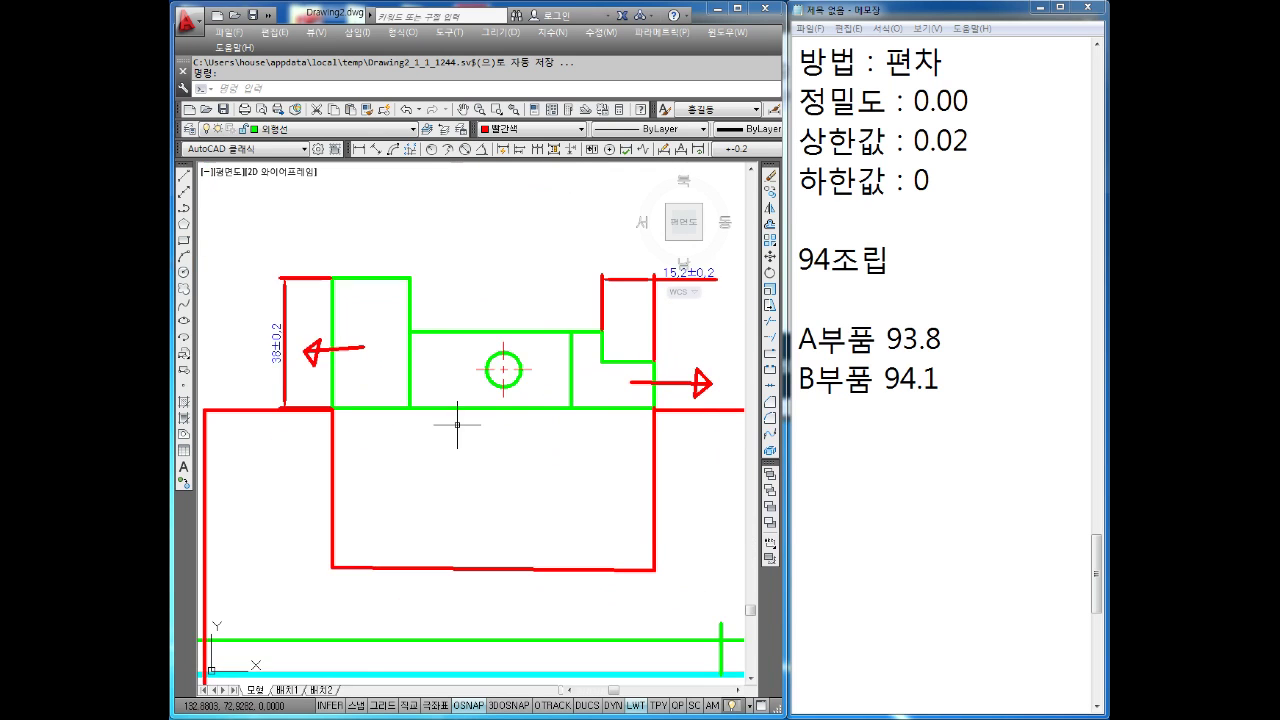
Delete the mating part's outer vertical sides and the three lines of its pocket.
middle_click_drag(401, 471, 407, 410)
left_click(628, 457)
left_click(466, 463)
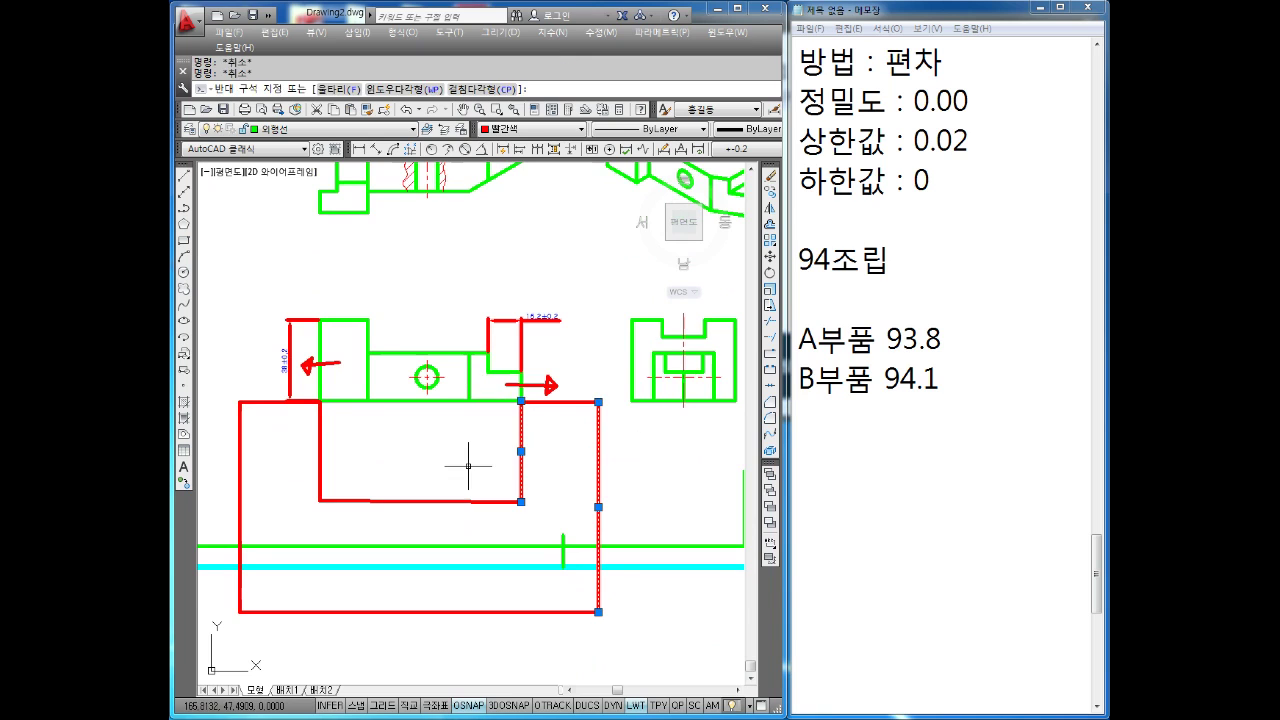
key("Delete")
middle_click_drag(468, 464, 517, 398)
left_click(620, 420)
left_click(266, 446)
key("Delete")
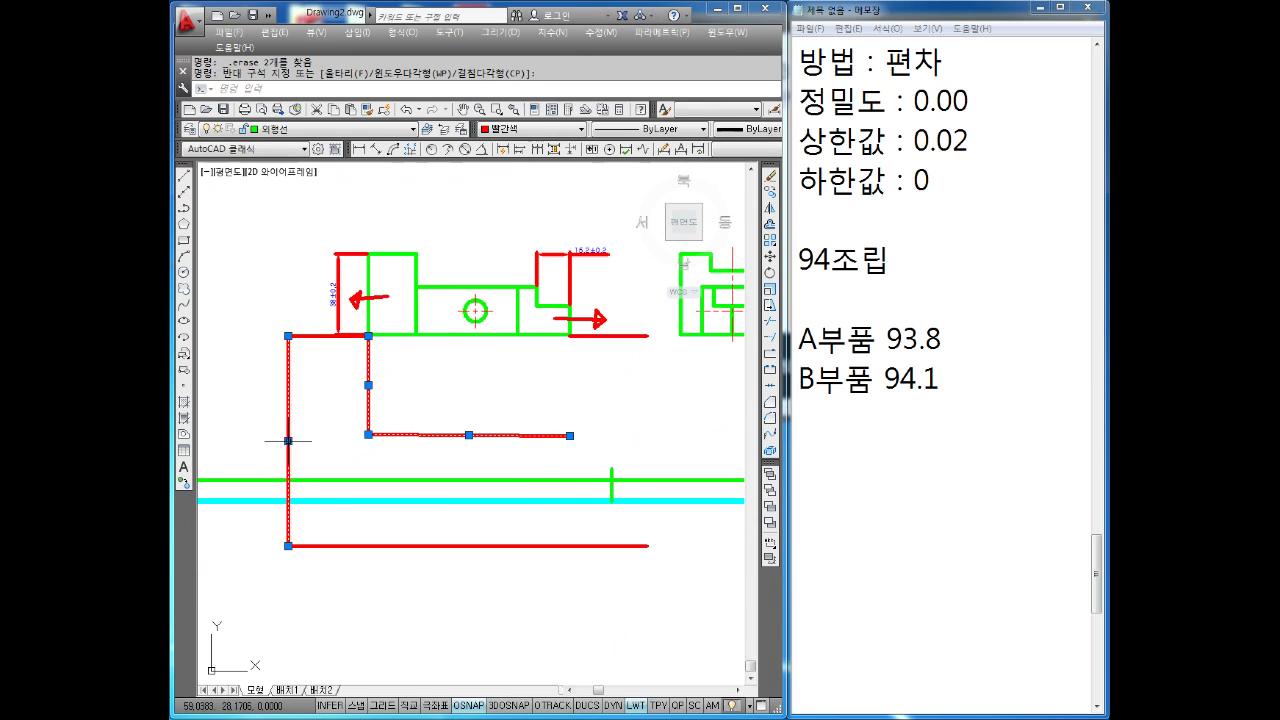
Delete the left arrow, the height dimension and the mating part's upper-left edge beside the front view.
scroll(434, 557, "up", 2)
left_click(404, 300)
left_click(306, 450)
key("Delete")
left_click(374, 374)
left_click(349, 434)
key("Delete")
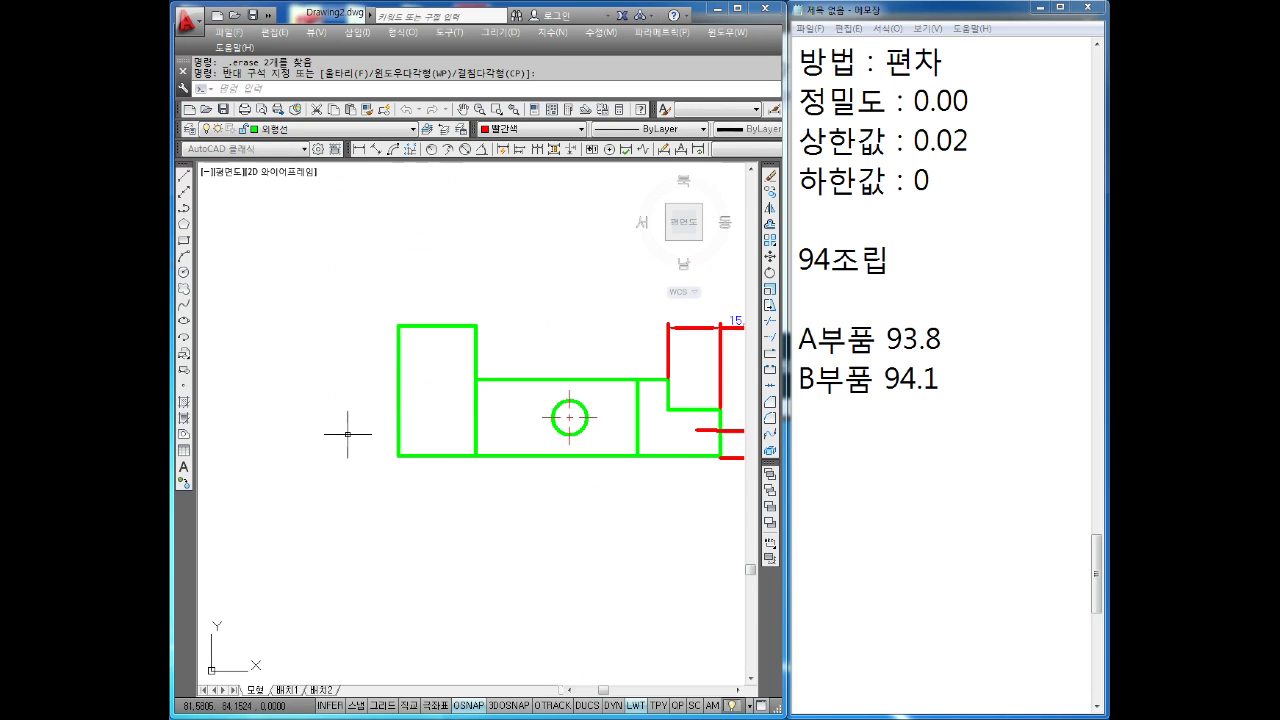
Delete the step-width dimension, the right arrow and the remaining mating part lines around the front view.
middle_click_drag(656, 374, 414, 444)
left_click(586, 336)
left_click(543, 557)
key("Delete")
left_click(563, 337)
left_click(515, 535)
middle_click_drag(369, 463, 420, 347)
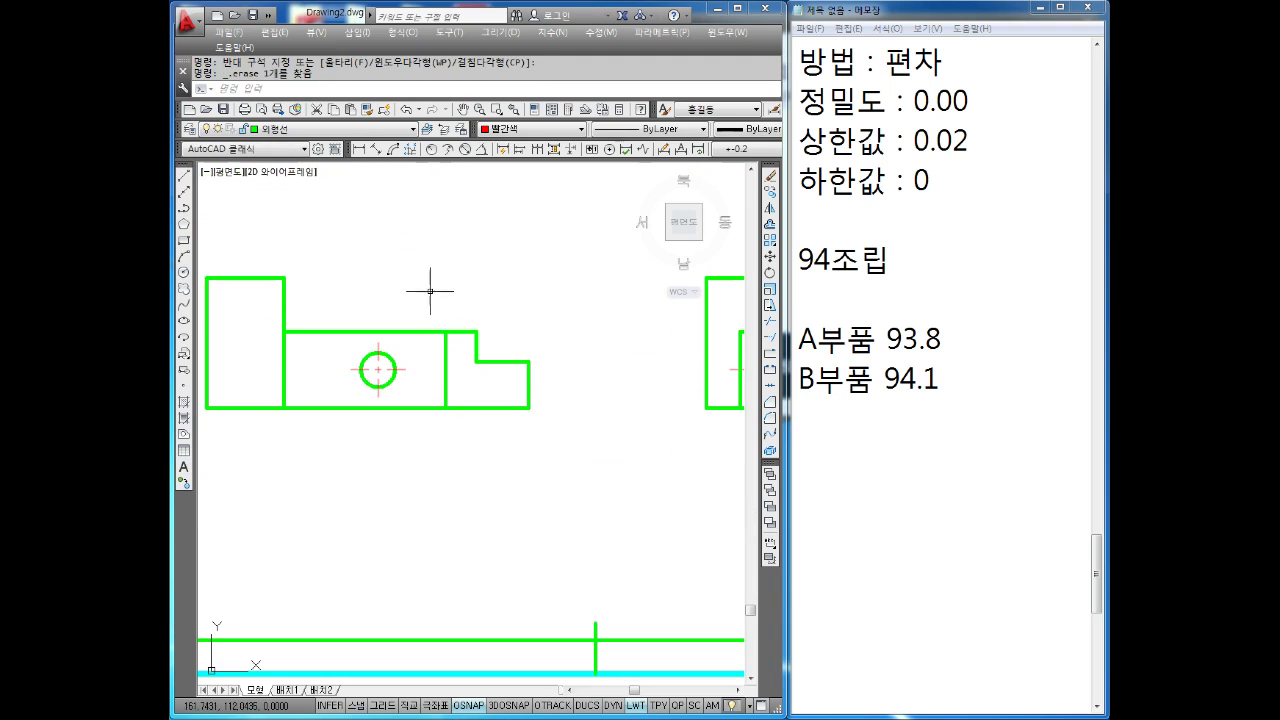
key("Delete")
key("Escape")
Maximize the drawing window and make the custom dimension style without tolerances current.
left_click(745, 8)
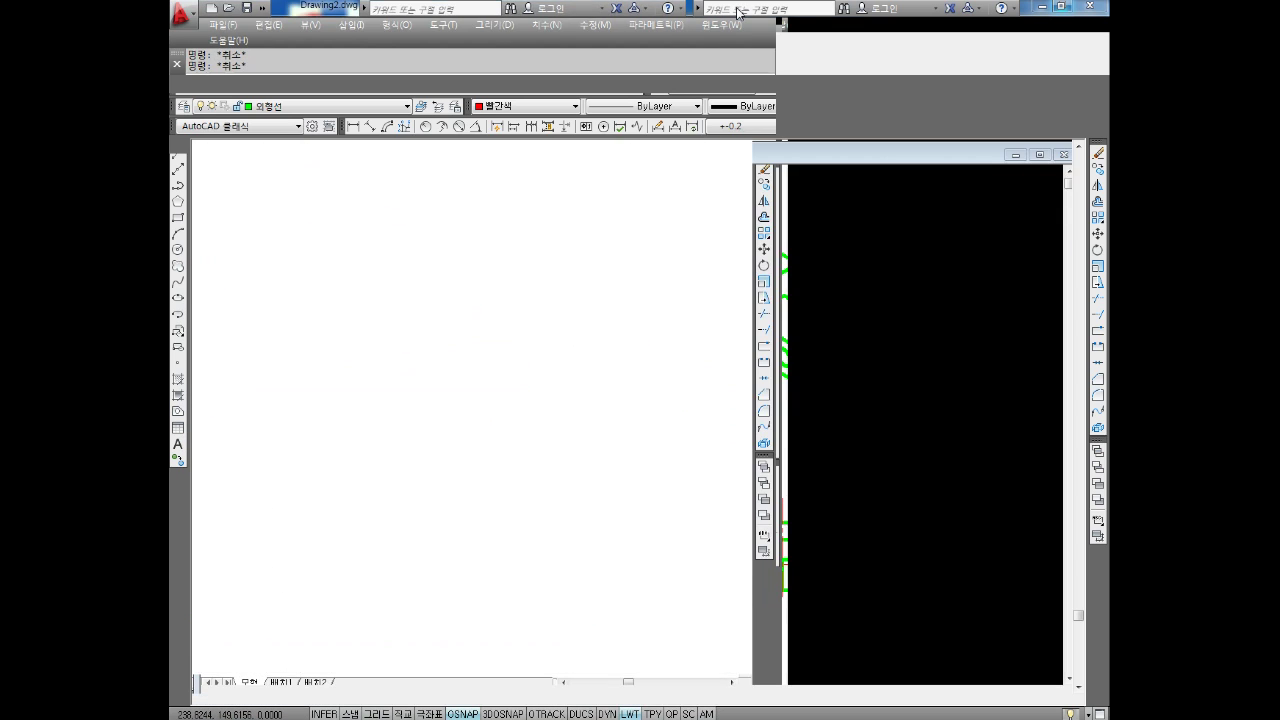
left_click(752, 127)
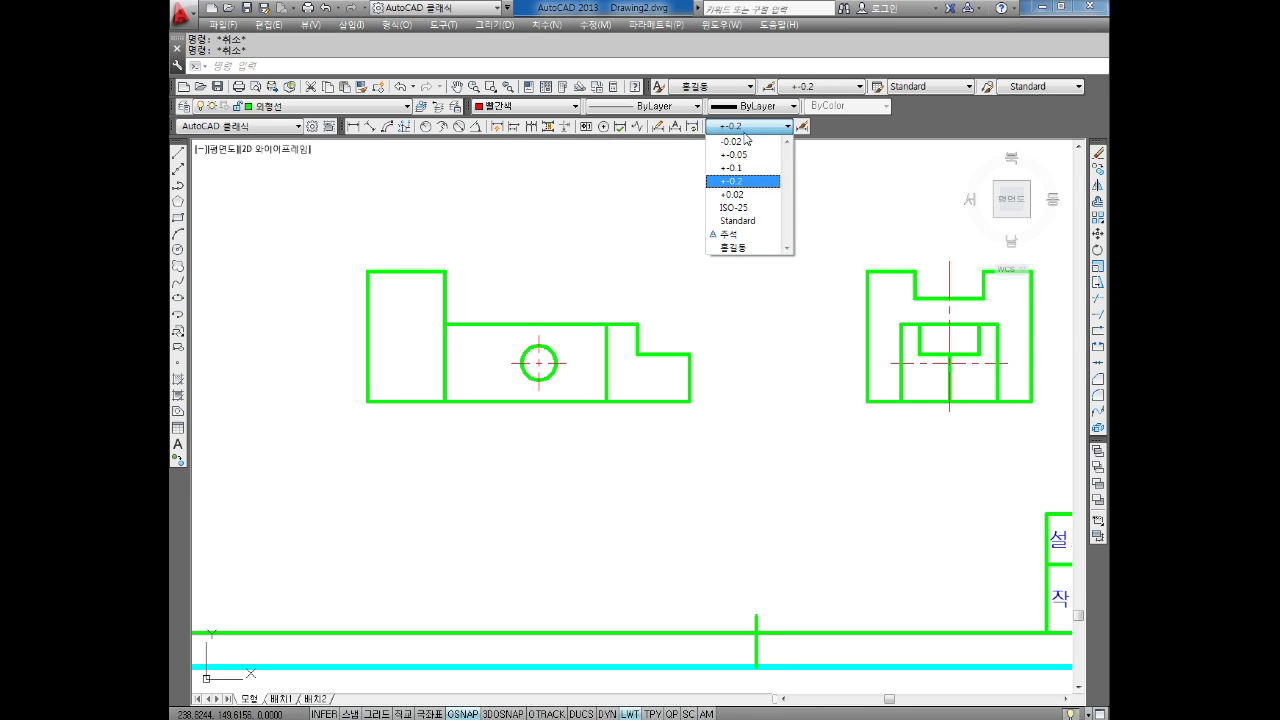
left_click(757, 248)
Dimension the front view's overall length with a linear dimension placed below it.
left_click(352, 126)
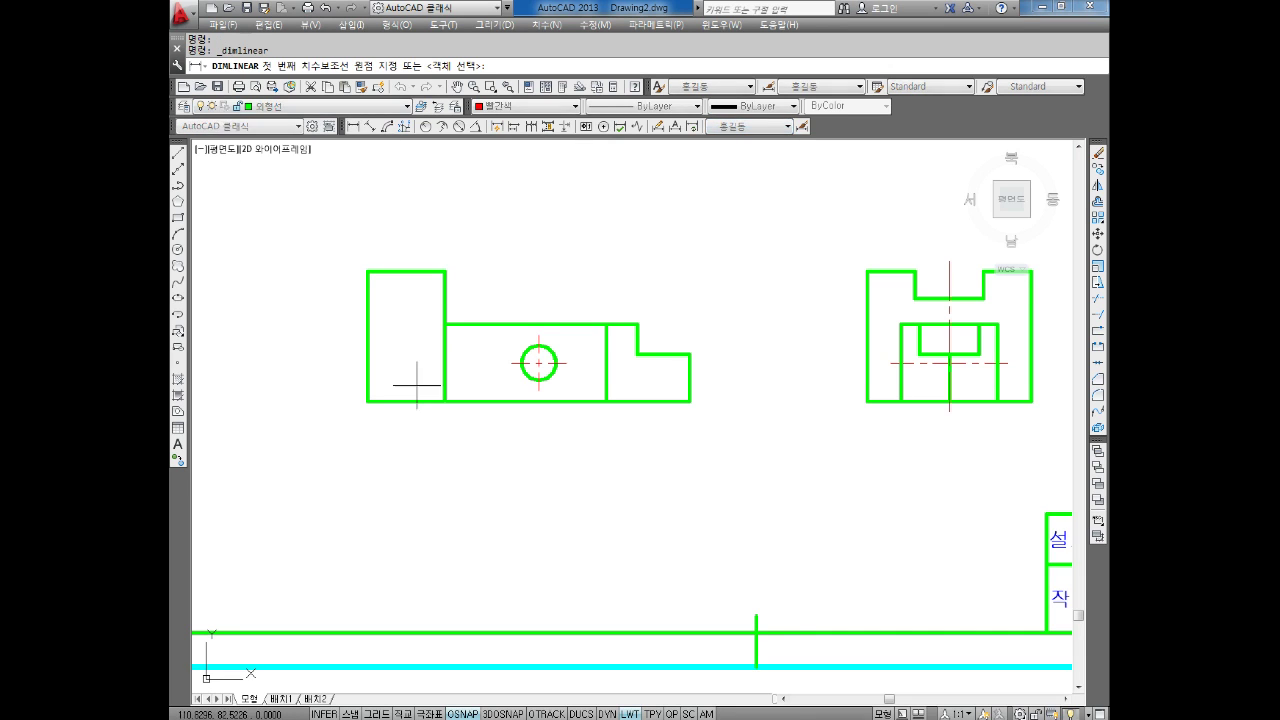
left_click(367, 401)
left_click(689, 401)
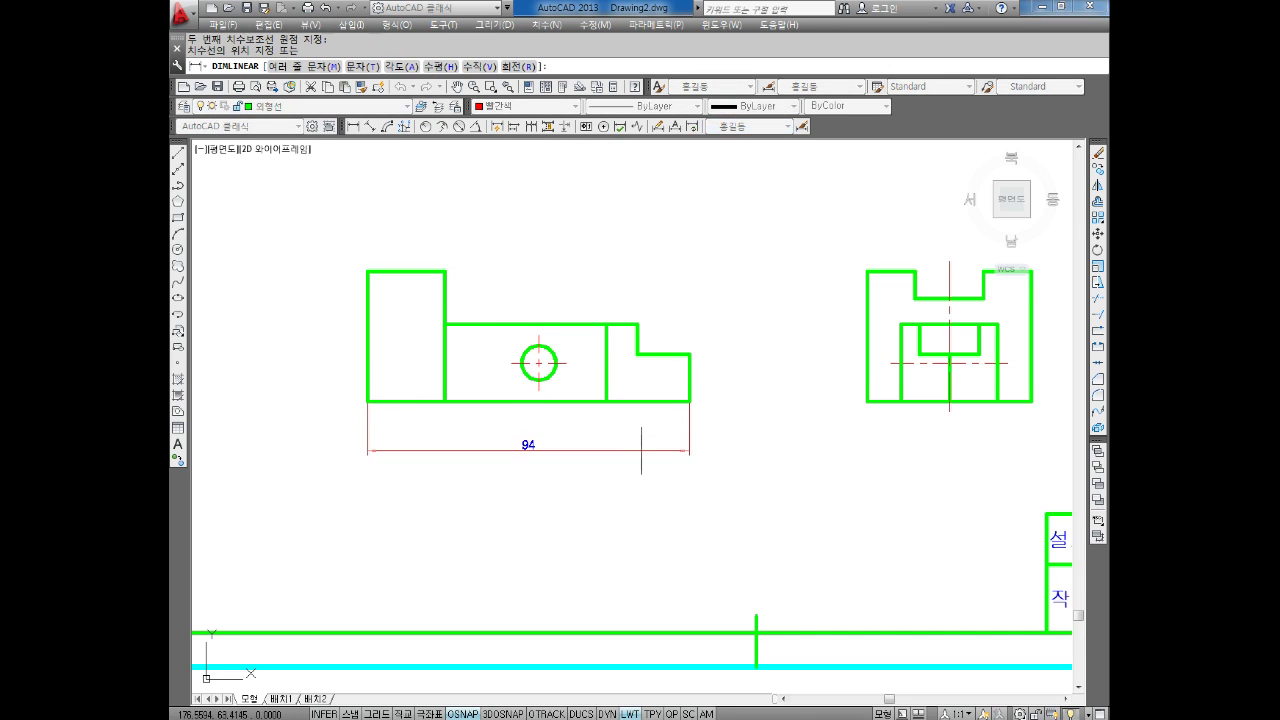
left_click(584, 427)
Dimension the front view's left-side height with a vertical linear dimension placed outside its left edge.
key("Return")
scroll(357, 300, "up", 2)
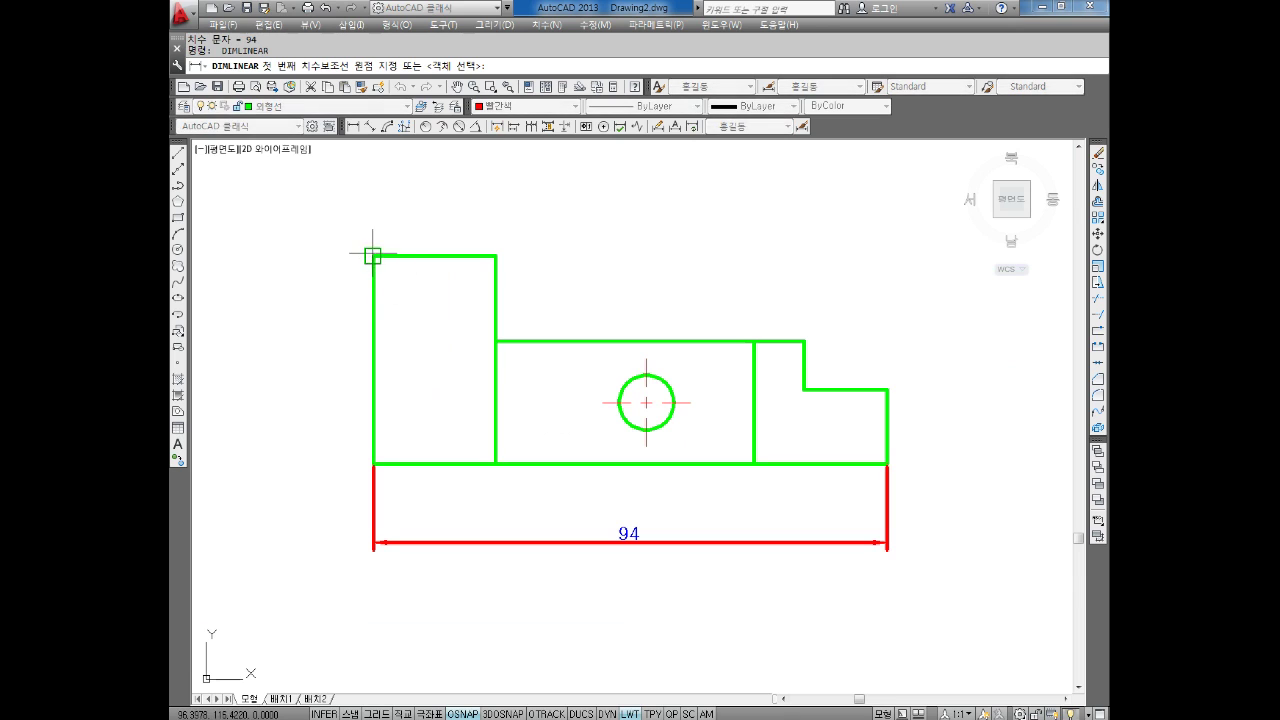
left_click(373, 256)
left_click(373, 463)
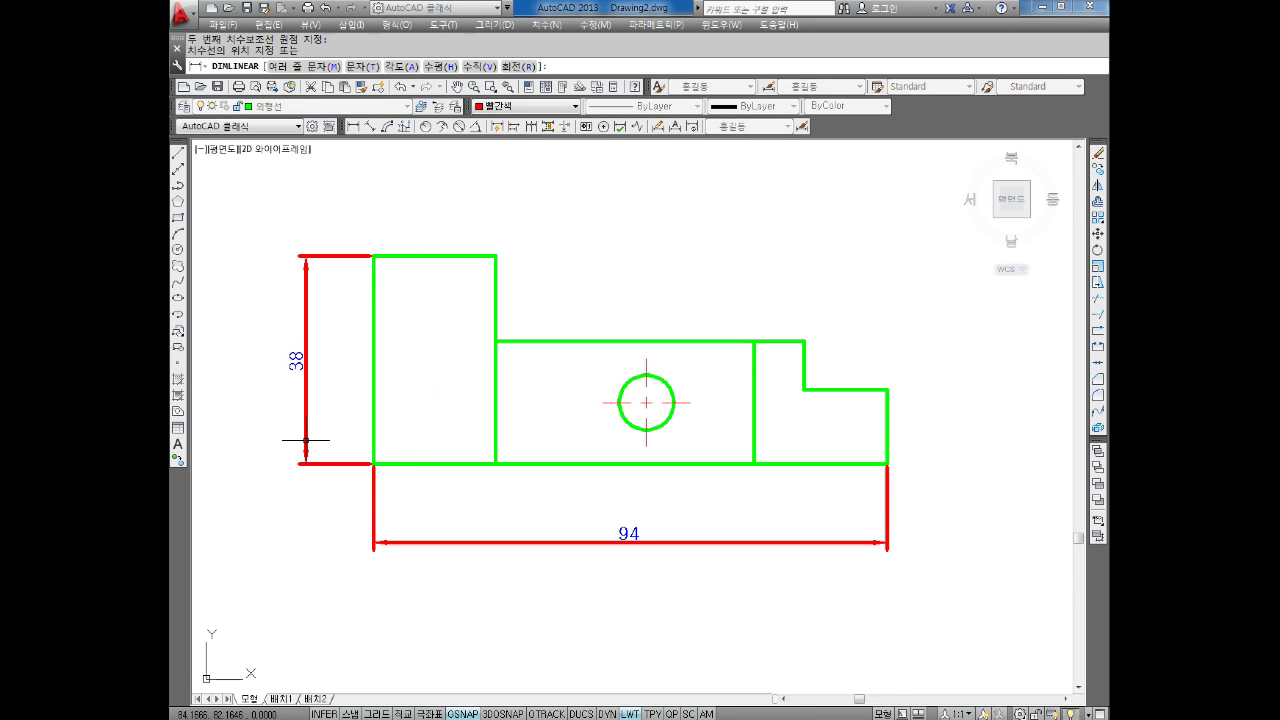
left_click(305, 450)
key("Escape")
middle_click_drag(646, 457, 621, 384)
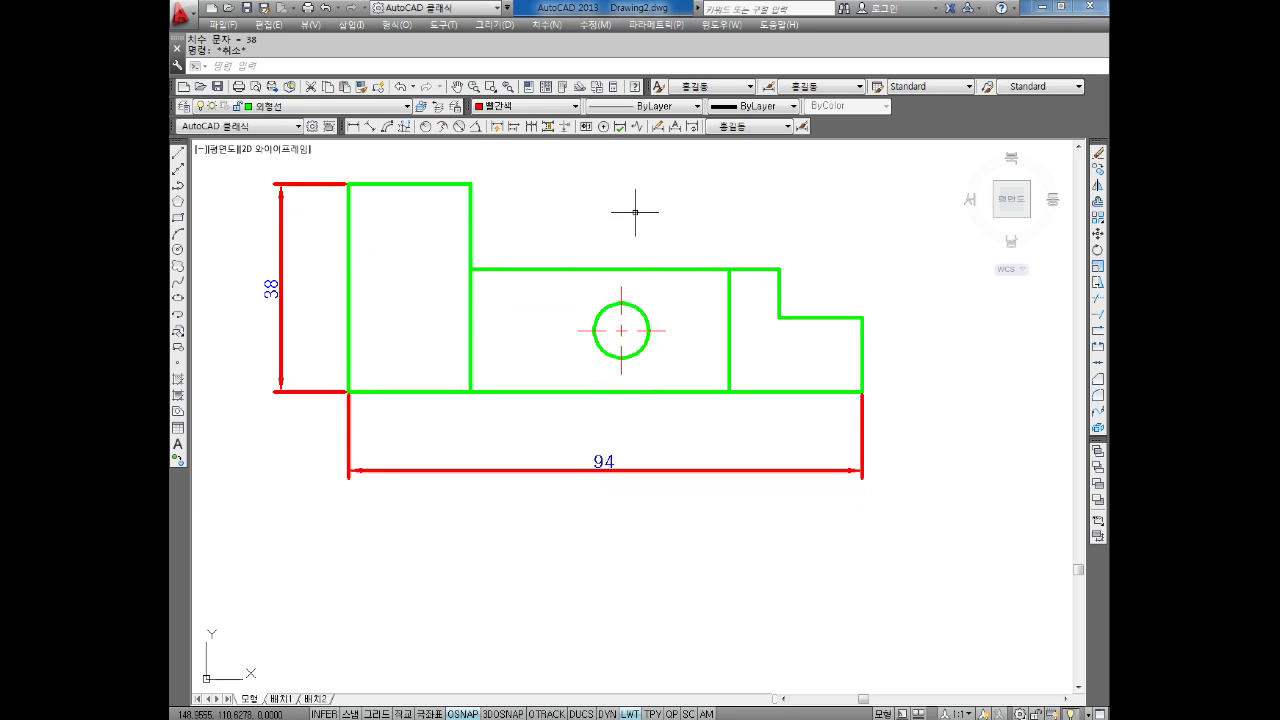
Make the +-0.1 dimension style current and add a linear dimension of the front view's overall length below the existing one.
key("Escape")
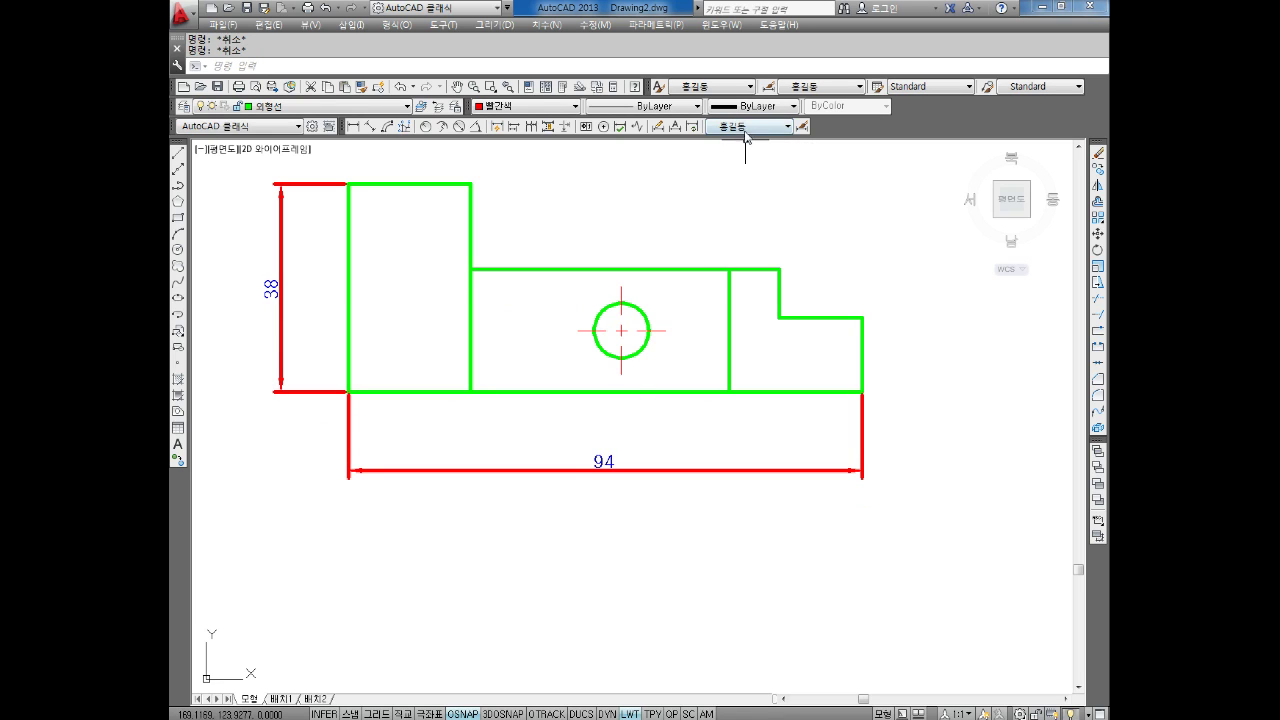
left_click(745, 127)
left_click(740, 163)
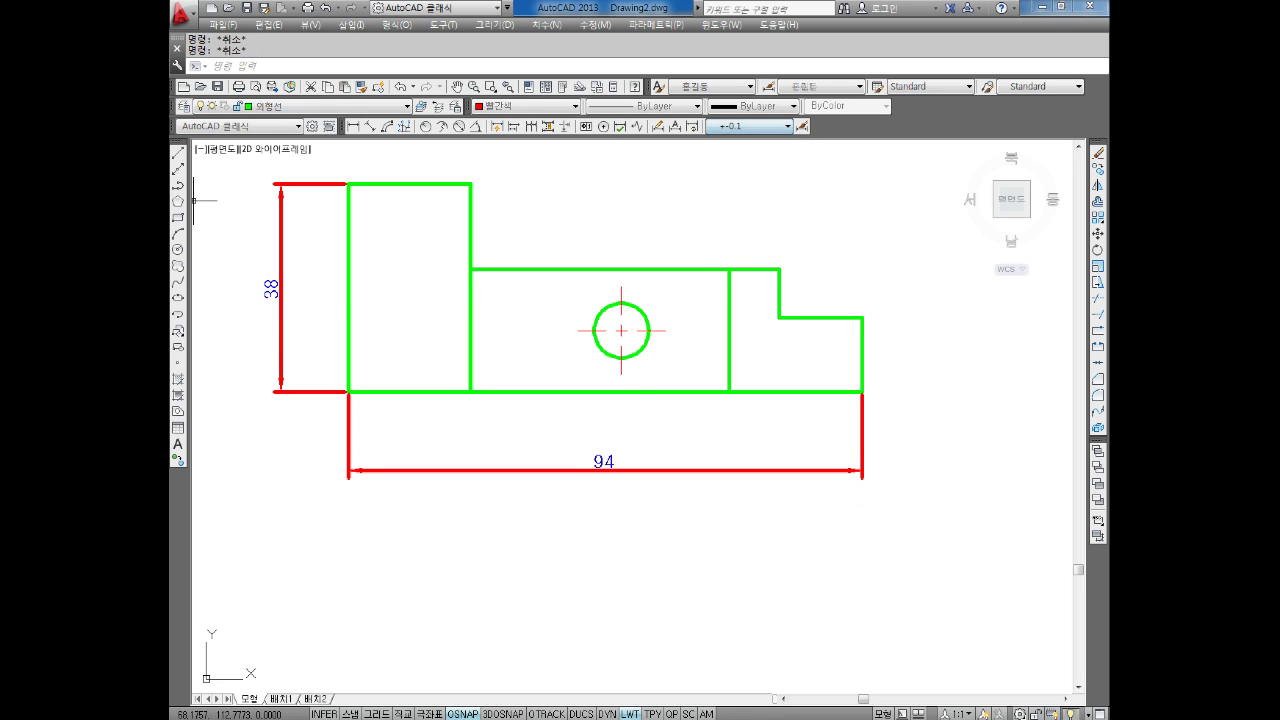
left_click(353, 126)
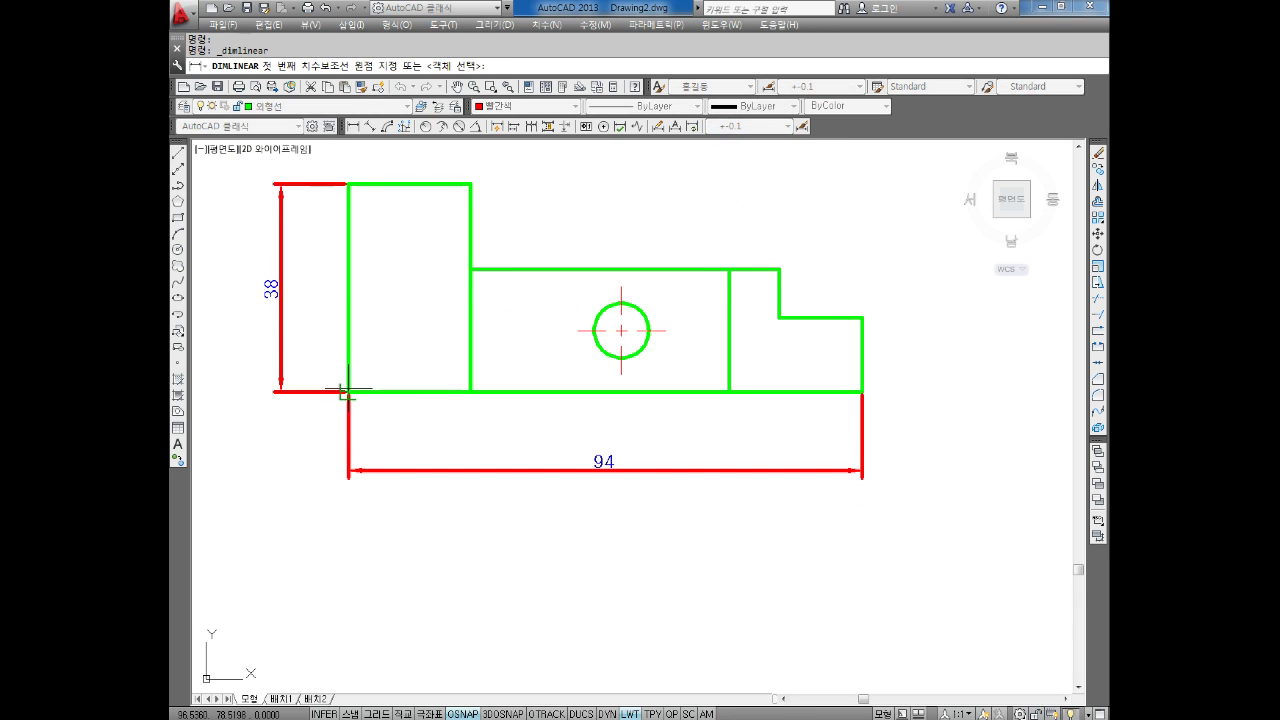
left_click(347, 391)
left_click(862, 391)
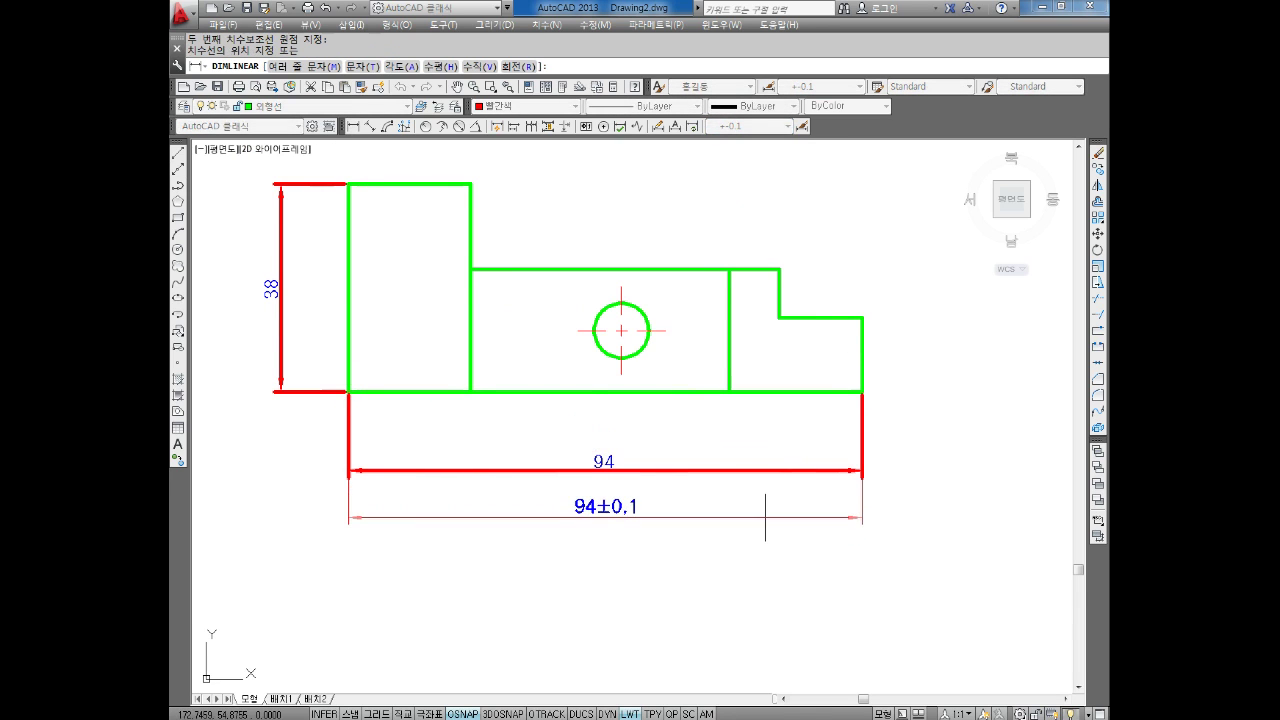
left_click(765, 517)
key("Escape")
Make the +0.02 dimension style current and dimension the diameter of the front view's hole.
middle_click_drag(619, 304, 587, 374)
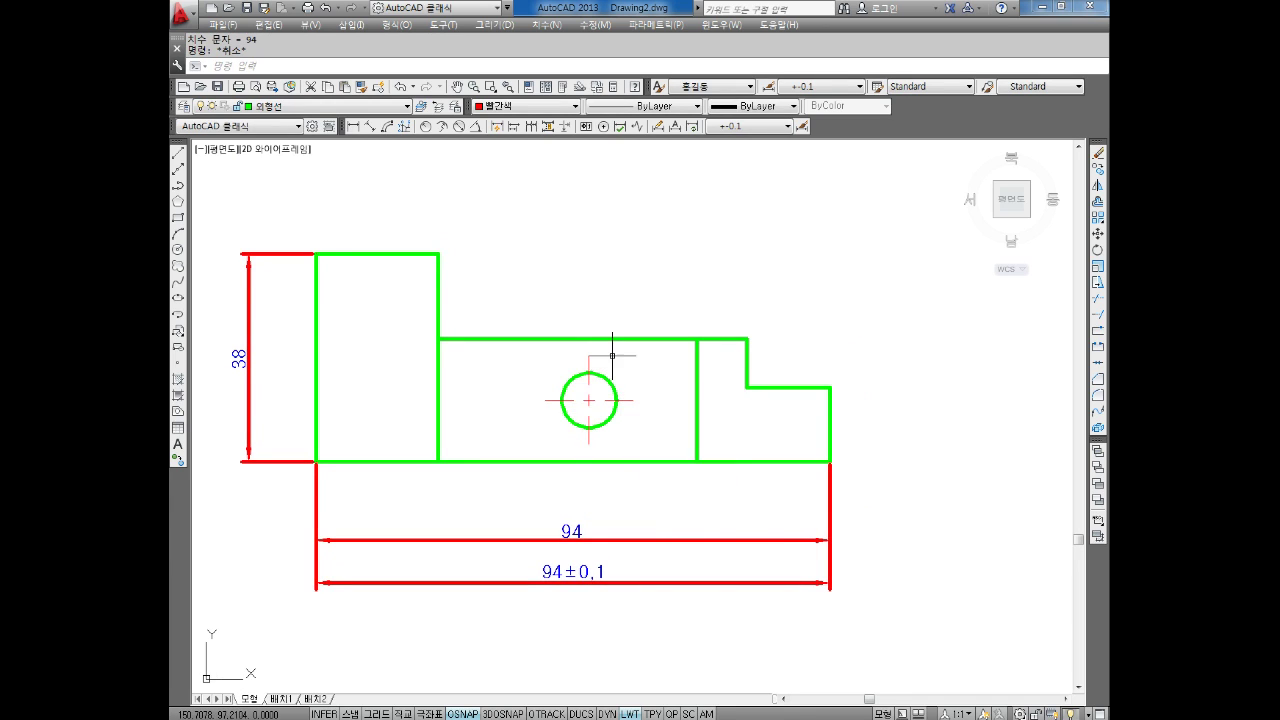
scroll(700, 160, "up", 2)
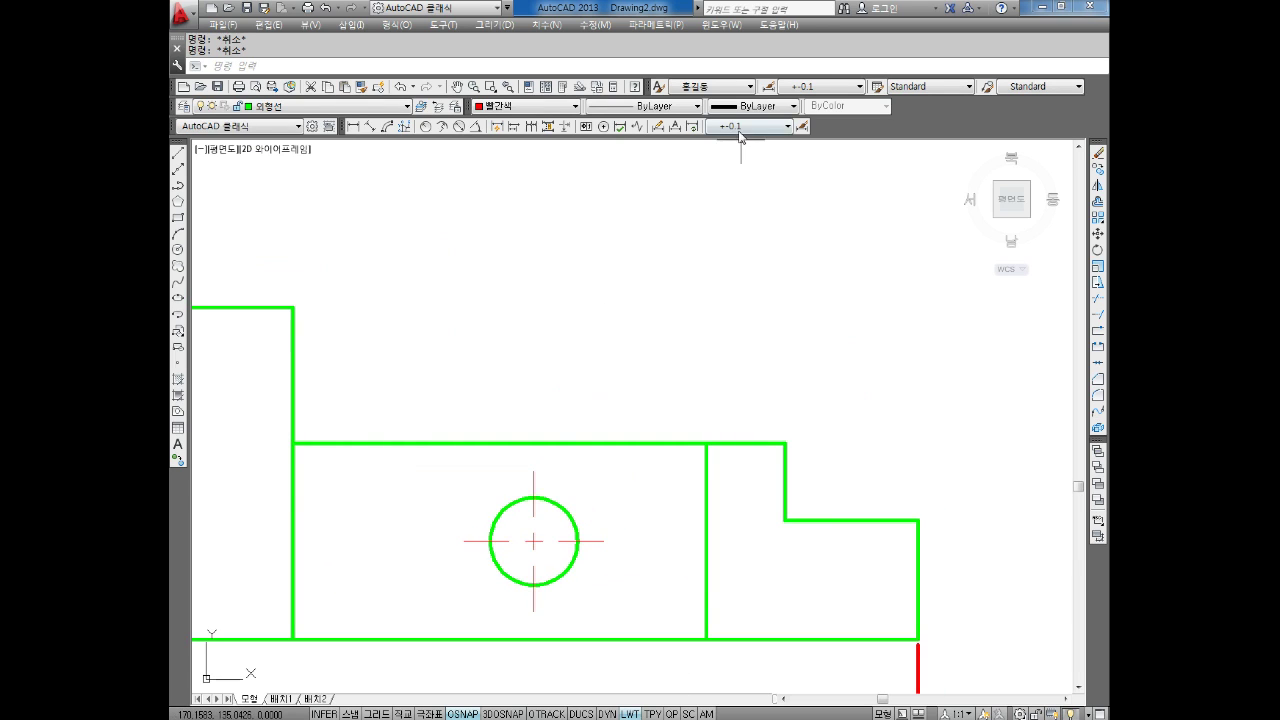
left_click(741, 128)
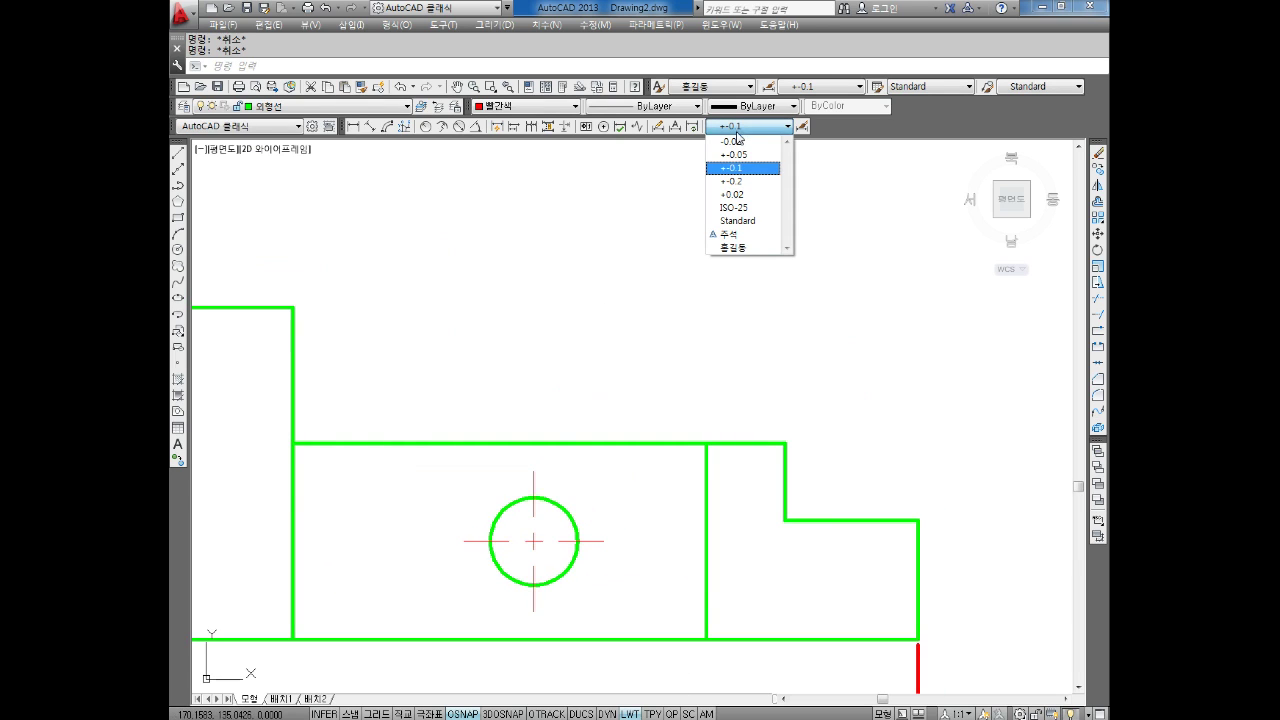
left_click(733, 194)
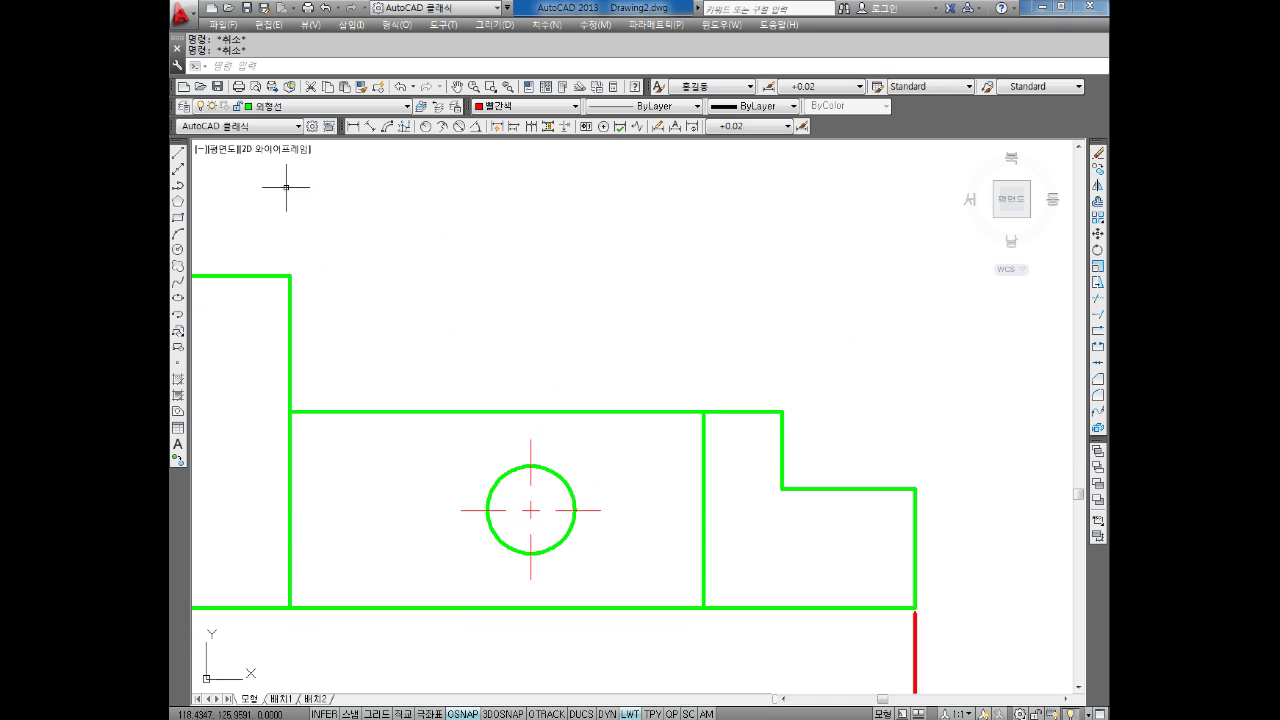
left_click(458, 127)
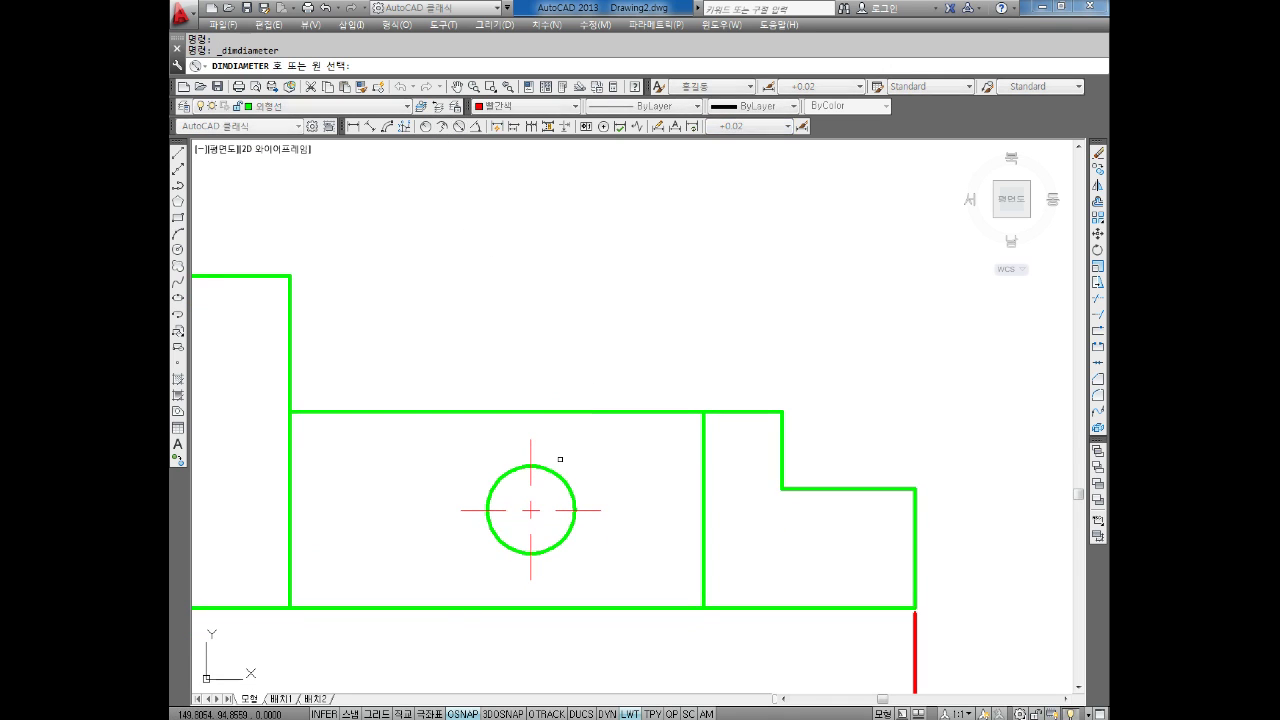
left_click(559, 477)
left_click(610, 465)
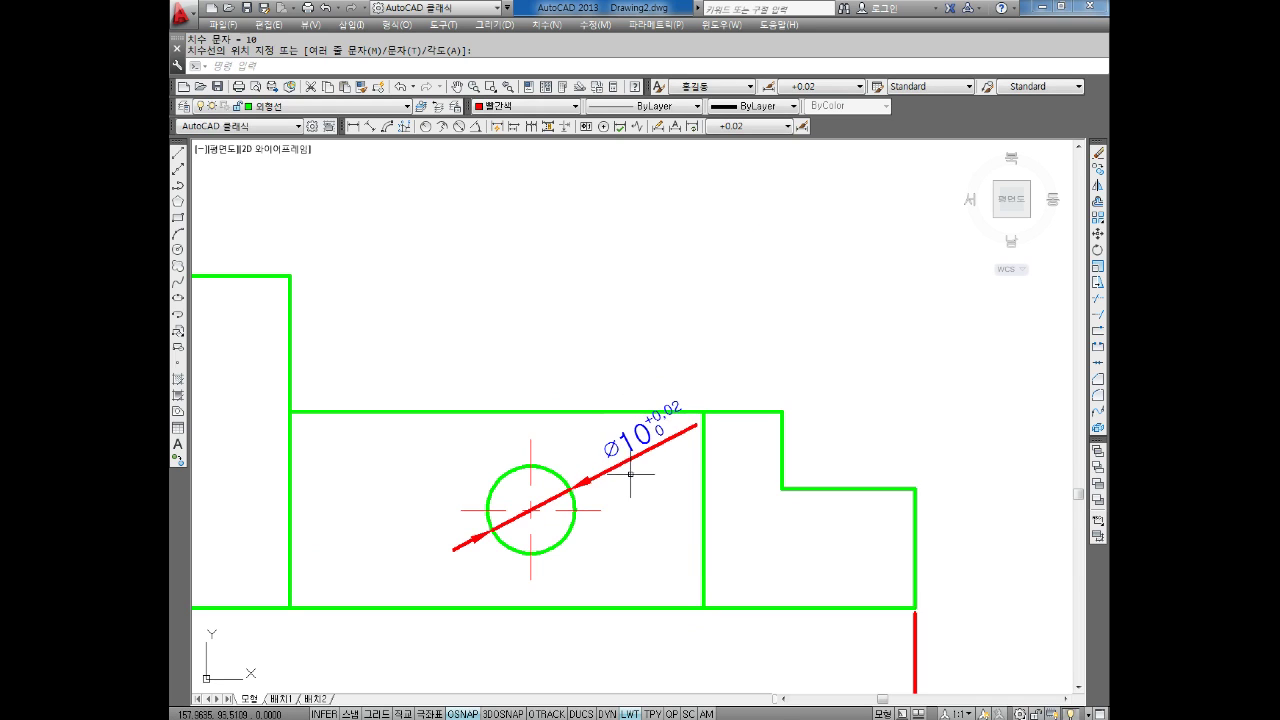
middle_click_drag(641, 458, 623, 403)
key("Escape")
key("Escape")
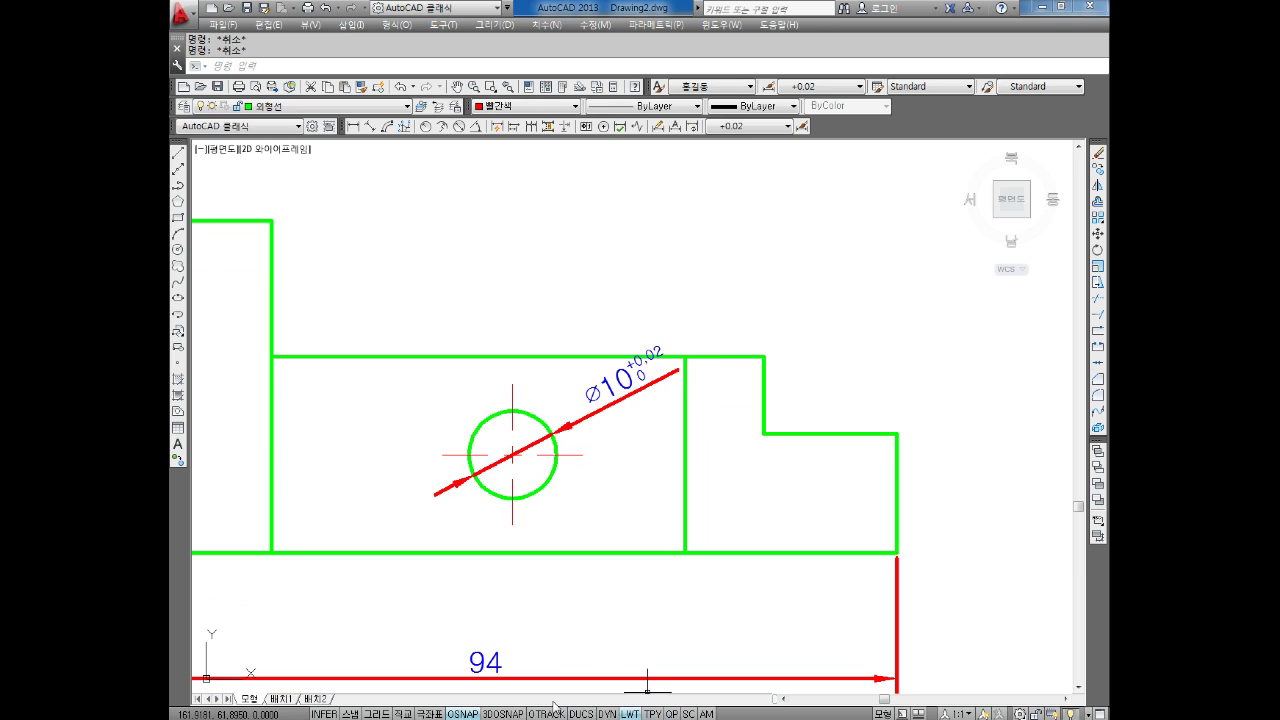
Create a dimension style named +0.05 based on +0.02, with an upper deviation of 0.05, and make it current.
left_click(590, 560)
key("Escape")
type("D")
key("Return")
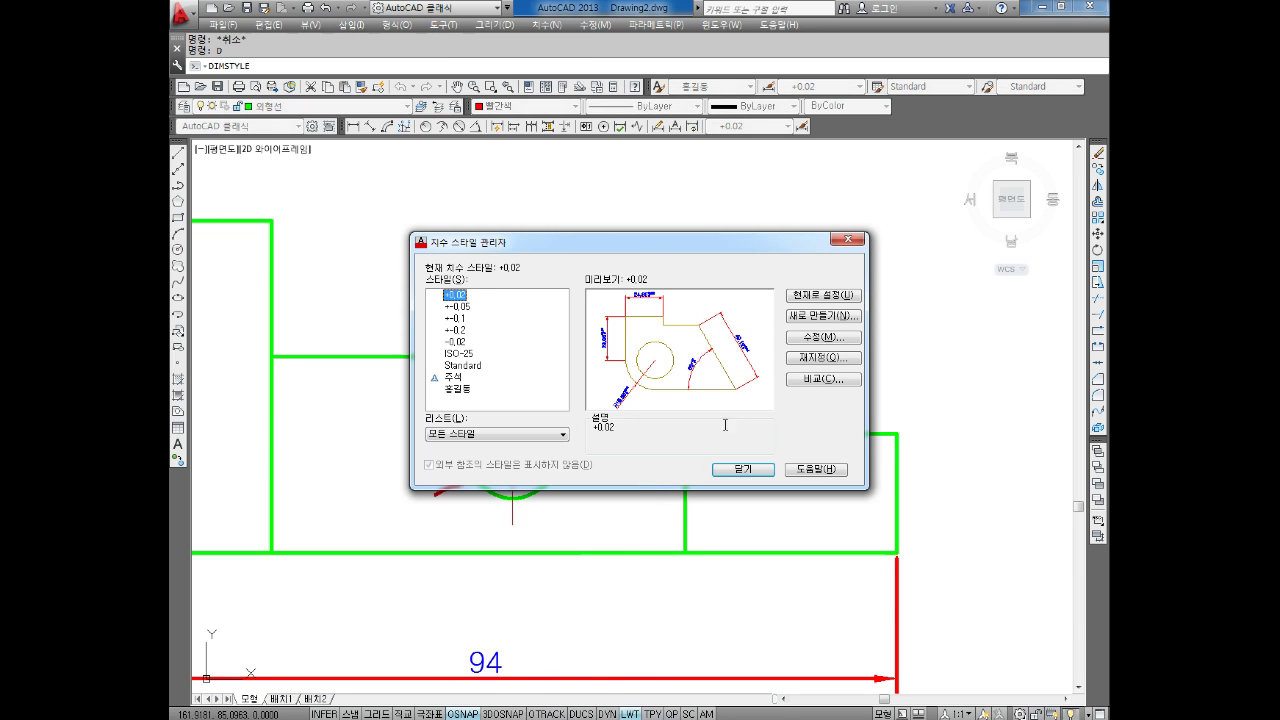
left_click(822, 316)
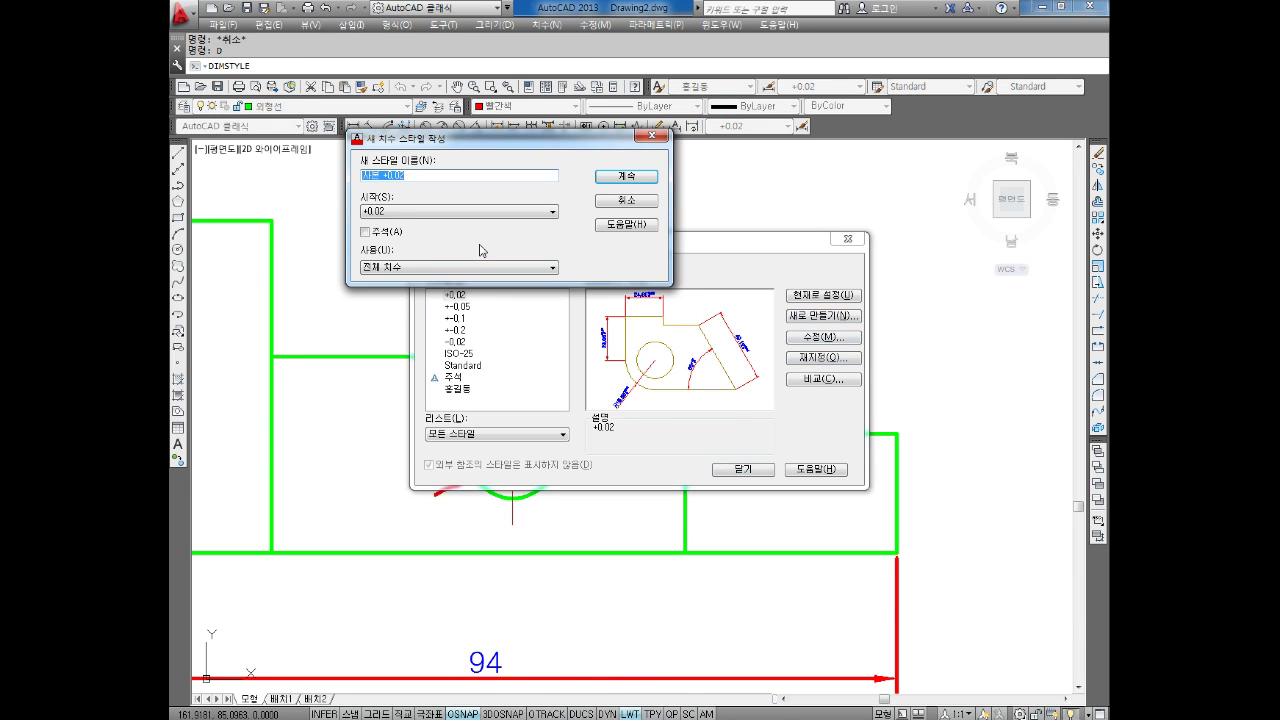
type("+0.05")
left_click(626, 176)
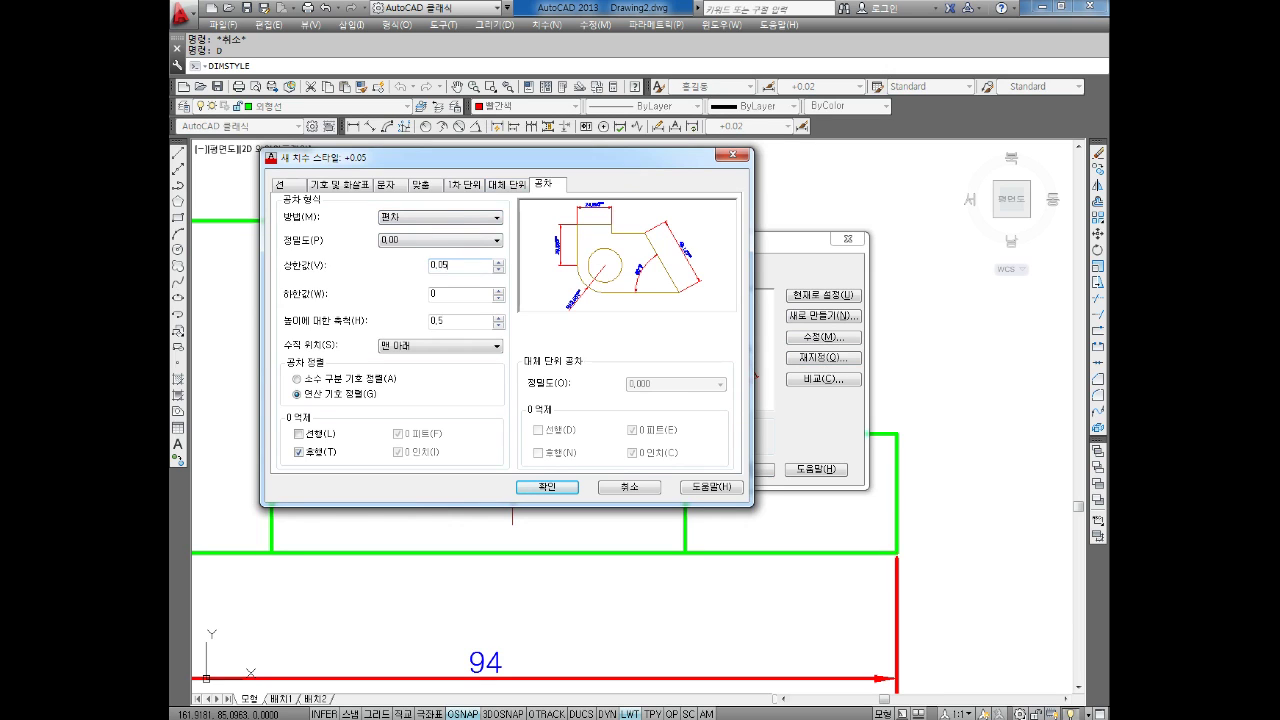
left_click(547, 487)
left_click(823, 295)
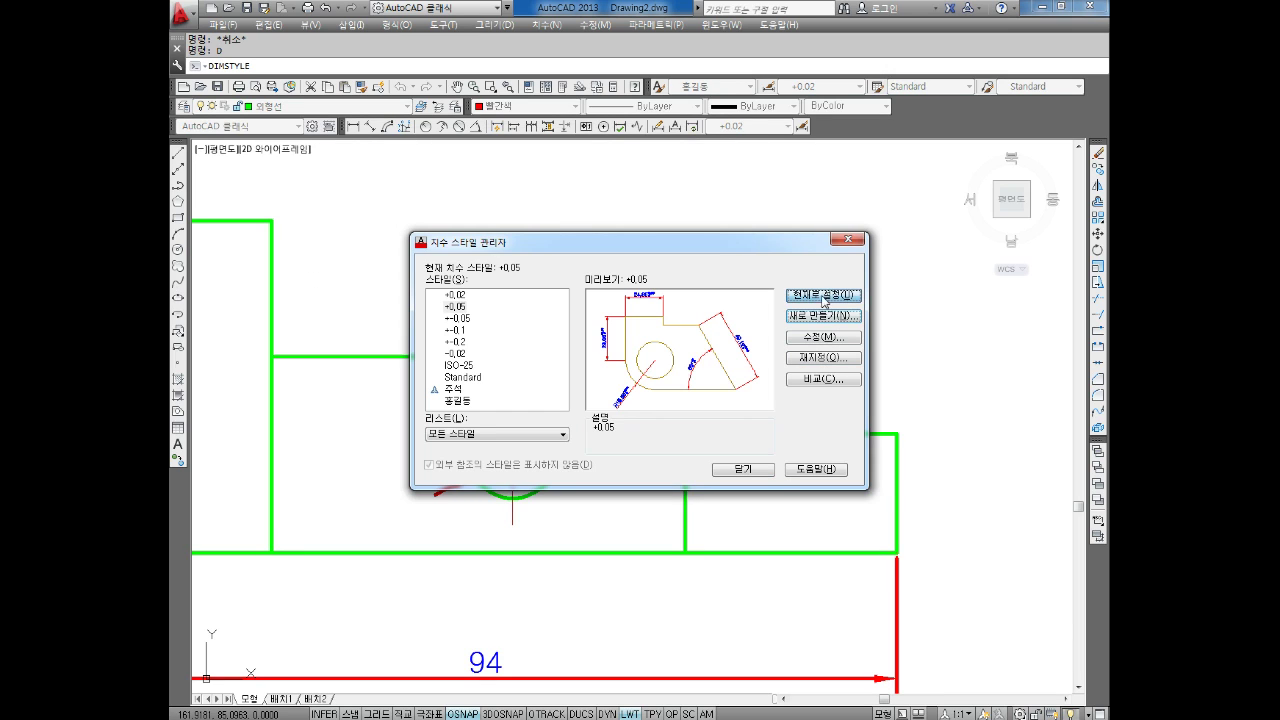
left_click(750, 476)
key("Escape")
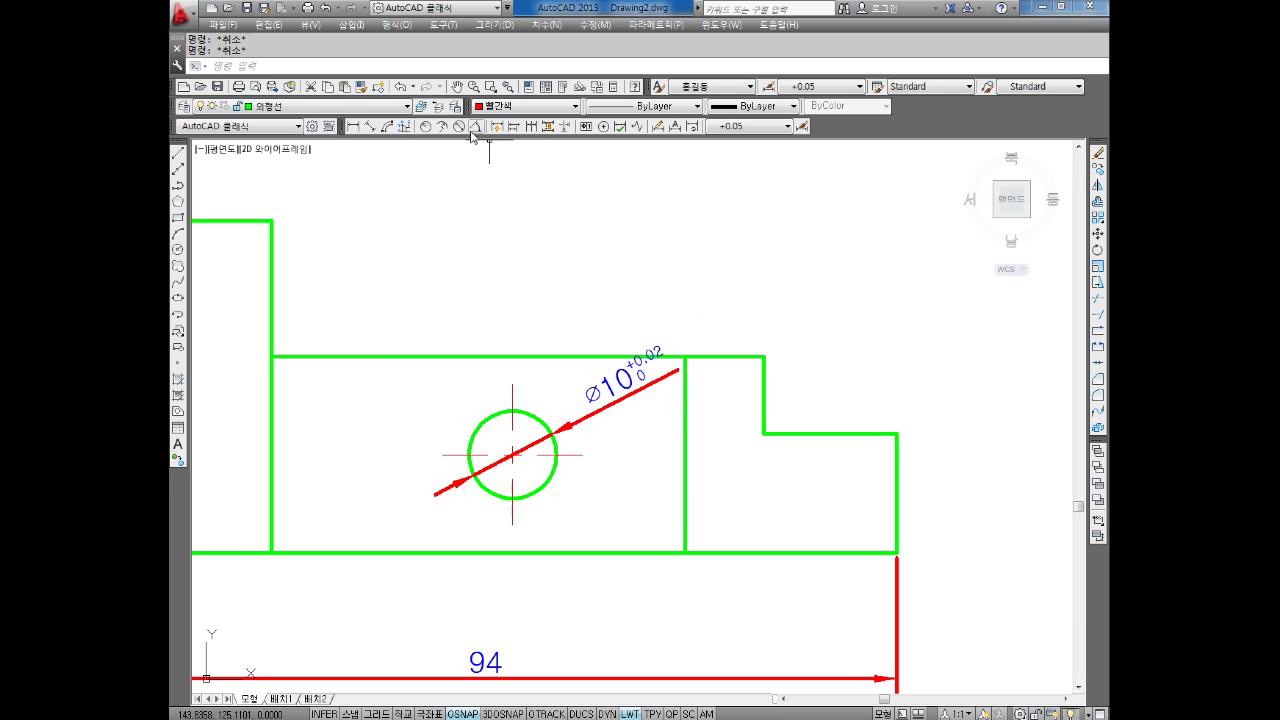
Dimension the hole's diameter with the +0.05 style and delete the +0.02 diameter dimension.
left_click(458, 127)
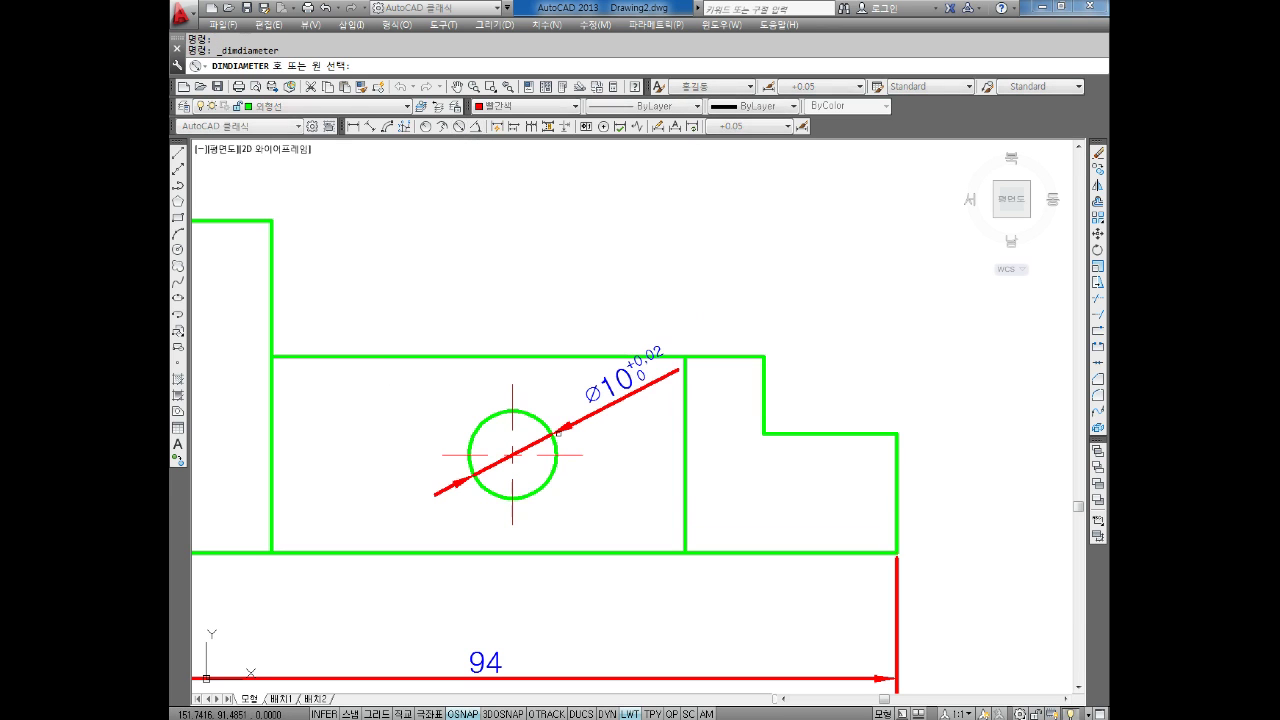
left_click(543, 424)
key("Escape")
key("Escape")
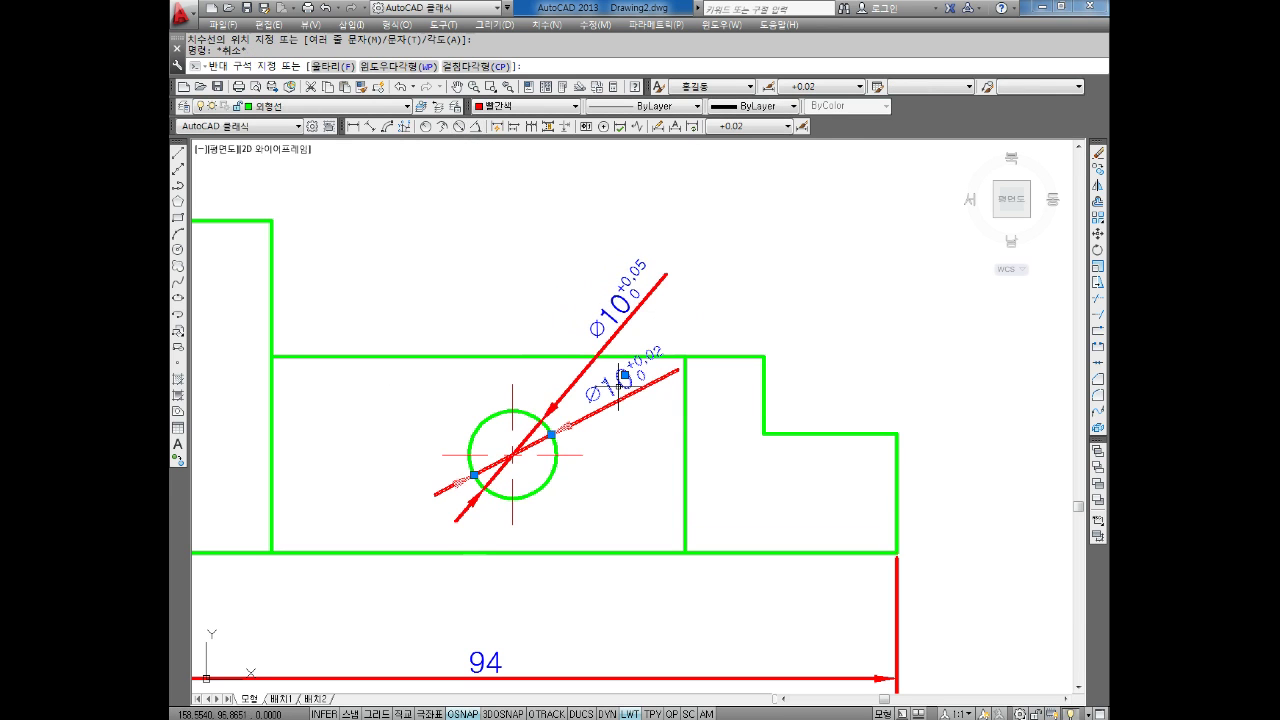
scroll(623, 374, "down", 4)
Color the top view's upper and lower body edges and the upper slanted edge of its tip red.
mouse_move(698, 364)
middle_mouse_down()
mouse_move(594, 309)
mouse_move(686, 366)
mouse_move(690, 394)
middle_mouse_up()
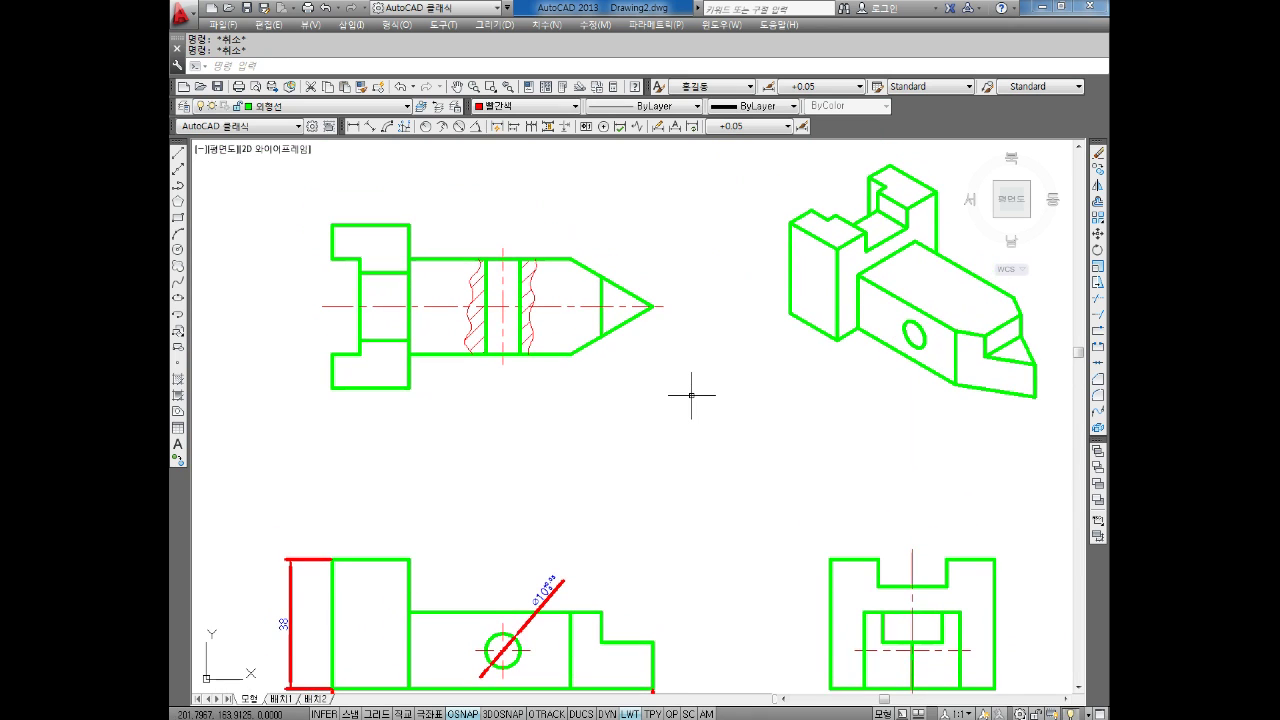
middle_click_drag(633, 333, 651, 358)
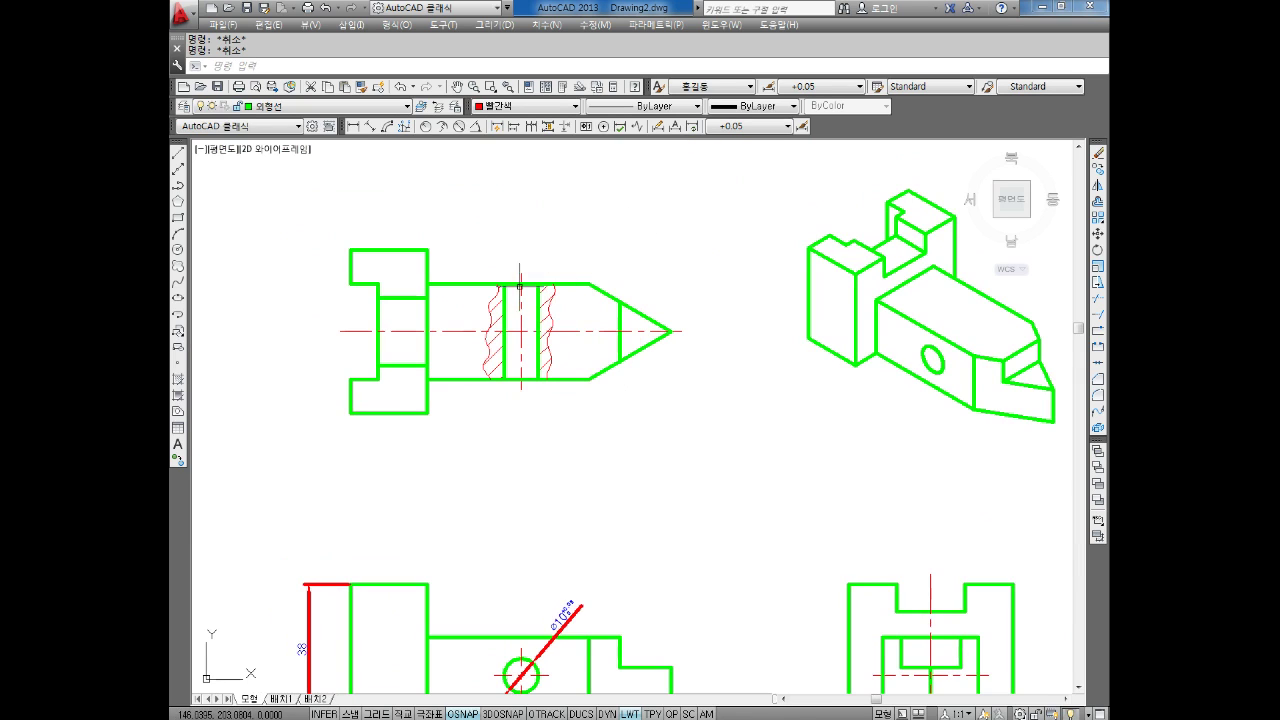
left_click(592, 252)
left_click(545, 310)
left_click(605, 345)
left_click(560, 405)
left_click(521, 106)
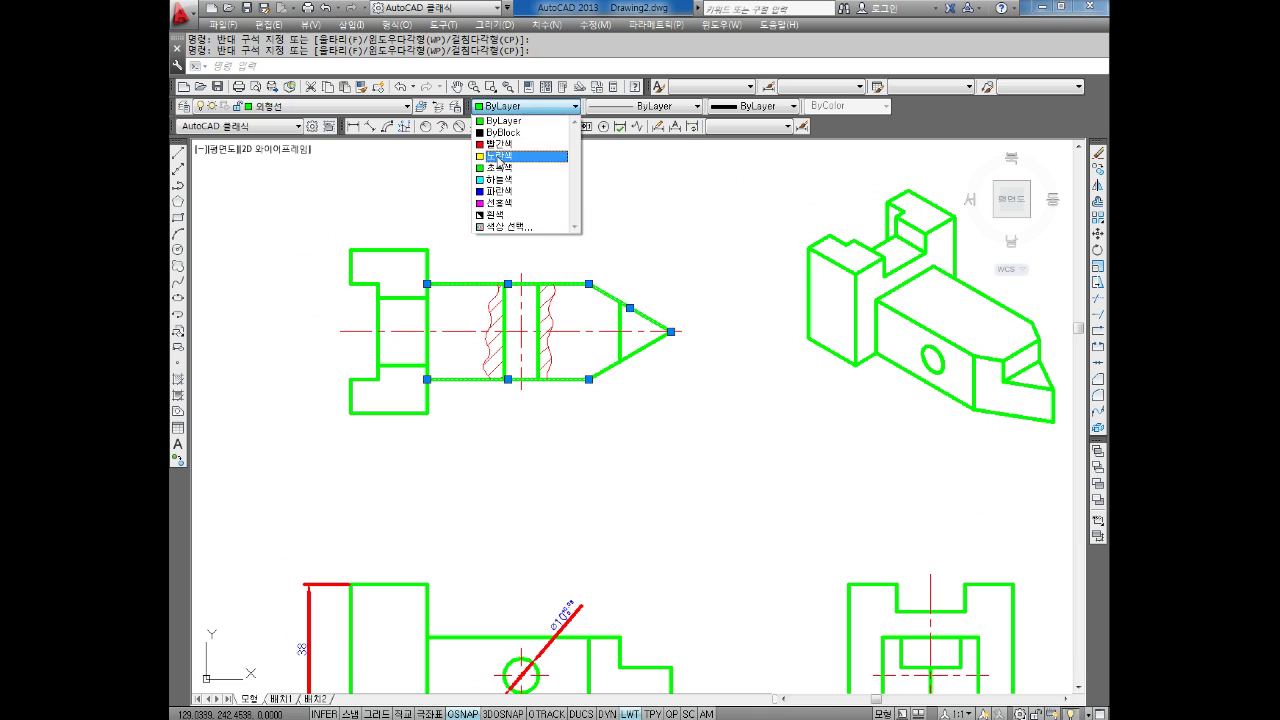
left_click(508, 141)
key("Escape")
key("Escape")
Color the lower slanted edge of the top view's tip red.
scroll(600, 370, "up", 2)
left_click(630, 402)
left_click(588, 354)
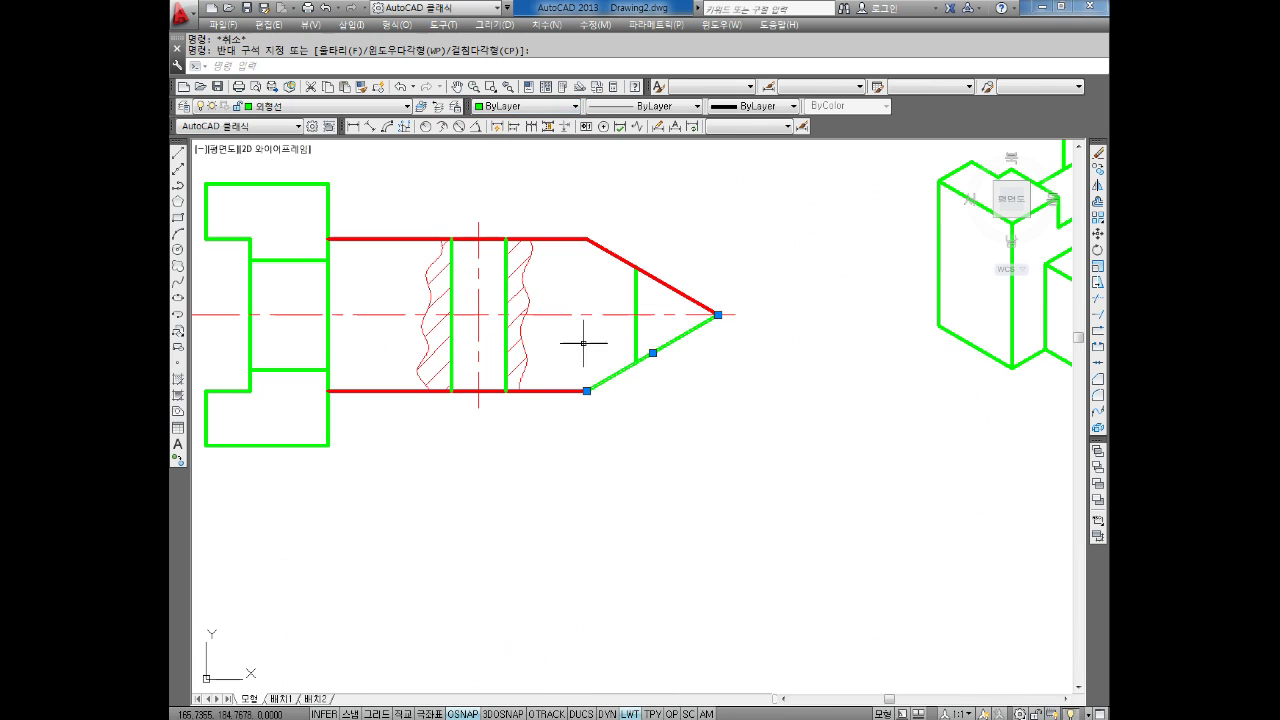
left_click(521, 106)
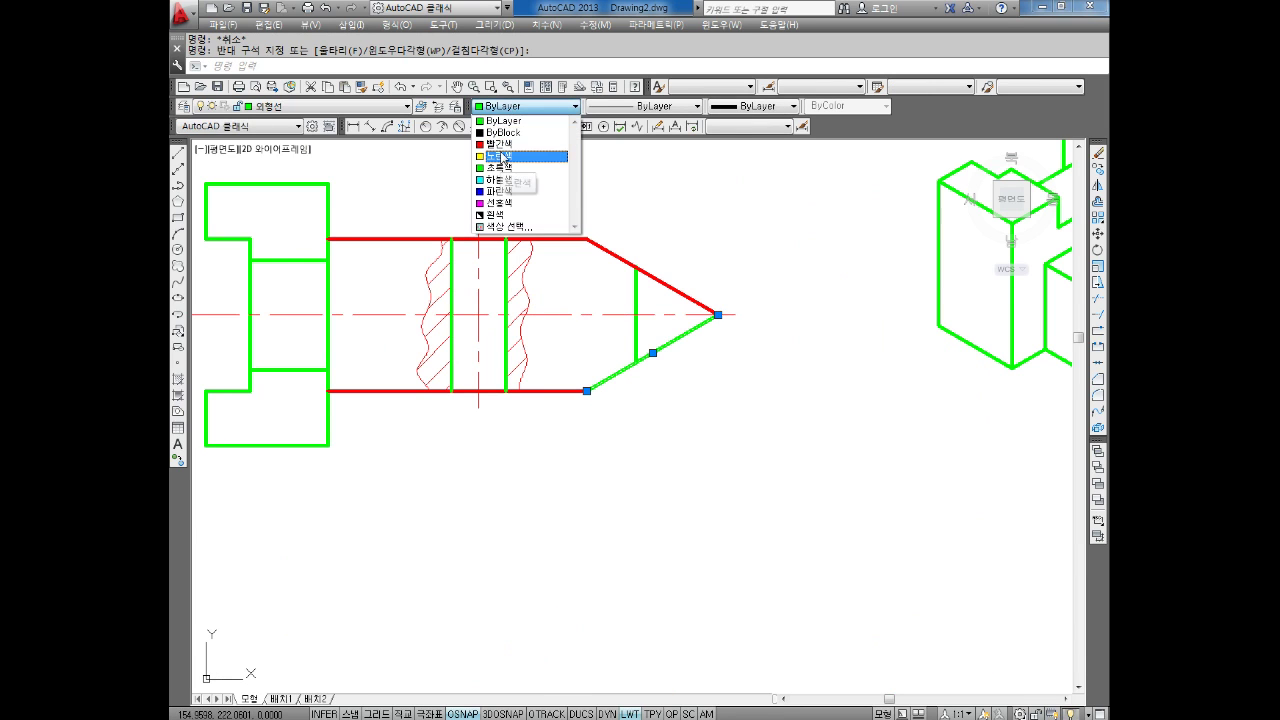
left_click(506, 146)
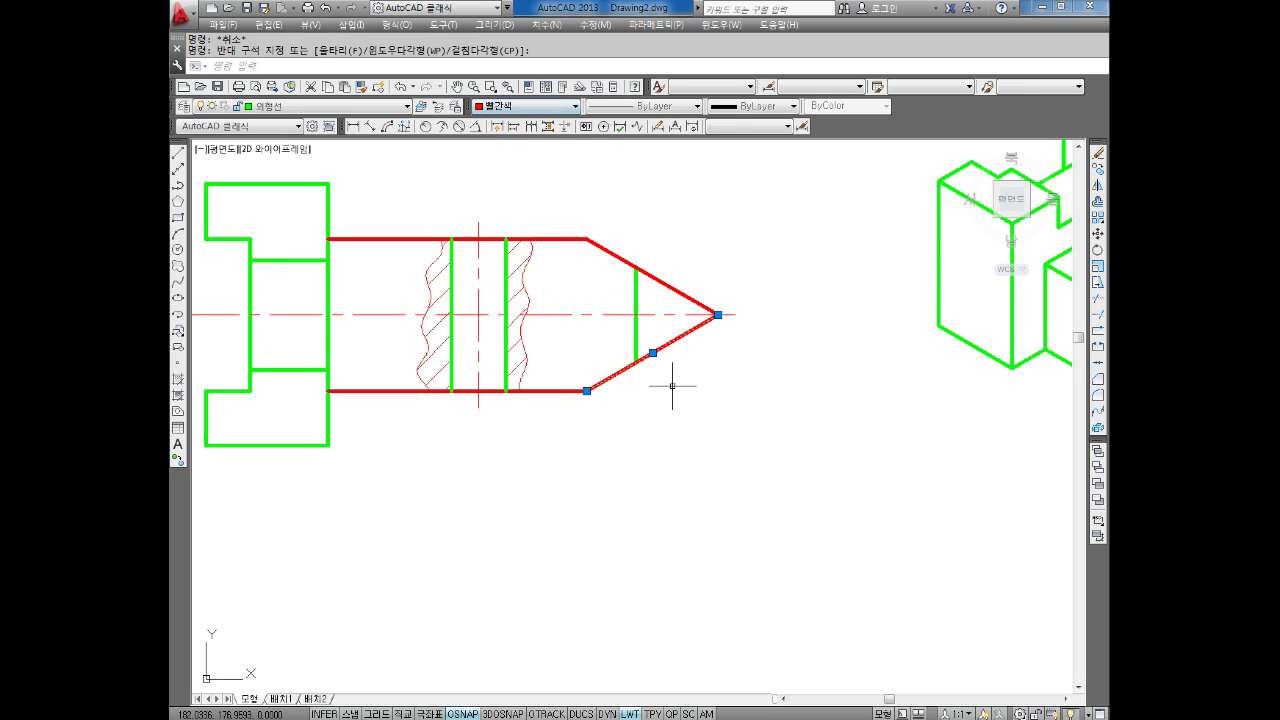
key("Escape")
key("Escape")
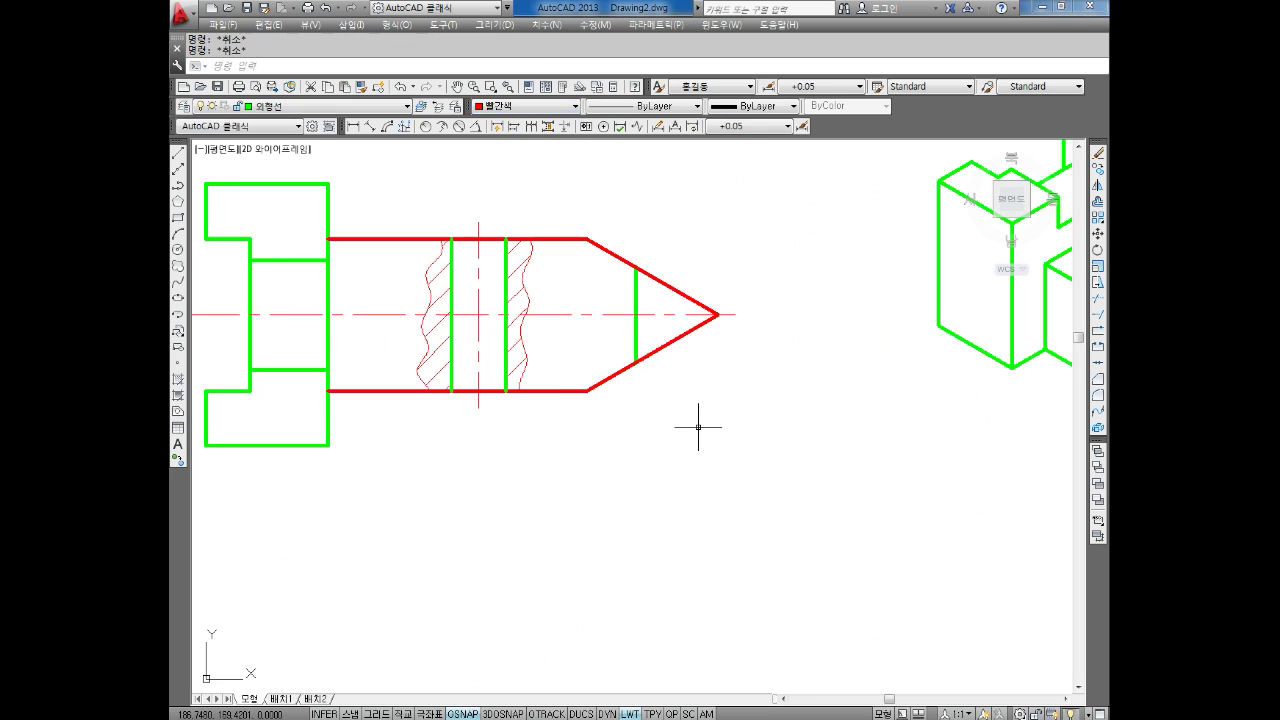
Make the -0.02 dimension style current and dimension the top view's body width with a vertical linear dimension beyond the tip.
middle_click_drag(698, 400, 681, 410)
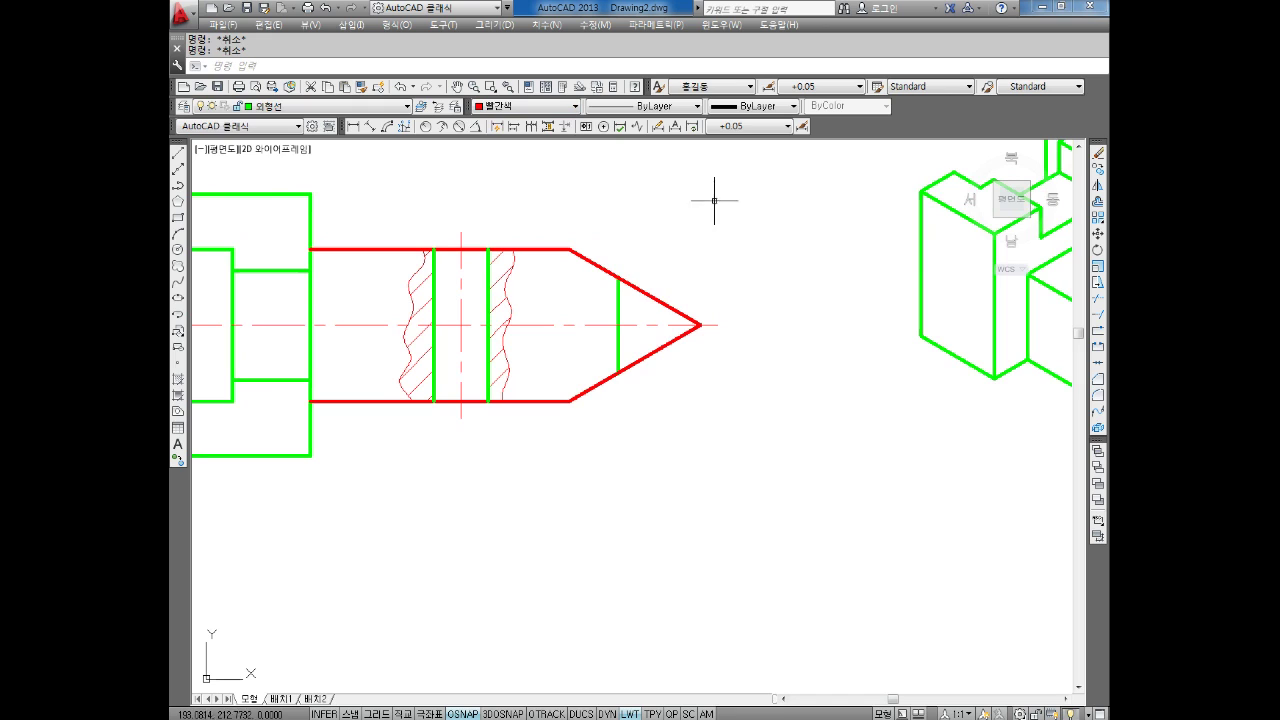
left_click(735, 128)
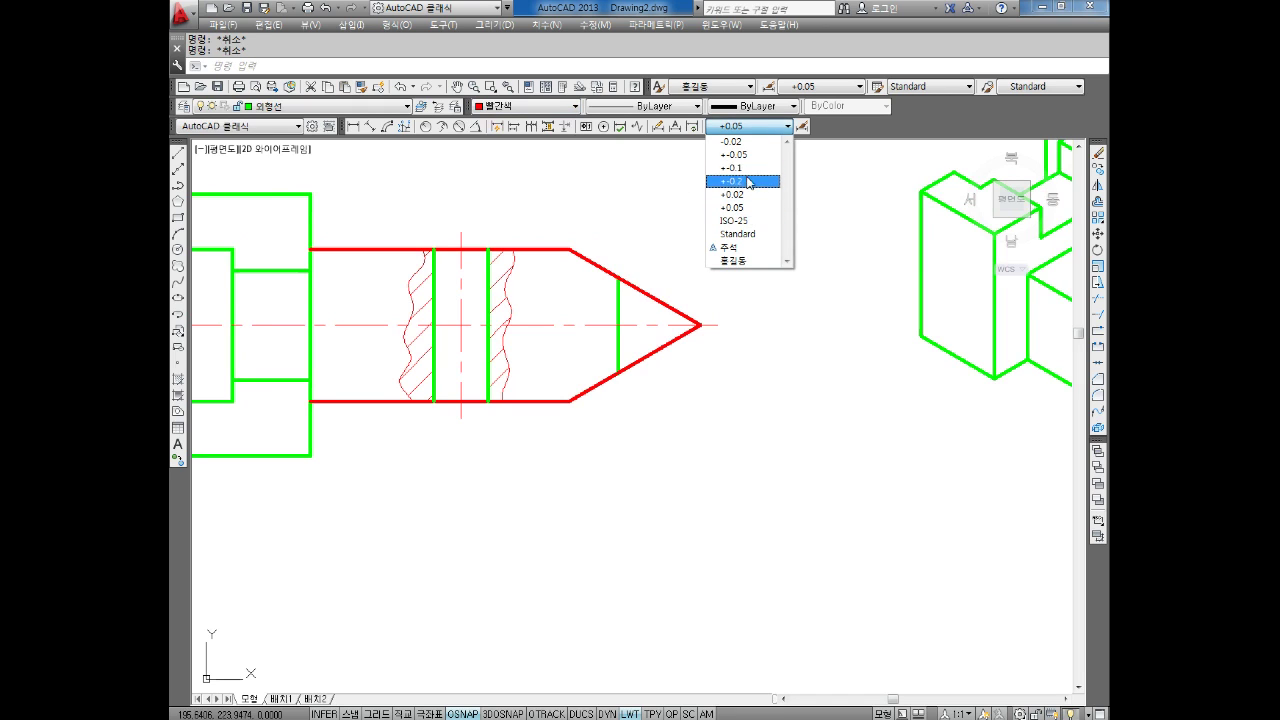
left_click(735, 142)
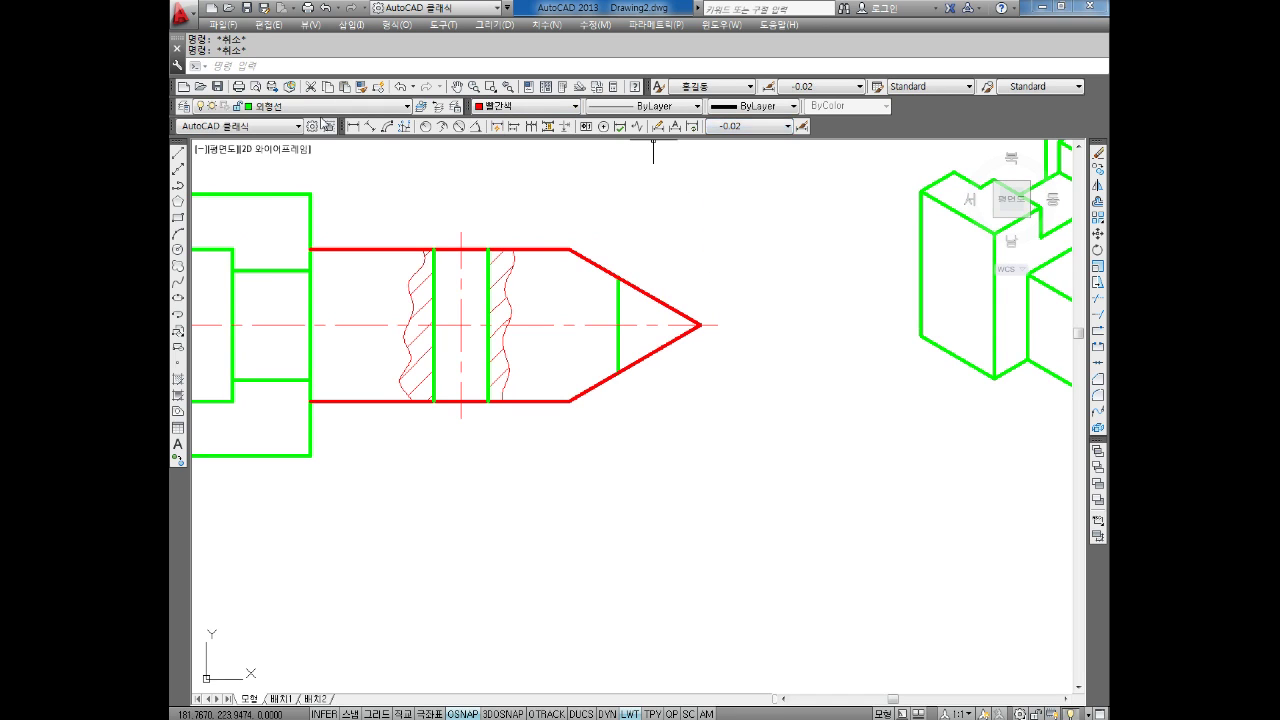
left_click(353, 126)
left_click(569, 249)
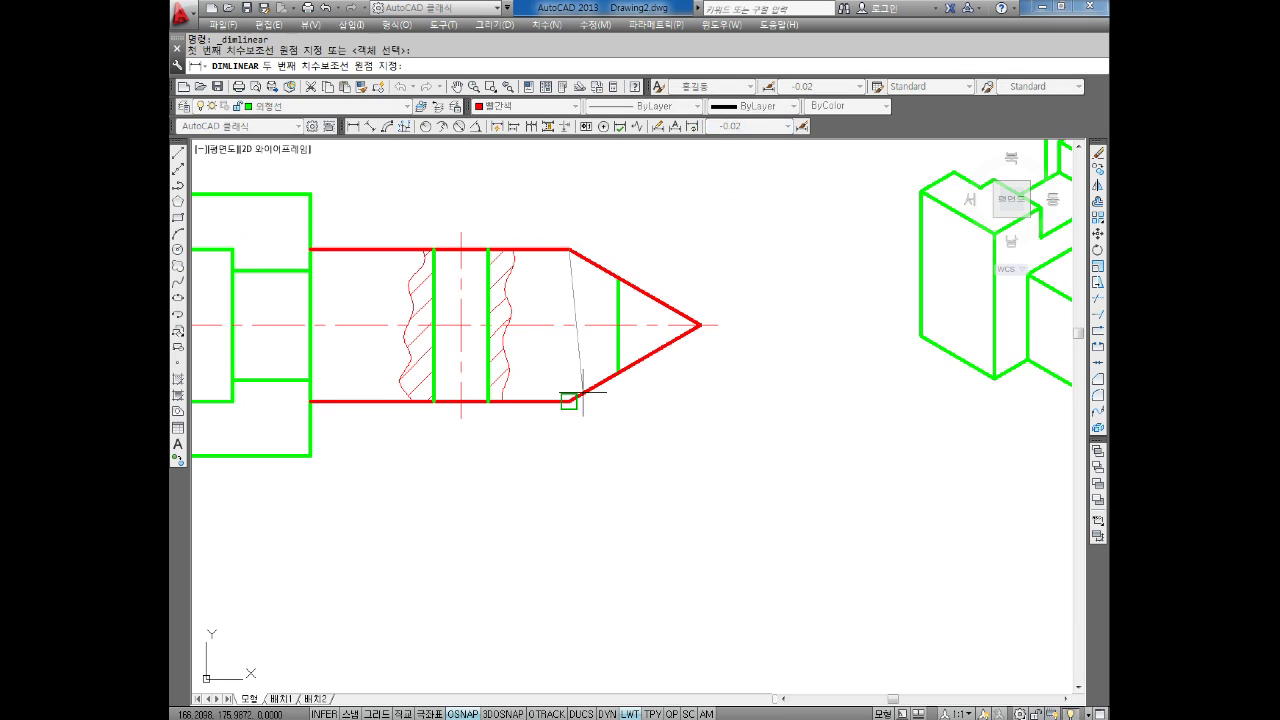
left_click(569, 401)
left_click(750, 398)
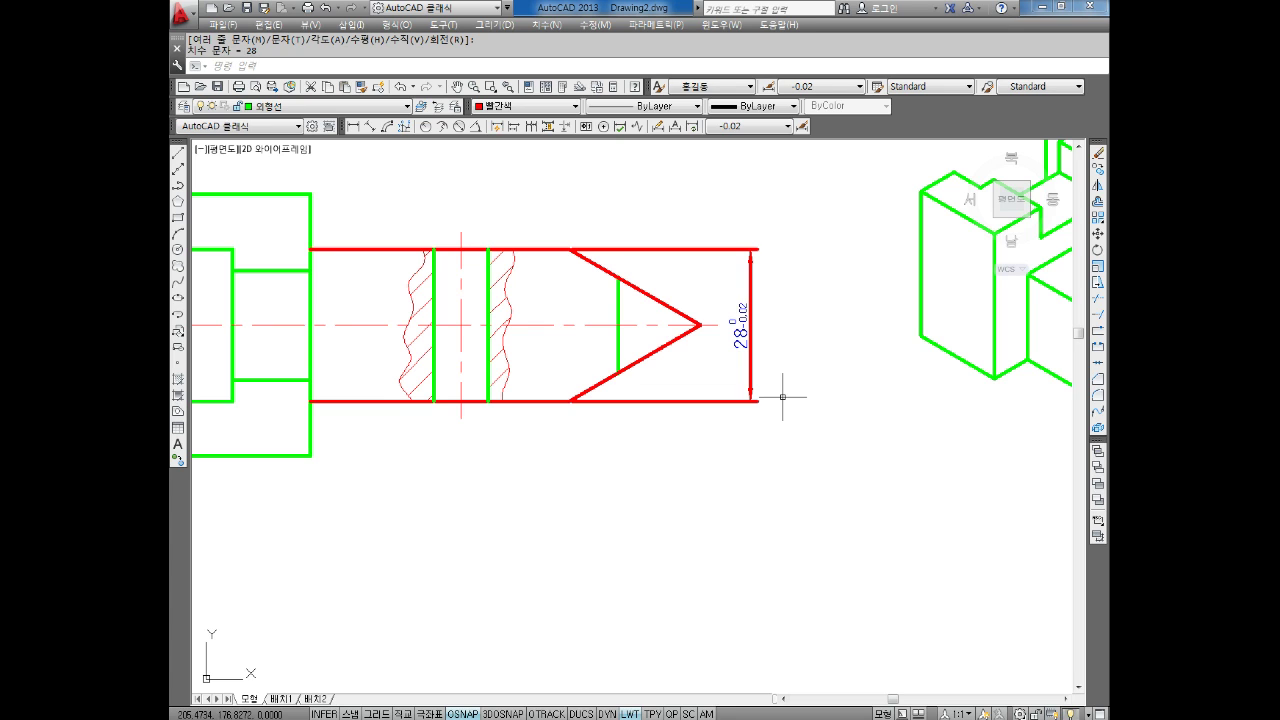
Compare the plain and the toleranced overall length dimensions below the front view.
middle_click_drag(722, 512, 756, 470)
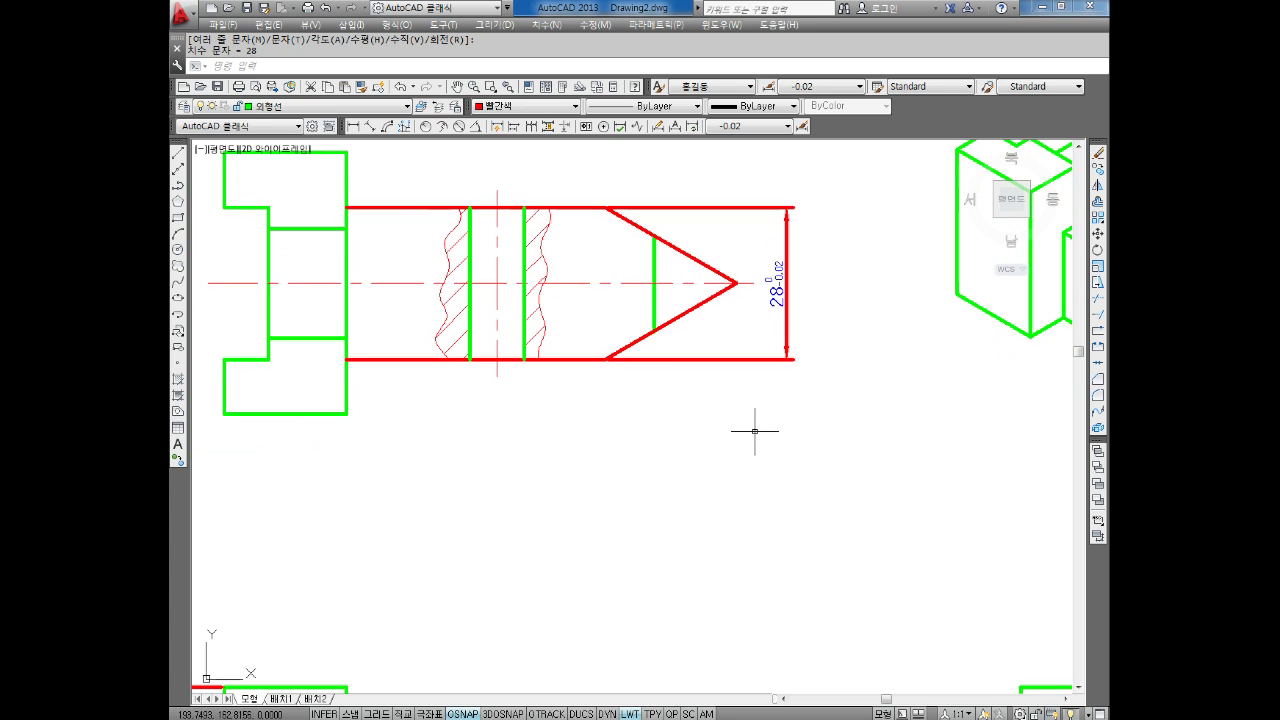
middle_click_drag(704, 486, 728, 371)
scroll(518, 215, "down", 3)
scroll(594, 391, "up", 5)
middle_click_drag(626, 480, 599, 417)
left_click(634, 521)
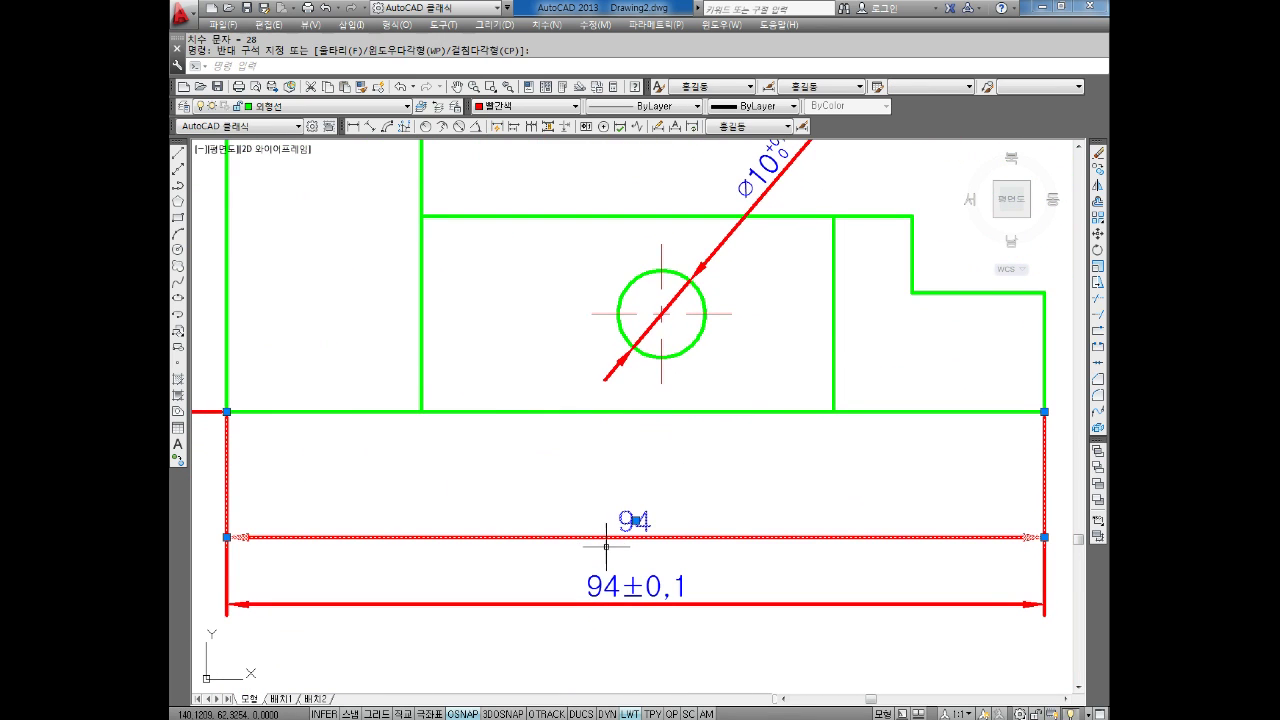
key("Escape")
key("Escape")
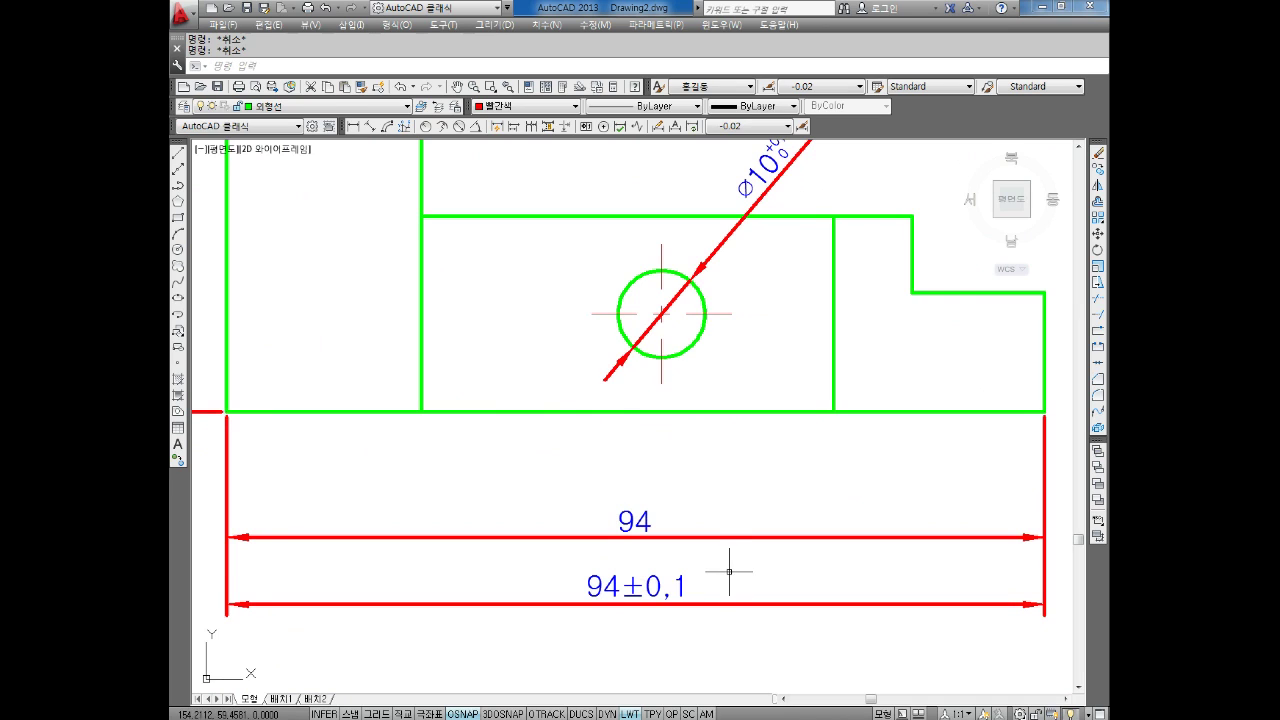
scroll(616, 577, "down", 2)
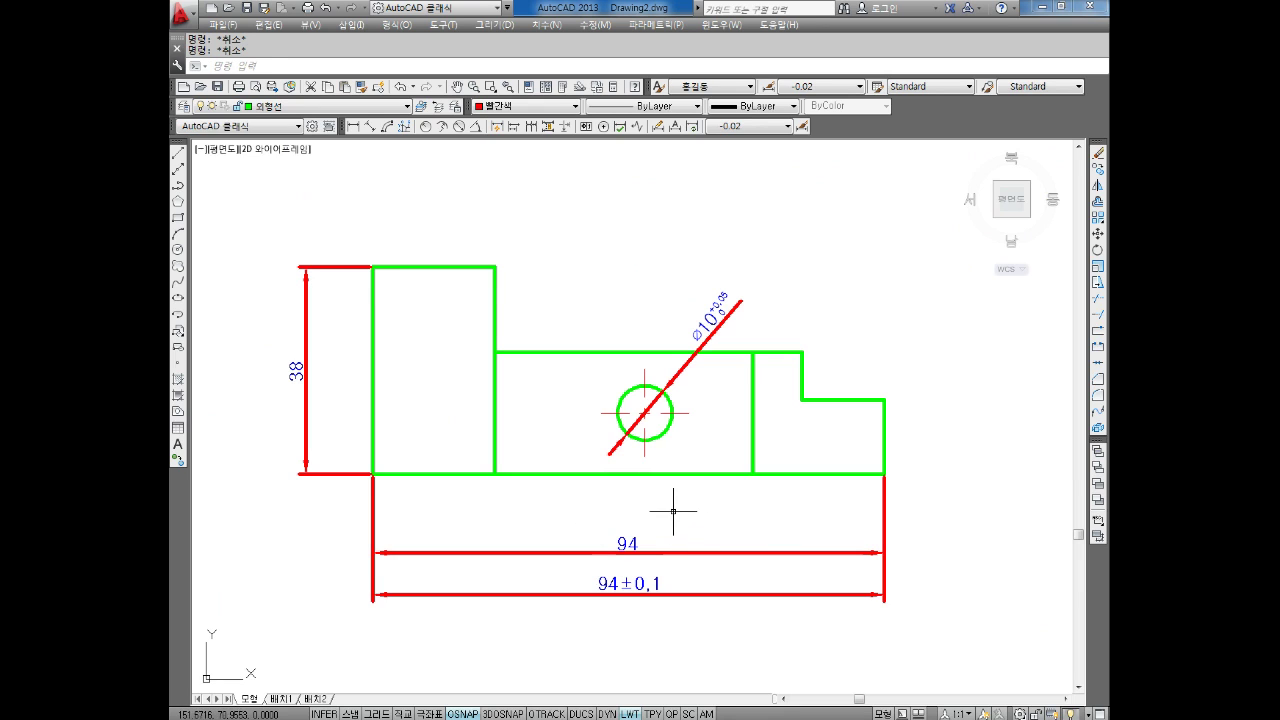
left_click(702, 498)
left_click(551, 624)
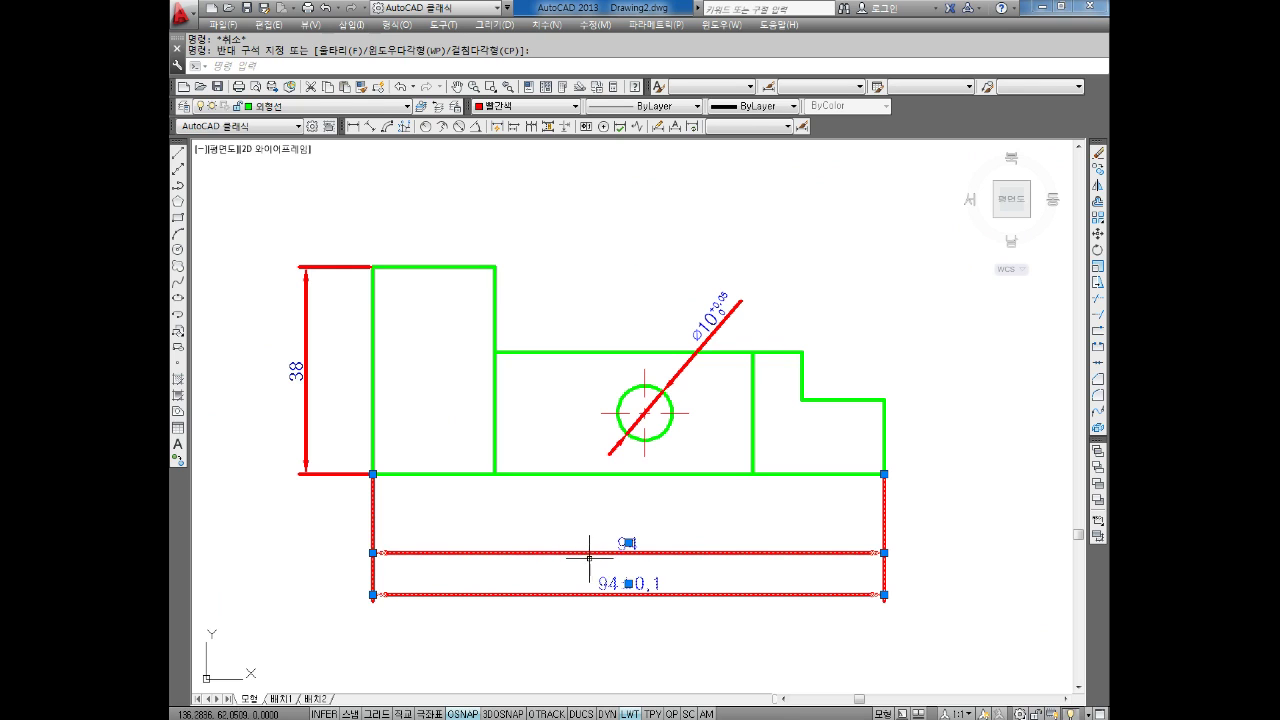
key("Escape")
key("Escape")
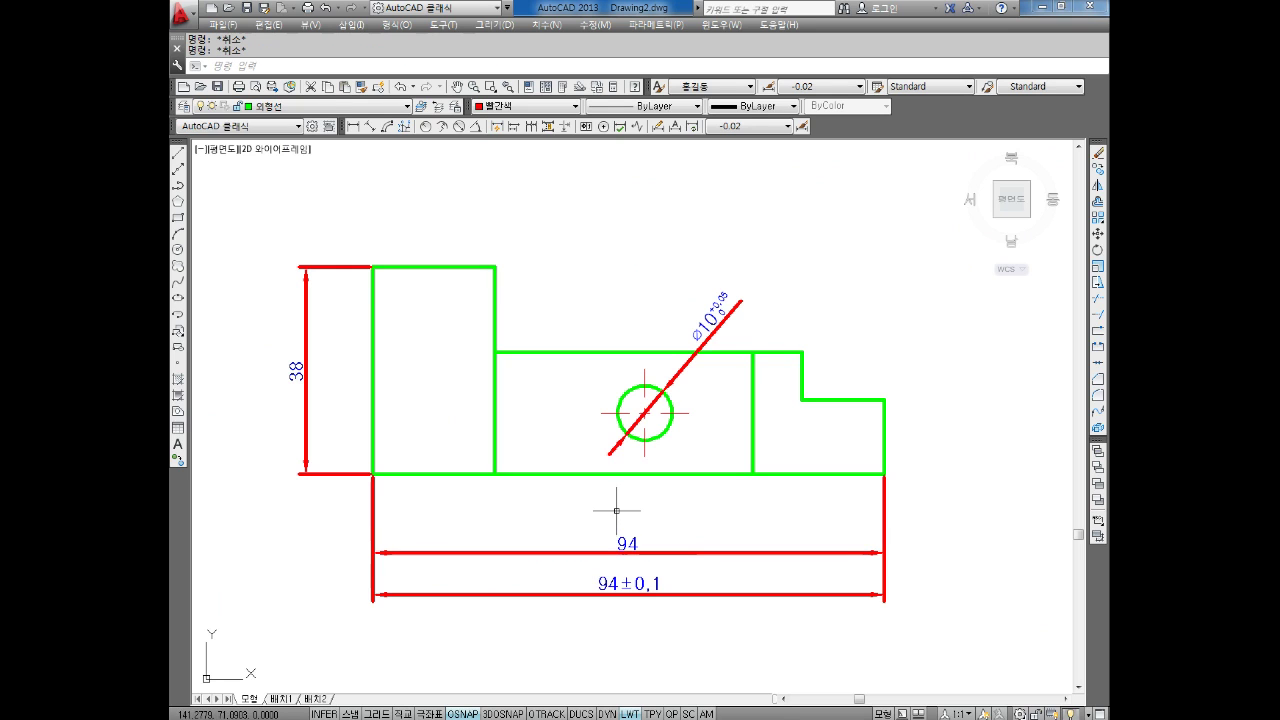
Examine the toleranced body width dimension beside the top view's tip.
scroll(625, 488, "down", 3)
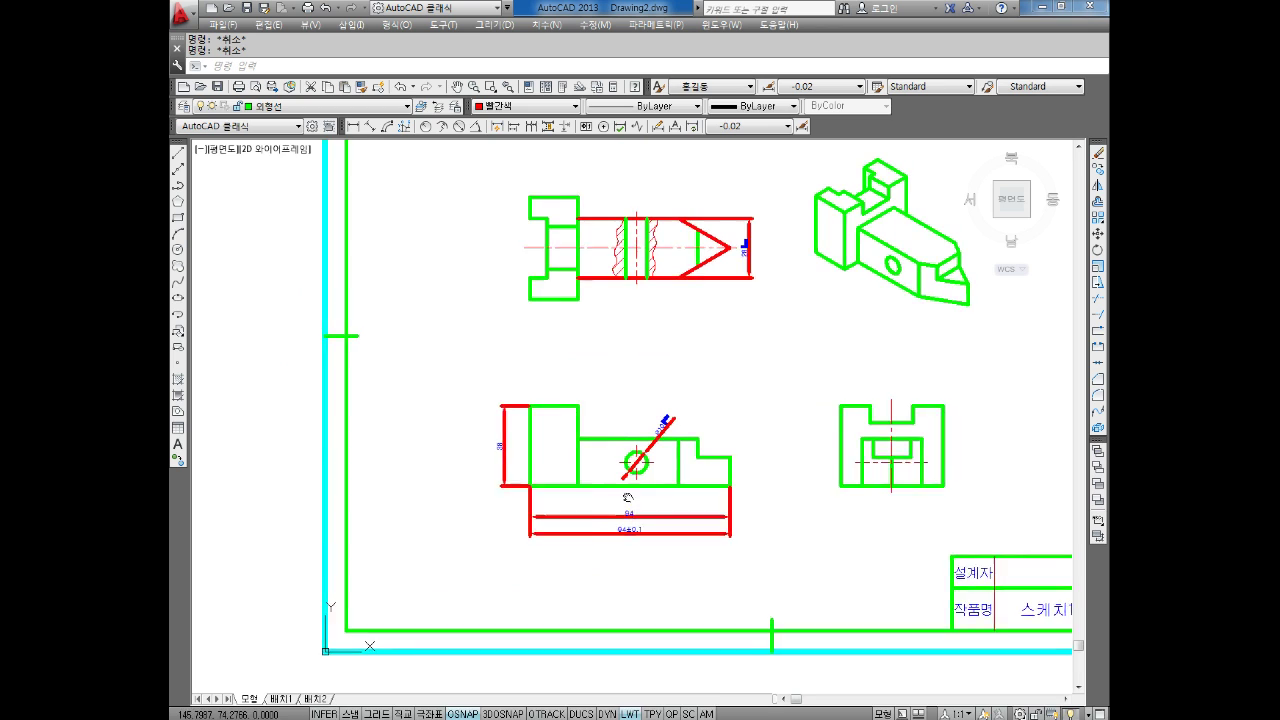
scroll(686, 290, "up", 2)
left_click(689, 257)
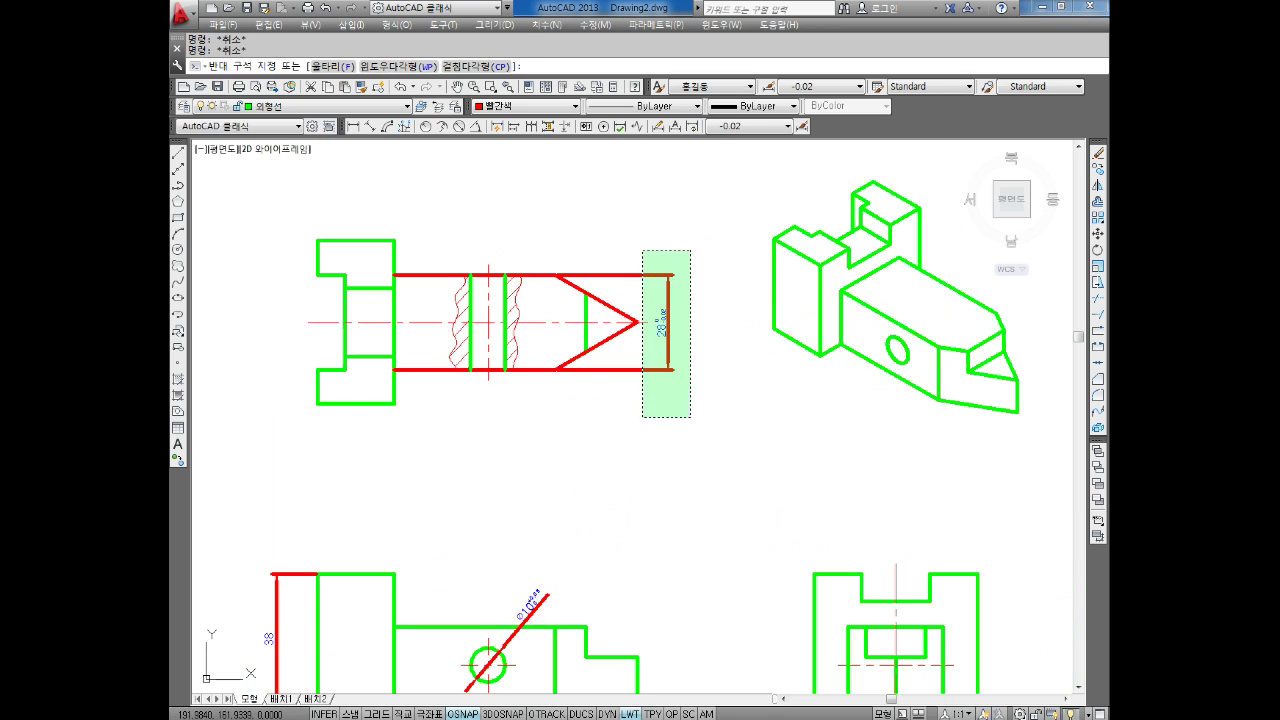
left_click(648, 412)
left_click(720, 214, "shift")
left_click(656, 380, "shift")
key("Escape")
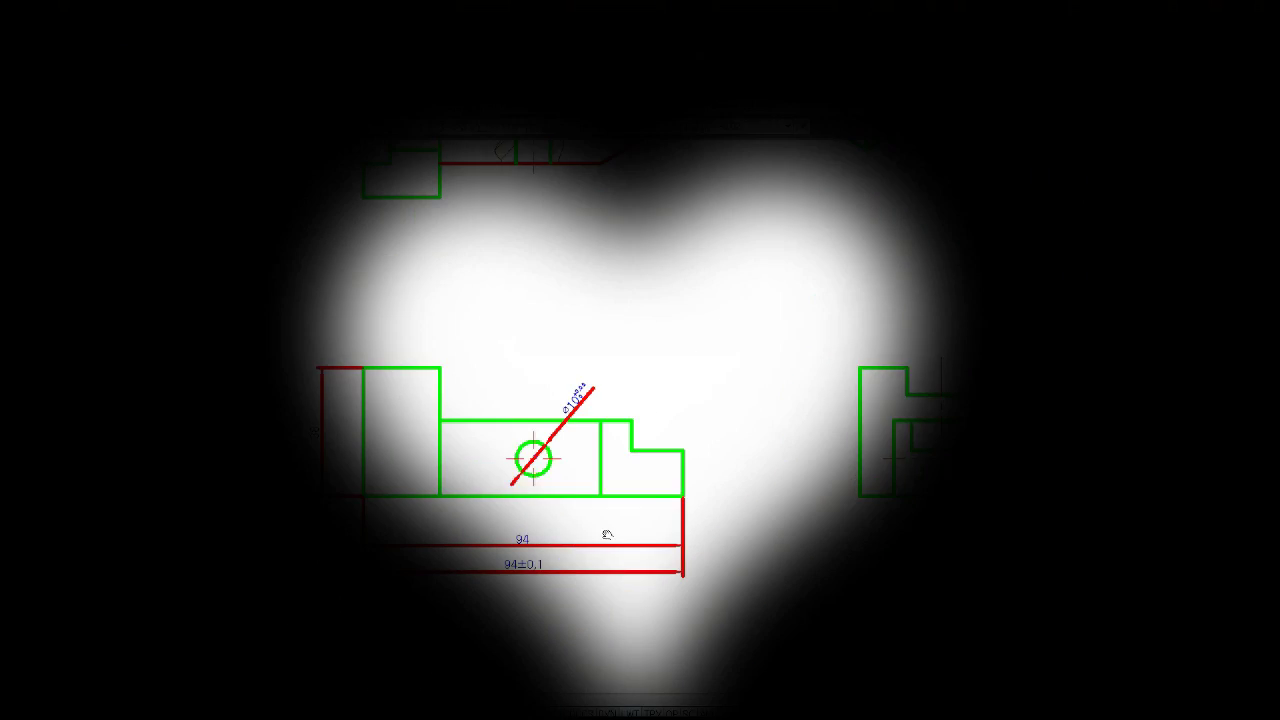